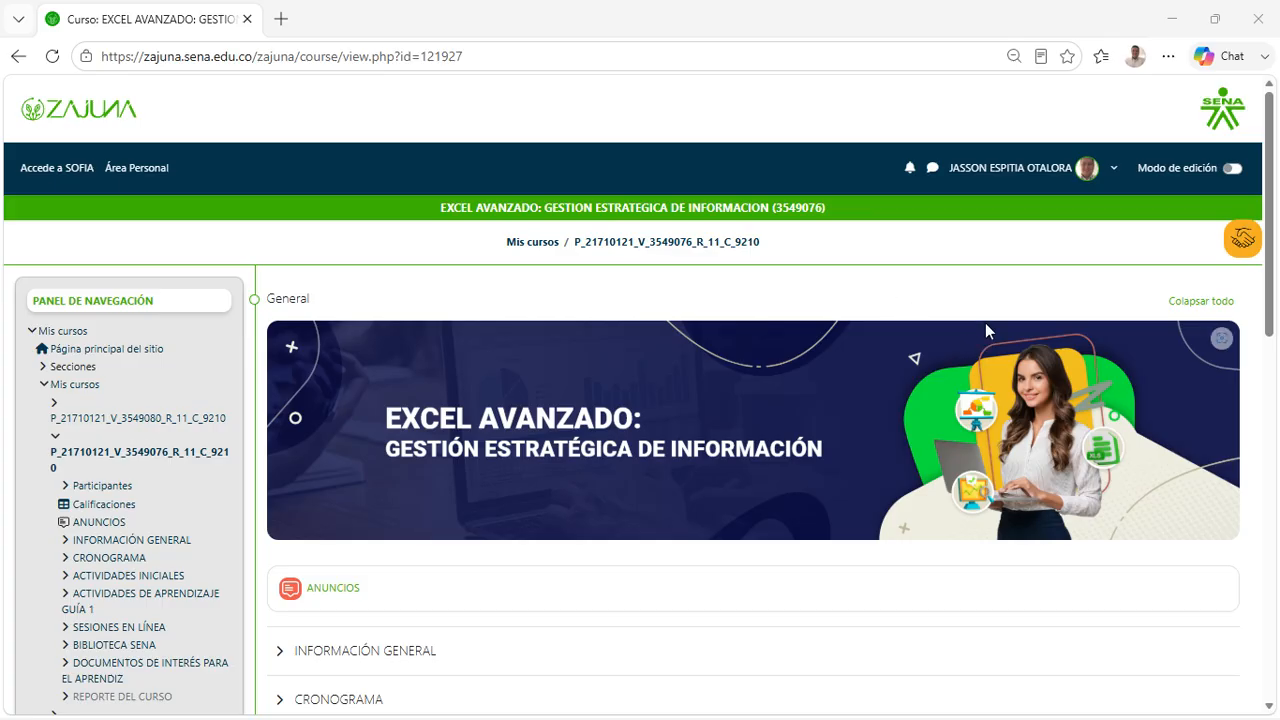
Step: Open the educational resource of Guía de aprendizaje 1 from the course section ACTIVIDADES DE APRENDIZAJE GUÍA 1
{"action": "scroll", "coordinate": [986, 324], "scroll_direction": "down", "scroll_amount": 10}
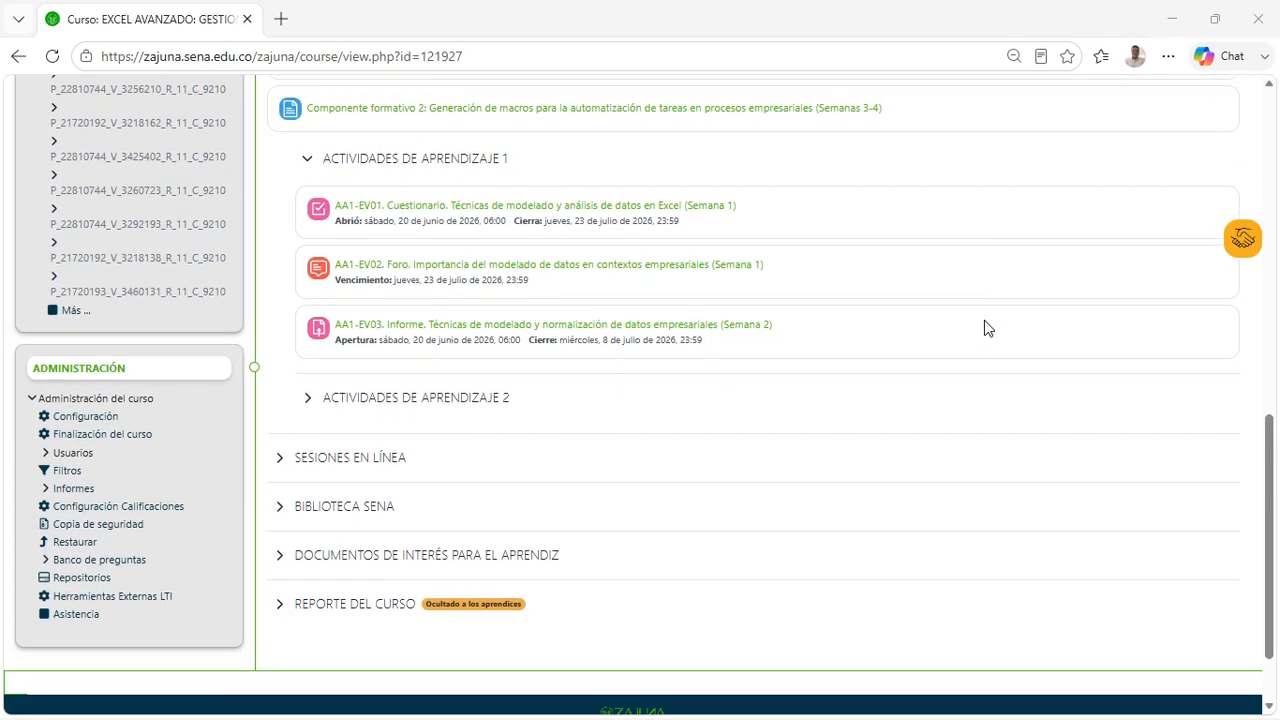
{"action": "scroll", "coordinate": [984, 328], "scroll_direction": "up", "scroll_amount": 2}
{"action": "scroll", "coordinate": [449, 535], "scroll_direction": "down", "scroll_amount": 1}
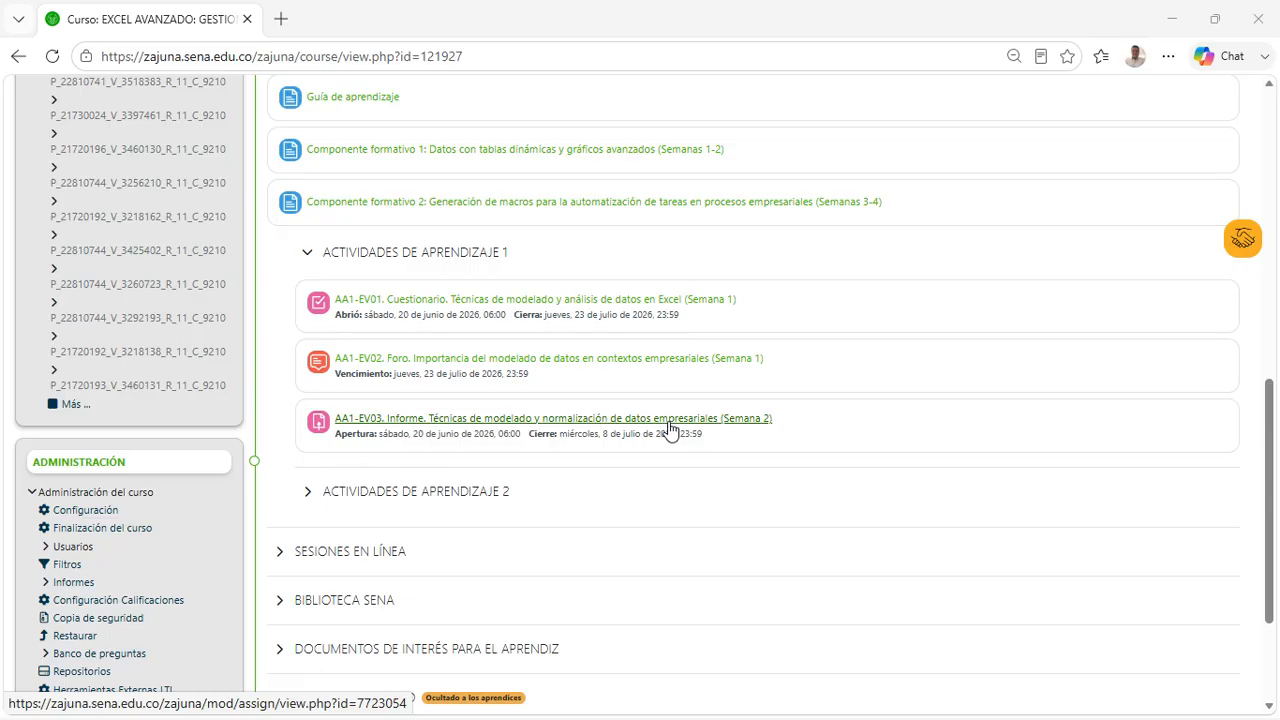
{"action": "scroll", "coordinate": [669, 428], "scroll_direction": "up", "scroll_amount": 2}
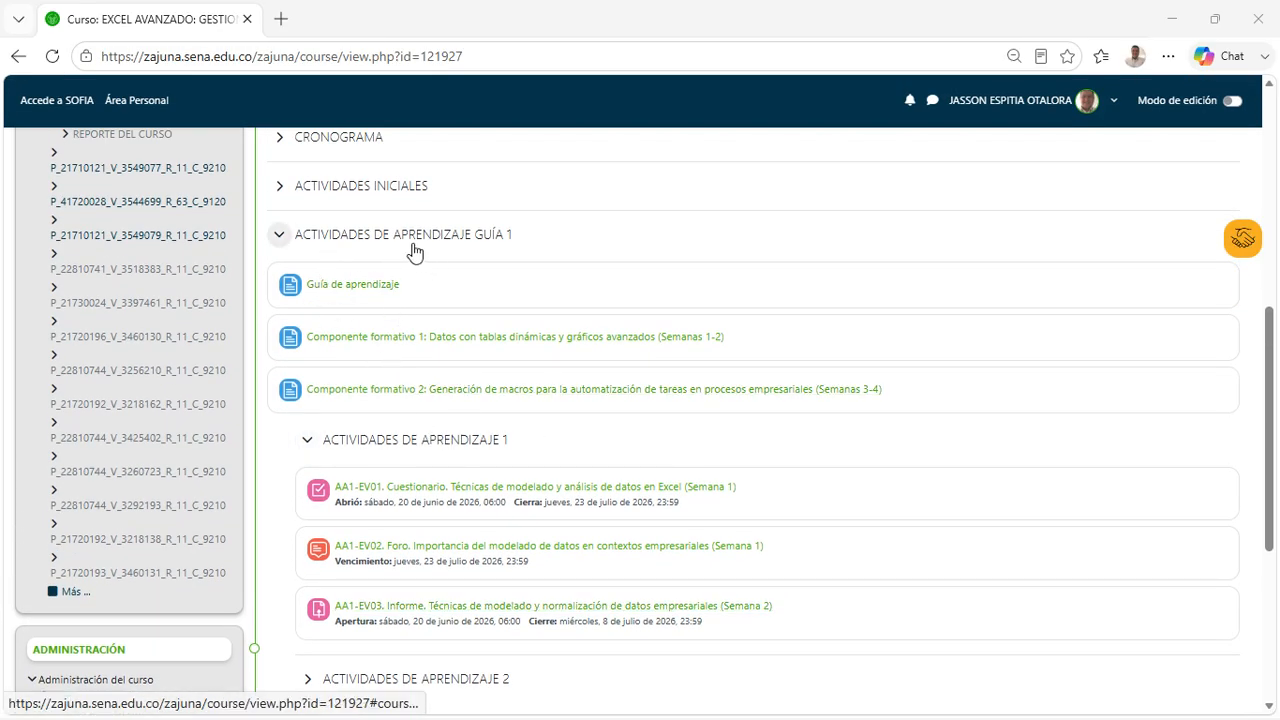
{"action": "left_click", "coordinate": [345, 288]}
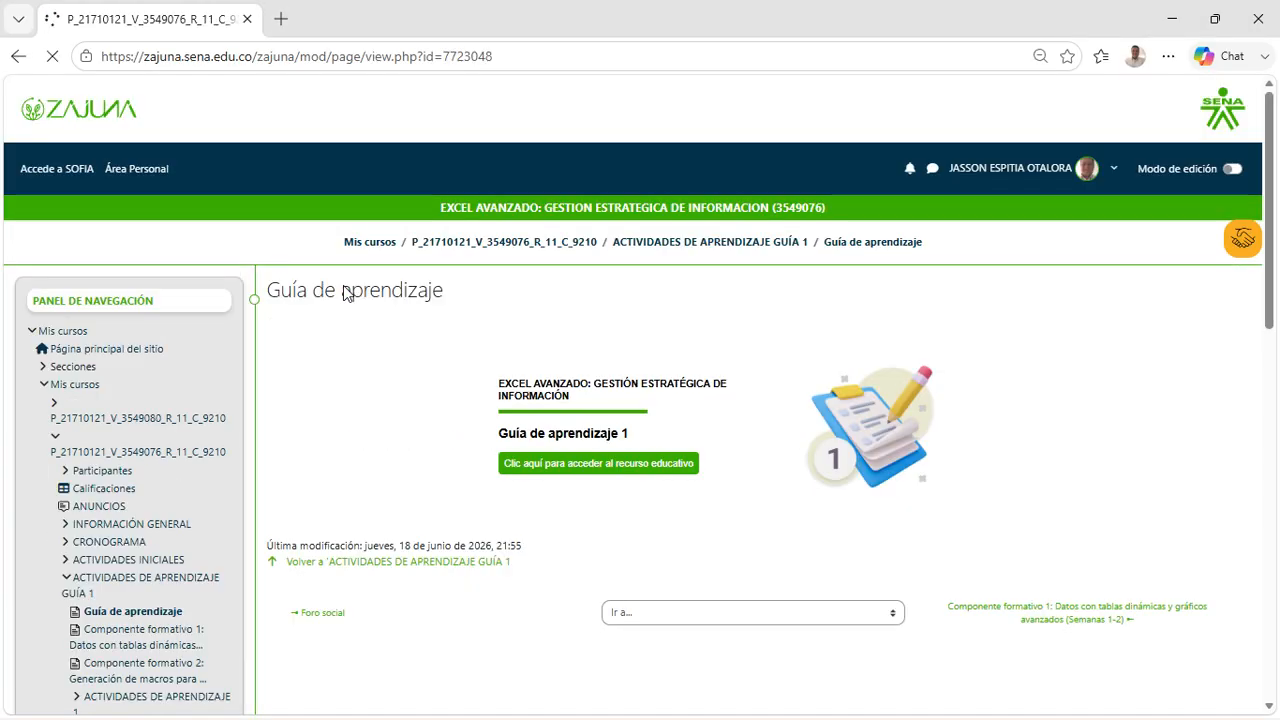
{"action": "left_click", "coordinate": [609, 481]}
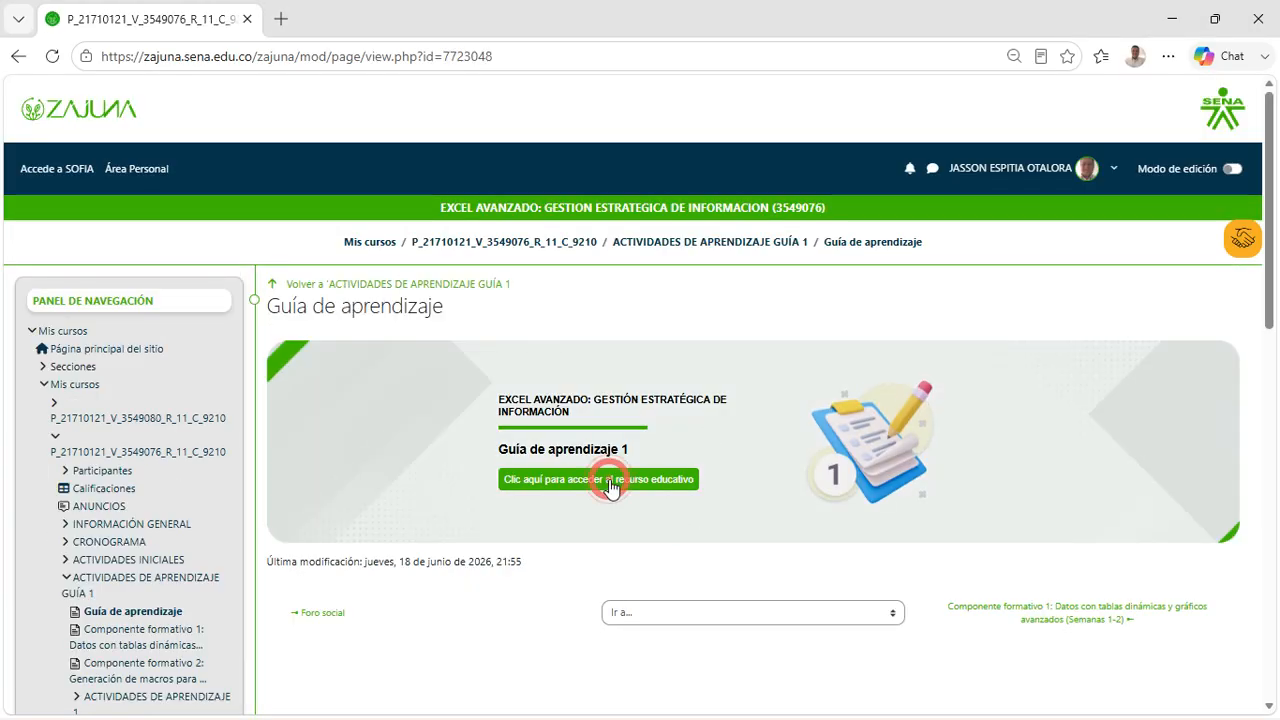
Step: Find the Evidencia AA1-EV03 Informe section on page 8 of the guide and select its heading
{"action": "scroll", "coordinate": [680, 447], "scroll_direction": "up", "scroll_amount": 6}
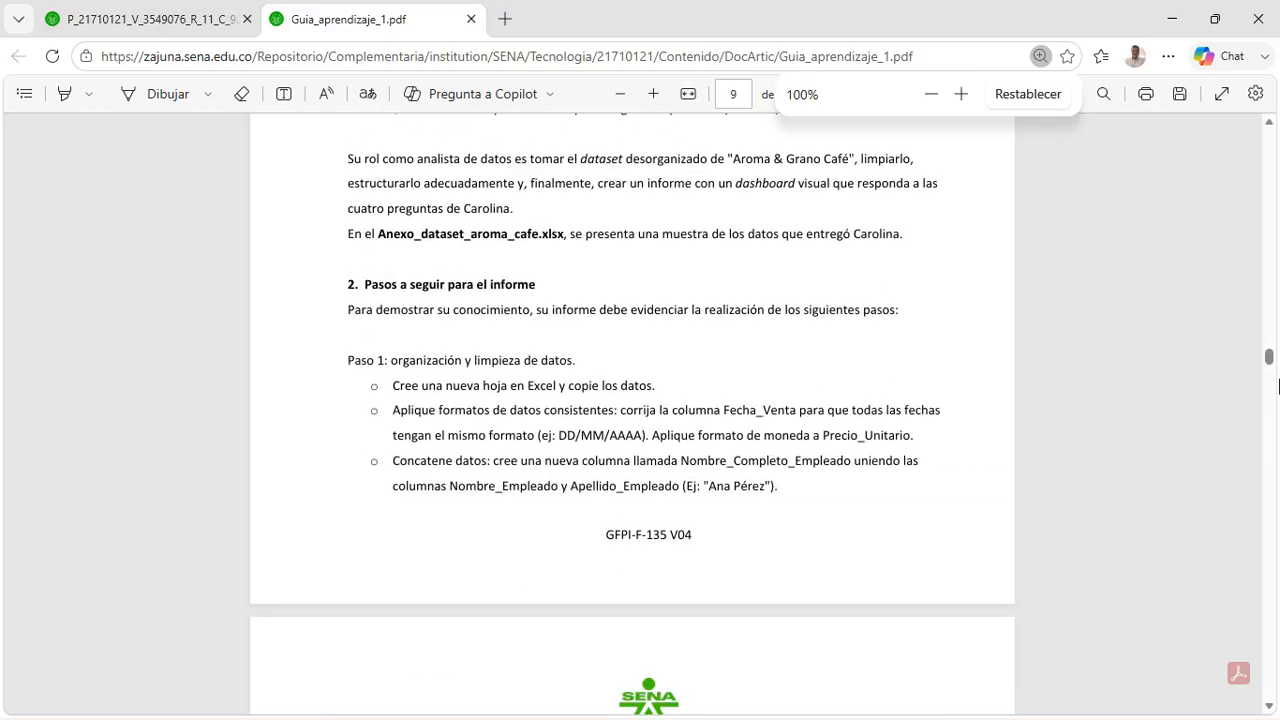
{"action": "scroll", "coordinate": [611, 318], "scroll_direction": "up", "scroll_amount": 13}
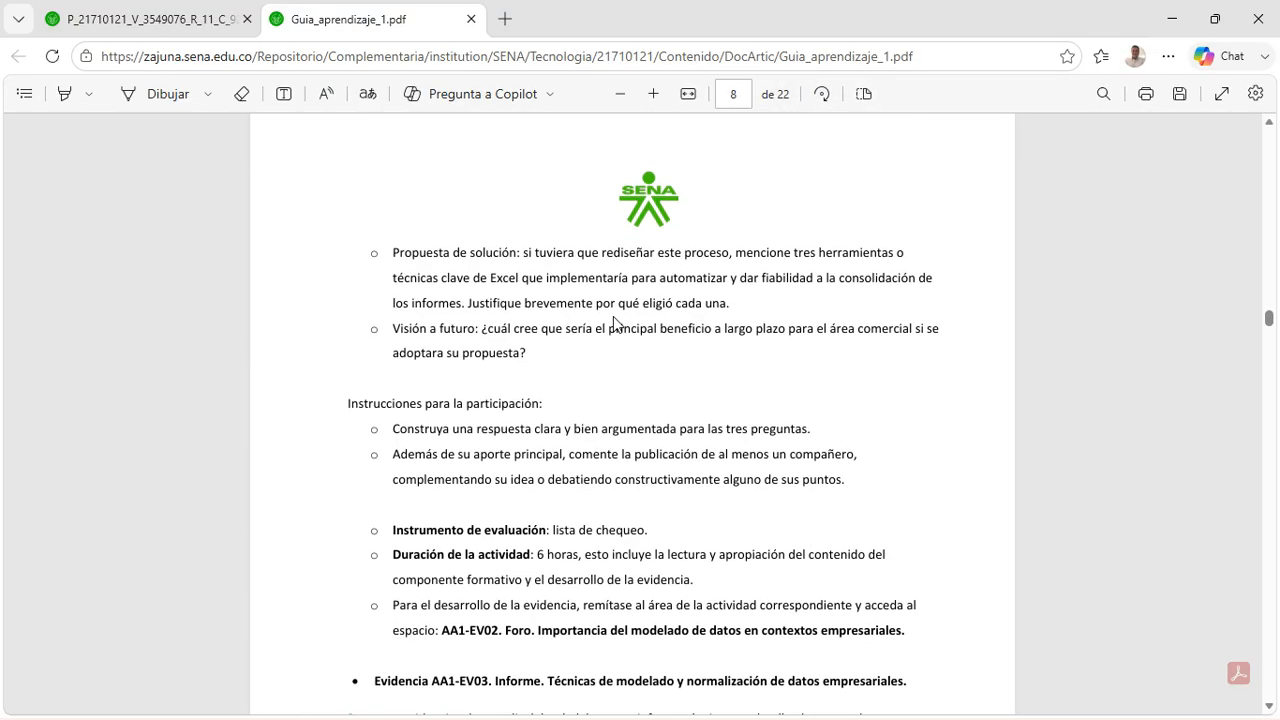
{"action": "scroll", "coordinate": [614, 316], "scroll_direction": "down", "scroll_amount": 15}
{"action": "scroll", "coordinate": [616, 316], "scroll_direction": "up", "scroll_amount": 3}
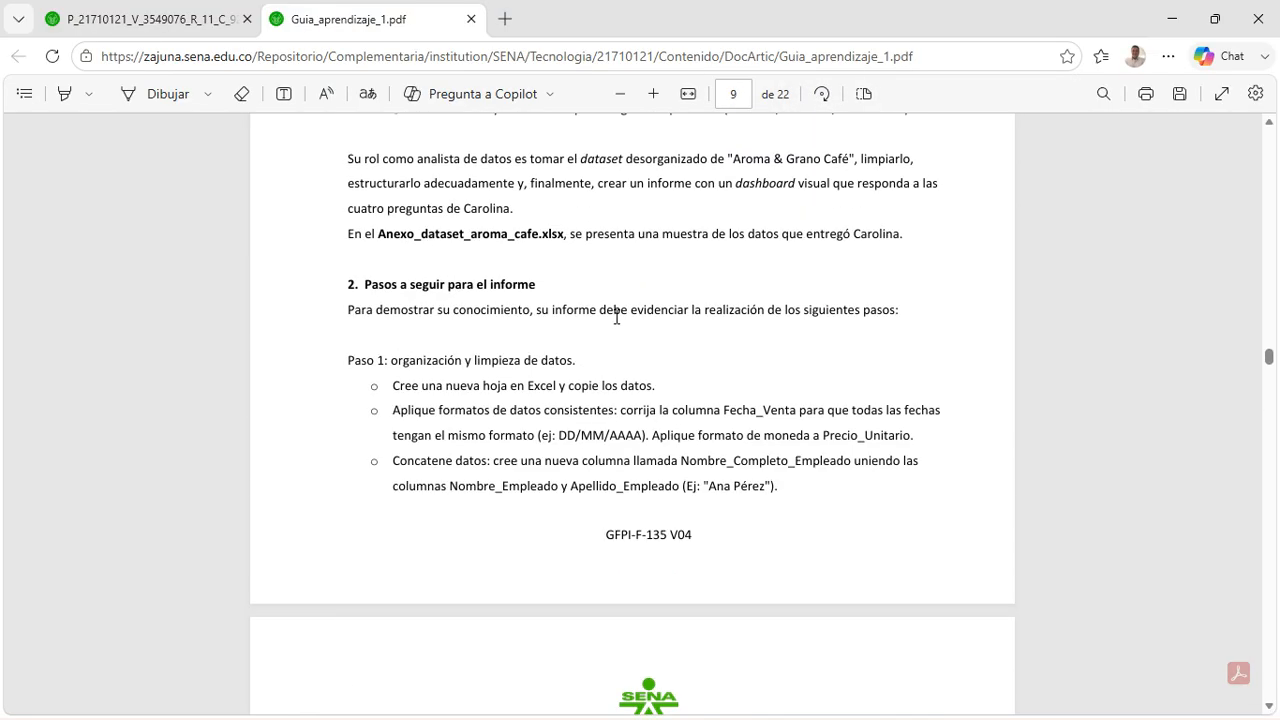
{"action": "scroll", "coordinate": [616, 316], "scroll_direction": "down", "scroll_amount": 12}
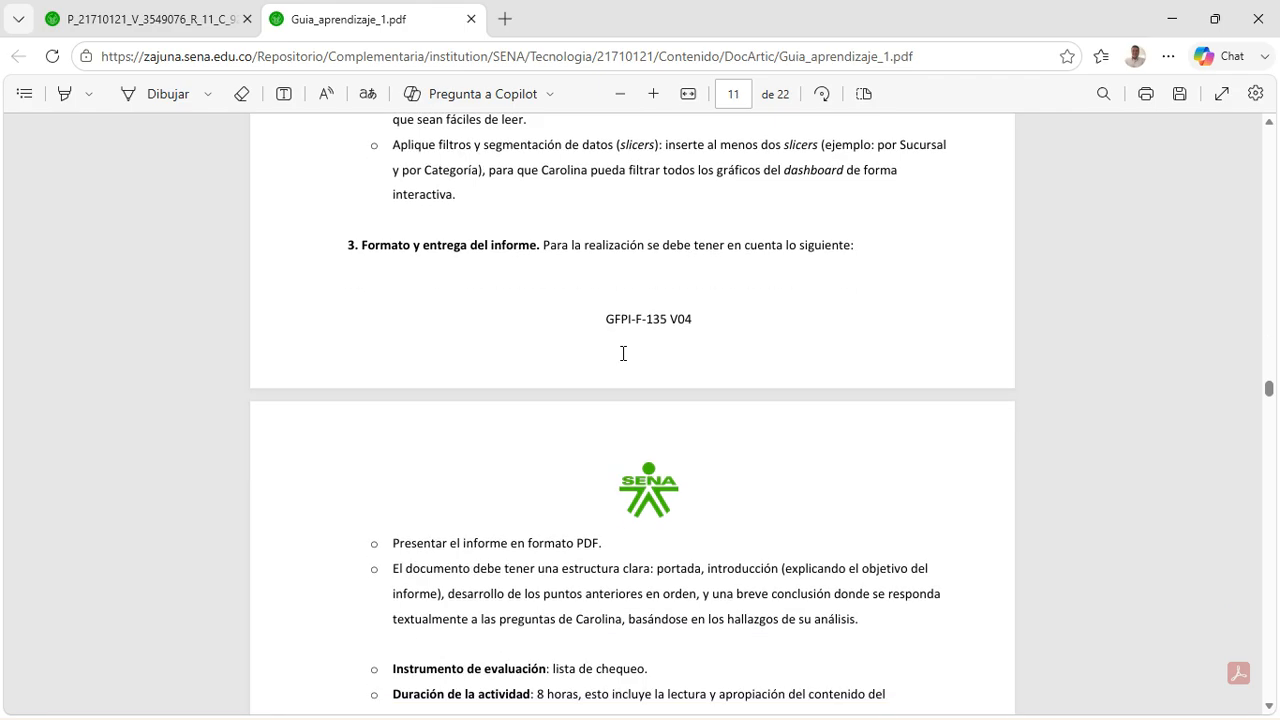
{"action": "scroll", "coordinate": [623, 353], "scroll_direction": "up", "scroll_amount": 12}
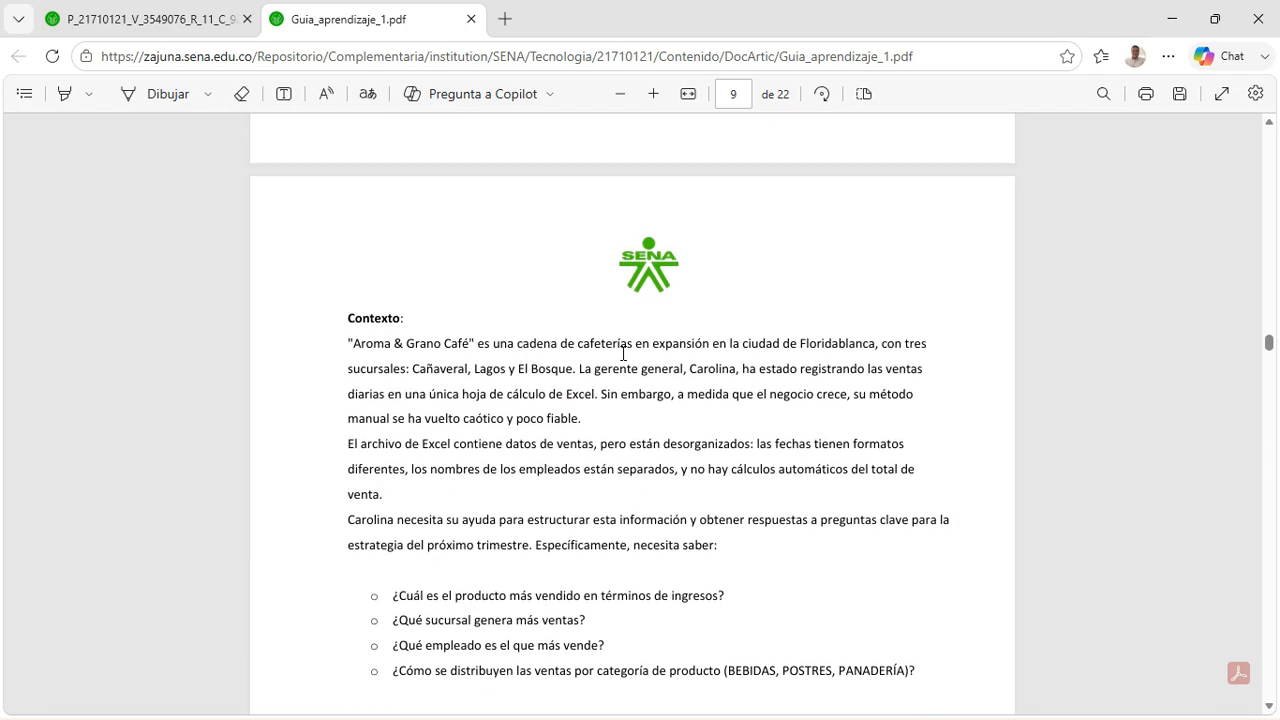
{"action": "scroll", "coordinate": [623, 353], "scroll_direction": "up", "scroll_amount": 5}
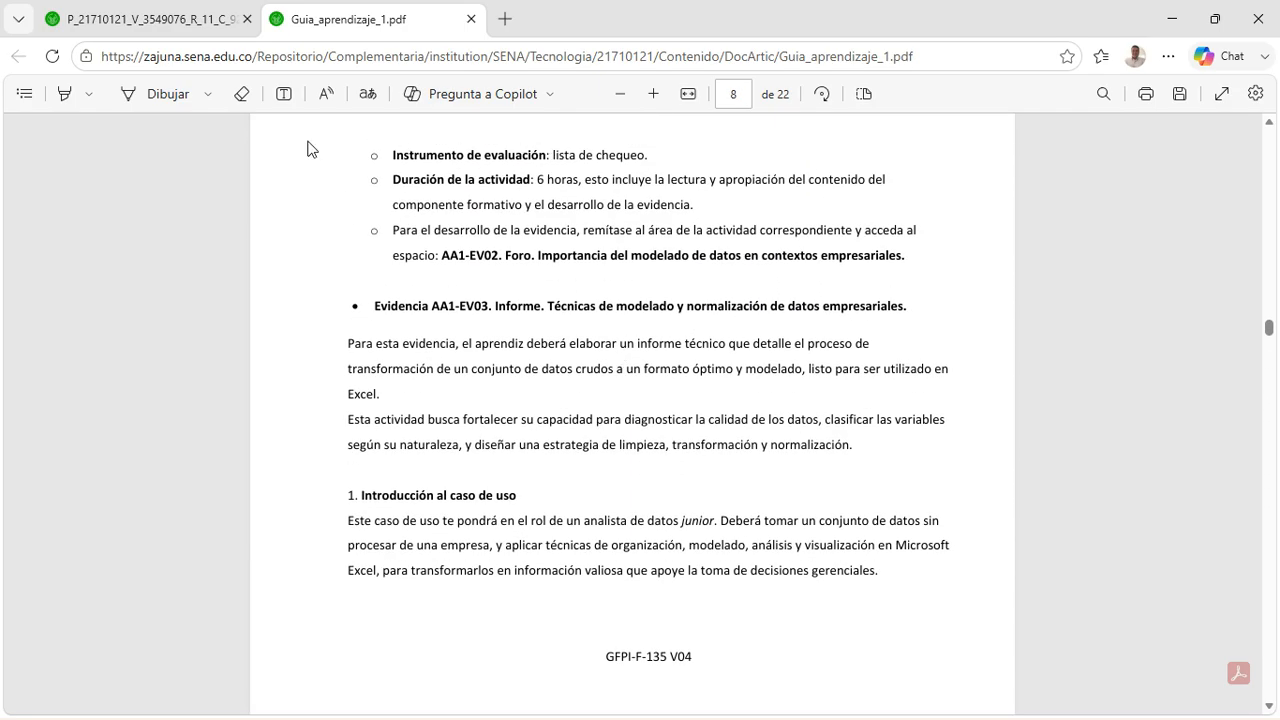
{"action": "left_click_drag", "start_coordinate": [353, 300], "coordinate": [927, 330]}
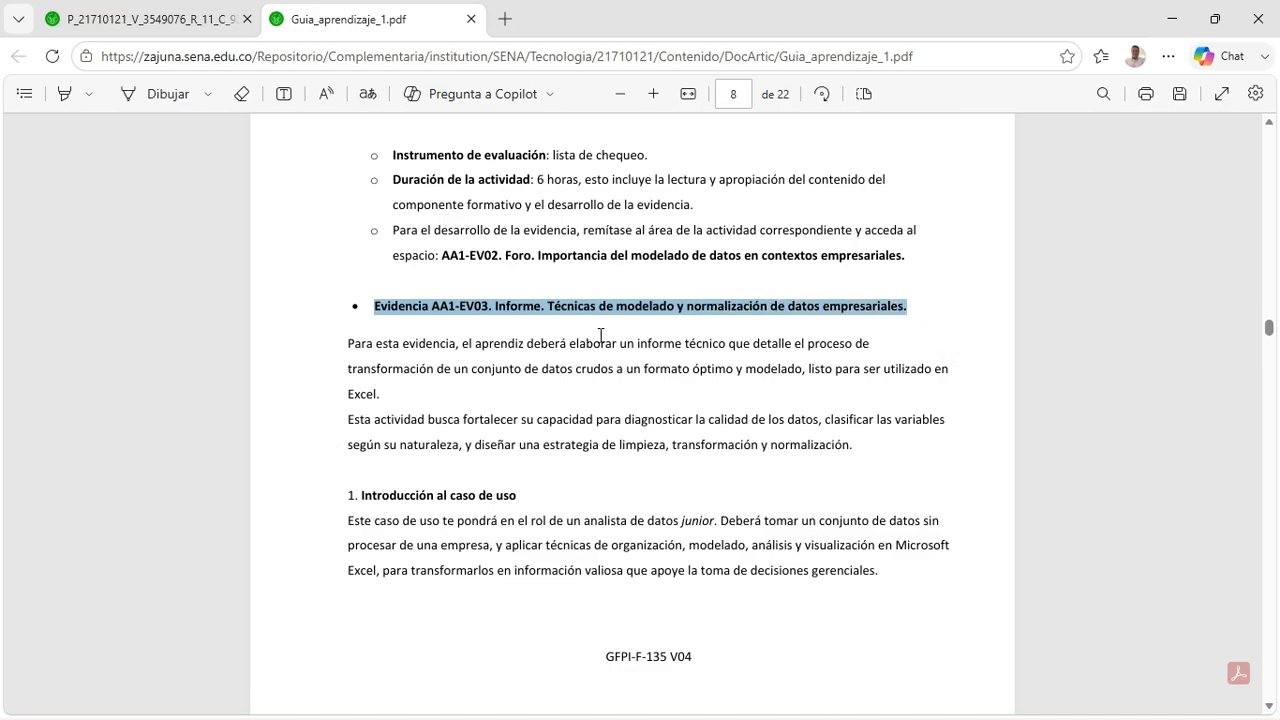
Step: Read the AA1-EV03 evidence description, marking "datos crudos", and the Introducción al caso de uso section
{"action": "scroll", "coordinate": [566, 387], "scroll_direction": "down", "scroll_amount": 1}
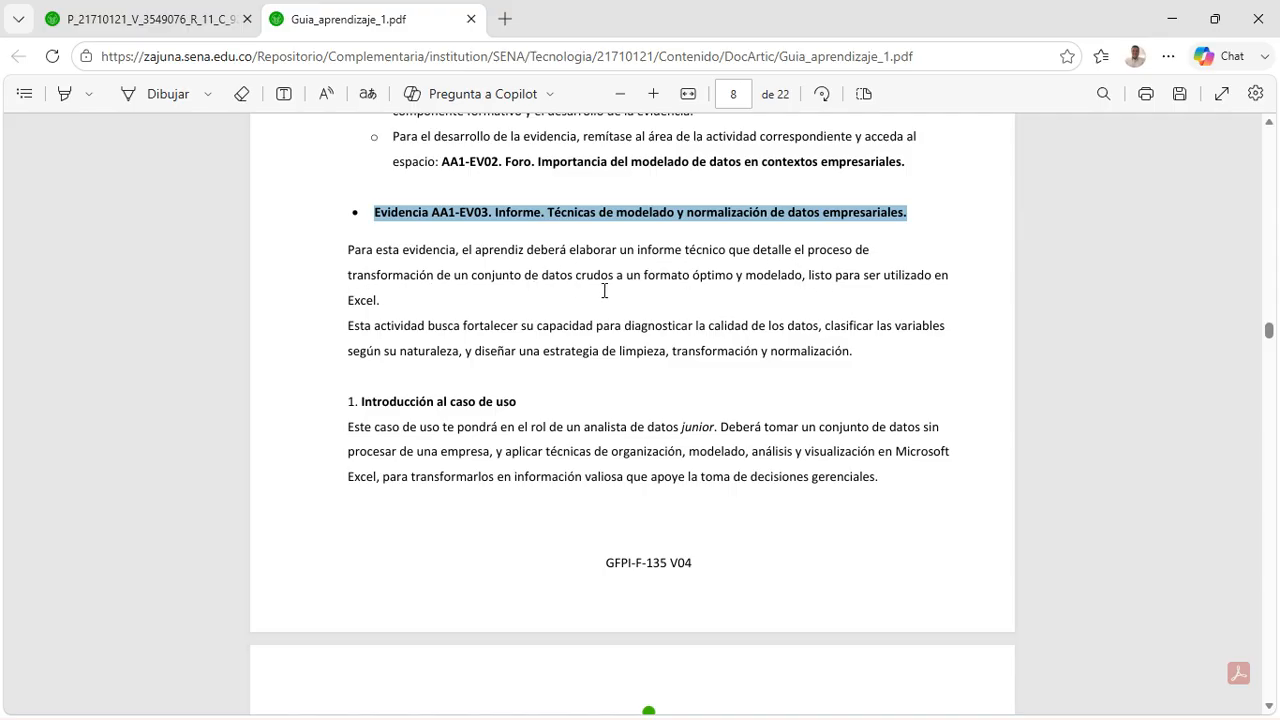
{"action": "left_click_drag", "start_coordinate": [546, 276], "coordinate": [614, 283]}
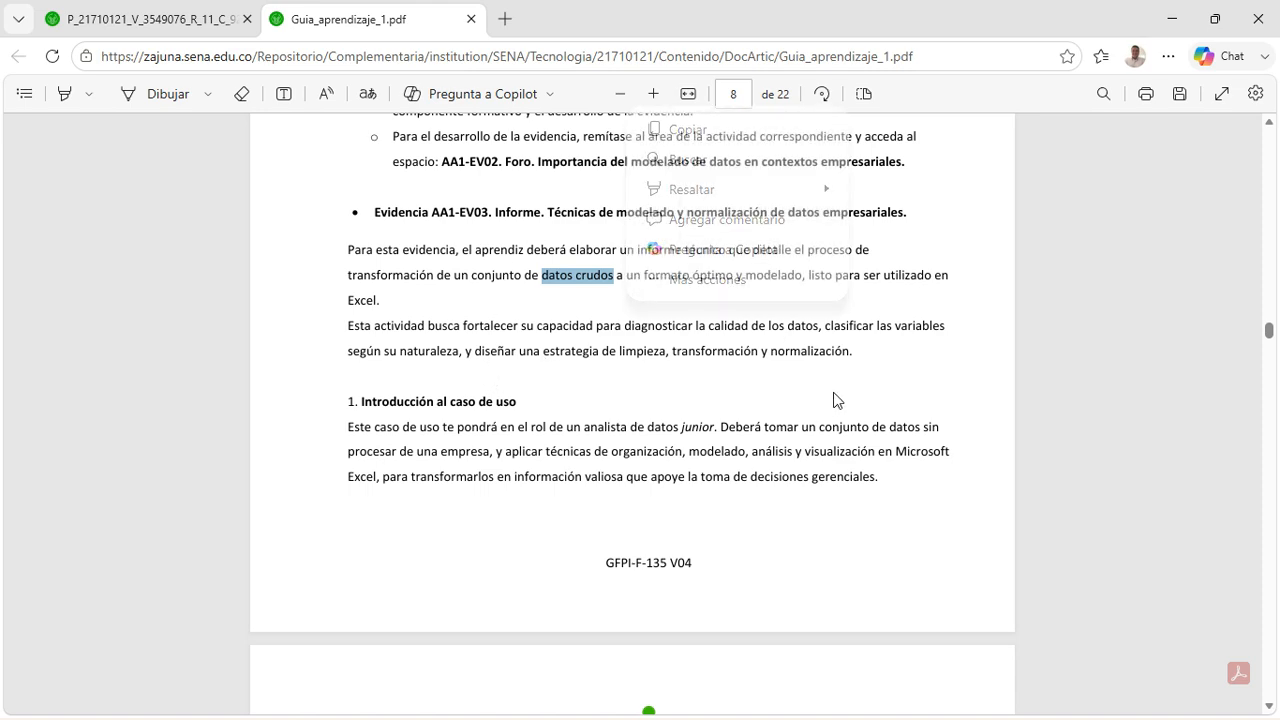
{"action": "left_click", "coordinate": [779, 311]}
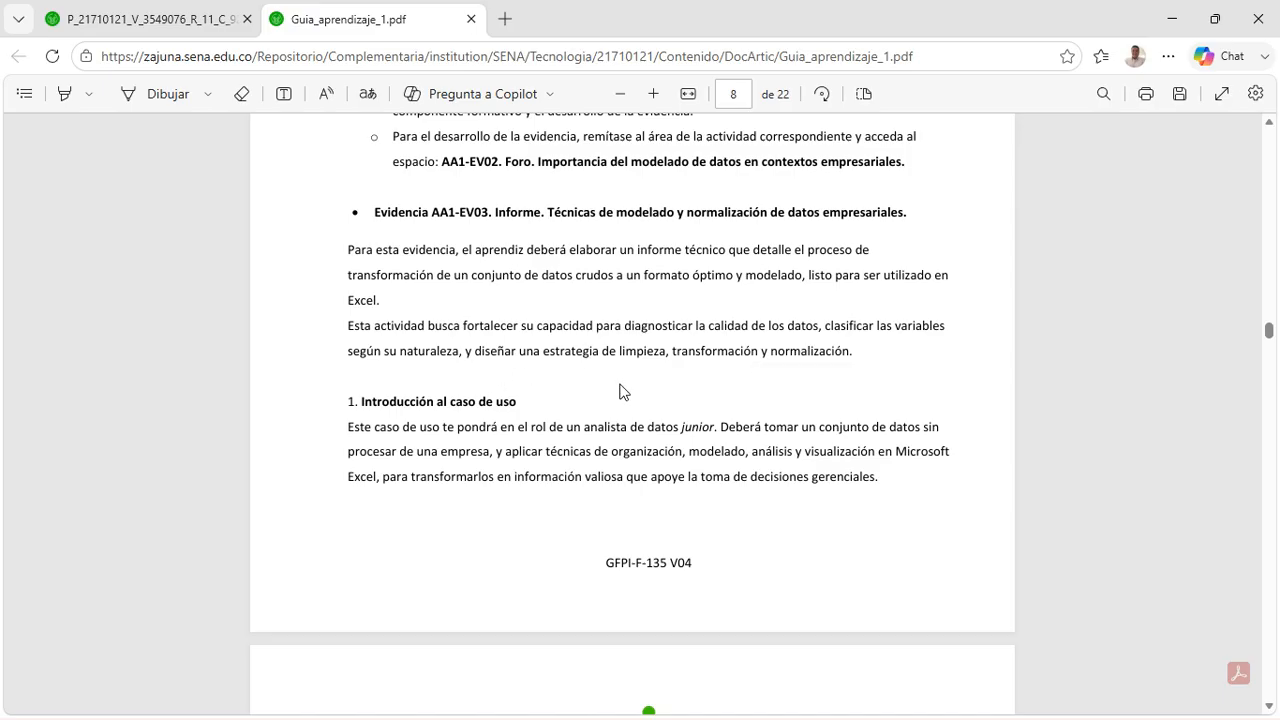
{"action": "scroll", "coordinate": [623, 390], "scroll_direction": "down", "scroll_amount": 3}
{"action": "scroll", "coordinate": [623, 383], "scroll_direction": "down", "scroll_amount": 2}
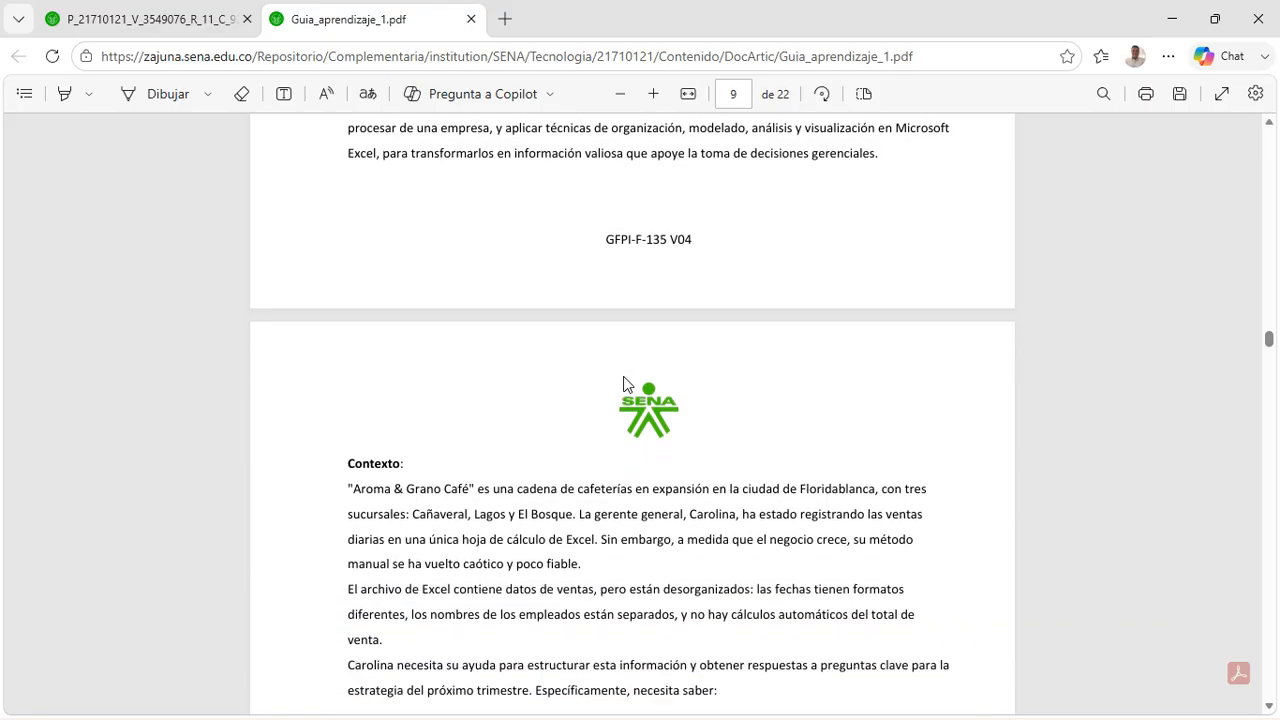
{"action": "scroll", "coordinate": [600, 320], "scroll_direction": "up", "scroll_amount": 1}
{"action": "scroll", "coordinate": [541, 228], "scroll_direction": "up", "scroll_amount": 2}
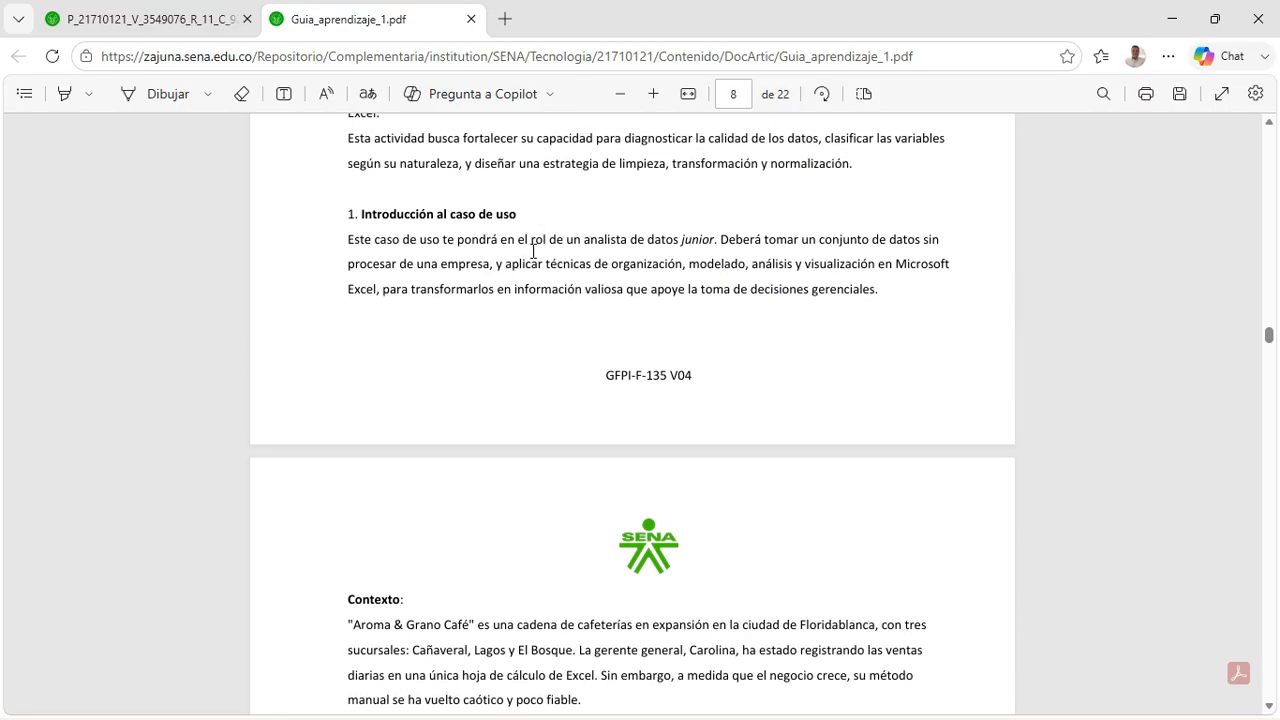
{"action": "scroll", "coordinate": [506, 373], "scroll_direction": "down", "scroll_amount": 2}
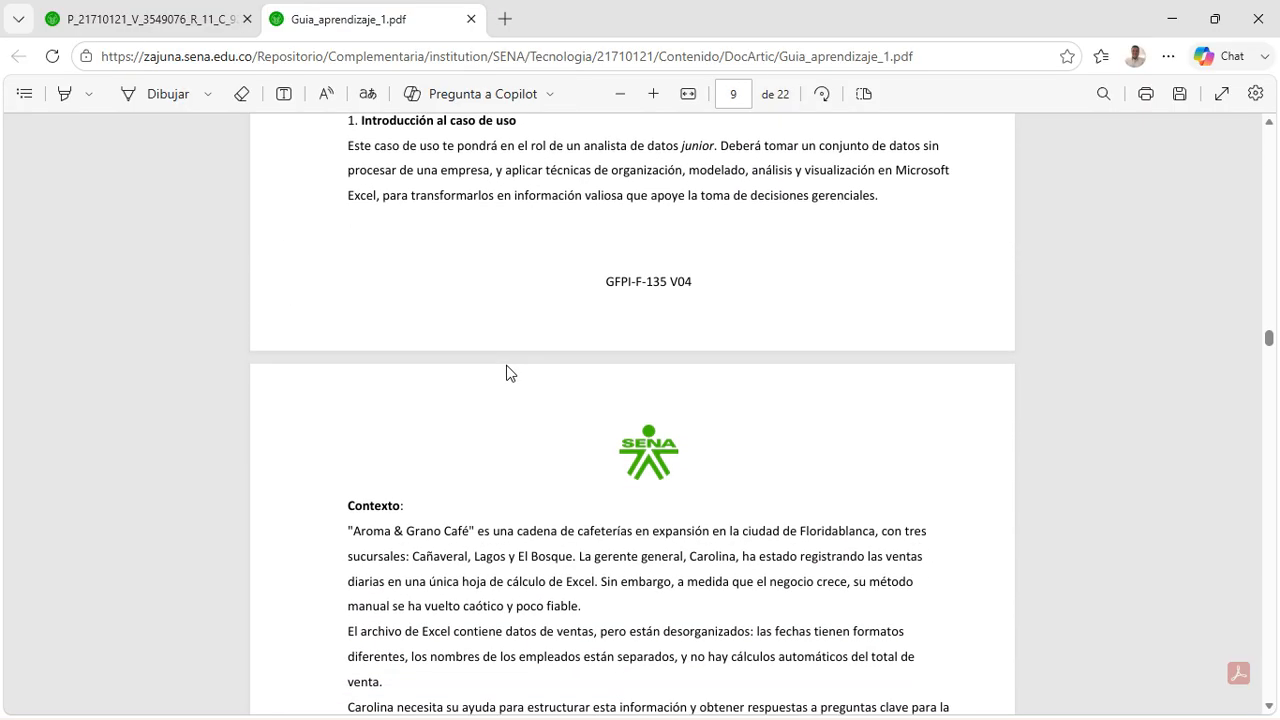
{"action": "scroll", "coordinate": [509, 362], "scroll_direction": "up", "scroll_amount": 2}
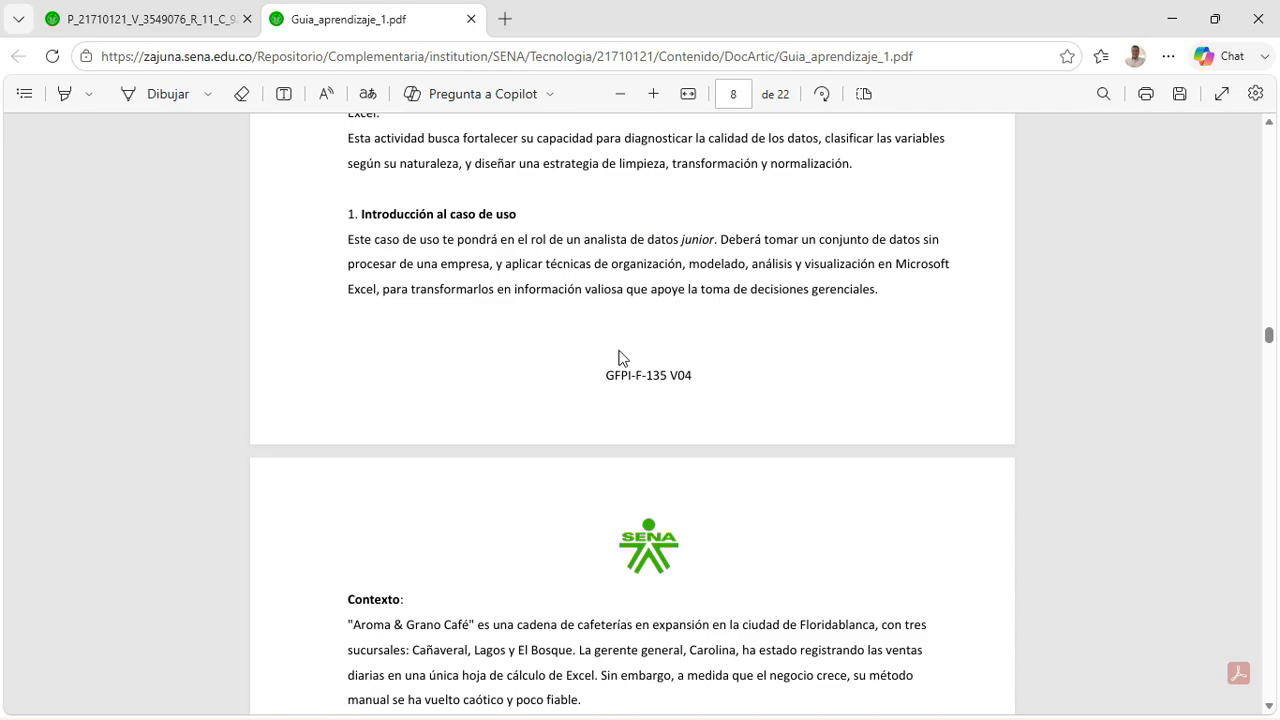
Step: Read the Contexto section about Aroma & Grano Café and select the four business questions the analysis must answer
{"action": "scroll", "coordinate": [624, 358], "scroll_direction": "down", "scroll_amount": 10}
{"action": "scroll", "coordinate": [624, 358], "scroll_direction": "up", "scroll_amount": 2}
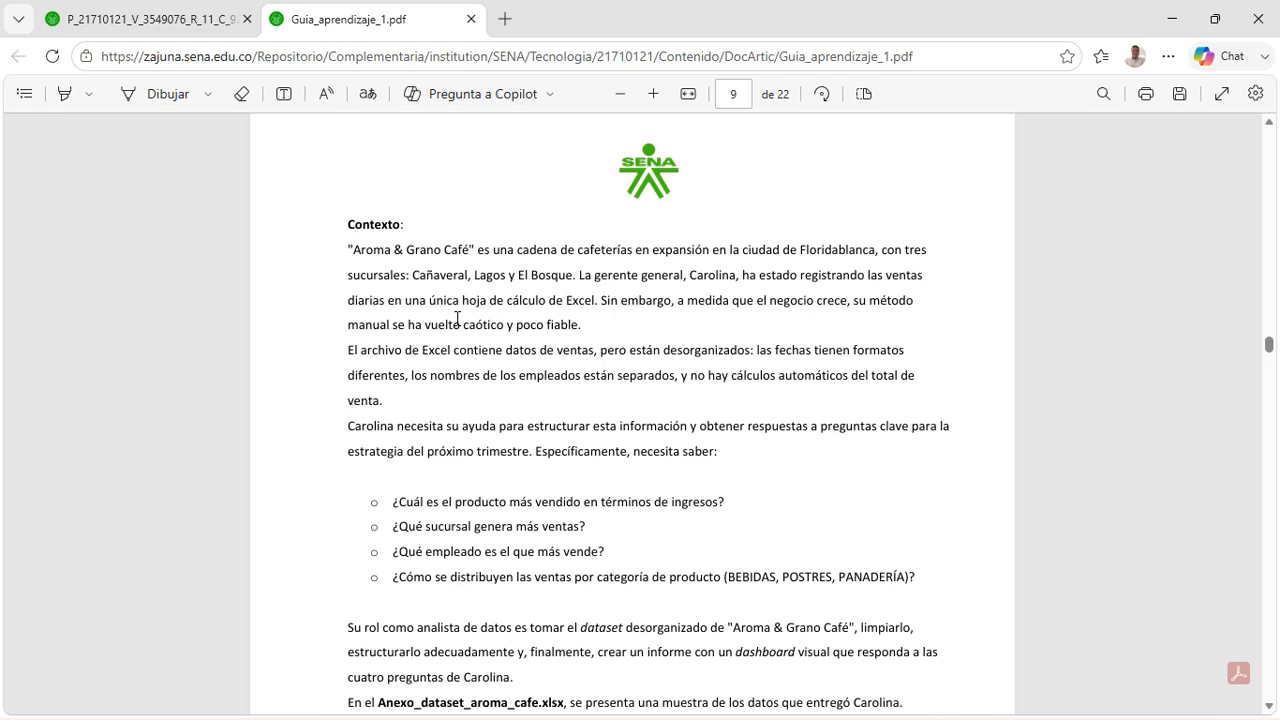
{"action": "scroll", "coordinate": [440, 300], "scroll_direction": "down", "scroll_amount": 1}
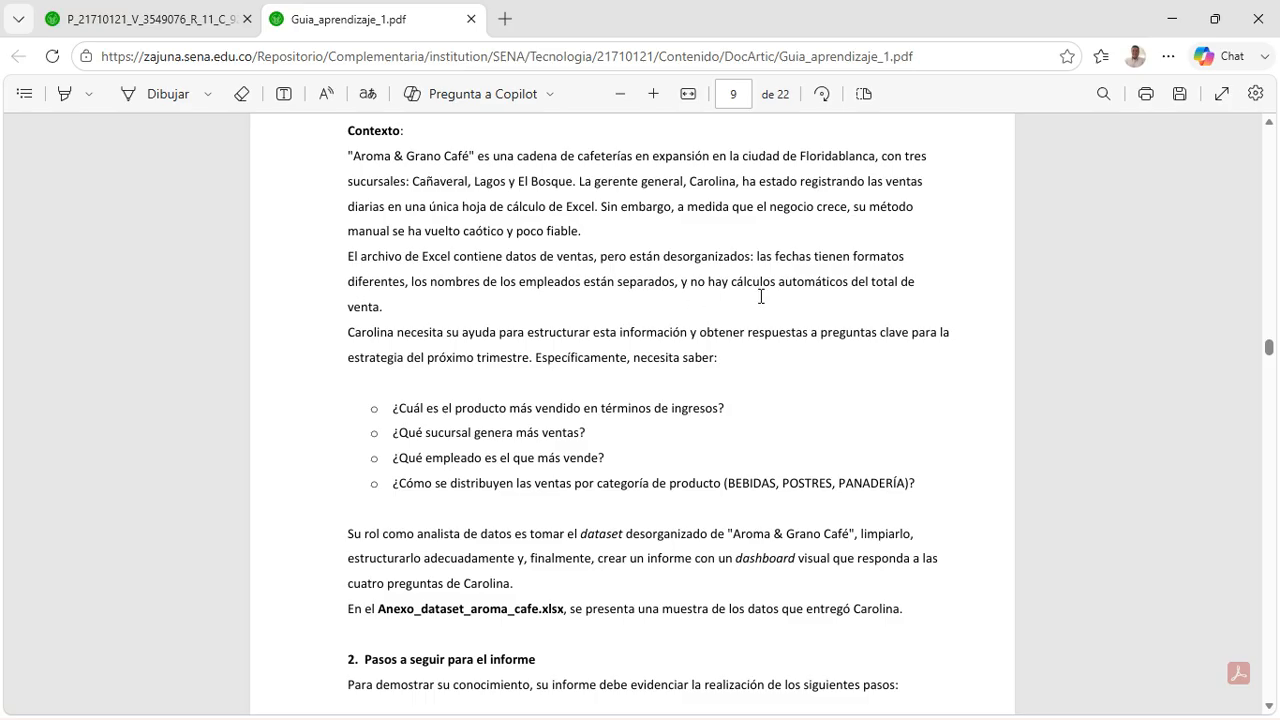
{"action": "scroll", "coordinate": [545, 365], "scroll_direction": "down", "scroll_amount": 3}
{"action": "scroll", "coordinate": [520, 370], "scroll_direction": "up", "scroll_amount": 2}
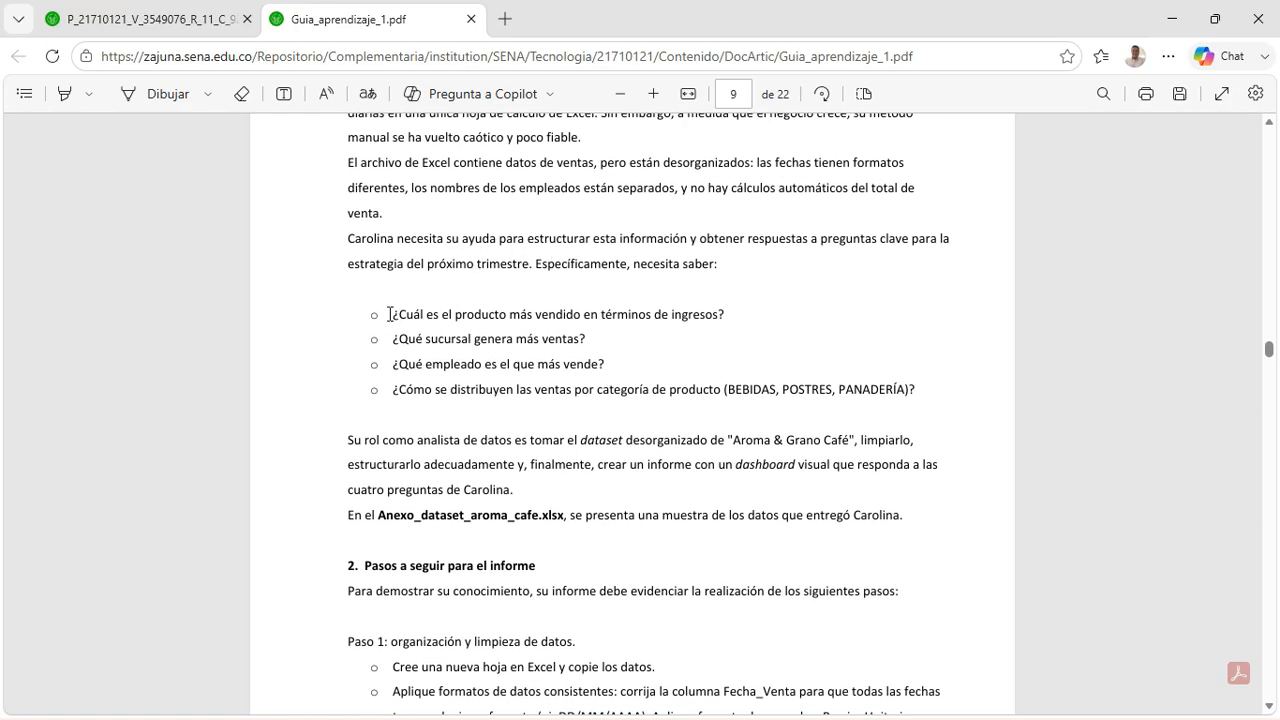
{"action": "left_click_drag", "start_coordinate": [393, 314], "coordinate": [940, 396]}
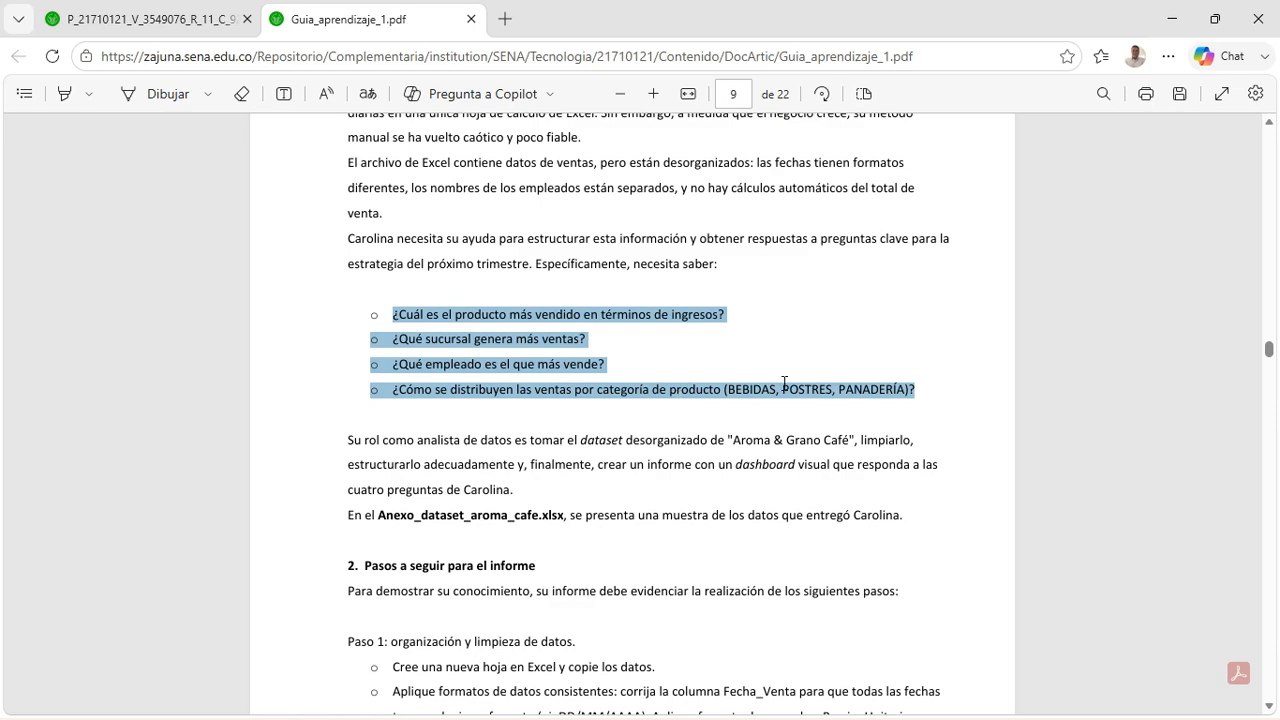
Step: Review the analyst role and the Anexo_dataset_aroma_cafe.xlsx reference, and skim the section Pasos a seguir para el informe
{"action": "scroll", "coordinate": [496, 430], "scroll_direction": "down", "scroll_amount": 3}
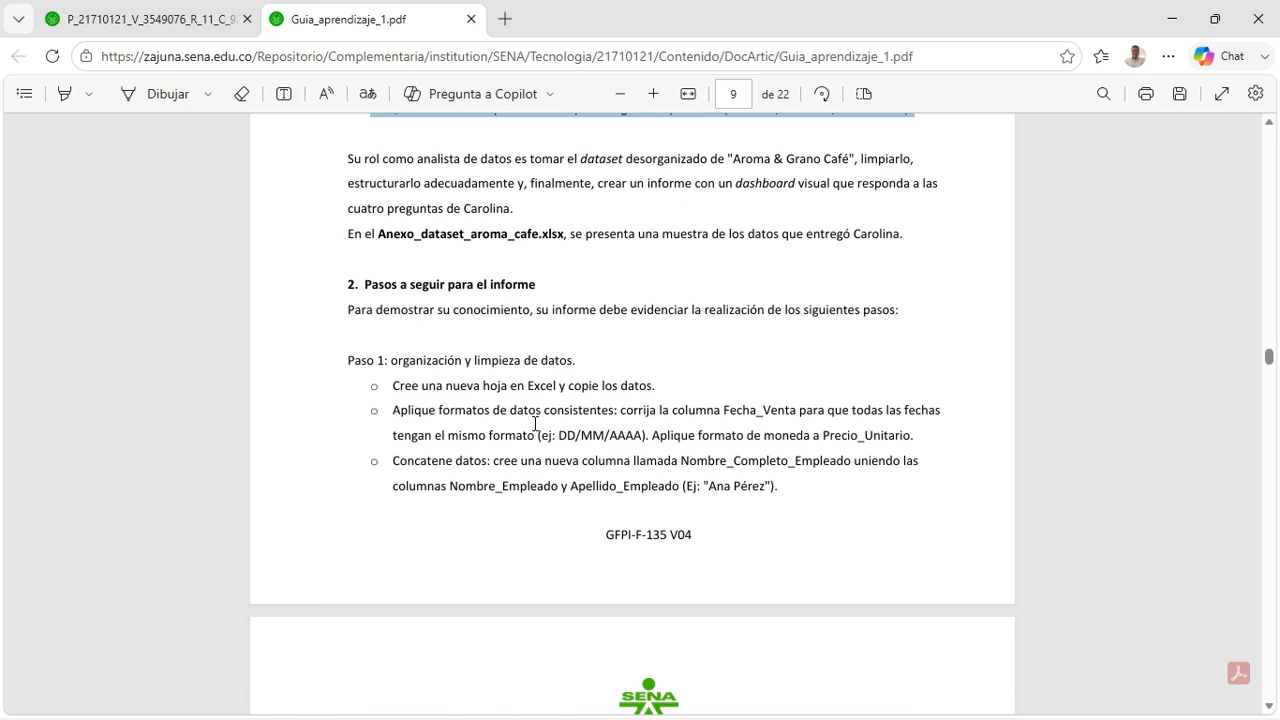
{"action": "scroll", "coordinate": [536, 424], "scroll_direction": "up", "scroll_amount": 2}
{"action": "scroll", "coordinate": [506, 466], "scroll_direction": "down", "scroll_amount": 2}
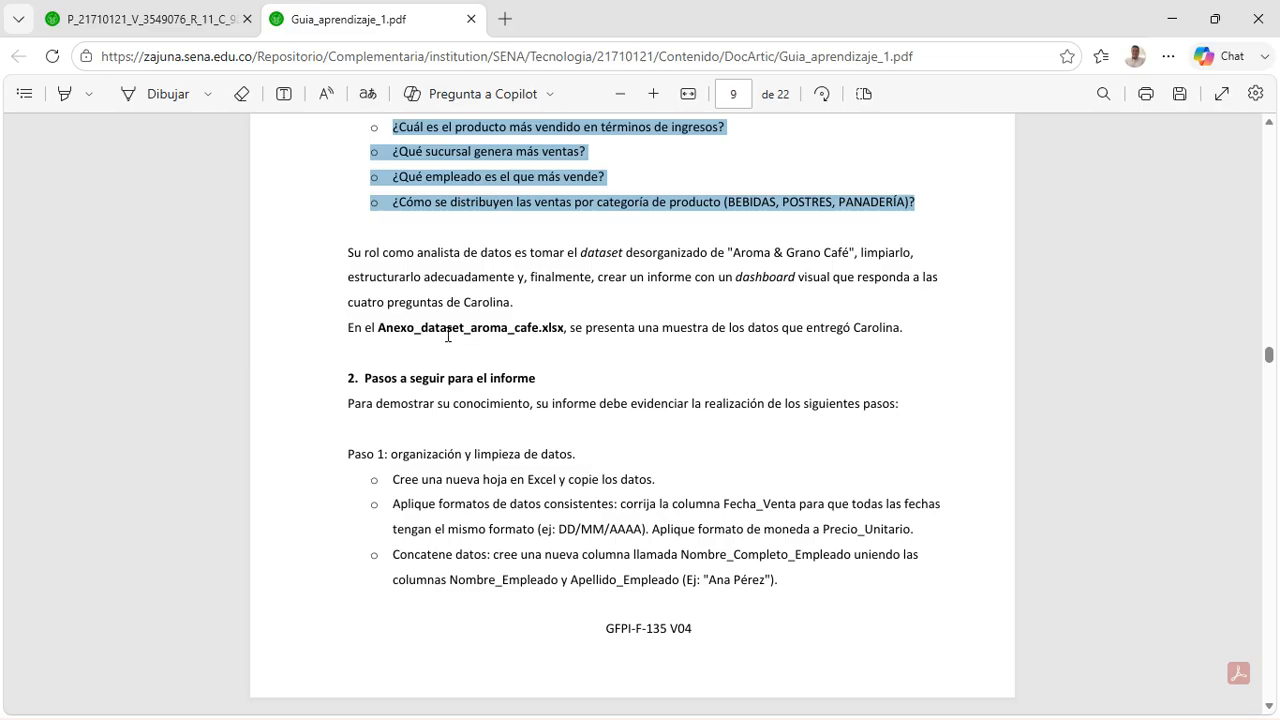
{"action": "scroll", "coordinate": [475, 362], "scroll_direction": "down", "scroll_amount": 2}
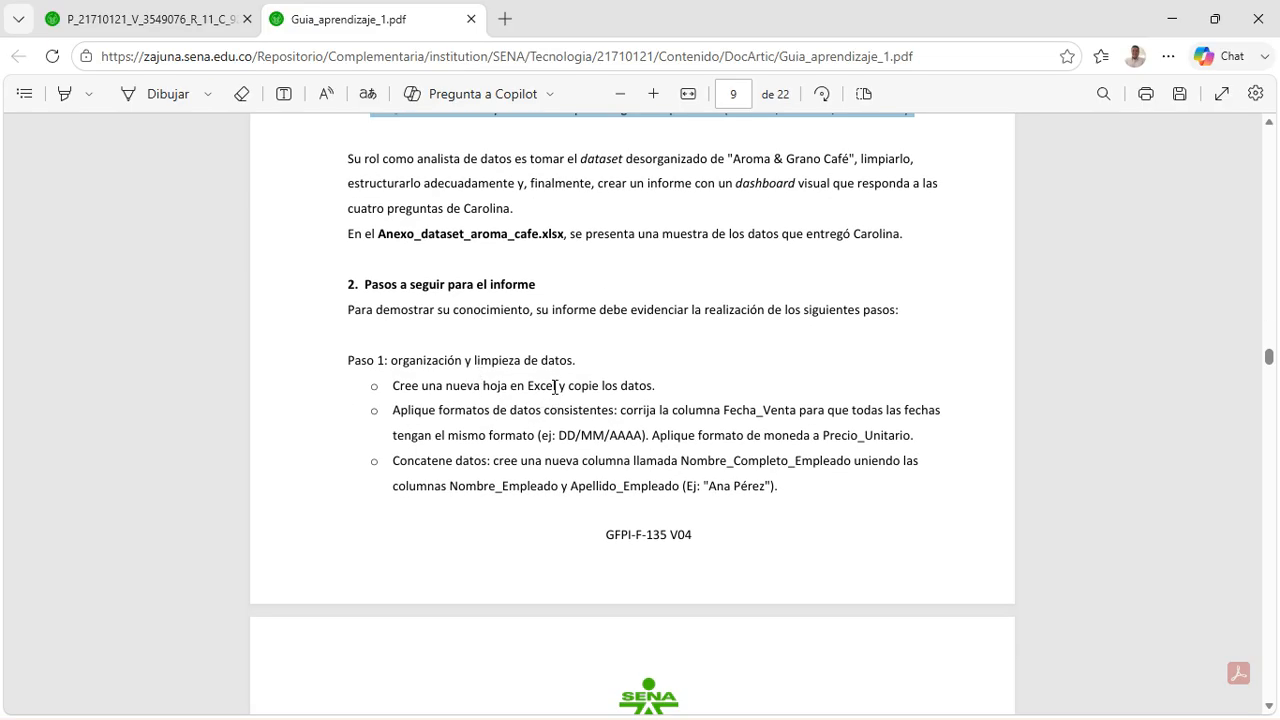
{"action": "scroll", "coordinate": [463, 398], "scroll_direction": "down", "scroll_amount": 2}
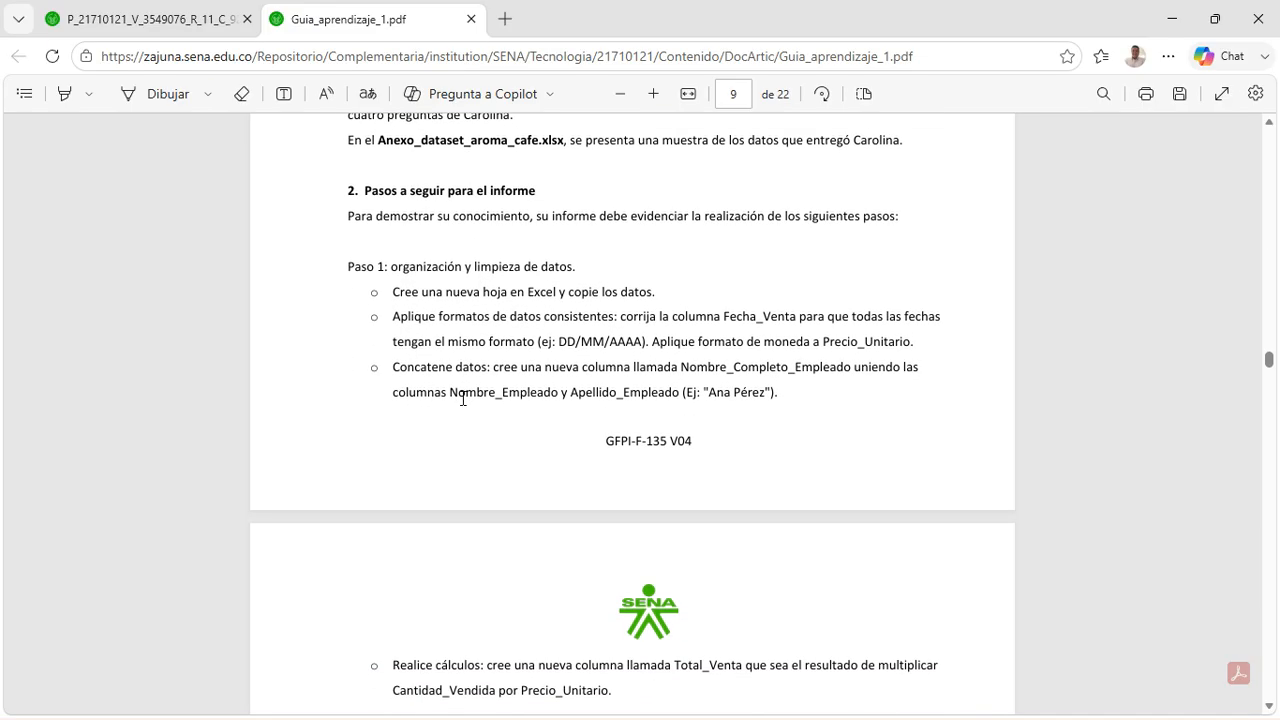
{"action": "scroll", "coordinate": [463, 398], "scroll_direction": "down", "scroll_amount": 15}
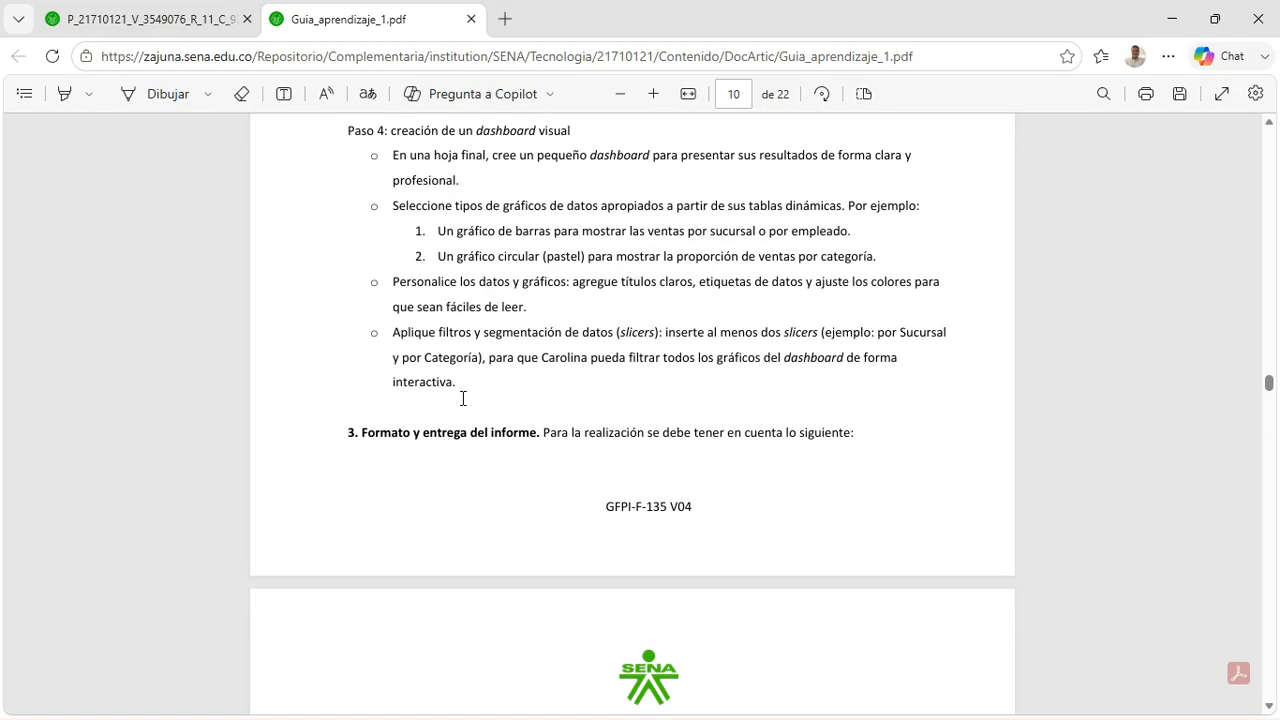
{"action": "scroll", "coordinate": [463, 398], "scroll_direction": "up", "scroll_amount": 16}
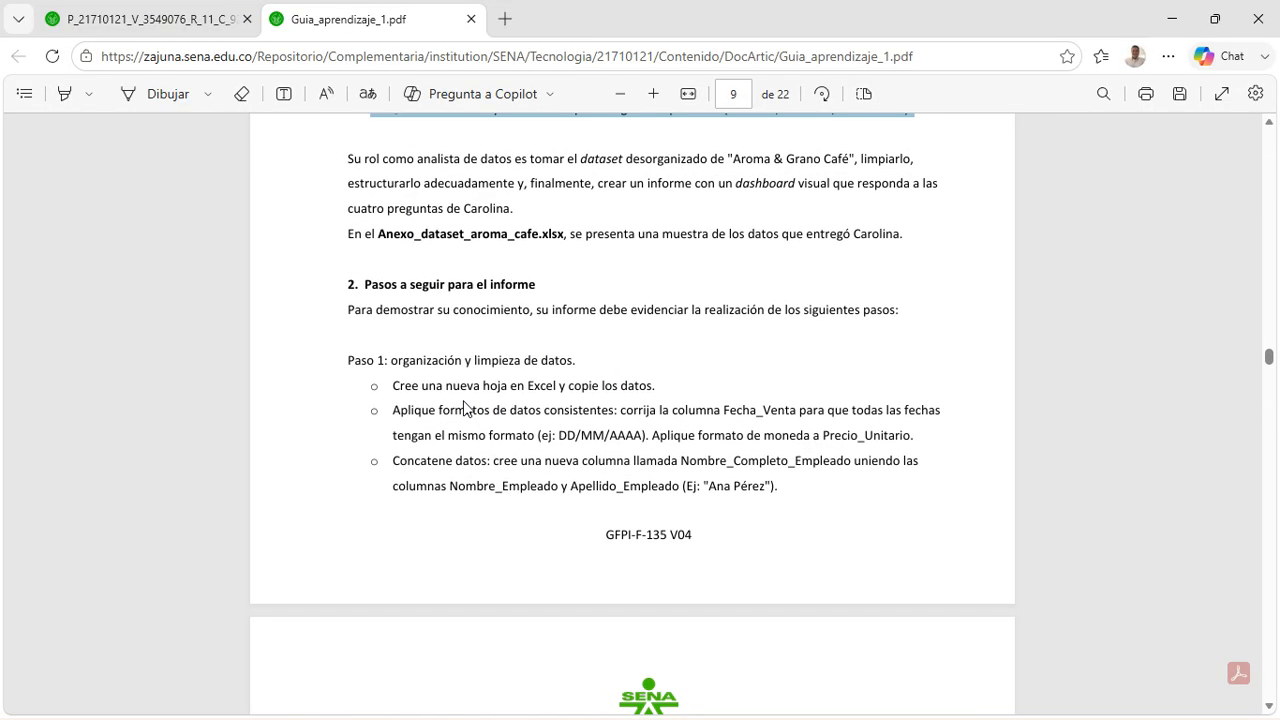
Step: Read the report's Paso 1 to Paso 4, covering data cleaning, Excel tables, pivot tables and the visual dashboard
{"action": "scroll", "coordinate": [464, 408], "scroll_direction": "down", "scroll_amount": 2}
{"action": "scroll", "coordinate": [431, 314], "scroll_direction": "down", "scroll_amount": 2}
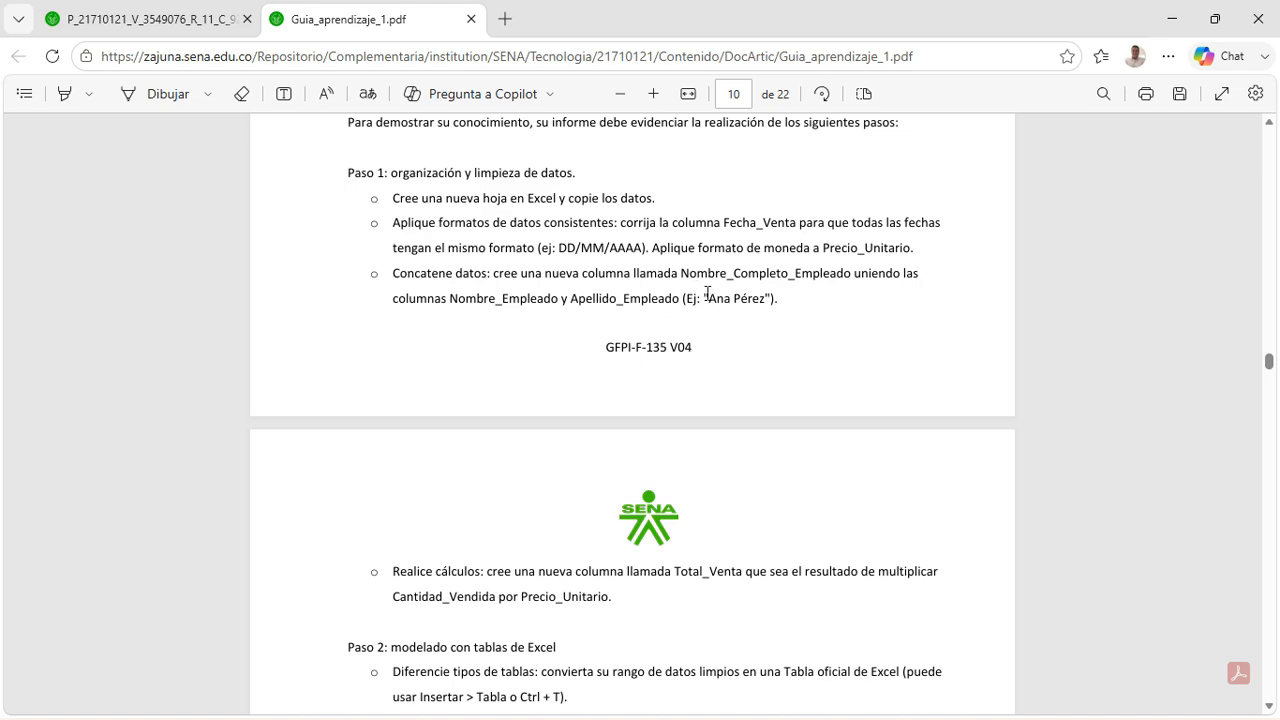
{"action": "scroll", "coordinate": [756, 290], "scroll_direction": "down", "scroll_amount": 2}
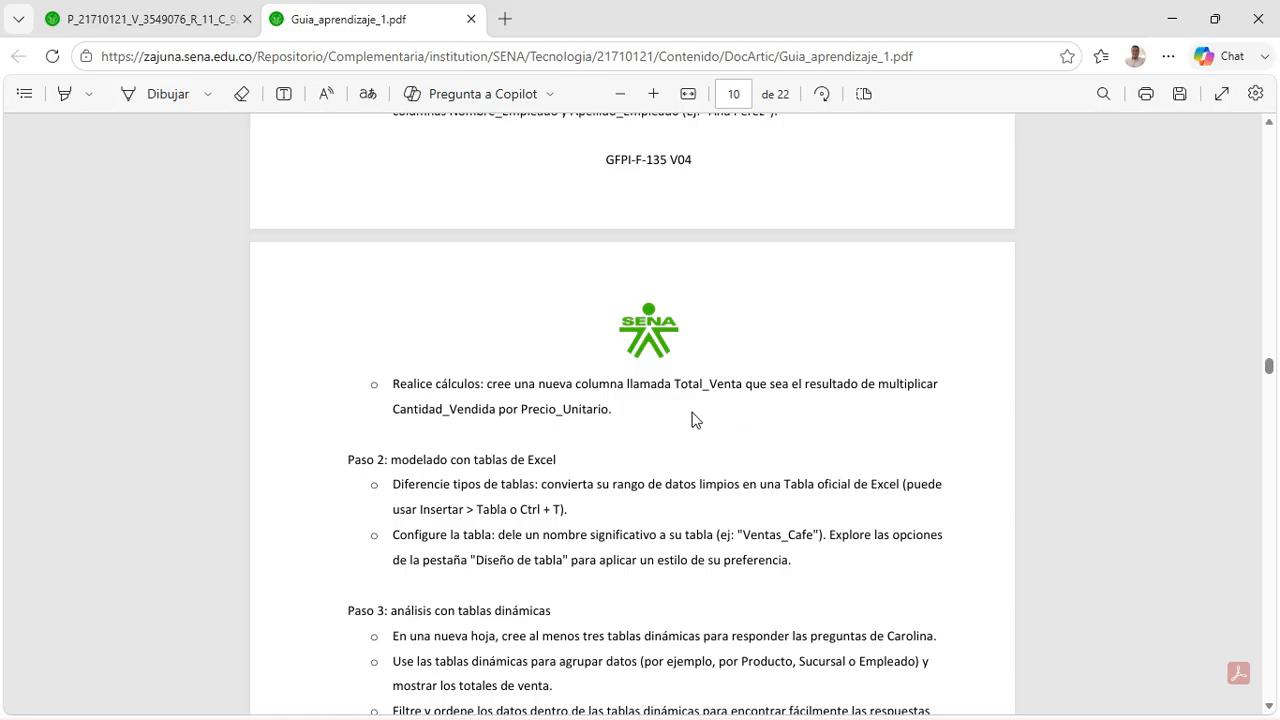
{"action": "scroll", "coordinate": [697, 419], "scroll_direction": "down", "scroll_amount": 2}
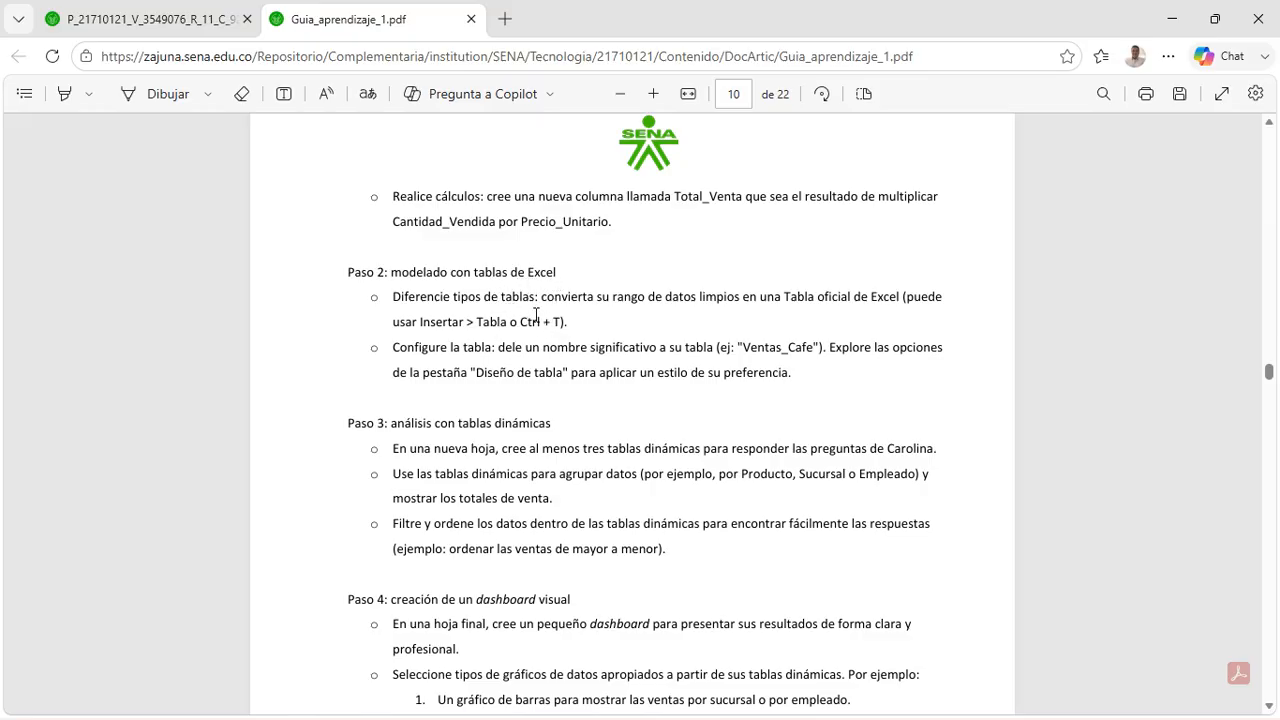
{"action": "scroll", "coordinate": [576, 328], "scroll_direction": "down", "scroll_amount": 1}
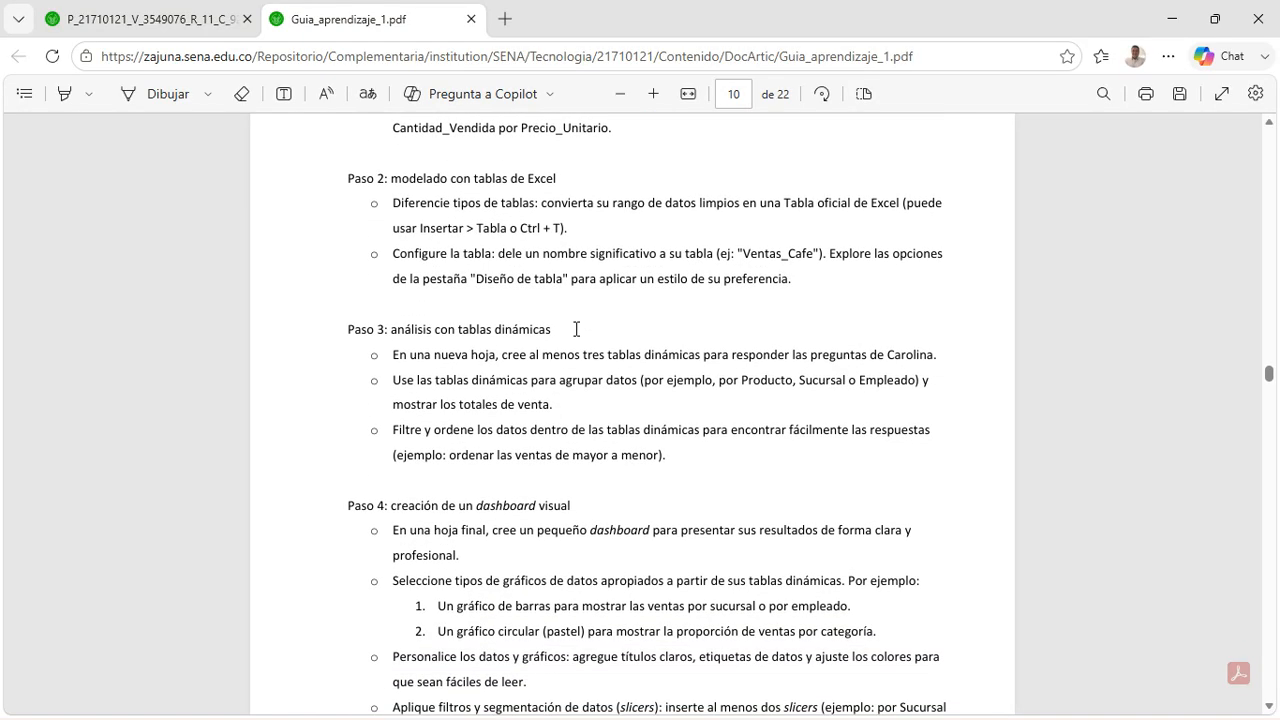
{"action": "scroll", "coordinate": [578, 316], "scroll_direction": "down", "scroll_amount": 1}
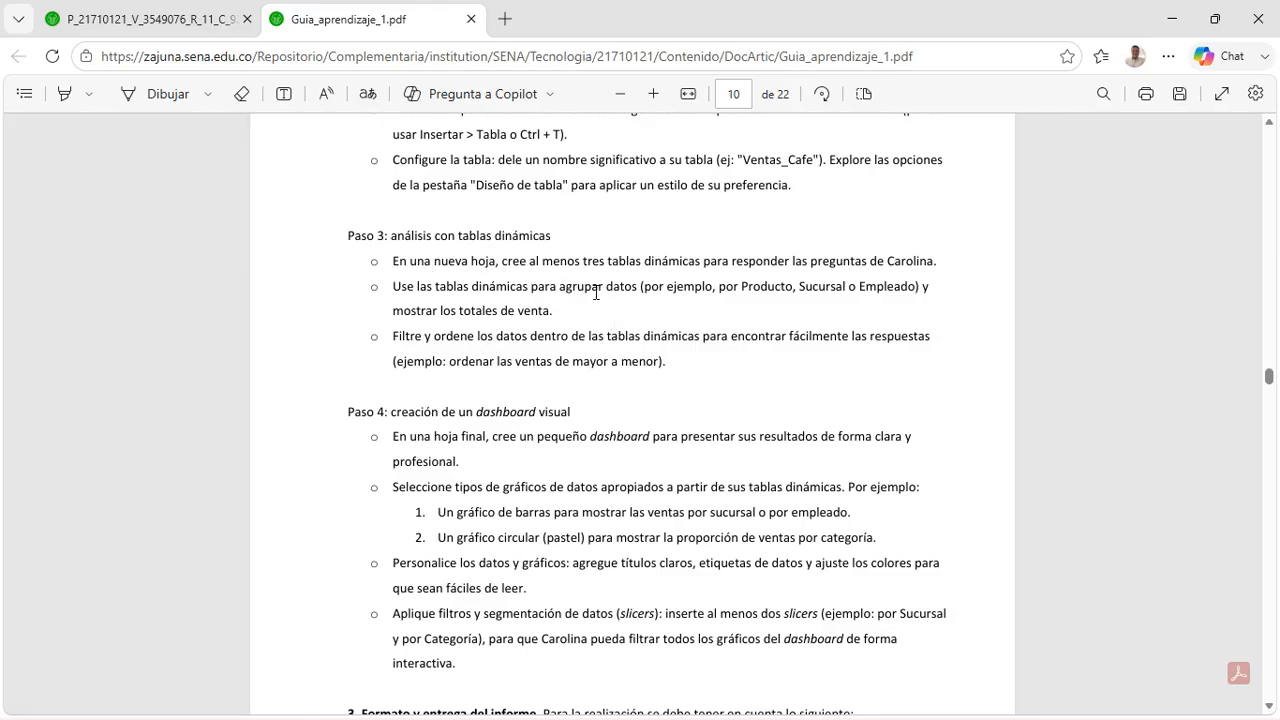
{"action": "scroll", "coordinate": [514, 266], "scroll_direction": "down", "scroll_amount": 2}
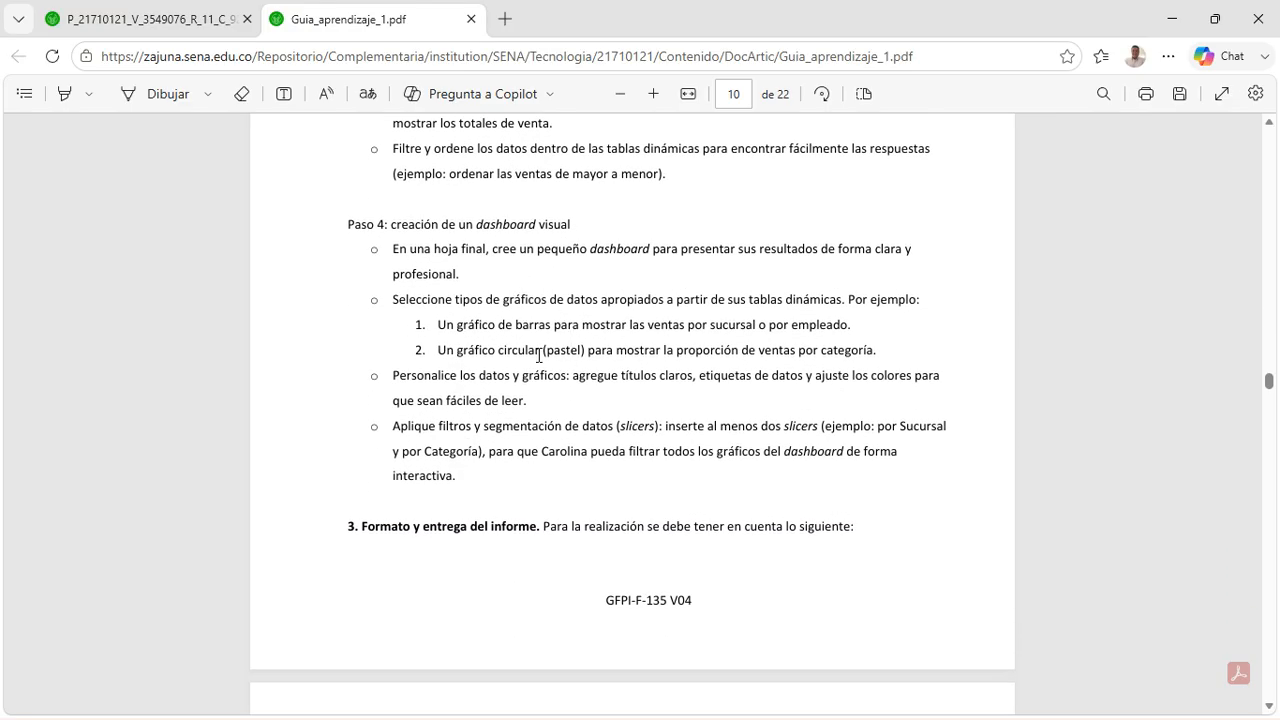
Step: Reread Paso 3 and Paso 4, the Contexto section with its four questions, and the analyst role in the guide
{"action": "scroll", "coordinate": [539, 355], "scroll_direction": "up", "scroll_amount": 2}
{"action": "scroll", "coordinate": [567, 353], "scroll_direction": "down", "scroll_amount": 2}
{"action": "scroll", "coordinate": [531, 388], "scroll_direction": "up", "scroll_amount": 1}
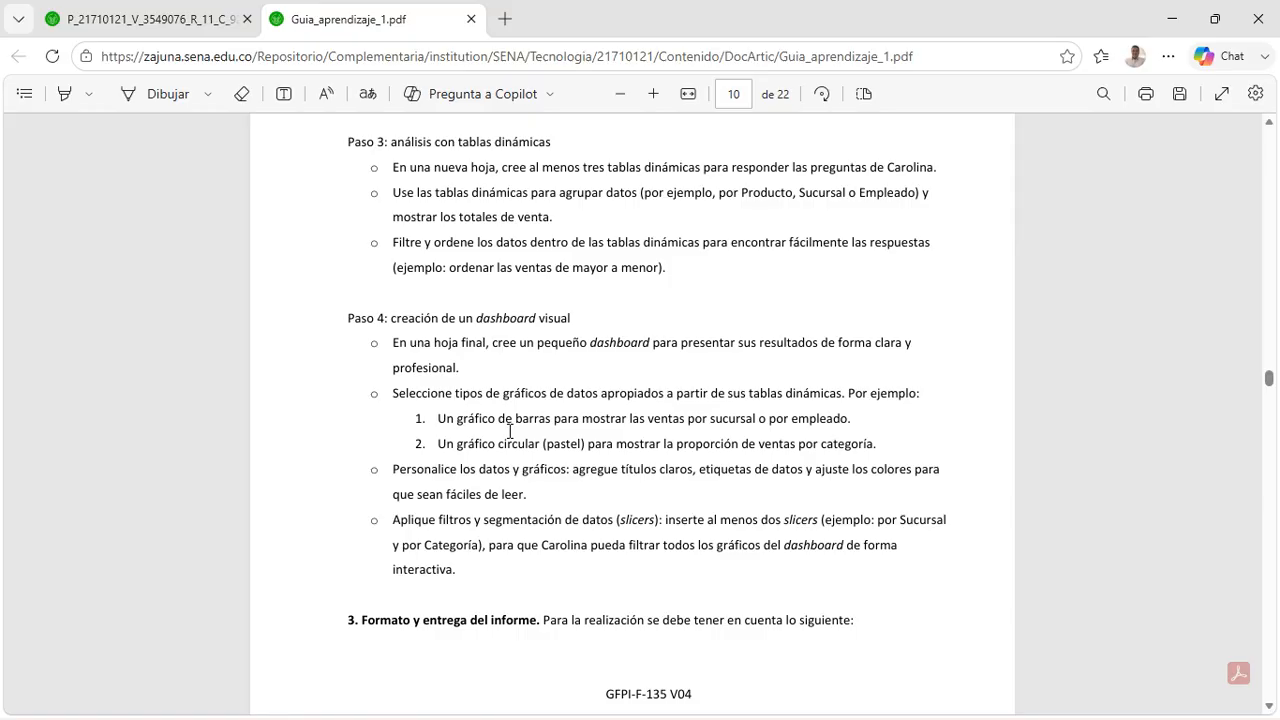
{"action": "scroll", "coordinate": [510, 430], "scroll_direction": "up", "scroll_amount": 15}
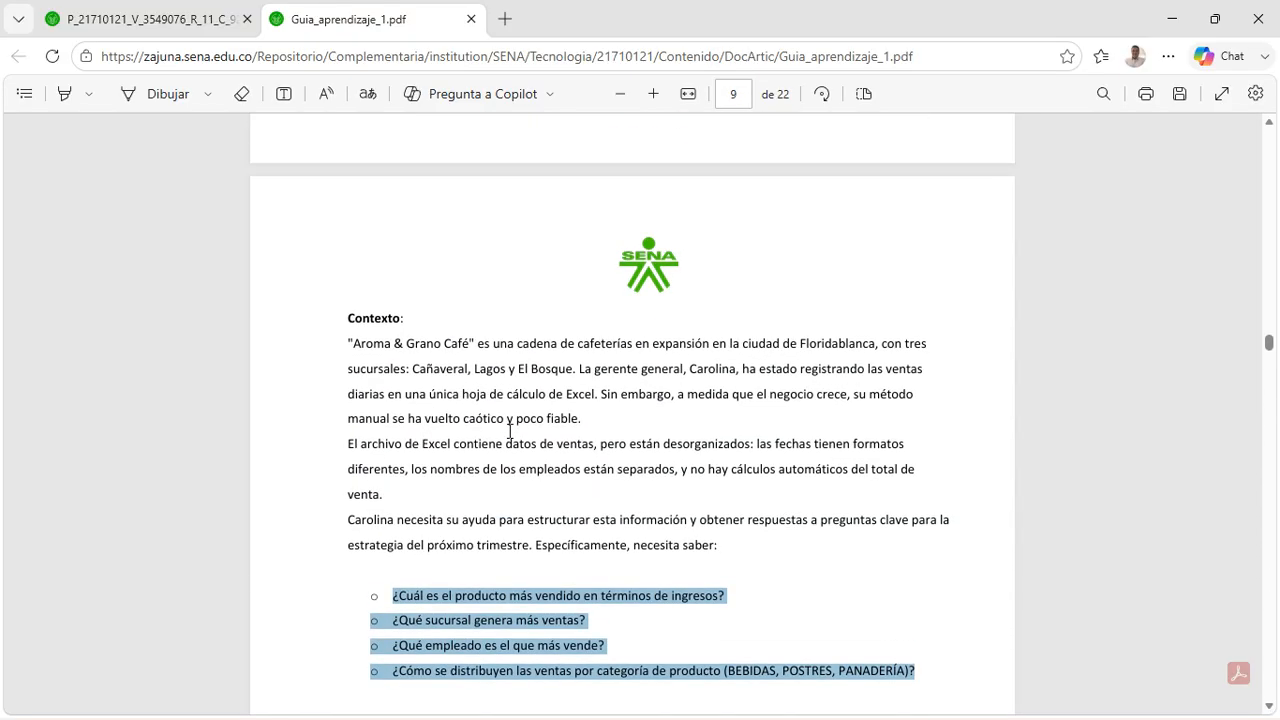
{"action": "scroll", "coordinate": [510, 430], "scroll_direction": "down", "scroll_amount": 6}
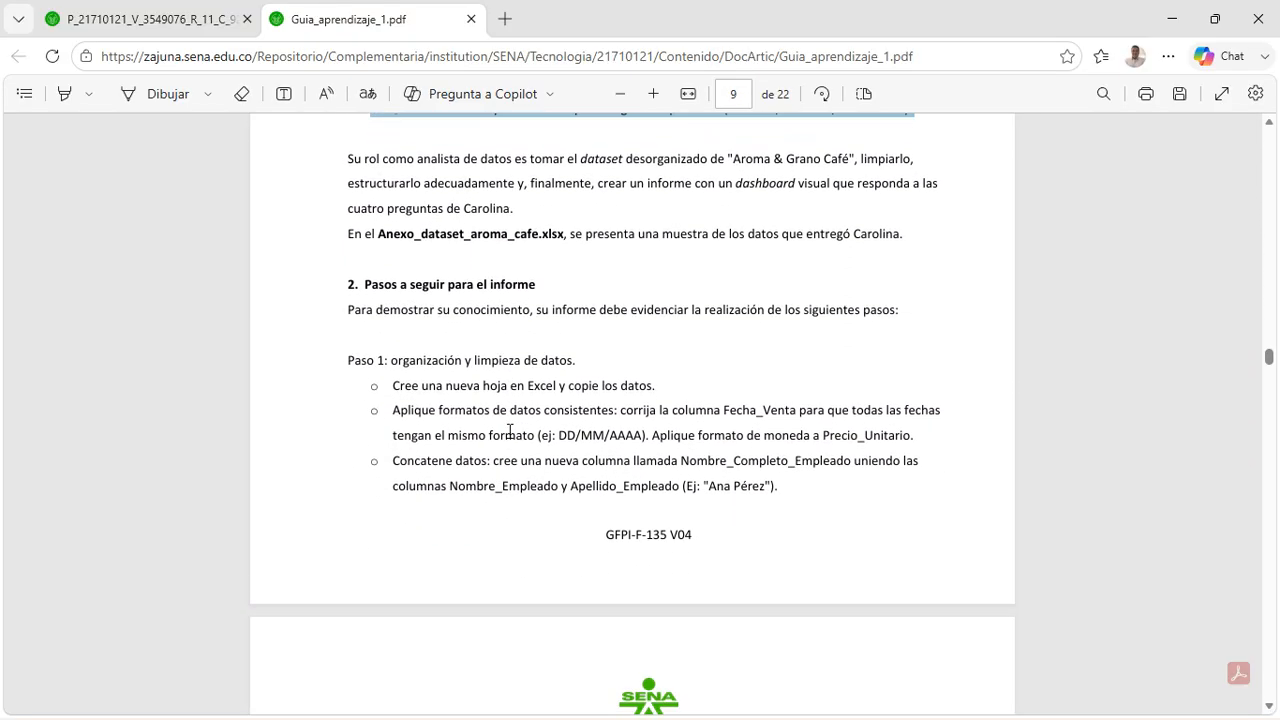
{"action": "scroll", "coordinate": [510, 430], "scroll_direction": "up", "scroll_amount": 3}
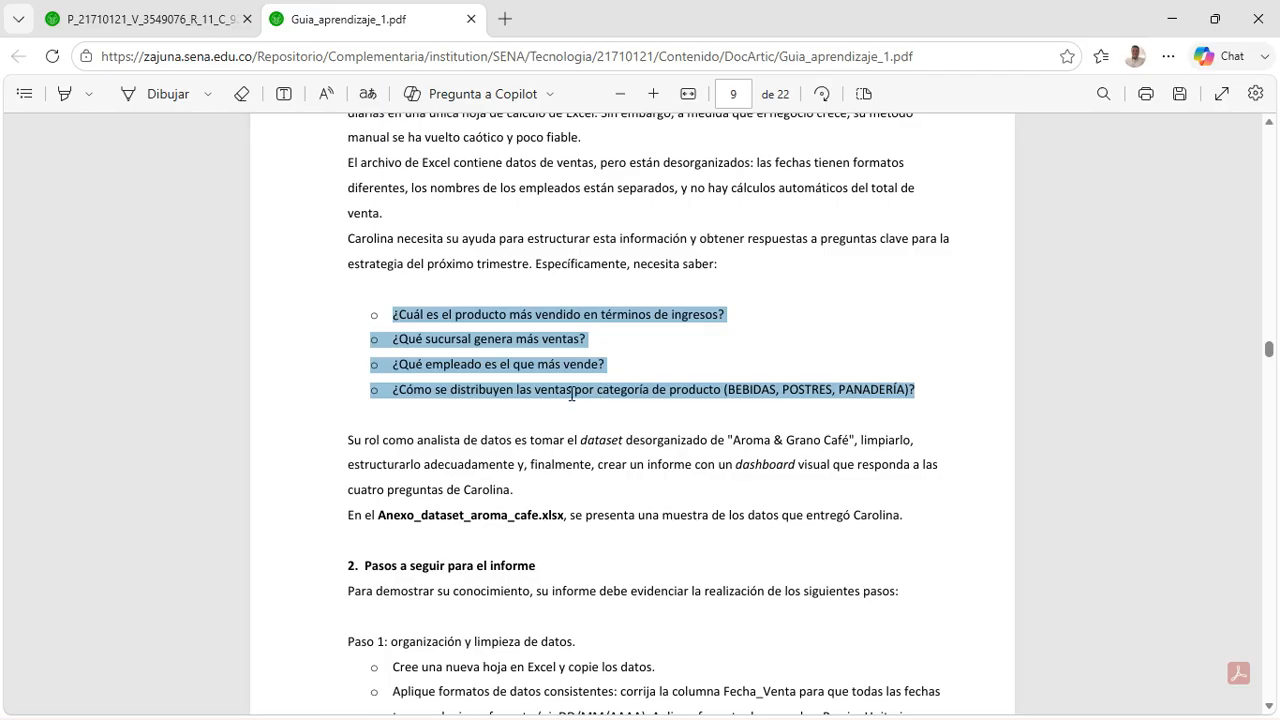
{"action": "scroll", "coordinate": [570, 394], "scroll_direction": "up", "scroll_amount": 3}
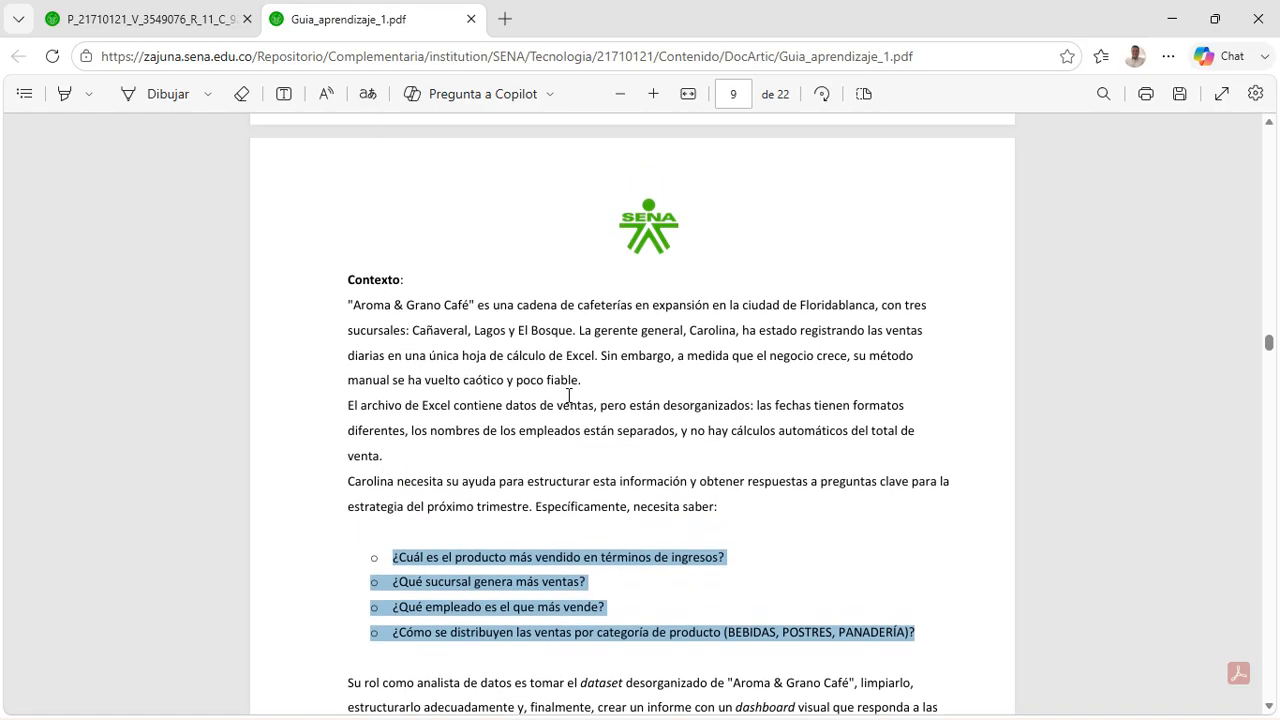
Step: Return to the course page and open the assignment "AA1-EV03. Informe. Técnicas de modelado y normalización de datos empresariales (Semana 2)"
{"action": "left_click", "coordinate": [197, 12]}
{"action": "scroll", "coordinate": [354, 314], "scroll_direction": "down", "scroll_amount": 2}
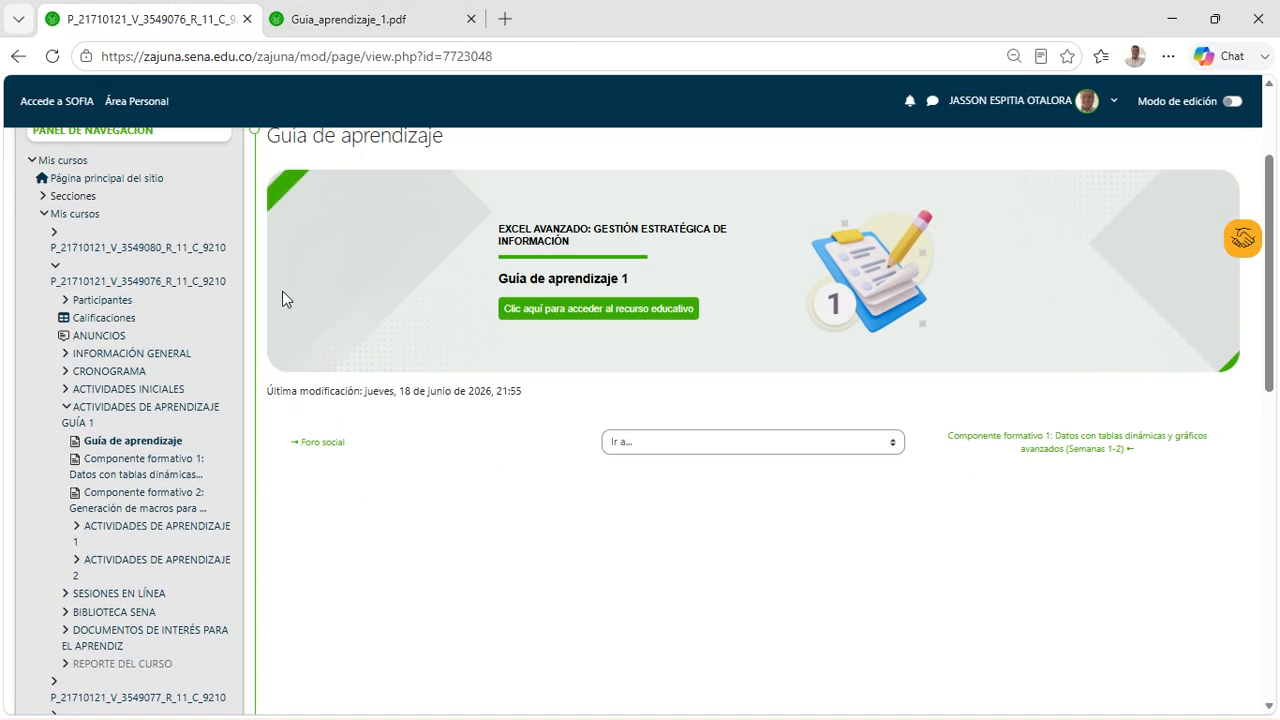
{"action": "scroll", "coordinate": [282, 298], "scroll_direction": "up", "scroll_amount": 1}
{"action": "left_click", "coordinate": [18, 56]}
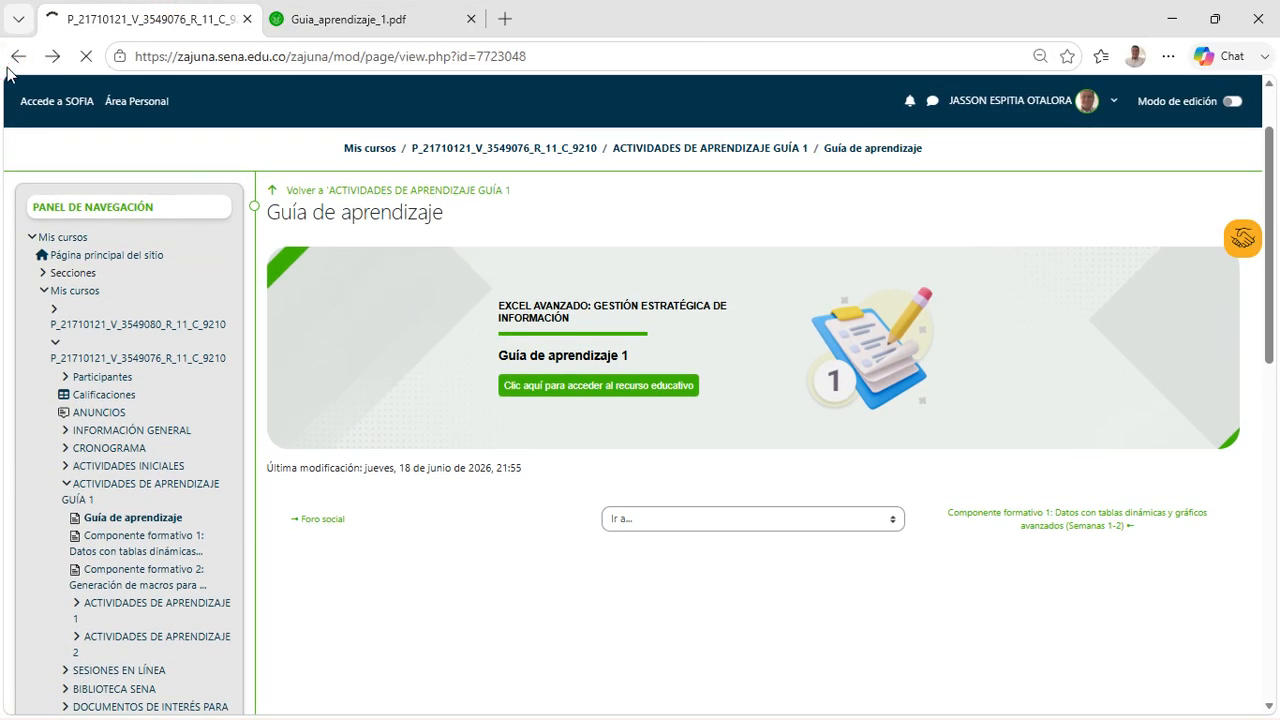
{"action": "scroll", "coordinate": [491, 294], "scroll_direction": "down", "scroll_amount": 3}
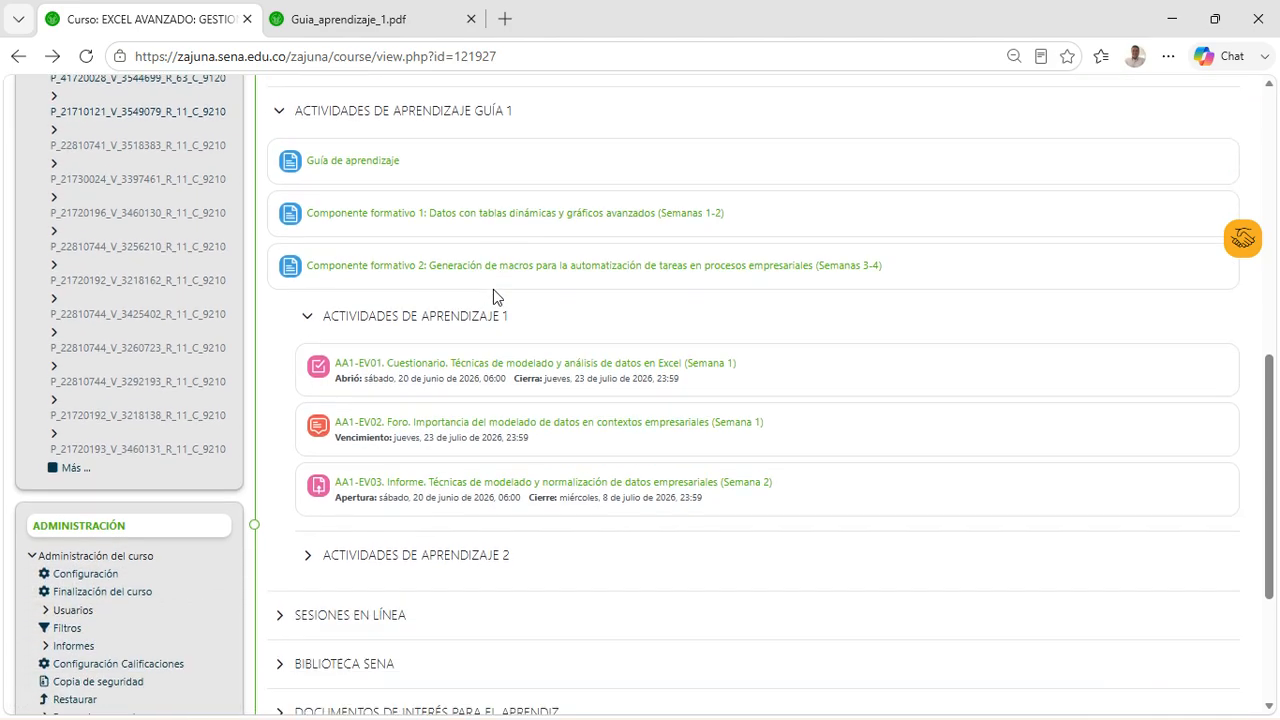
{"action": "scroll", "coordinate": [450, 340], "scroll_direction": "up", "scroll_amount": 1}
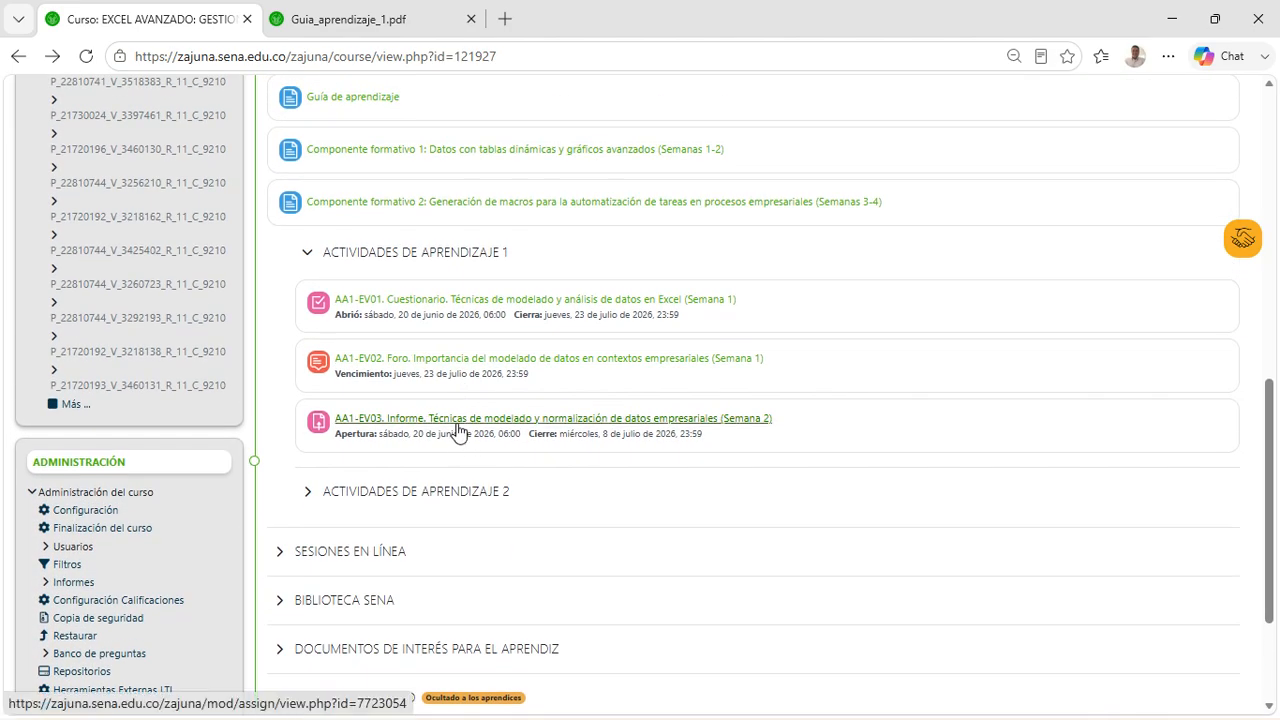
{"action": "scroll", "coordinate": [457, 434], "scroll_direction": "up", "scroll_amount": 1}
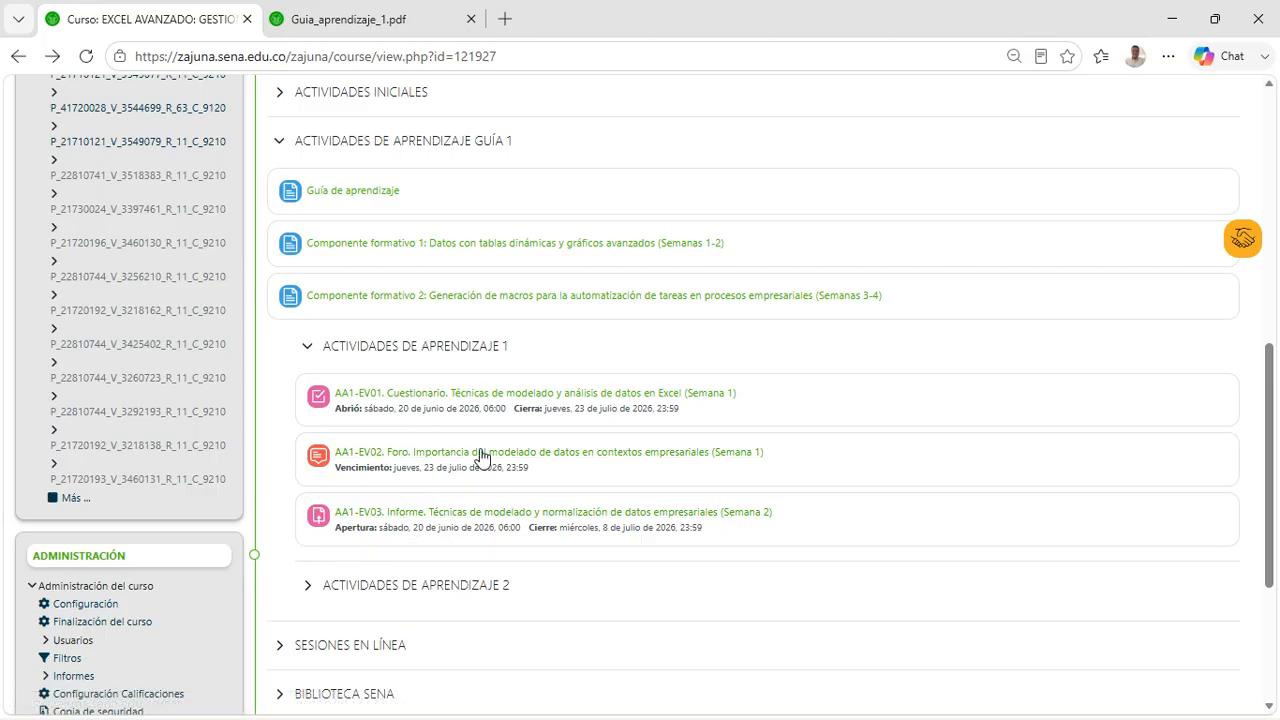
{"action": "scroll", "coordinate": [452, 411], "scroll_direction": "down", "scroll_amount": 3}
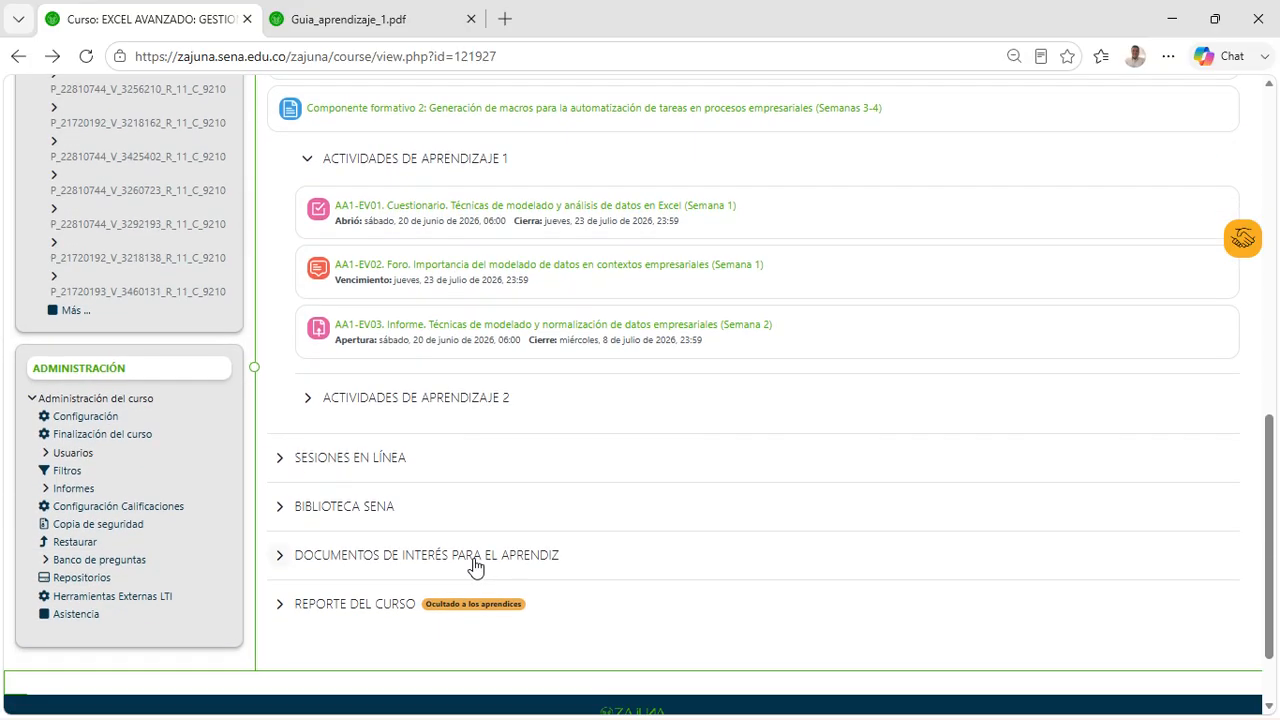
{"action": "left_click", "coordinate": [479, 330]}
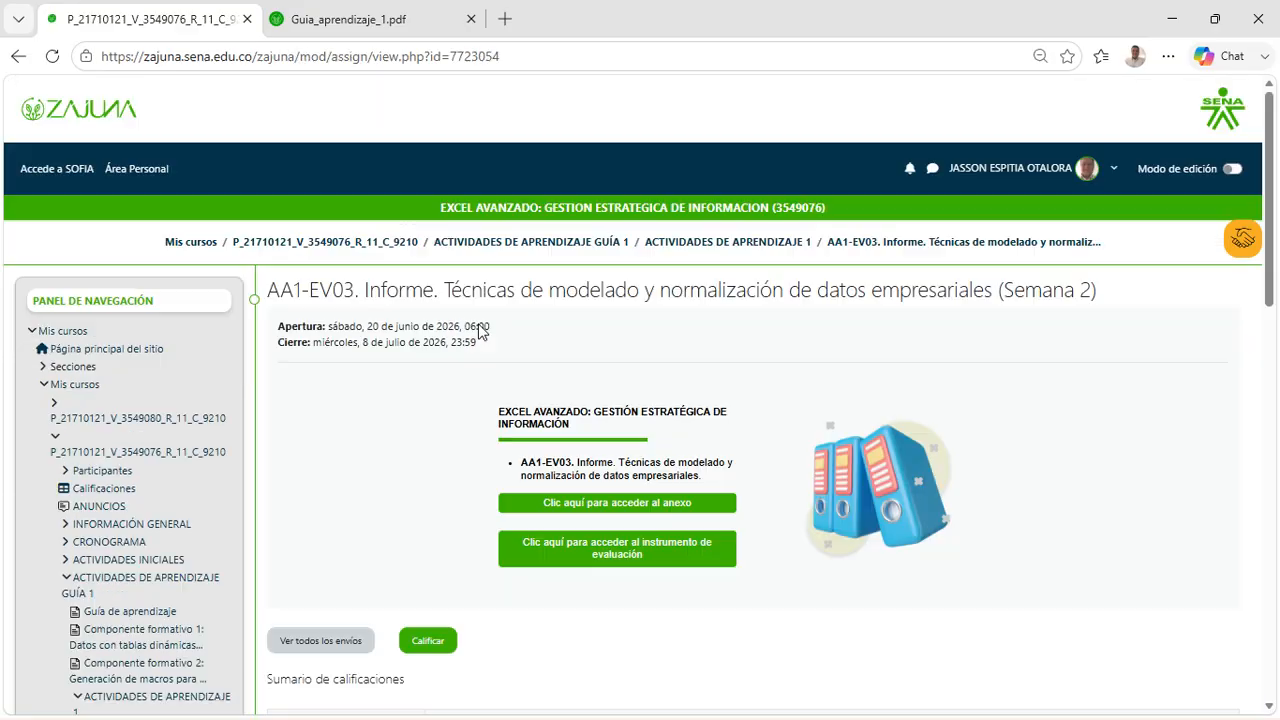
Step: Open the assignment's annex, Anexo_dataset_aroma_cafe.xlsx, in the online viewer and look over its sales rows
{"action": "scroll", "coordinate": [505, 320], "scroll_direction": "down", "scroll_amount": 3}
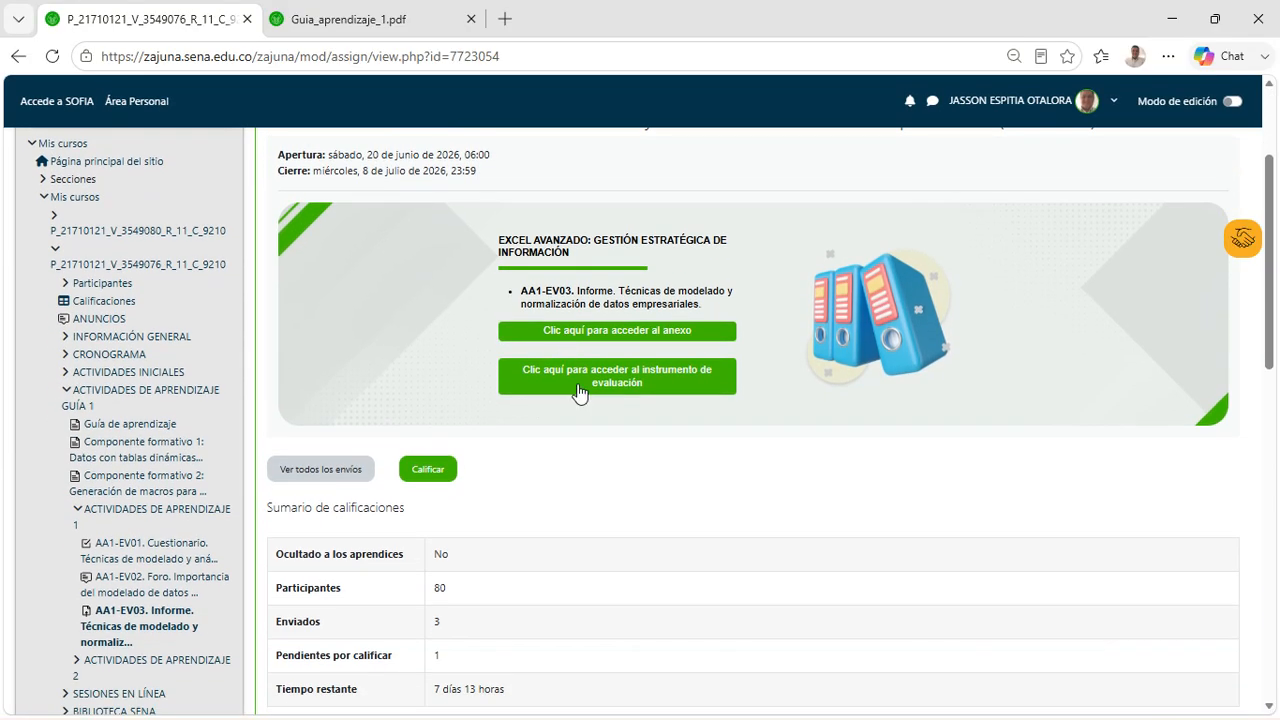
{"action": "left_click", "coordinate": [650, 332]}
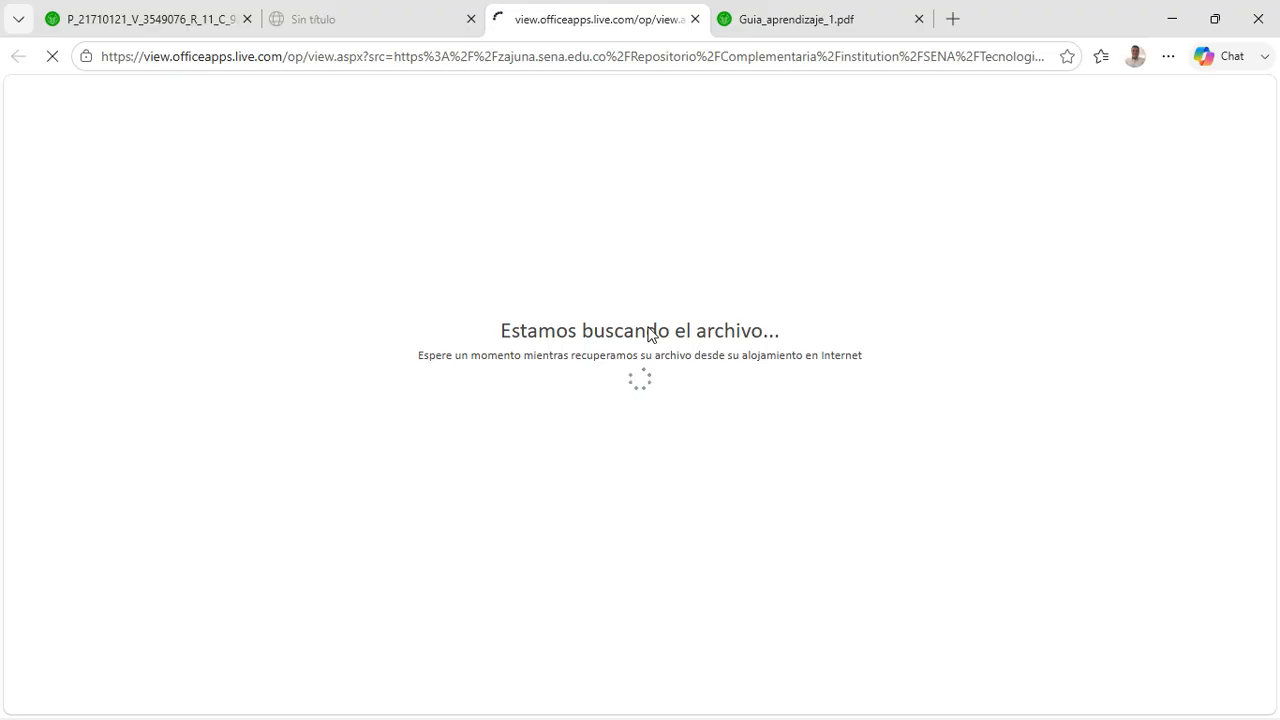
{"action": "scroll", "coordinate": [441, 384], "scroll_direction": "down", "scroll_amount": 1}
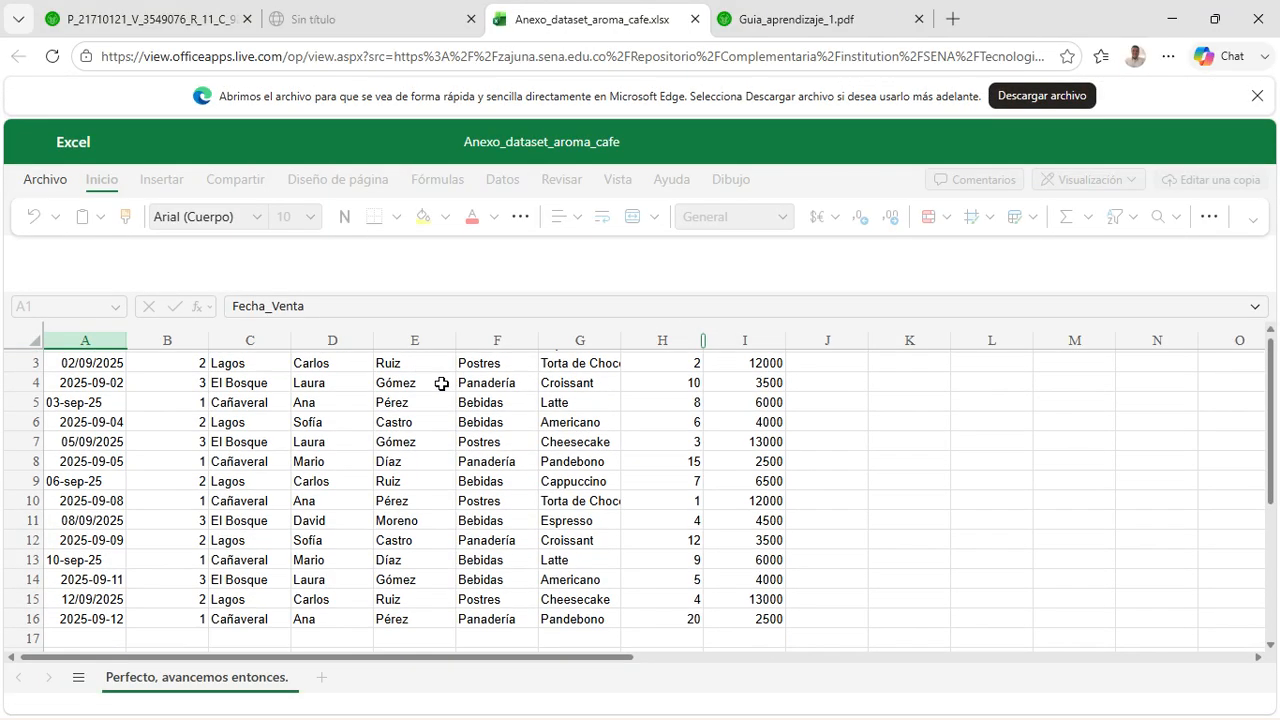
{"action": "scroll", "coordinate": [441, 384], "scroll_direction": "down", "scroll_amount": 3}
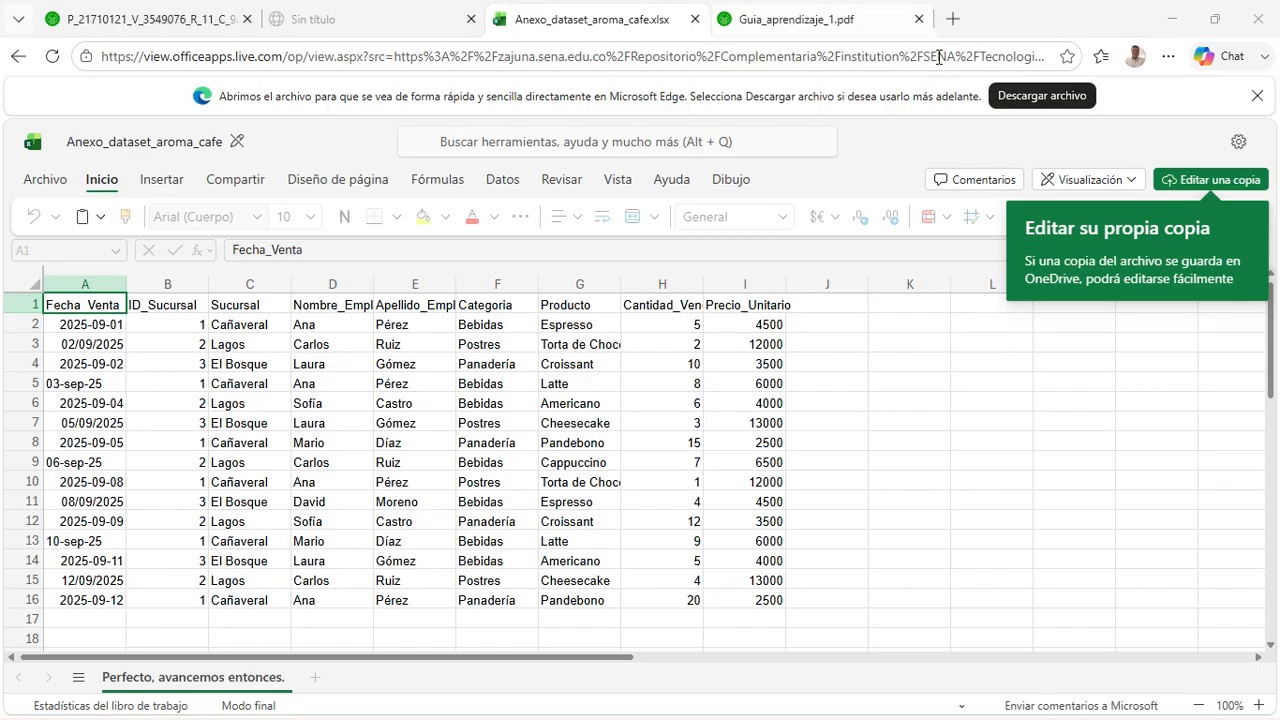
Step: Download the dataset workbook, open the downloaded copy in desktop Excel and enable editing
{"action": "left_click", "coordinate": [1062, 95]}
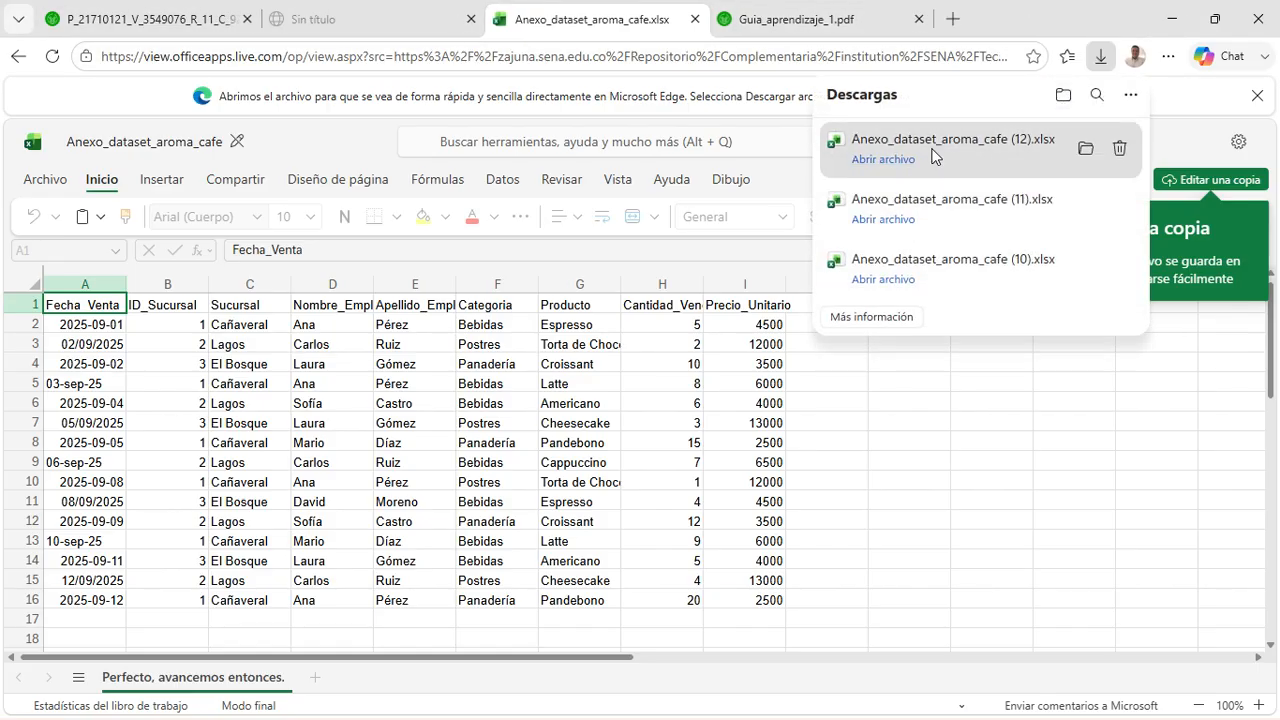
{"action": "left_click", "coordinate": [936, 152]}
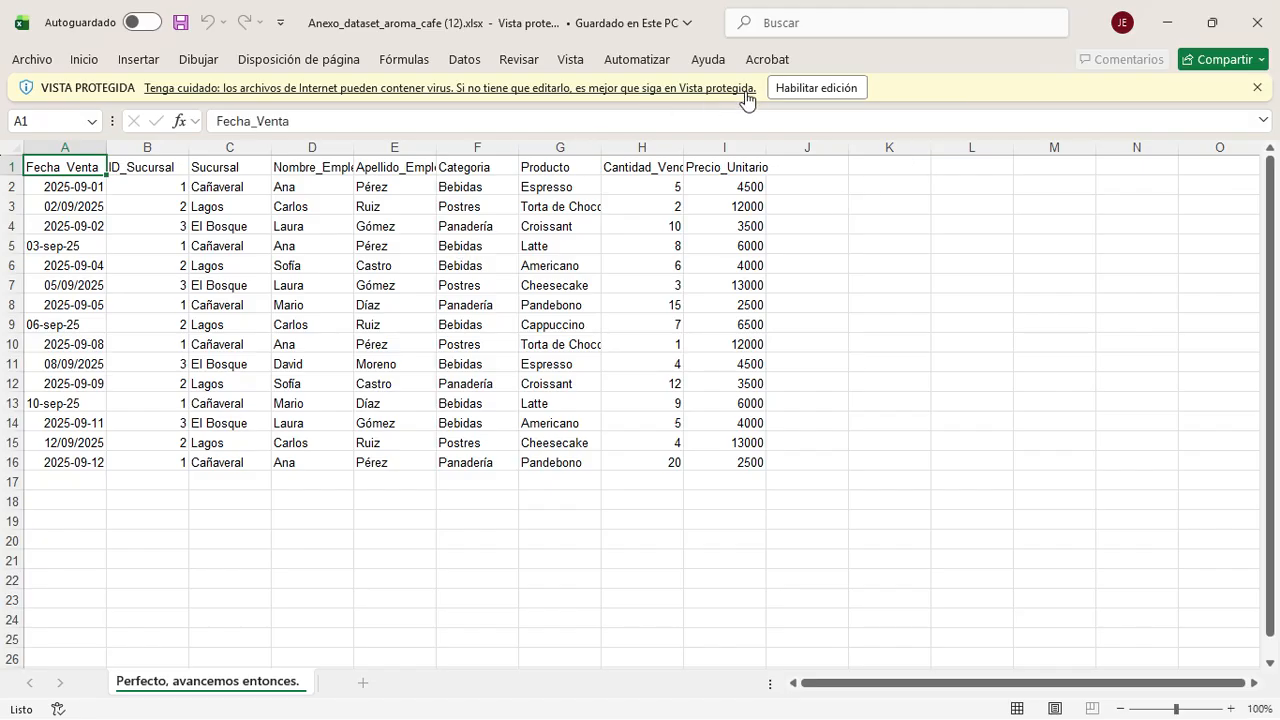
{"action": "left_click", "coordinate": [790, 88]}
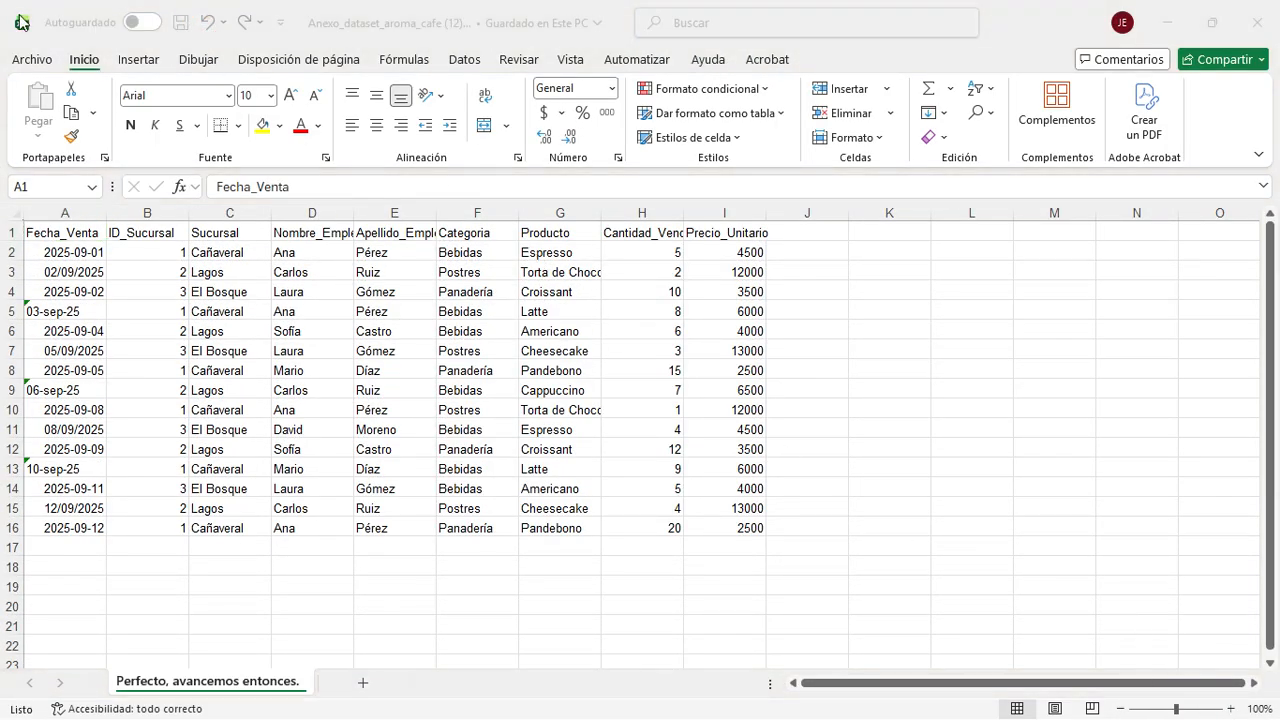
Step: Save a copy of the workbook to the Escritorio folder as Anexo_dataset_aroma_cafe (12).xlsx
{"action": "left_click", "coordinate": [42, 59]}
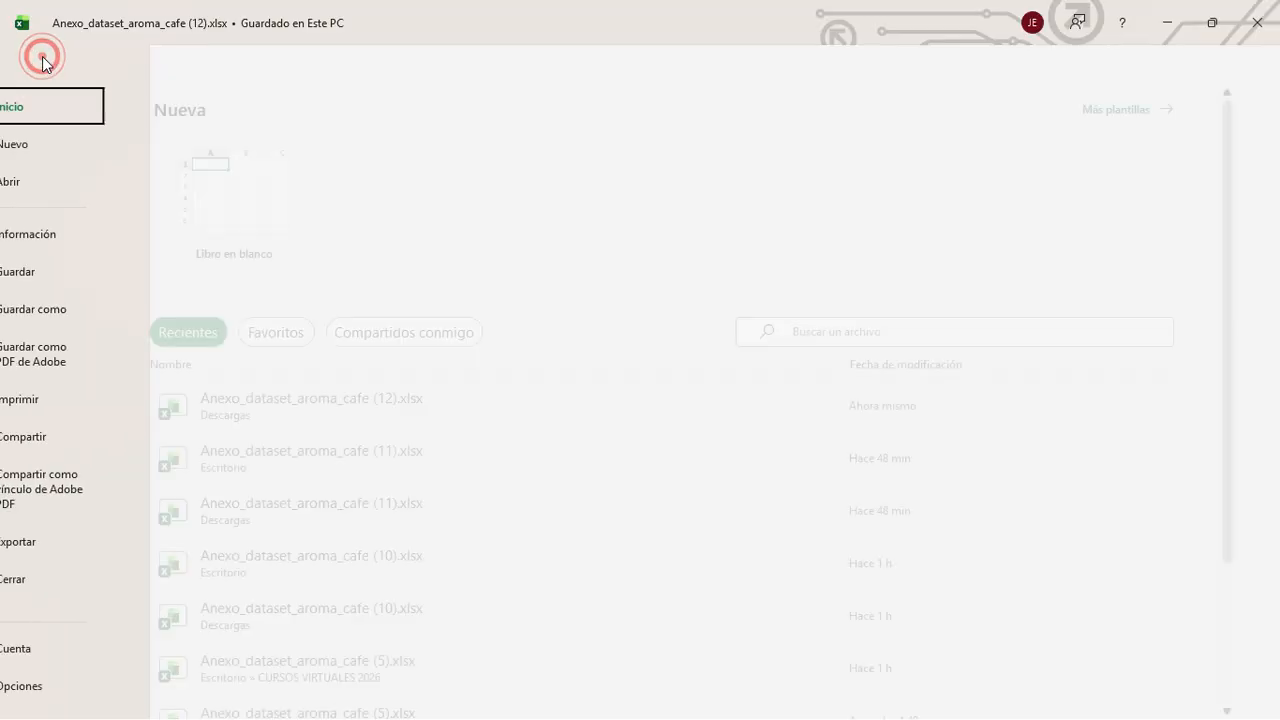
{"action": "left_click", "coordinate": [100, 310]}
{"action": "left_click", "coordinate": [253, 437]}
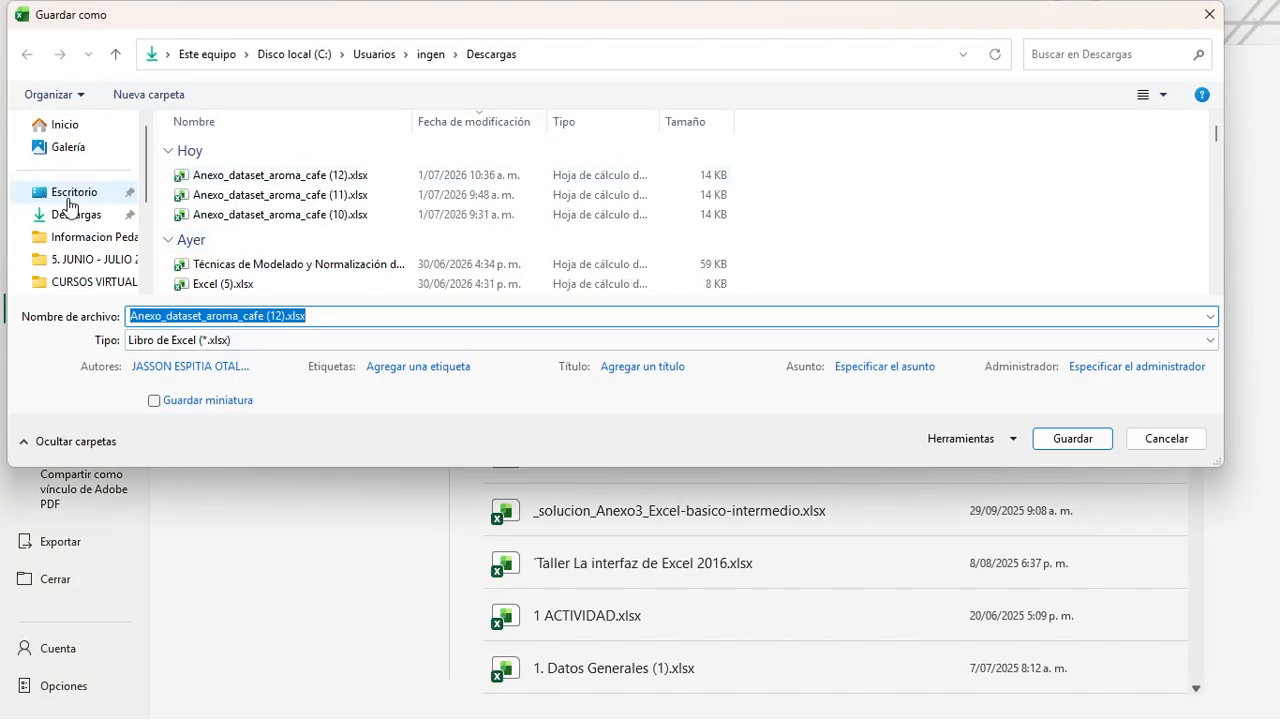
{"action": "left_click", "coordinate": [68, 196]}
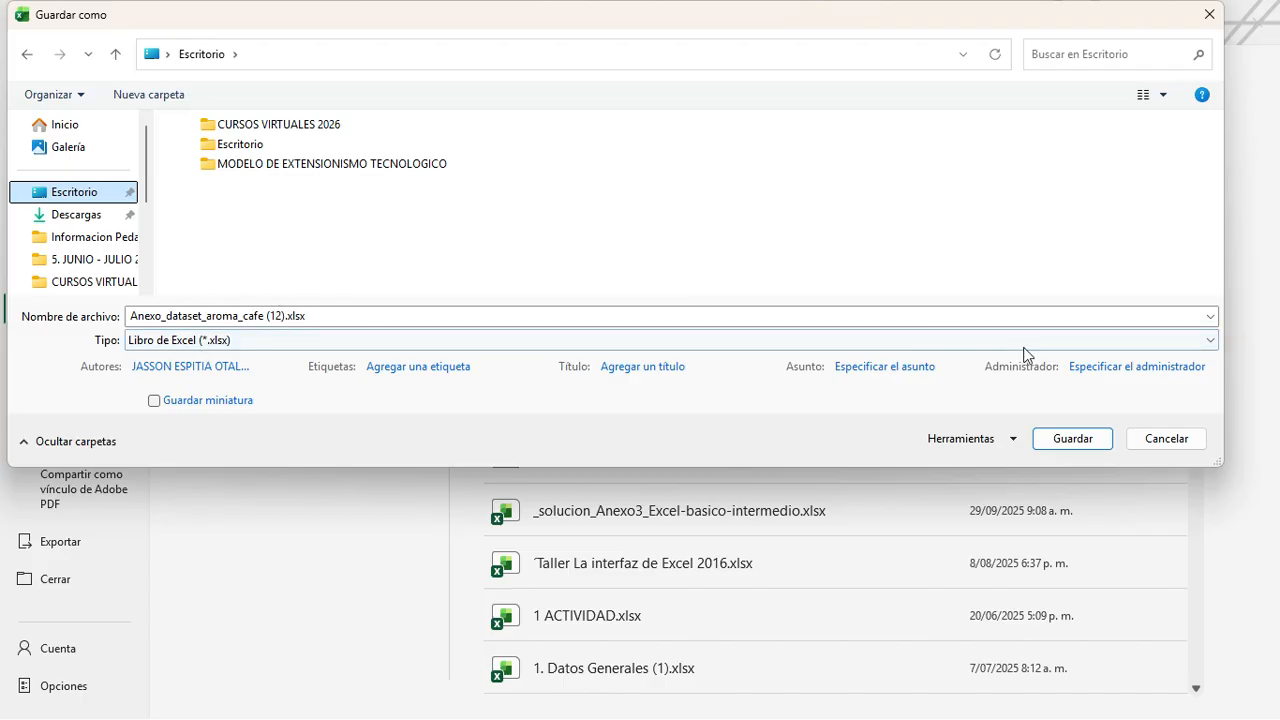
{"action": "left_click", "coordinate": [1068, 438]}
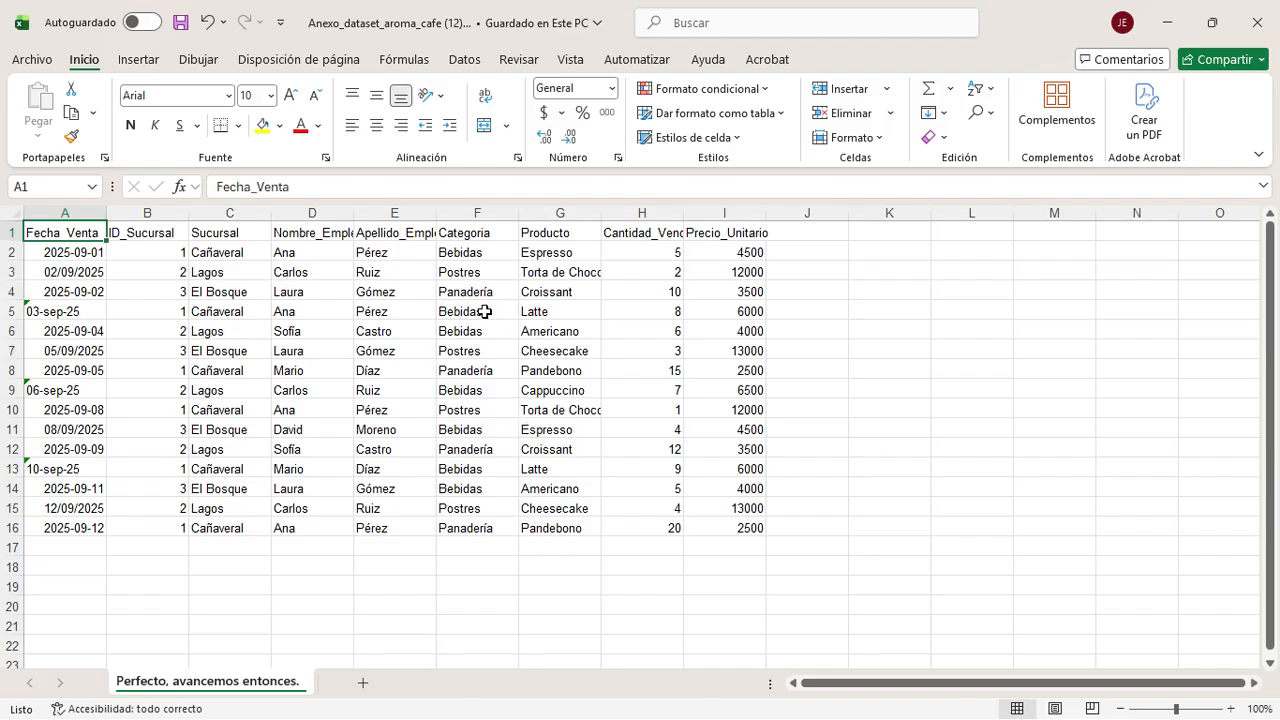
Step: Examine the date formats in the Fecha_Venta column, checking cells A2, A3 and A5
{"action": "left_click_drag", "start_coordinate": [86, 250], "coordinate": [60, 528]}
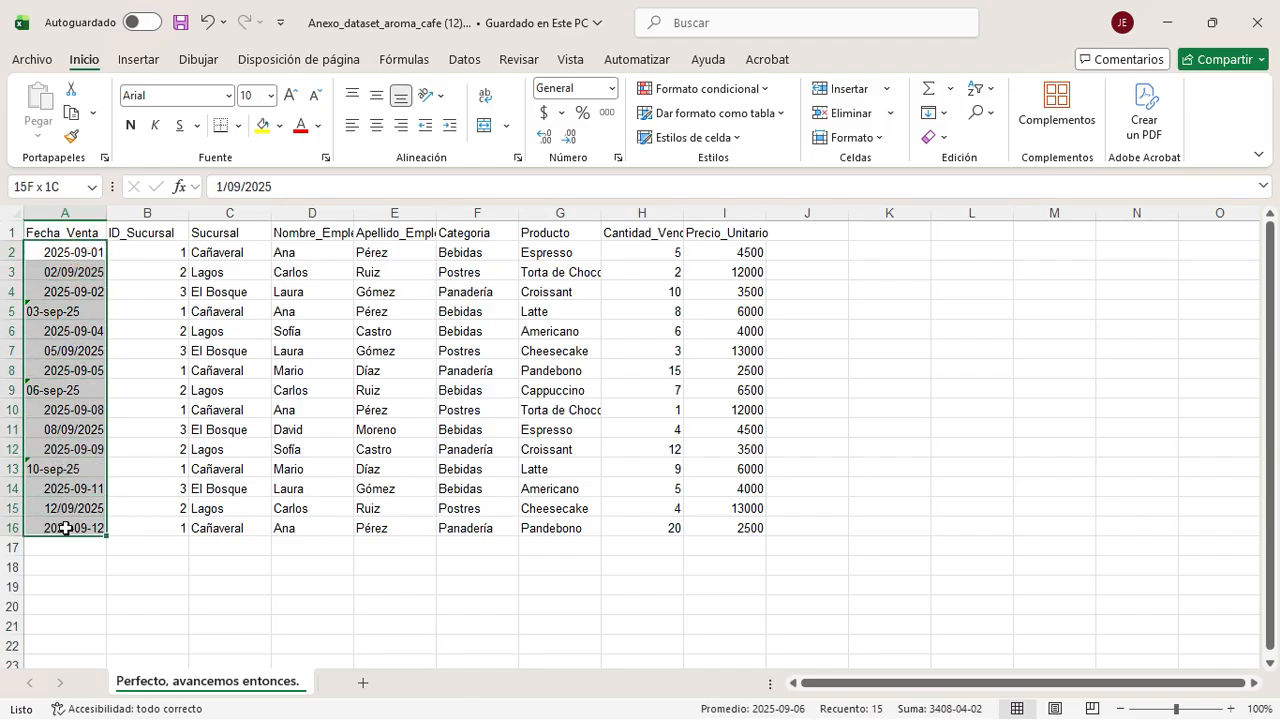
{"action": "left_click", "coordinate": [457, 385]}
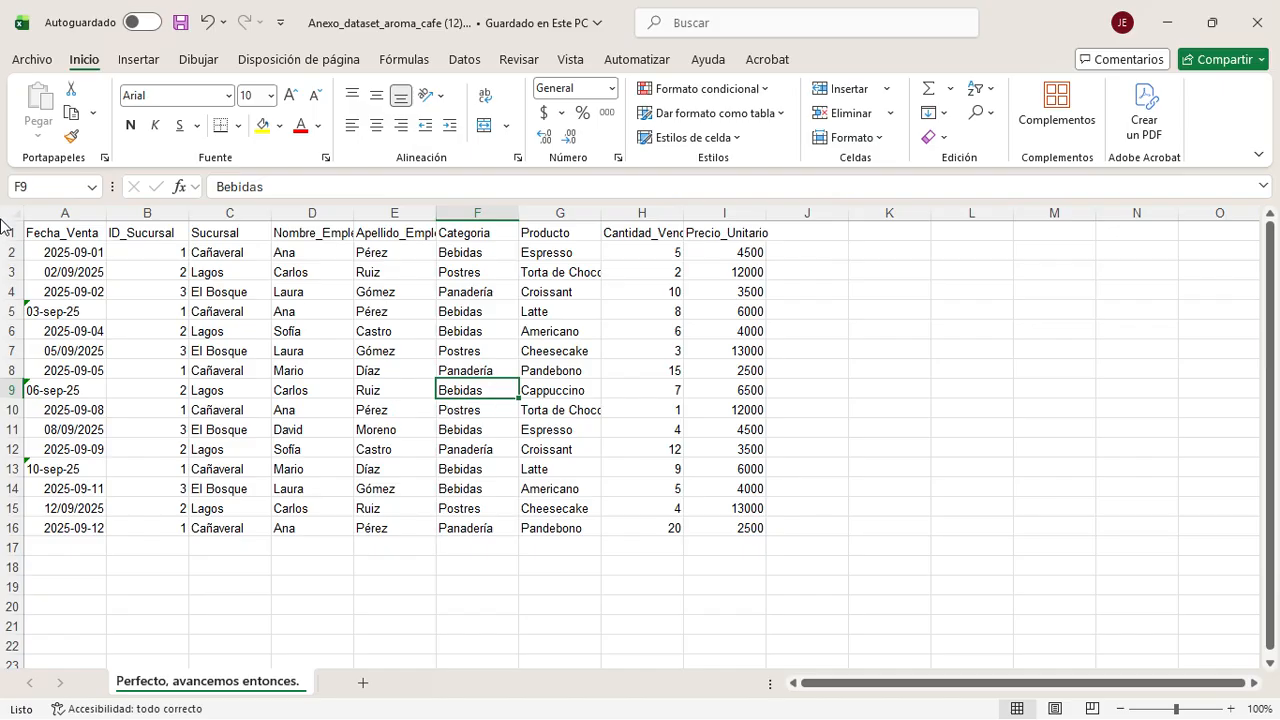
{"action": "left_click", "coordinate": [66, 230]}
{"action": "left_click_drag", "start_coordinate": [68, 247], "coordinate": [51, 529]}
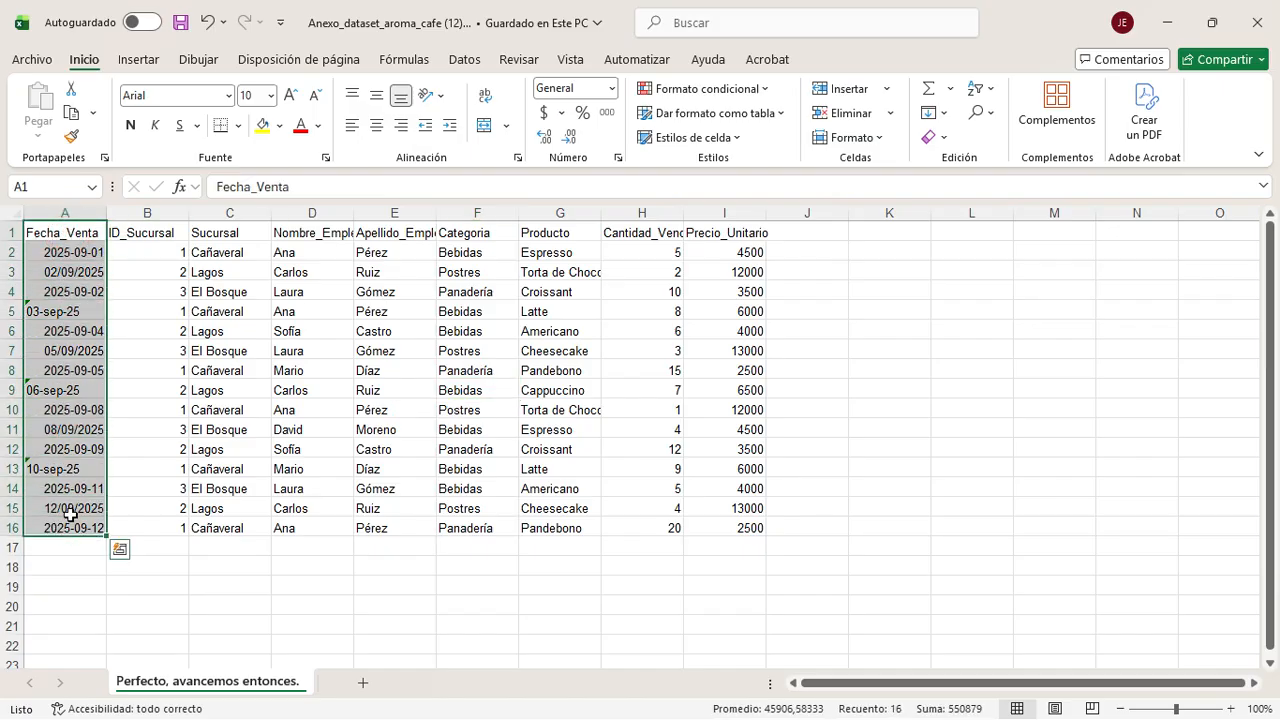
{"action": "left_click", "coordinate": [80, 272]}
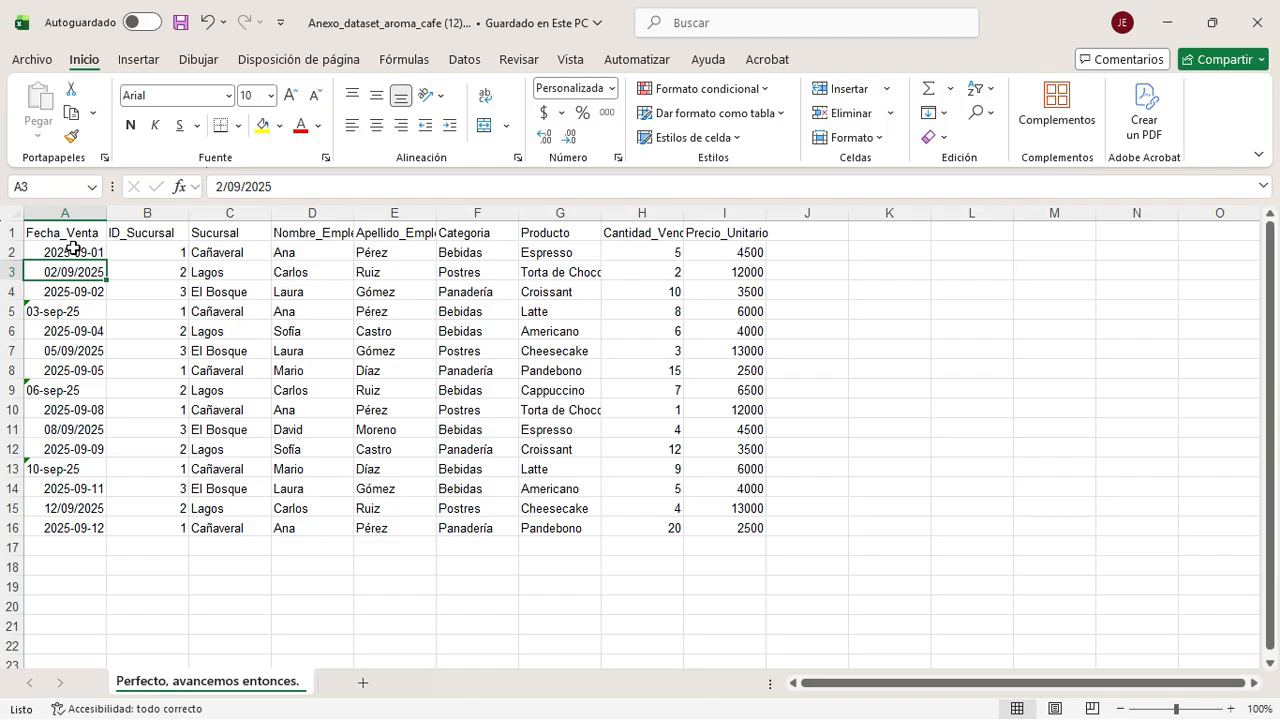
{"action": "left_click", "coordinate": [73, 250]}
{"action": "left_click", "coordinate": [77, 310]}
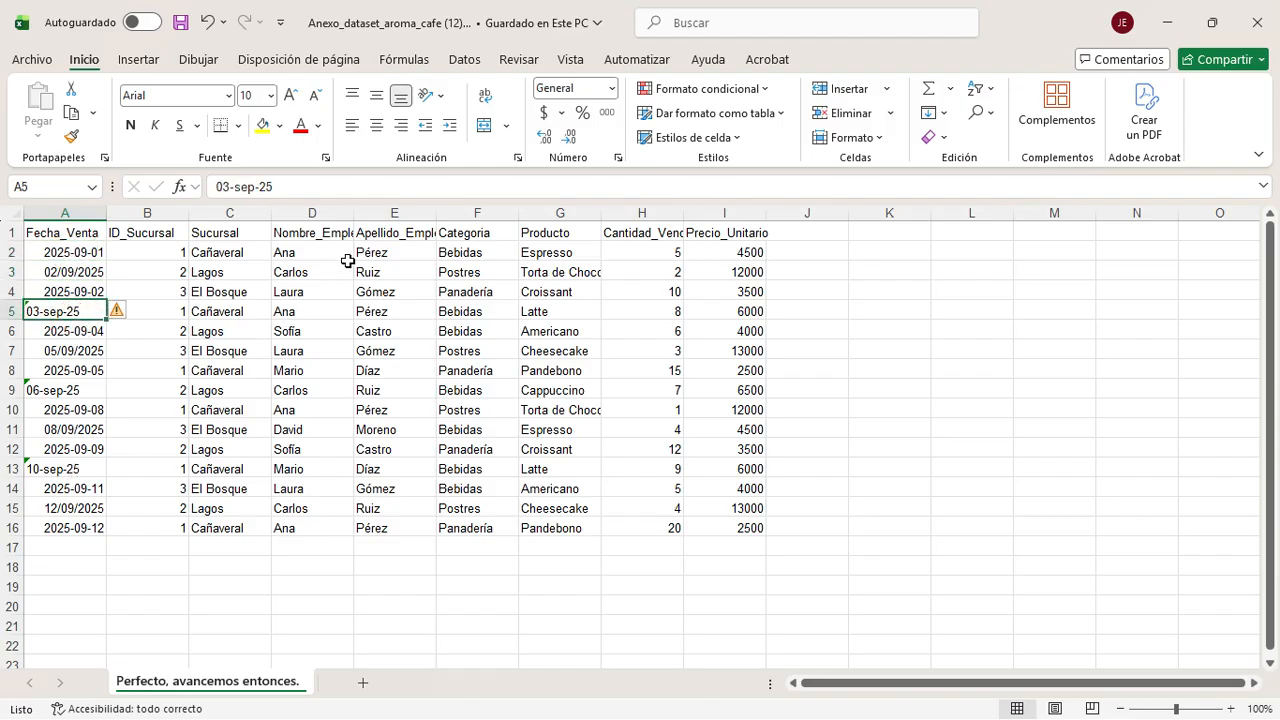
Step: Examine the employee first-name and surname columns, the Precio_Unitario and Cantidad_Vendida values, and the empty column J beside them
{"action": "left_click_drag", "start_coordinate": [318, 213], "coordinate": [392, 213]}
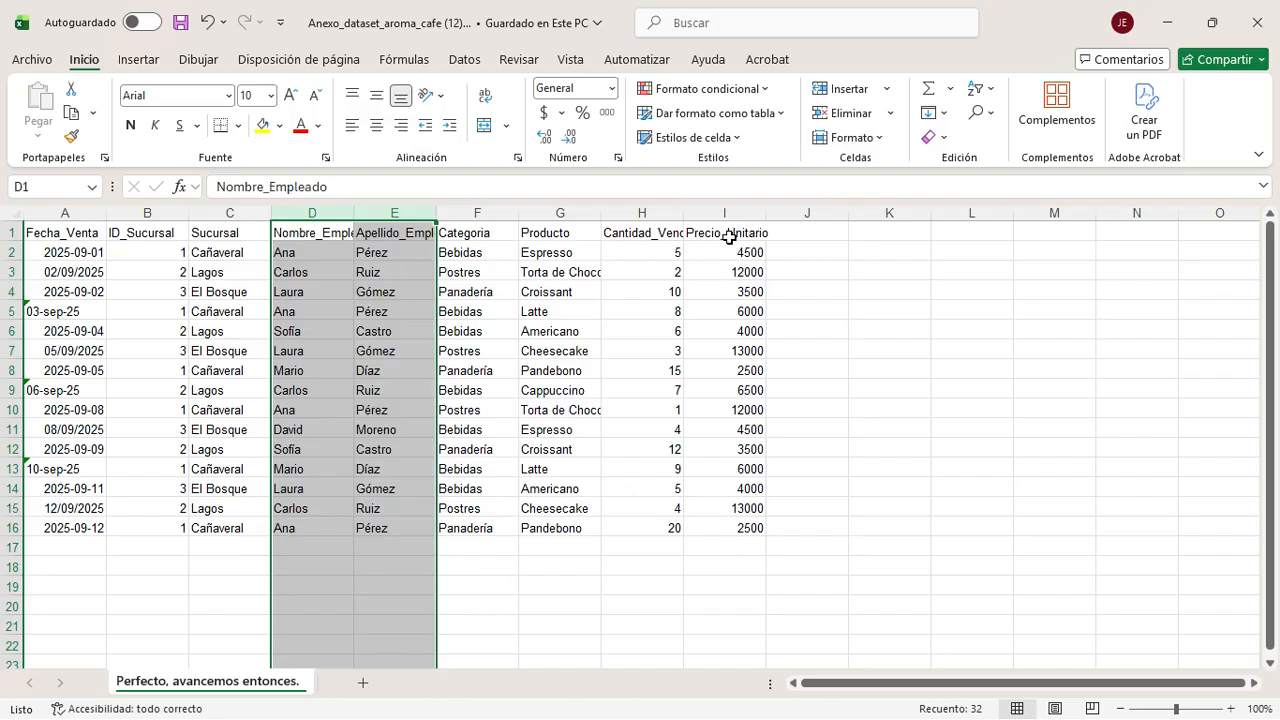
{"action": "left_click_drag", "start_coordinate": [724, 251], "coordinate": [740, 528]}
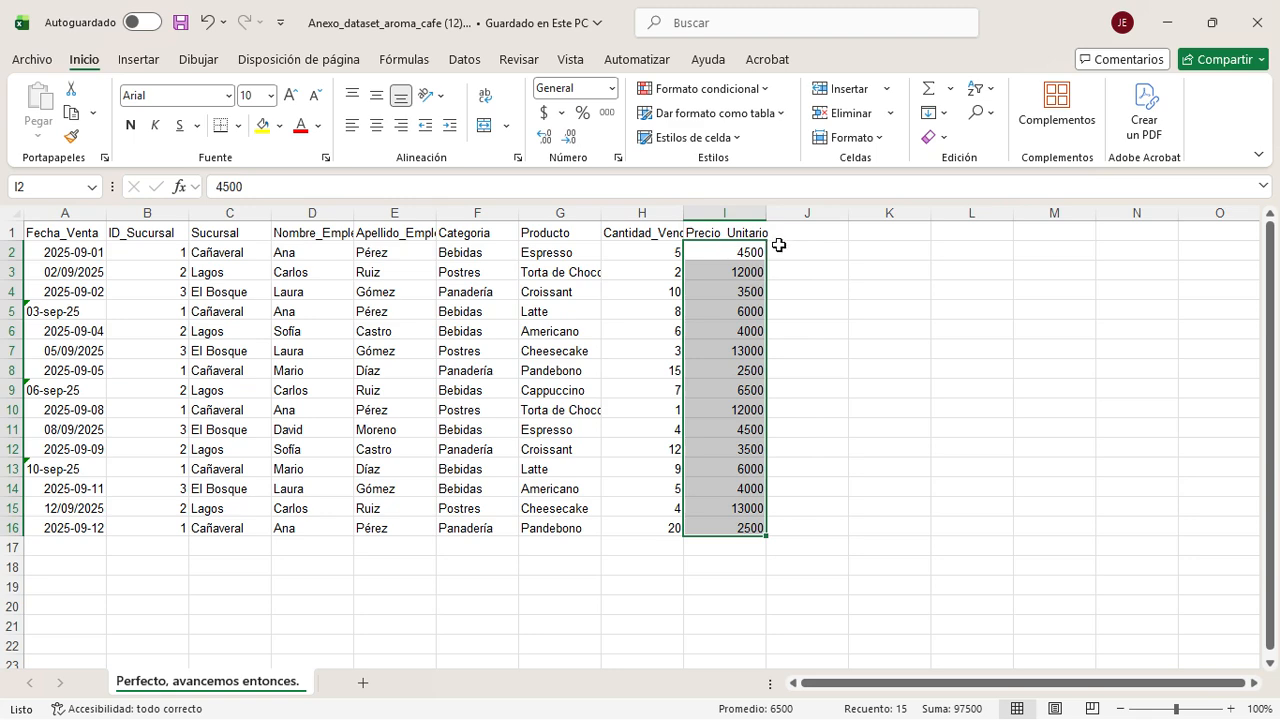
{"action": "left_click_drag", "start_coordinate": [784, 234], "coordinate": [806, 531]}
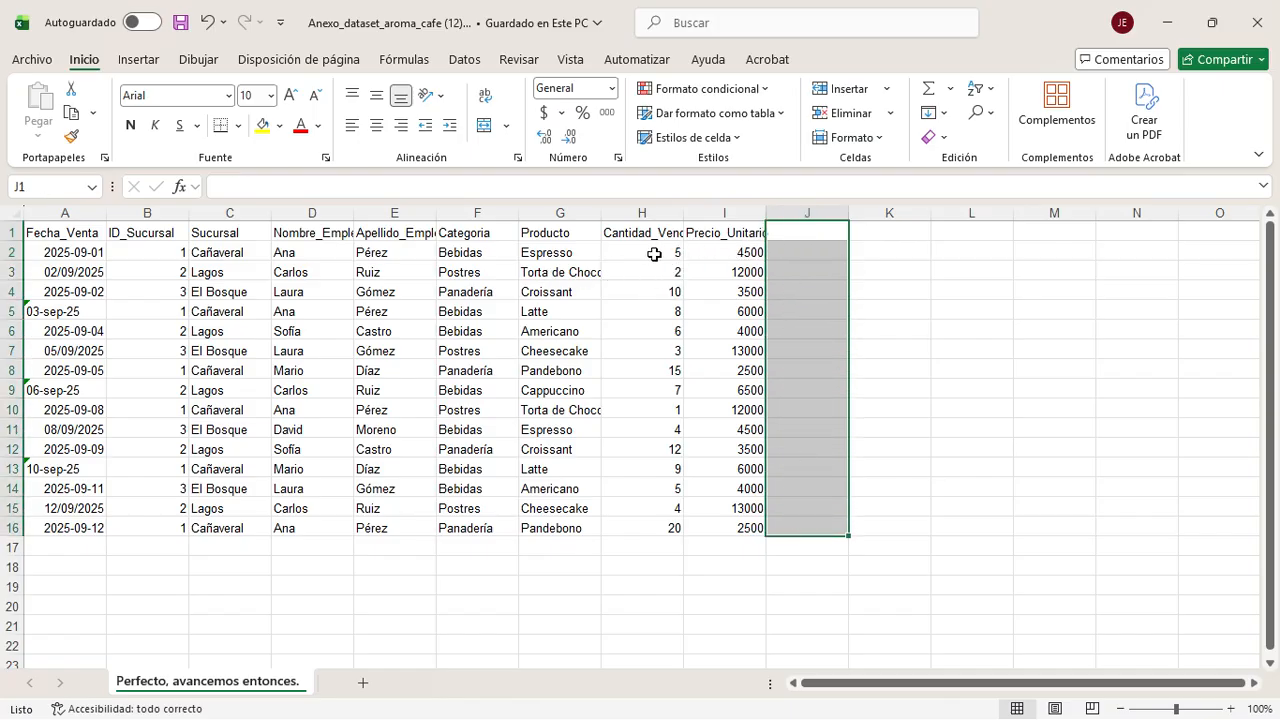
{"action": "left_click_drag", "start_coordinate": [654, 254], "coordinate": [743, 254]}
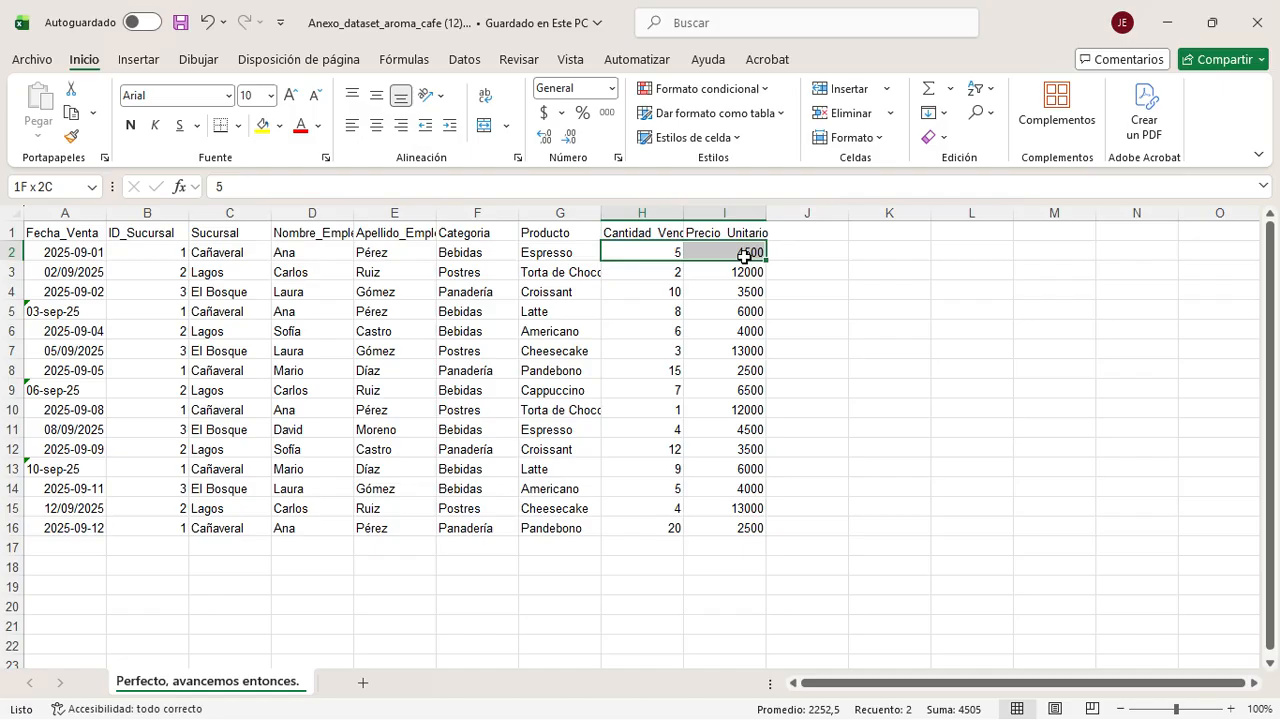
{"action": "left_click", "coordinate": [666, 428]}
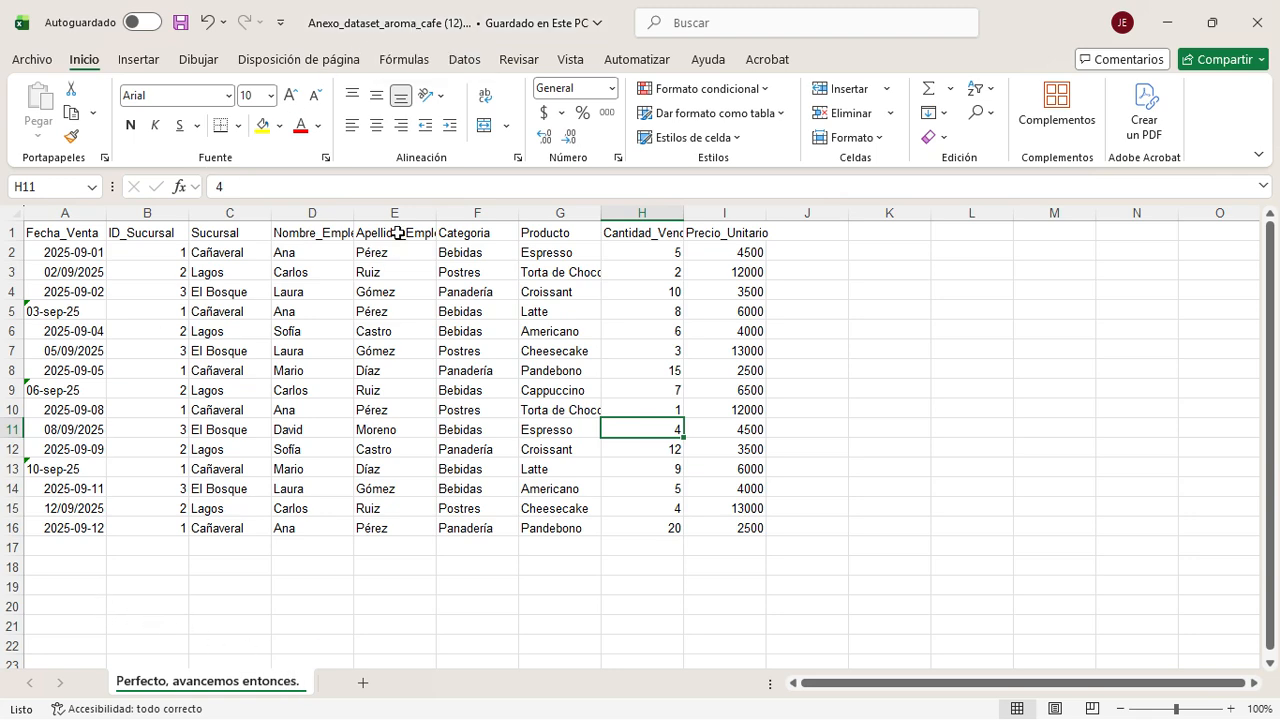
Step: Add a new blank worksheet to the workbook and widen the area that shows the sheet tabs
{"action": "left_click", "coordinate": [363, 684]}
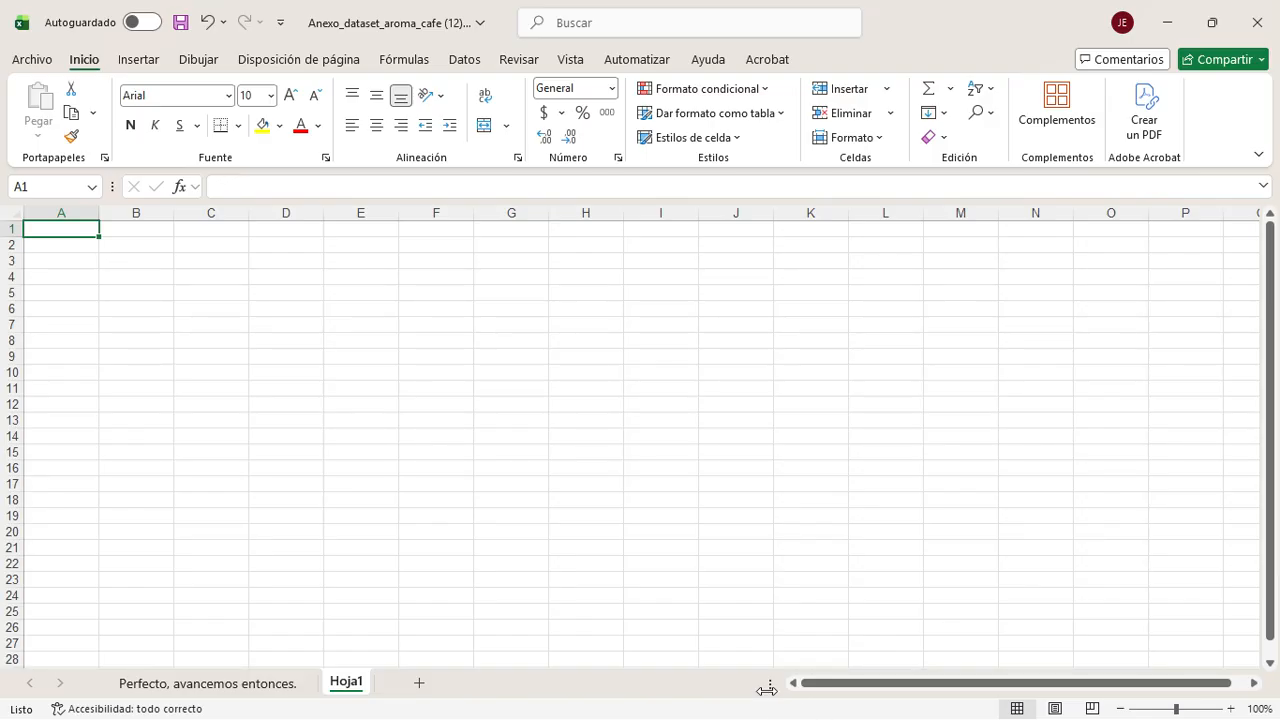
{"action": "left_click_drag", "start_coordinate": [768, 682], "coordinate": [1092, 688]}
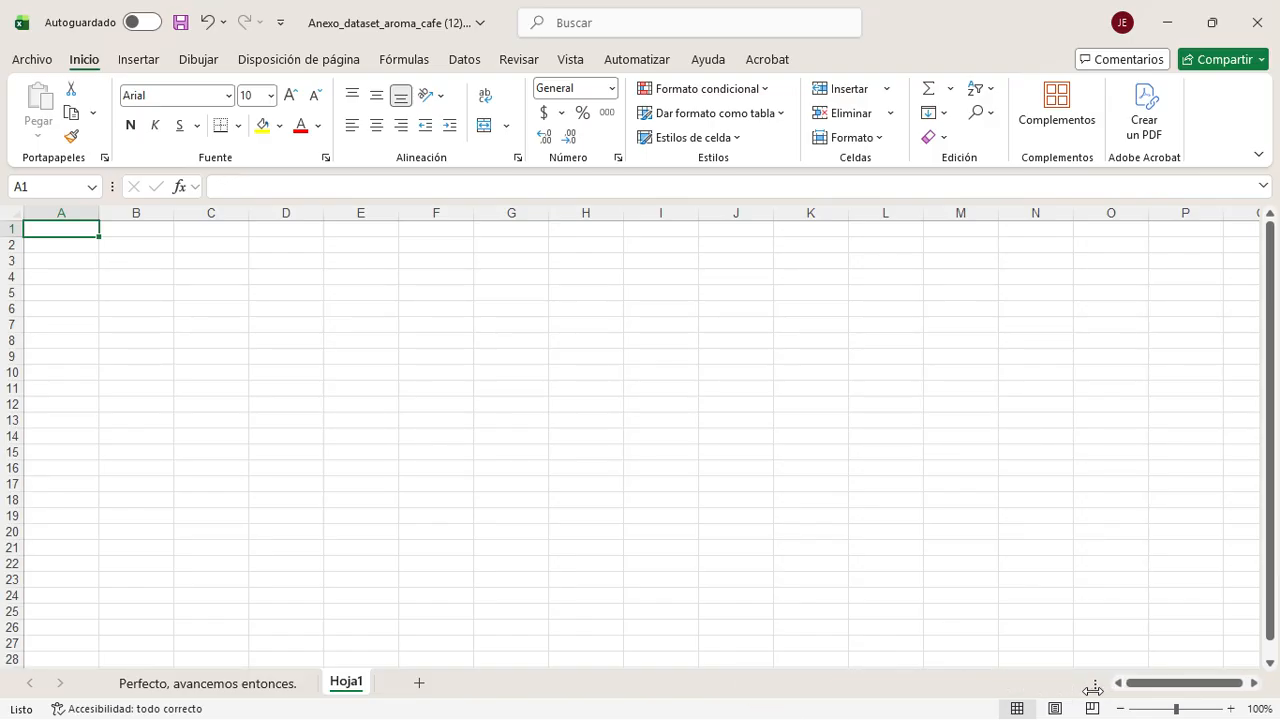
Step: Copy the entire original dataset sheet and paste it into the blank Hoja1 sheet starting at cell A1
{"action": "left_click", "coordinate": [270, 692]}
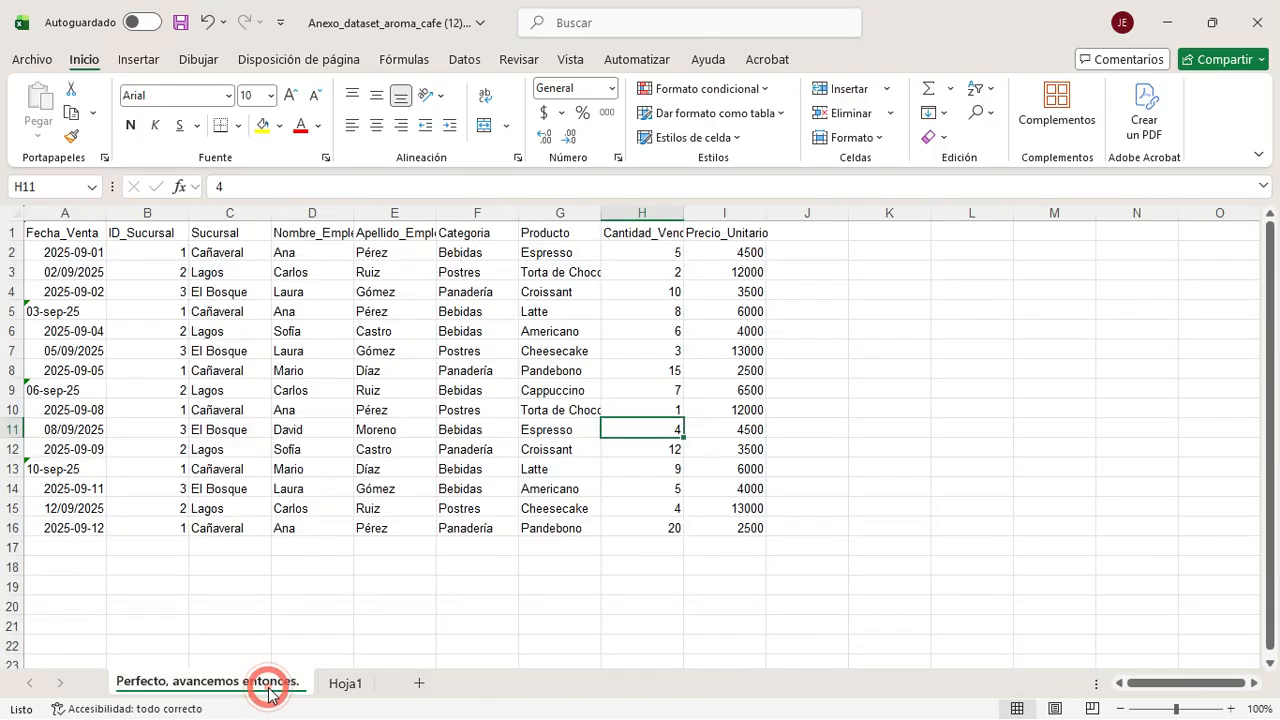
{"action": "left_click", "coordinate": [346, 686]}
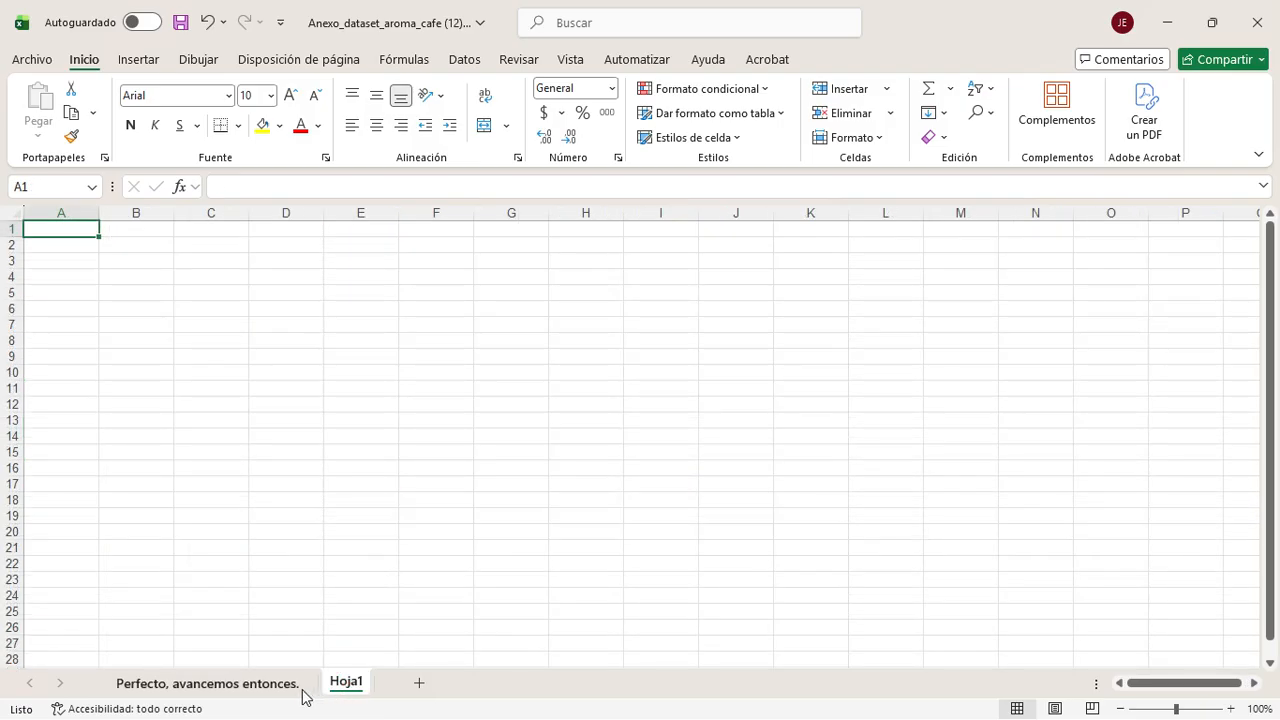
{"action": "left_click", "coordinate": [243, 684]}
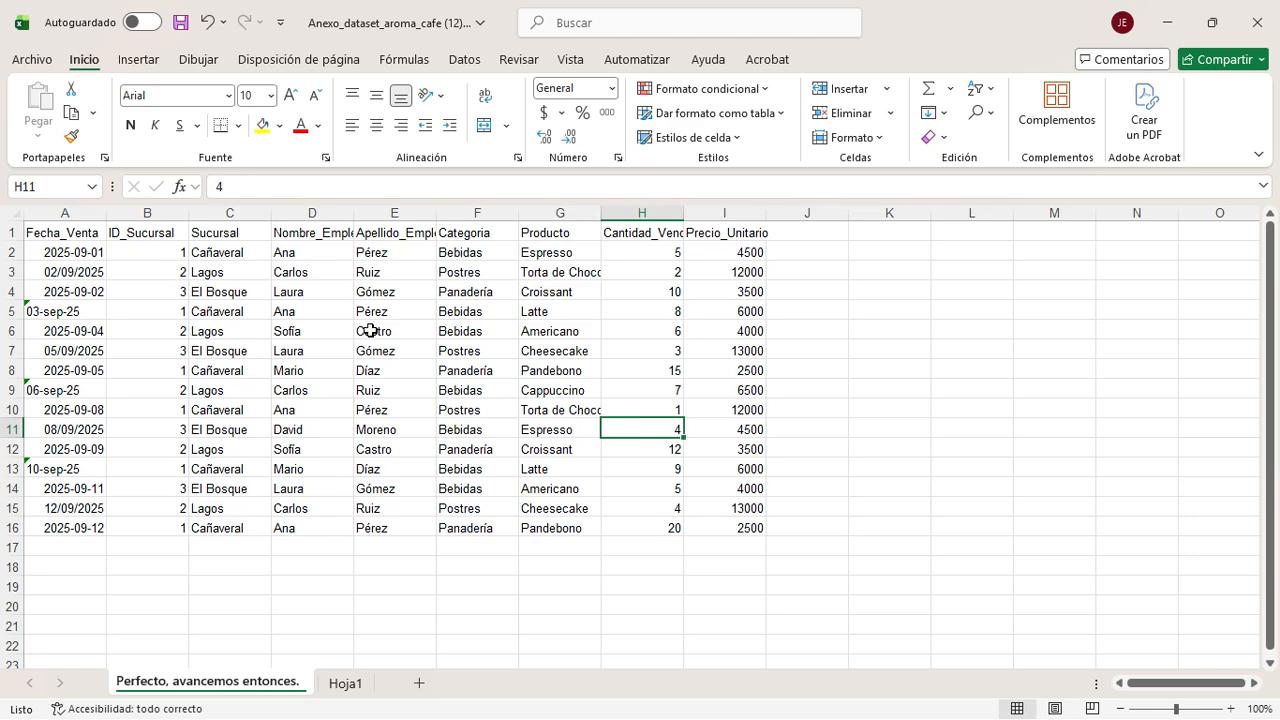
{"action": "mouse_move", "coordinate": [40, 232]}
{"action": "left_mouse_down"}
{"action": "mouse_move", "coordinate": [500, 397]}
{"action": "mouse_move", "coordinate": [729, 523]}
{"action": "left_mouse_up"}
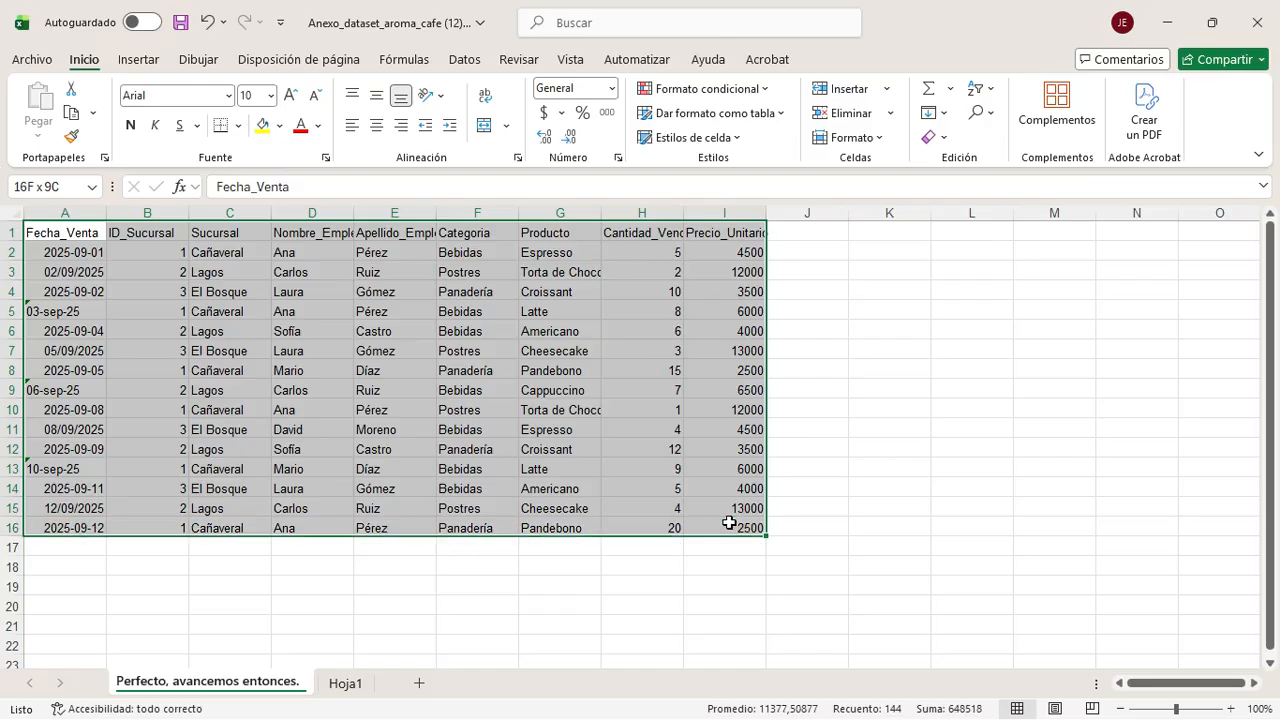
{"action": "left_click", "coordinate": [15, 216]}
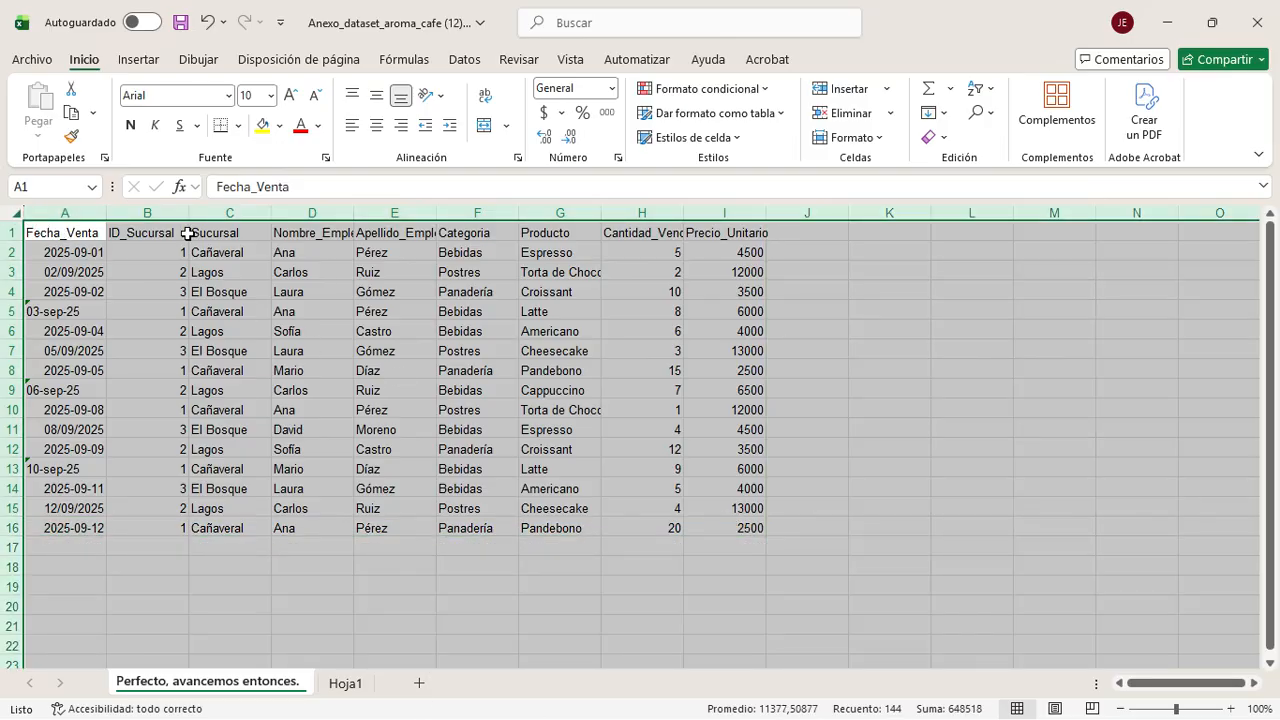
{"action": "key", "text": "ctrl+c"}
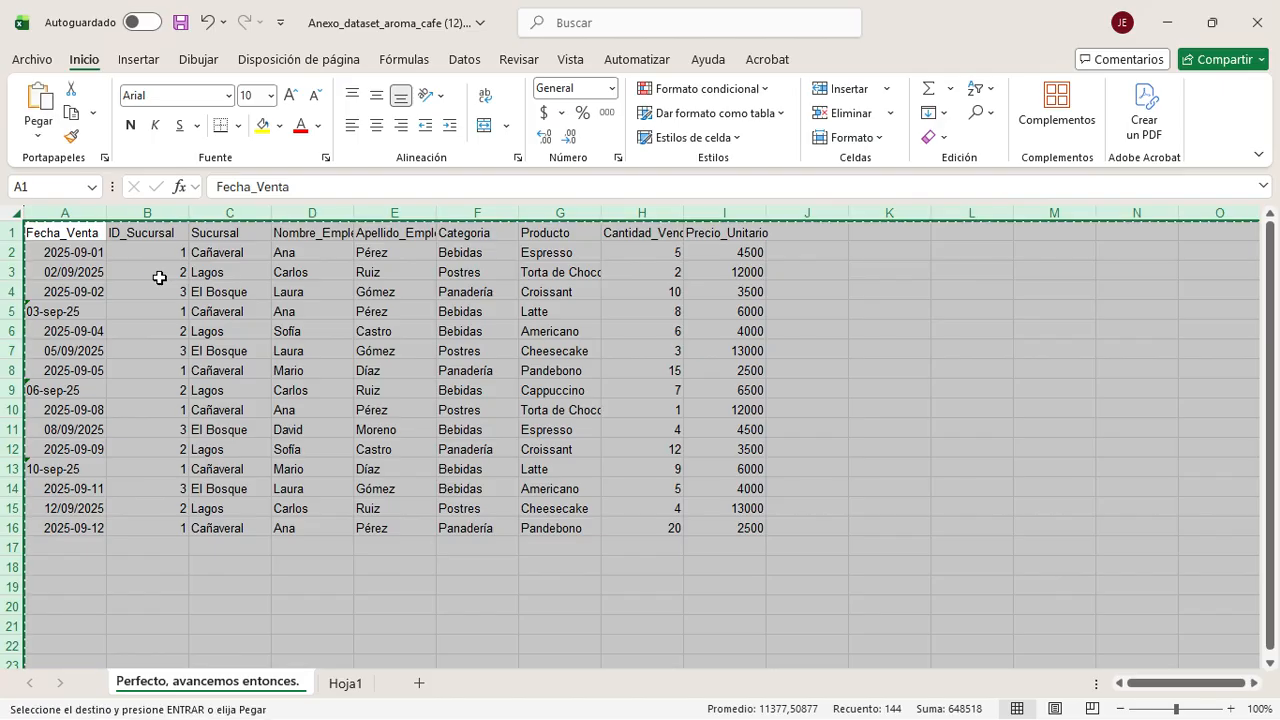
{"action": "left_click", "coordinate": [350, 690]}
{"action": "key", "text": "ctrl+v"}
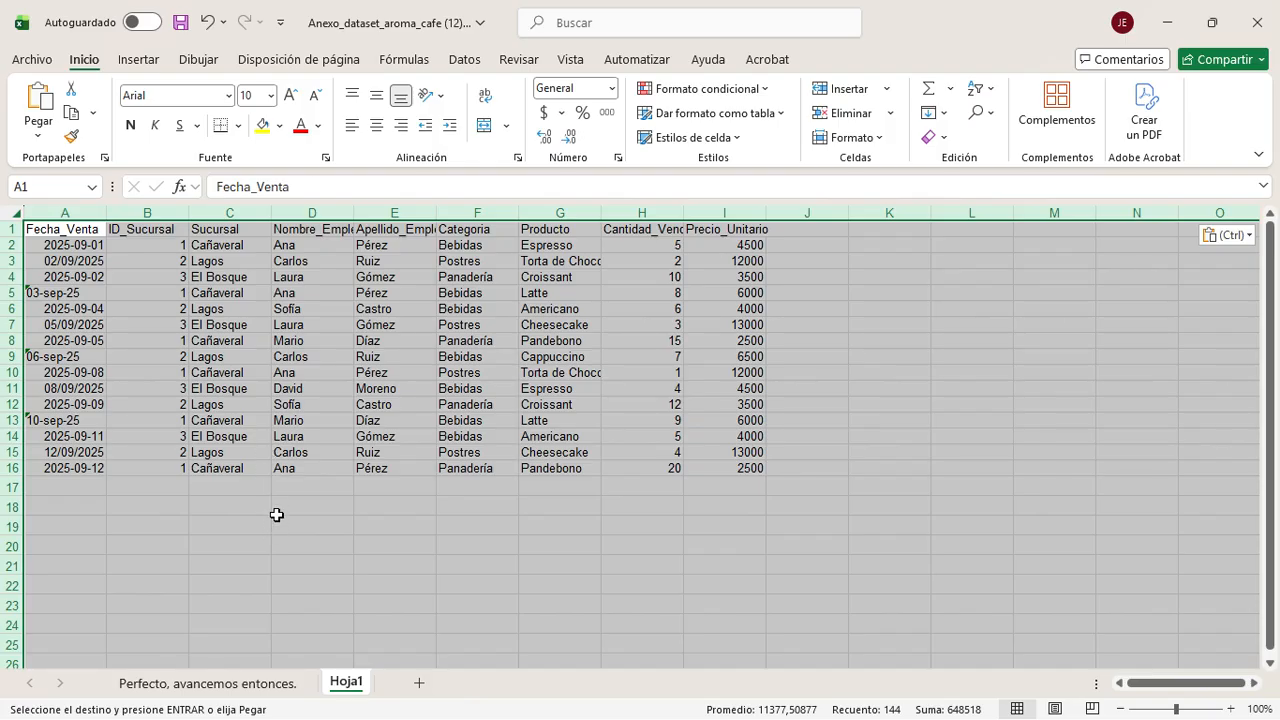
{"action": "left_click", "coordinate": [277, 515]}
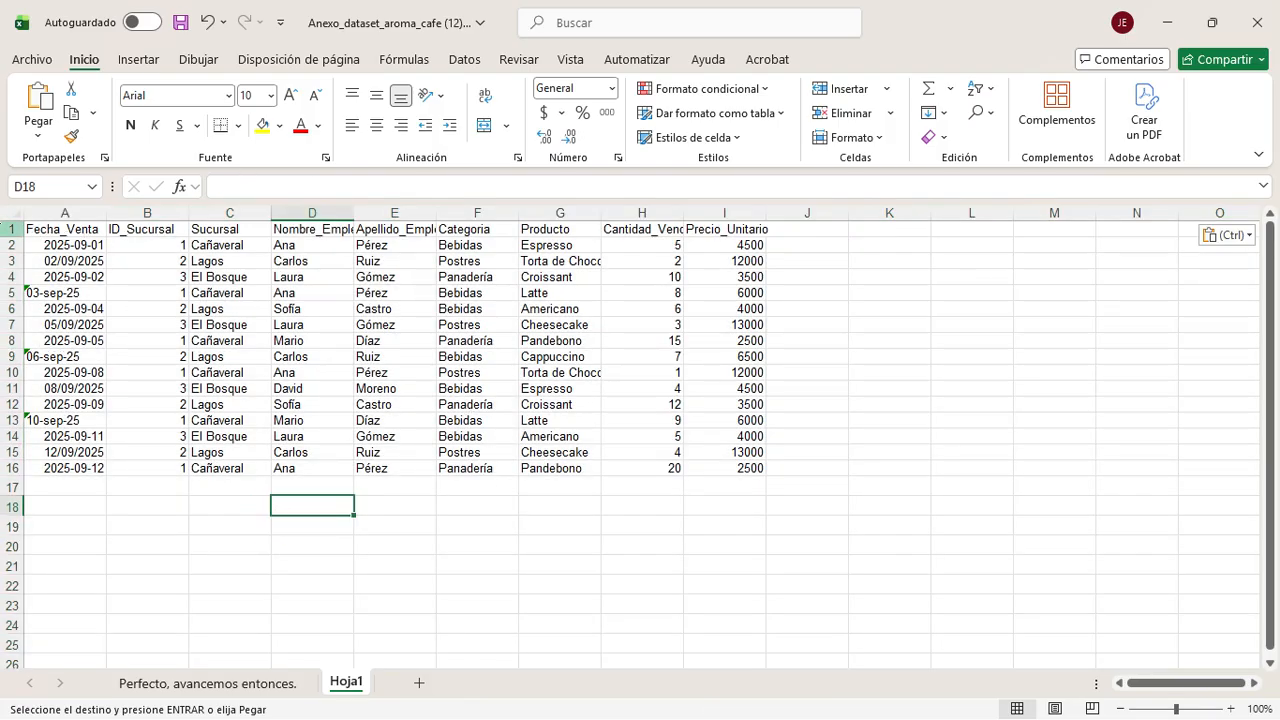
Step: Increase the height of rows 1 to 16 uniformly in the copied dataset on Hoja1
{"action": "left_click_drag", "start_coordinate": [6, 229], "coordinate": [3, 477]}
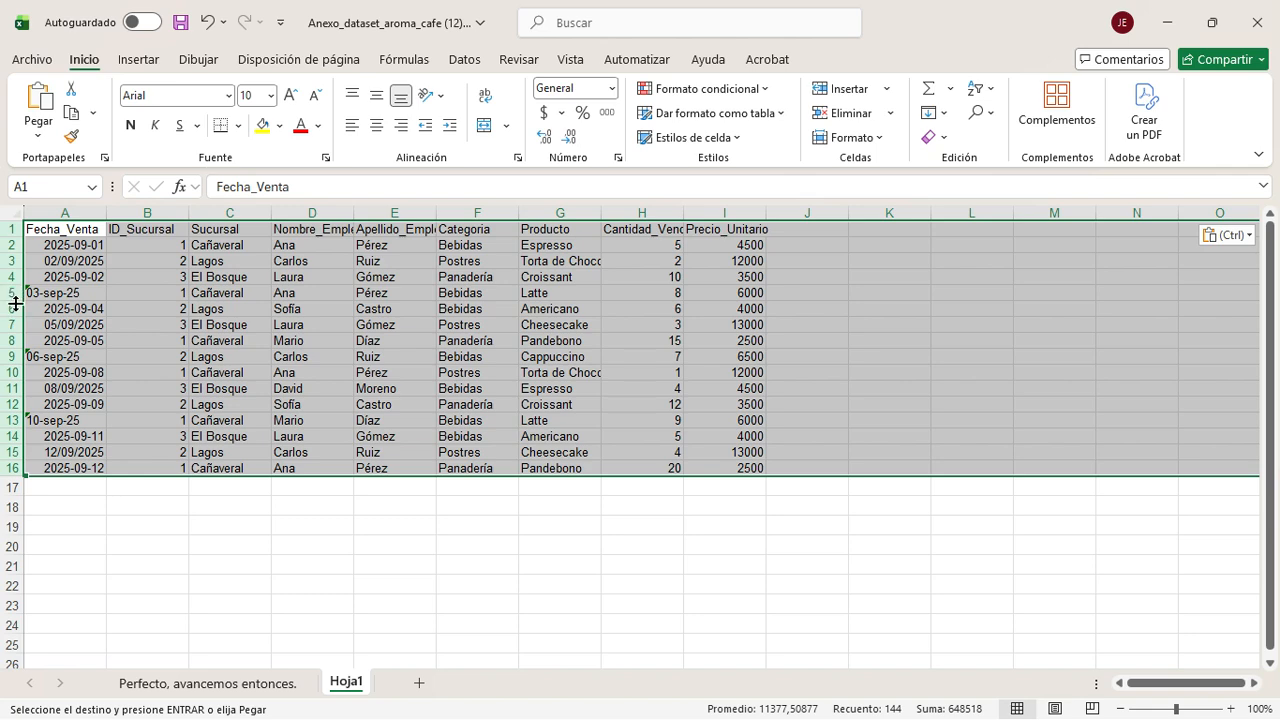
{"action": "left_click_drag", "start_coordinate": [16, 302], "coordinate": [16, 302]}
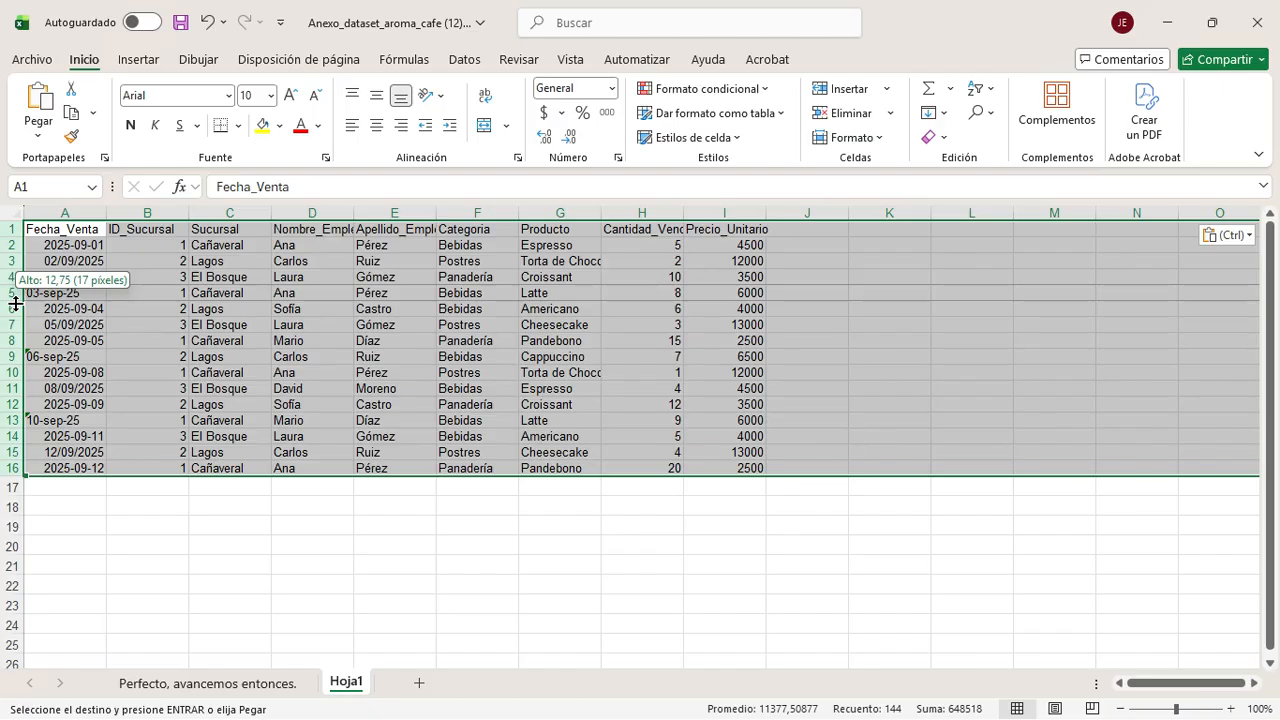
{"action": "left_click_drag", "start_coordinate": [16, 304], "coordinate": [16, 314]}
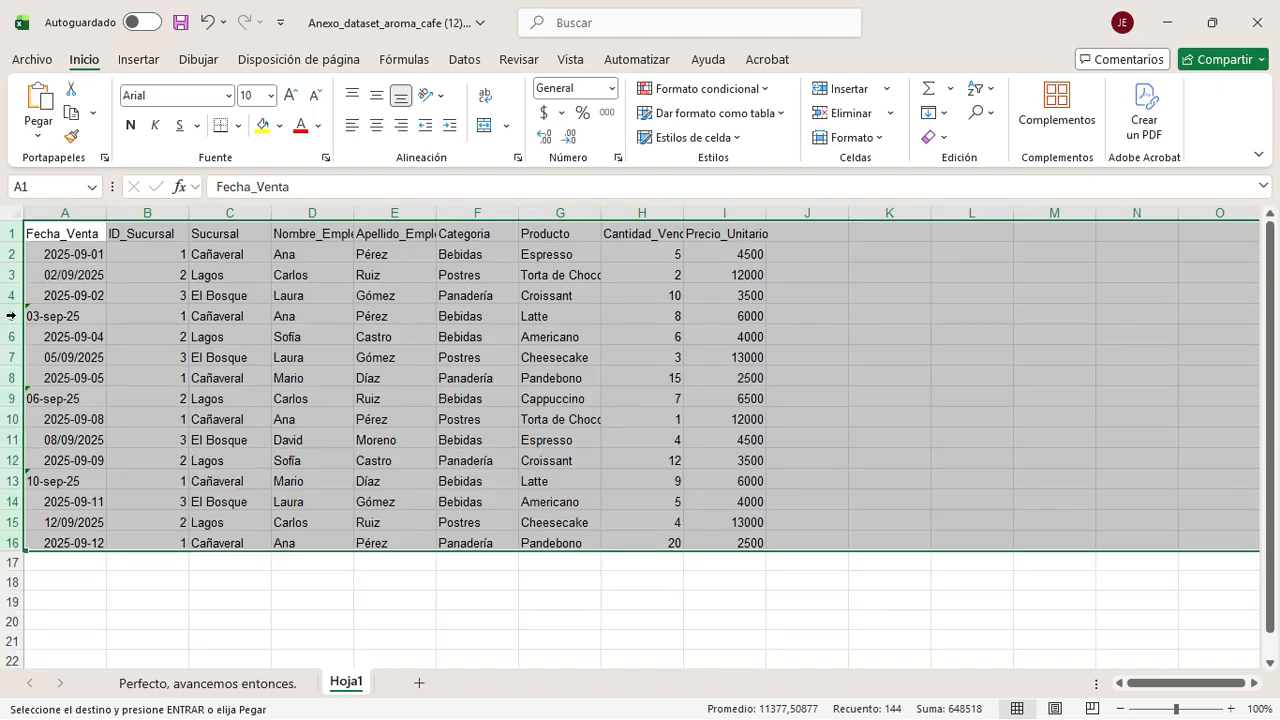
{"action": "left_click", "coordinate": [397, 372]}
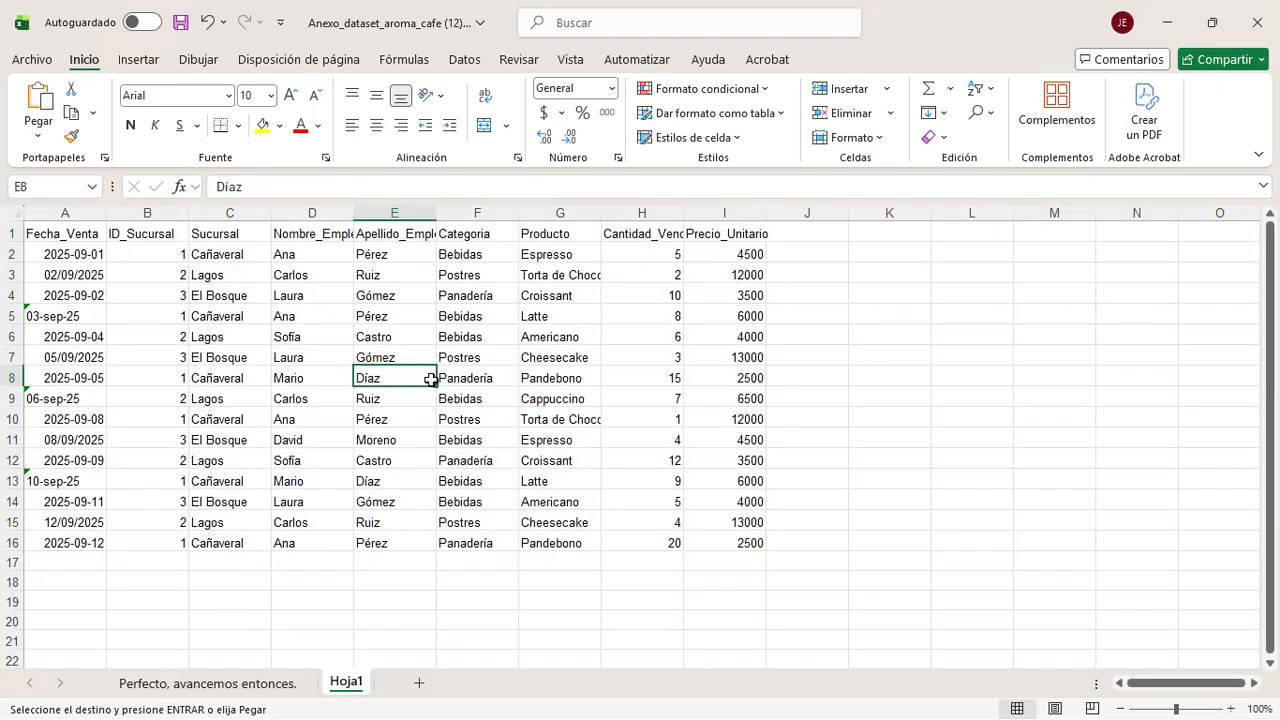
Step: Rename the Hoja1 worksheet as Datos_Limpios
{"action": "right_click", "coordinate": [350, 686]}
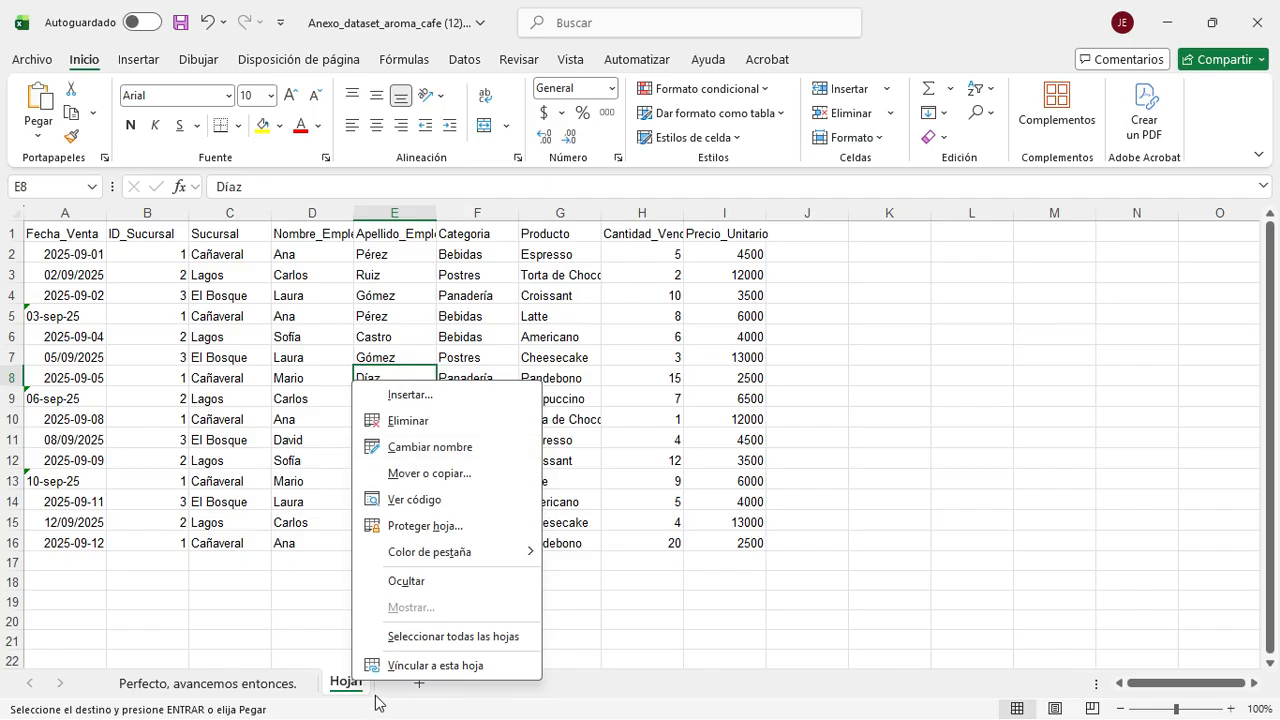
{"action": "double_click", "coordinate": [346, 684]}
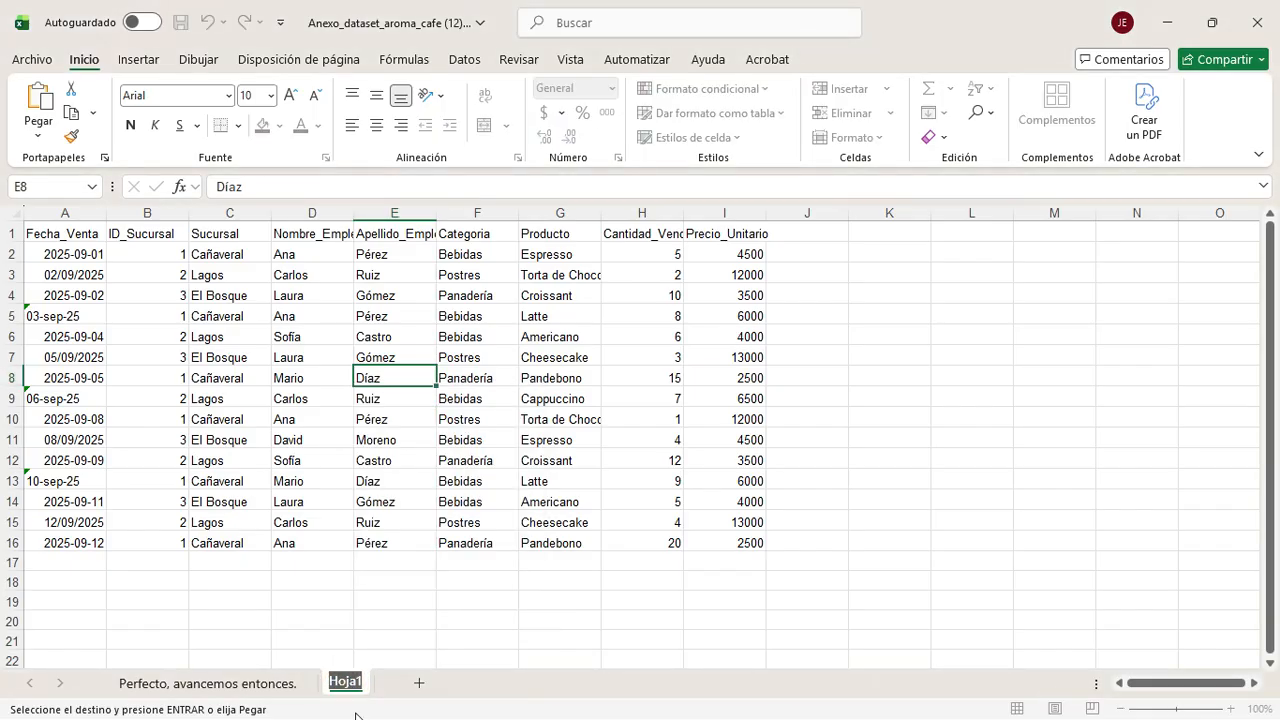
{"action": "type", "text": "Datos"}
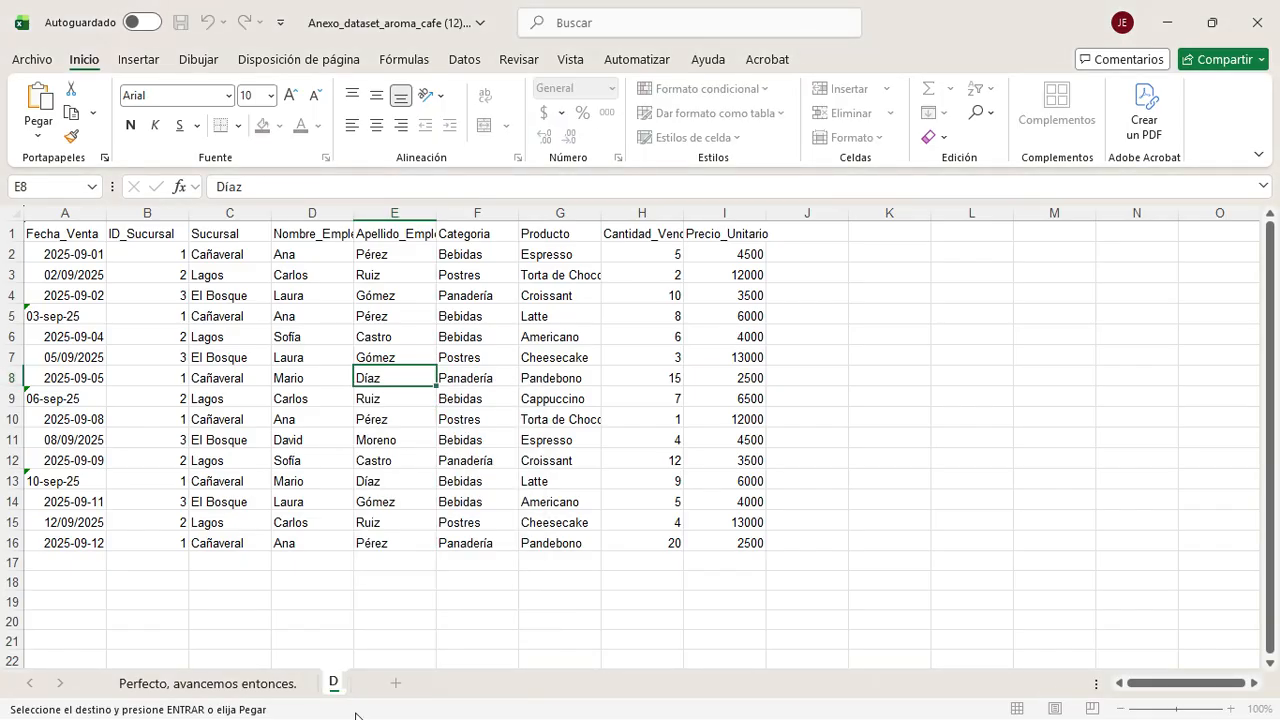
{"action": "key", "text": "Return"}
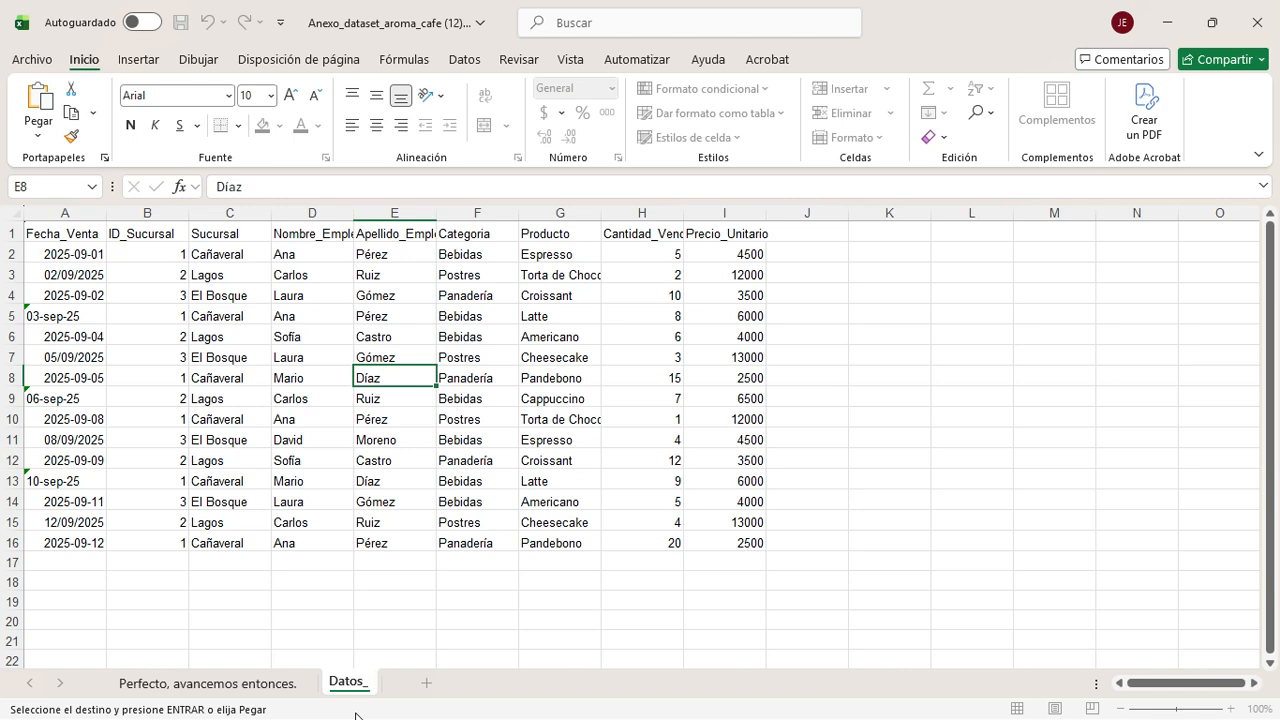
{"action": "type", "text": "_Limpios"}
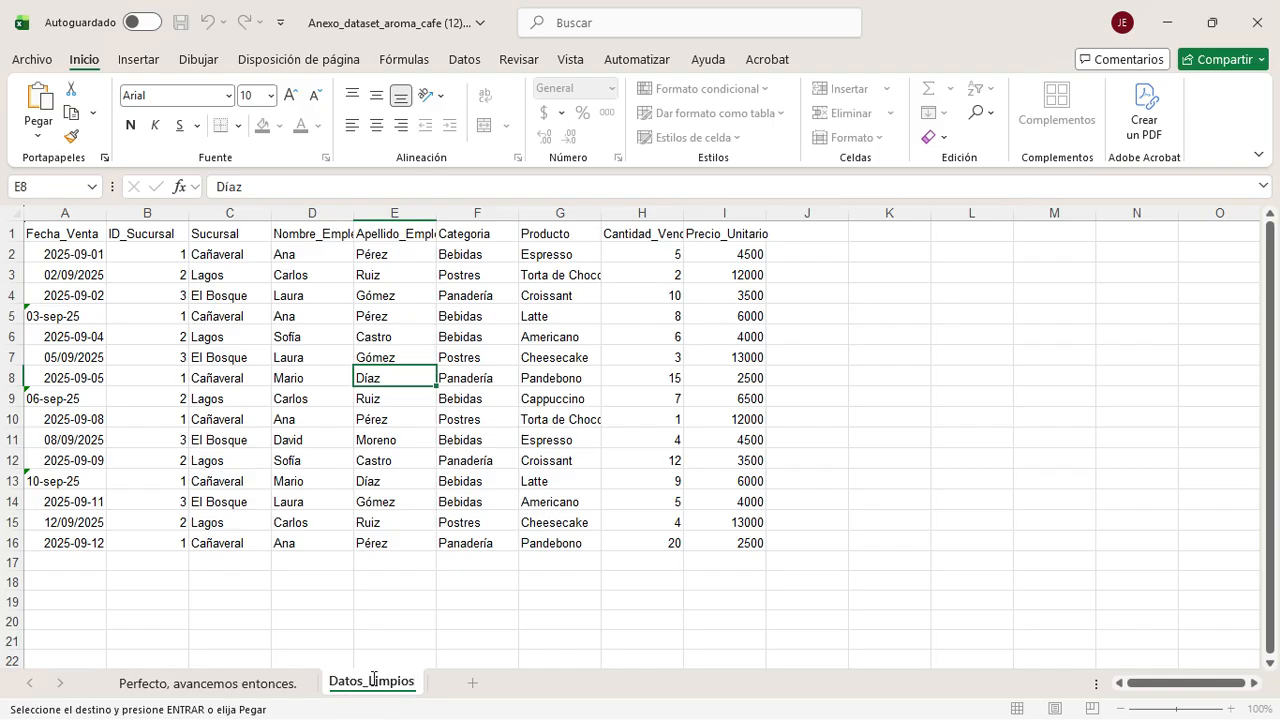
{"action": "left_click", "coordinate": [380, 611]}
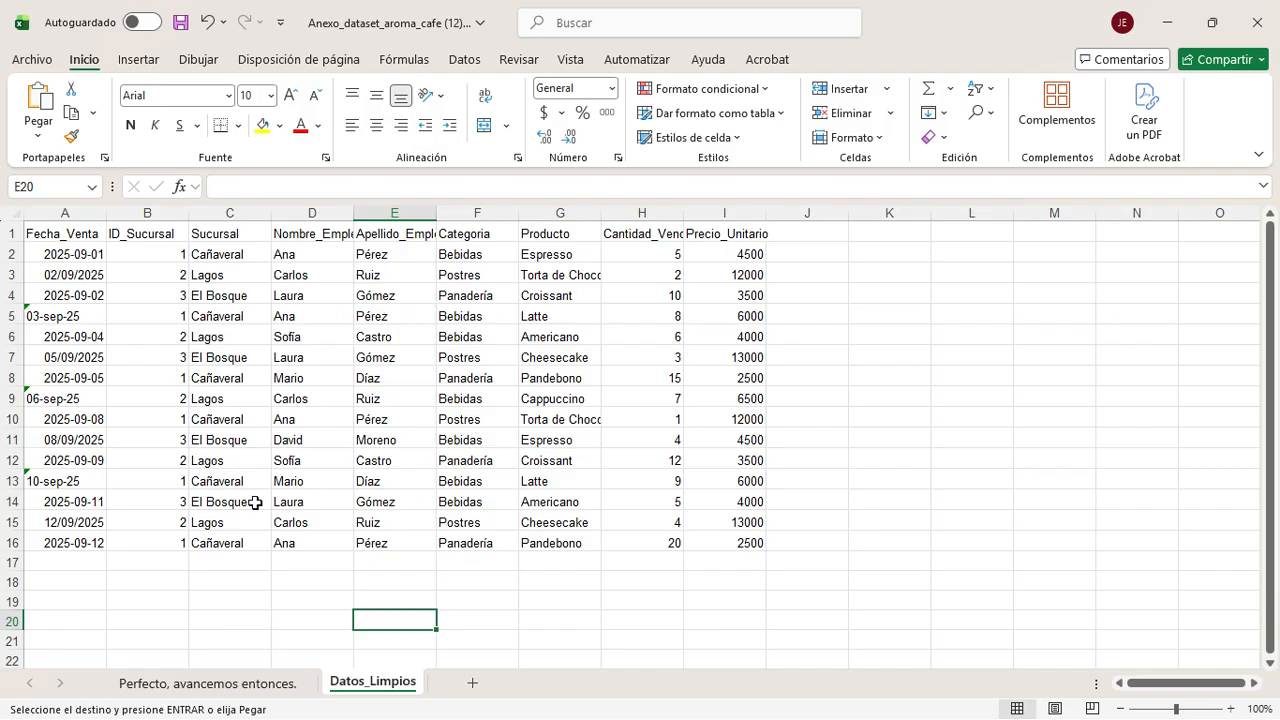
Step: Cancel the pending copy selection on the original dataset sheet and return to the Datos_Limpios sheet
{"action": "left_click", "coordinate": [214, 683]}
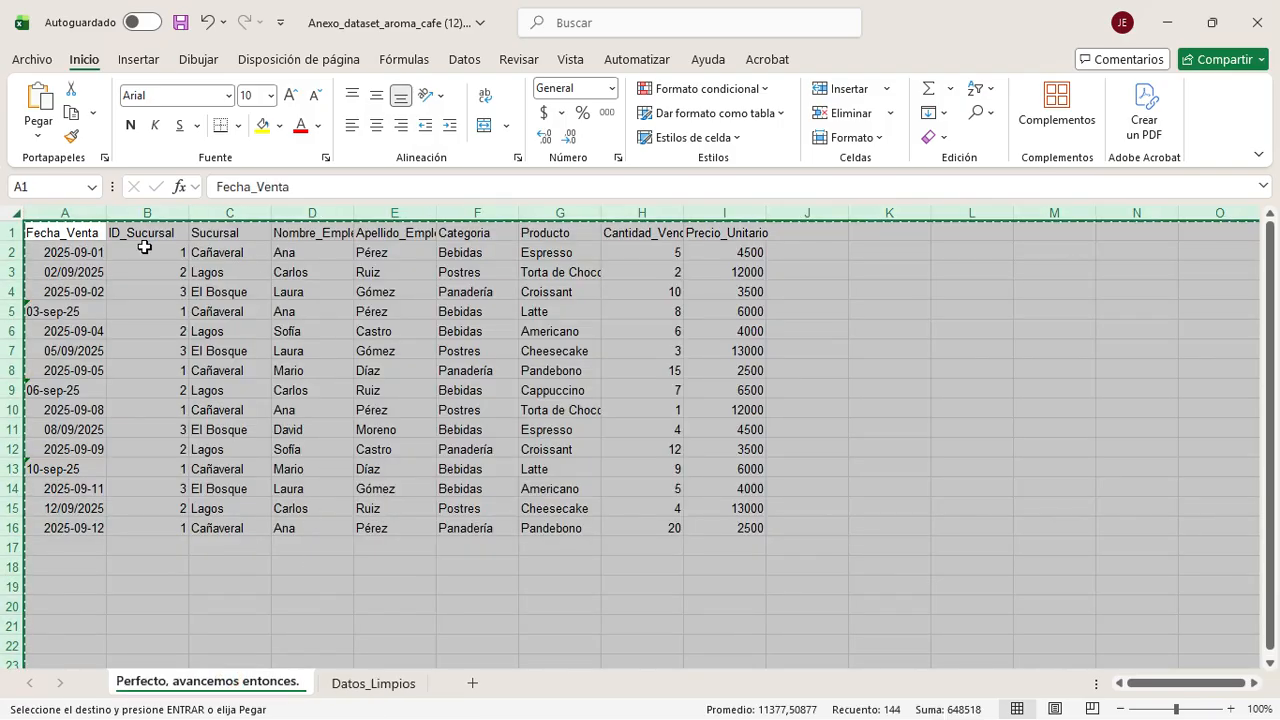
{"action": "left_click", "coordinate": [366, 425]}
{"action": "left_click", "coordinate": [261, 291]}
{"action": "key", "text": "Escape"}
{"action": "left_click", "coordinate": [365, 372]}
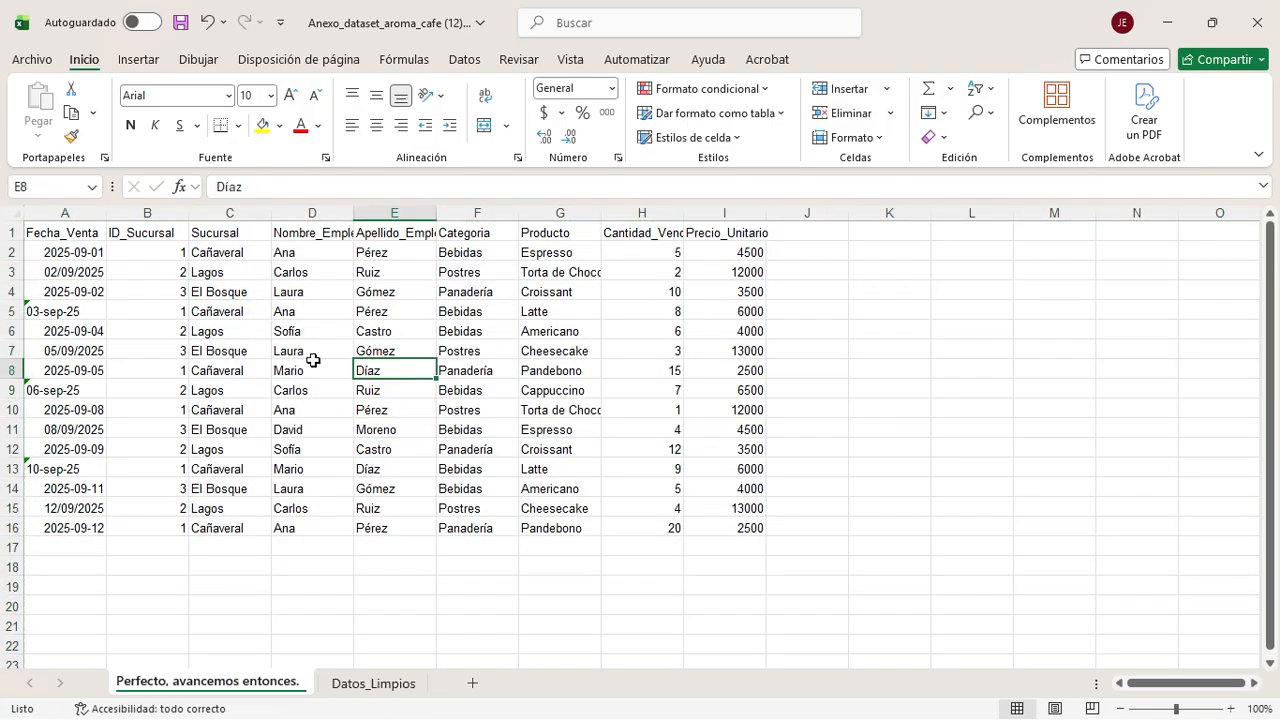
{"action": "left_click", "coordinate": [290, 546]}
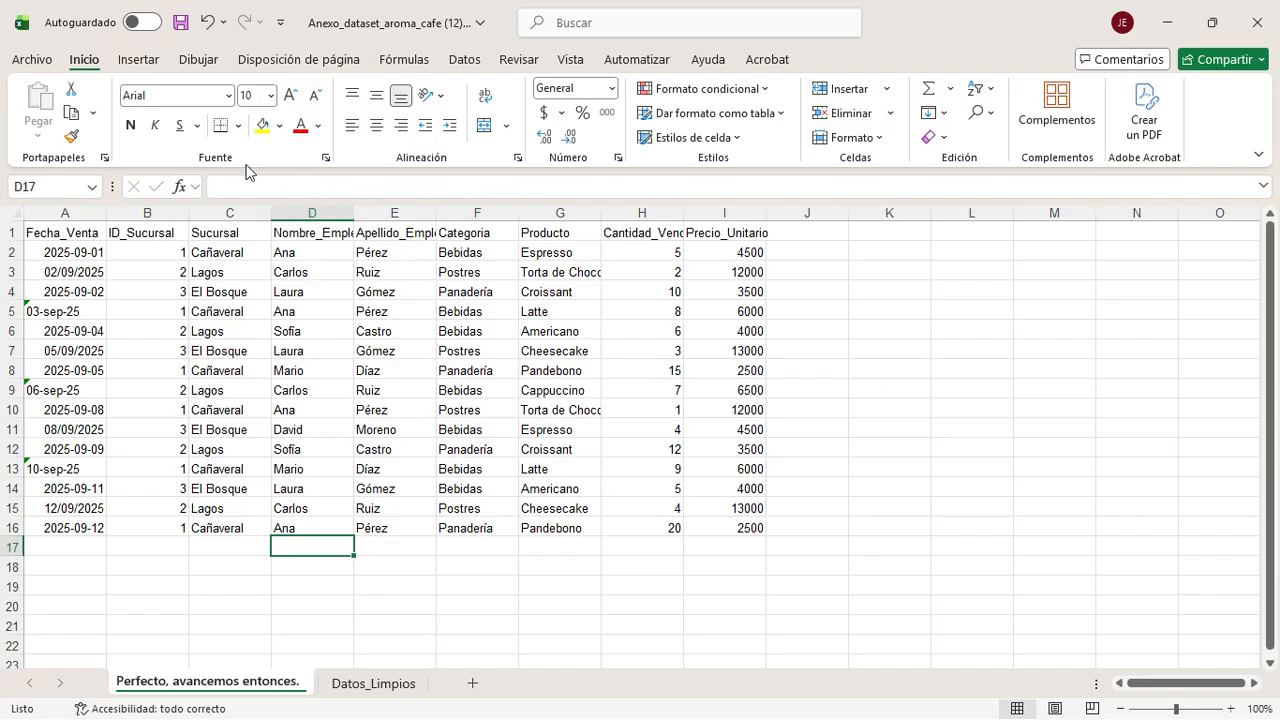
{"action": "left_click", "coordinate": [390, 686]}
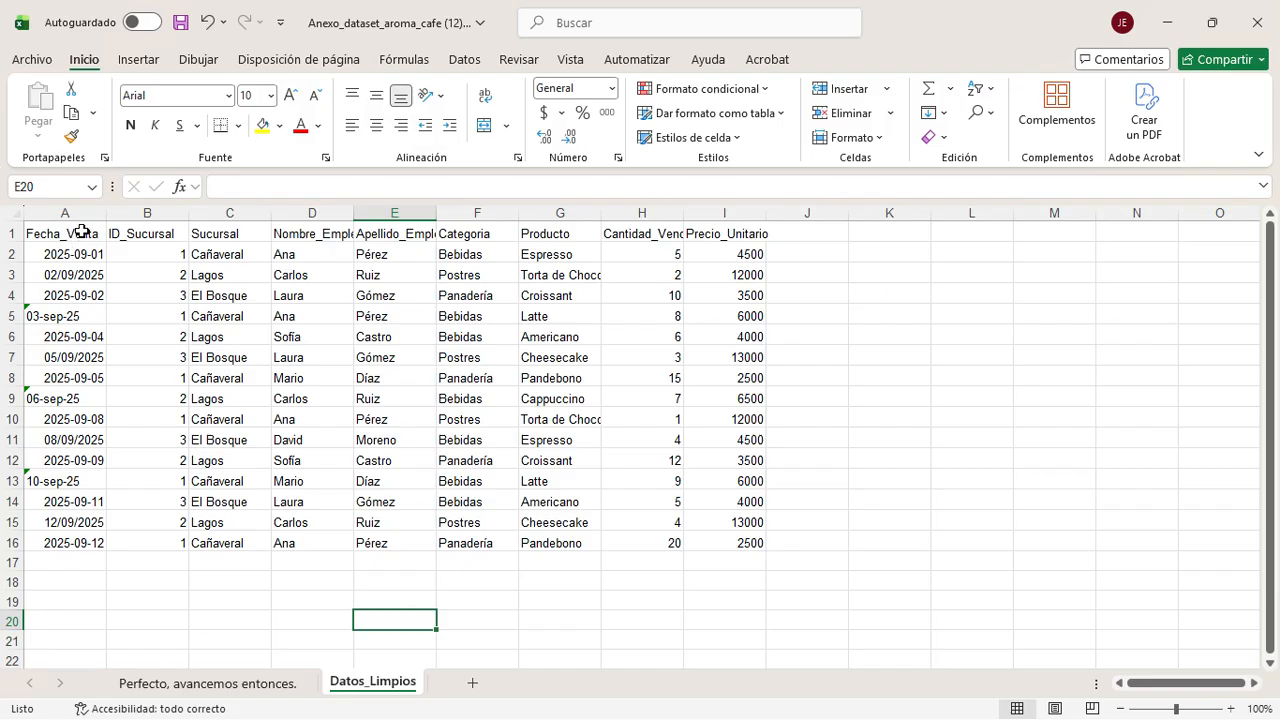
{"action": "left_click_drag", "start_coordinate": [65, 250], "coordinate": [50, 543]}
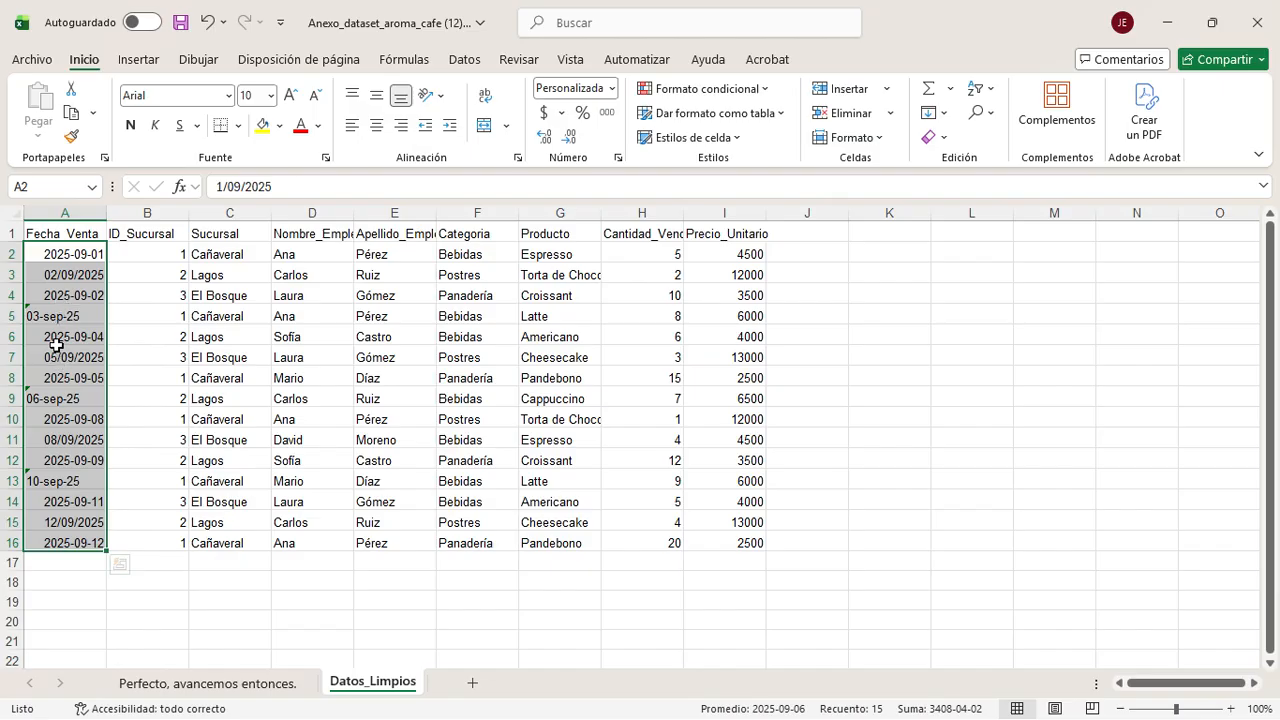
{"action": "right_click", "coordinate": [56, 332]}
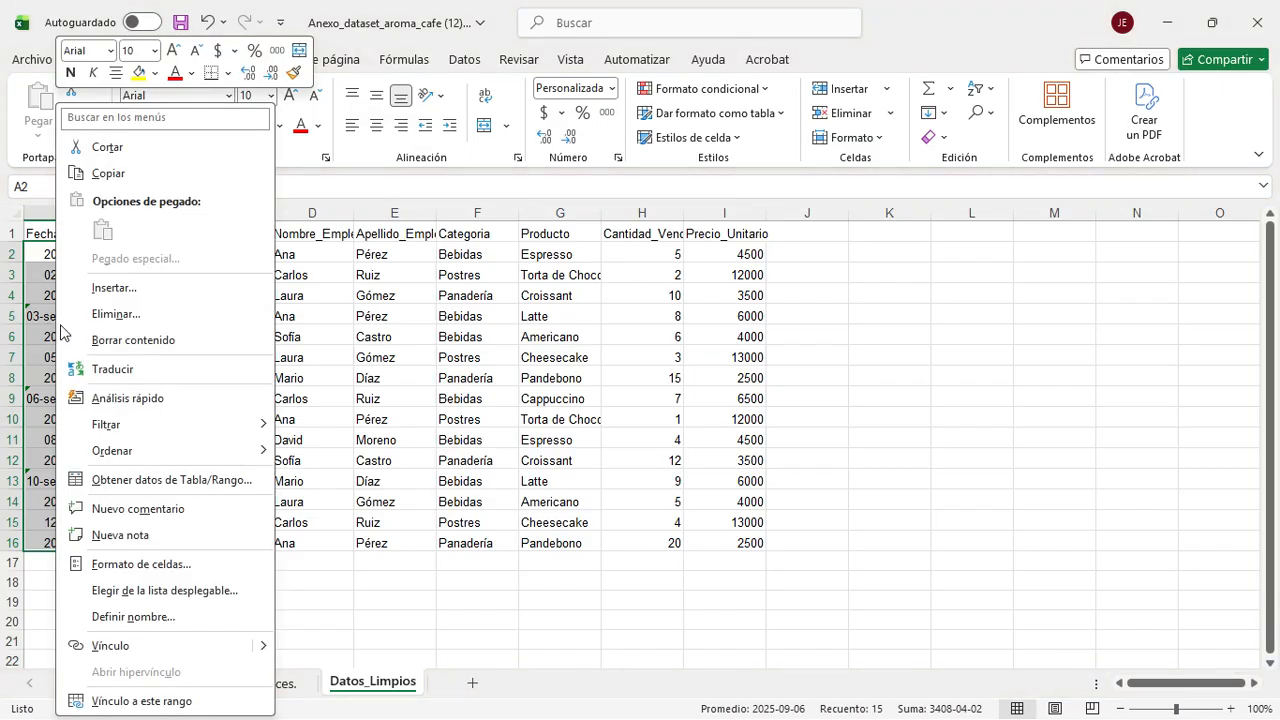
{"action": "left_click", "coordinate": [157, 563]}
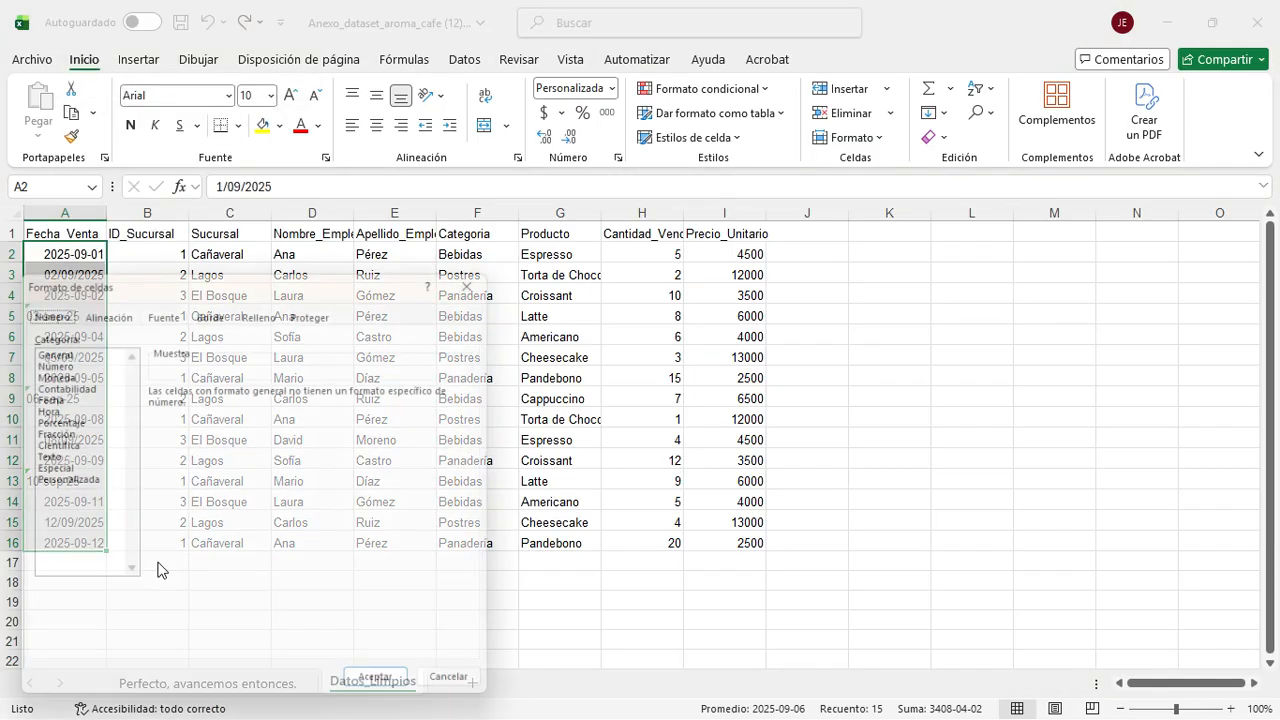
{"action": "left_click", "coordinate": [40, 397]}
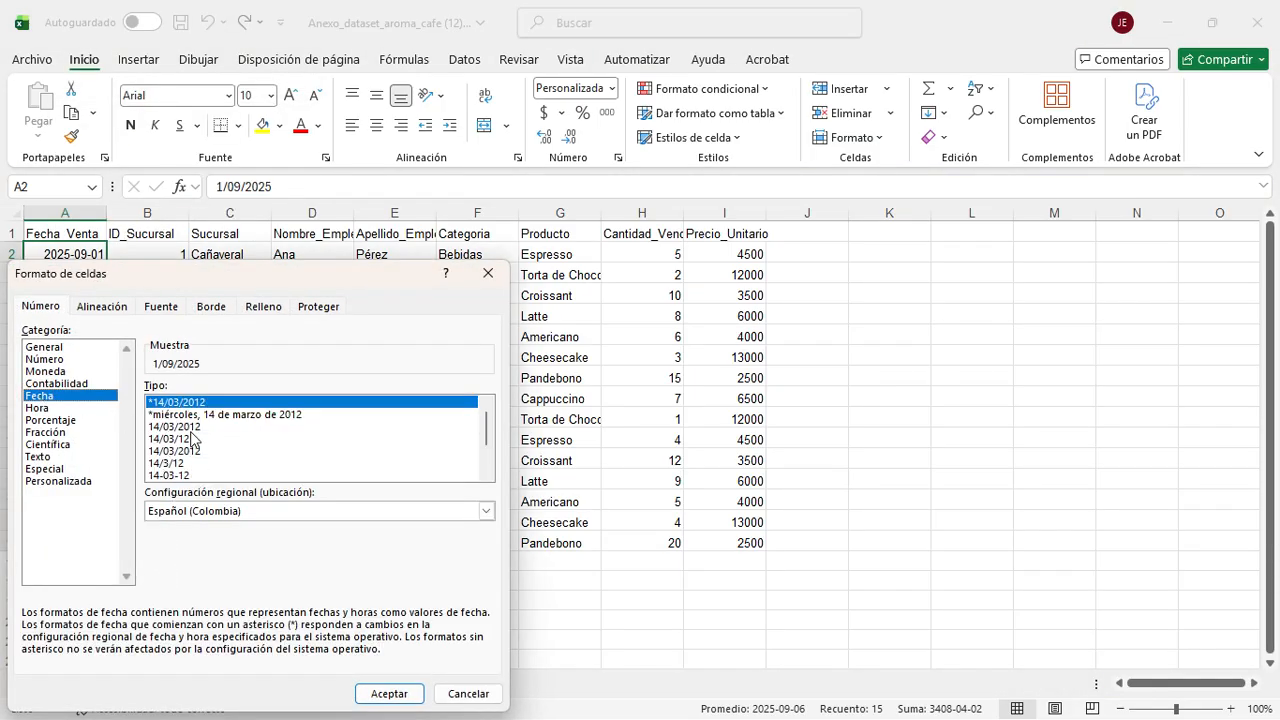
{"action": "left_click", "coordinate": [467, 694]}
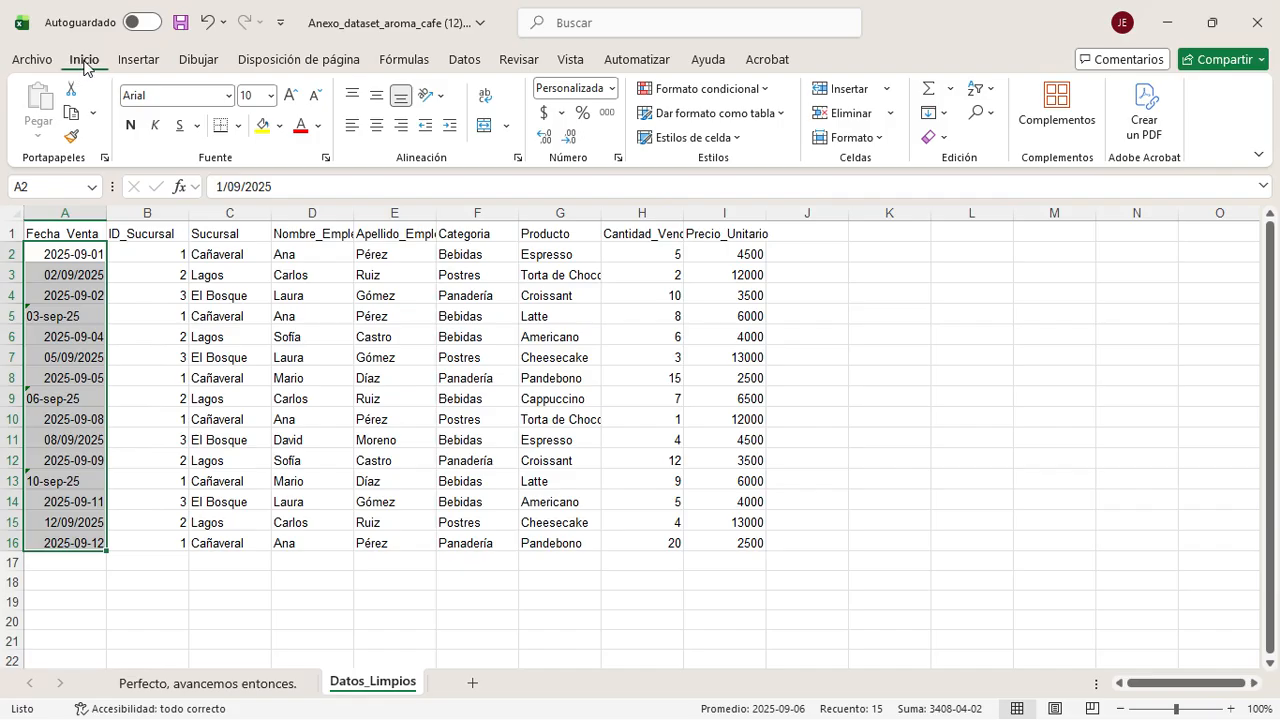
Step: Apply the short date format (Fecha corta) to the Fecha_Venta values in cells A2 to A16
{"action": "left_click", "coordinate": [128, 60]}
{"action": "left_click", "coordinate": [84, 60]}
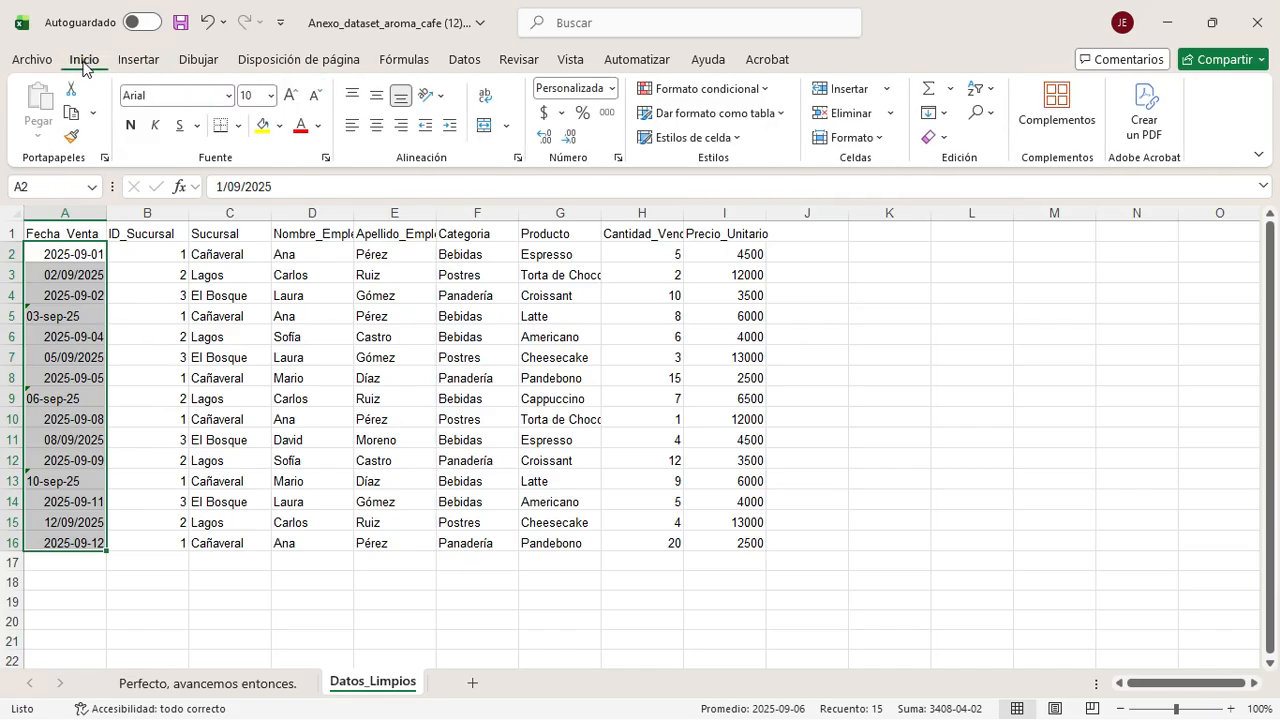
{"action": "left_click", "coordinate": [611, 88]}
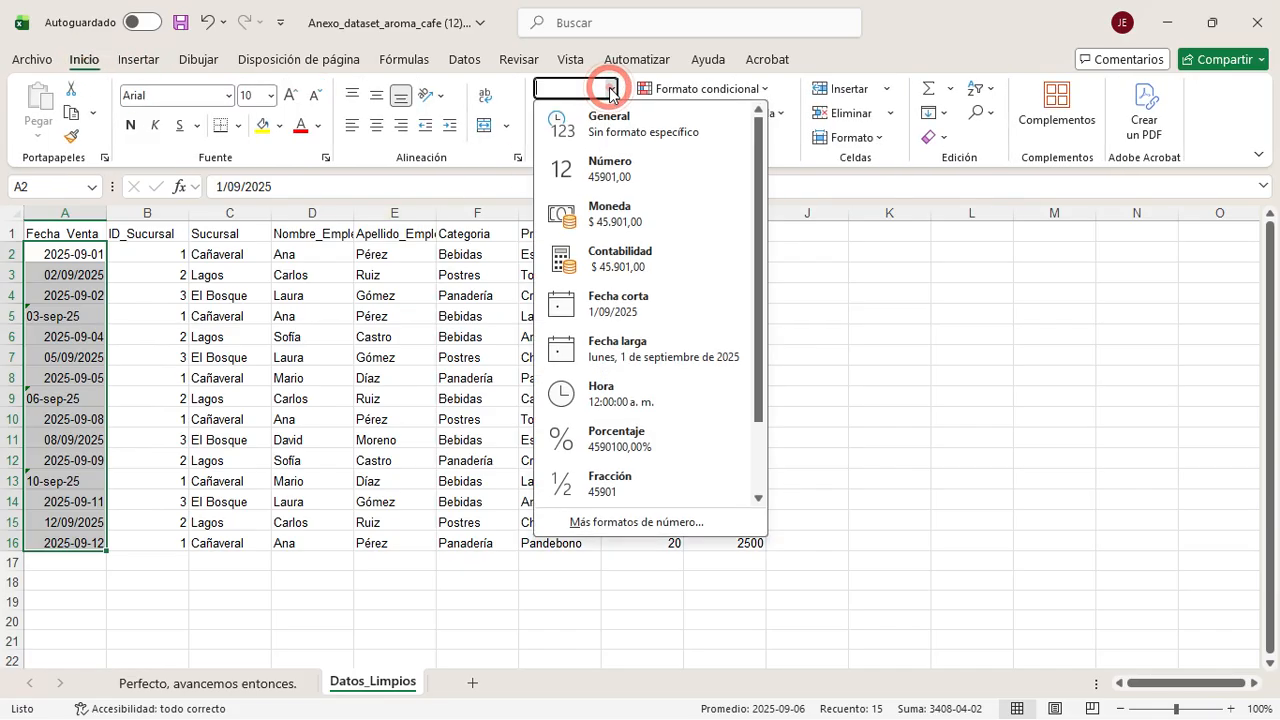
{"action": "left_click", "coordinate": [617, 309]}
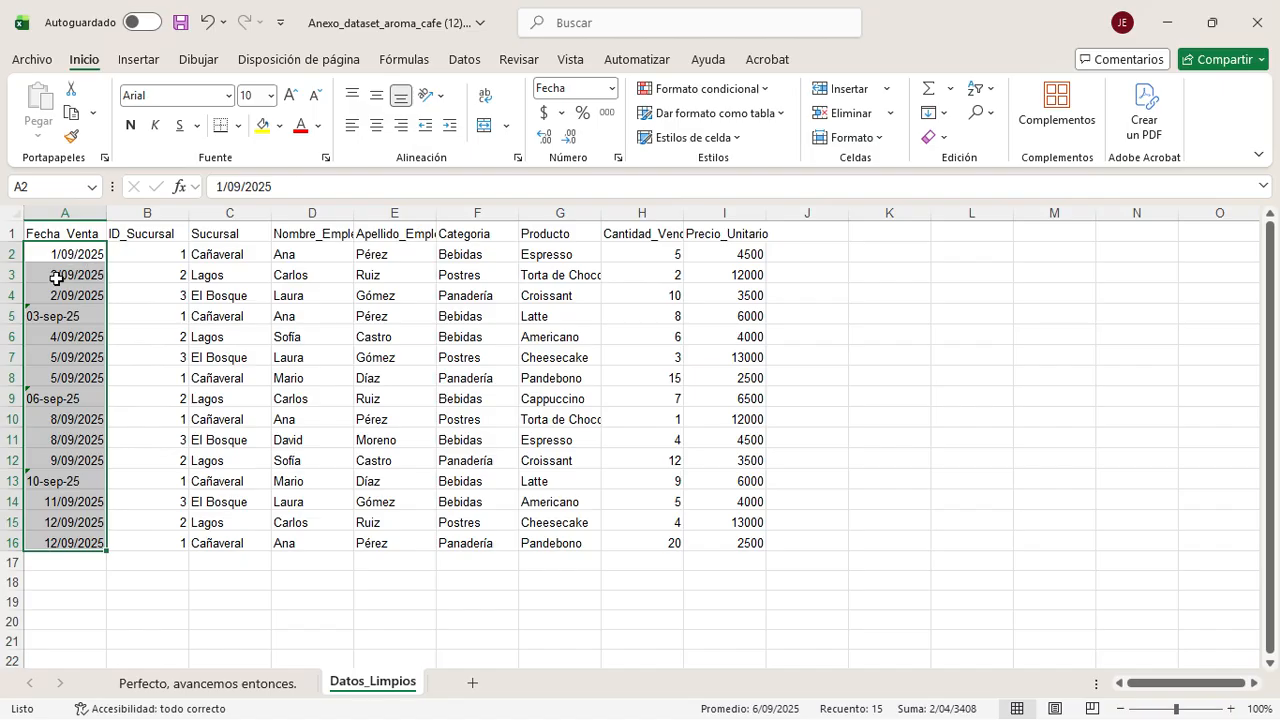
{"action": "left_click", "coordinate": [58, 483]}
{"action": "left_click", "coordinate": [72, 398]}
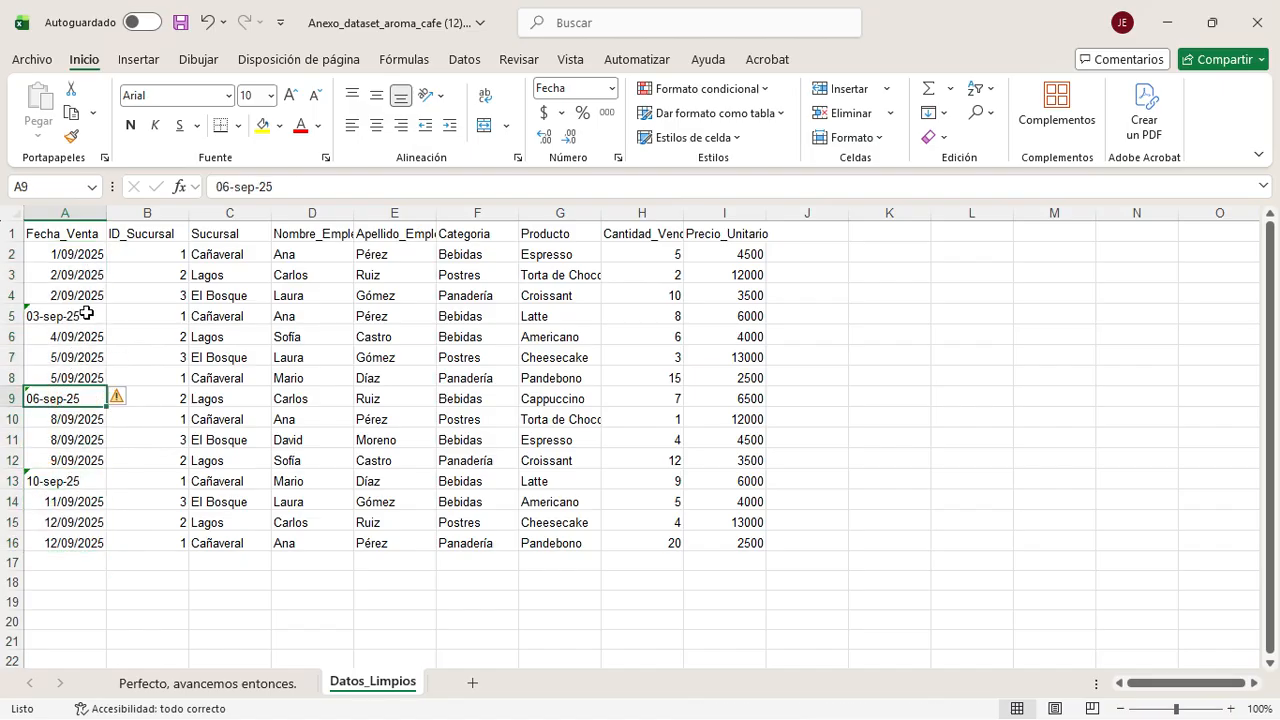
{"action": "left_click", "coordinate": [82, 314]}
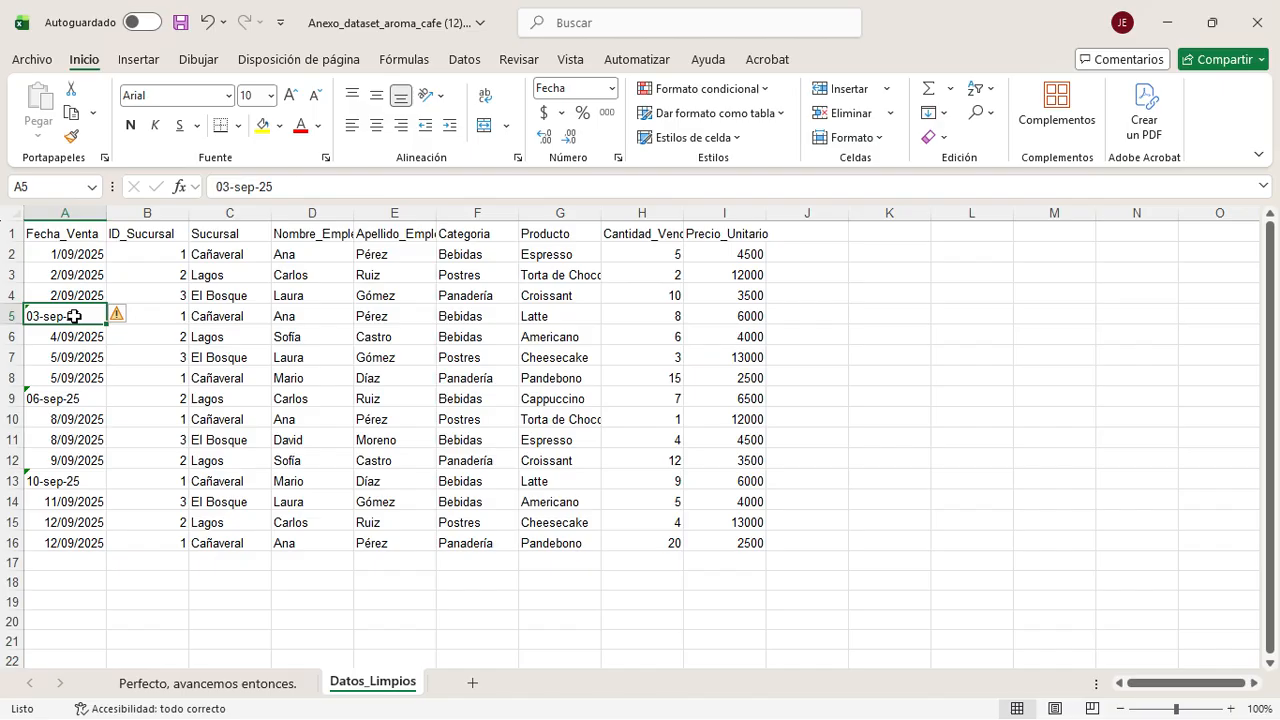
{"action": "left_click", "coordinate": [68, 400], "text": "ctrl"}
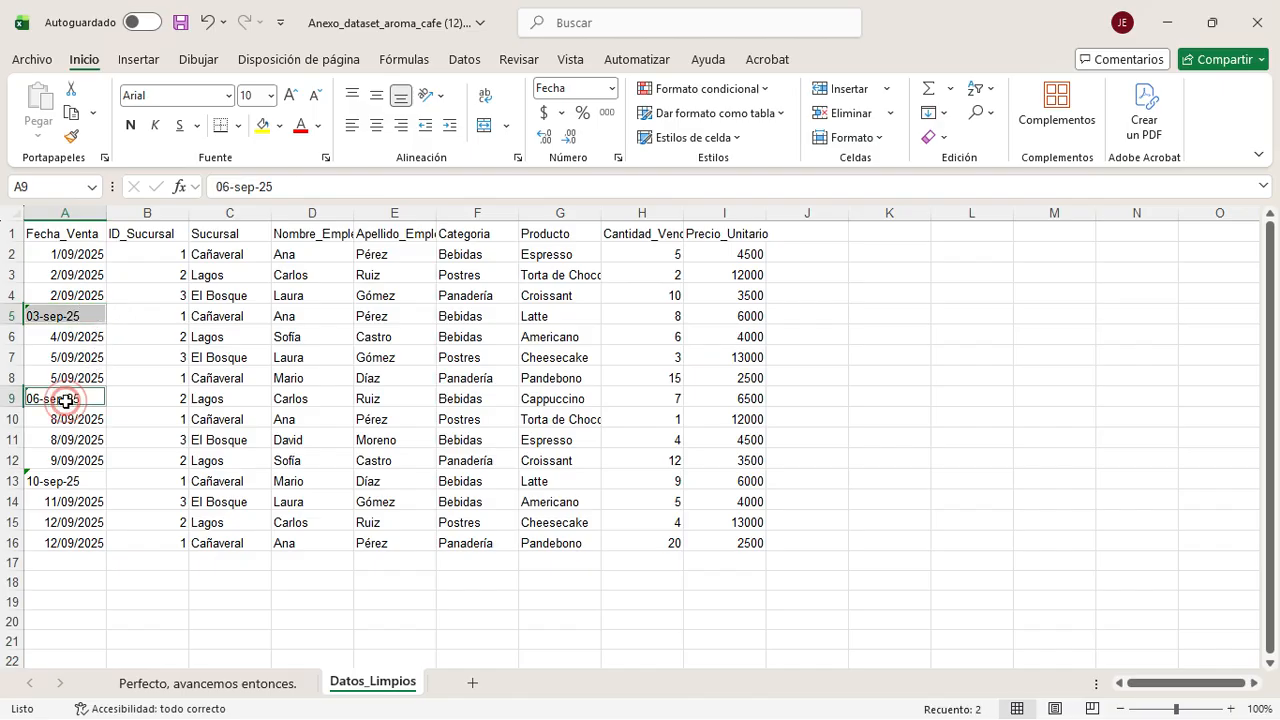
{"action": "left_click", "coordinate": [71, 479], "text": "ctrl"}
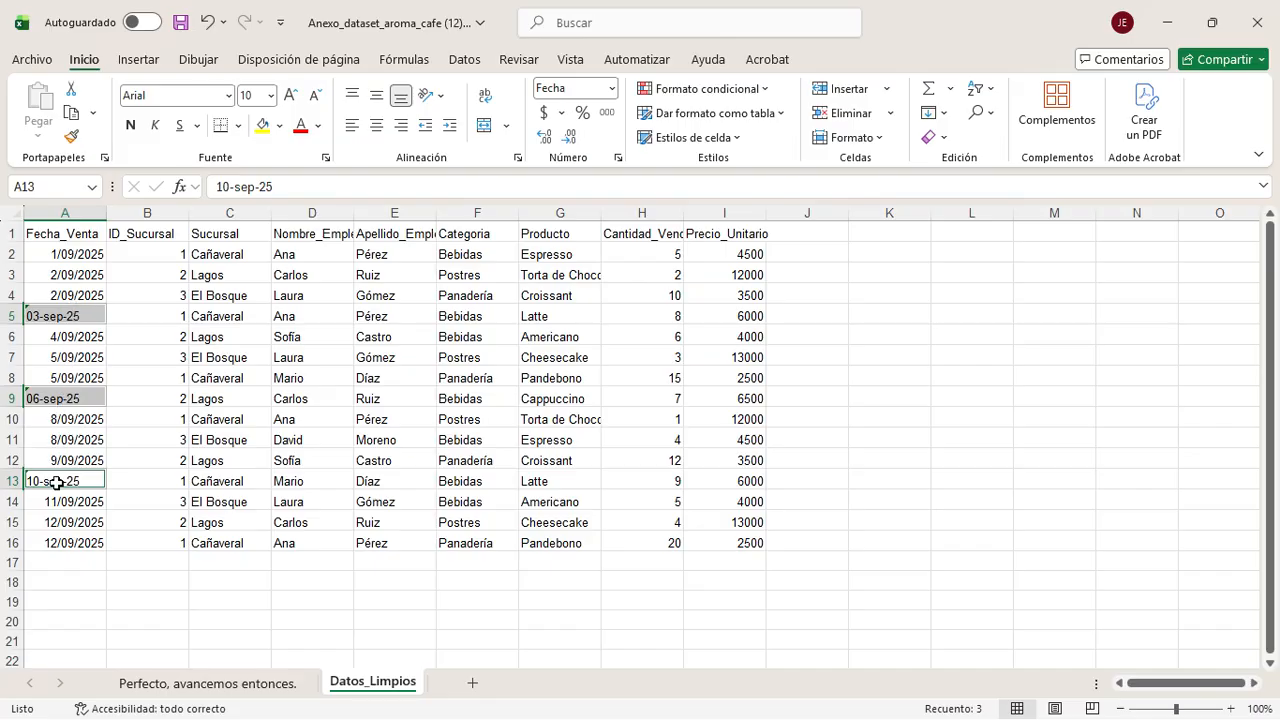
{"action": "right_click", "coordinate": [73, 320]}
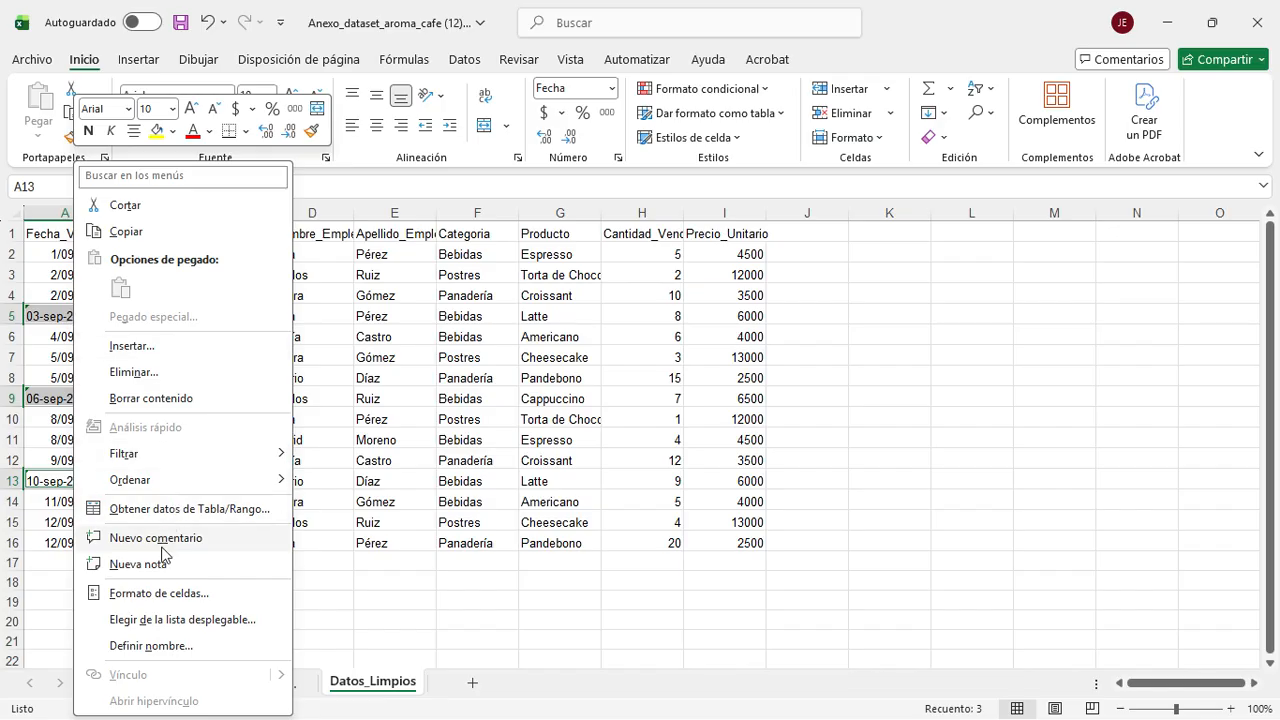
{"action": "left_click", "coordinate": [160, 593]}
{"action": "left_click_drag", "start_coordinate": [212, 275], "coordinate": [489, 161]}
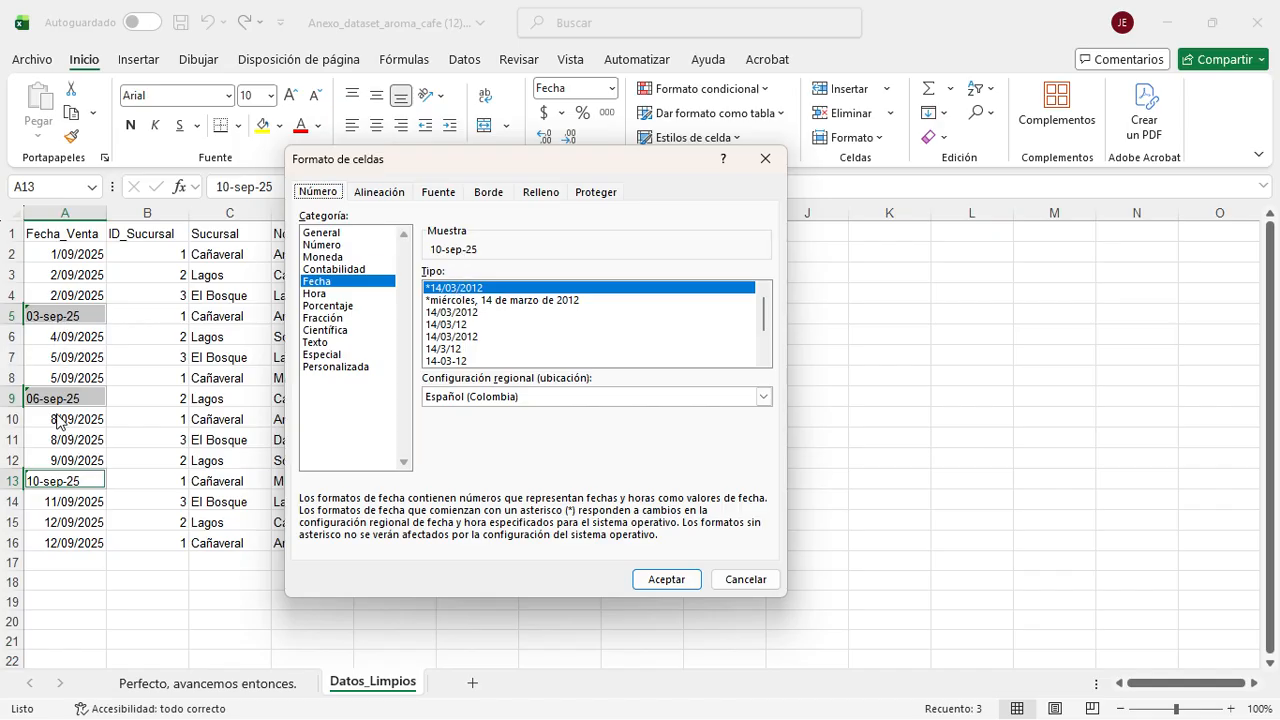
{"action": "left_click", "coordinate": [459, 314]}
{"action": "left_click", "coordinate": [460, 288]}
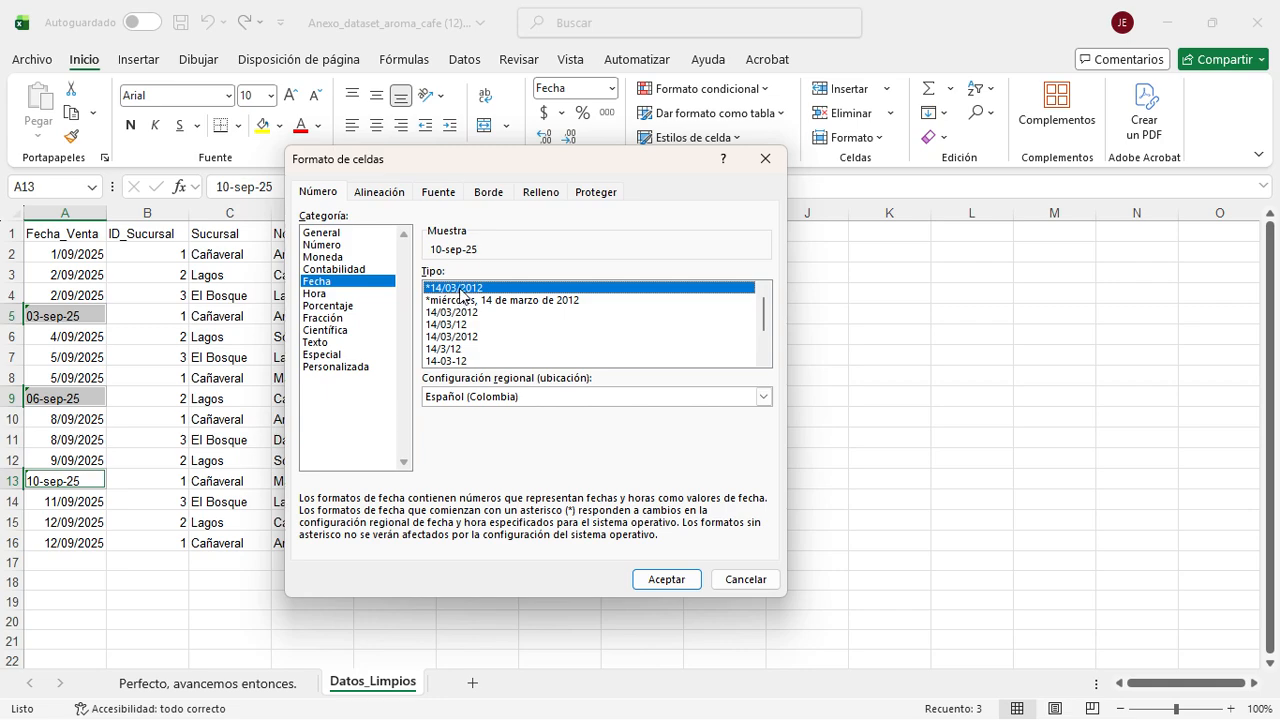
{"action": "key", "text": "Escape"}
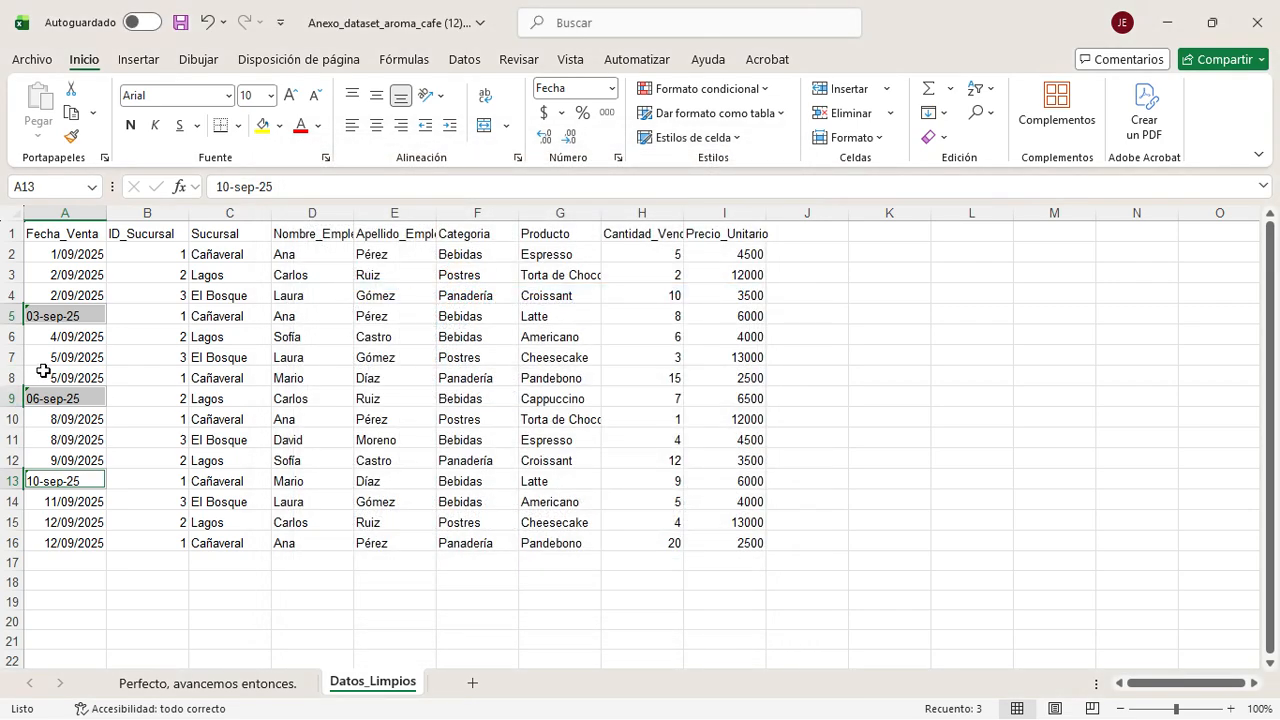
Step: Re-enter the text dates in A5, A9 and A13 unchanged to convert them to real dates in the short date format
{"action": "left_click", "coordinate": [95, 369]}
{"action": "left_click", "coordinate": [60, 316]}
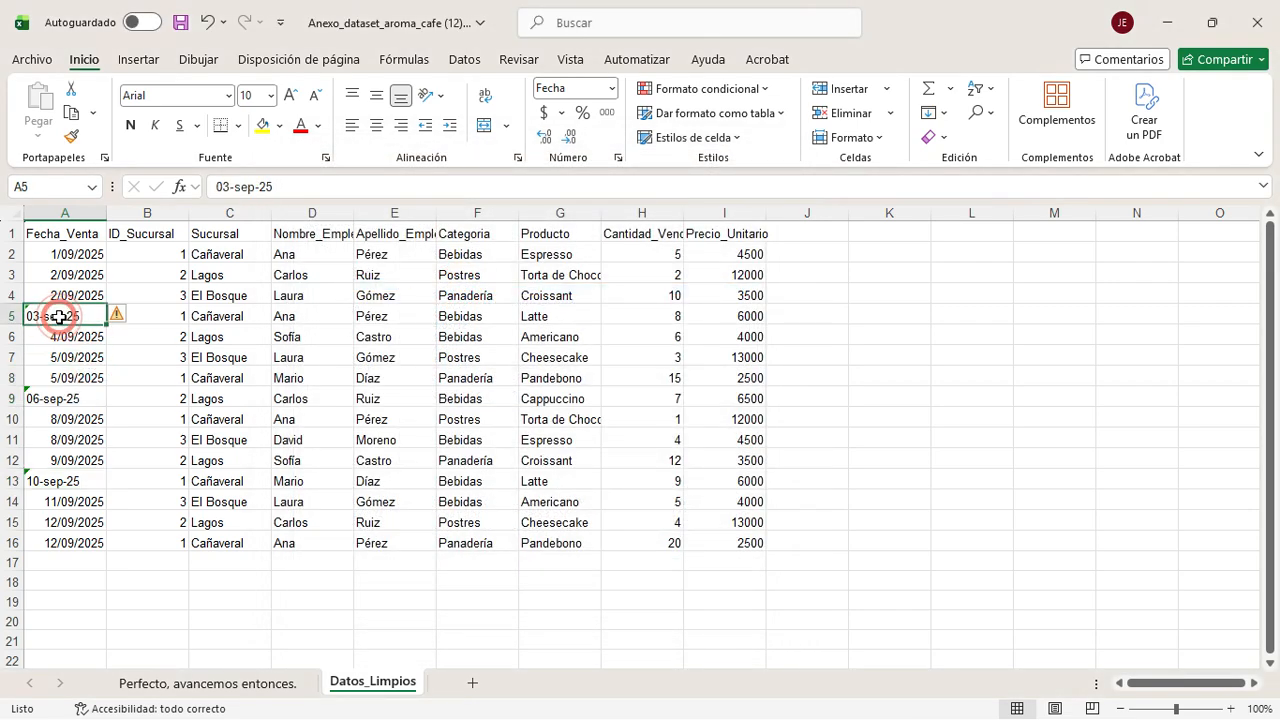
{"action": "left_click", "coordinate": [91, 355]}
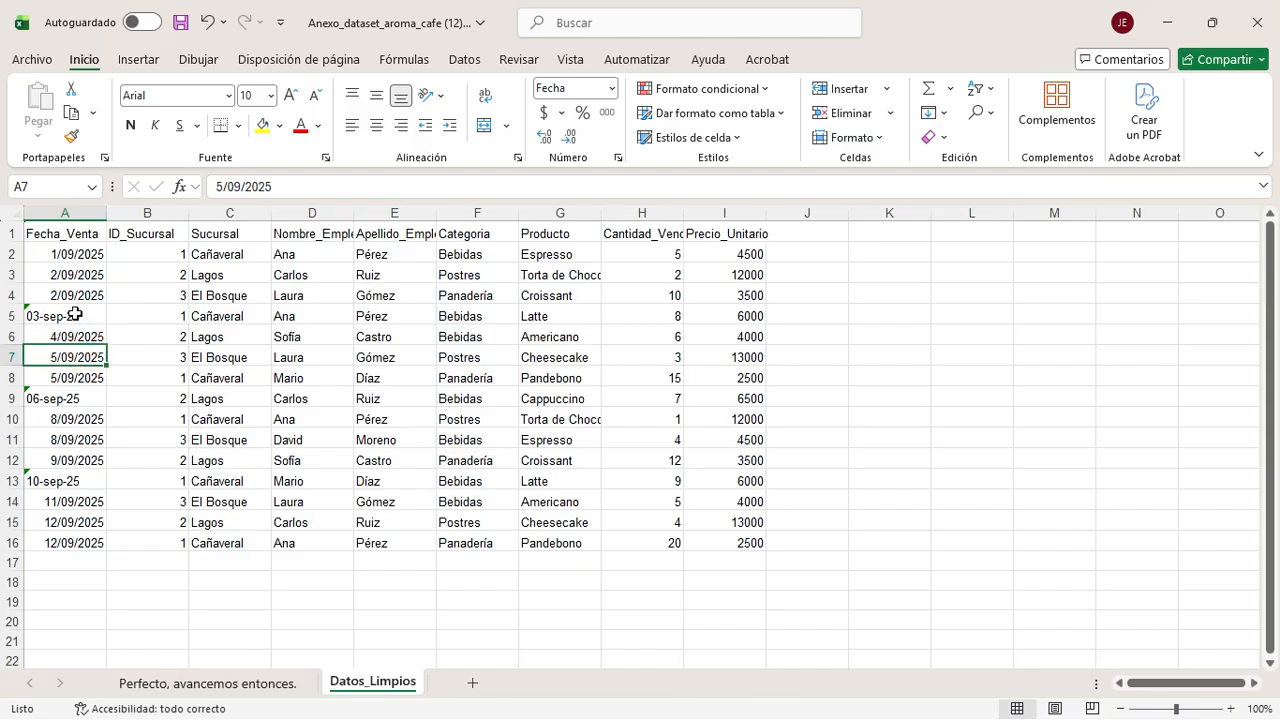
{"action": "double_click", "coordinate": [76, 315]}
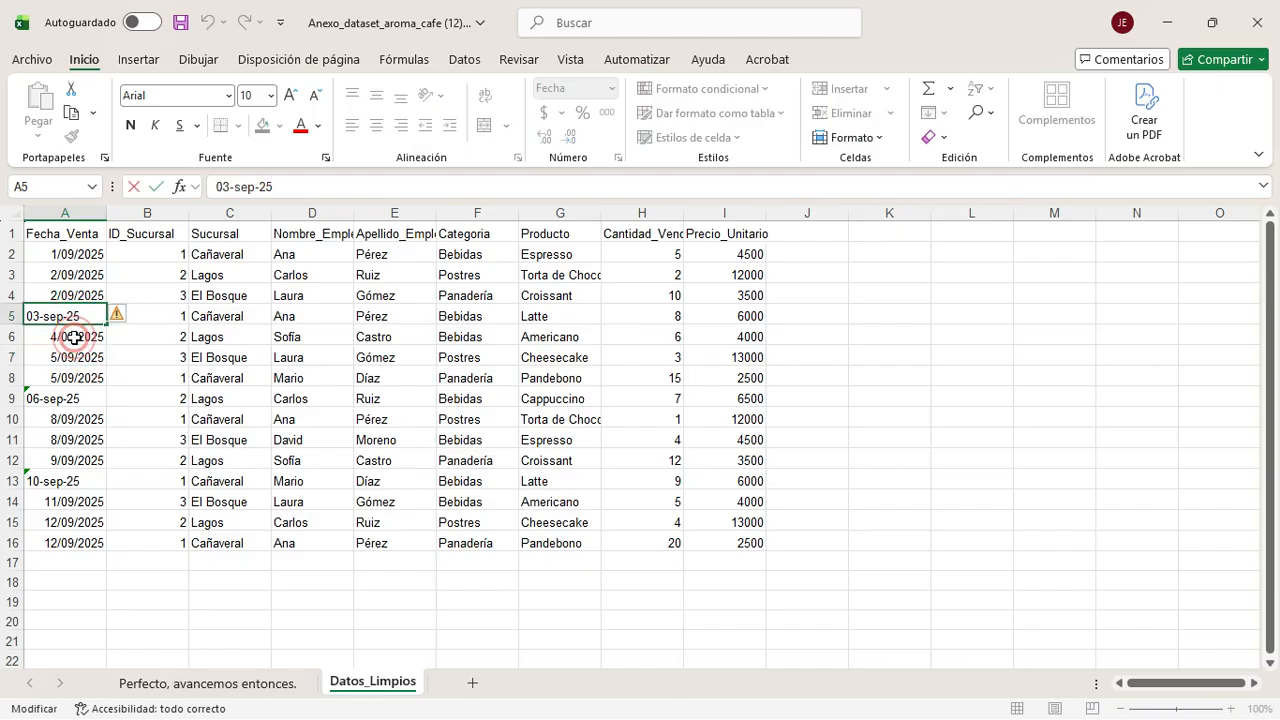
{"action": "left_click", "coordinate": [80, 337]}
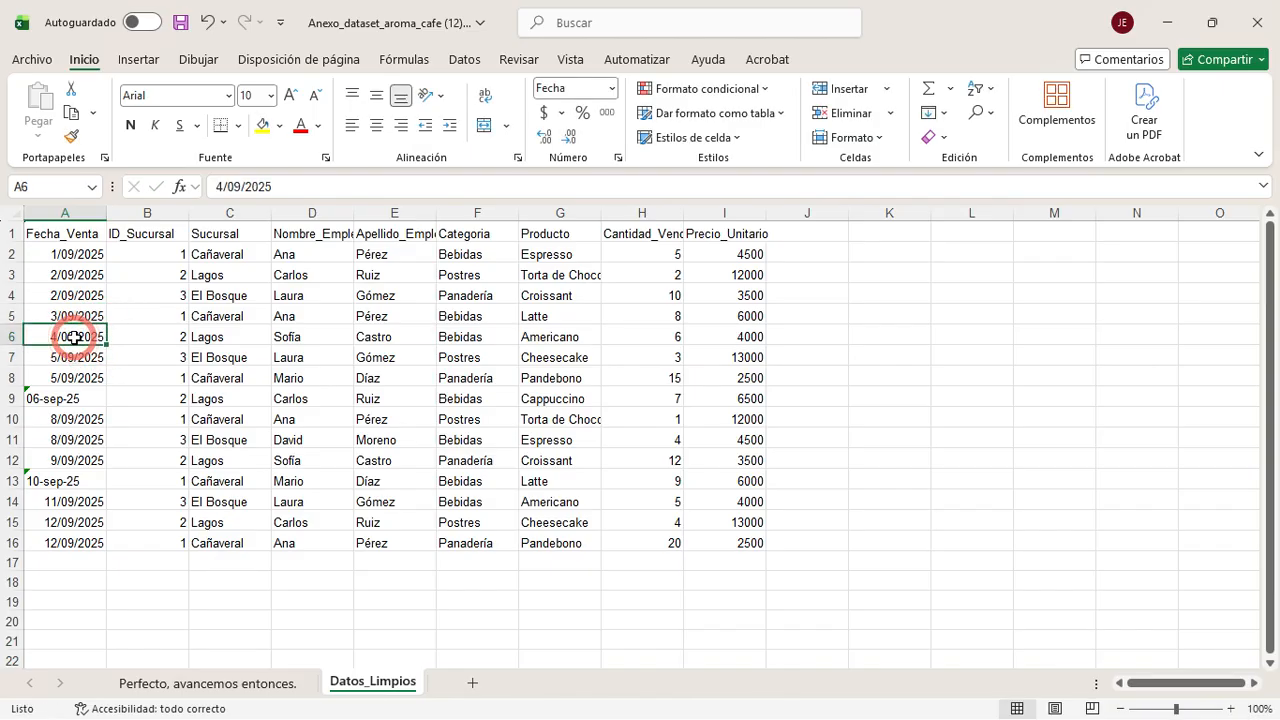
{"action": "double_click", "coordinate": [70, 399]}
{"action": "left_click", "coordinate": [70, 352]}
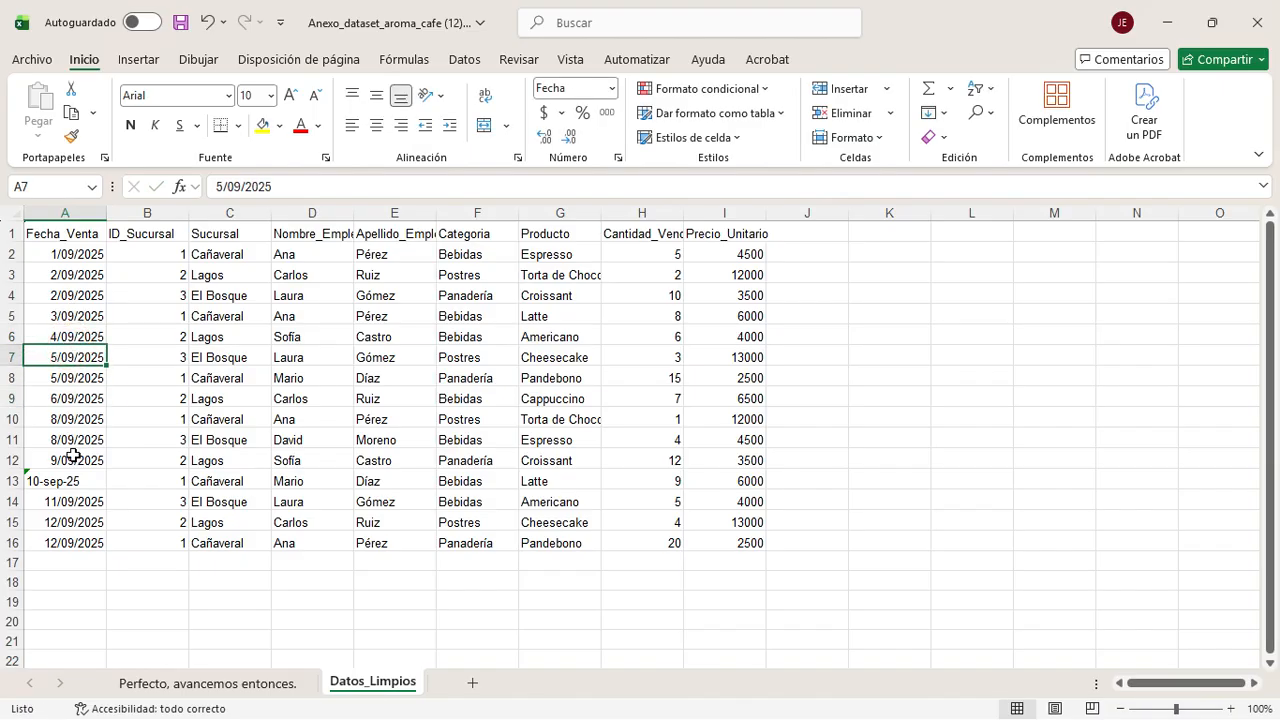
{"action": "double_click", "coordinate": [60, 487]}
{"action": "double_click", "coordinate": [61, 473]}
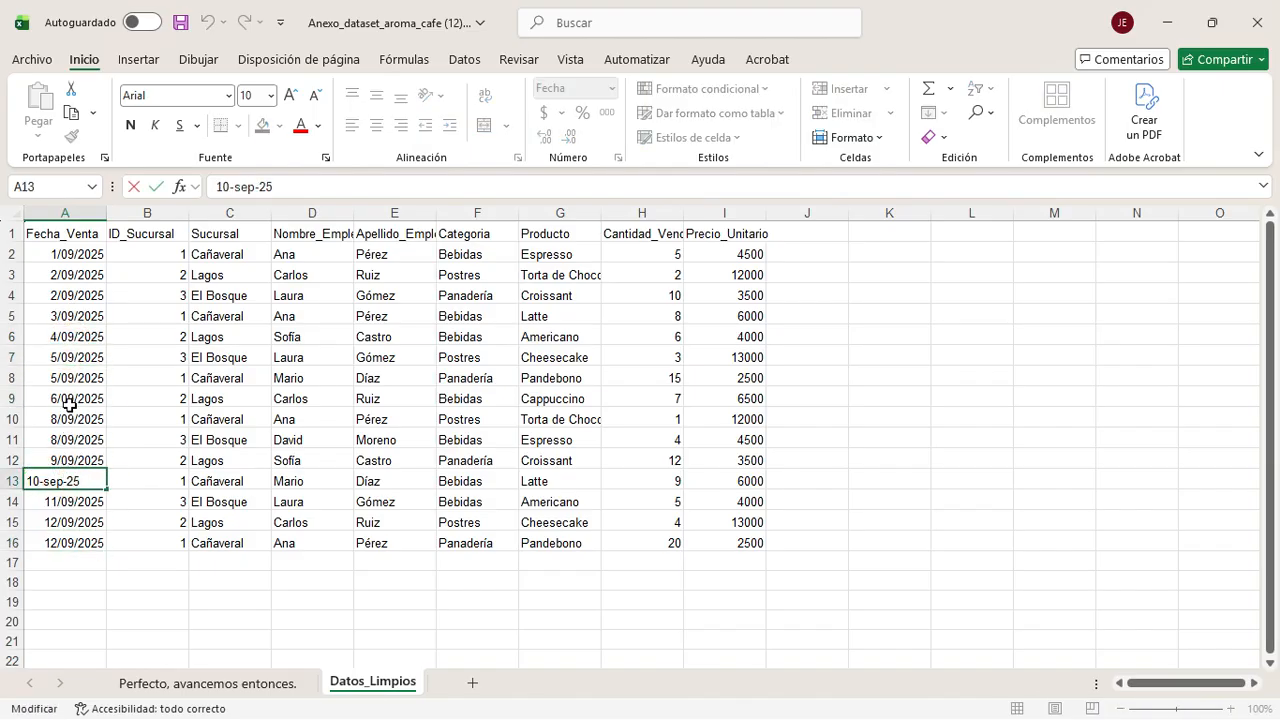
{"action": "left_click", "coordinate": [69, 404]}
Step: Review the Fecha_Venta dates in A2 to A16 and the separate Nombre_Empleado and Apellido_Empleado columns
{"action": "left_click", "coordinate": [78, 260]}
{"action": "left_click_drag", "start_coordinate": [78, 260], "coordinate": [86, 540]}
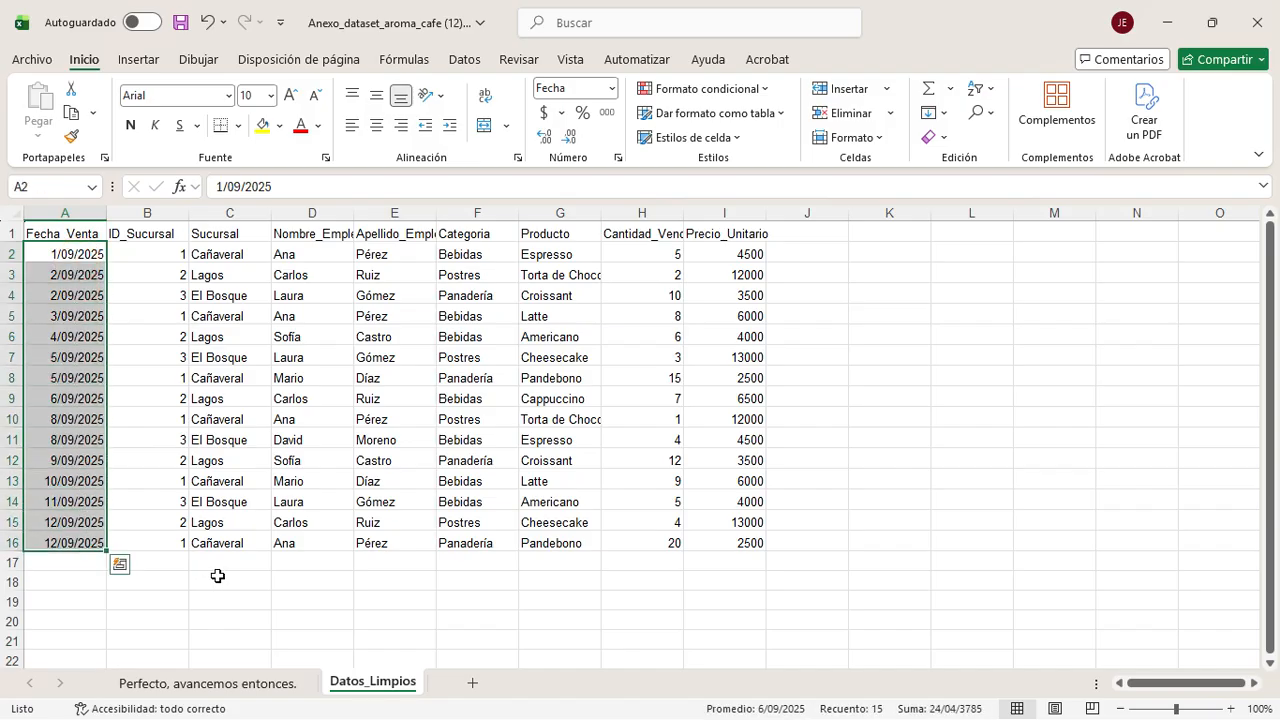
{"action": "left_click", "coordinate": [160, 445]}
{"action": "left_click_drag", "start_coordinate": [70, 255], "coordinate": [57, 548]}
{"action": "left_click", "coordinate": [288, 378]}
{"action": "left_click", "coordinate": [334, 212]}
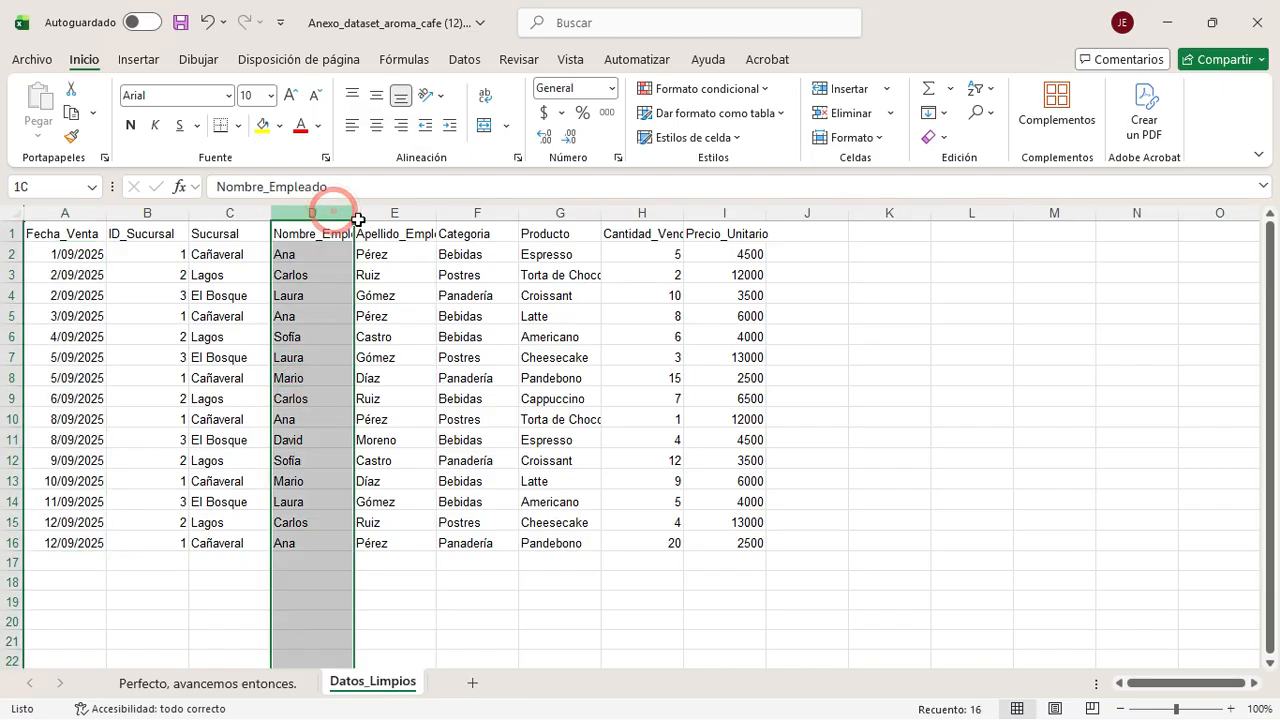
{"action": "left_click_drag", "start_coordinate": [358, 219], "coordinate": [397, 222]}
{"action": "left_click", "coordinate": [310, 269]}
{"action": "left_click", "coordinate": [332, 240]}
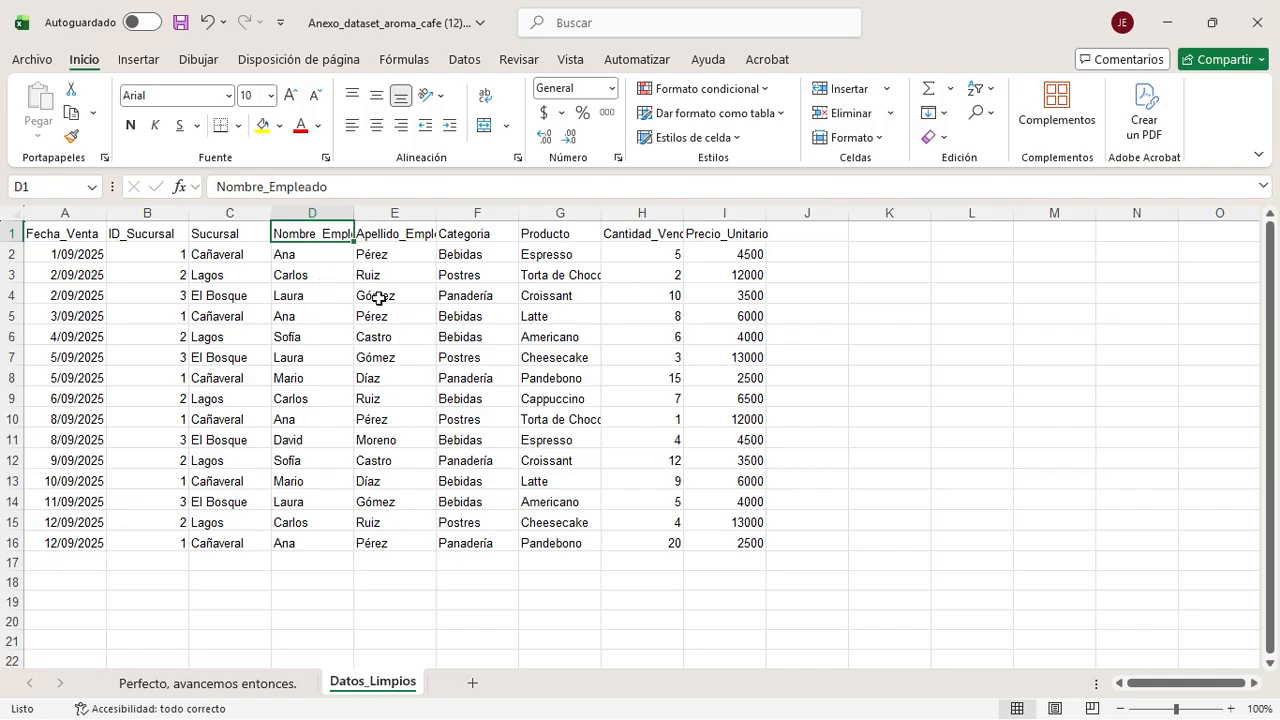
Step: Insert a blank column between Apellido_Empleado and Categoria, covering the dataset rows 1 to 16
{"action": "left_click", "coordinate": [491, 215]}
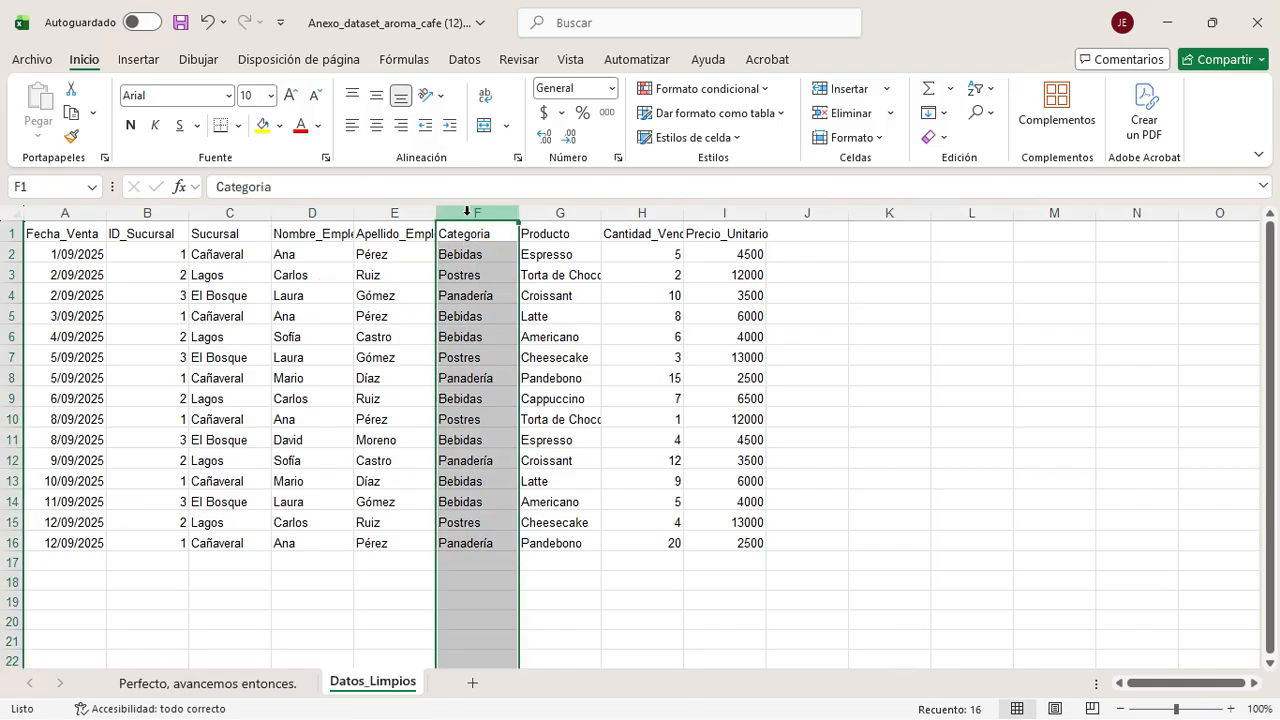
{"action": "left_click", "coordinate": [466, 211]}
{"action": "left_click", "coordinate": [470, 210]}
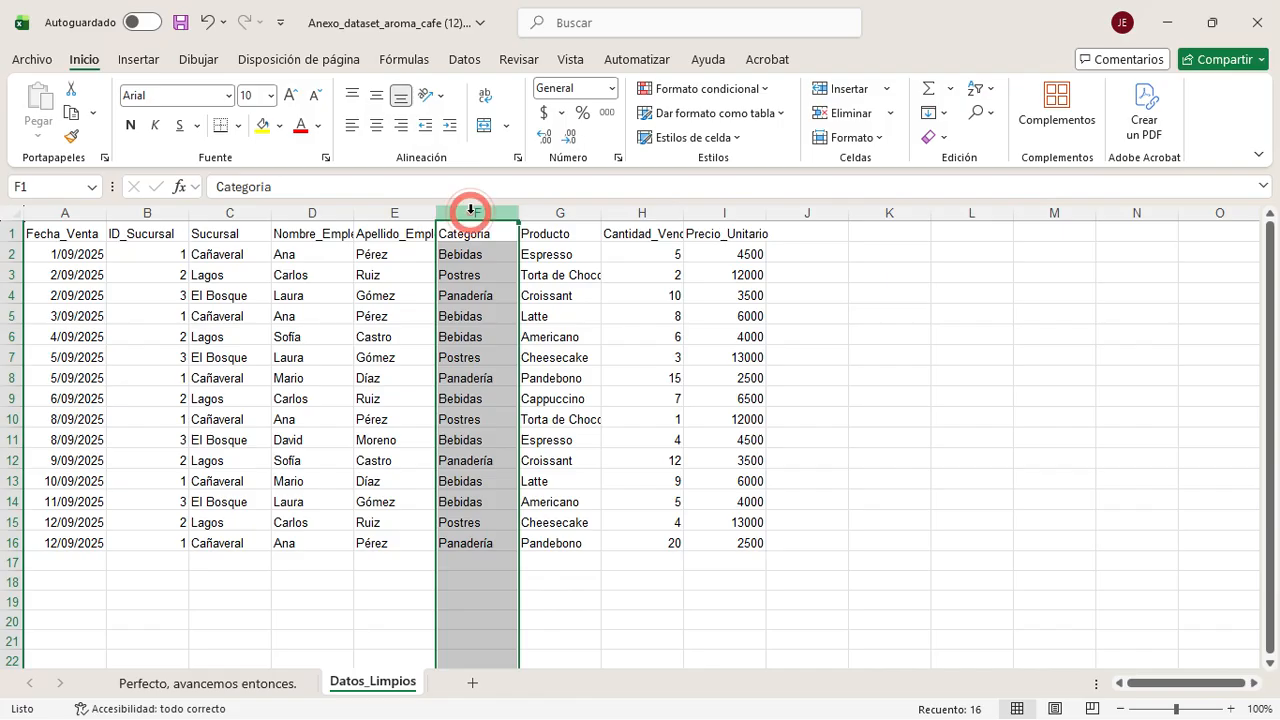
{"action": "right_click", "coordinate": [470, 210]}
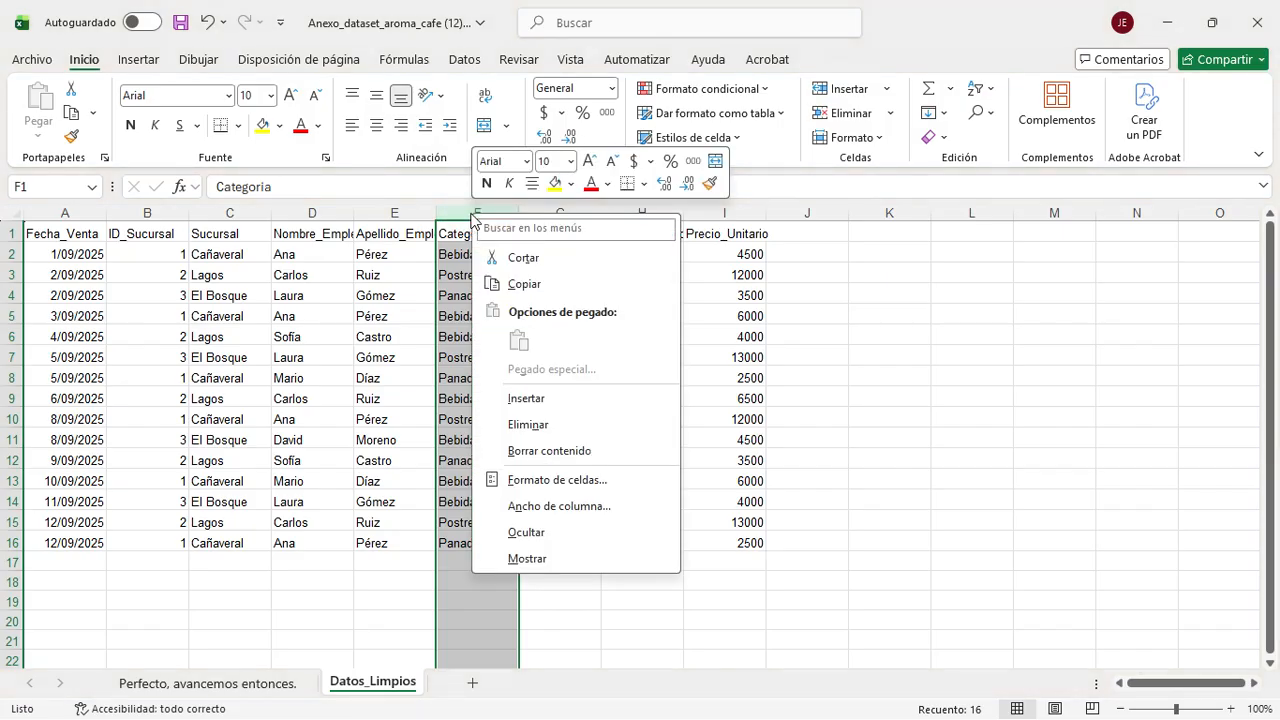
{"action": "left_click", "coordinate": [545, 399]}
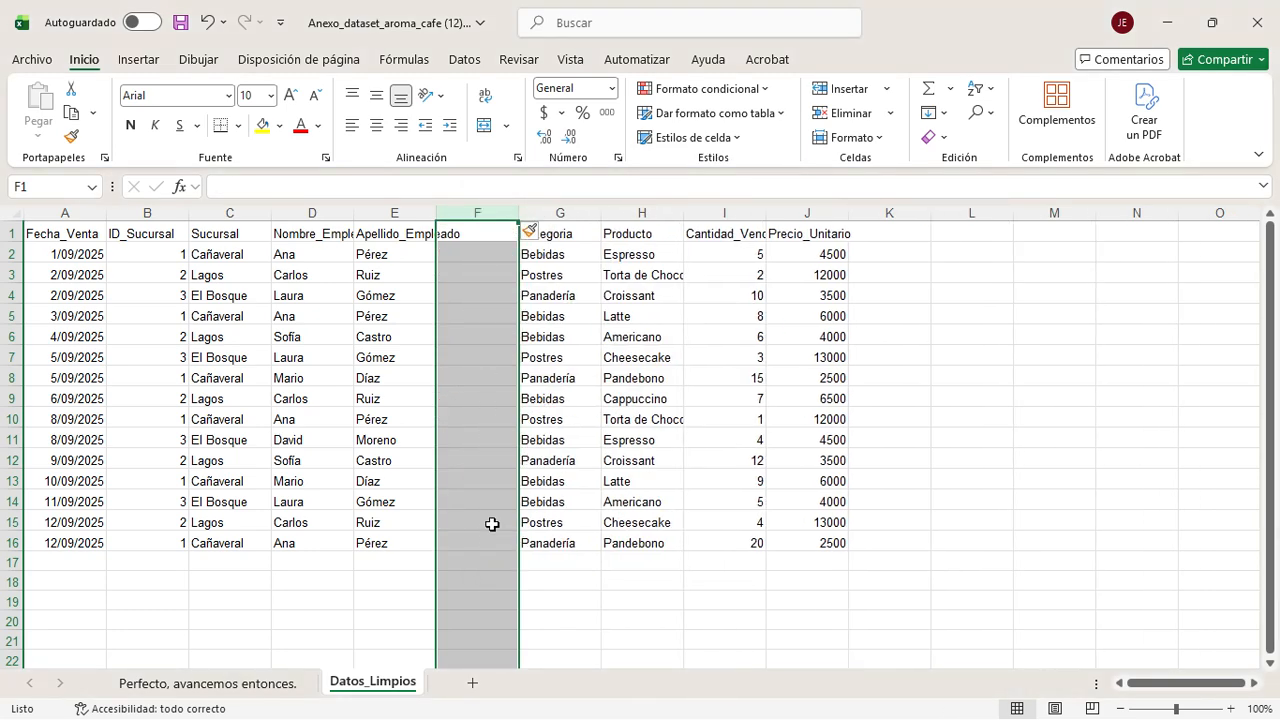
{"action": "left_click", "coordinate": [477, 556]}
{"action": "left_click_drag", "start_coordinate": [470, 228], "coordinate": [493, 540]}
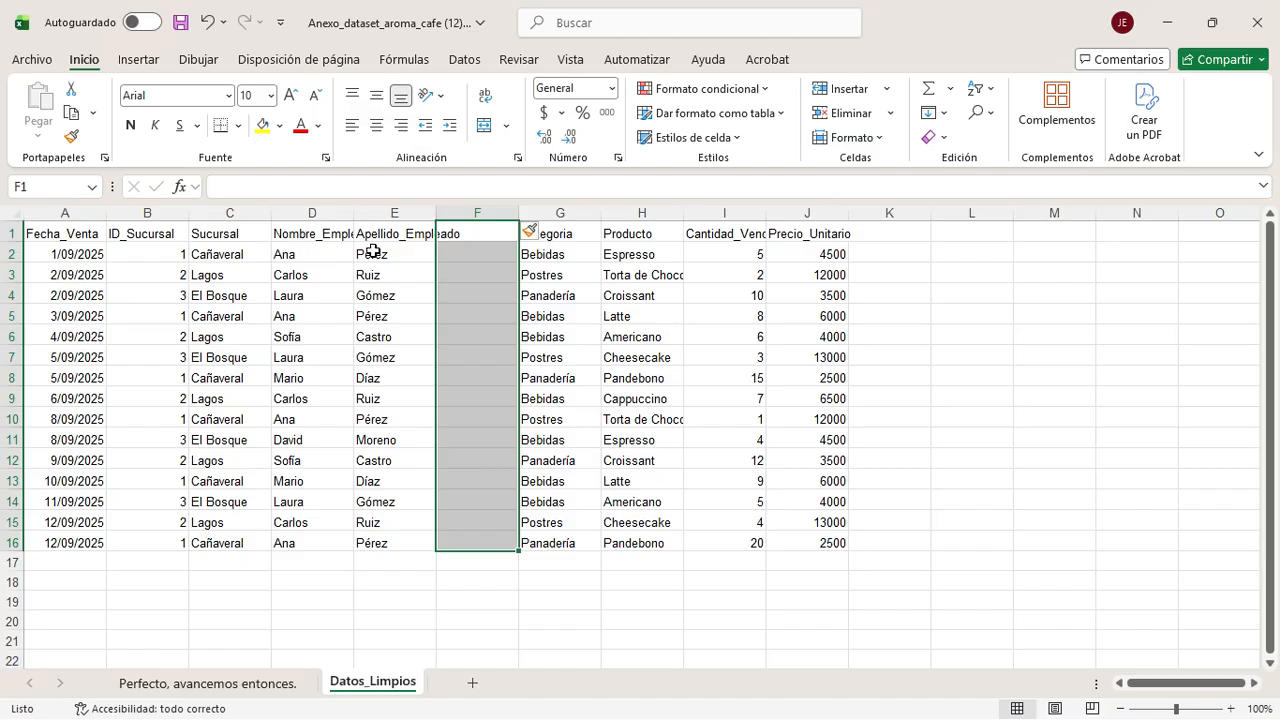
Step: Enter Nombre_Completo_Empleado as the header of the blank column in cell F1
{"action": "left_click", "coordinate": [500, 251]}
{"action": "left_click", "coordinate": [485, 232]}
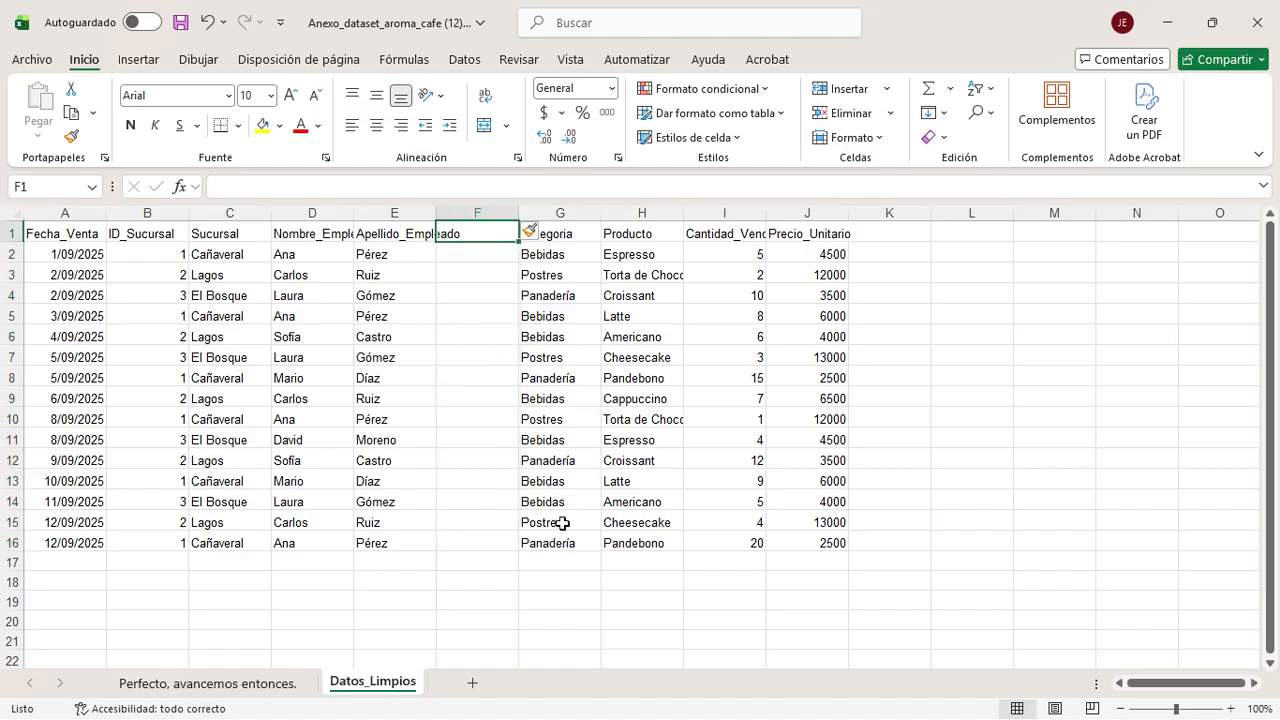
{"action": "type", "text": "Nombr"}
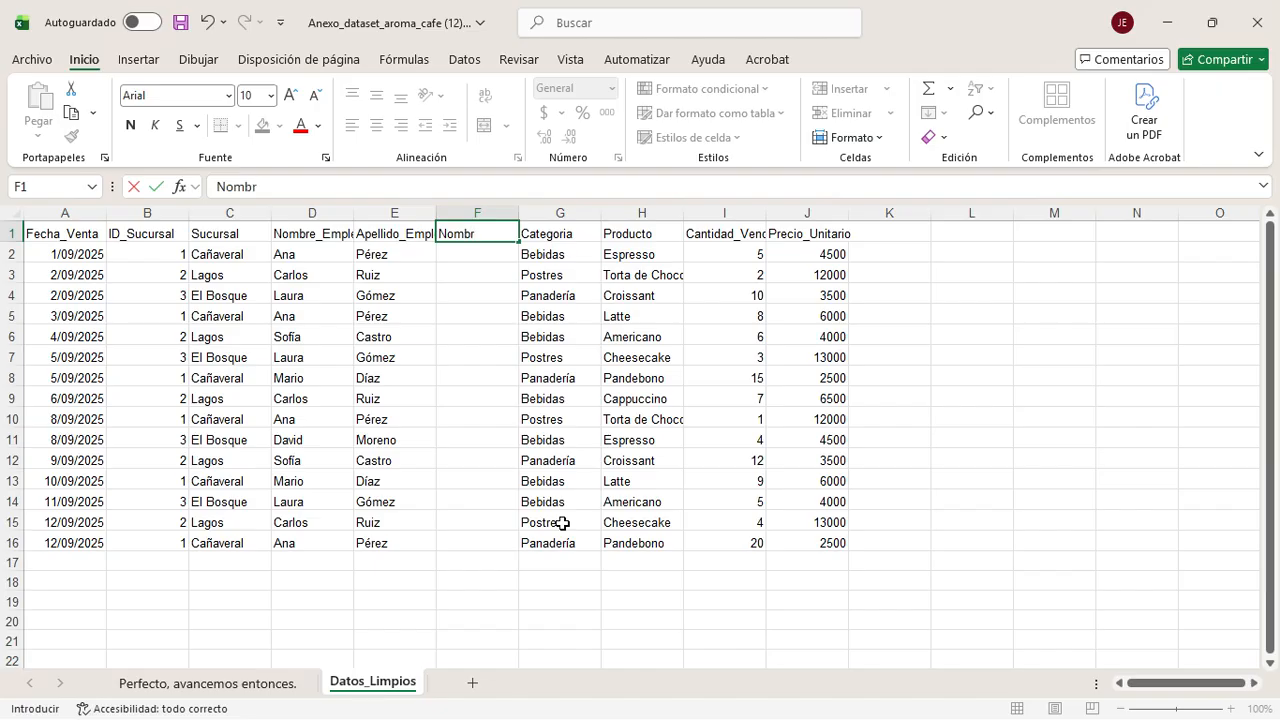
{"action": "type", "text": "e_COmpleto"}
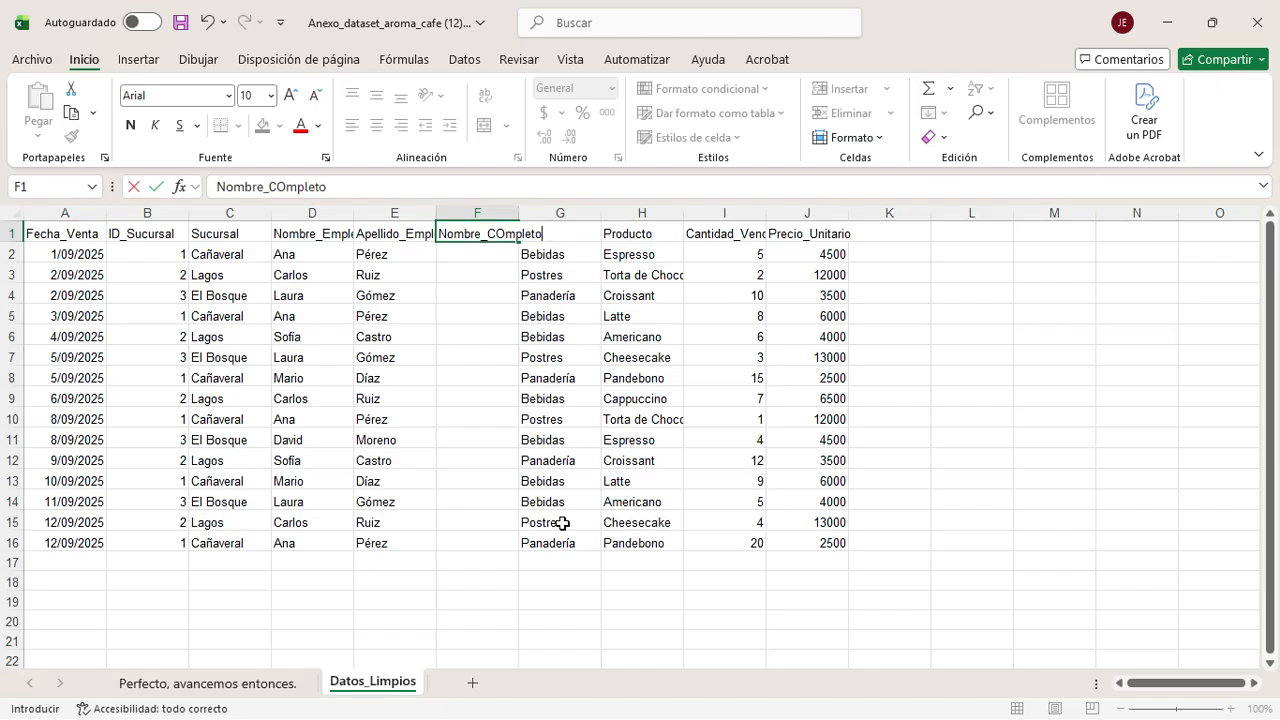
{"action": "key", "text": "BackSpace"}
{"action": "key", "text": "BackSpace"}
{"action": "key", "text": "BackSpace"}
{"action": "key", "text": "BackSpace"}
{"action": "key", "text": "BackSpace"}
{"action": "key", "text": "BackSpace"}
{"action": "key", "text": "BackSpace"}
{"action": "key", "text": "BackSpace"}
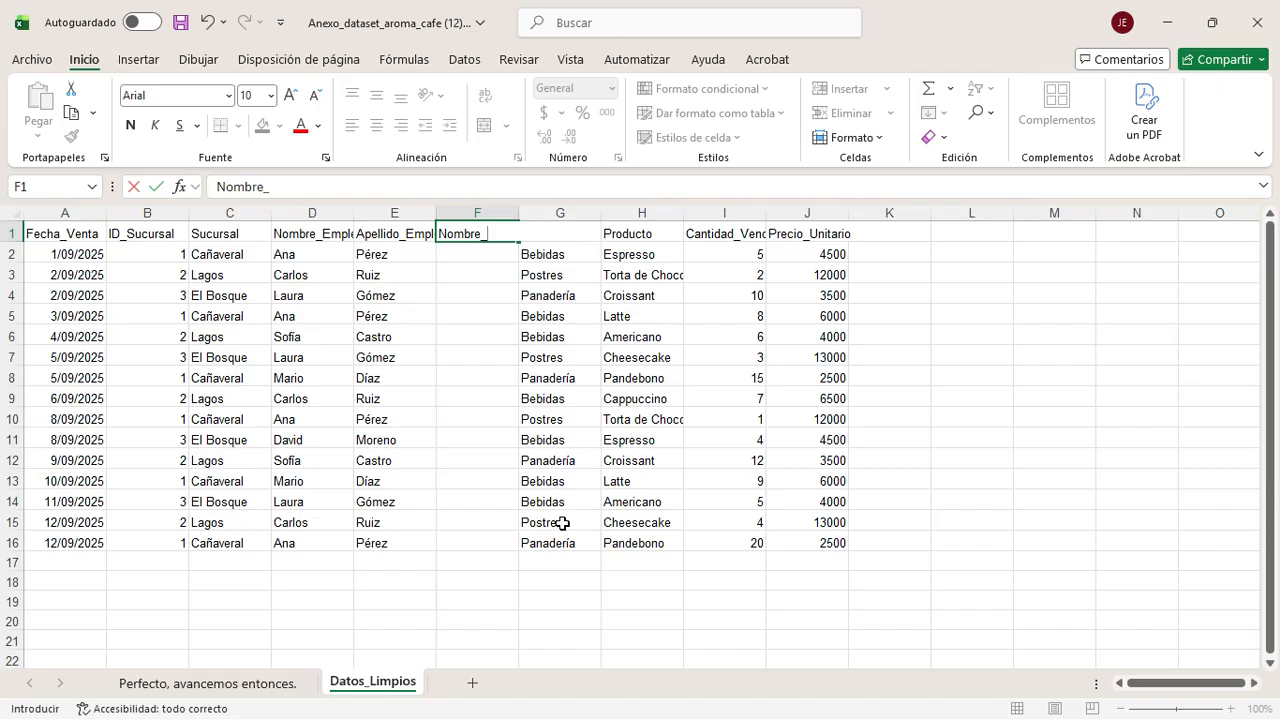
{"action": "type", "text": "Completo_Empleado"}
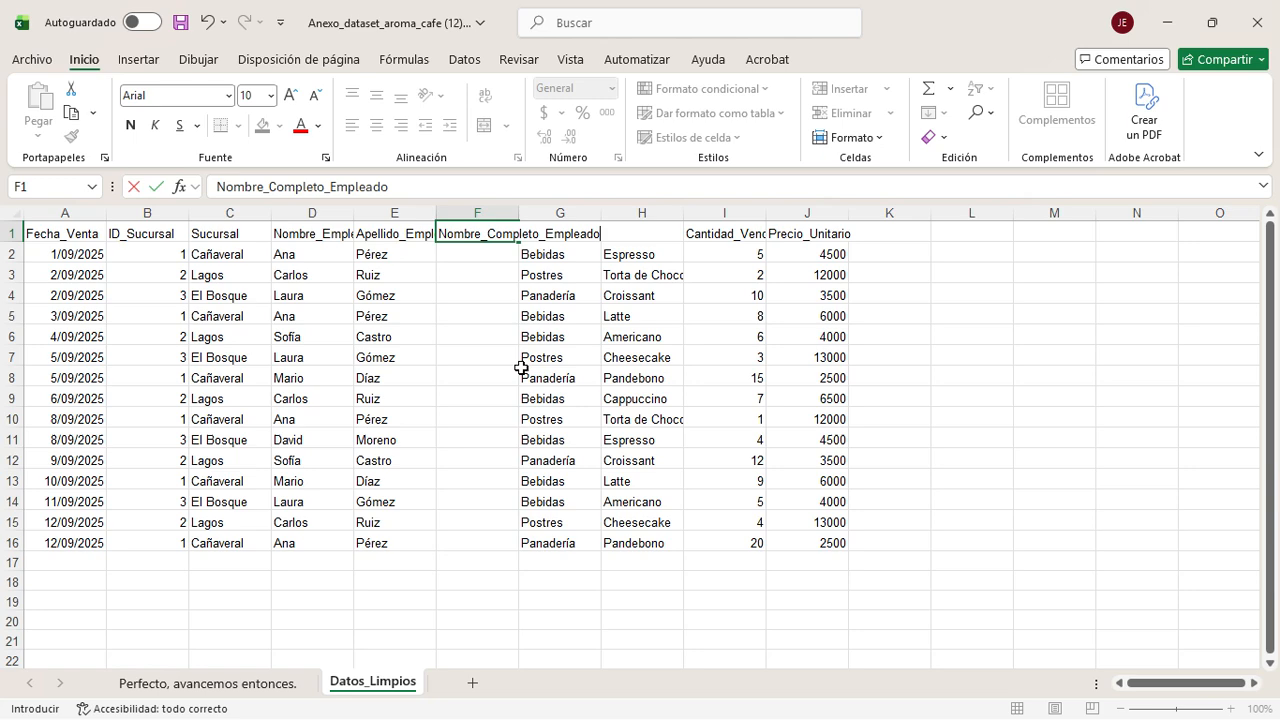
{"action": "left_click", "coordinate": [464, 350]}
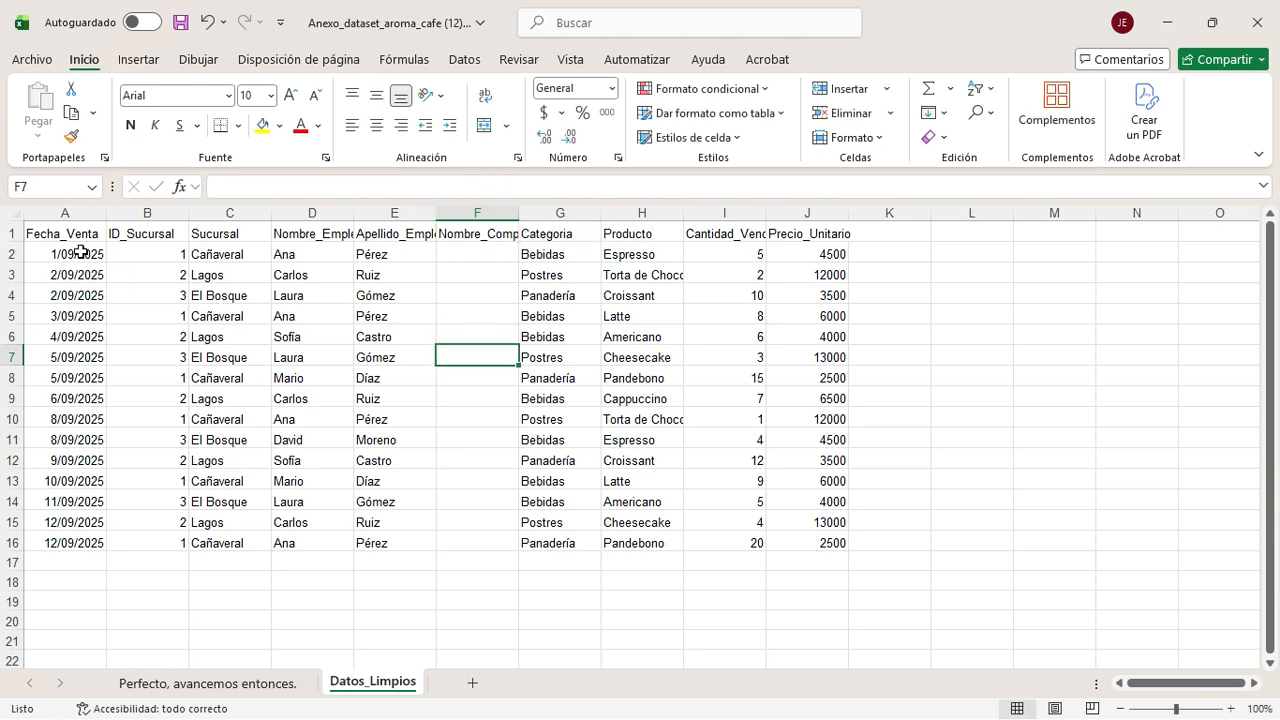
Step: Join first name and surname in F2 with the formula =D2&" "&E2 and fill it down to F16
{"action": "left_click", "coordinate": [472, 254]}
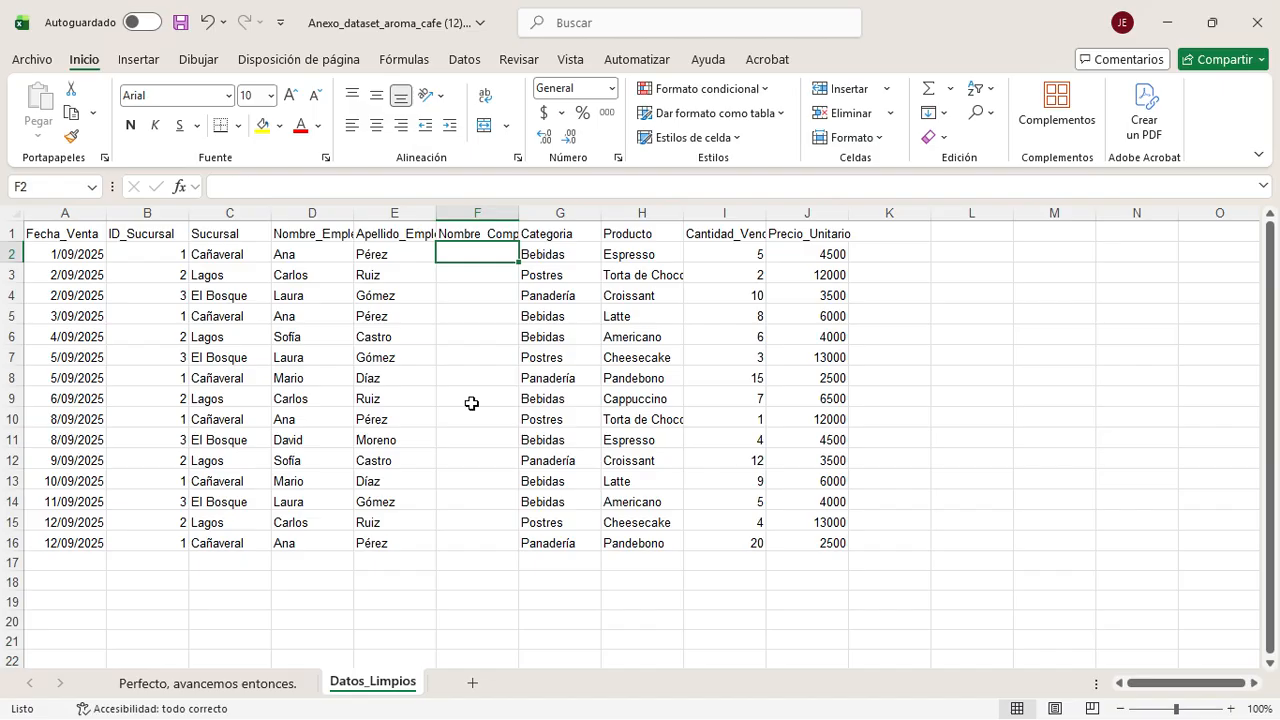
{"action": "type", "text": "="}
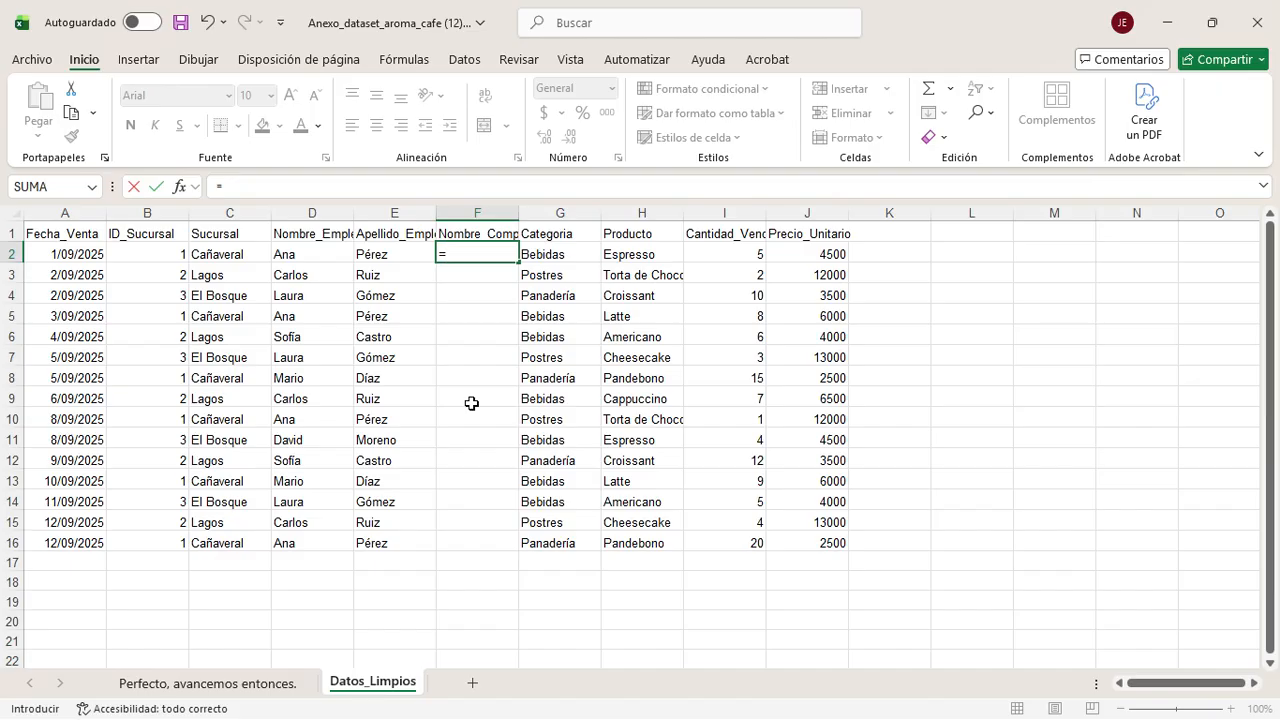
{"action": "type", "text": "D2&"}
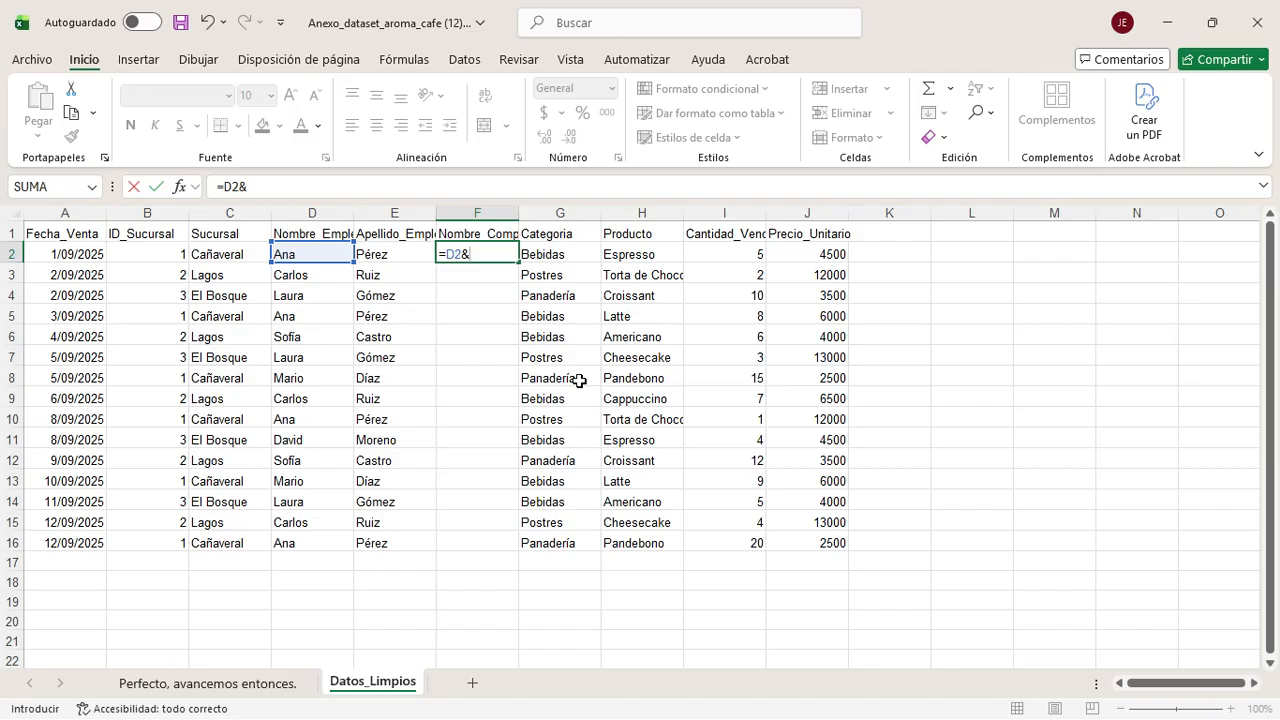
{"action": "type", "text": "\""}
{"action": "type", "text": "&"}
{"action": "type", "text": "E2"}
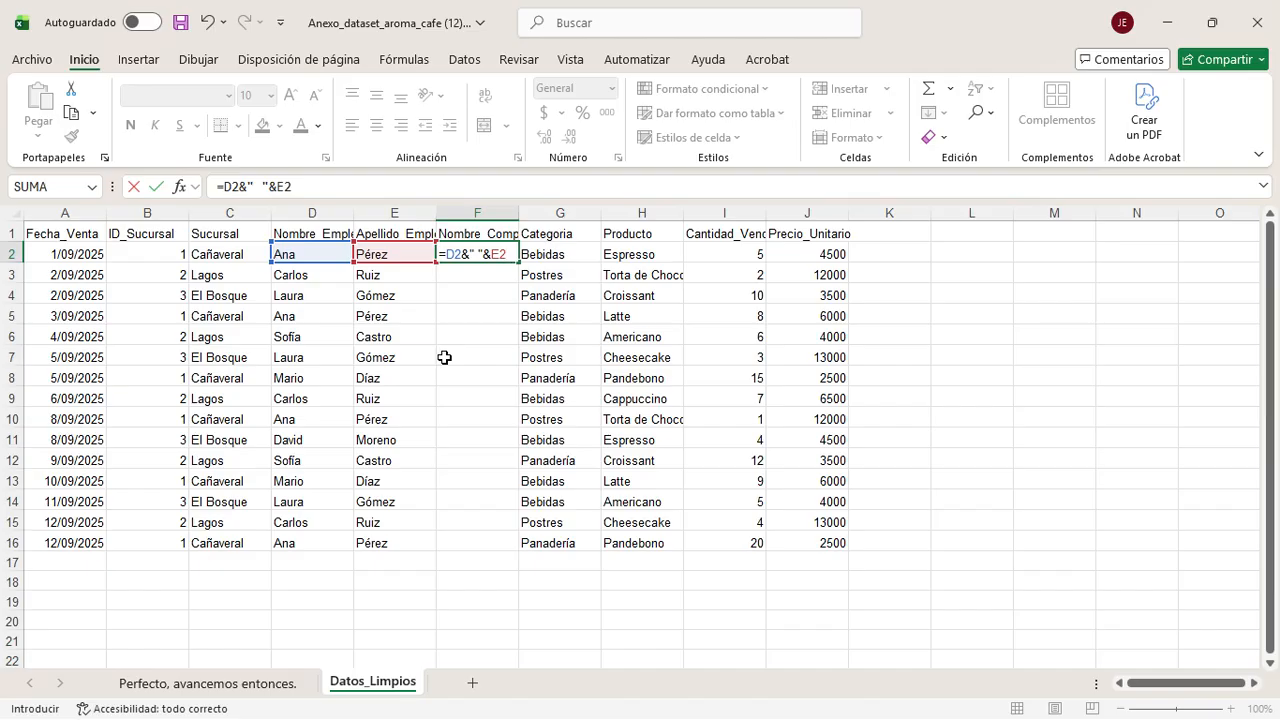
{"action": "key", "text": "Return"}
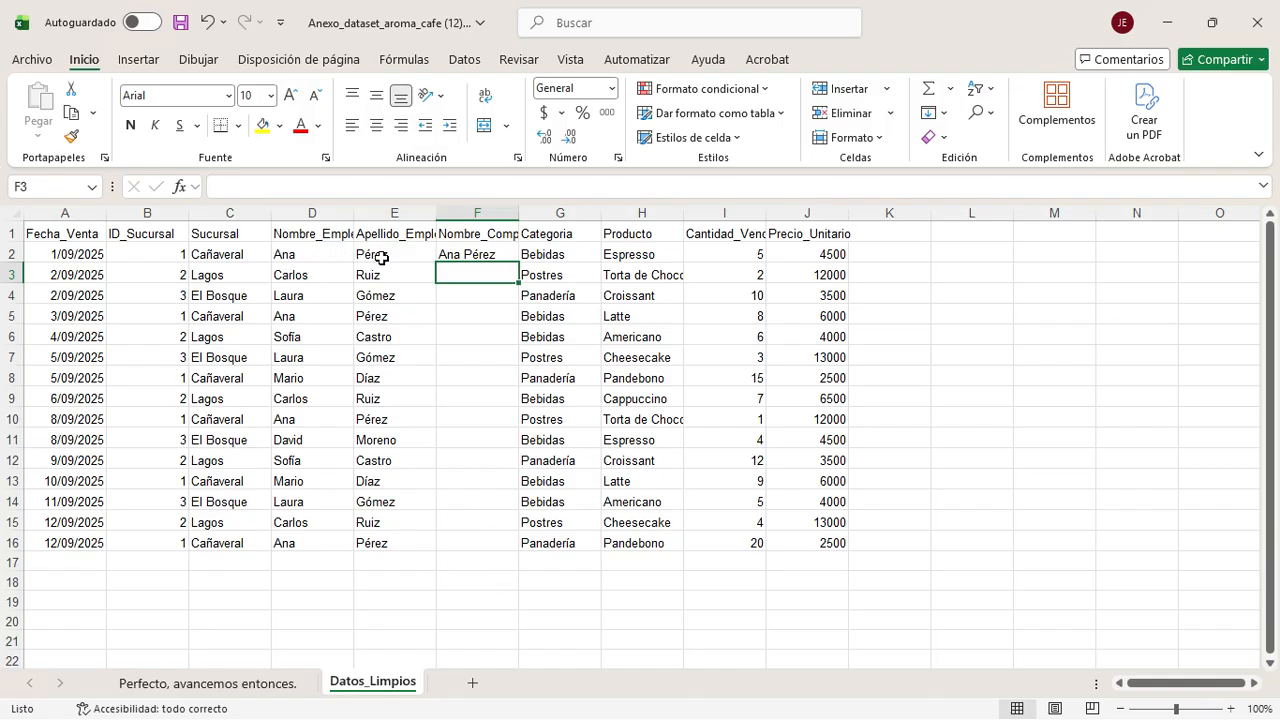
{"action": "left_click", "coordinate": [469, 255]}
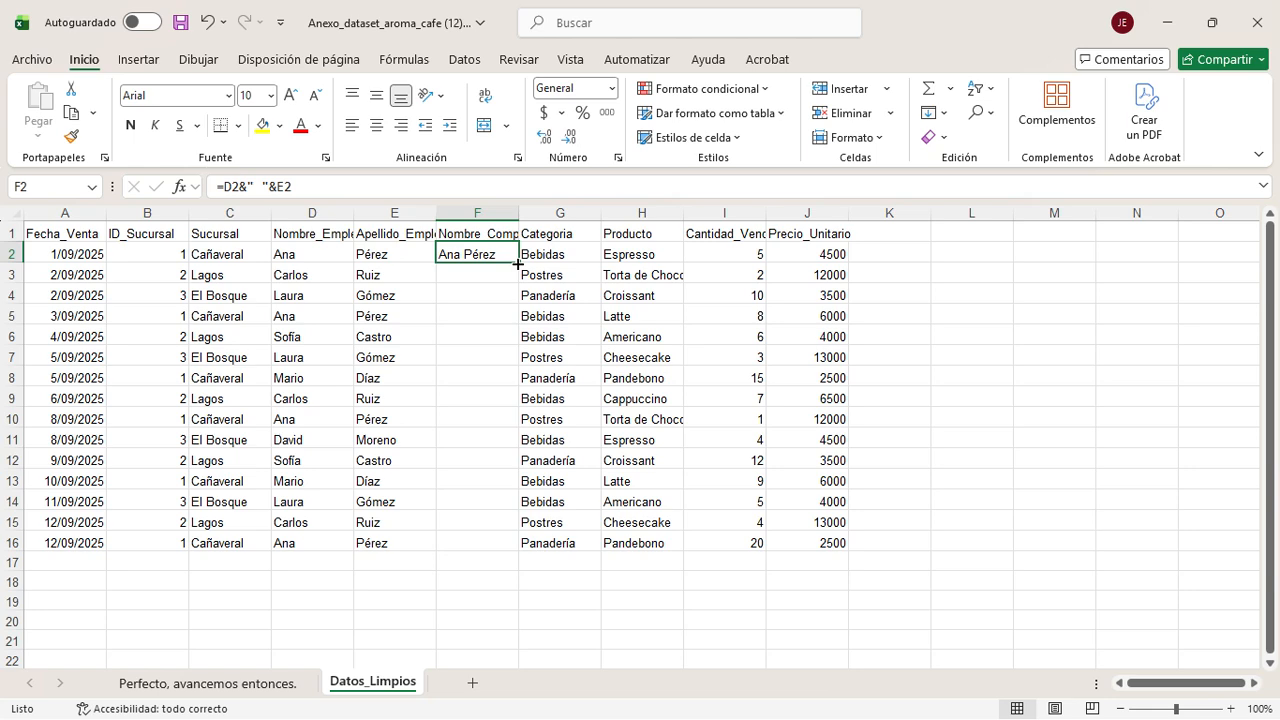
{"action": "left_click_drag", "start_coordinate": [518, 263], "coordinate": [509, 552]}
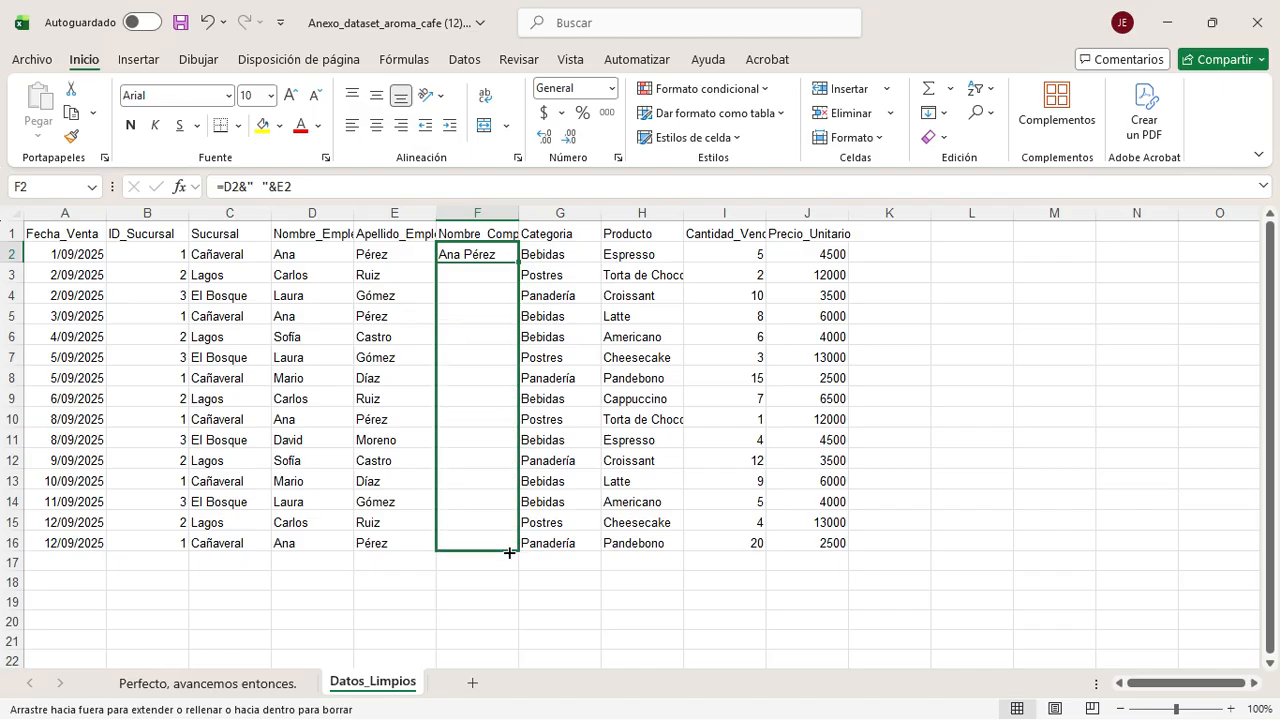
Step: Extend the employee full-name formula through the last data row, F16, and check the copied formula in F12
{"action": "left_click_drag", "start_coordinate": [509, 552], "coordinate": [508, 551]}
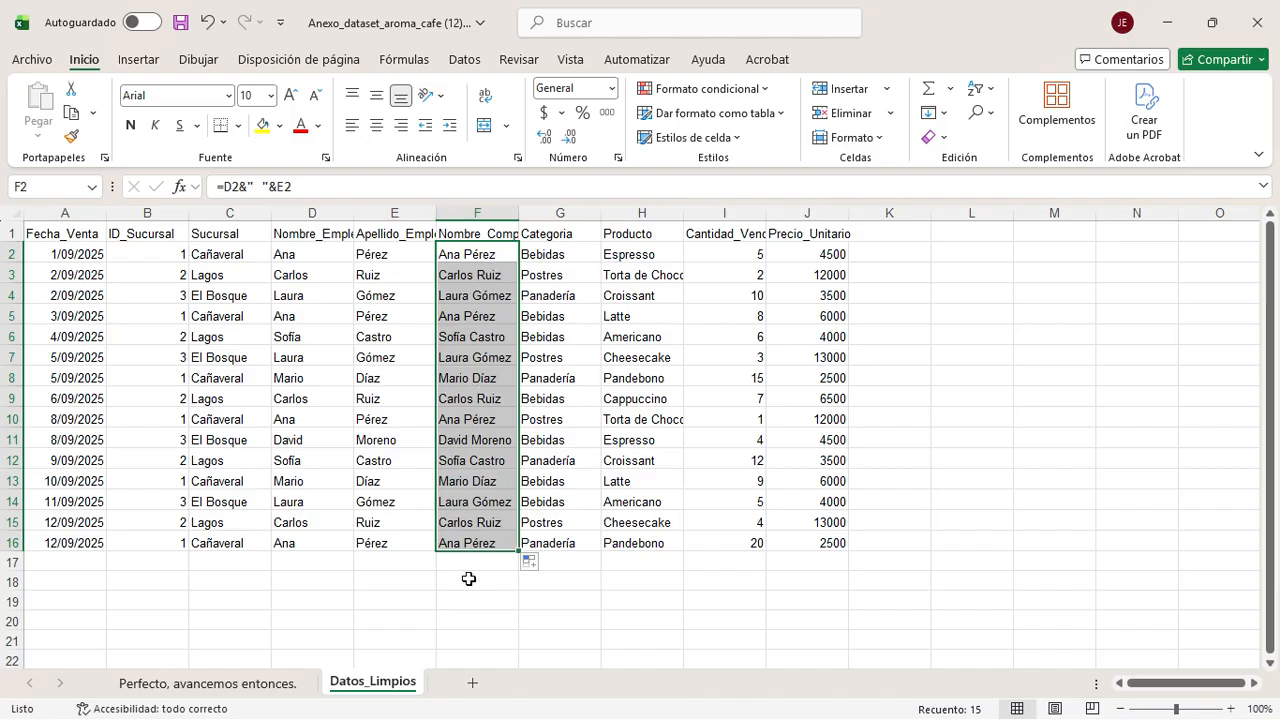
{"action": "left_click", "coordinate": [544, 358]}
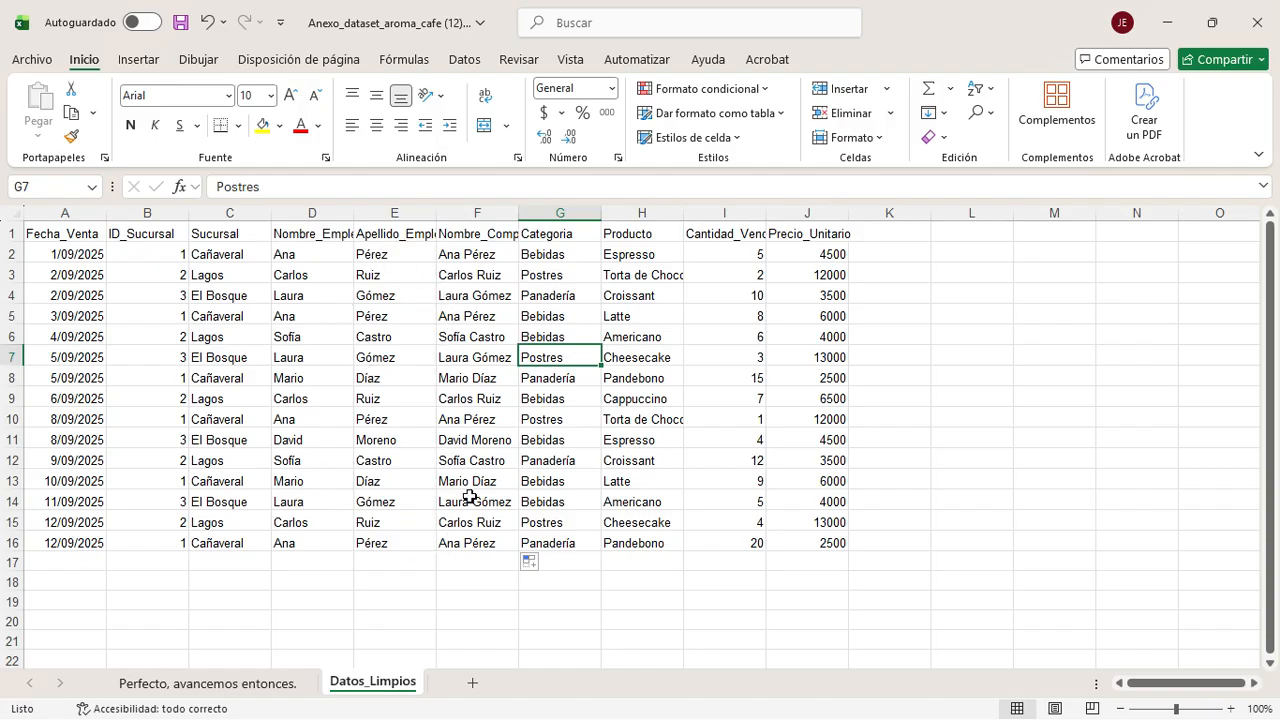
{"action": "left_click", "coordinate": [472, 458]}
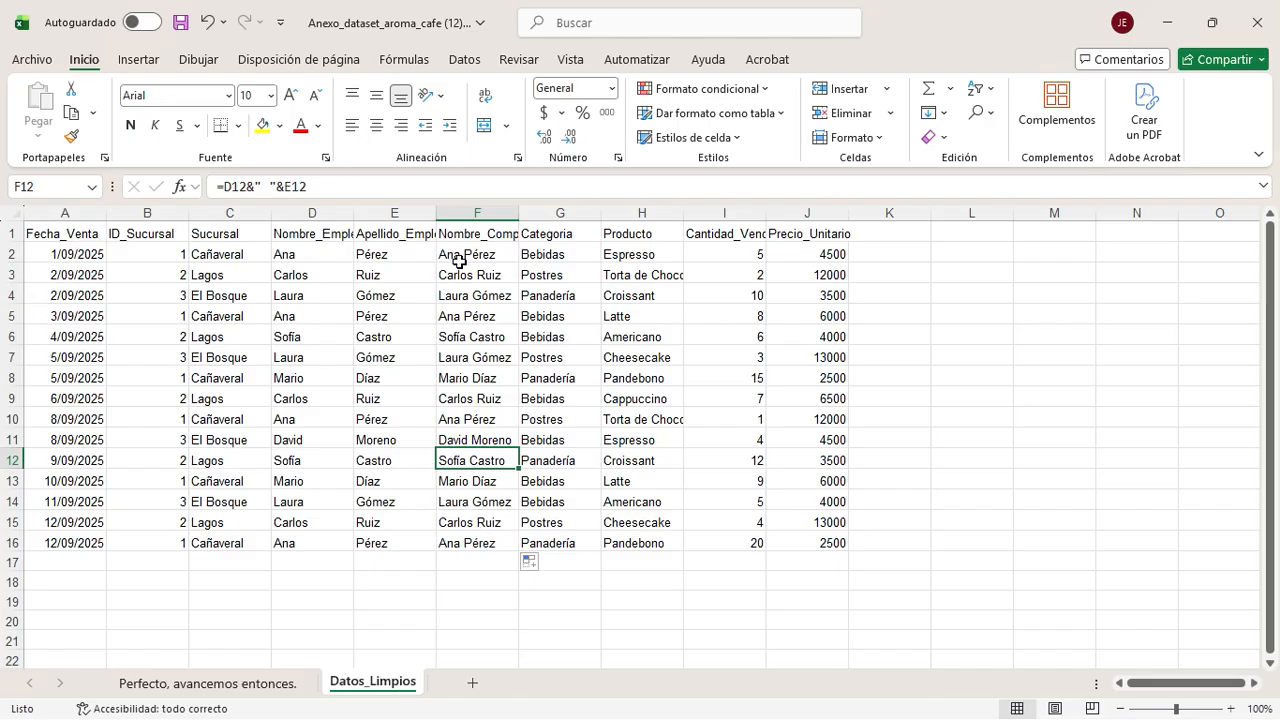
Step: Hide the separate Nombre_Empleado and Apellido_Empleado columns, D and E
{"action": "left_click_drag", "start_coordinate": [313, 213], "coordinate": [408, 226]}
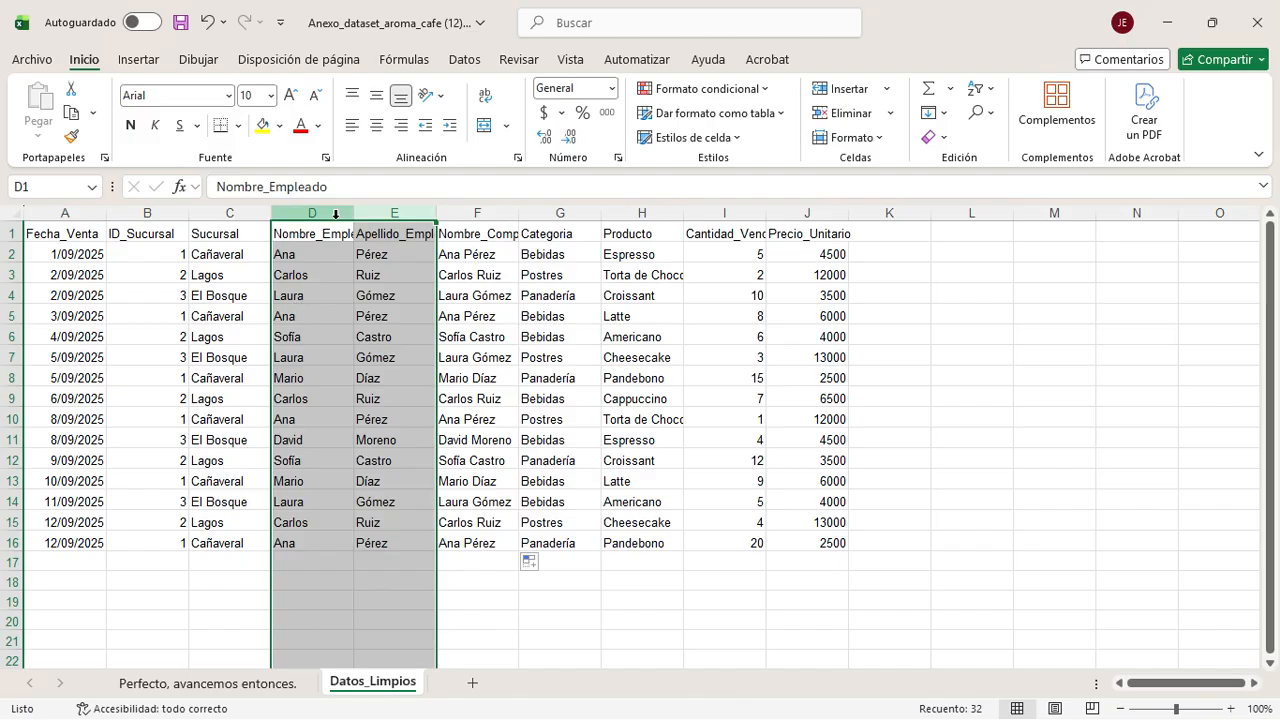
{"action": "right_click", "coordinate": [307, 251]}
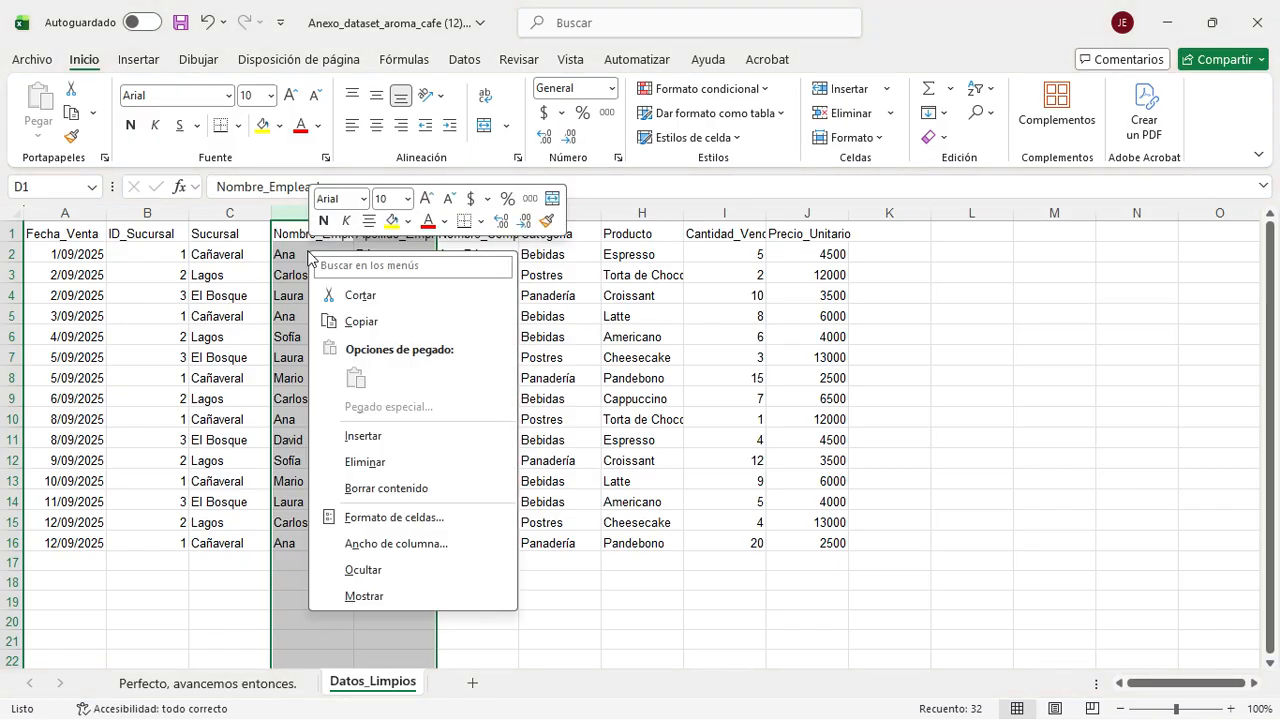
{"action": "left_click", "coordinate": [363, 570]}
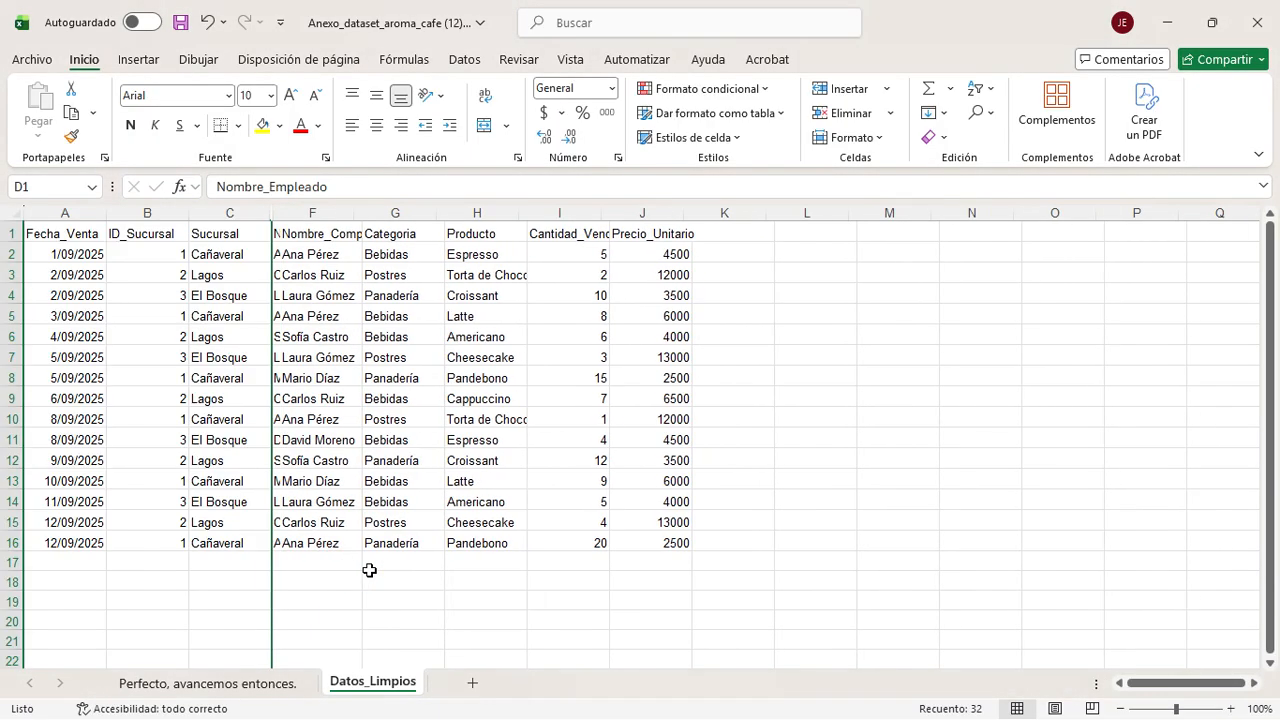
Step: Widen column F so the full Nombre_Completo_Empleado header fits
{"action": "left_click_drag", "start_coordinate": [358, 212], "coordinate": [456, 224]}
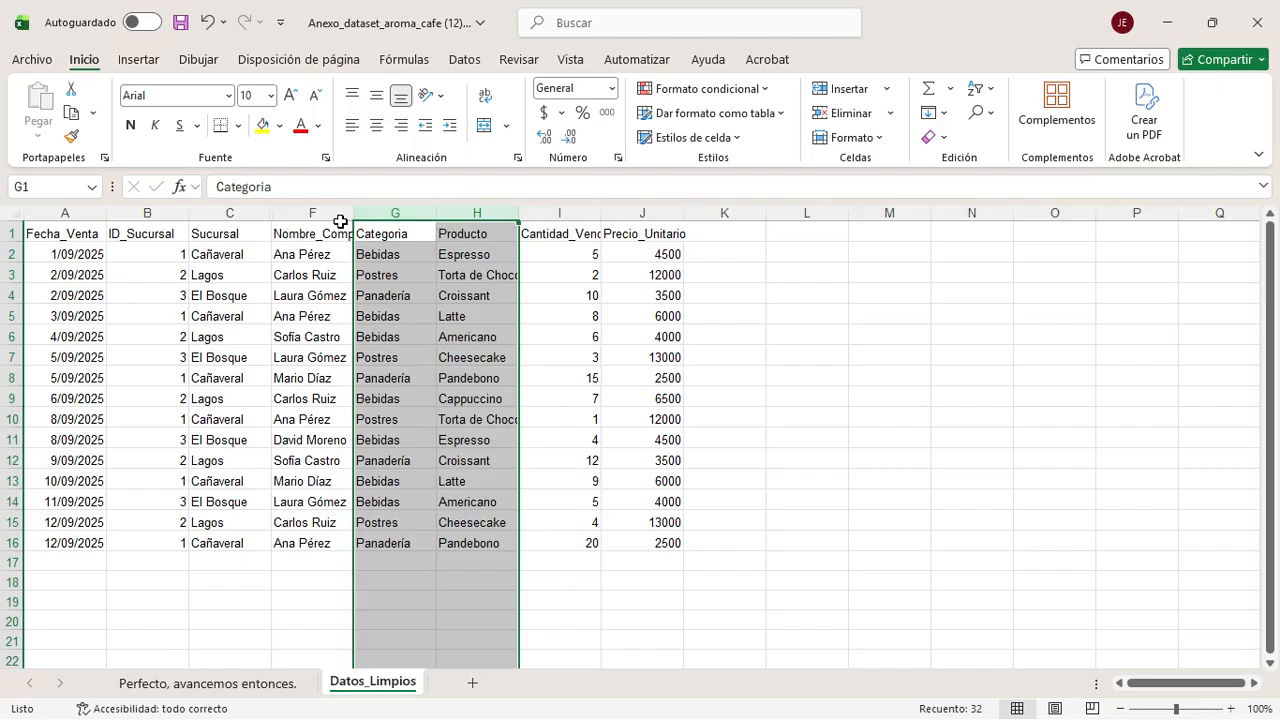
{"action": "left_click", "coordinate": [303, 257]}
{"action": "left_click_drag", "start_coordinate": [354, 213], "coordinate": [437, 217]}
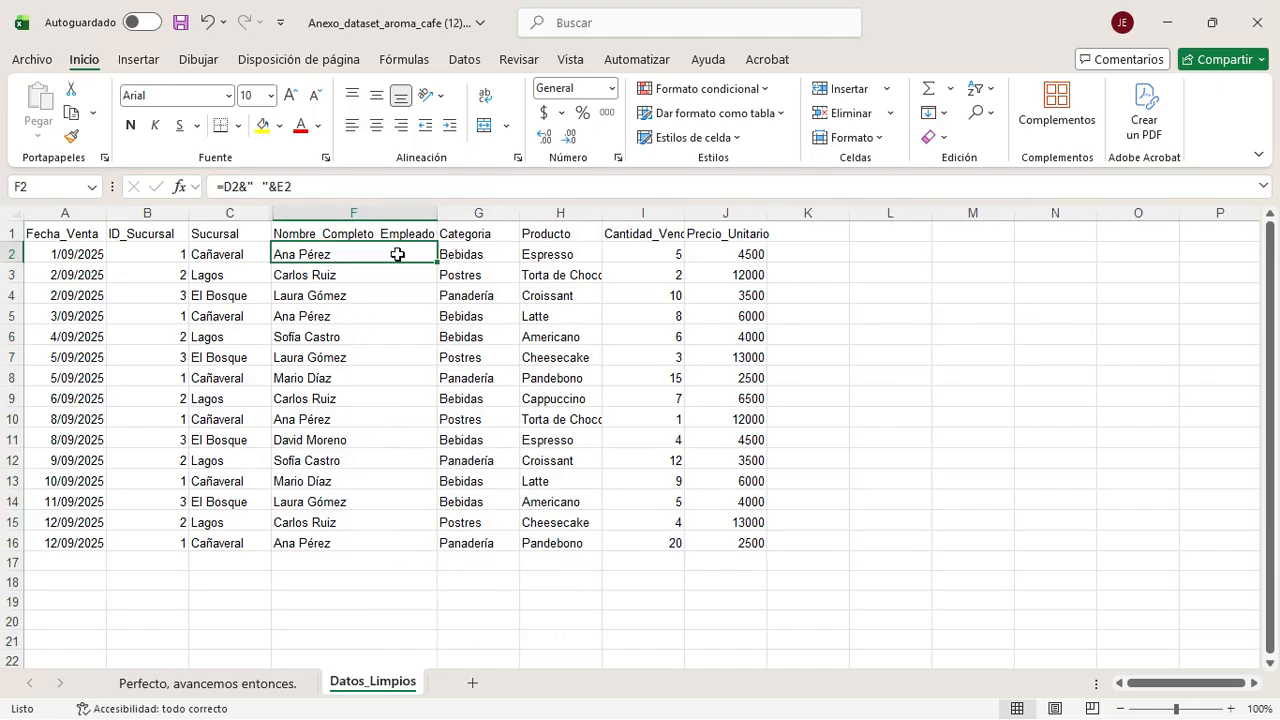
{"action": "left_click", "coordinate": [368, 563]}
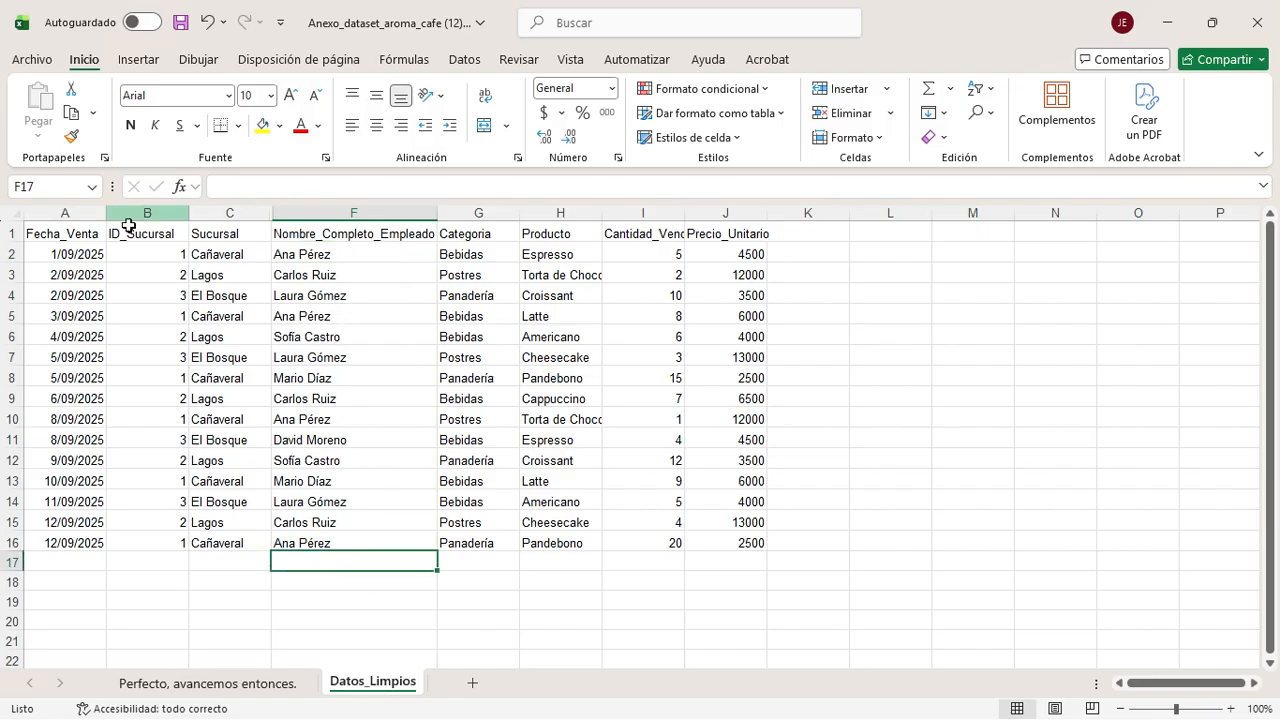
Step: Apply the Moneda number format to the Precio_Unitario values in J2:J16
{"action": "left_click", "coordinate": [662, 333]}
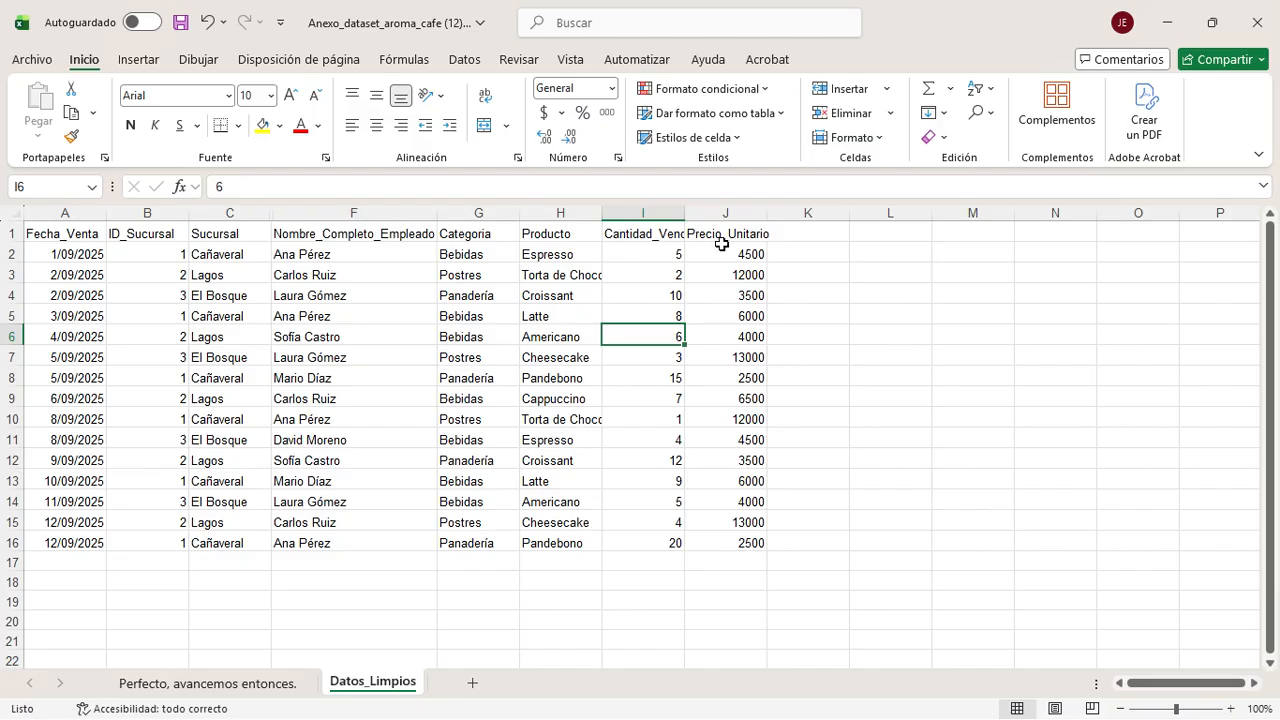
{"action": "left_click_drag", "start_coordinate": [720, 252], "coordinate": [750, 536]}
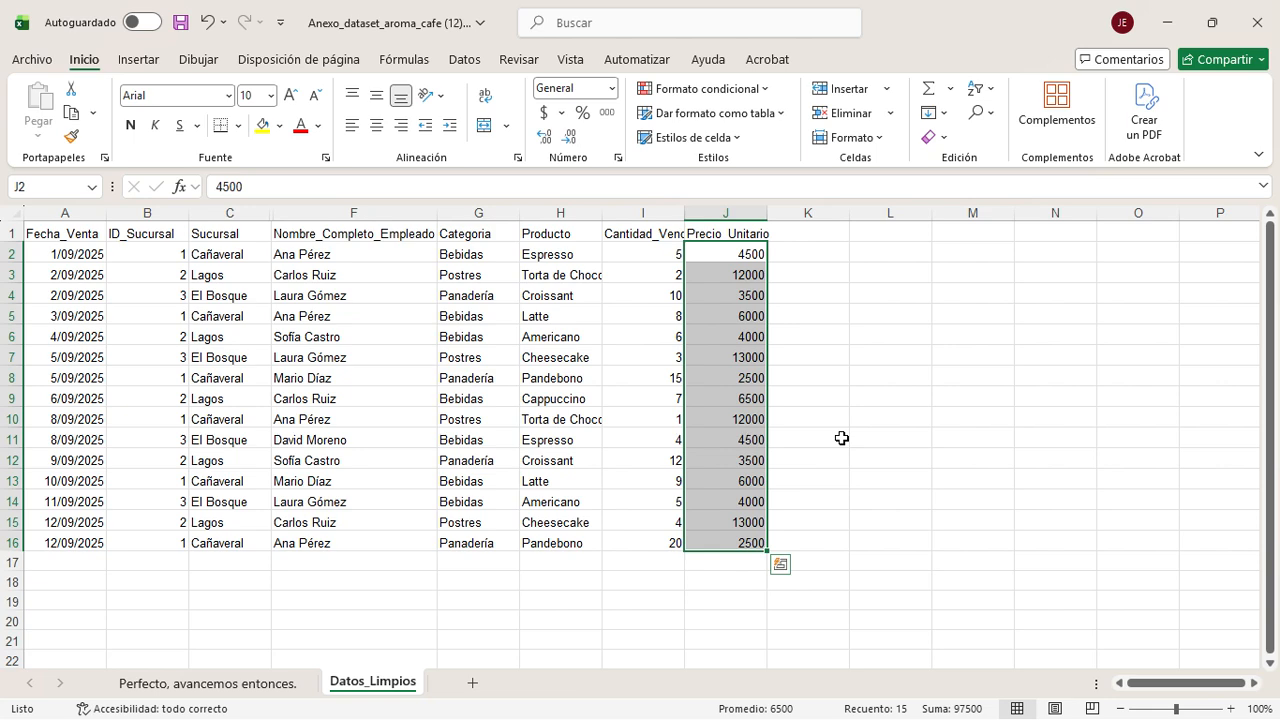
{"action": "left_click_drag", "start_coordinate": [712, 252], "coordinate": [731, 557]}
{"action": "right_click", "coordinate": [703, 335]}
{"action": "left_click", "coordinate": [796, 565]}
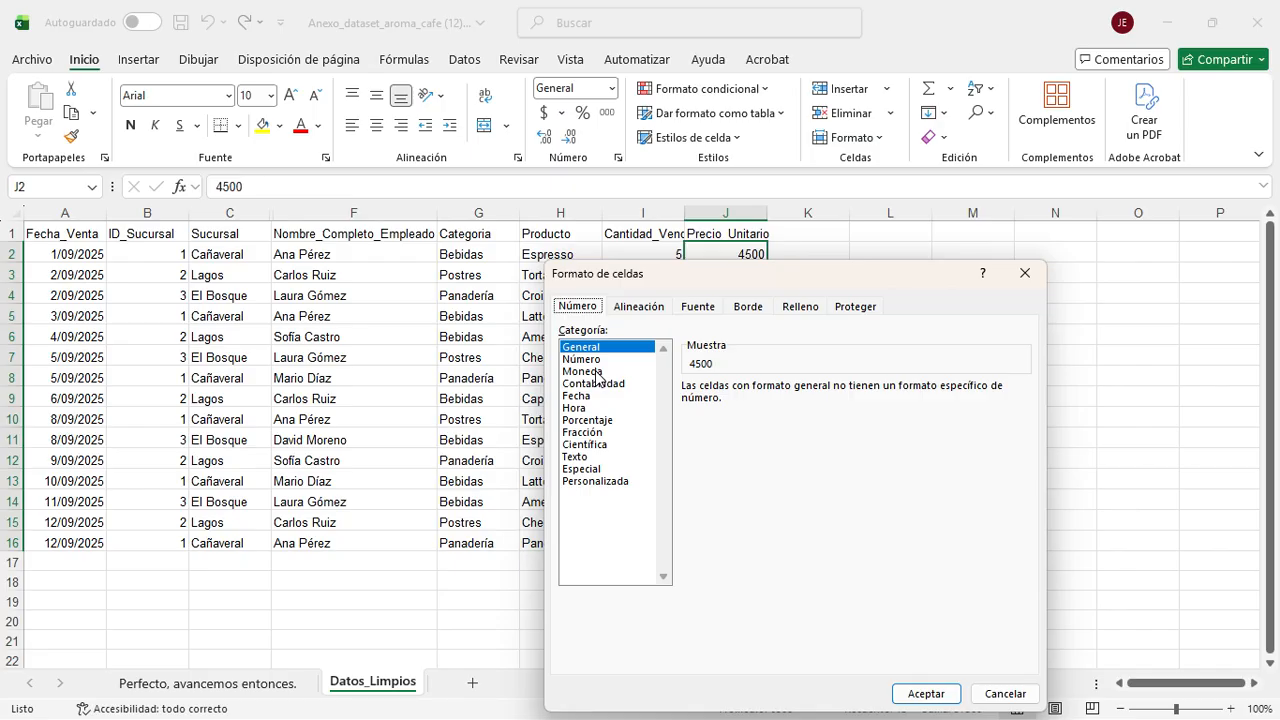
{"action": "left_click", "coordinate": [1022, 275]}
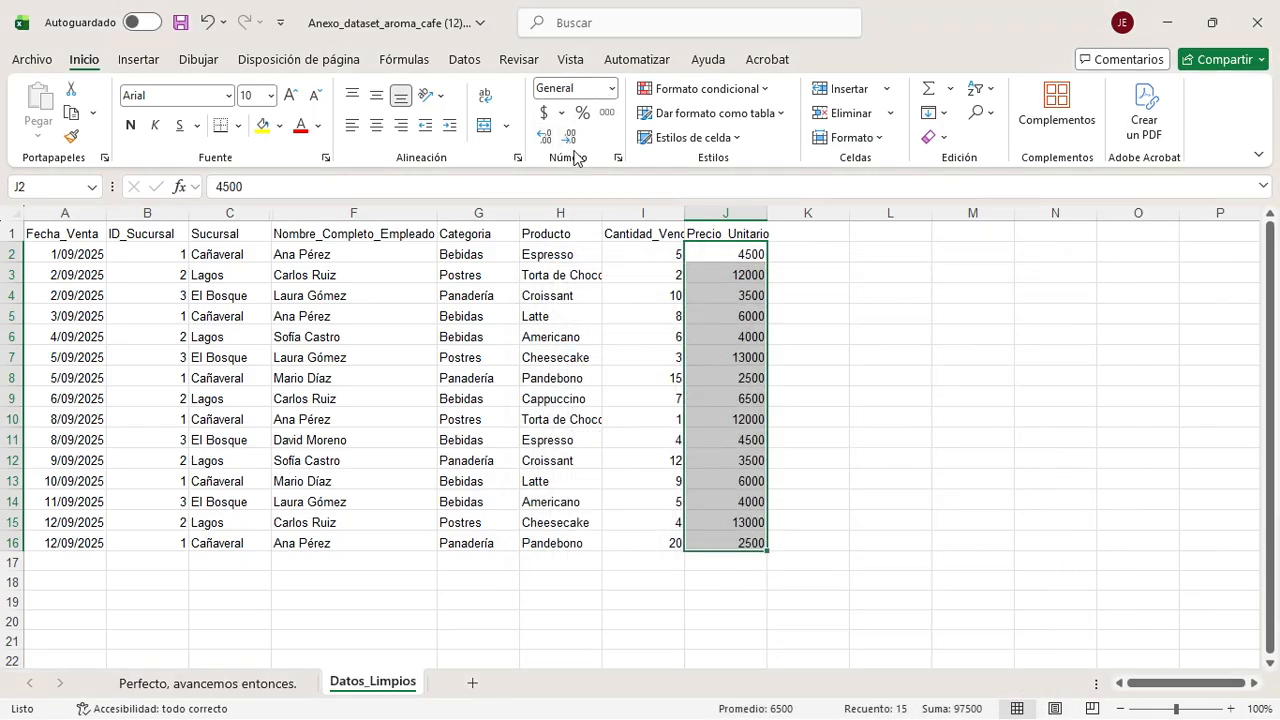
{"action": "left_click", "coordinate": [612, 89]}
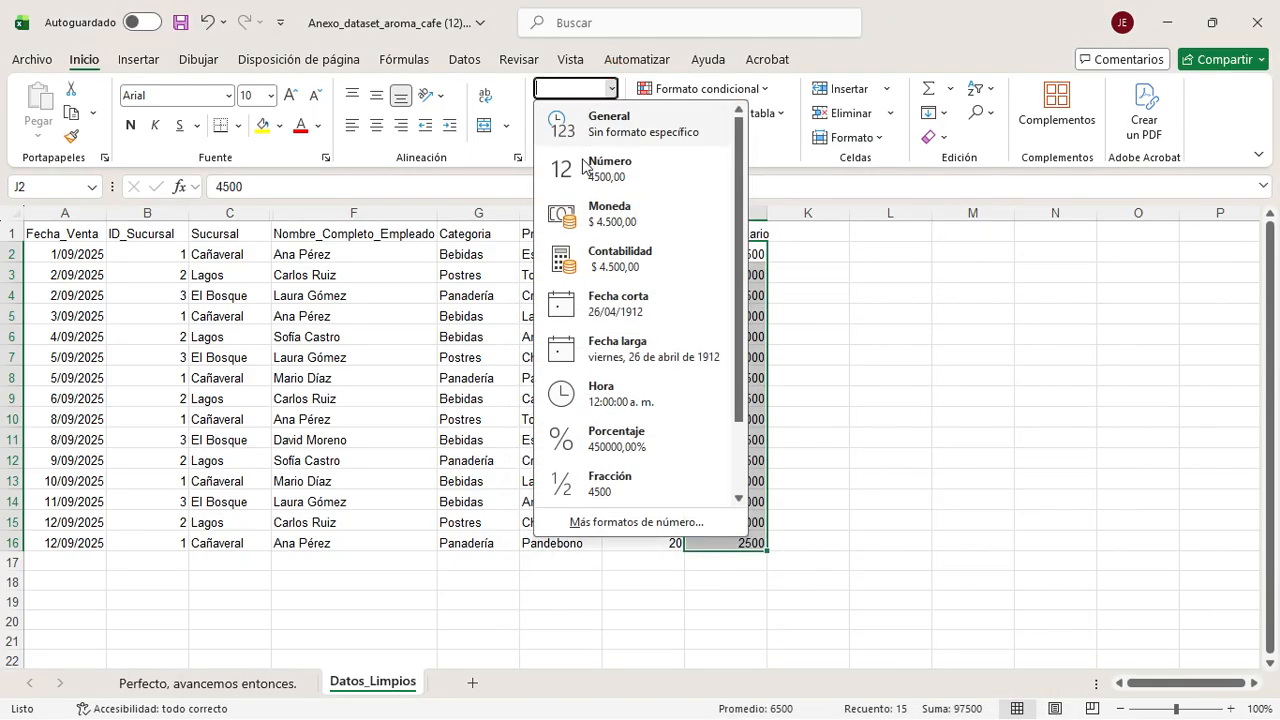
{"action": "left_click", "coordinate": [619, 224]}
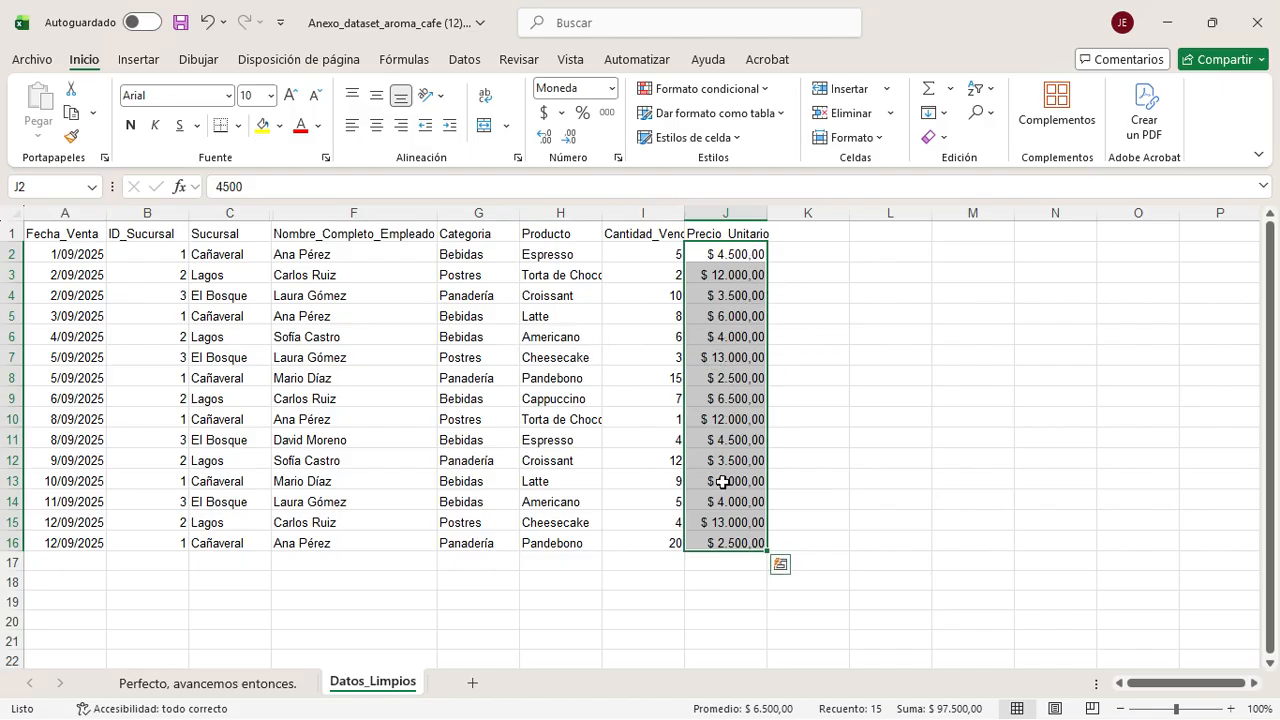
Step: Try increasing and decreasing the decimals of the J2:J16 prices, finishing with two decimal places
{"action": "left_click", "coordinate": [541, 136]}
{"action": "left_click", "coordinate": [541, 136]}
{"action": "left_click", "coordinate": [541, 136]}
{"action": "left_click", "coordinate": [541, 136]}
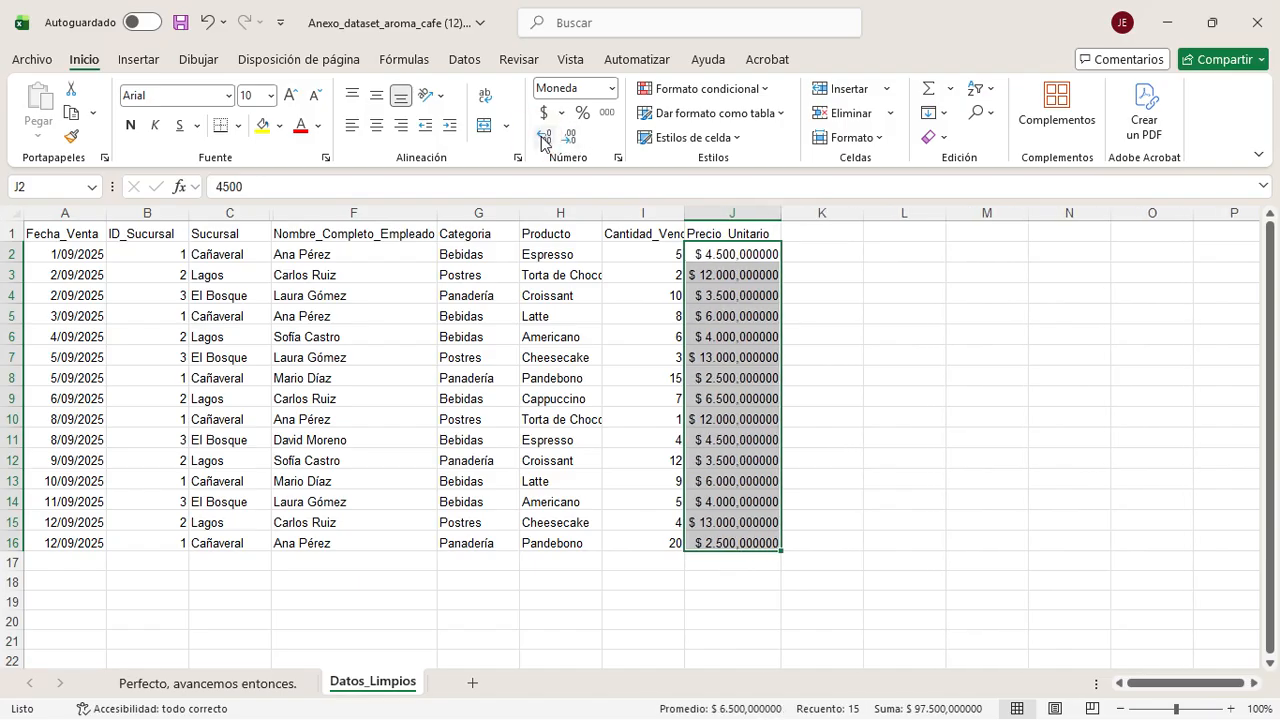
{"action": "left_click", "coordinate": [562, 137]}
{"action": "left_click", "coordinate": [562, 137]}
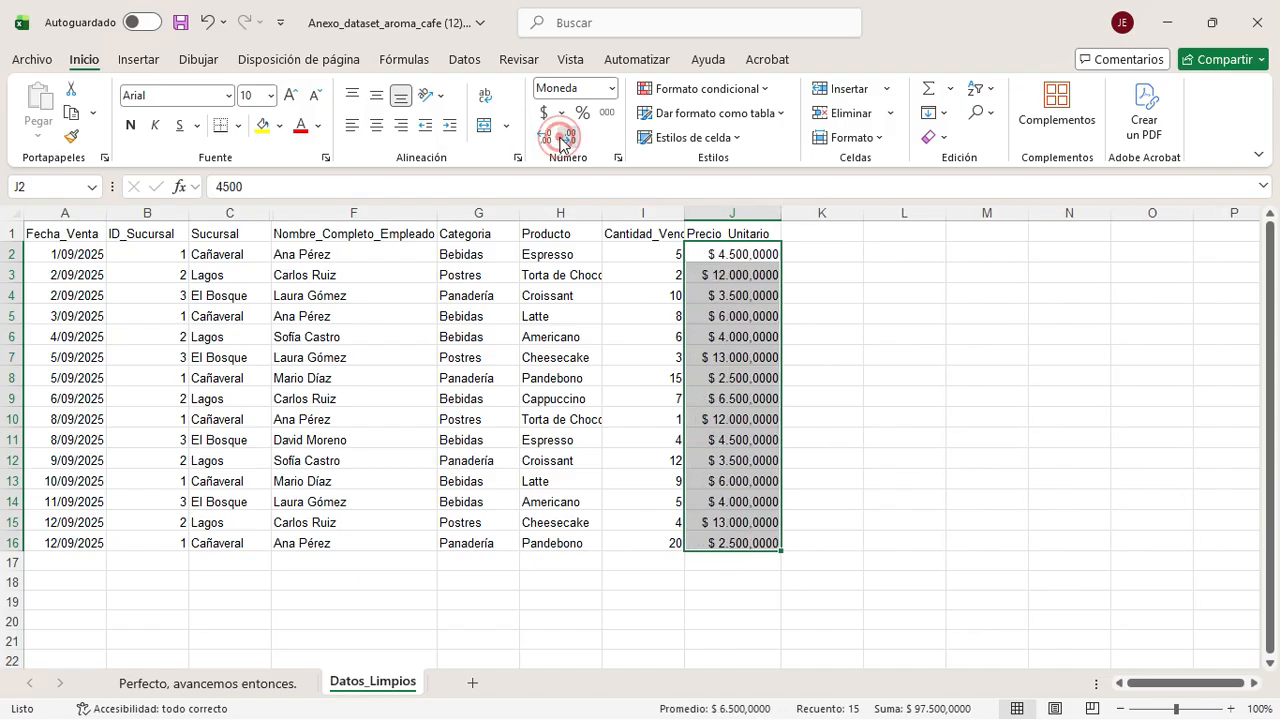
{"action": "left_click", "coordinate": [562, 137]}
{"action": "left_click", "coordinate": [562, 137]}
{"action": "left_click", "coordinate": [562, 137]}
{"action": "left_click", "coordinate": [562, 137]}
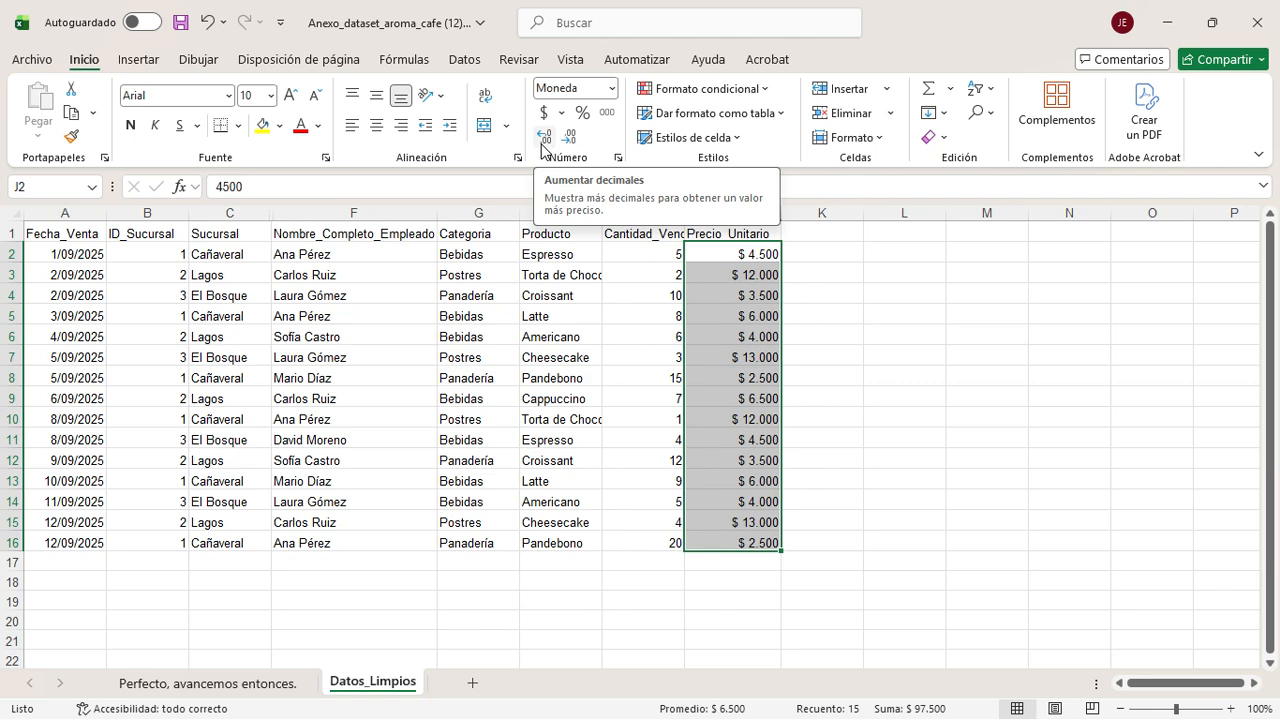
{"action": "left_click", "coordinate": [543, 140]}
{"action": "left_click", "coordinate": [543, 140]}
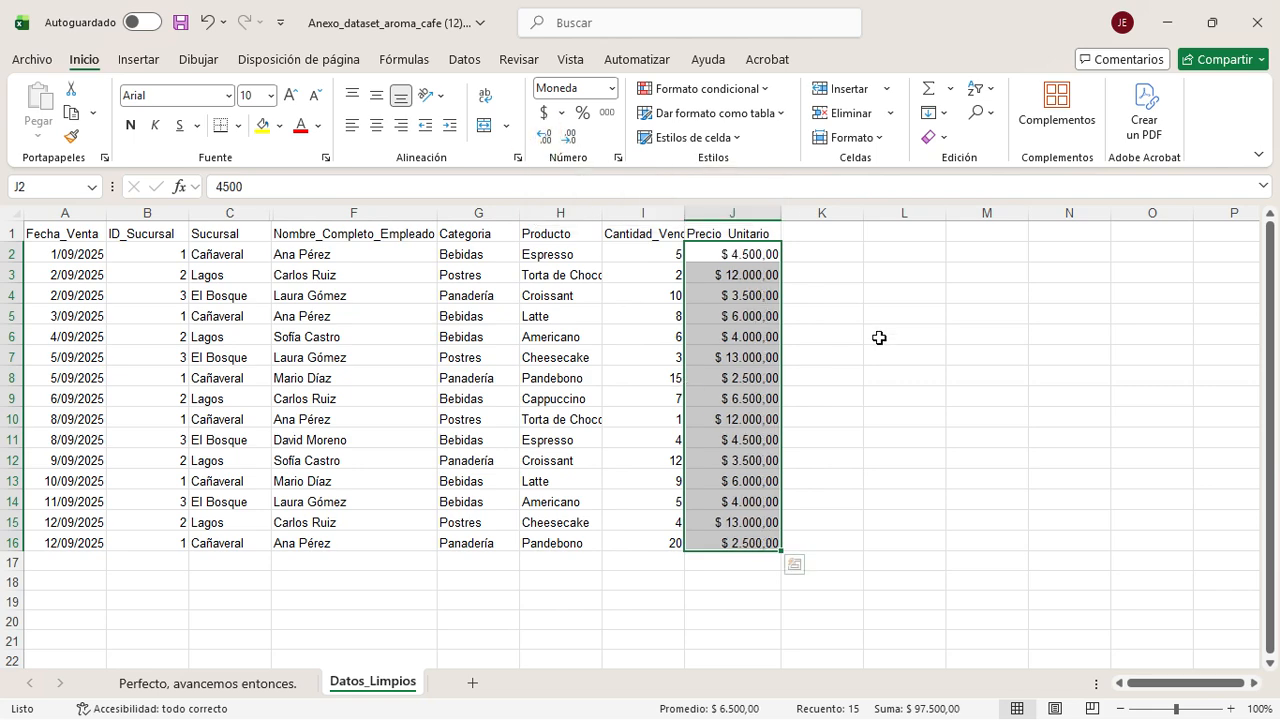
{"action": "left_click", "coordinate": [824, 329]}
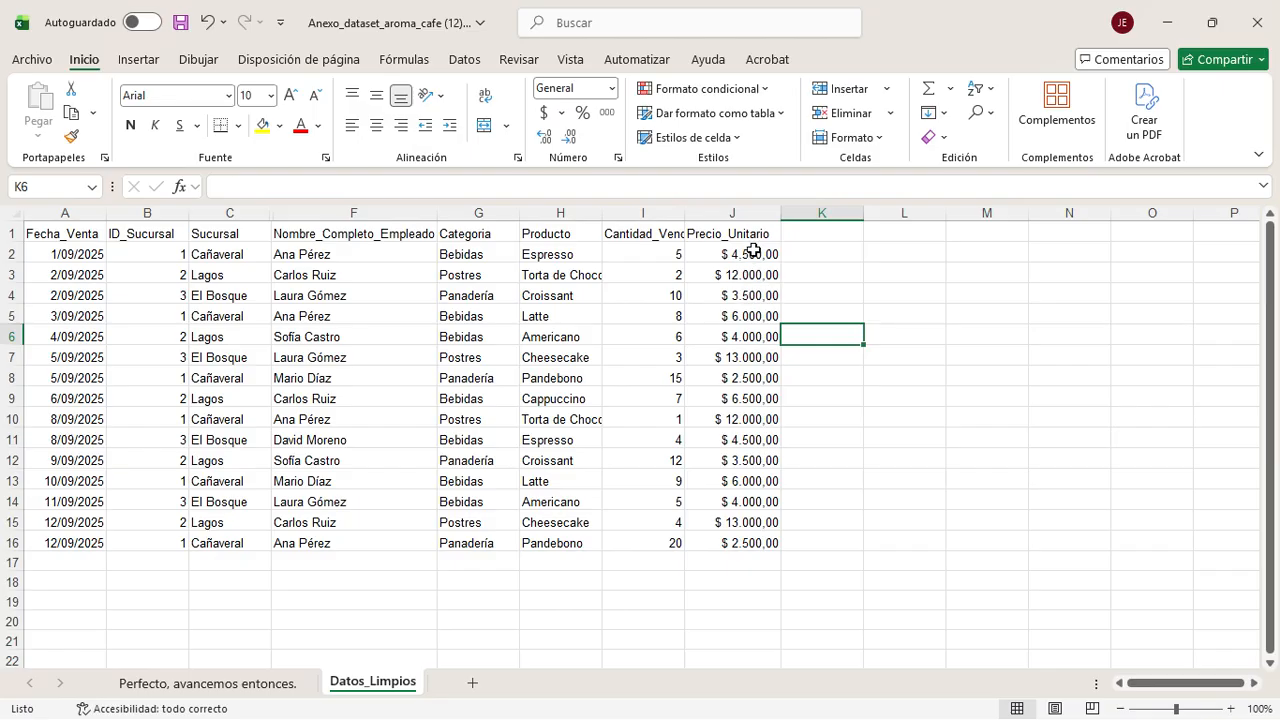
Step: Compare the original data sheet with the cleaned Datos_Limpios sheet, finishing on Datos_Limpios
{"action": "left_click", "coordinate": [209, 684]}
{"action": "left_click", "coordinate": [391, 686]}
{"action": "left_click", "coordinate": [293, 680]}
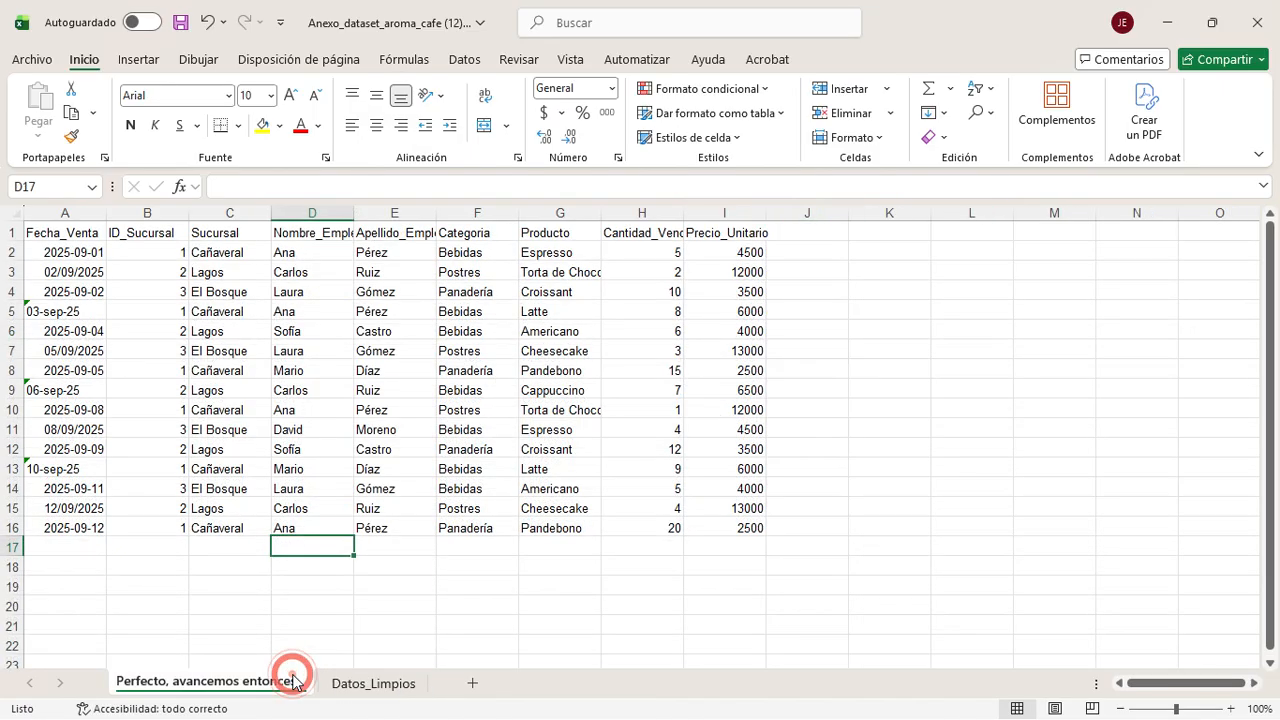
{"action": "left_click", "coordinate": [365, 683]}
{"action": "left_click", "coordinate": [300, 683]}
{"action": "left_click", "coordinate": [375, 683]}
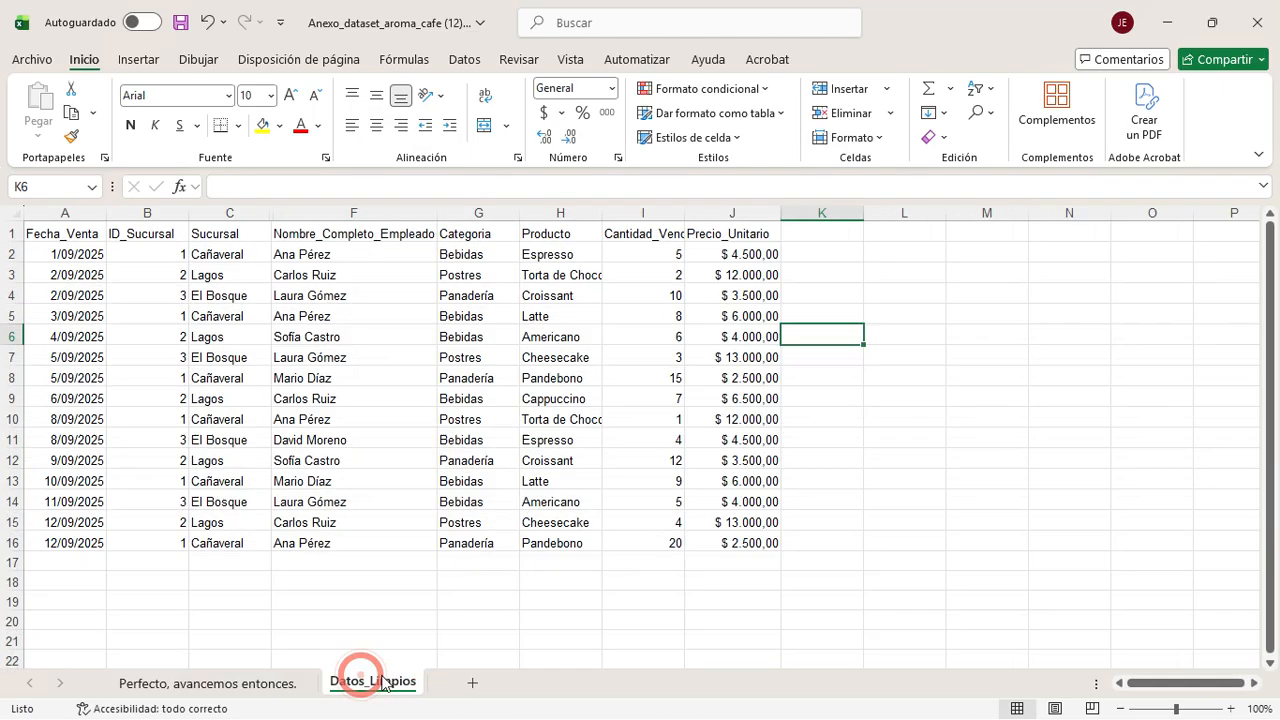
Step: Enter Total_Venta as the header in K1, beside Precio_Unitario
{"action": "left_click", "coordinate": [835, 233]}
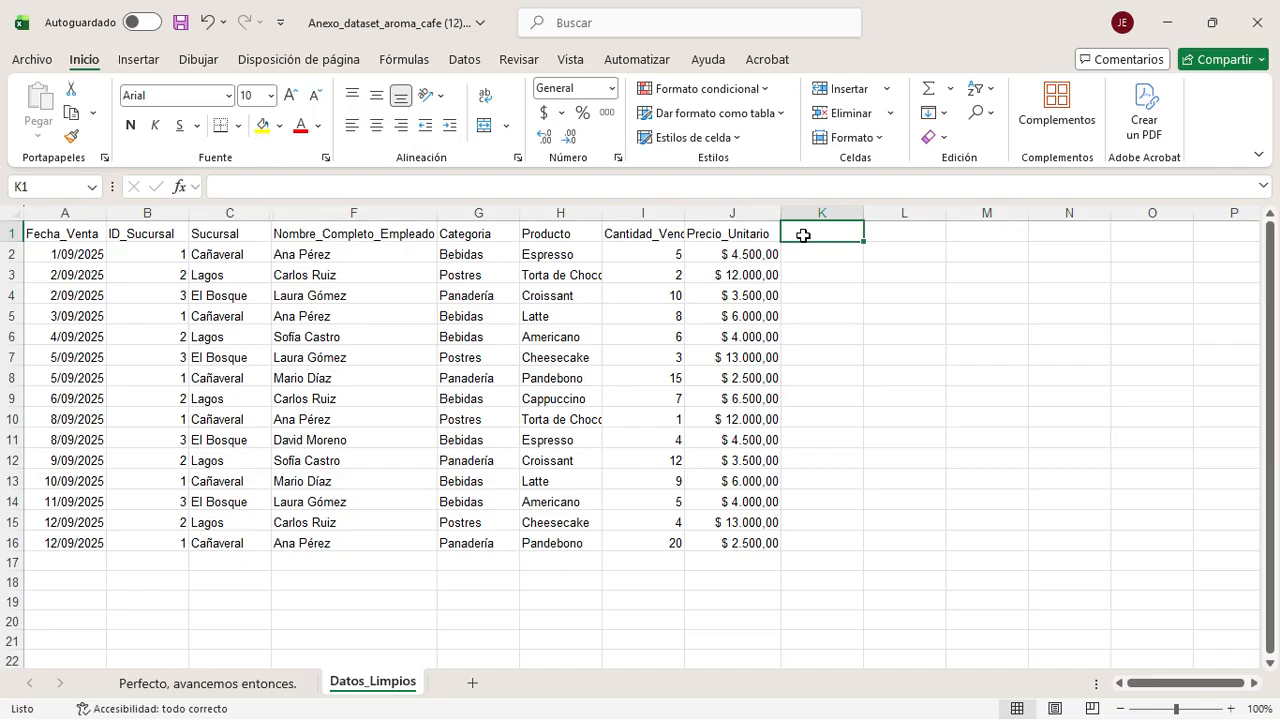
{"action": "type", "text": "Total_Venta"}
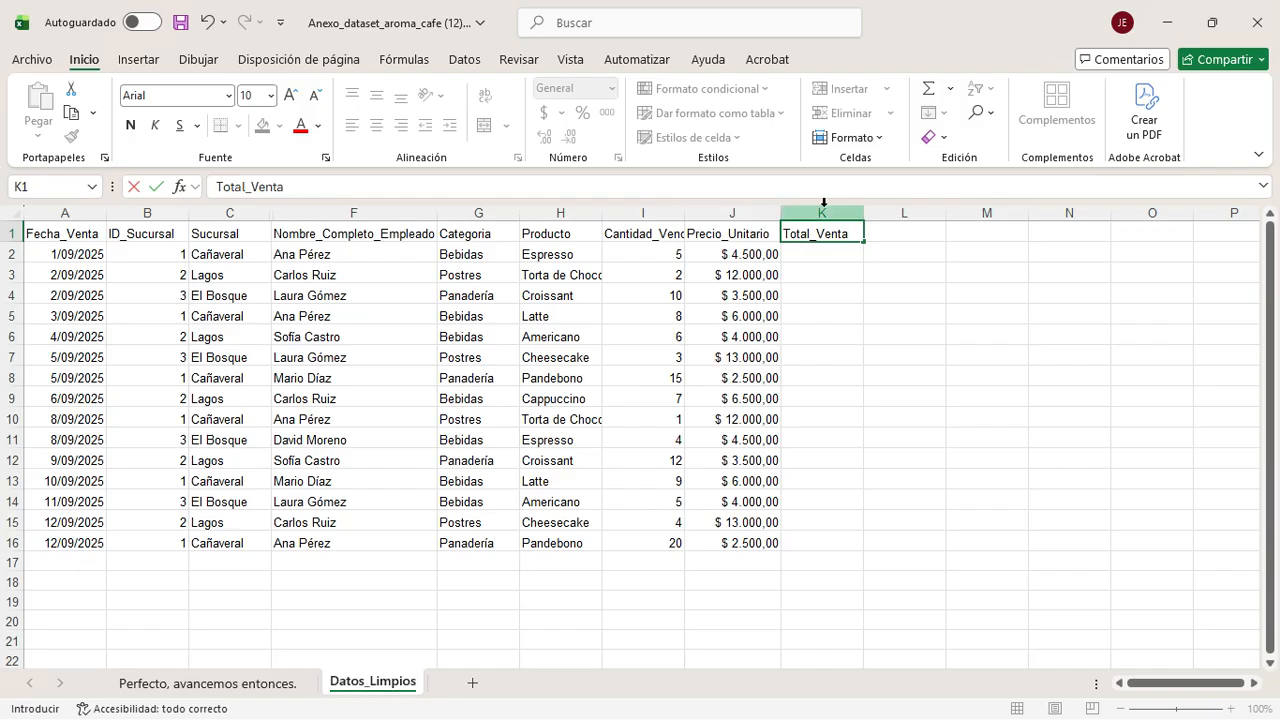
{"action": "left_click", "coordinate": [821, 256]}
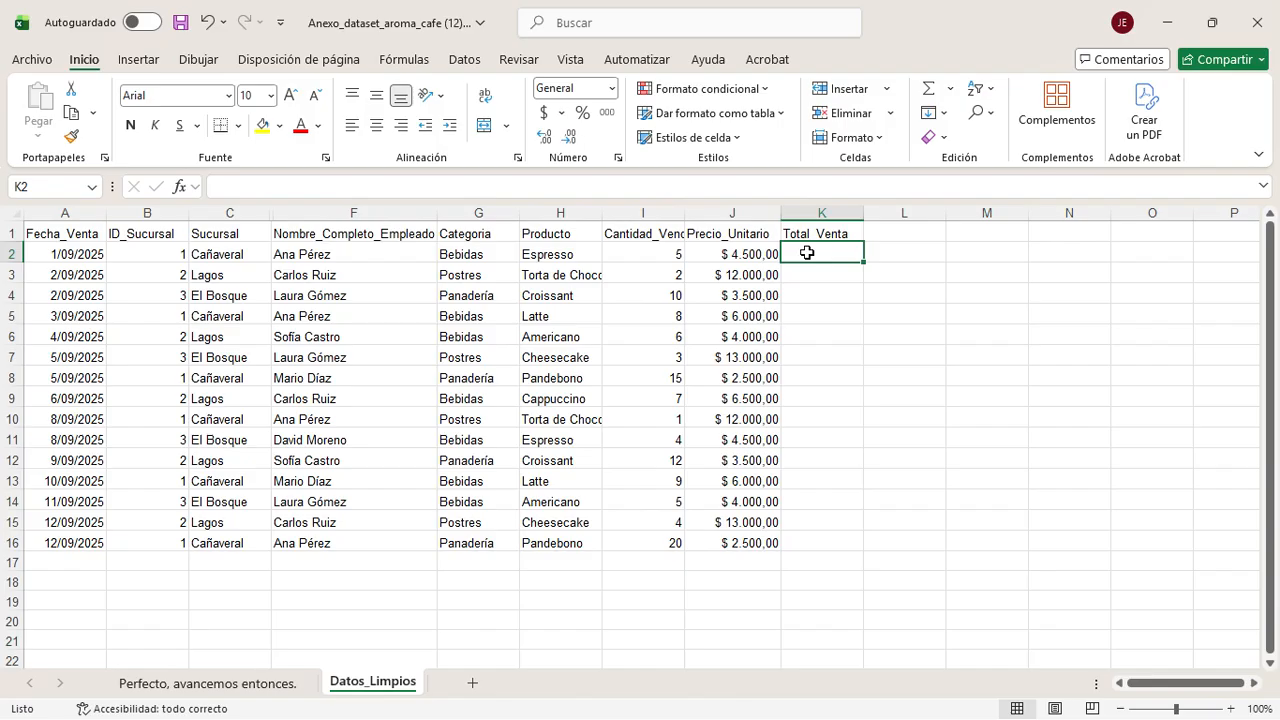
Step: Multiply quantity by unit price in K2 with the formula =I2*J2 and fill it down to K16
{"action": "type", "text": "="}
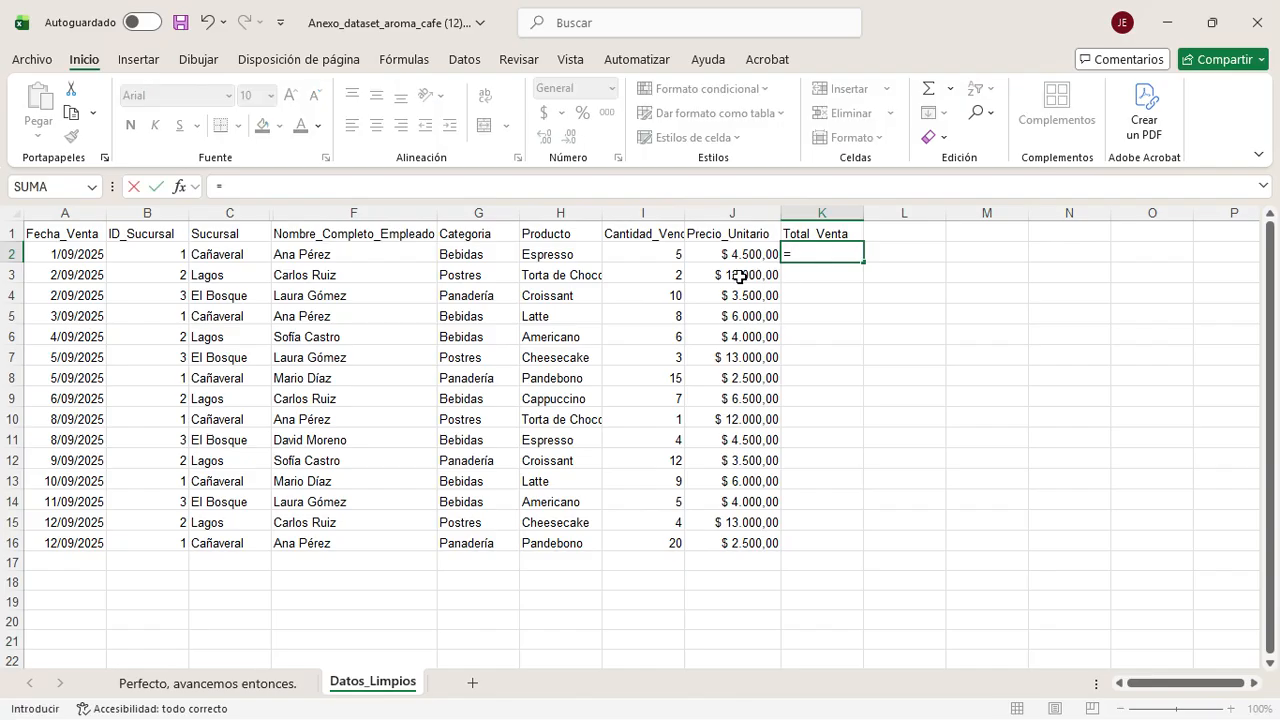
{"action": "left_click", "coordinate": [641, 251]}
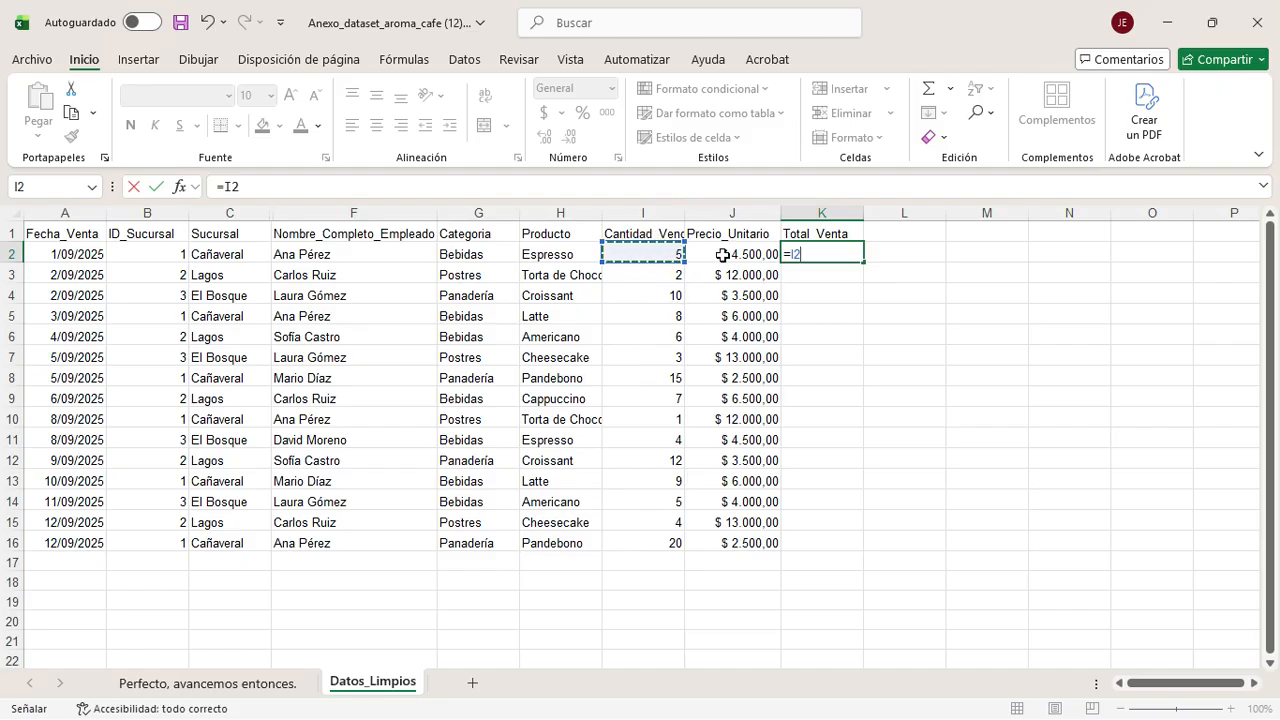
{"action": "type", "text": "*"}
{"action": "left_click", "coordinate": [718, 256]}
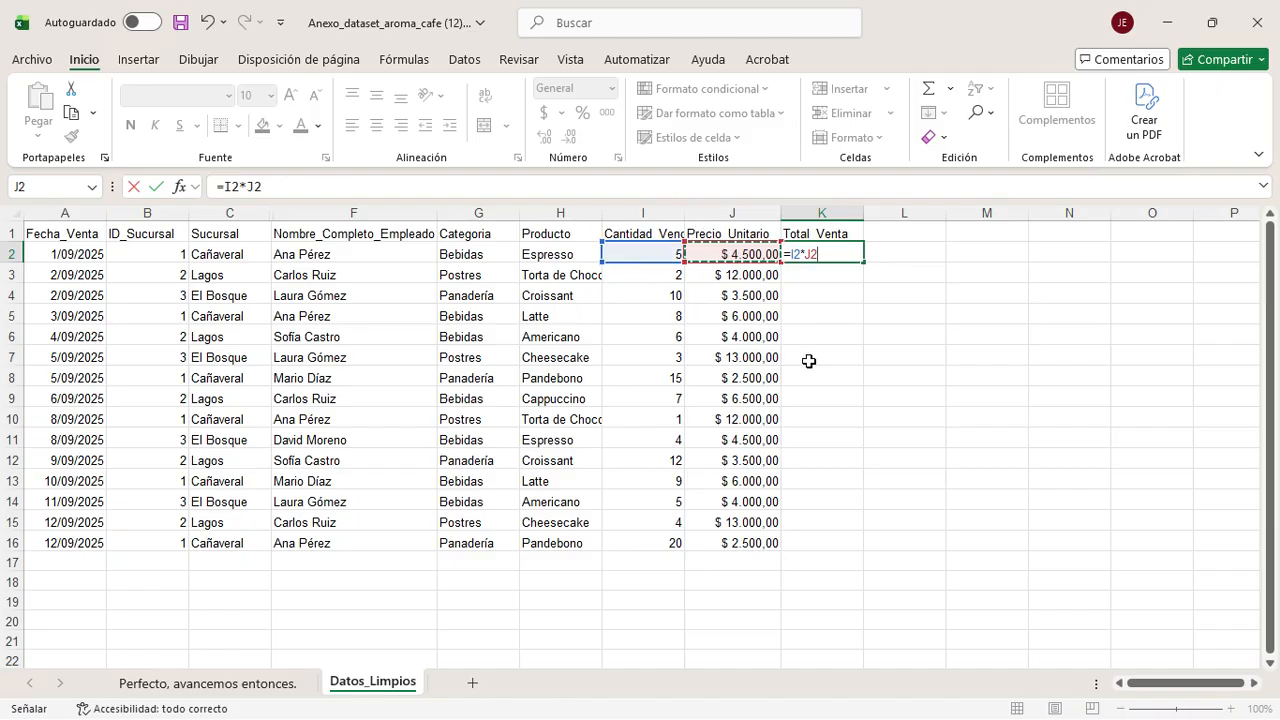
{"action": "key", "text": "Return"}
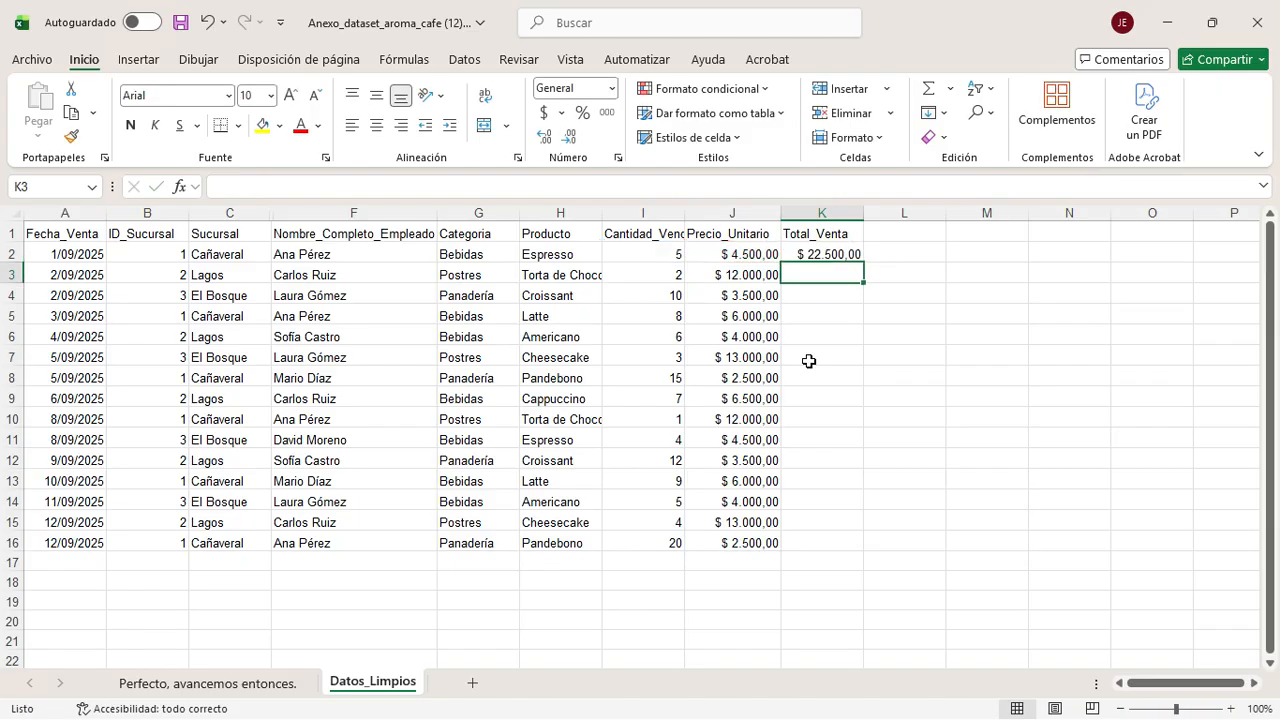
{"action": "left_click", "coordinate": [817, 253]}
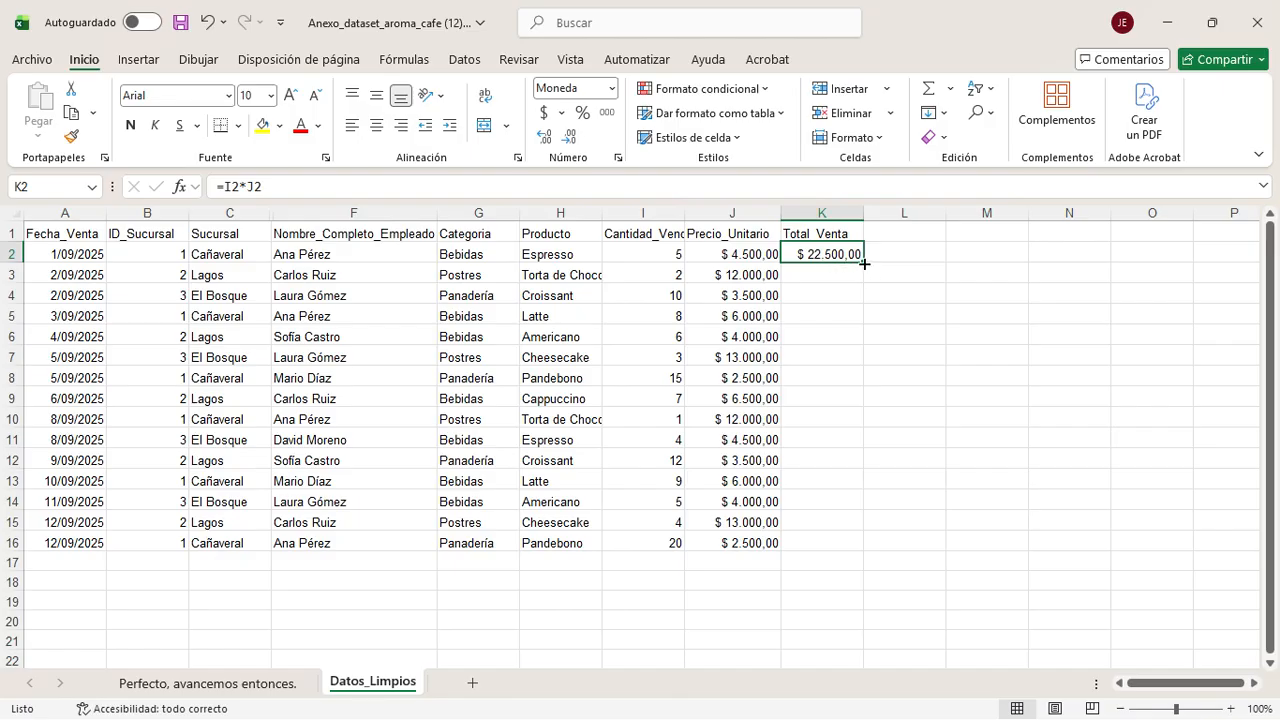
{"action": "left_click_drag", "start_coordinate": [864, 264], "coordinate": [851, 546]}
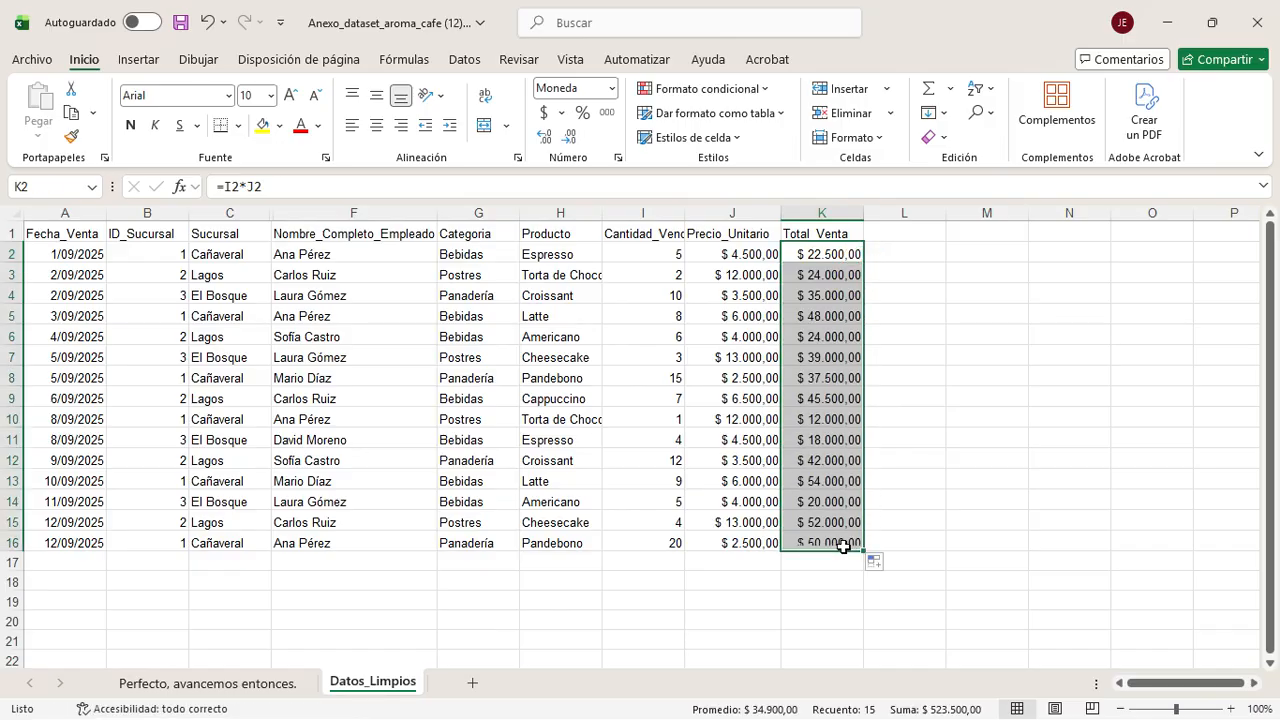
{"action": "left_click", "coordinate": [921, 454]}
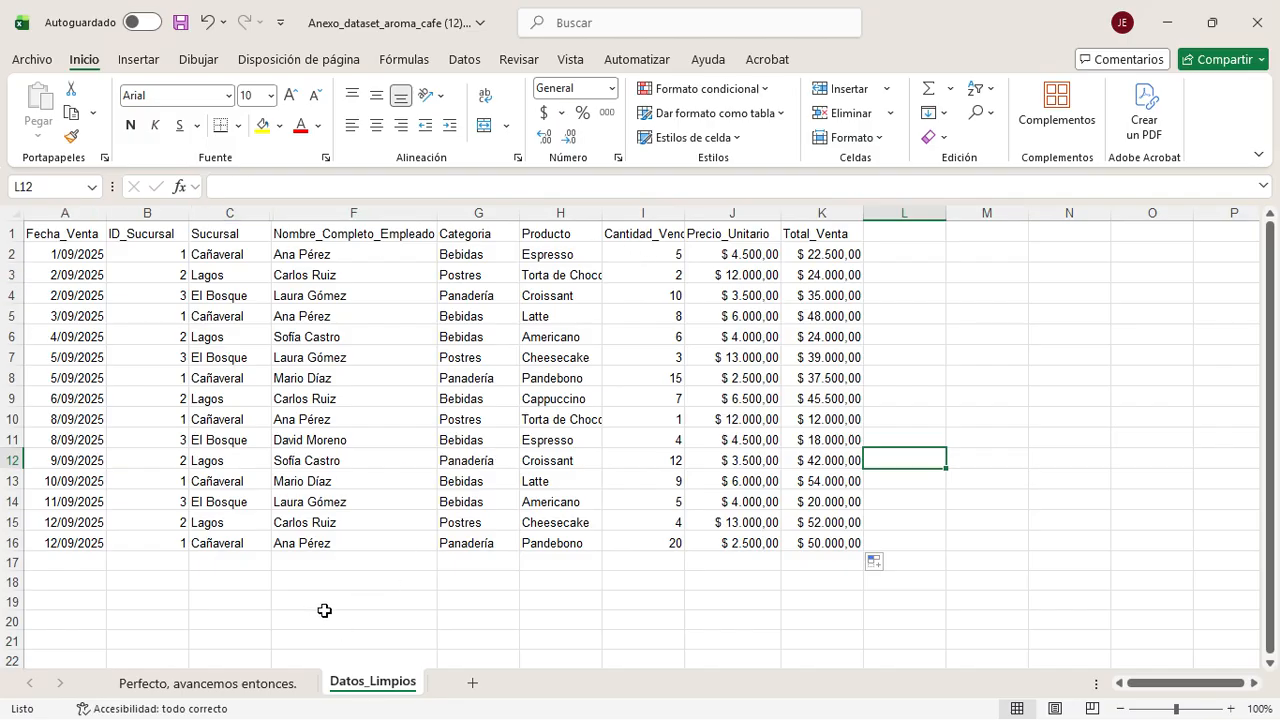
Step: Switch to Guia_aprendizaje_1.pdf in Microsoft Edge and review the section Pasos a seguir para el informe
{"action": "key", "text": "super"}
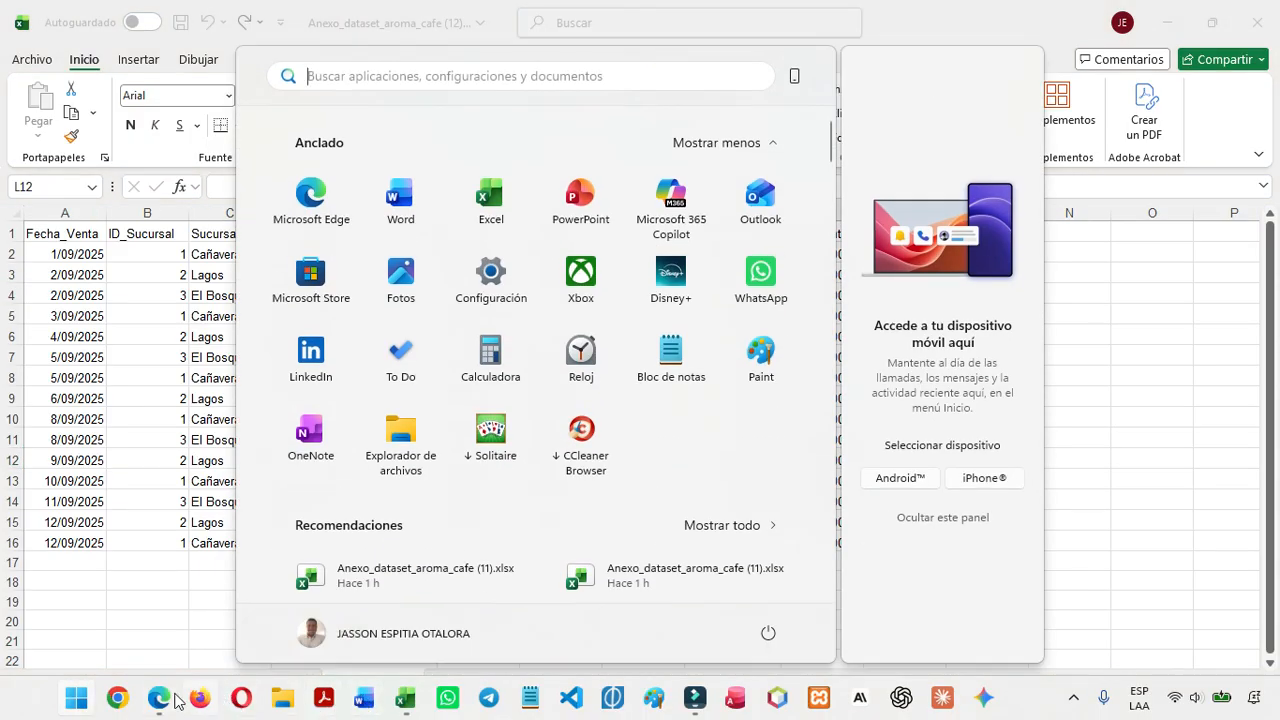
{"action": "left_click", "coordinate": [156, 700]}
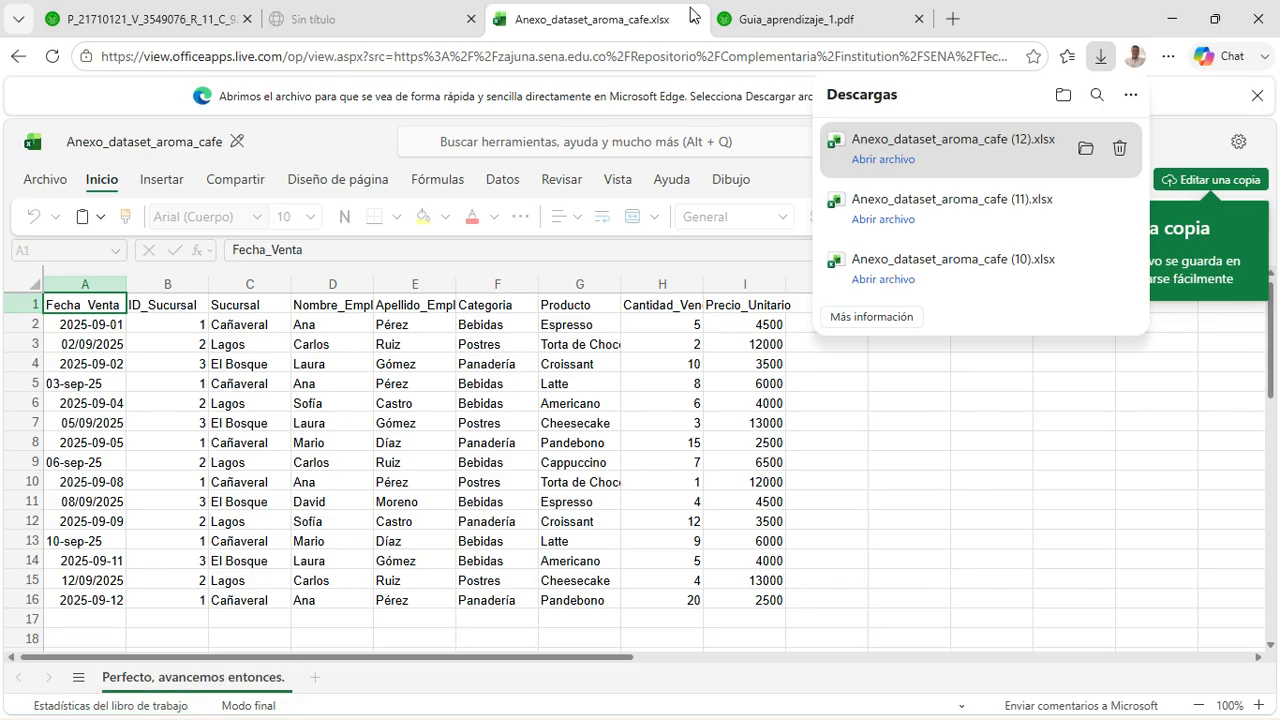
{"action": "left_click", "coordinate": [785, 23]}
{"action": "scroll", "coordinate": [689, 299], "scroll_direction": "down", "scroll_amount": 7}
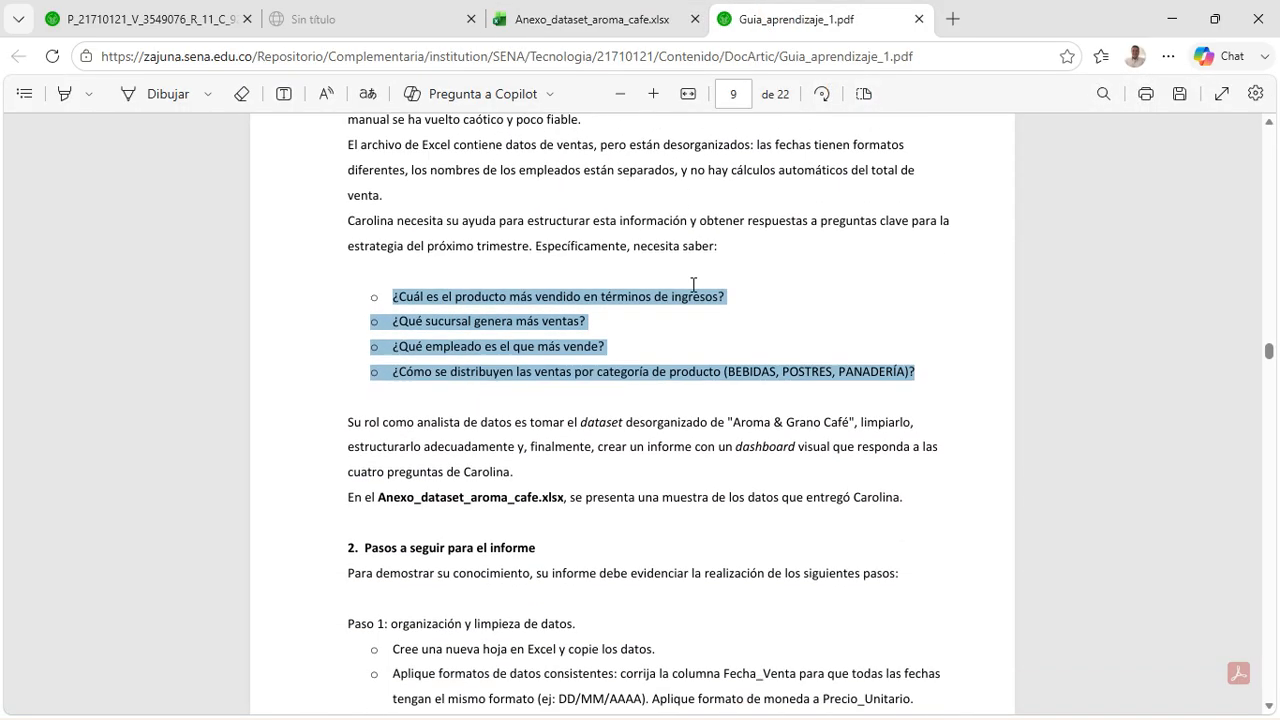
Step: Read Paso 1 to Paso 4 of the guide, focusing on the Paso 2 instructions for modelling with Excel tables
{"action": "left_click_drag", "start_coordinate": [340, 260], "coordinate": [390, 272]}
{"action": "scroll", "coordinate": [561, 214], "scroll_direction": "down", "scroll_amount": 1}
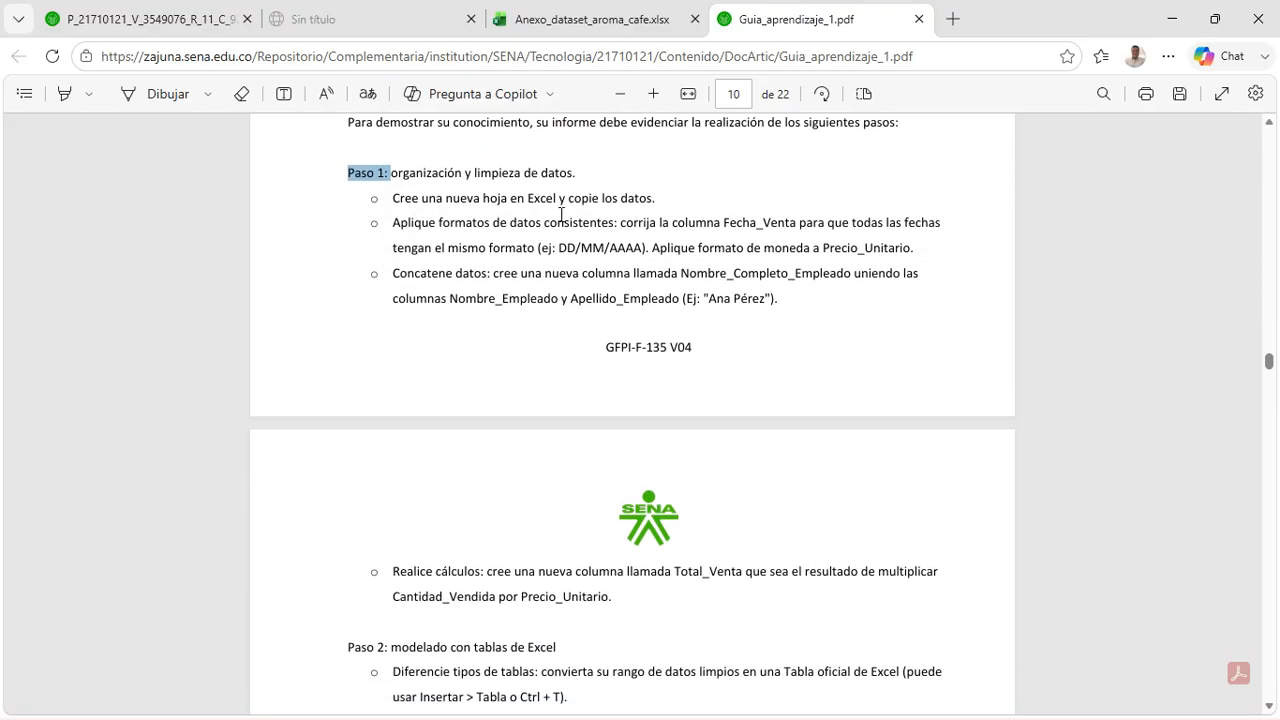
{"action": "scroll", "coordinate": [525, 290], "scroll_direction": "down", "scroll_amount": 1}
{"action": "scroll", "coordinate": [534, 268], "scroll_direction": "up", "scroll_amount": 1}
{"action": "scroll", "coordinate": [603, 297], "scroll_direction": "down", "scroll_amount": 3}
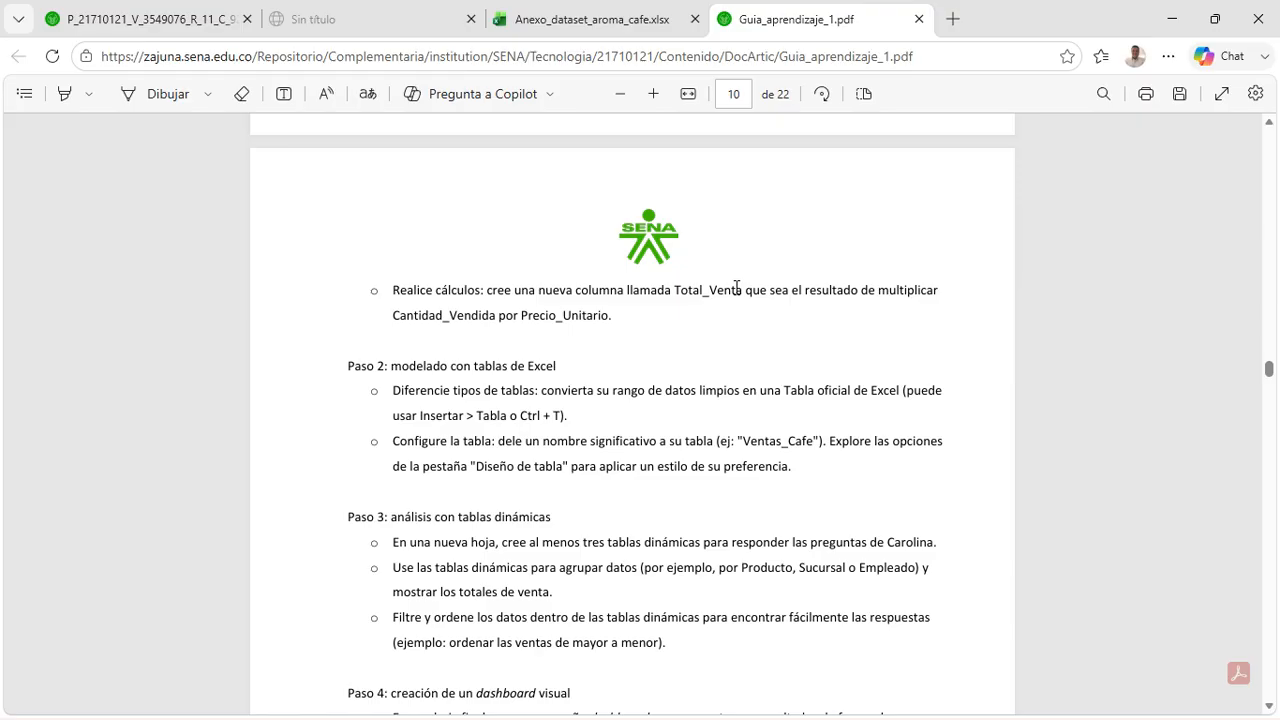
{"action": "scroll", "coordinate": [637, 320], "scroll_direction": "down", "scroll_amount": 2}
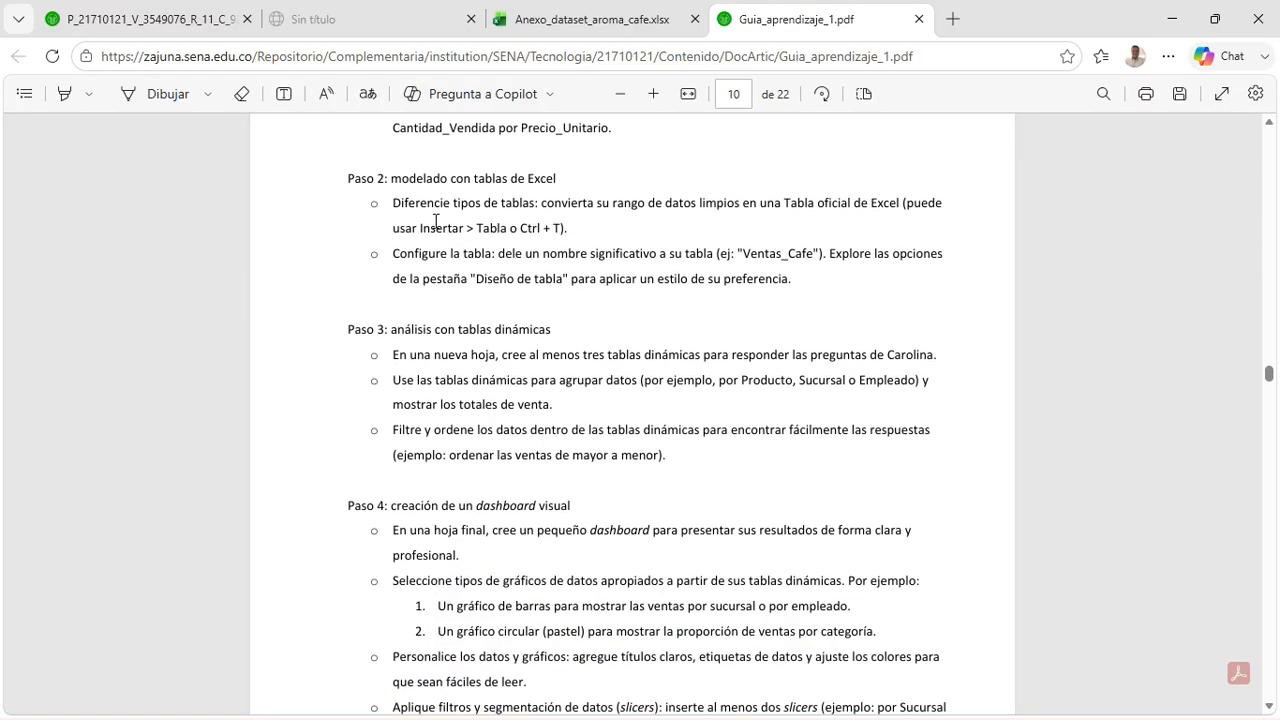
{"action": "scroll", "coordinate": [432, 222], "scroll_direction": "up", "scroll_amount": 1}
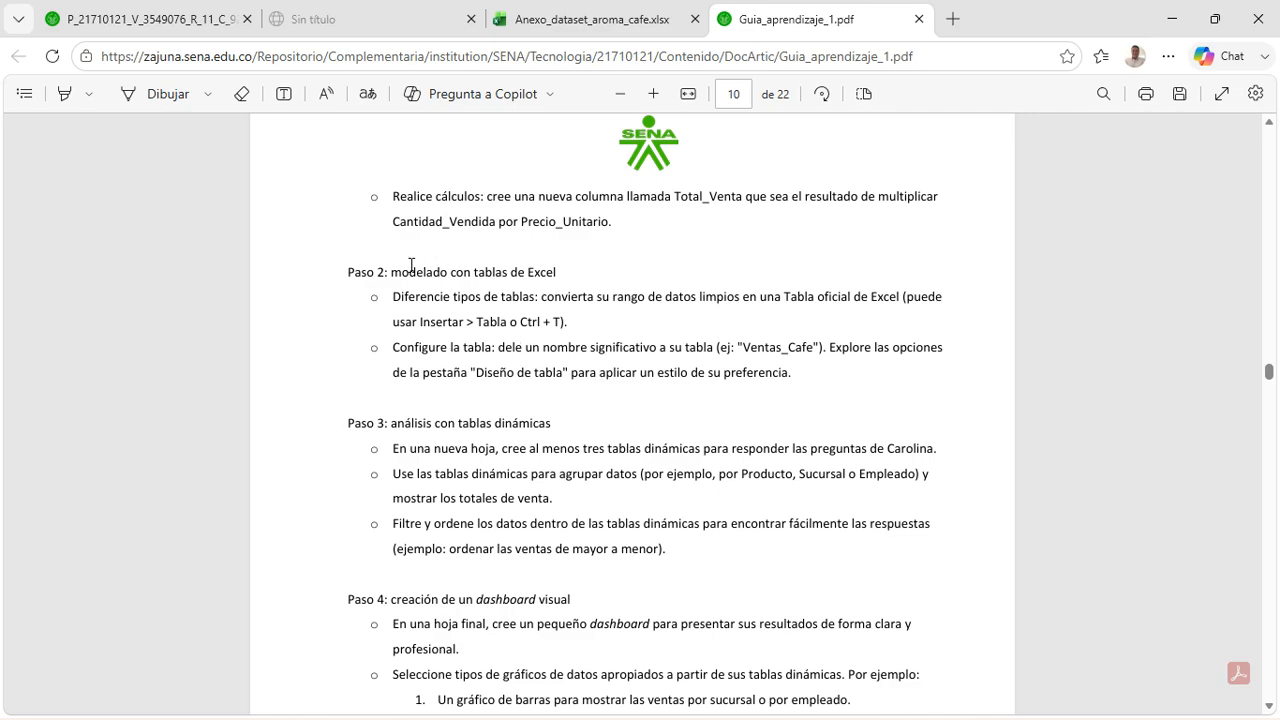
{"action": "left_click_drag", "start_coordinate": [340, 268], "coordinate": [863, 386]}
Step: Switch to the Excel workbook and convert the Datos_Limpios range A1:K16 into an official table with headers
{"action": "key", "text": "super"}
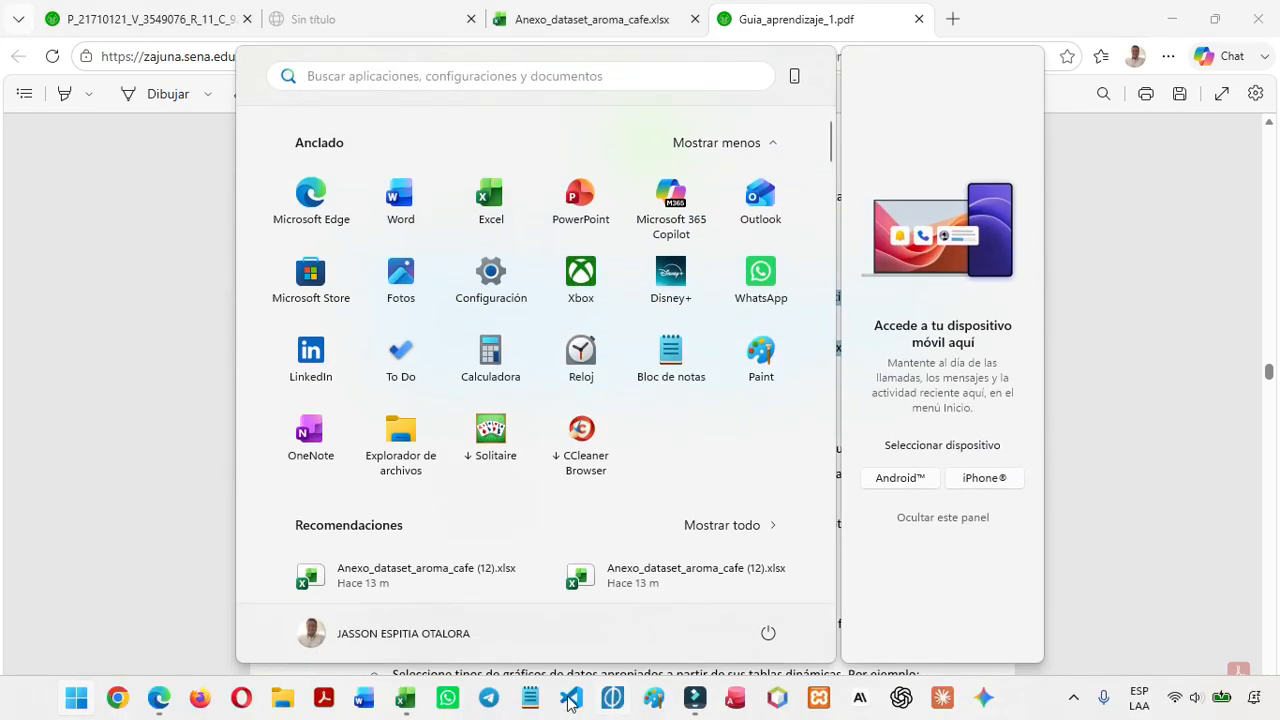
{"action": "left_click", "coordinate": [405, 699]}
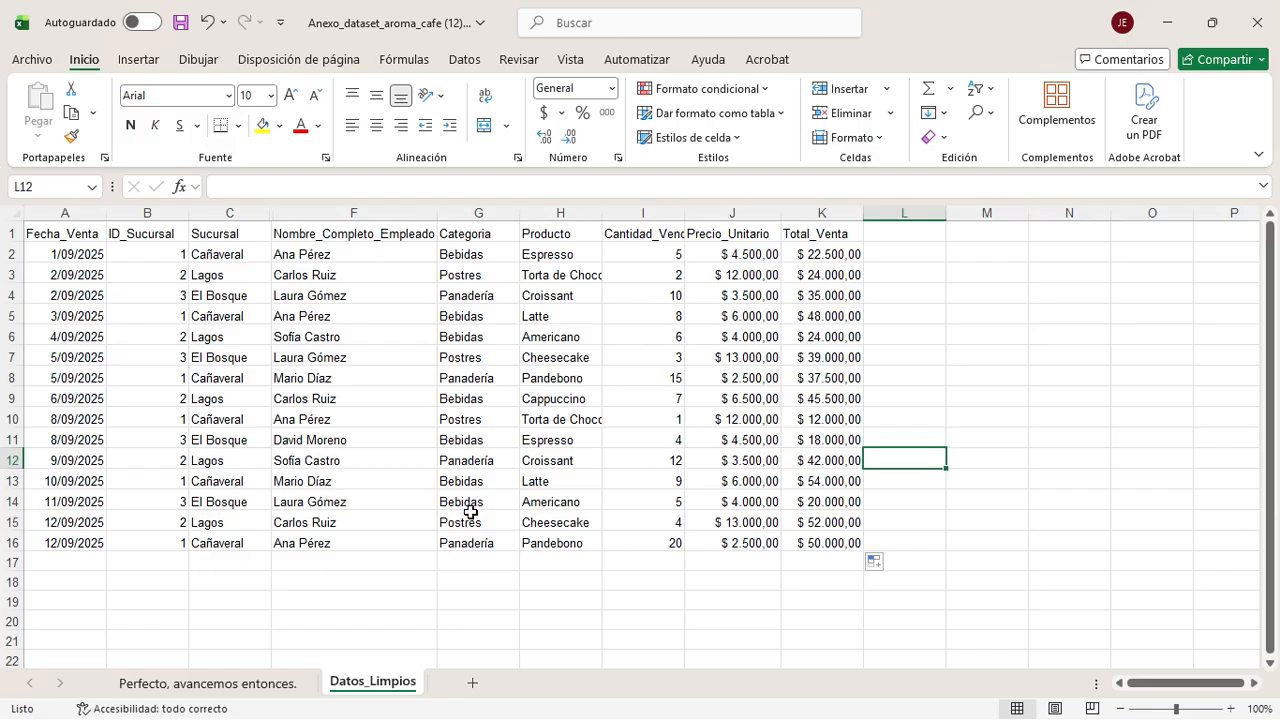
{"action": "left_click_drag", "start_coordinate": [75, 234], "coordinate": [821, 533]}
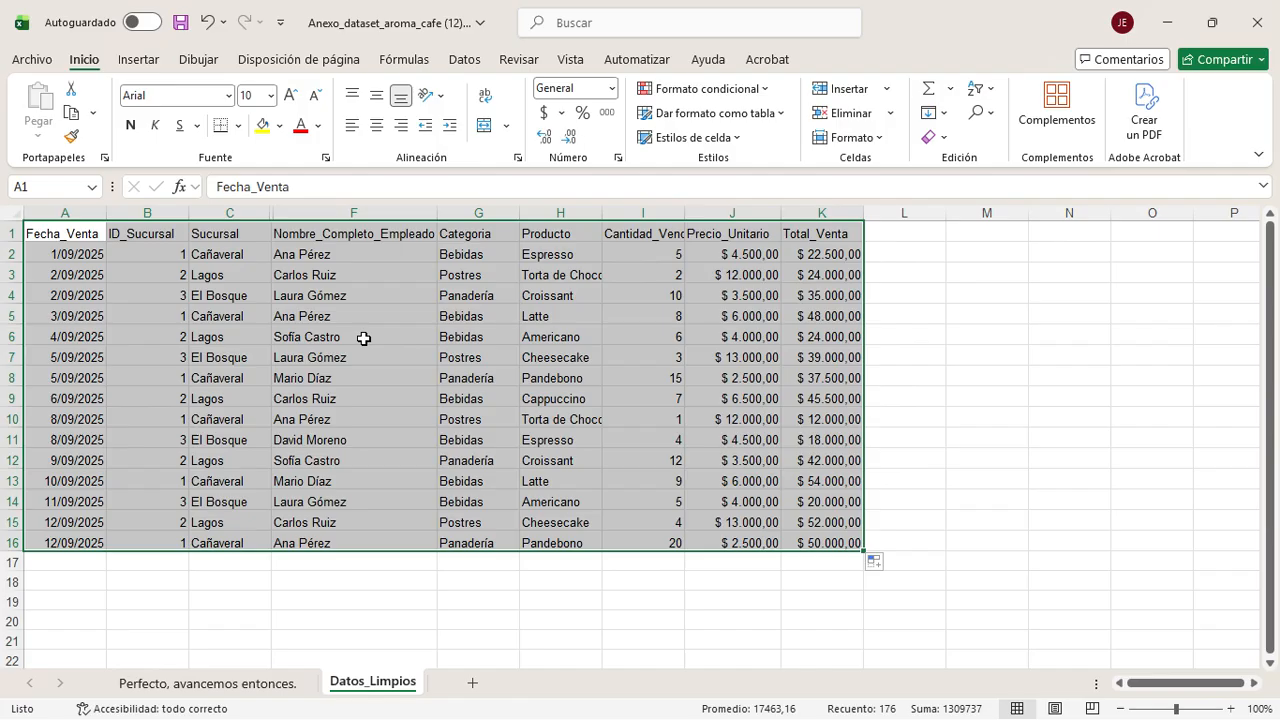
{"action": "left_click", "coordinate": [137, 59]}
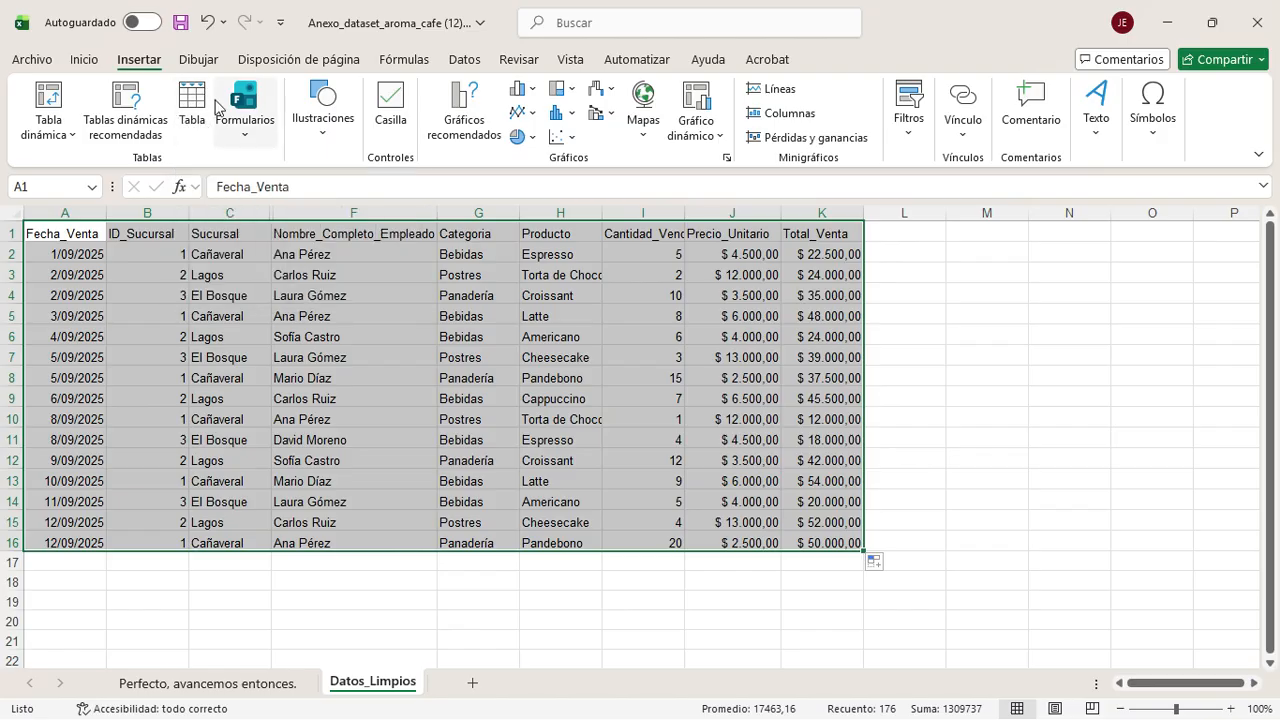
{"action": "left_click", "coordinate": [187, 107]}
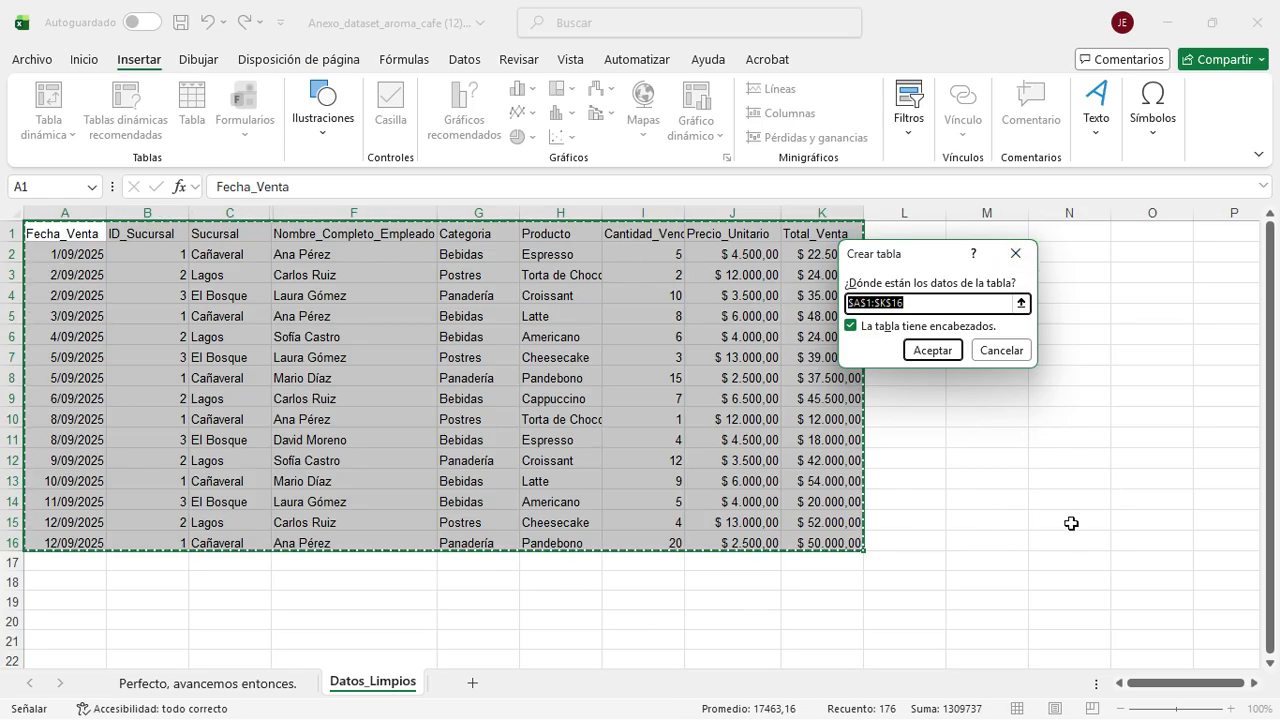
{"action": "left_click", "coordinate": [852, 328]}
{"action": "left_click", "coordinate": [851, 328]}
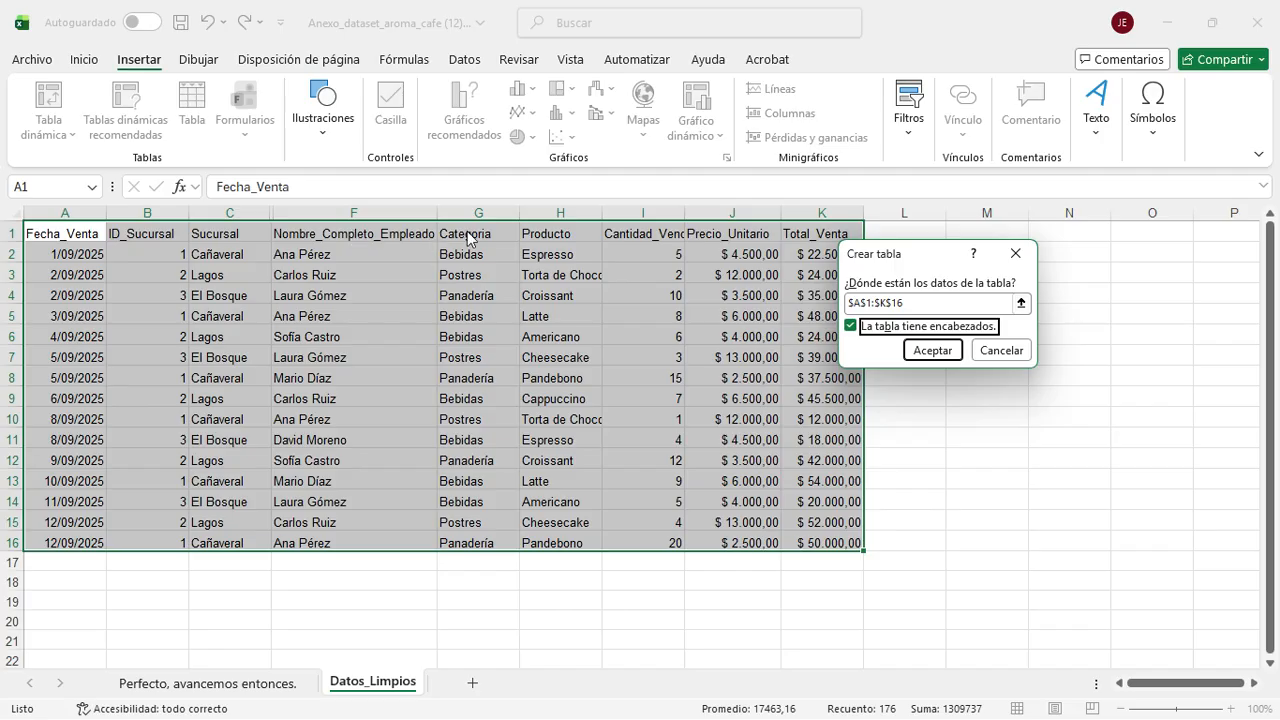
{"action": "left_click", "coordinate": [940, 350]}
{"action": "left_click", "coordinate": [1059, 396]}
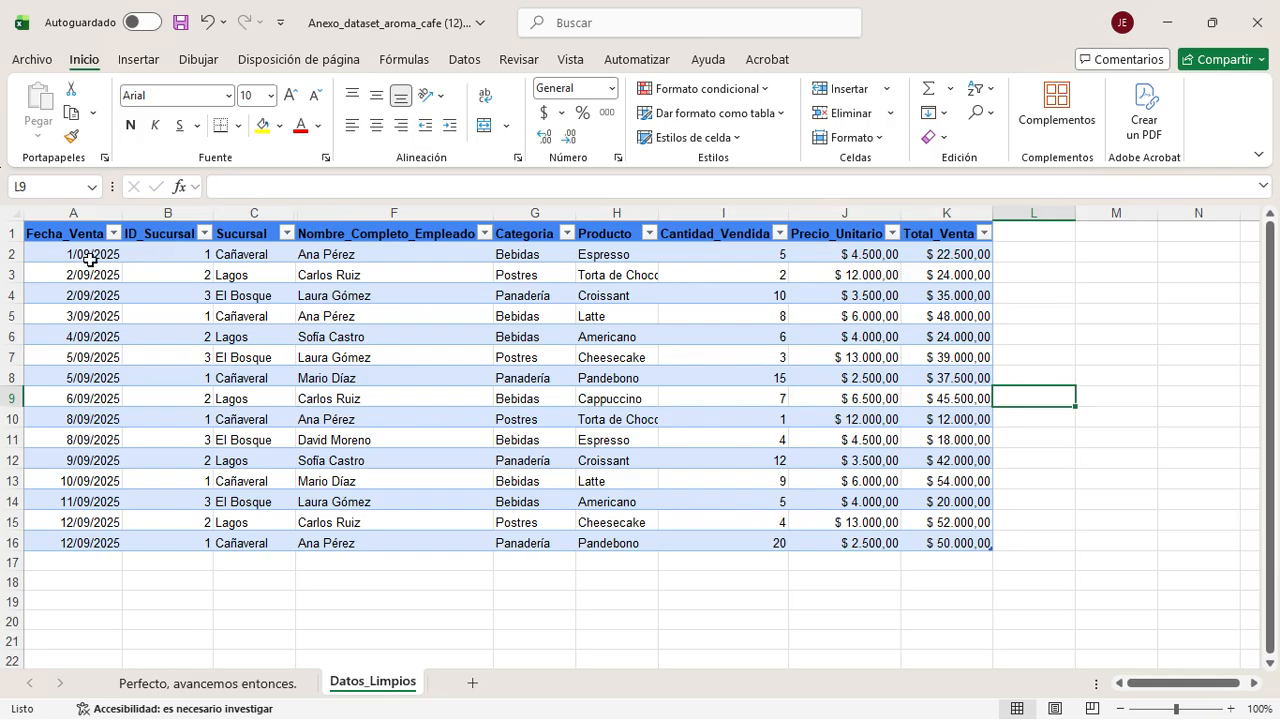
Step: Check the filter controls on the Fecha_Venta and ID_Sucursal headers
{"action": "left_click", "coordinate": [116, 233]}
{"action": "left_click", "coordinate": [116, 233]}
{"action": "left_click", "coordinate": [204, 233]}
{"action": "left_click", "coordinate": [204, 233]}
Step: Apply the style Verde, Estilo de tabla medio 5 to the sales table
{"action": "left_click", "coordinate": [740, 316]}
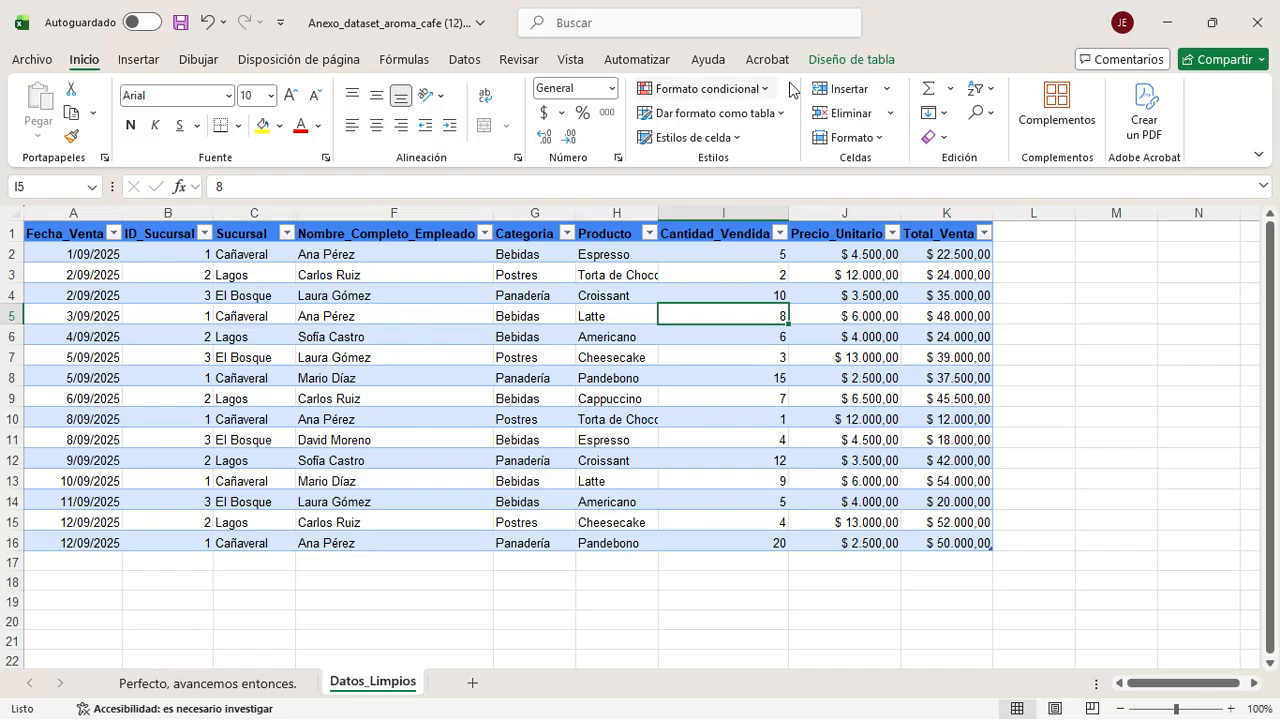
{"action": "left_click", "coordinate": [858, 63]}
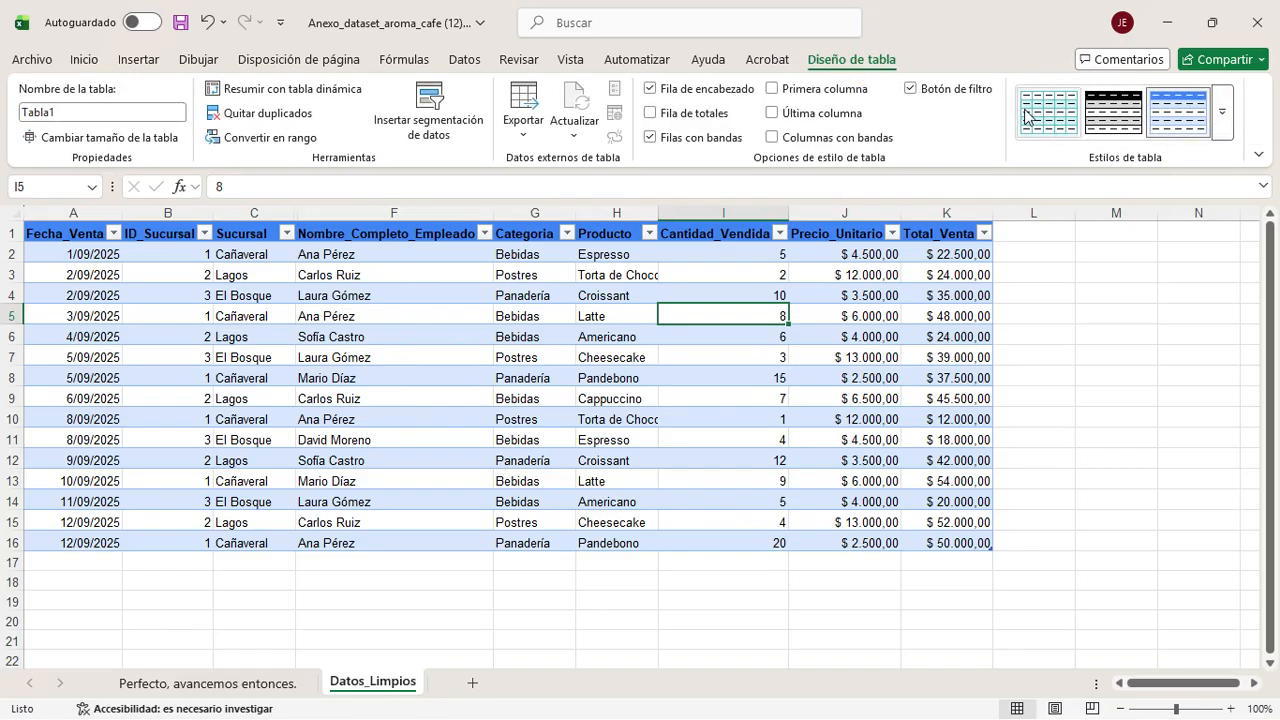
{"action": "left_click", "coordinate": [1221, 117]}
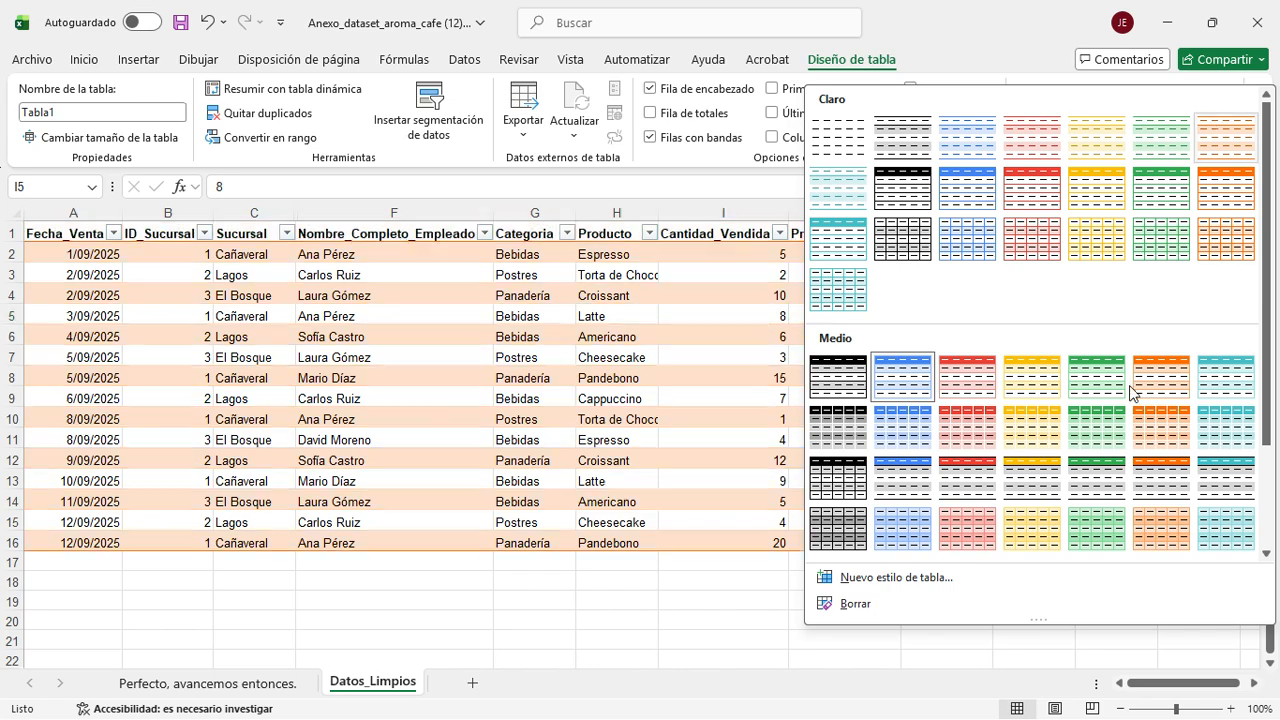
{"action": "scroll", "coordinate": [1135, 383], "scroll_direction": "down", "scroll_amount": 3}
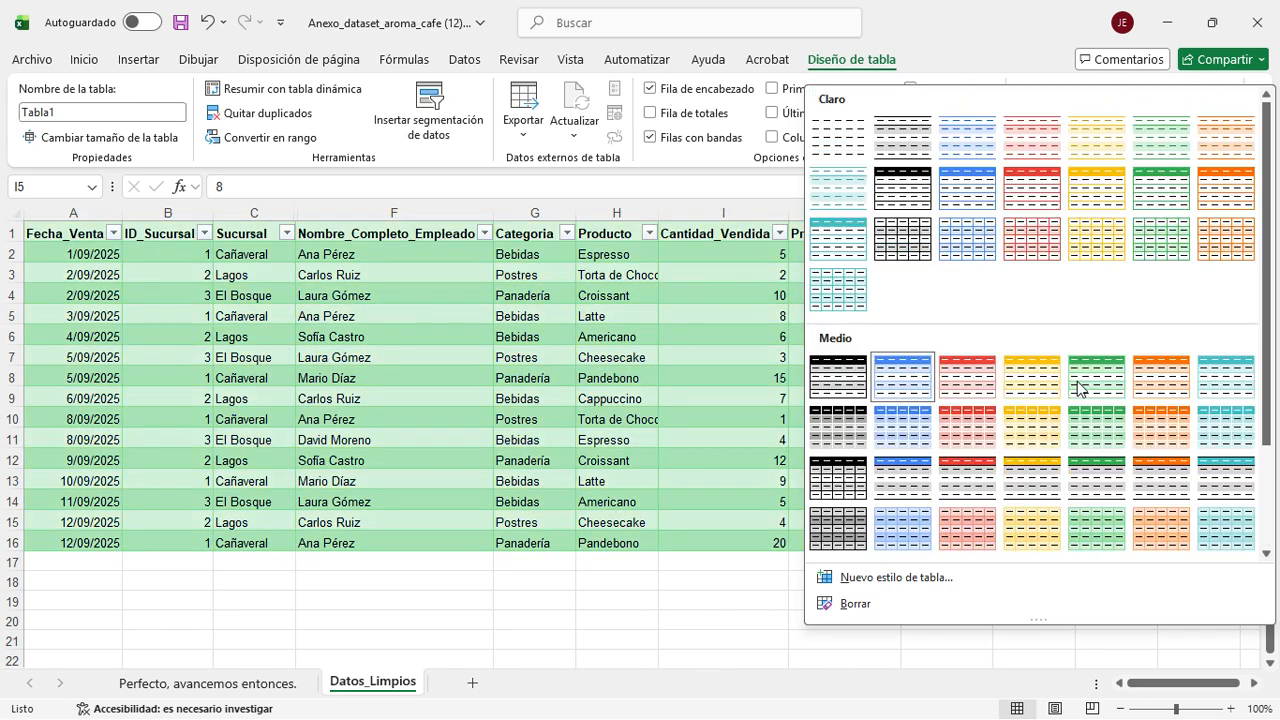
{"action": "scroll", "coordinate": [1060, 410], "scroll_direction": "up", "scroll_amount": 2}
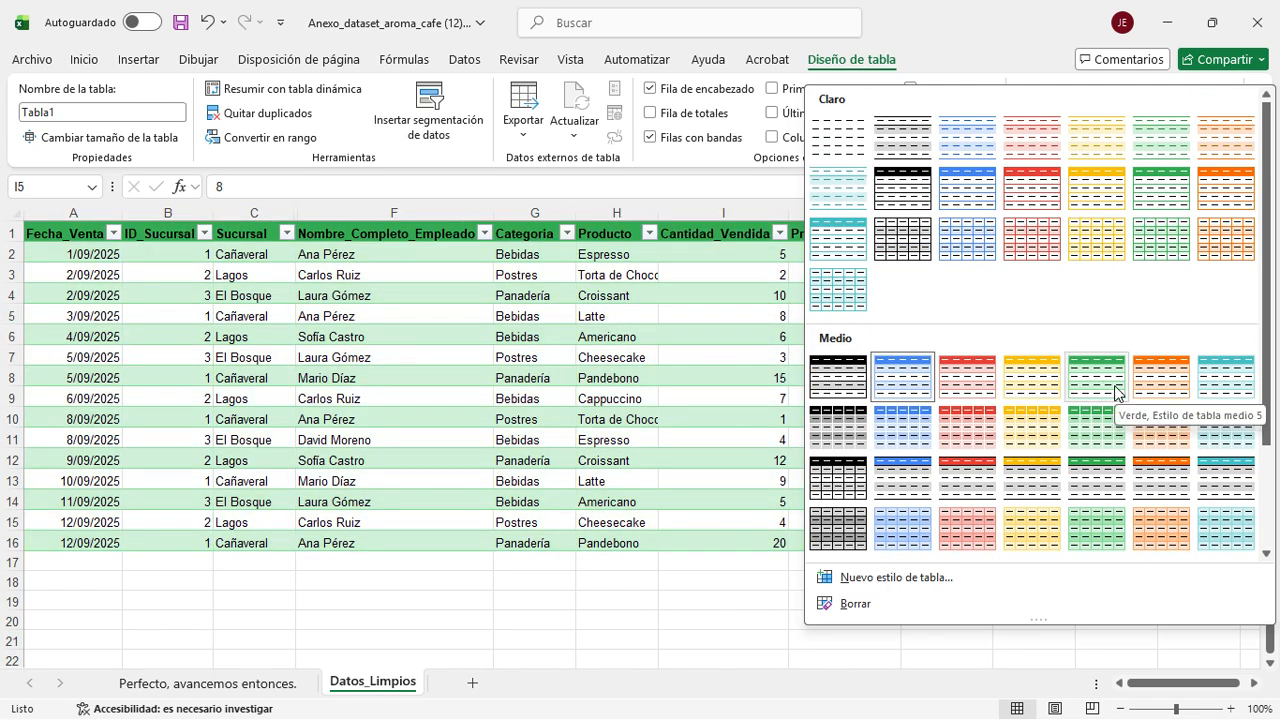
{"action": "left_click", "coordinate": [1116, 391]}
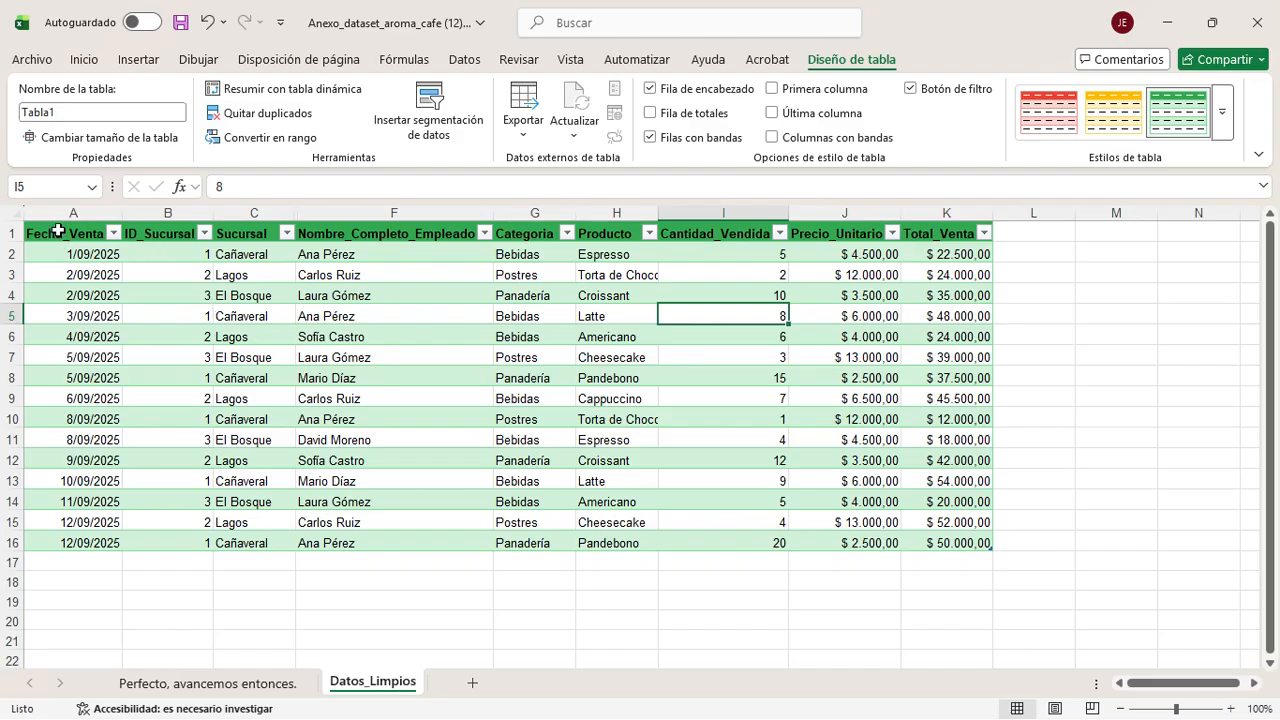
Step: Rename the table as Ventas_Cafe
{"action": "left_click_drag", "start_coordinate": [58, 231], "coordinate": [945, 541]}
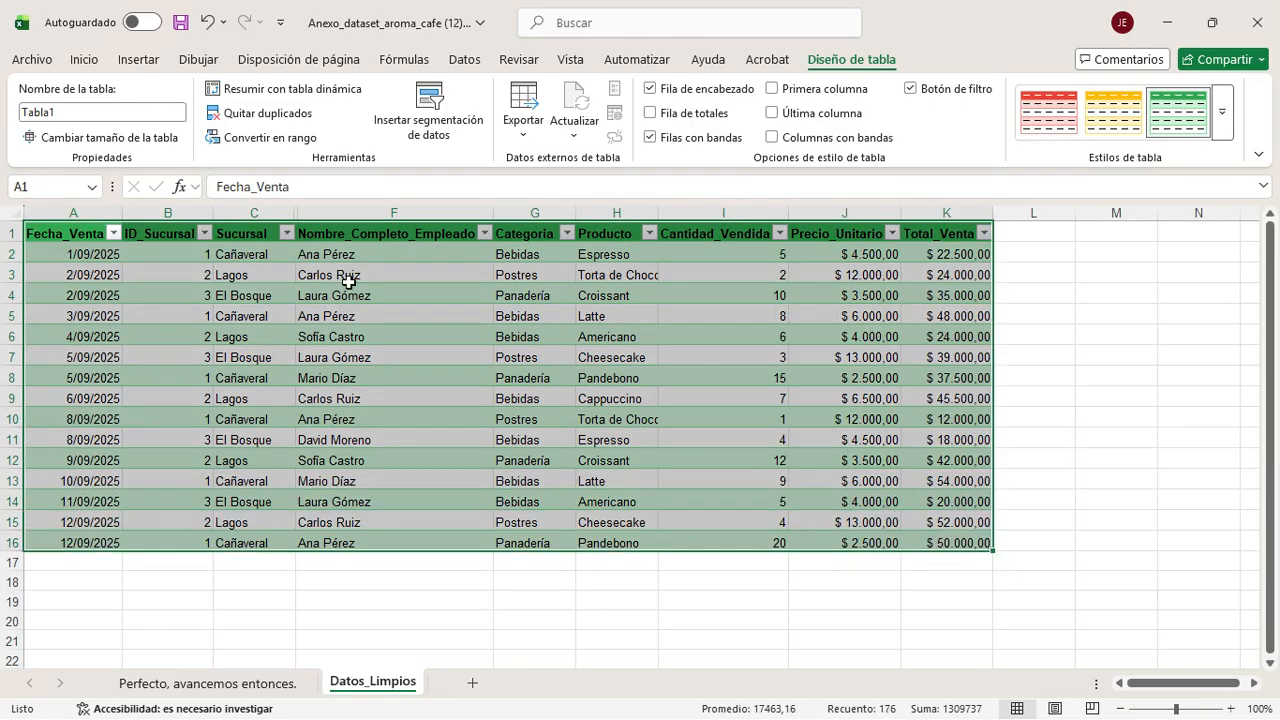
{"action": "left_click", "coordinate": [72, 113]}
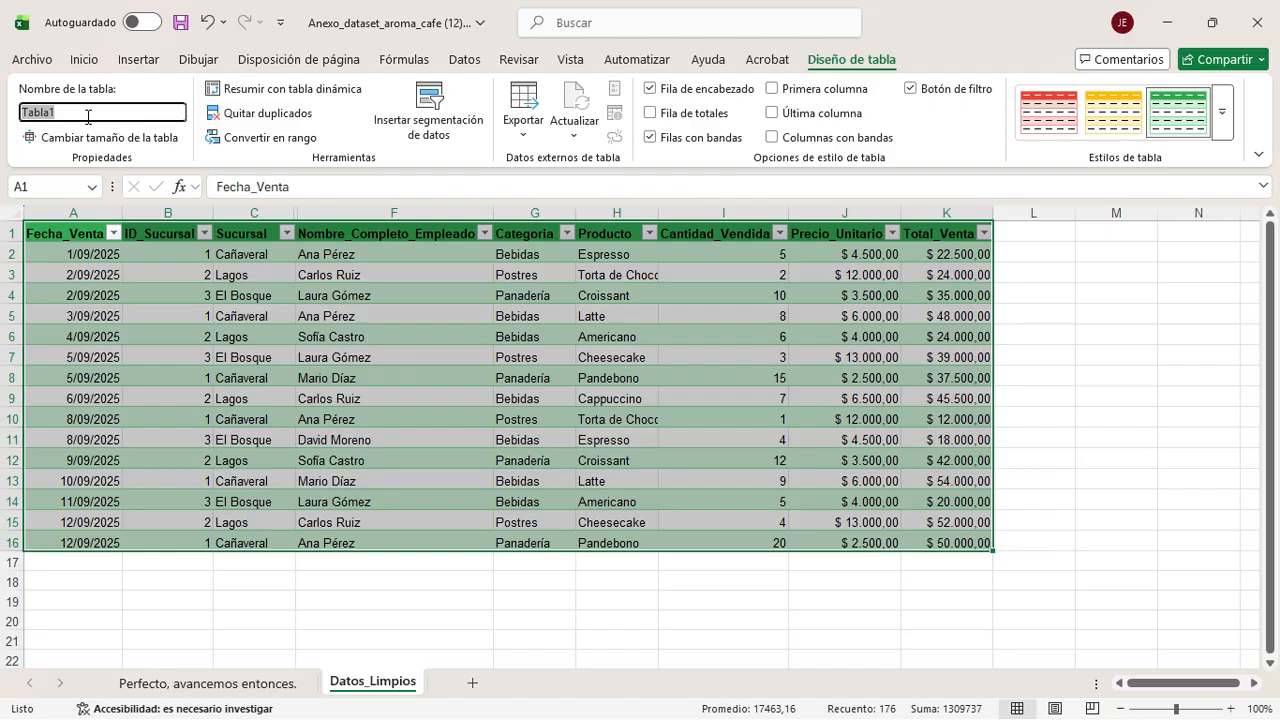
{"action": "type", "text": "Ventas_Cafe"}
{"action": "key", "text": "Return"}
{"action": "left_click", "coordinate": [250, 334]}
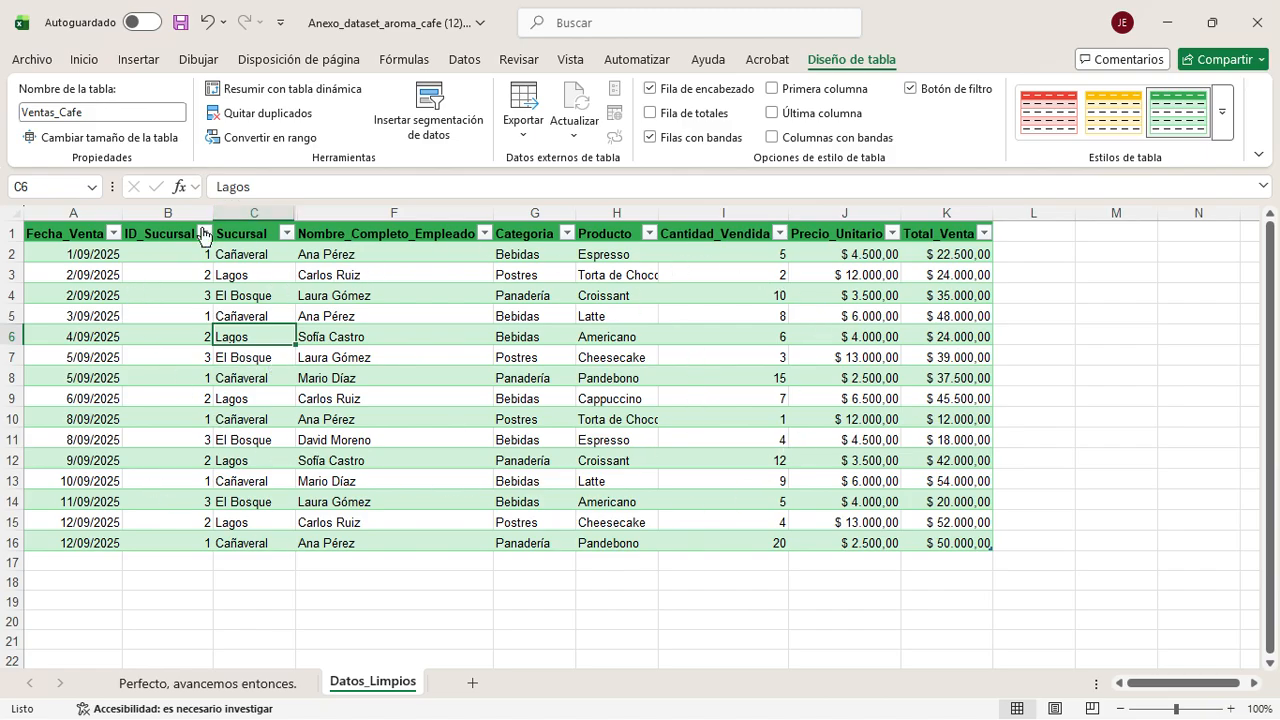
Step: Make the header row about three times as tall, with its text top-aligned and wrapped
{"action": "left_click", "coordinate": [5, 231]}
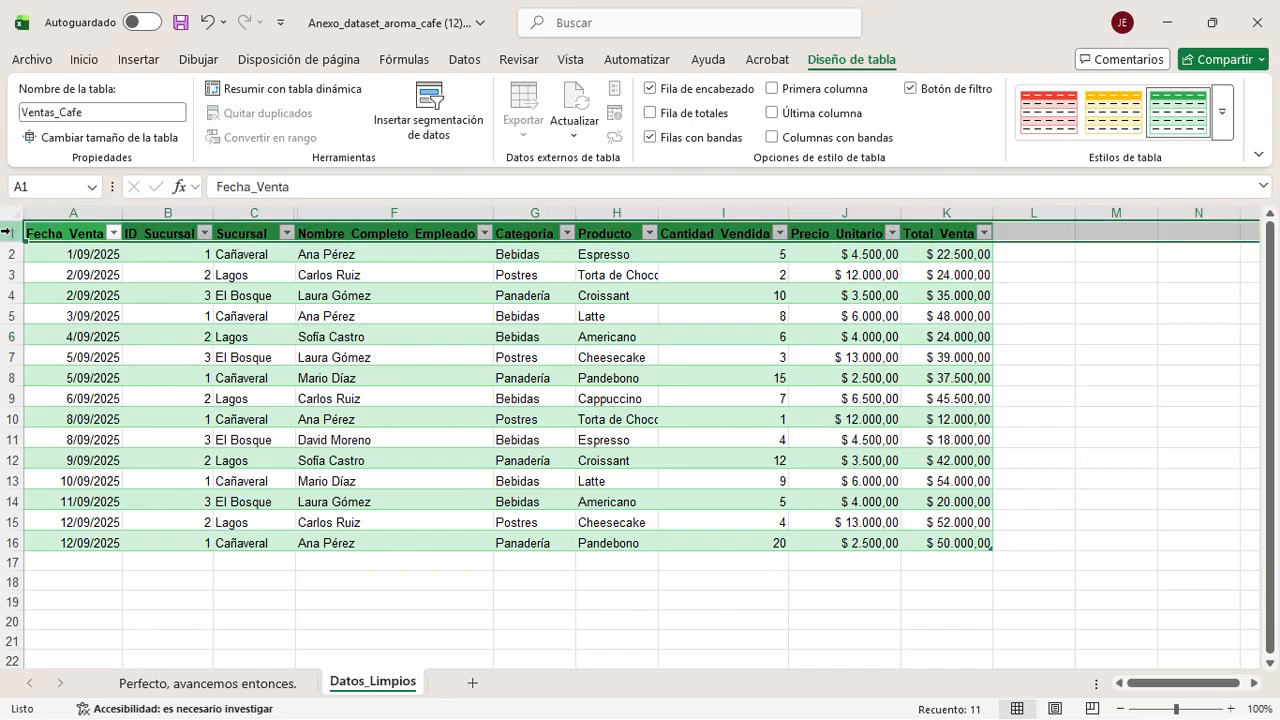
{"action": "left_click_drag", "start_coordinate": [8, 244], "coordinate": [10, 288]}
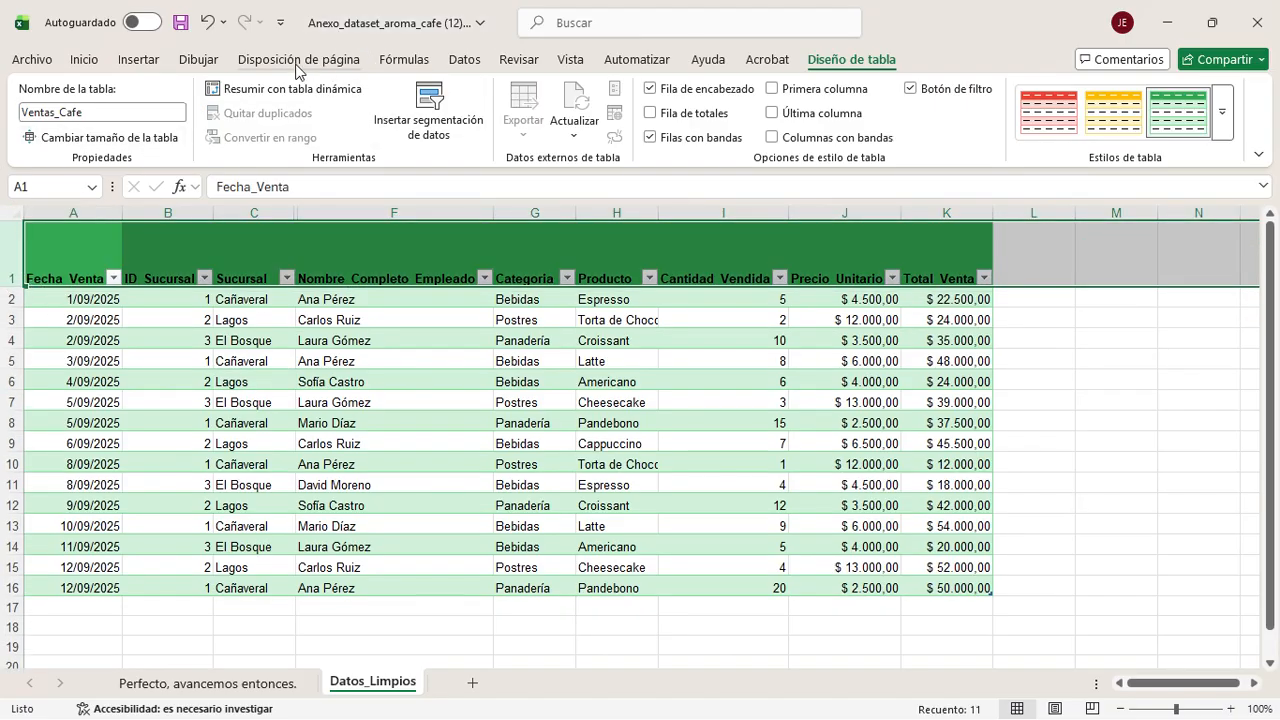
{"action": "left_click", "coordinate": [84, 59]}
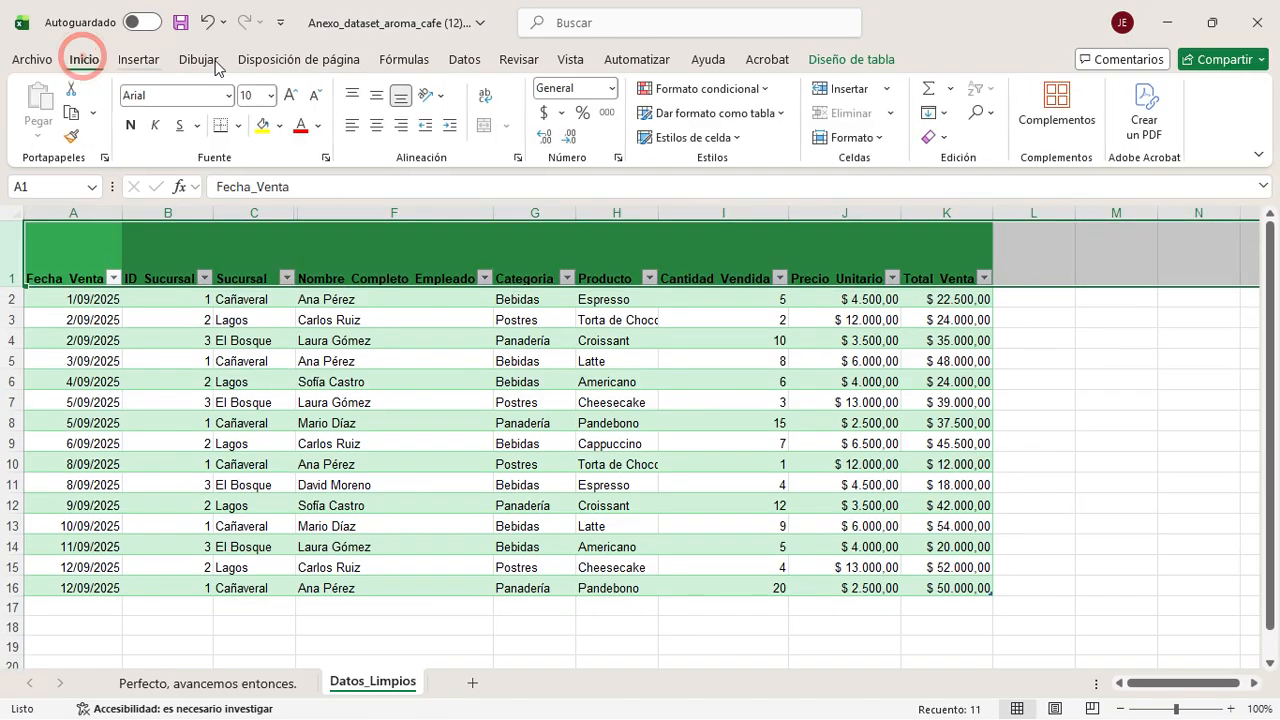
{"action": "left_click", "coordinate": [355, 103]}
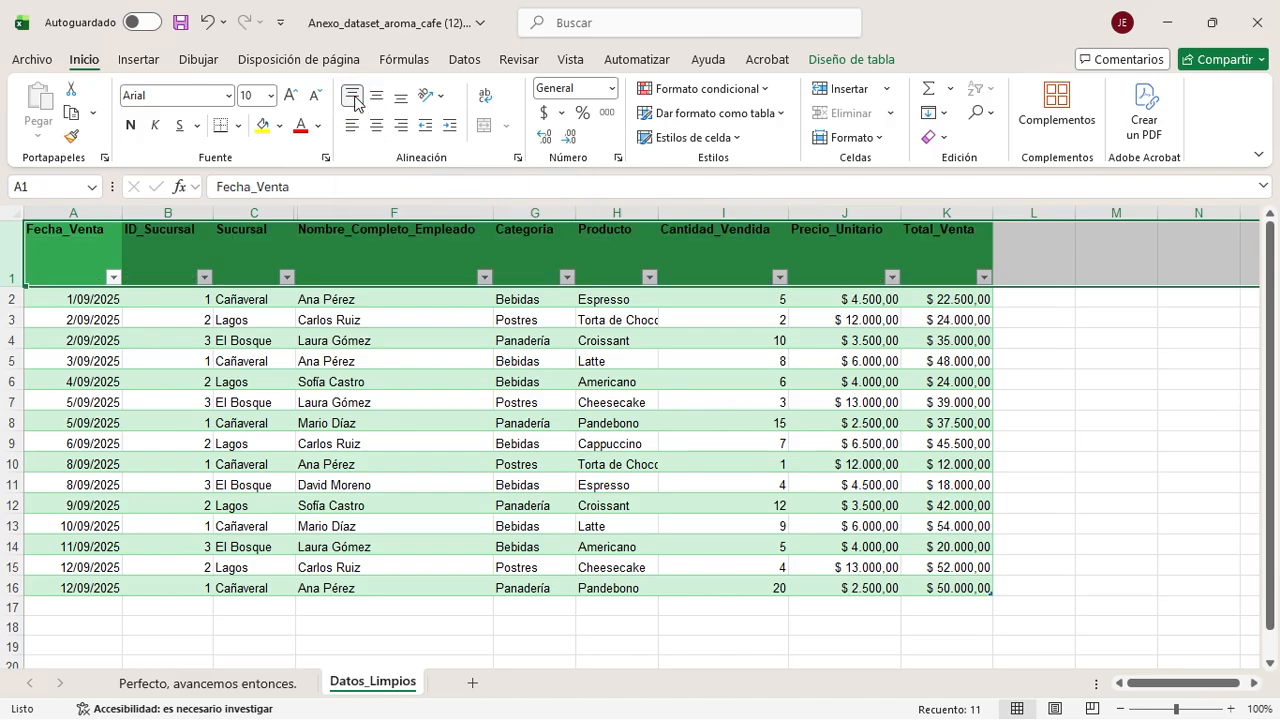
{"action": "left_click", "coordinate": [490, 103]}
Step: Narrow the Nombre_Completo_Empleado column so its header wraps, and widen the Producto column to fit "Torta de Chocolate"
{"action": "left_click", "coordinate": [420, 402]}
{"action": "left_click_drag", "start_coordinate": [493, 212], "coordinate": [410, 216]}
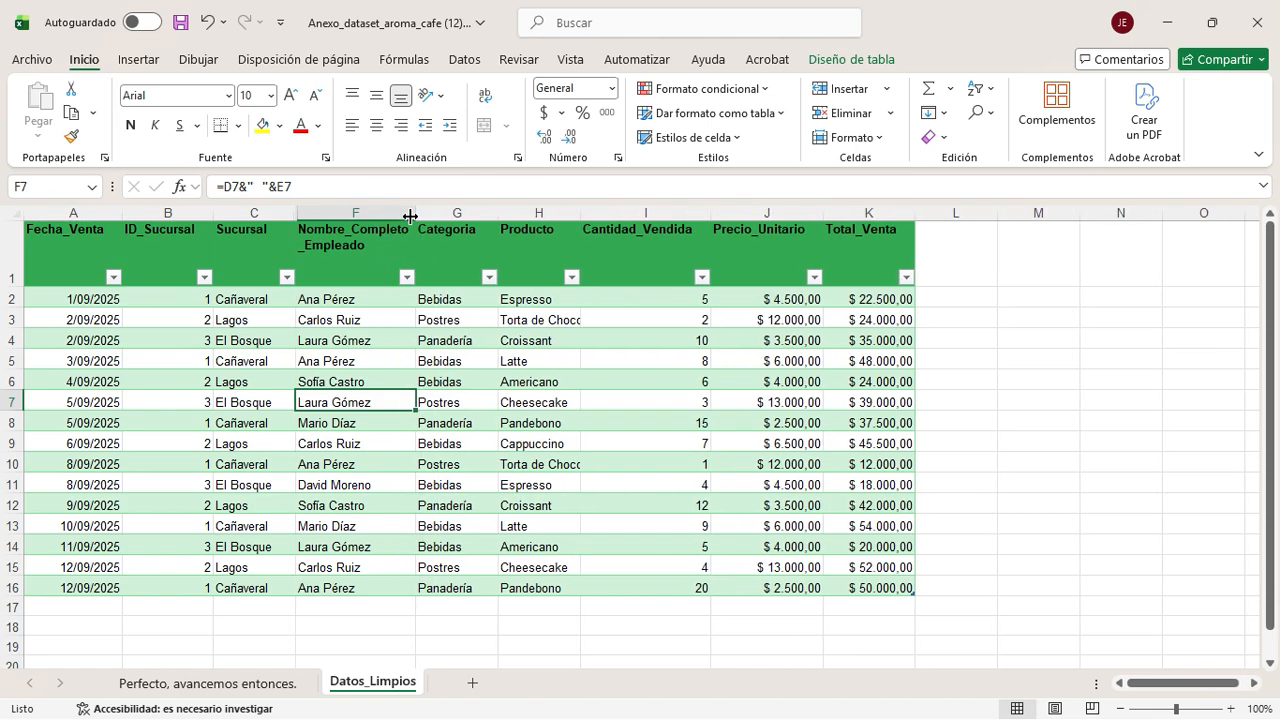
{"action": "left_click", "coordinate": [581, 223]}
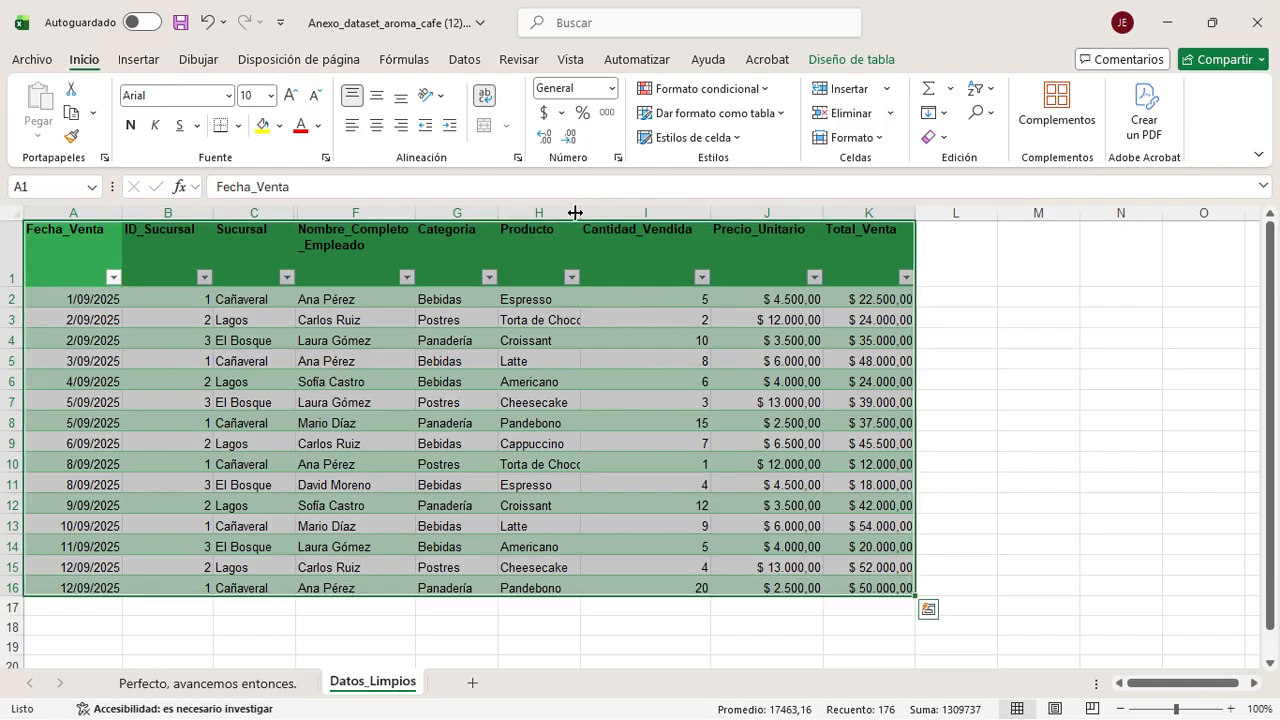
{"action": "left_click_drag", "start_coordinate": [575, 212], "coordinate": [599, 214]}
{"action": "left_click", "coordinate": [651, 446]}
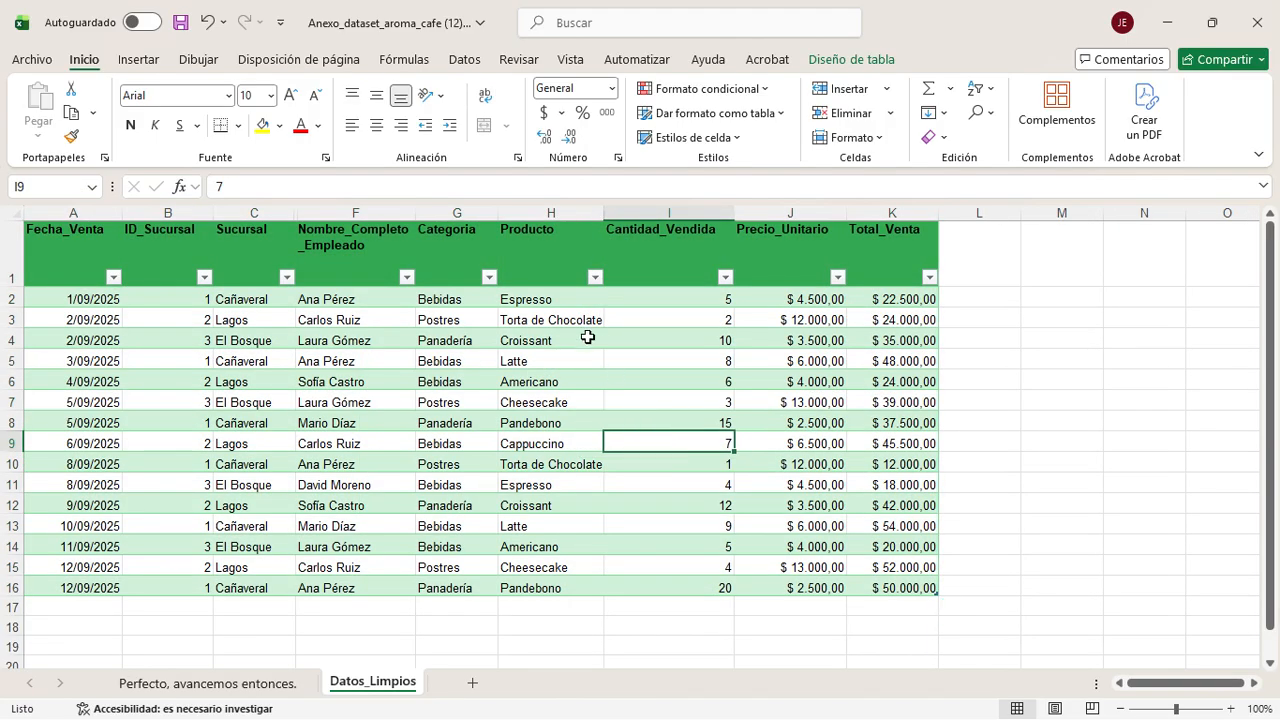
Step: Narrow the Cantidad_Vendida column so its header wraps, and slightly tighten the Precio_Unitario and Total_Venta columns
{"action": "left_click_drag", "start_coordinate": [733, 212], "coordinate": [675, 213]}
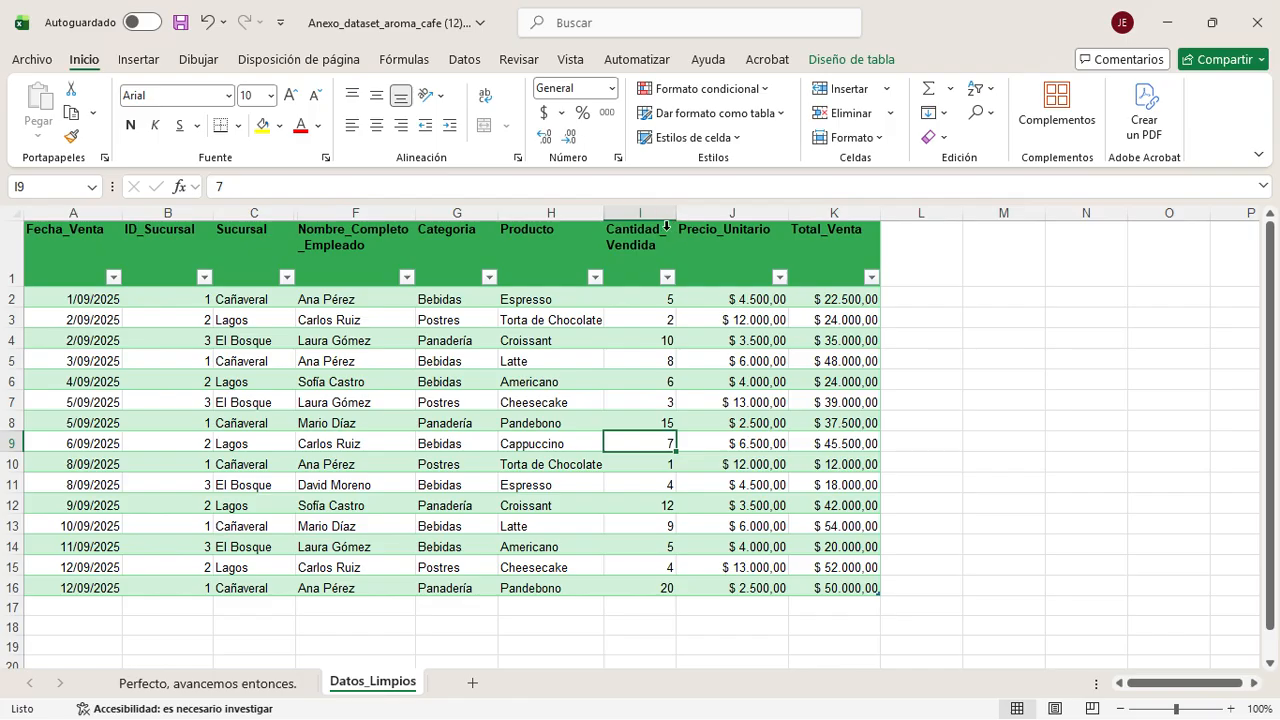
{"action": "left_click_drag", "start_coordinate": [787, 214], "coordinate": [775, 215]}
{"action": "left_click_drag", "start_coordinate": [867, 214], "coordinate": [853, 214]}
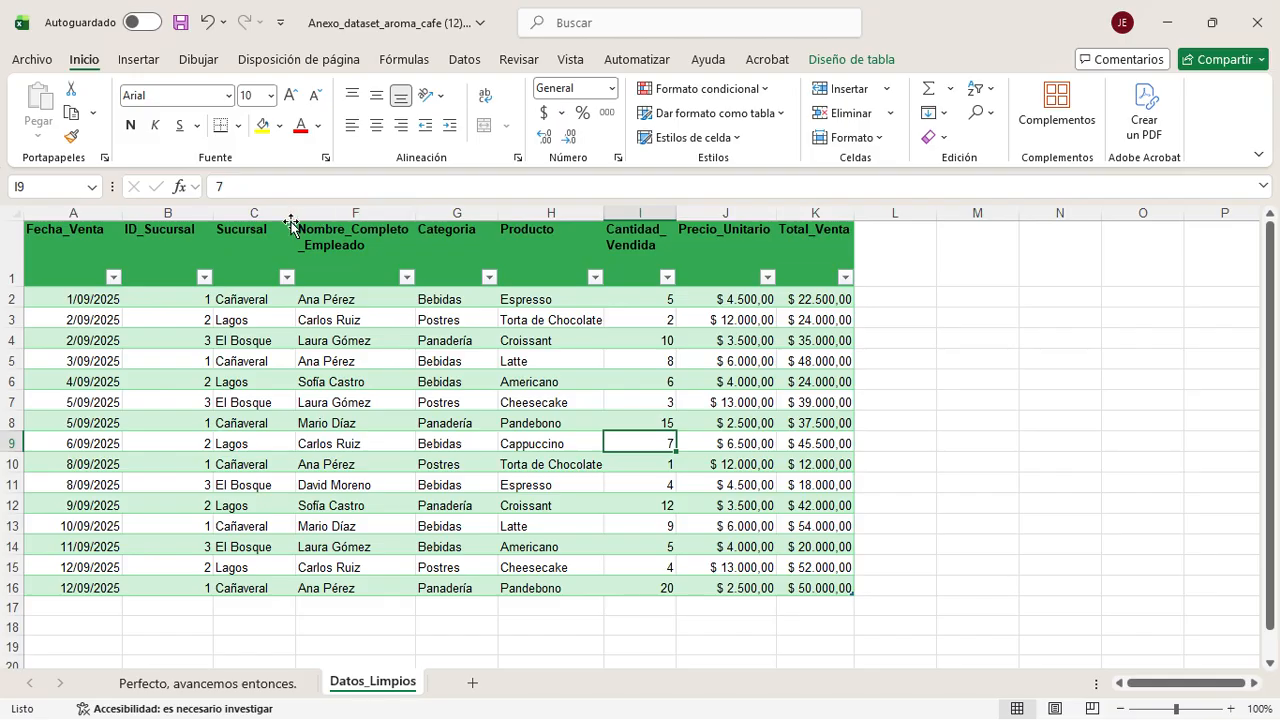
Step: Narrow the Sucursal, ID_Sucursal and Fecha_Venta columns, keeping each header on one line
{"action": "left_click_drag", "start_coordinate": [293, 214], "coordinate": [186, 215]}
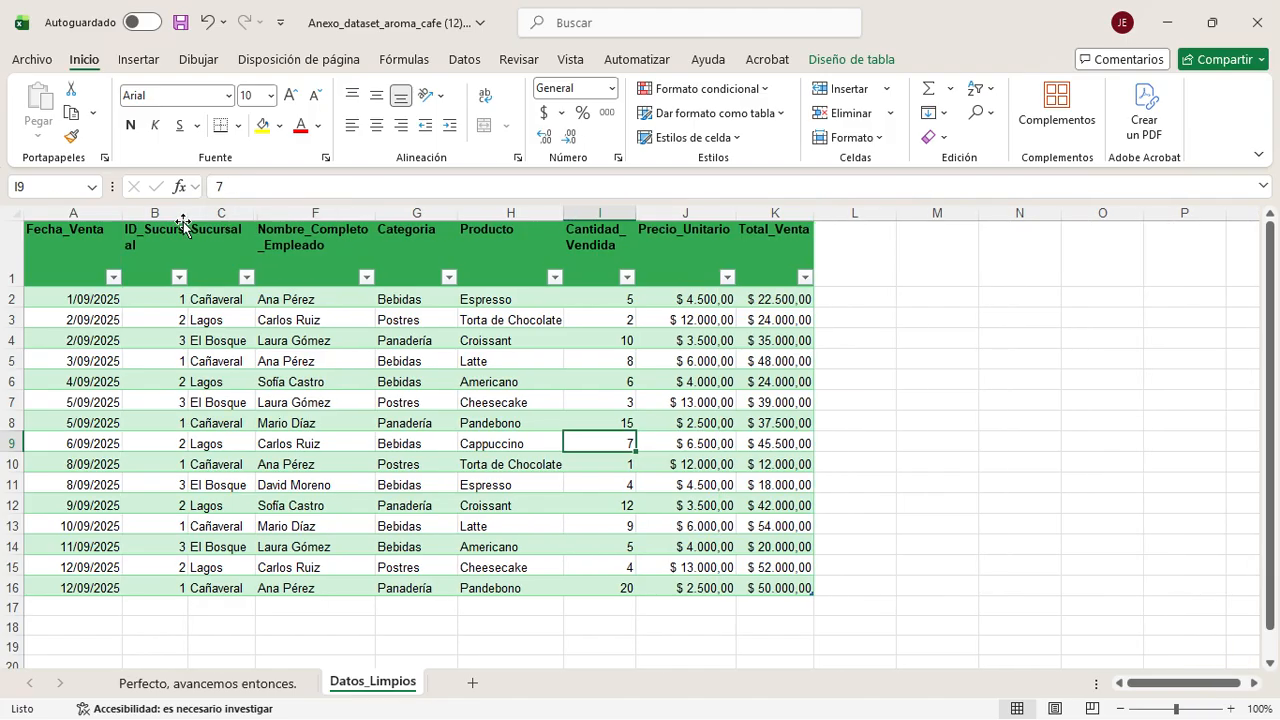
{"action": "double_click", "coordinate": [186, 207]}
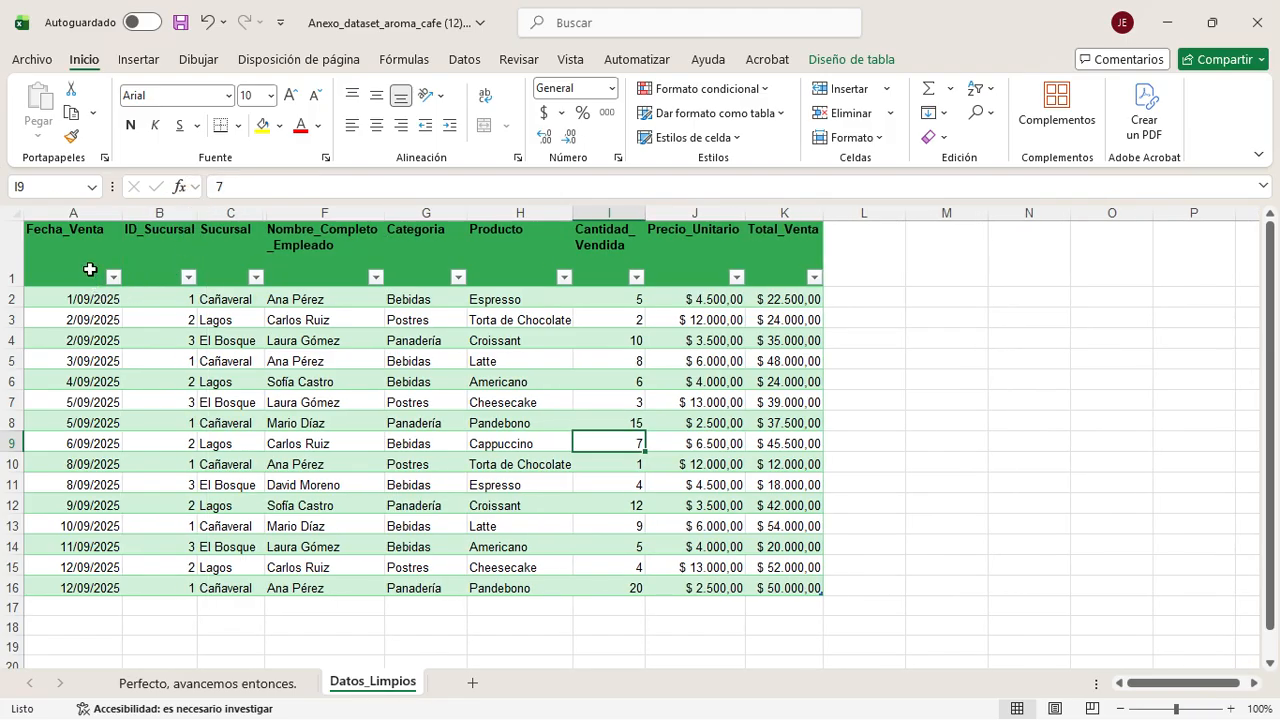
{"action": "left_click_drag", "start_coordinate": [121, 210], "coordinate": [108, 208]}
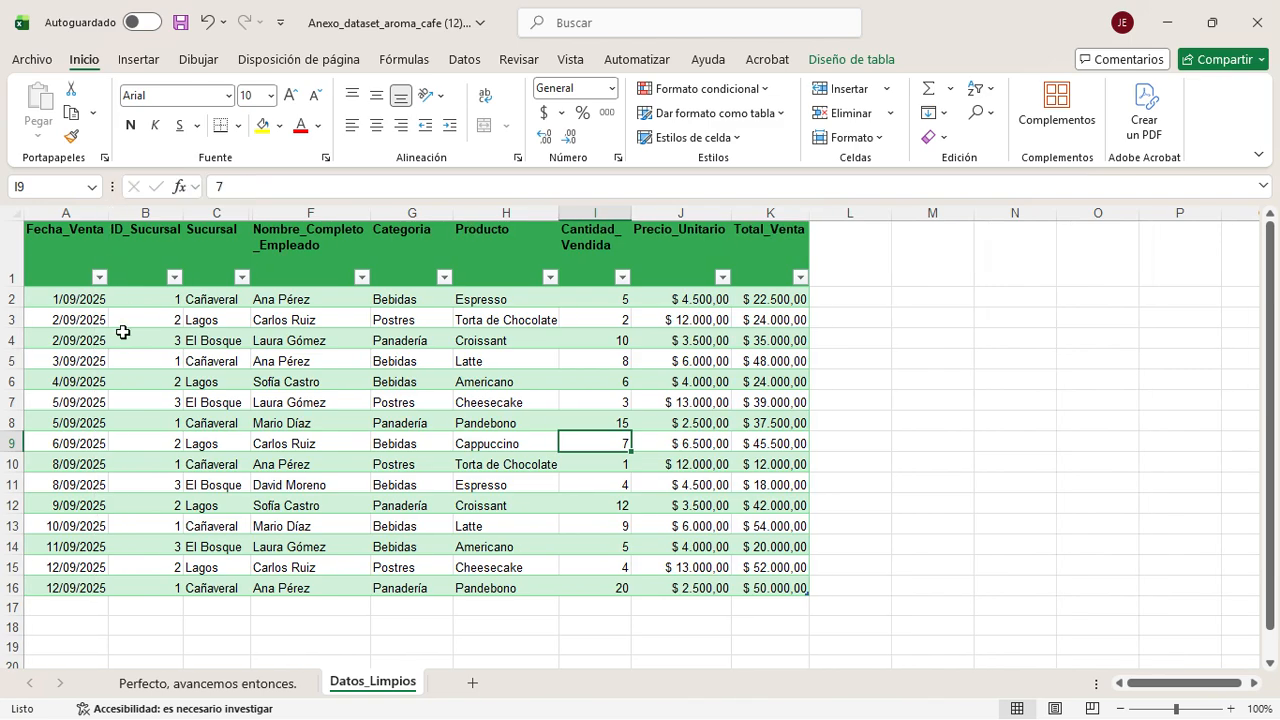
Step: Center the Fecha_Venta and ID_Sucursal values in A2:B16 vertically and horizontally
{"action": "left_click_drag", "start_coordinate": [57, 298], "coordinate": [135, 582]}
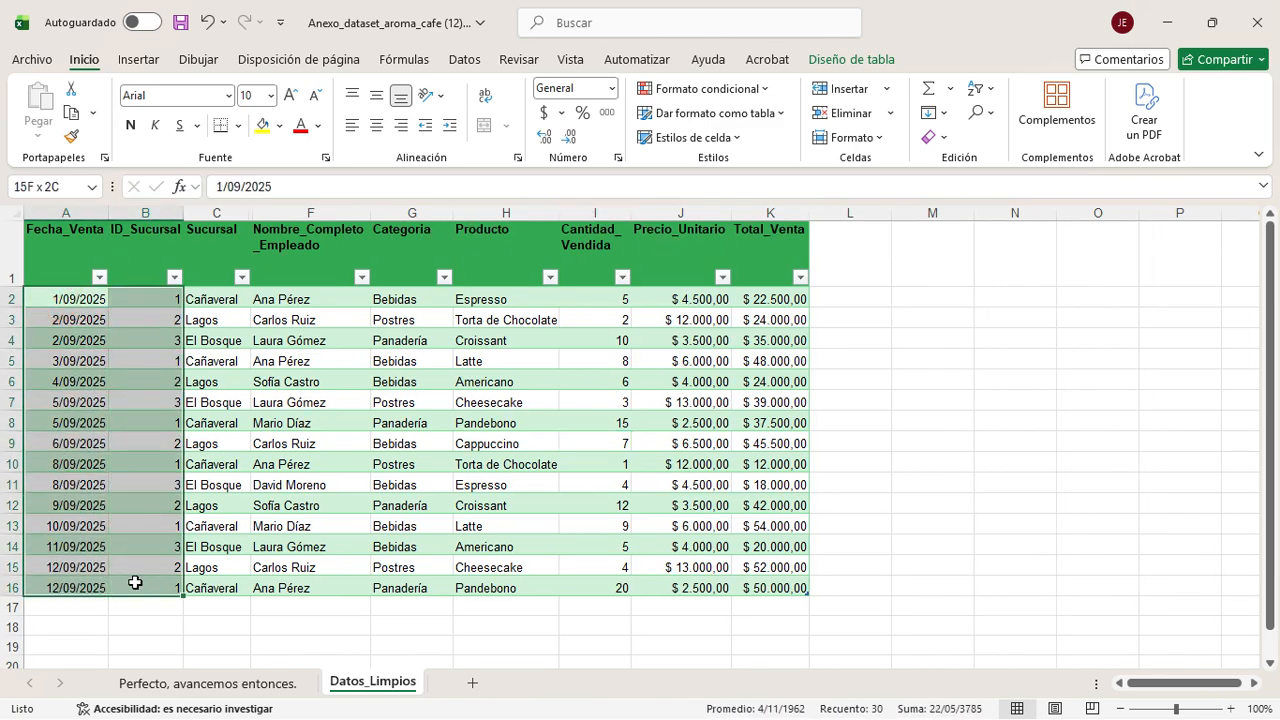
{"action": "left_click", "coordinate": [376, 95]}
{"action": "left_click", "coordinate": [376, 125]}
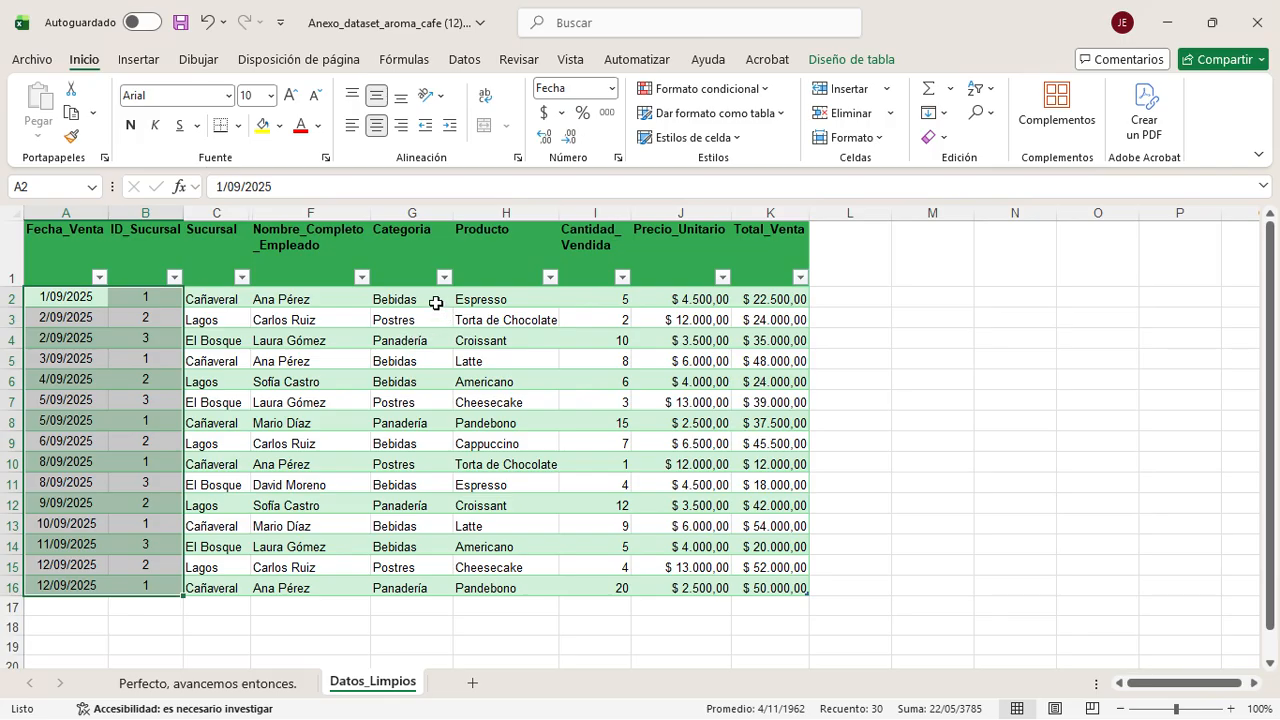
Step: Center the Cantidad_Vendida, Precio_Unitario and Total_Venta values in I2:K16 vertically and horizontally
{"action": "left_click", "coordinate": [620, 306]}
{"action": "left_click_drag", "start_coordinate": [622, 308], "coordinate": [771, 586]}
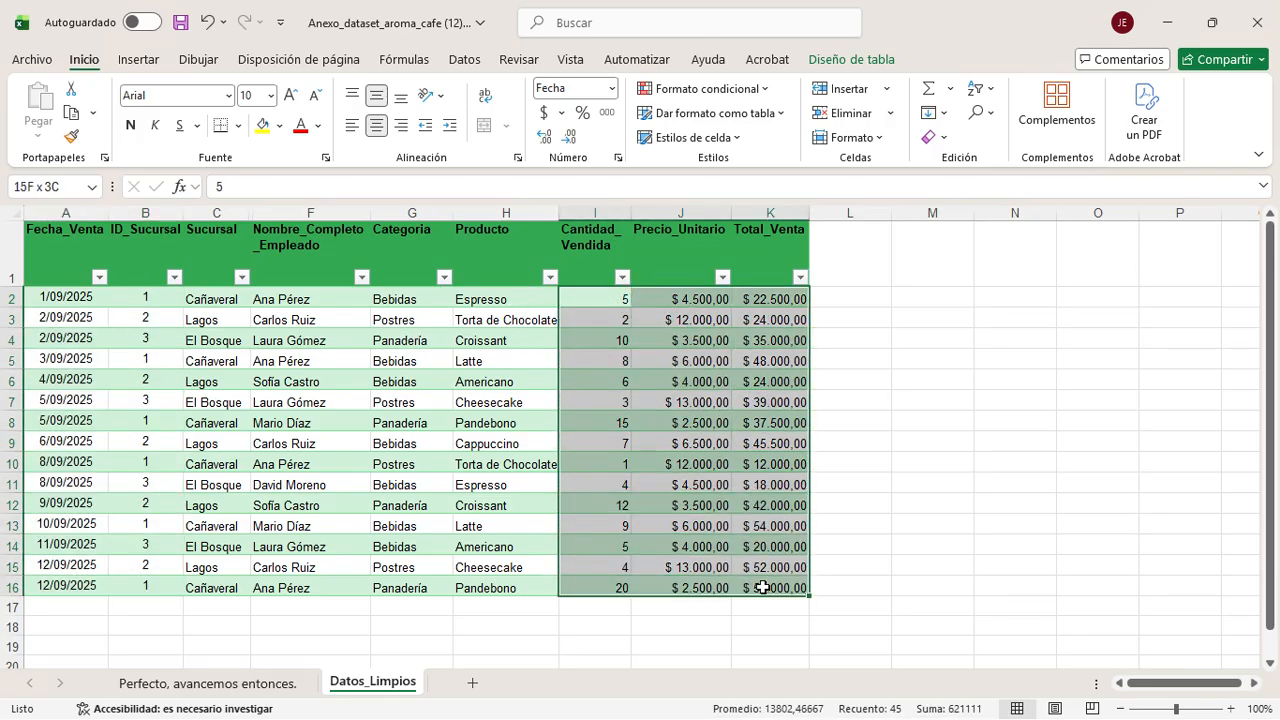
{"action": "left_click", "coordinate": [376, 95]}
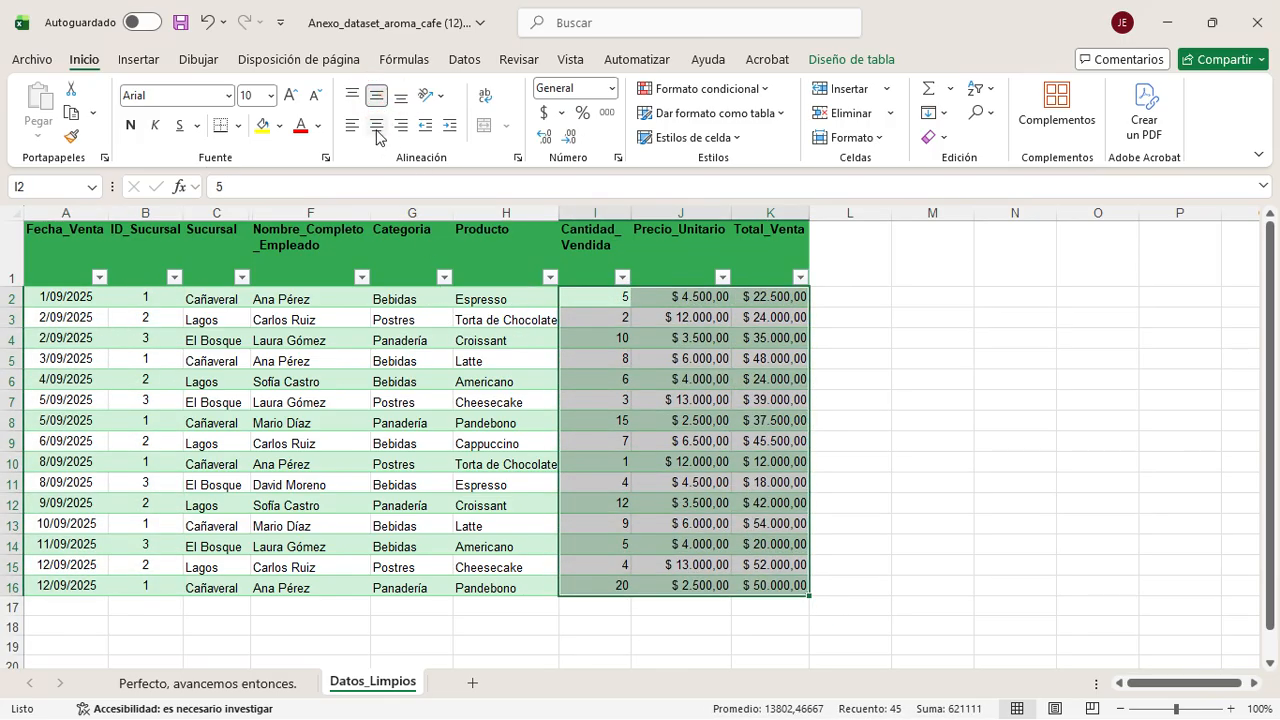
{"action": "left_click", "coordinate": [376, 125]}
Step: Center all the table's data rows, A2:K16, vertically within their cells
{"action": "left_click_drag", "start_coordinate": [40, 298], "coordinate": [700, 588]}
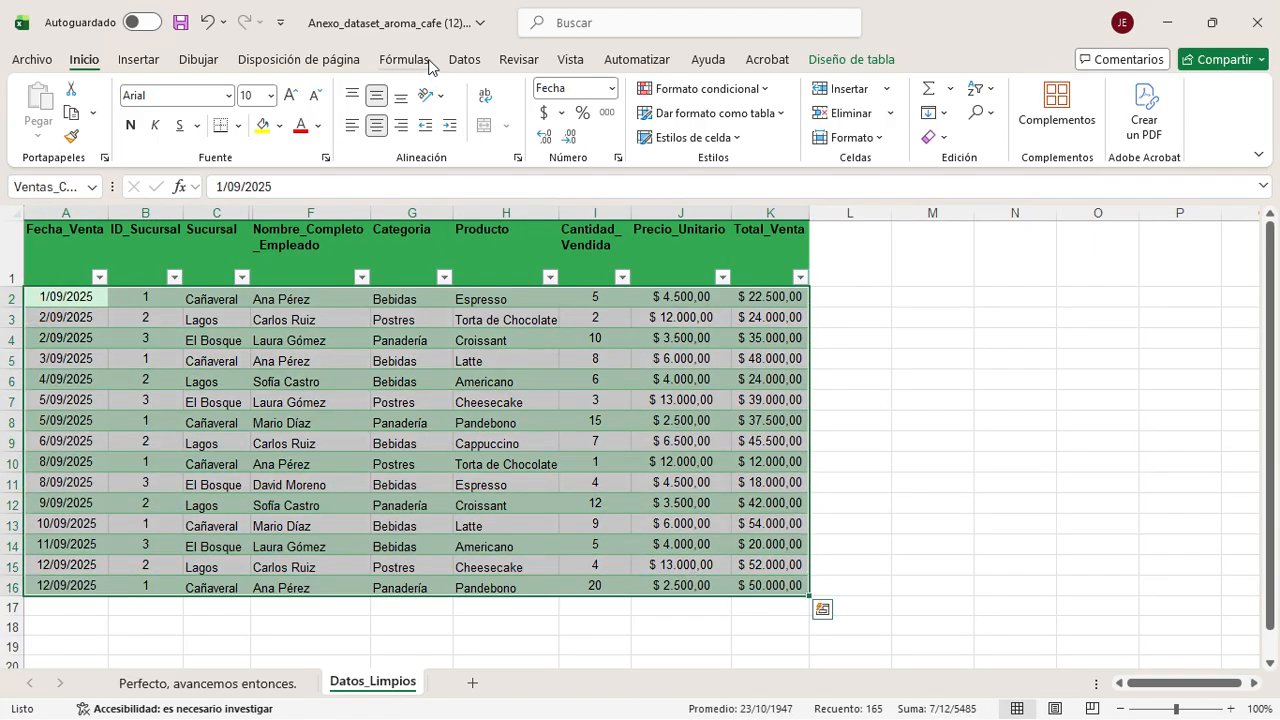
{"action": "left_click", "coordinate": [376, 96]}
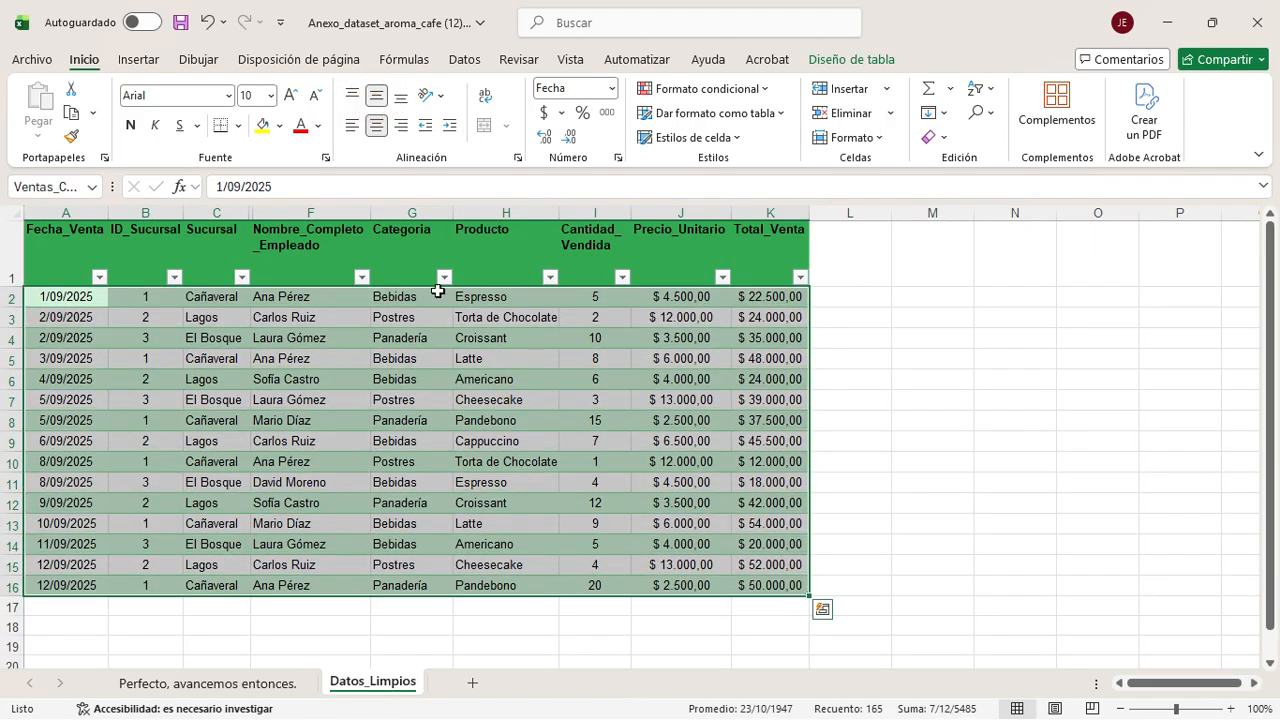
{"action": "left_click", "coordinate": [500, 423]}
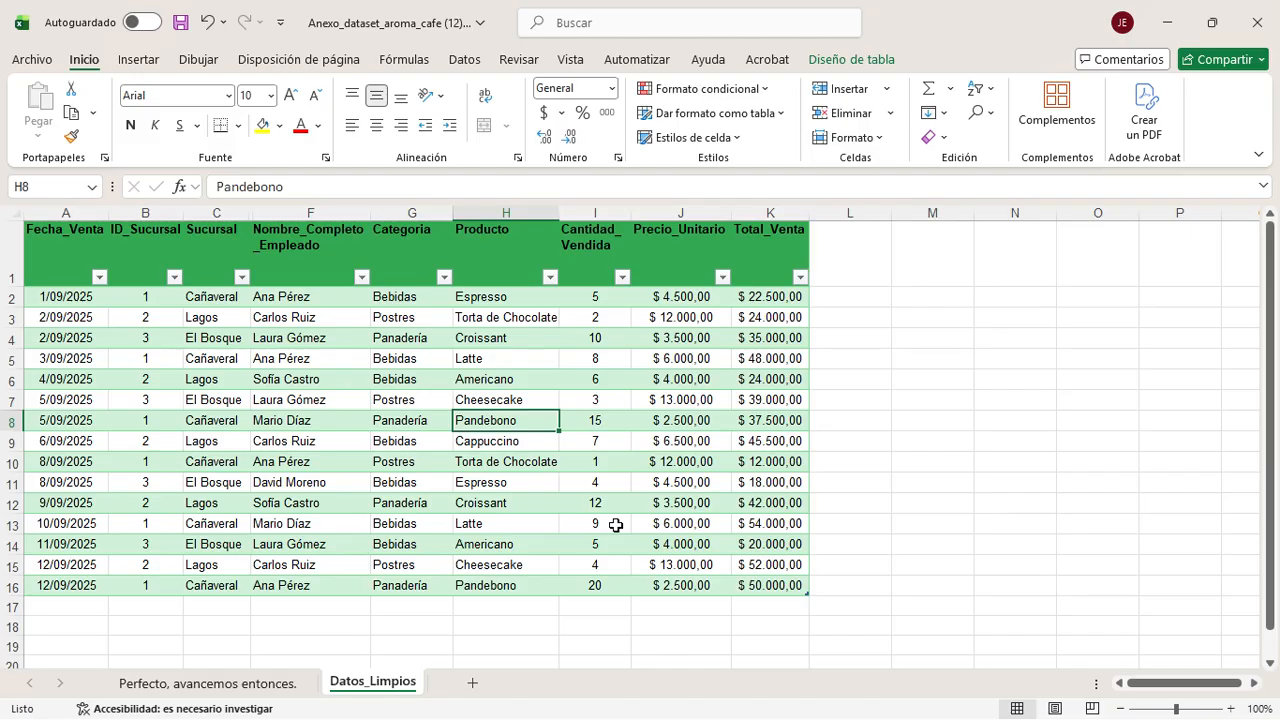
{"action": "left_click_drag", "start_coordinate": [62, 224], "coordinate": [748, 563]}
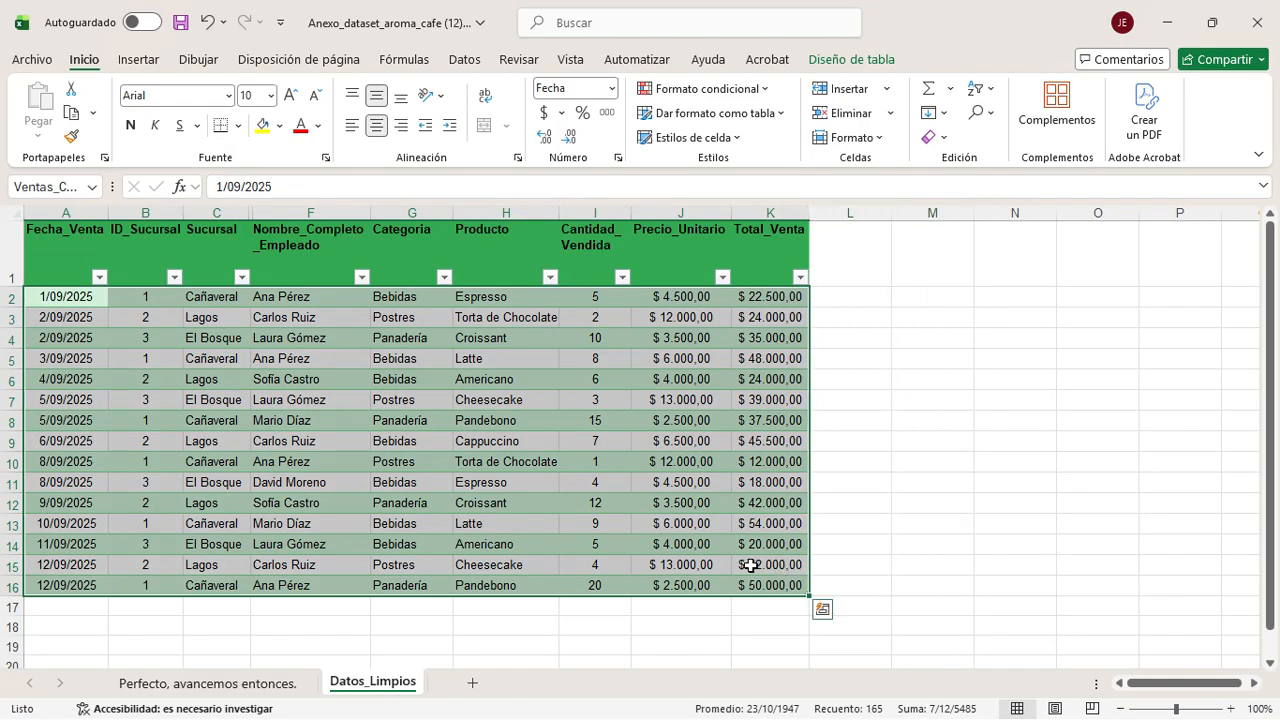
{"action": "left_click", "coordinate": [238, 125]}
{"action": "left_click", "coordinate": [250, 313]}
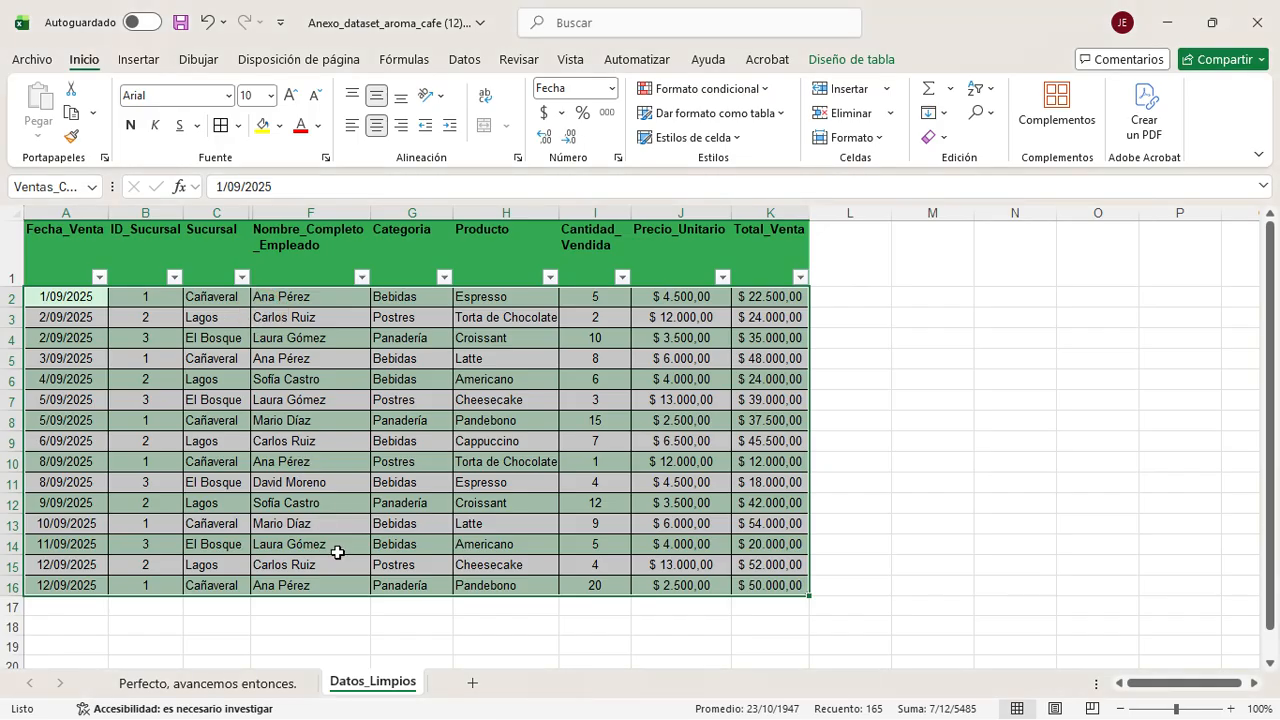
{"action": "left_click", "coordinate": [380, 484]}
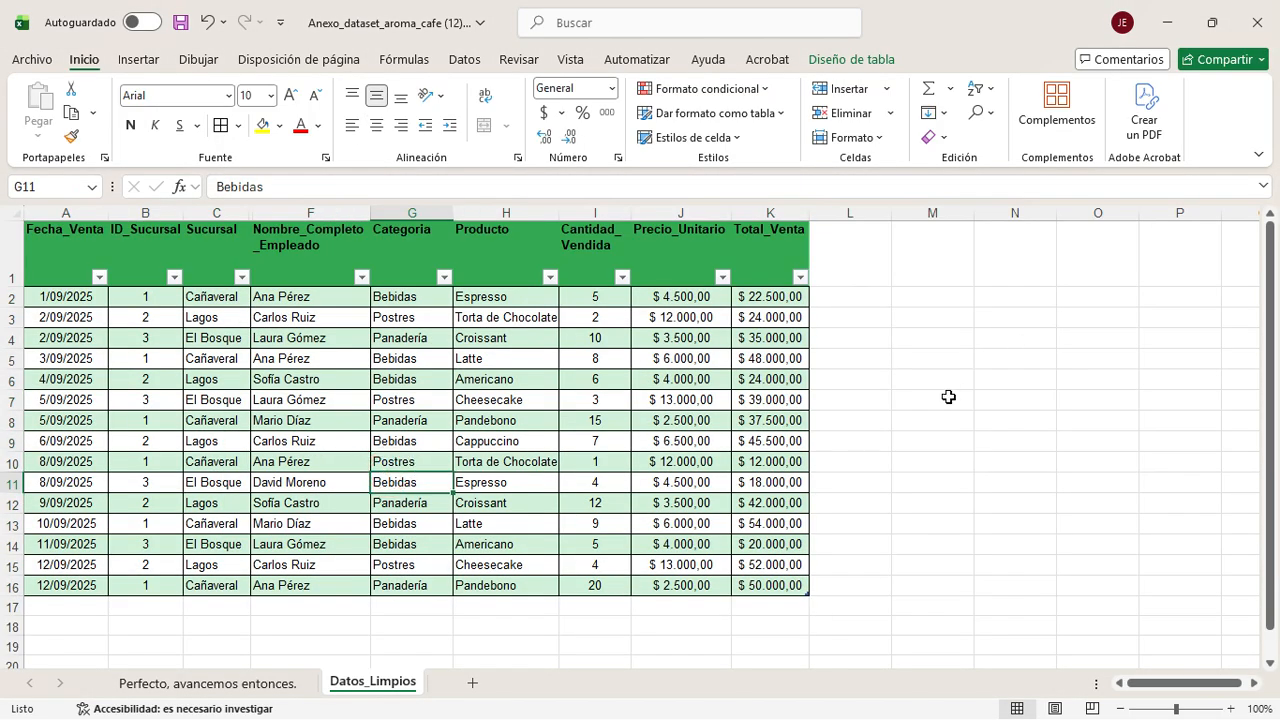
{"action": "key", "text": "ctrl+a"}
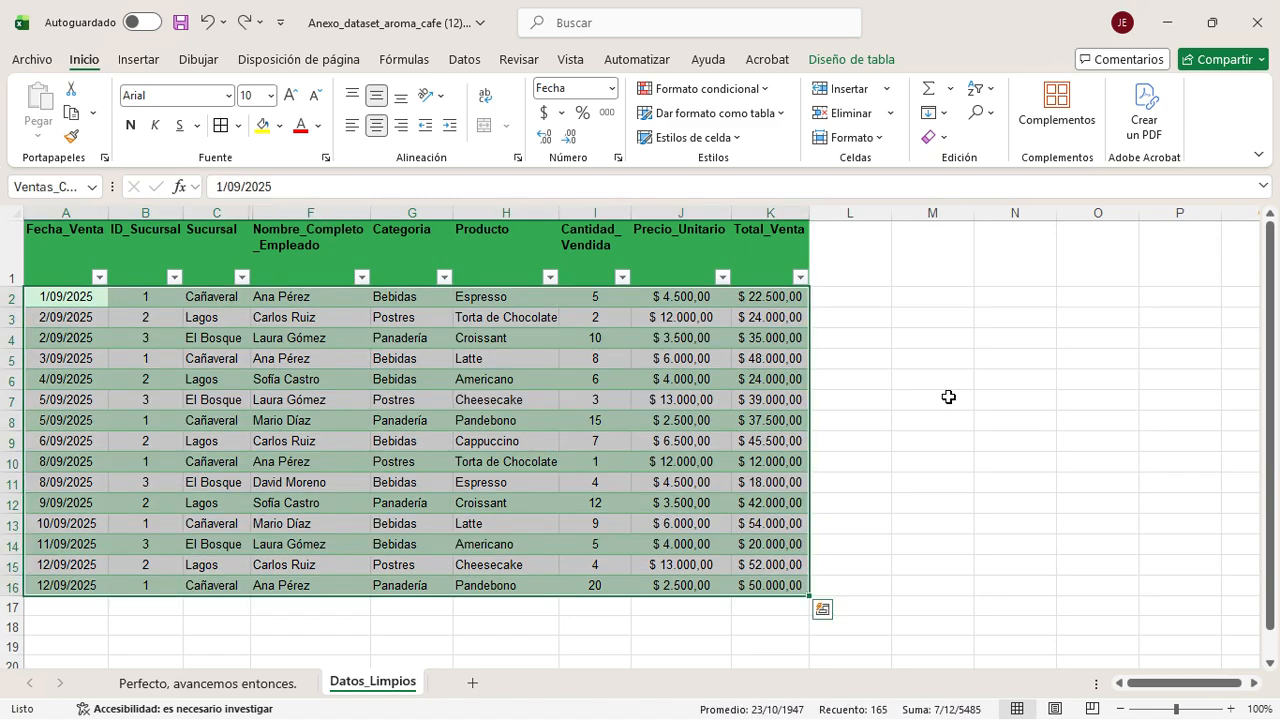
{"action": "left_click", "coordinate": [710, 399]}
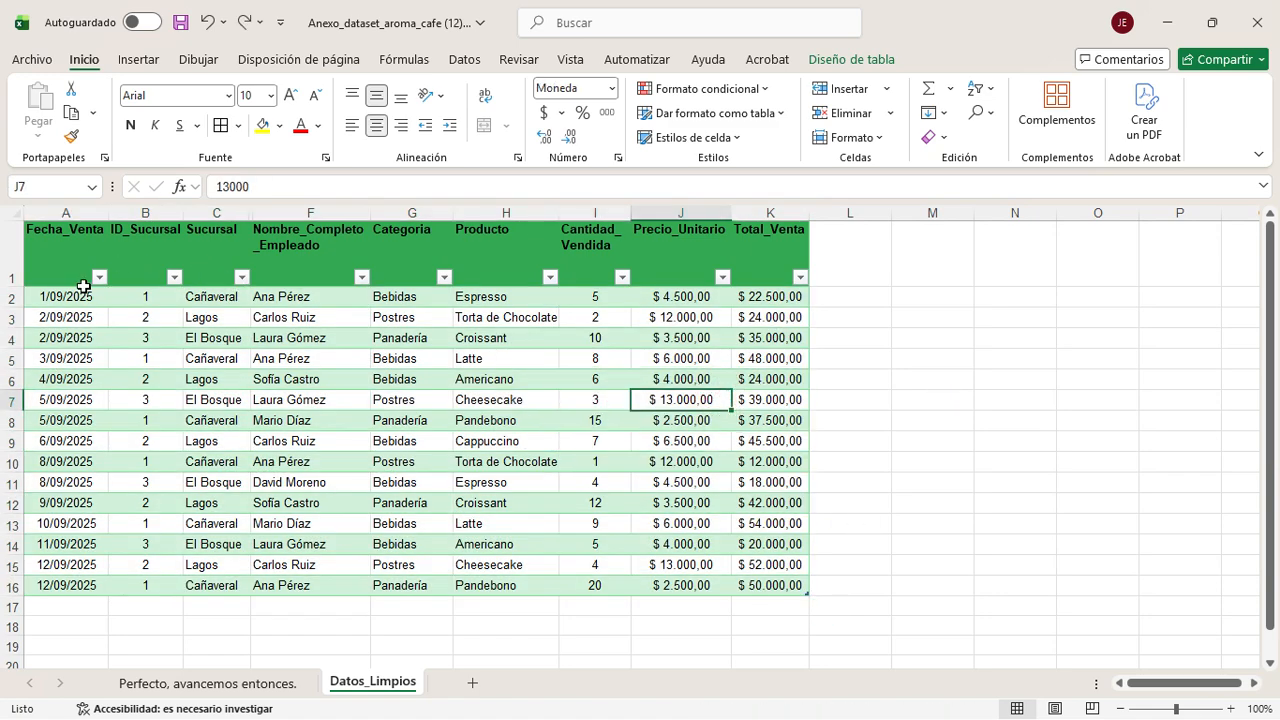
Step: Apply all borders to the whole Ventas_Cafe table, A1:K16, including the header row
{"action": "left_click_drag", "start_coordinate": [66, 253], "coordinate": [770, 586]}
{"action": "left_click", "coordinate": [220, 122]}
{"action": "left_click", "coordinate": [409, 420]}
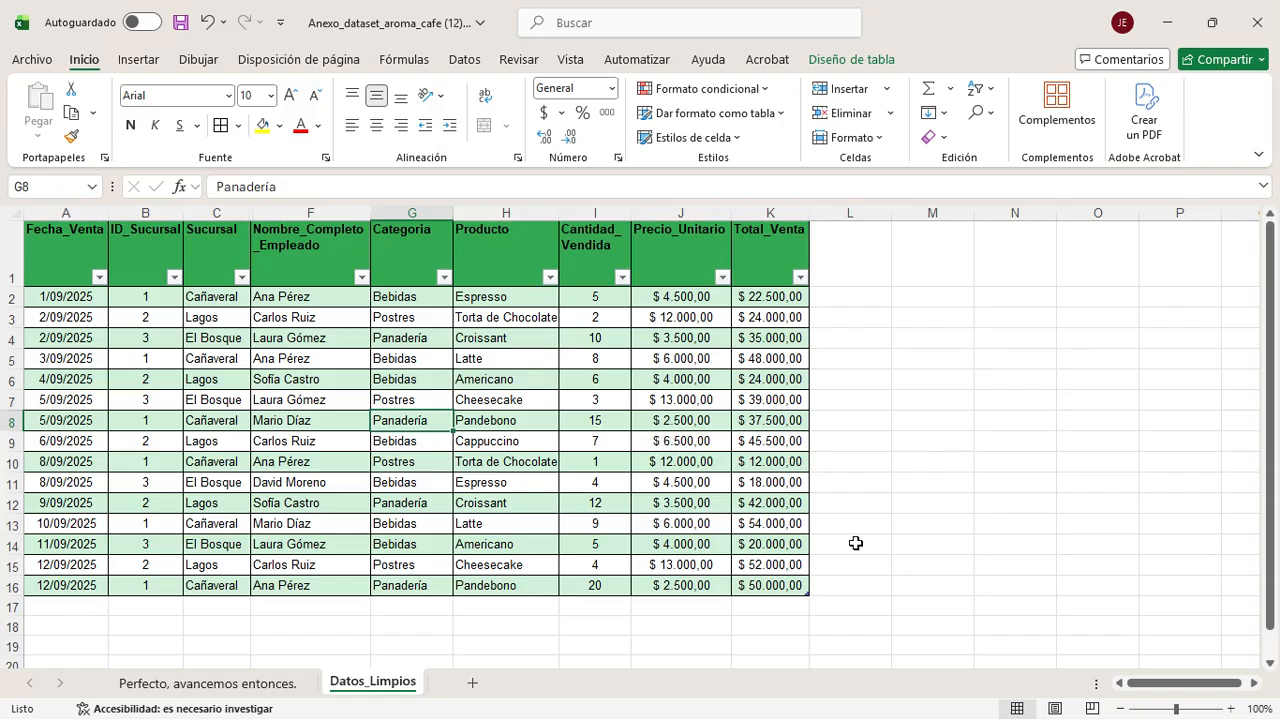
Step: Try extending the table with a "compras" header in L1, and undo the addition
{"action": "left_click", "coordinate": [850, 262]}
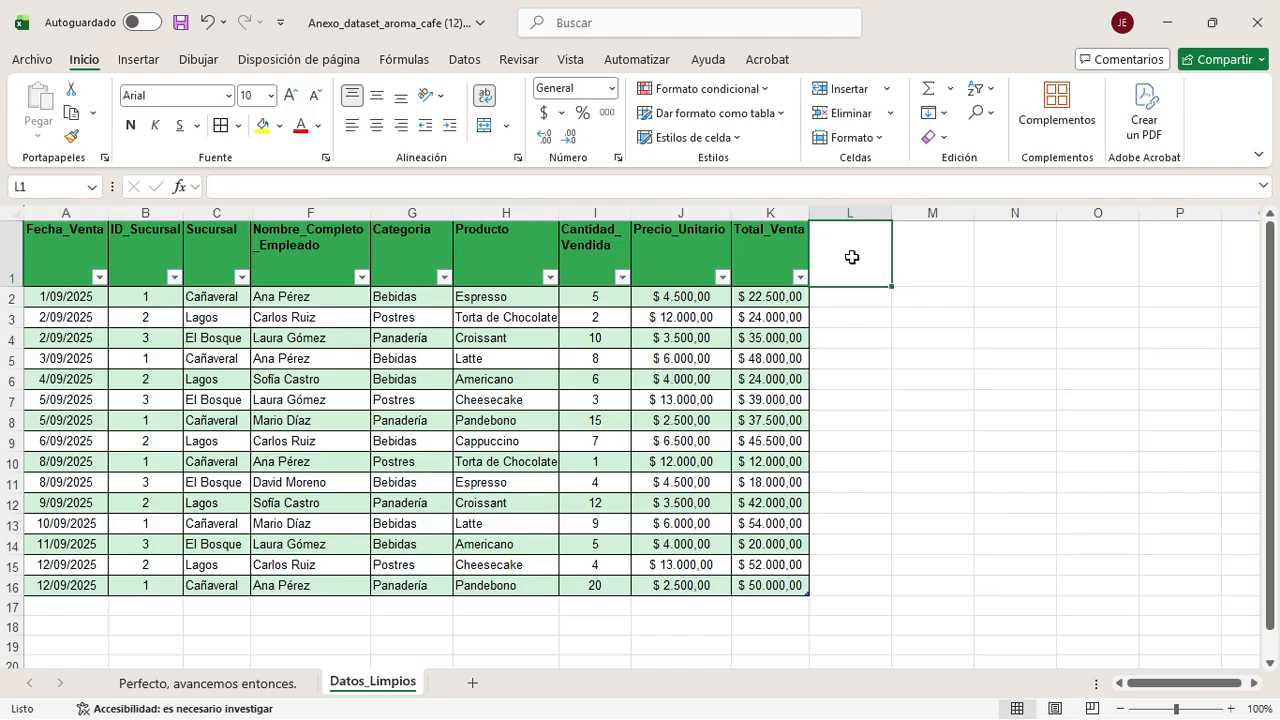
{"action": "type", "text": "compras"}
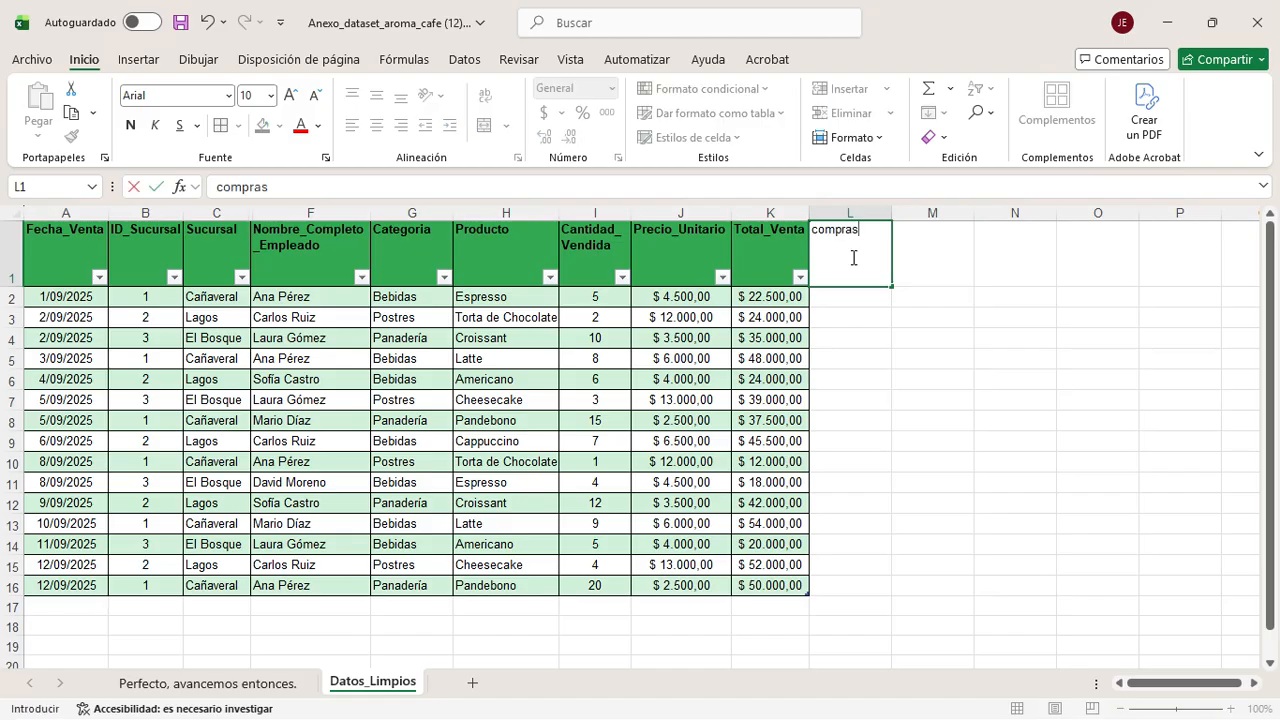
{"action": "key", "text": "Return"}
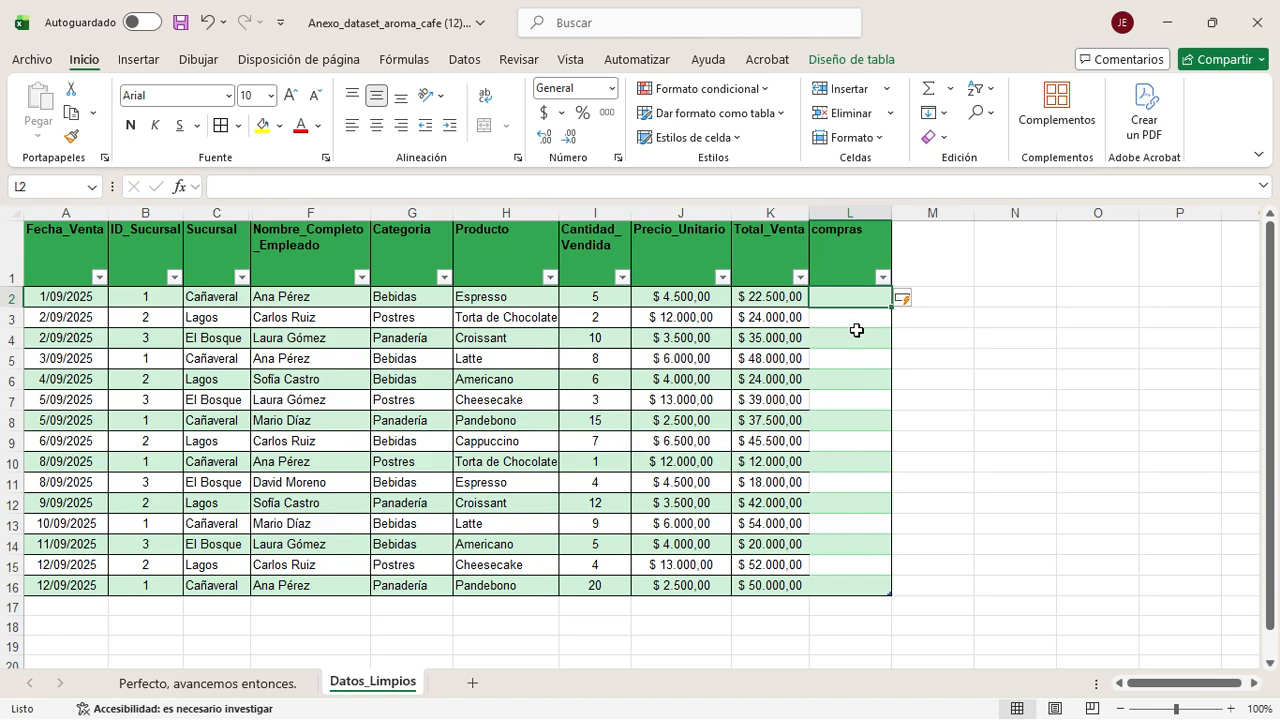
{"action": "left_click", "coordinate": [966, 278]}
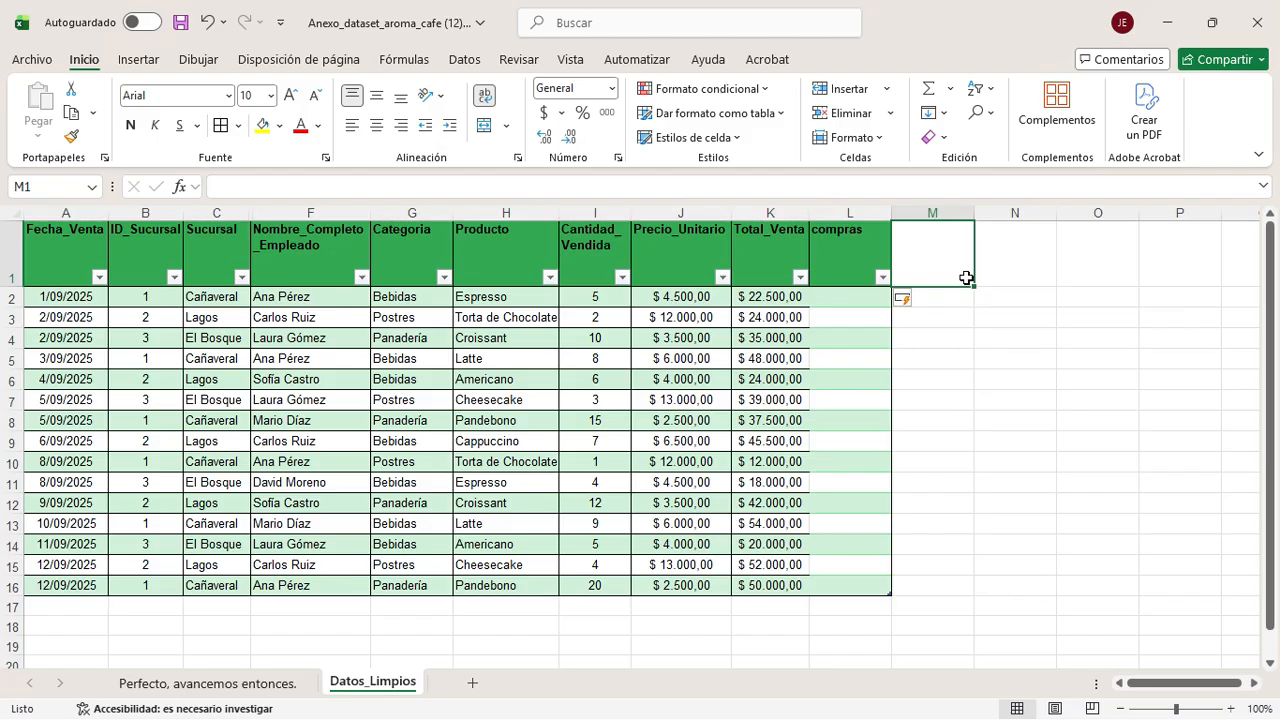
{"action": "key", "text": "ctrl+z"}
{"action": "key", "text": "ctrl+z"}
{"action": "left_click", "coordinate": [943, 360]}
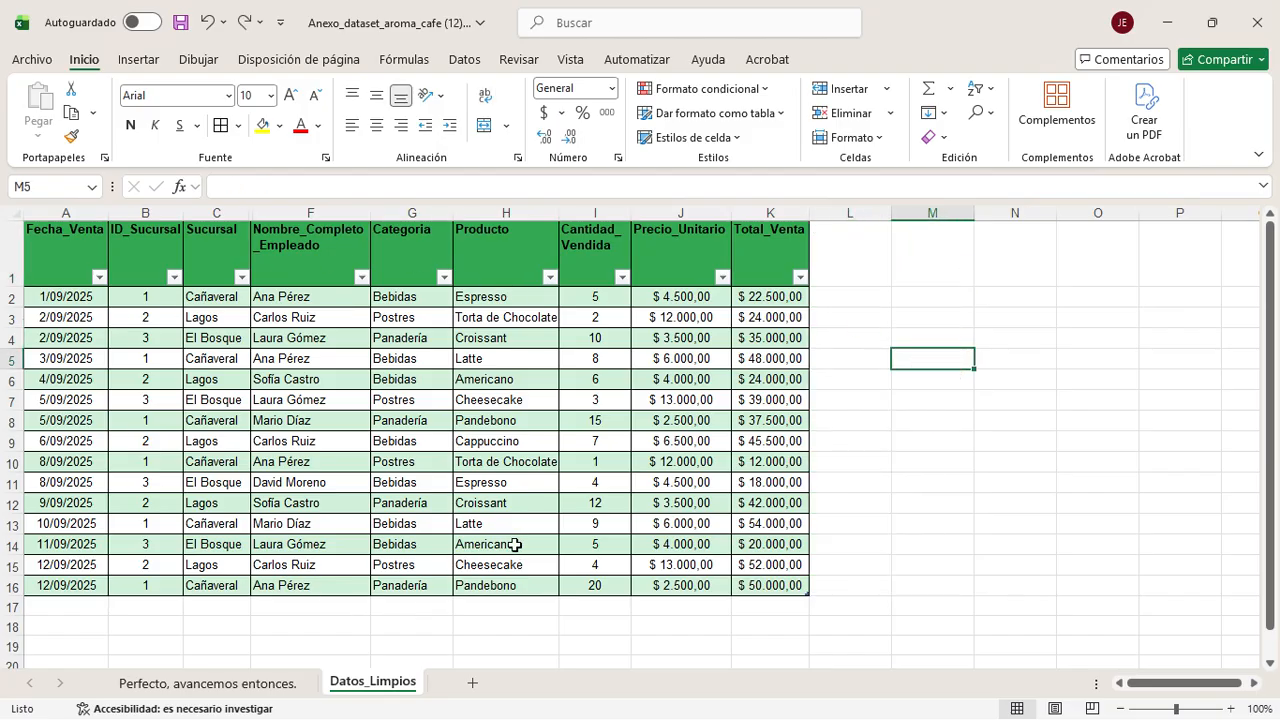
Step: Switch to Microsoft Edge and examine the Paso 3 instructions on pivot table analysis in Guia_aprendizaje_1.pdf
{"action": "left_click", "coordinate": [562, 542]}
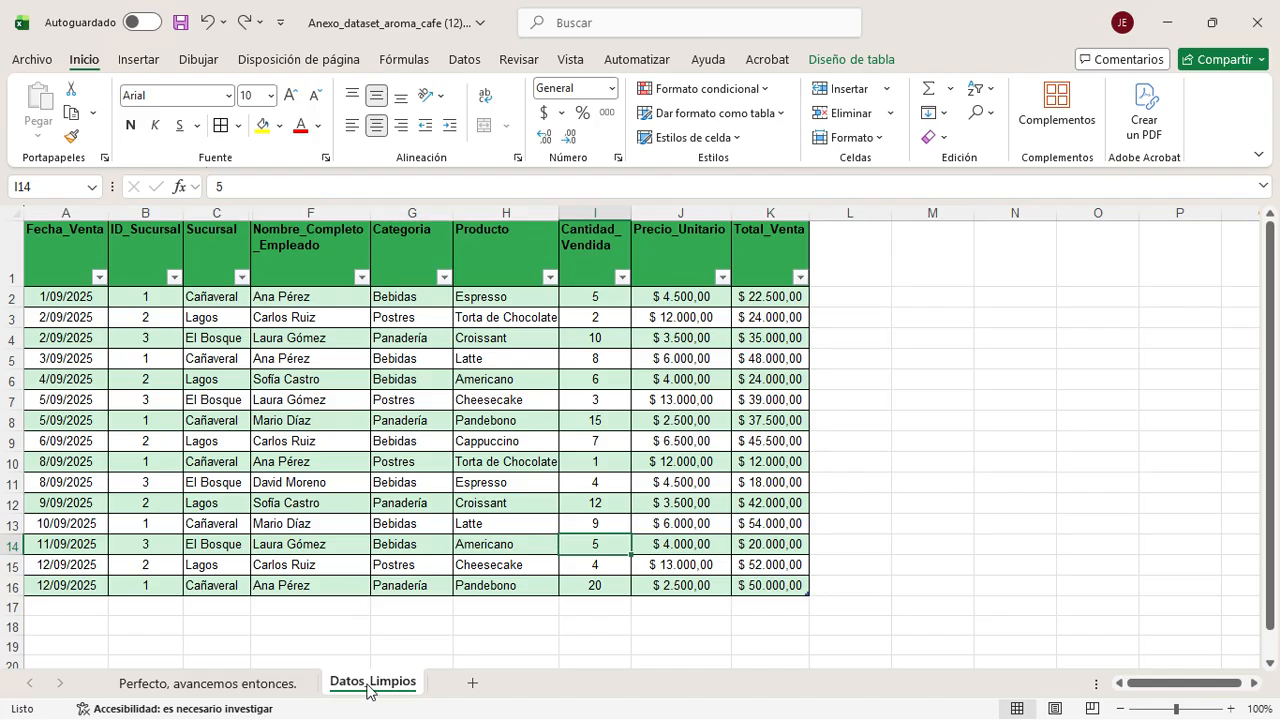
{"action": "left_click", "coordinate": [76, 697]}
{"action": "left_click", "coordinate": [159, 697]}
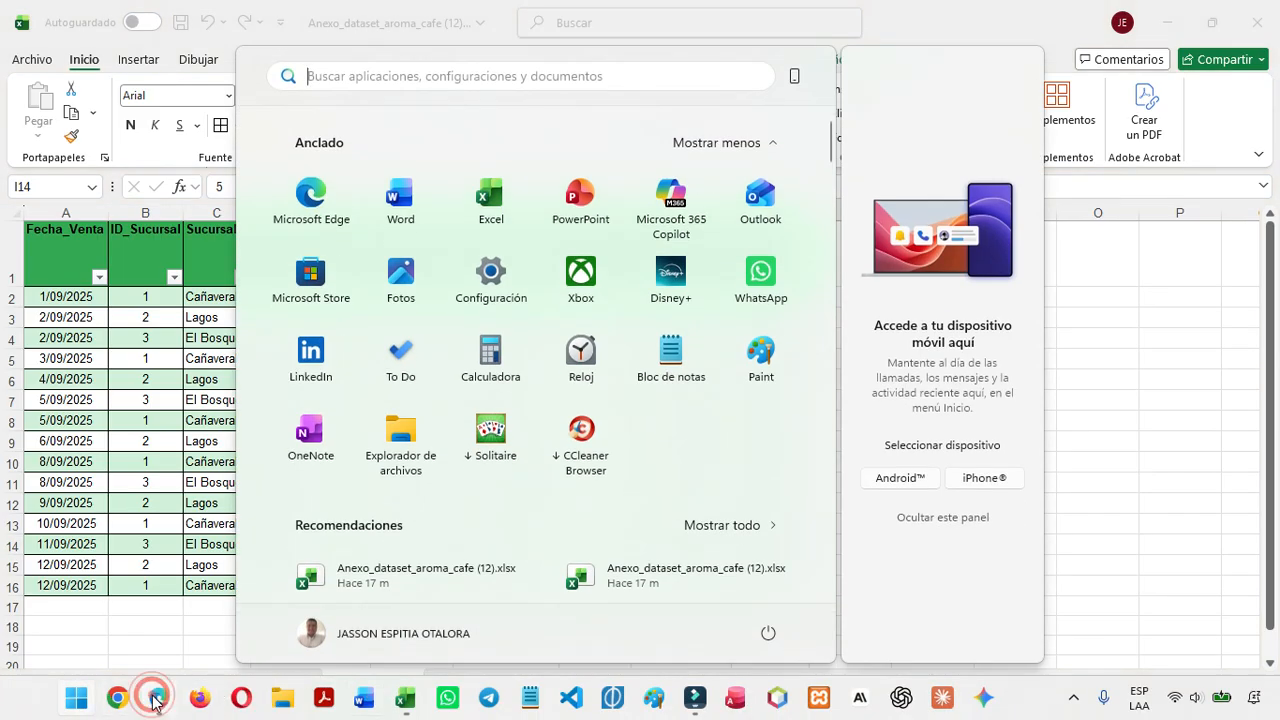
{"action": "scroll", "coordinate": [511, 308], "scroll_direction": "down", "scroll_amount": 3}
{"action": "scroll", "coordinate": [506, 290], "scroll_direction": "up", "scroll_amount": 3}
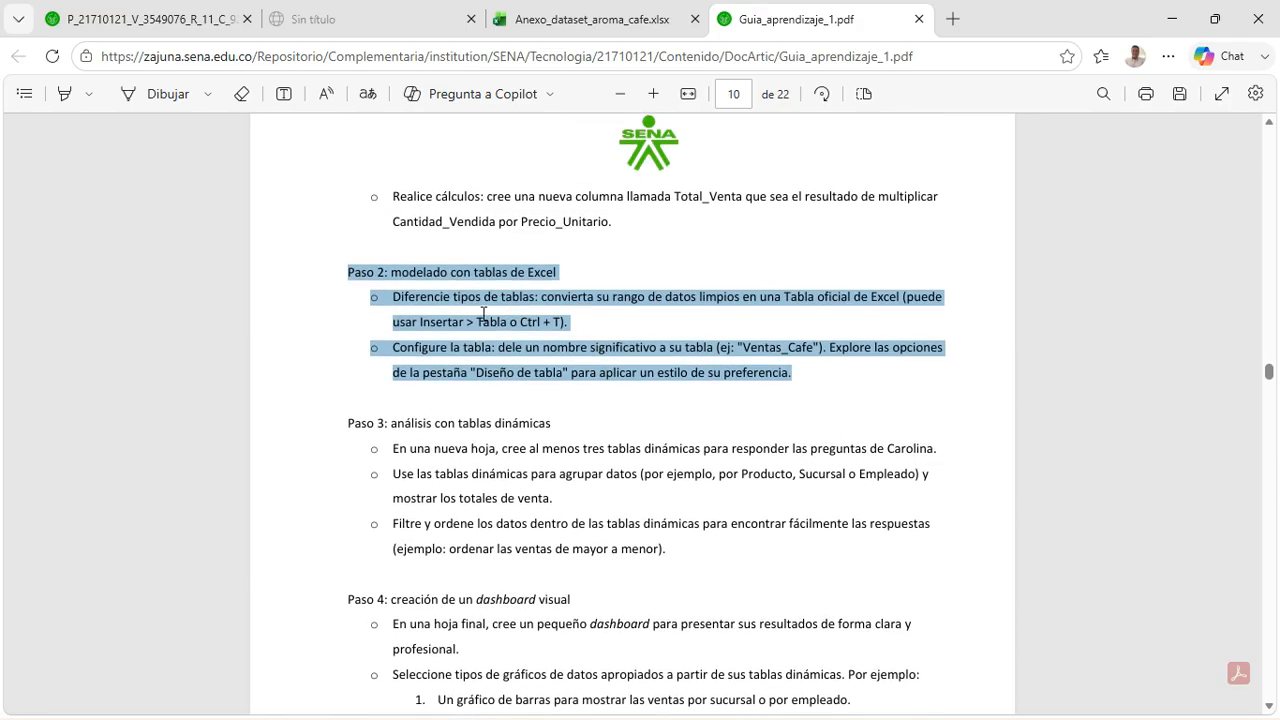
{"action": "left_click", "coordinate": [441, 308]}
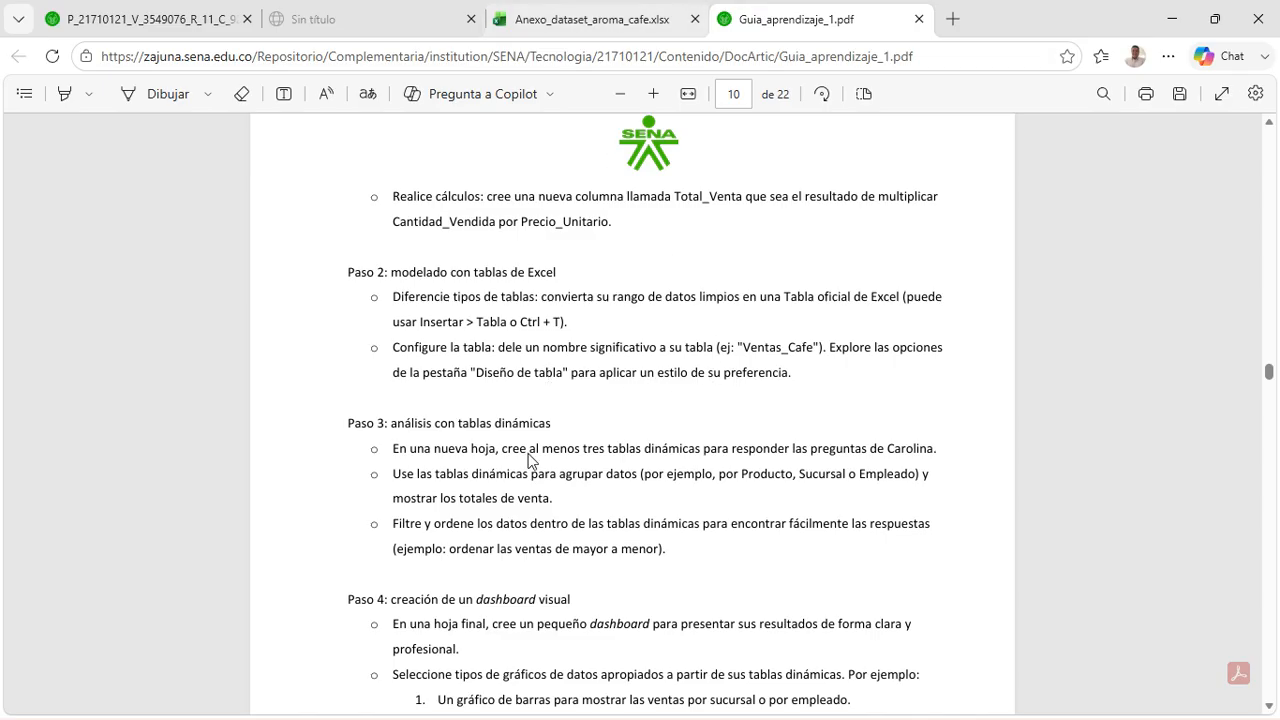
{"action": "key", "text": "super"}
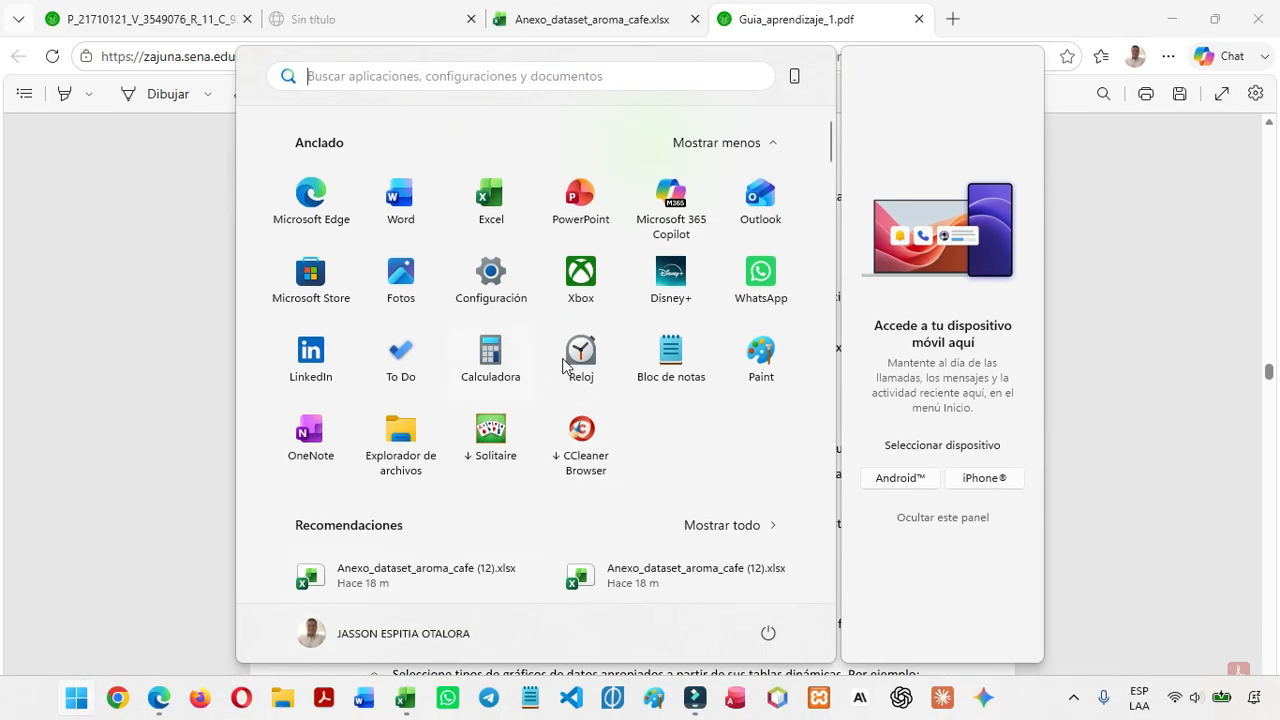
{"action": "left_click", "coordinate": [1052, 399]}
{"action": "scroll", "coordinate": [562, 340], "scroll_direction": "down", "scroll_amount": 2}
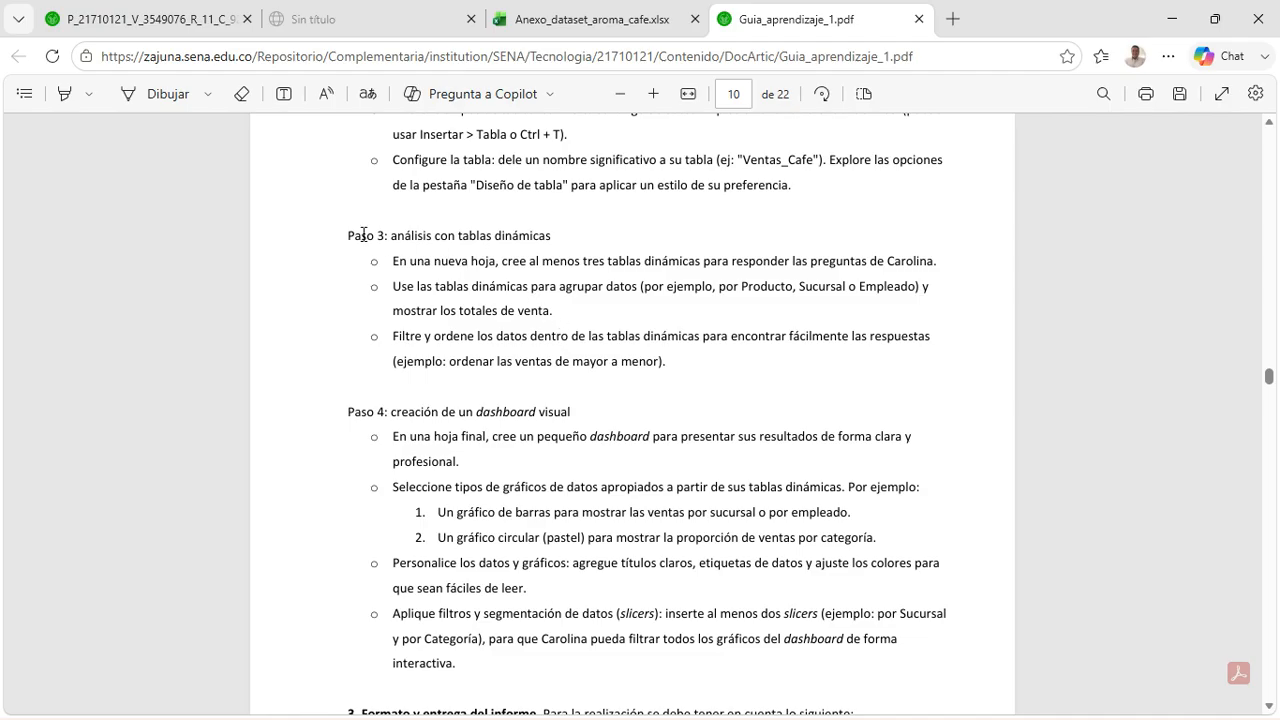
{"action": "left_click_drag", "start_coordinate": [357, 235], "coordinate": [714, 368]}
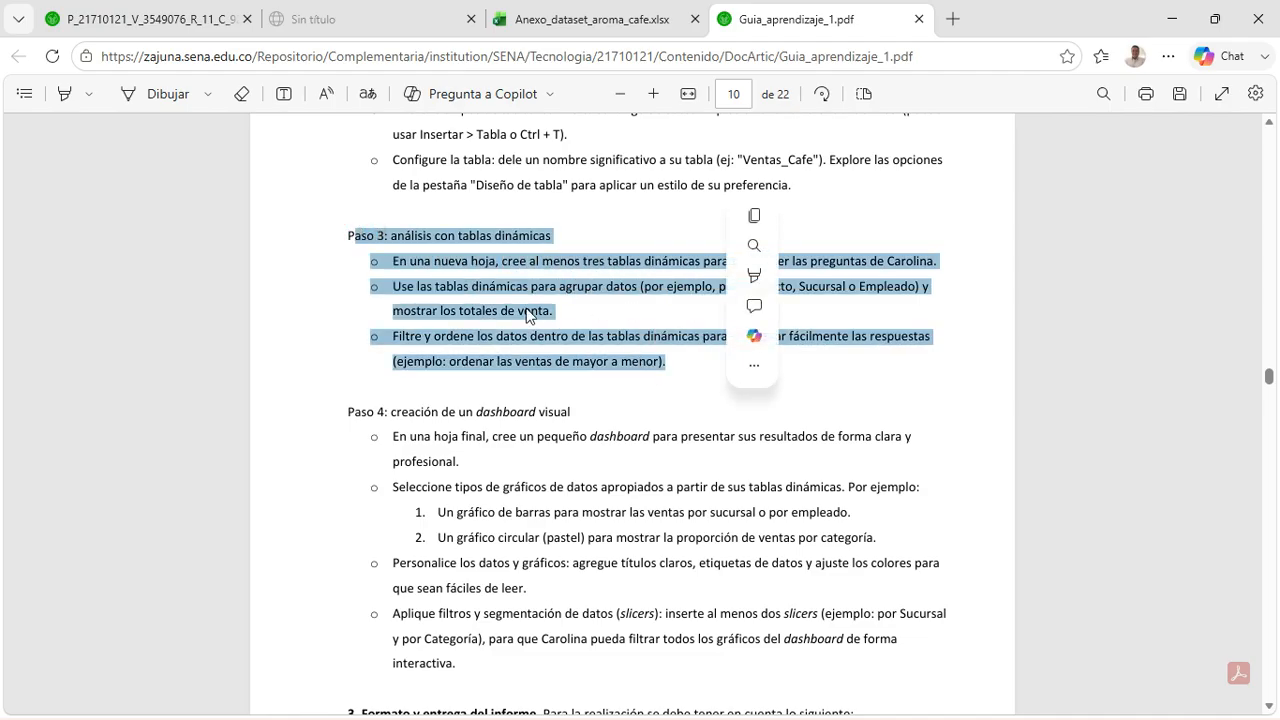
{"action": "left_click", "coordinate": [472, 295]}
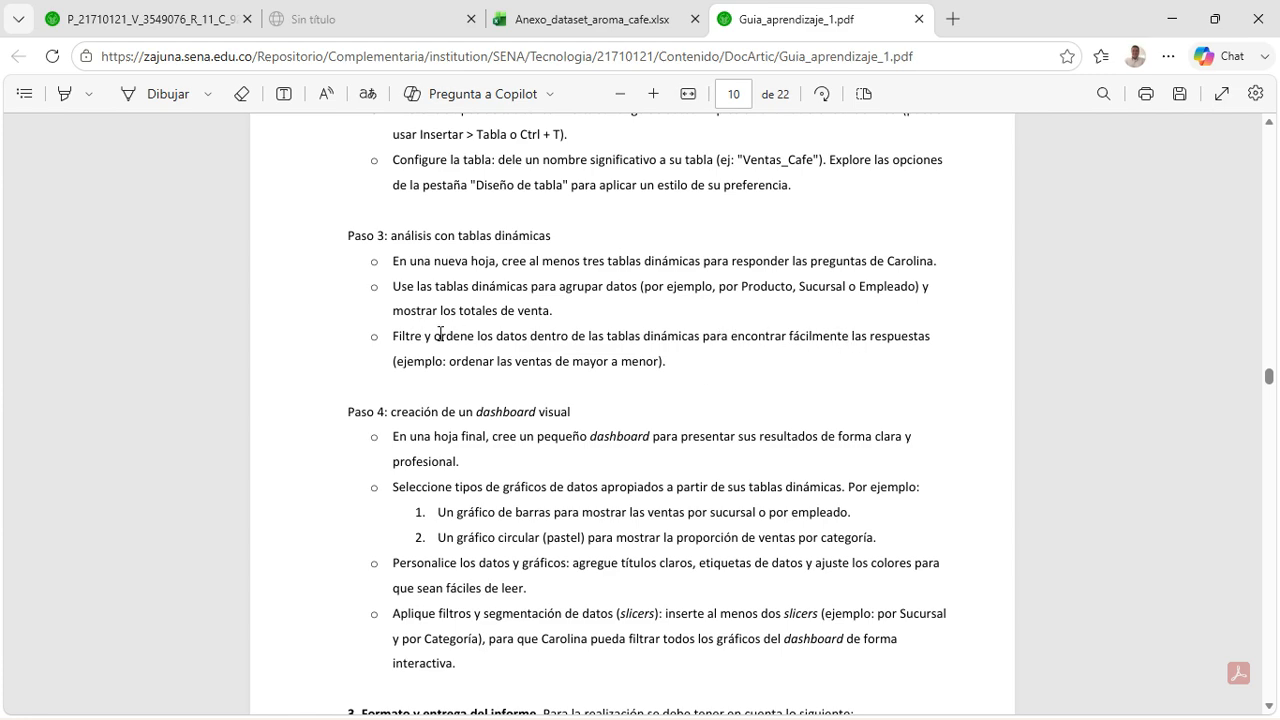
Step: Switch back to the Excel workbook, add a new sheet after Datos_Limpios and name it TD_Producto
{"action": "key", "text": "super"}
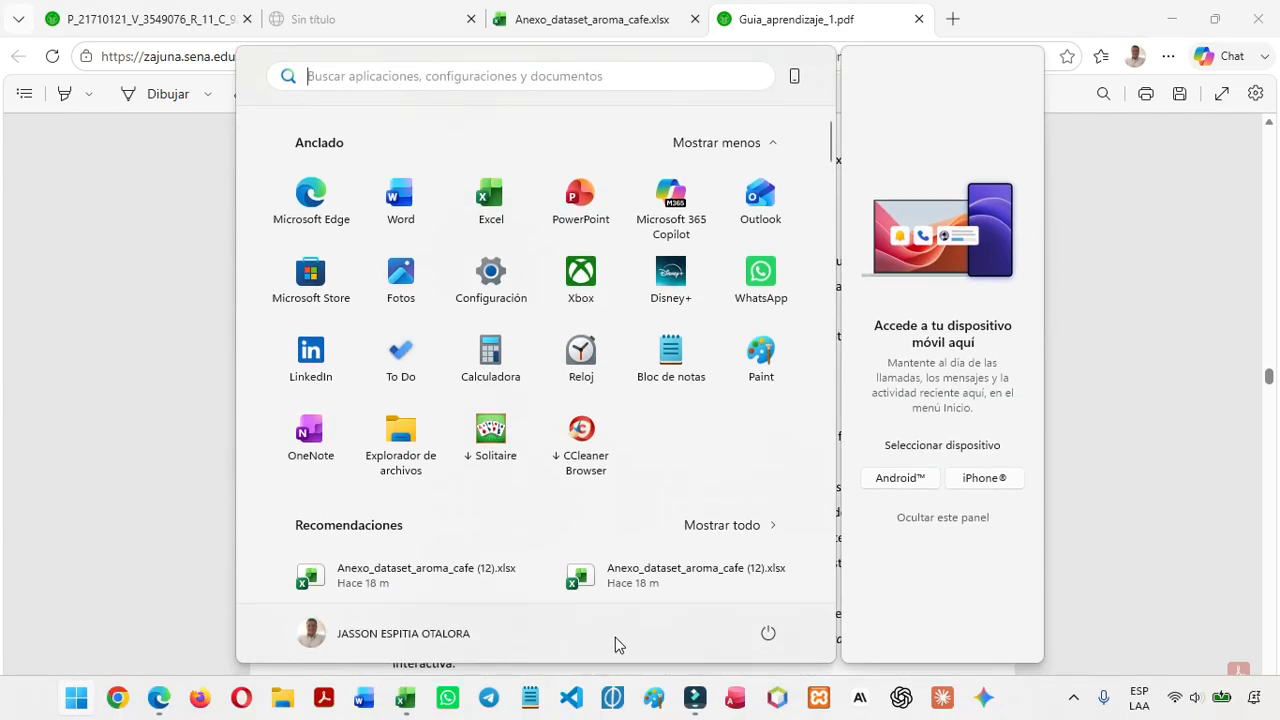
{"action": "left_click", "coordinate": [405, 698]}
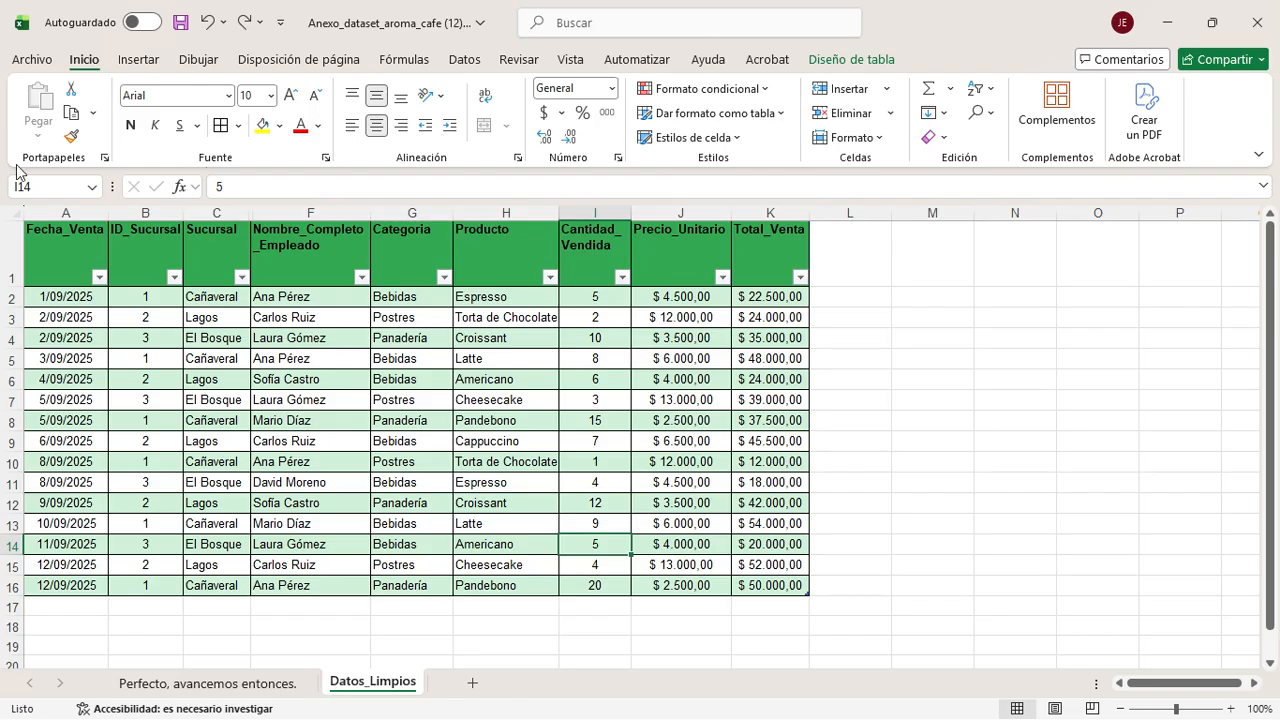
{"action": "left_click", "coordinate": [474, 683]}
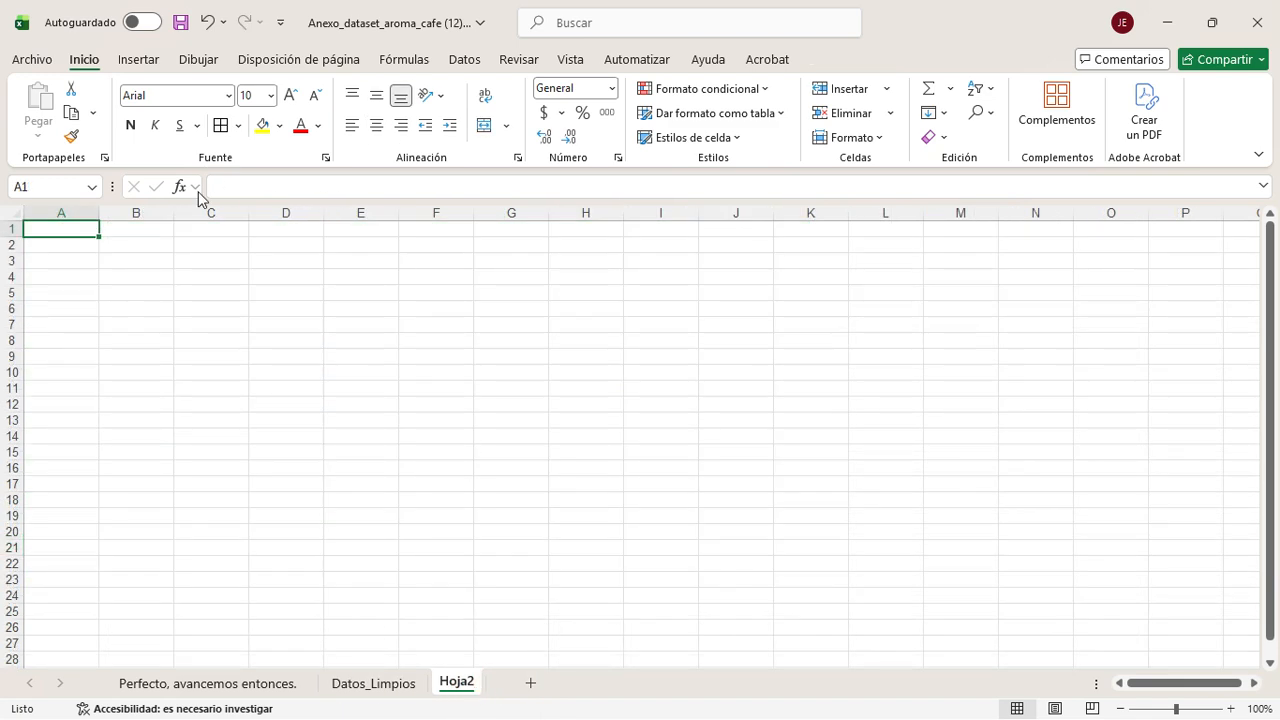
{"action": "right_click", "coordinate": [467, 688]}
{"action": "left_click", "coordinate": [510, 449]}
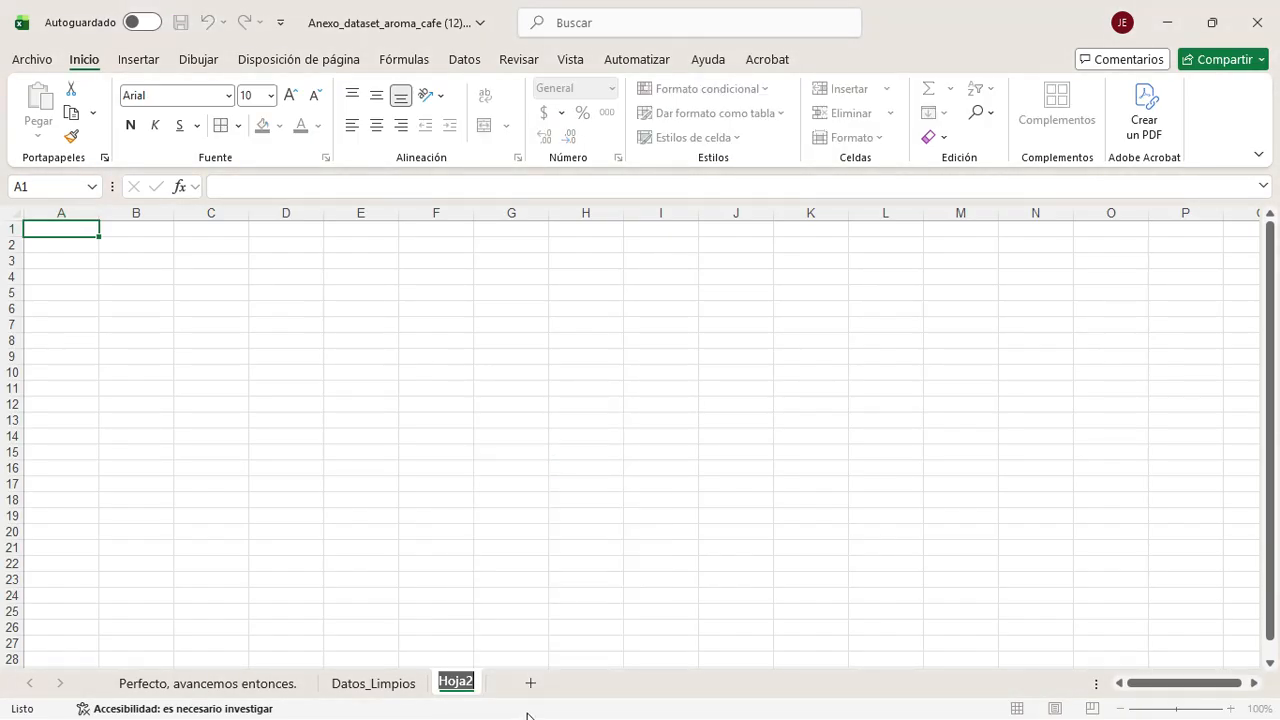
{"action": "type", "text": "TD"}
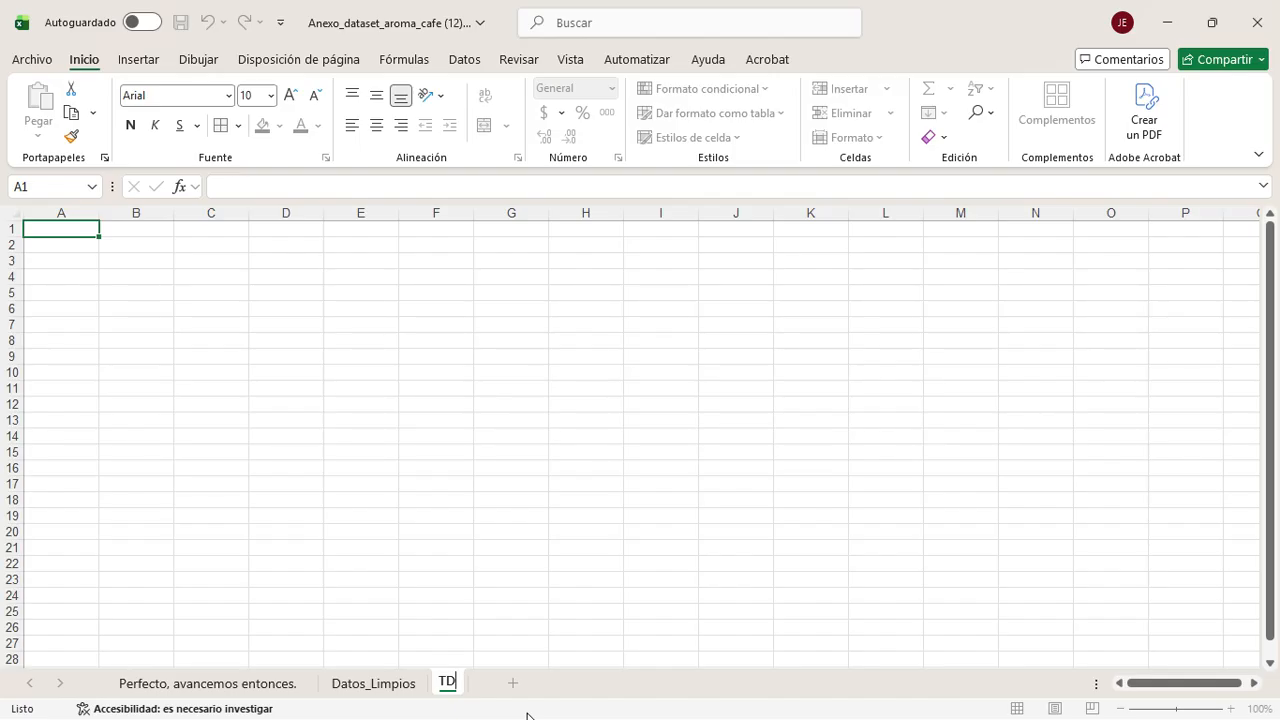
{"action": "type", "text": "_Producto"}
{"action": "key", "text": "BackSpace"}
{"action": "type", "text": "r"}
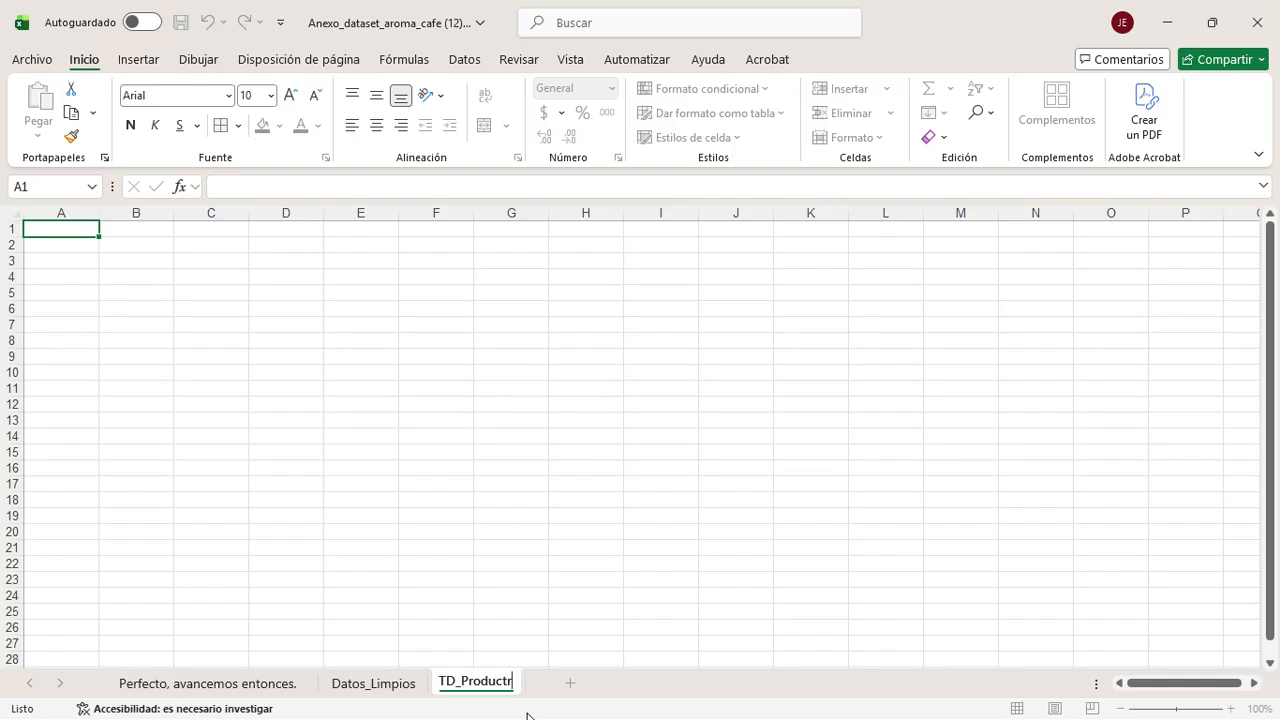
{"action": "key", "text": "BackSpace"}
{"action": "type", "text": "o"}
{"action": "left_click", "coordinate": [394, 449]}
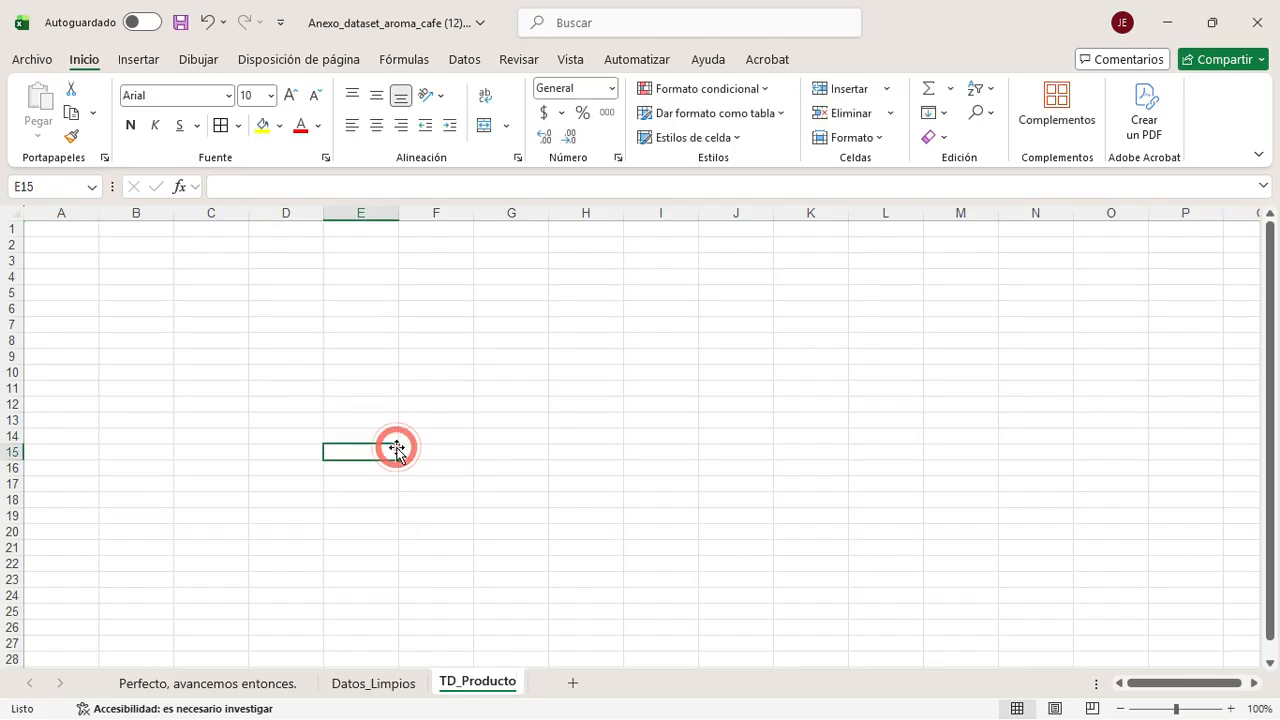
Step: Look over the empty TD_Producto sheet and the Ventas_Cafe table, finishing on the Datos_Limpios sheet
{"action": "left_click", "coordinate": [85, 228]}
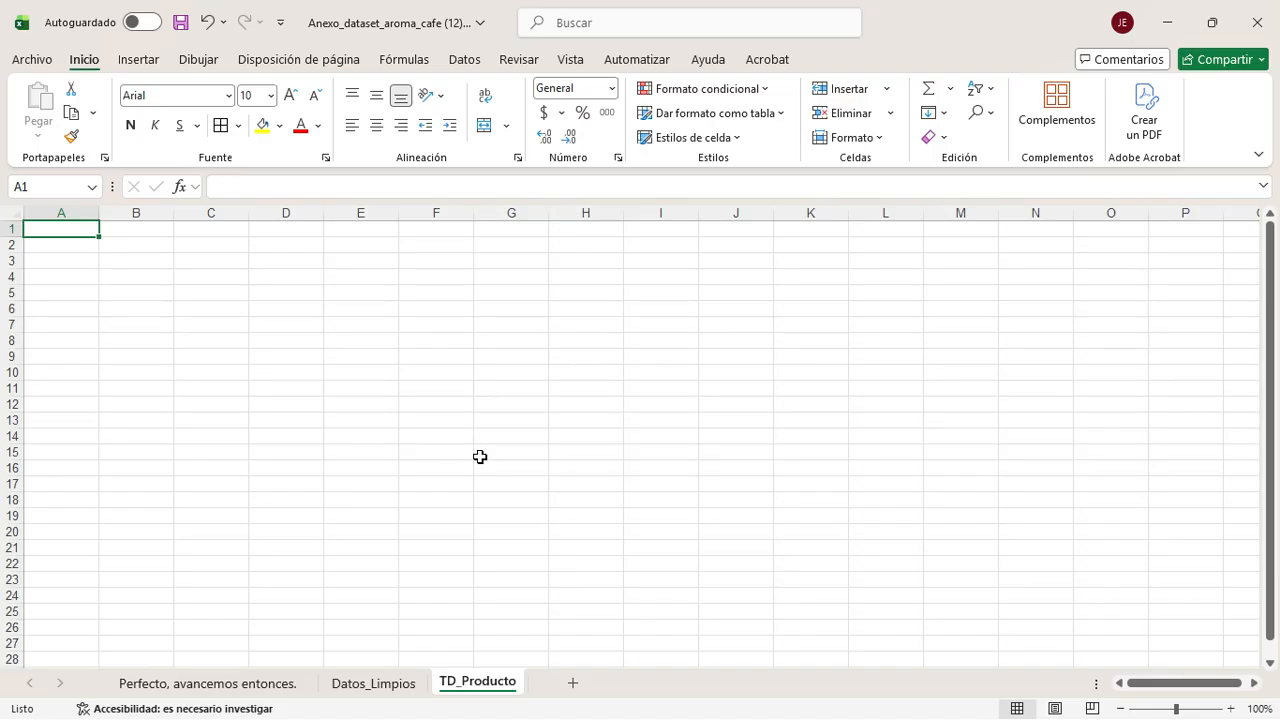
{"action": "left_click", "coordinate": [357, 651]}
{"action": "left_click", "coordinate": [368, 683]}
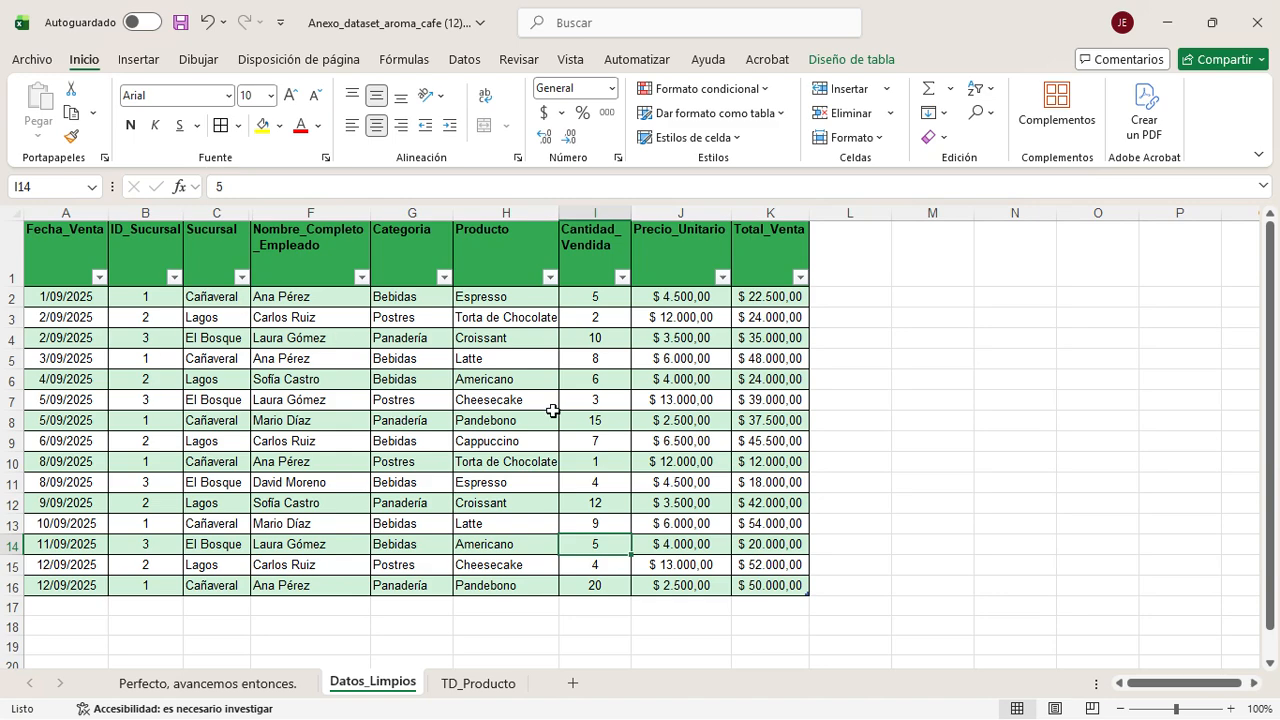
{"action": "left_click", "coordinate": [480, 684]}
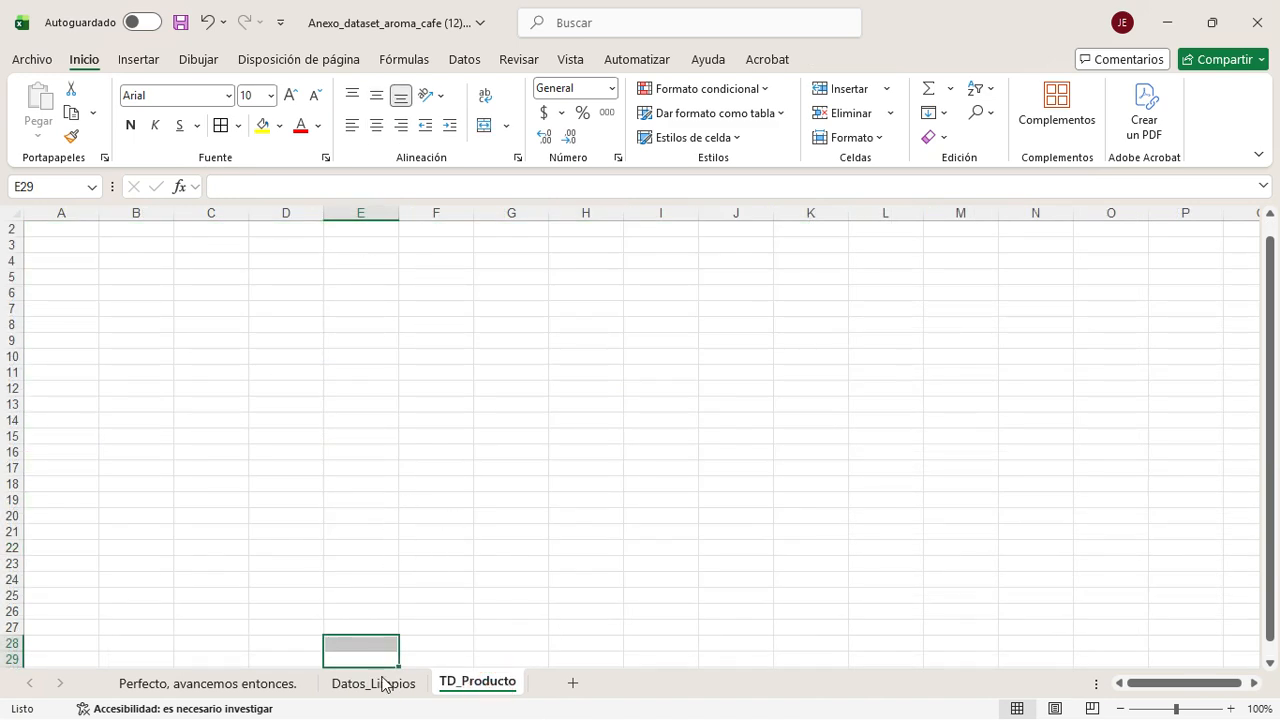
{"action": "left_click", "coordinate": [383, 683]}
{"action": "left_click", "coordinate": [488, 690]}
{"action": "left_click", "coordinate": [412, 682]}
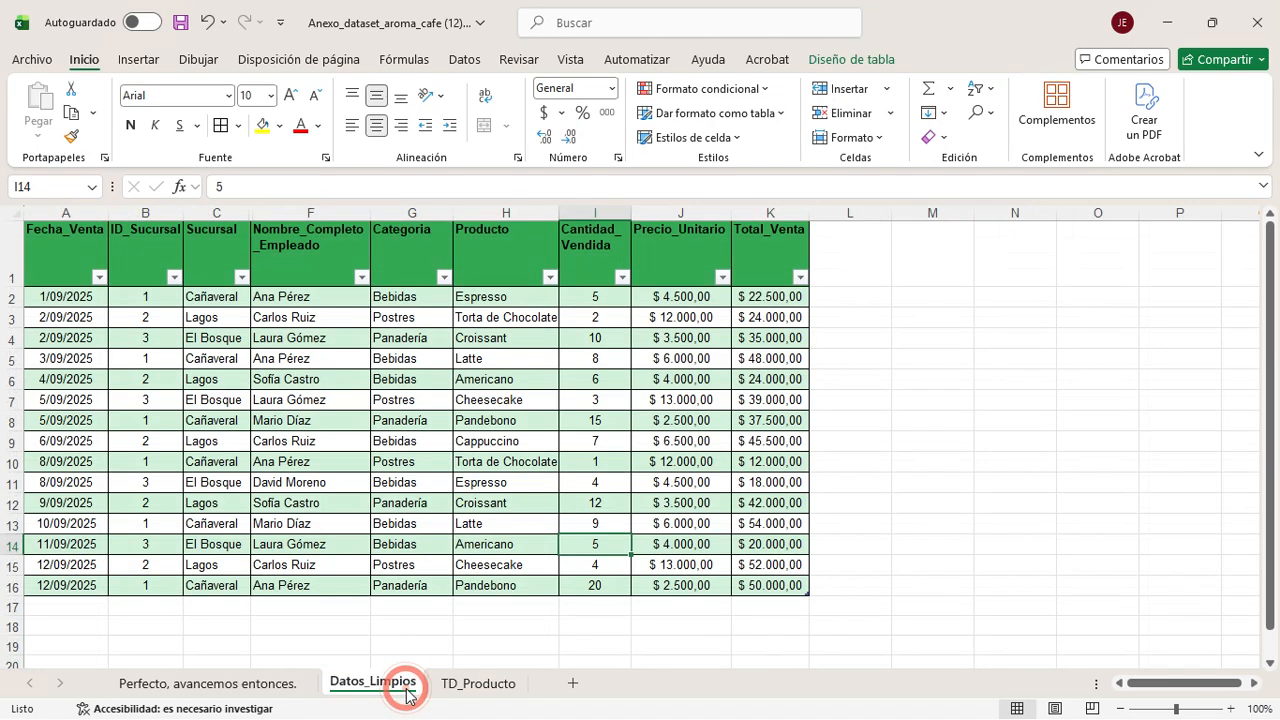
Step: Insert a pivot table based on the Ventas_Cafe table into the existing sheet TD_Producto at cell A1
{"action": "left_click", "coordinate": [163, 318]}
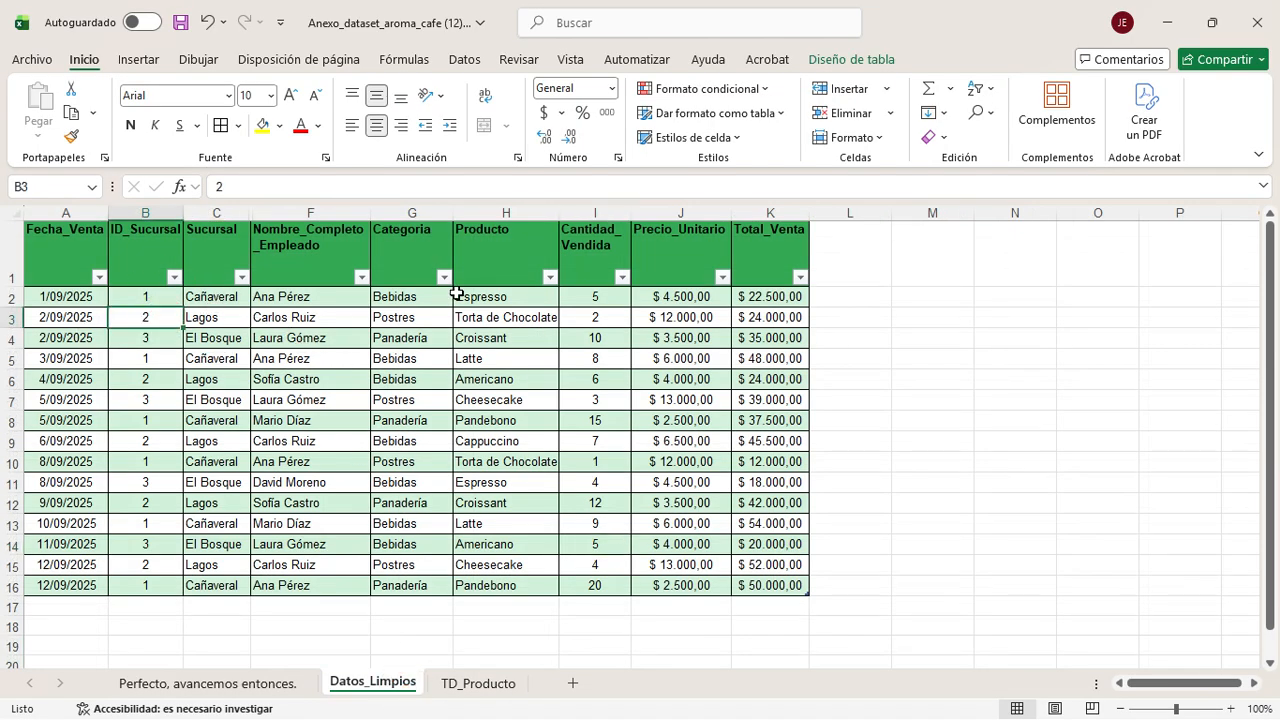
{"action": "left_click", "coordinate": [138, 61]}
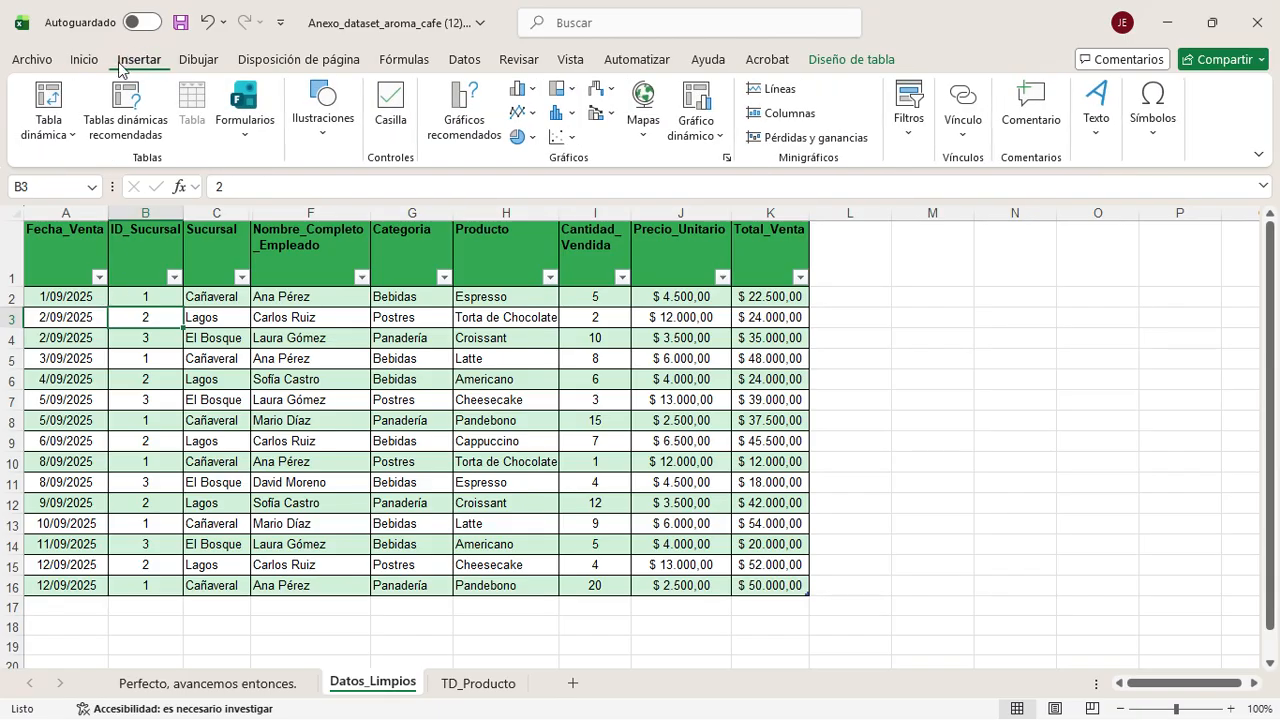
{"action": "left_click", "coordinate": [52, 106]}
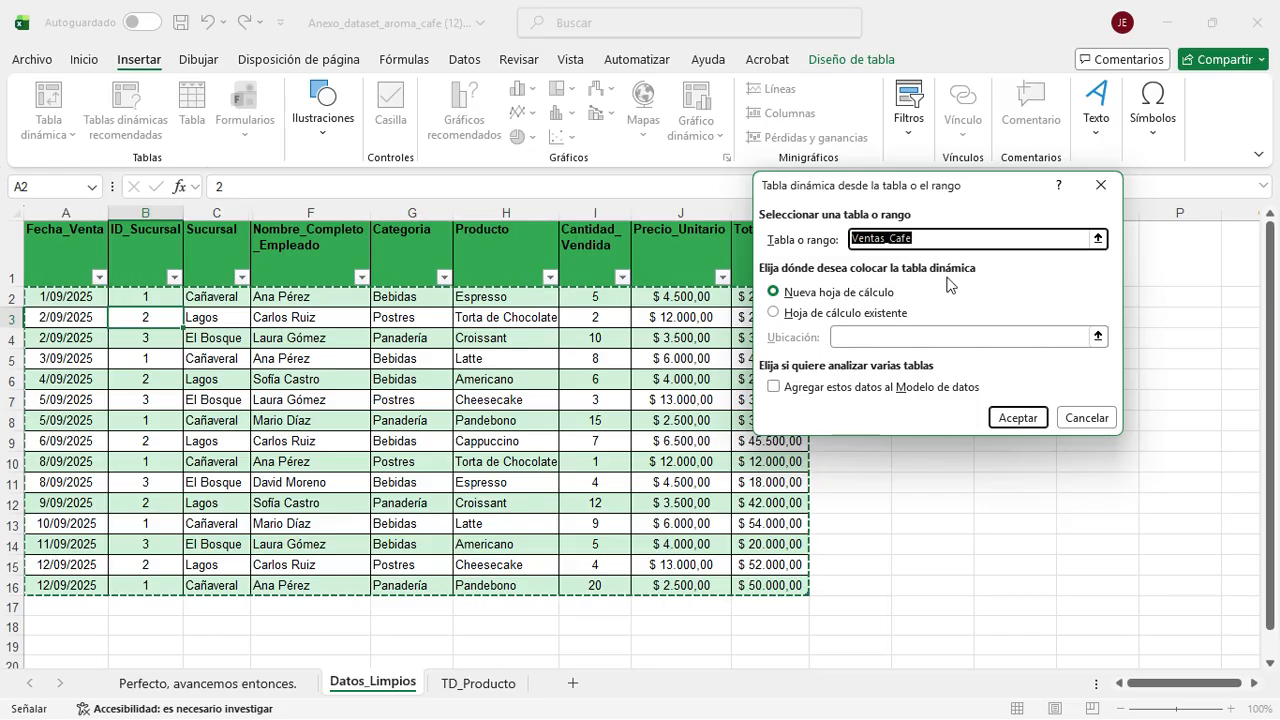
{"action": "left_click", "coordinate": [790, 313]}
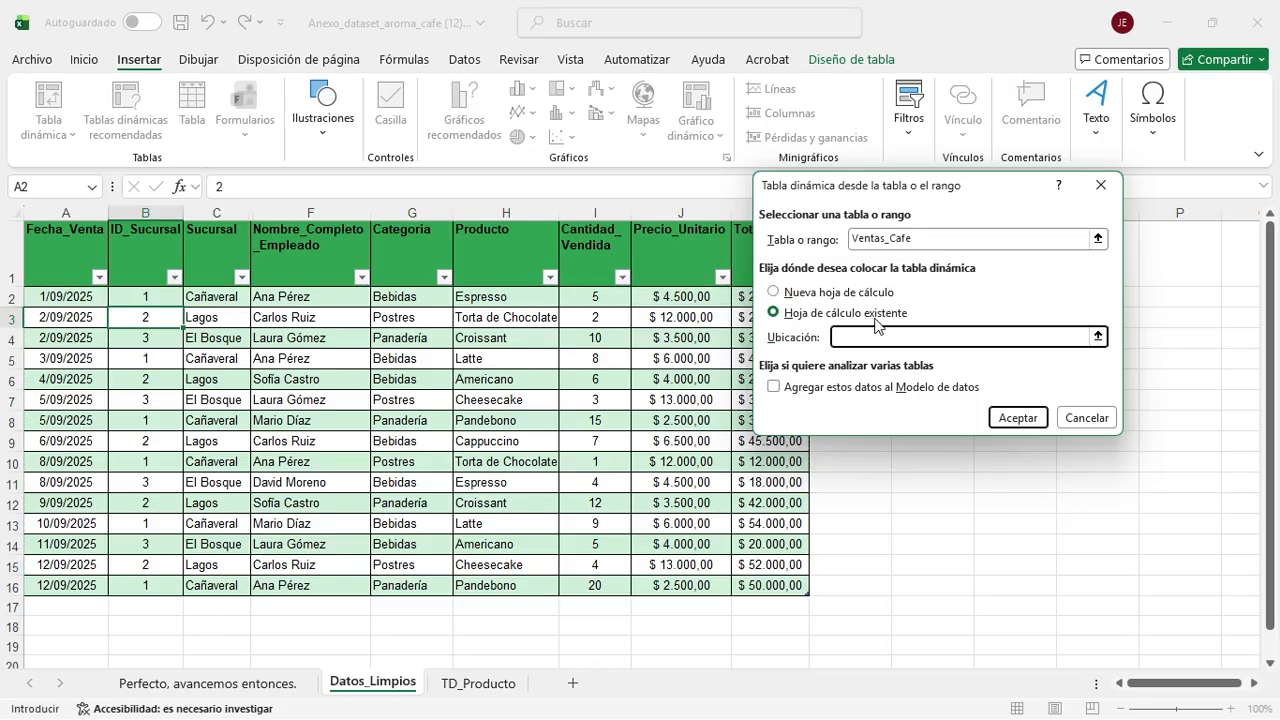
{"action": "left_click", "coordinate": [466, 690]}
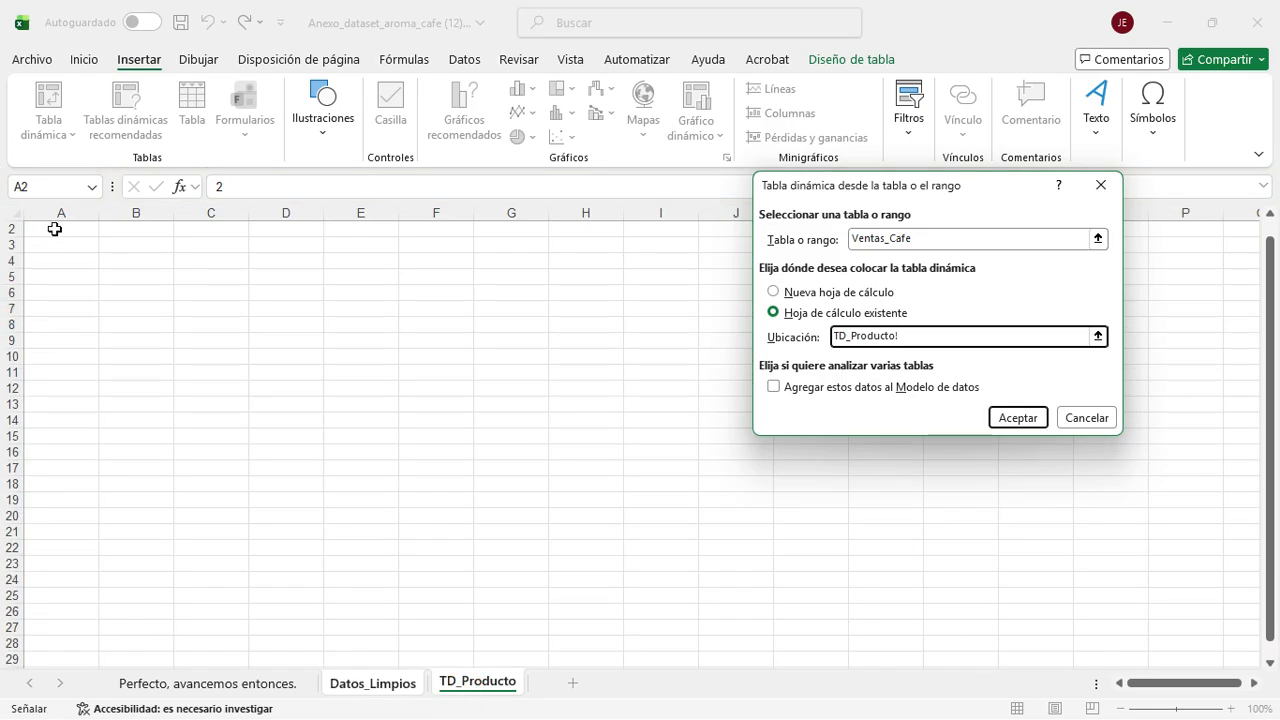
{"action": "scroll", "coordinate": [55, 229], "scroll_direction": "up", "scroll_amount": 1}
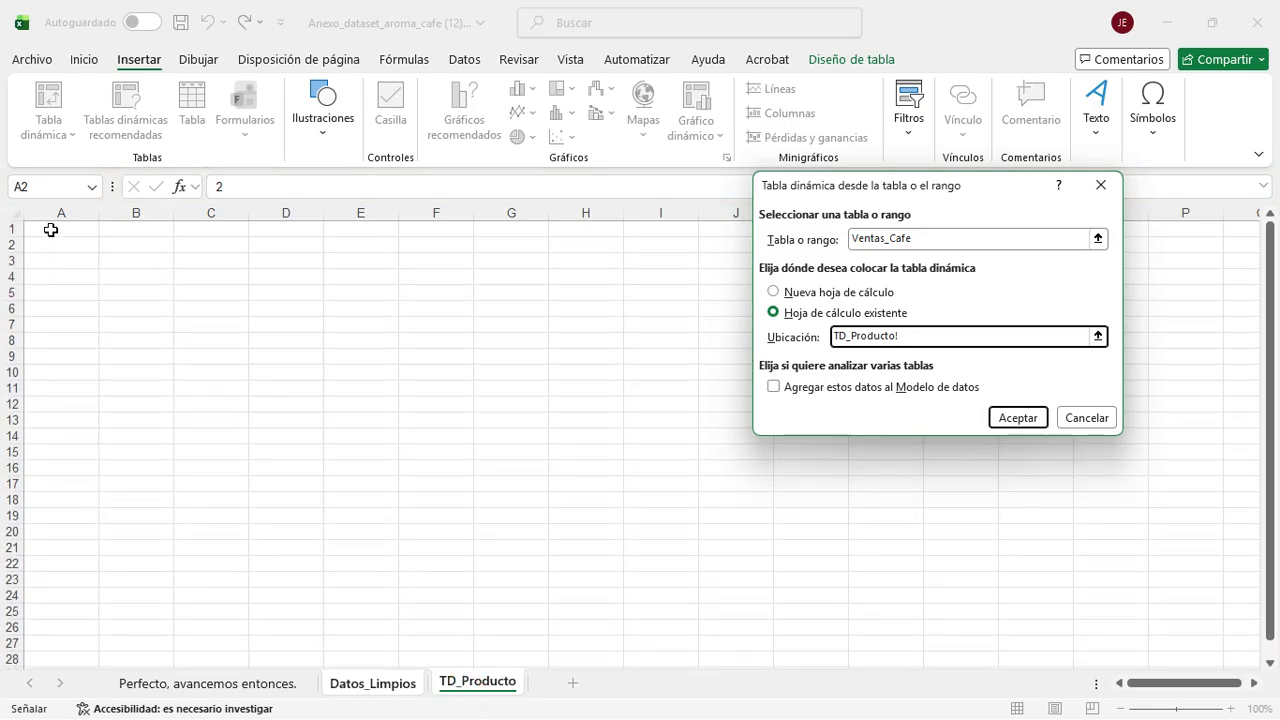
{"action": "left_click", "coordinate": [51, 230]}
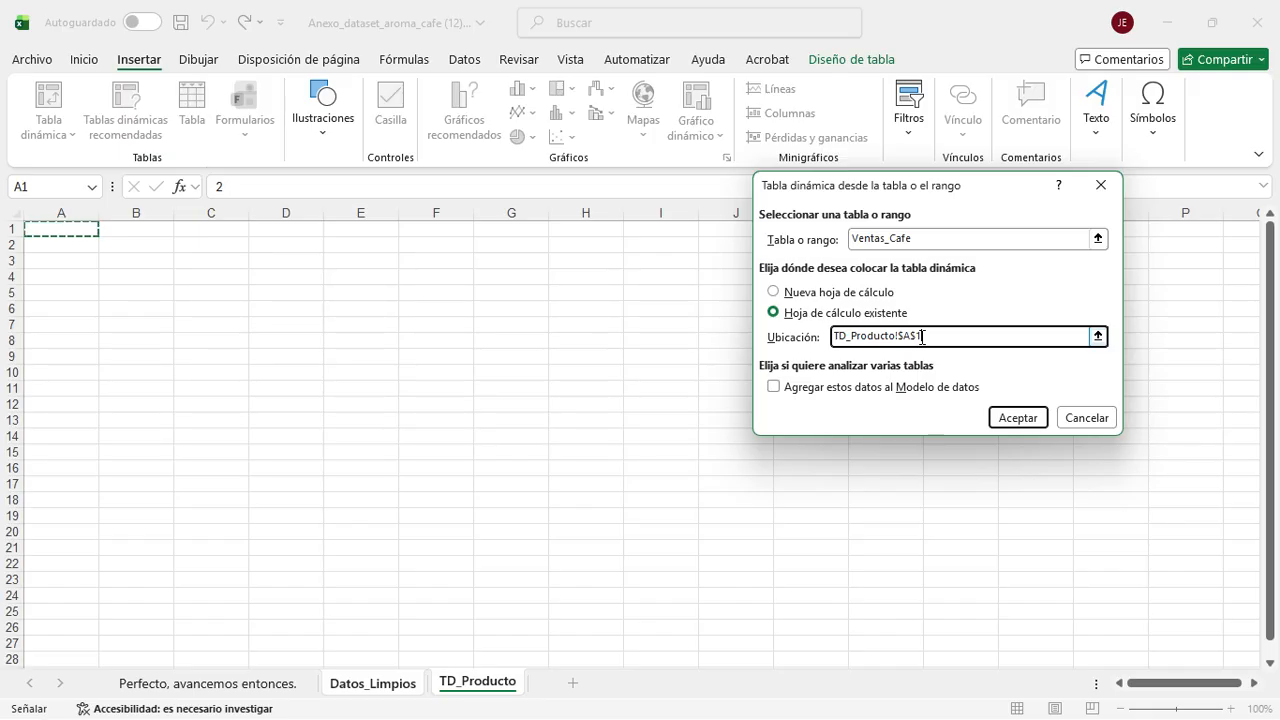
{"action": "left_click", "coordinate": [1020, 418]}
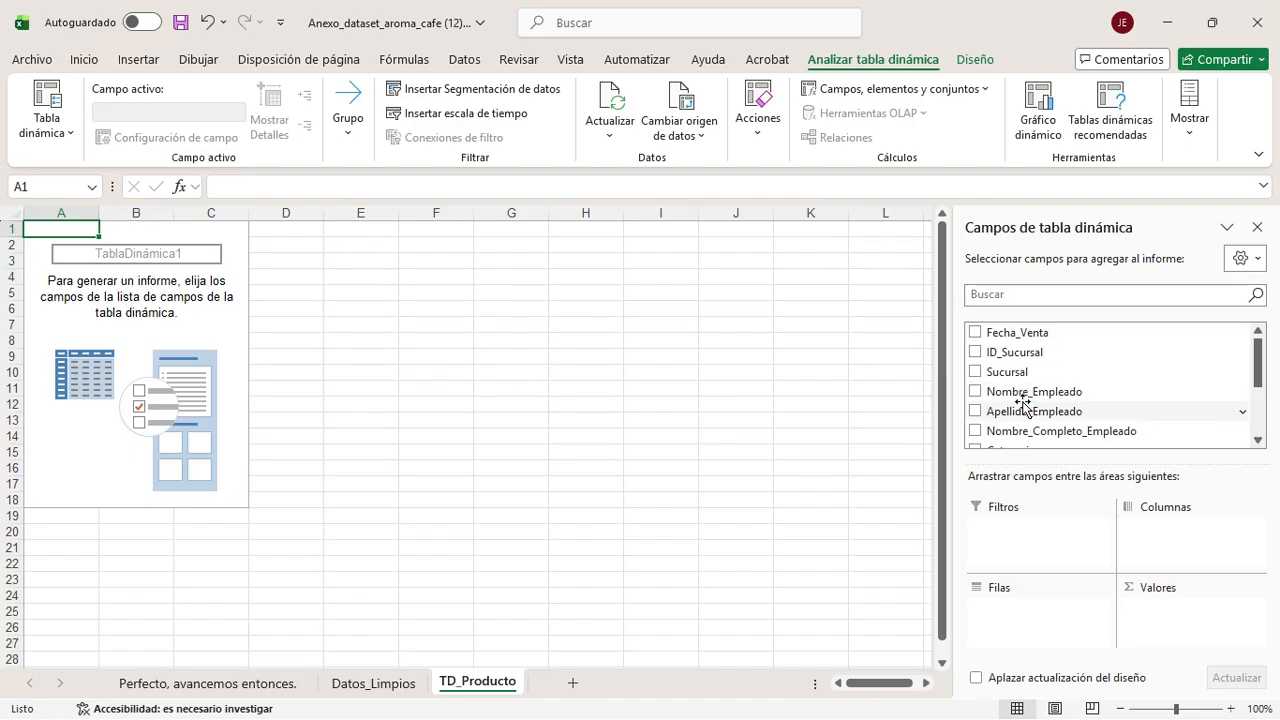
Step: Review the available pivot fields against the Datos_Limpios headers and add Producto as the pivot table's row field
{"action": "scroll", "coordinate": [1045, 390], "scroll_direction": "down", "scroll_amount": 1}
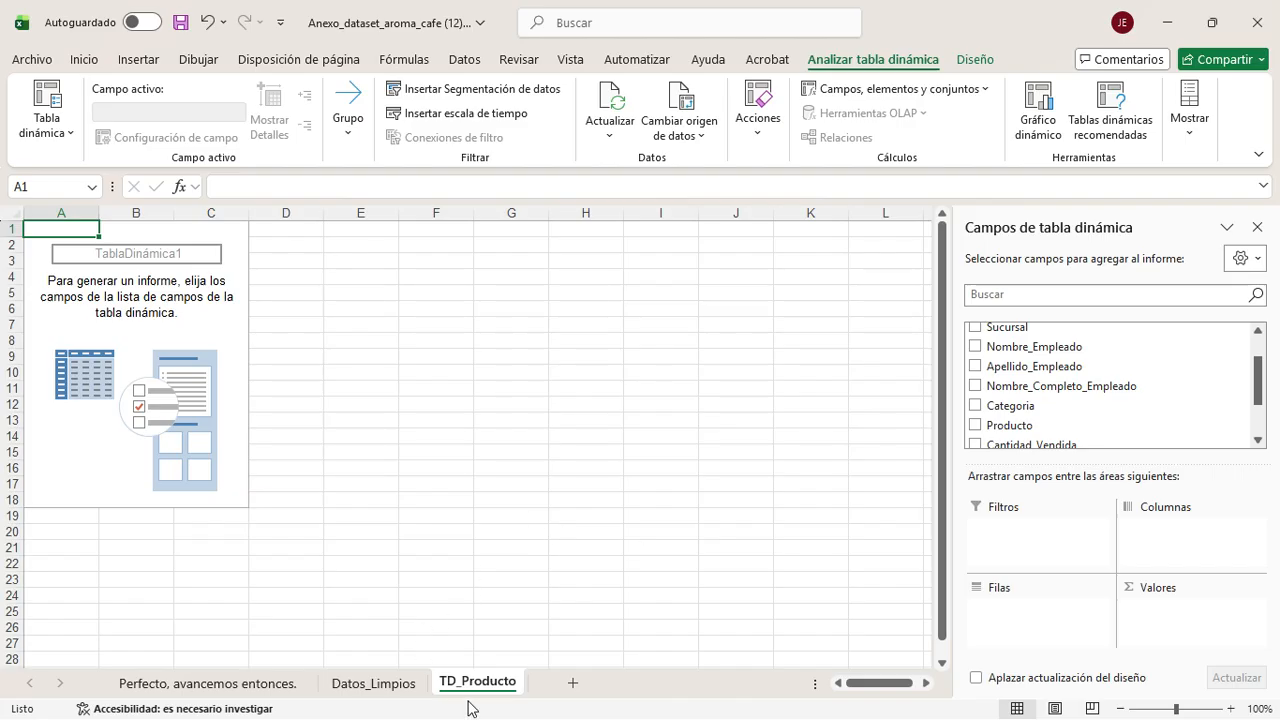
{"action": "scroll", "coordinate": [1060, 380], "scroll_direction": "down", "scroll_amount": 2}
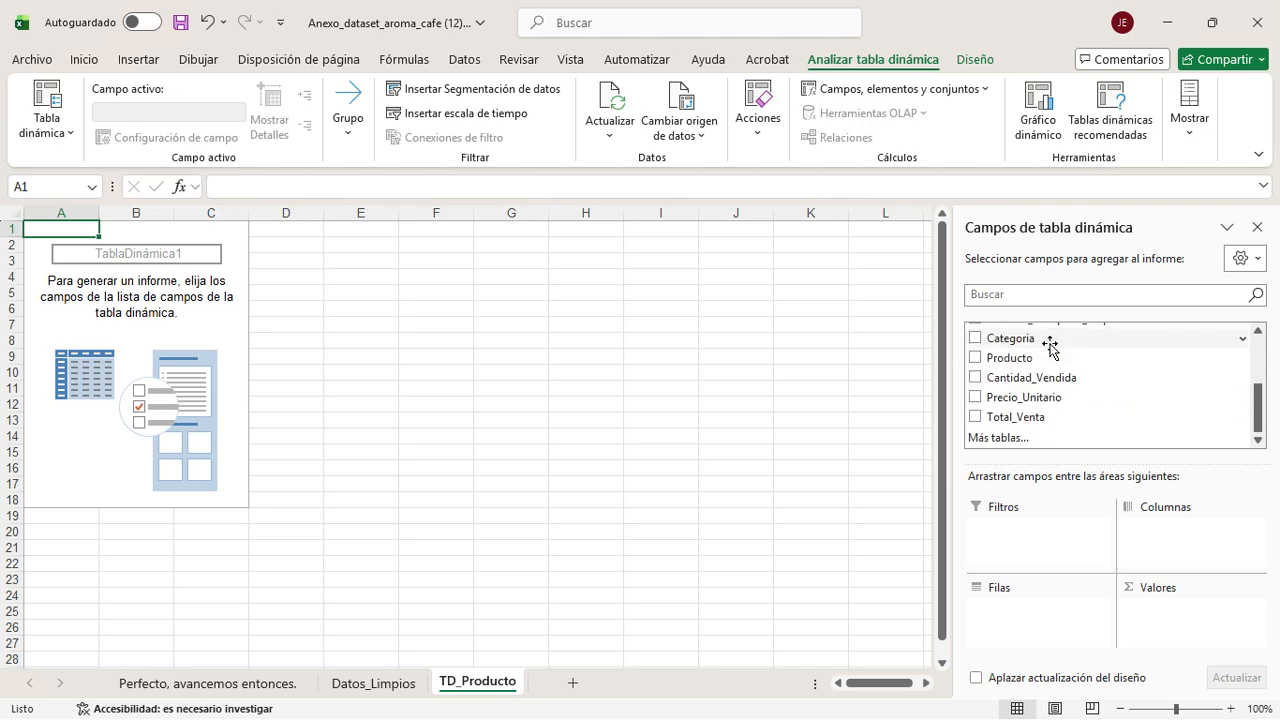
{"action": "scroll", "coordinate": [1001, 395], "scroll_direction": "up", "scroll_amount": 3}
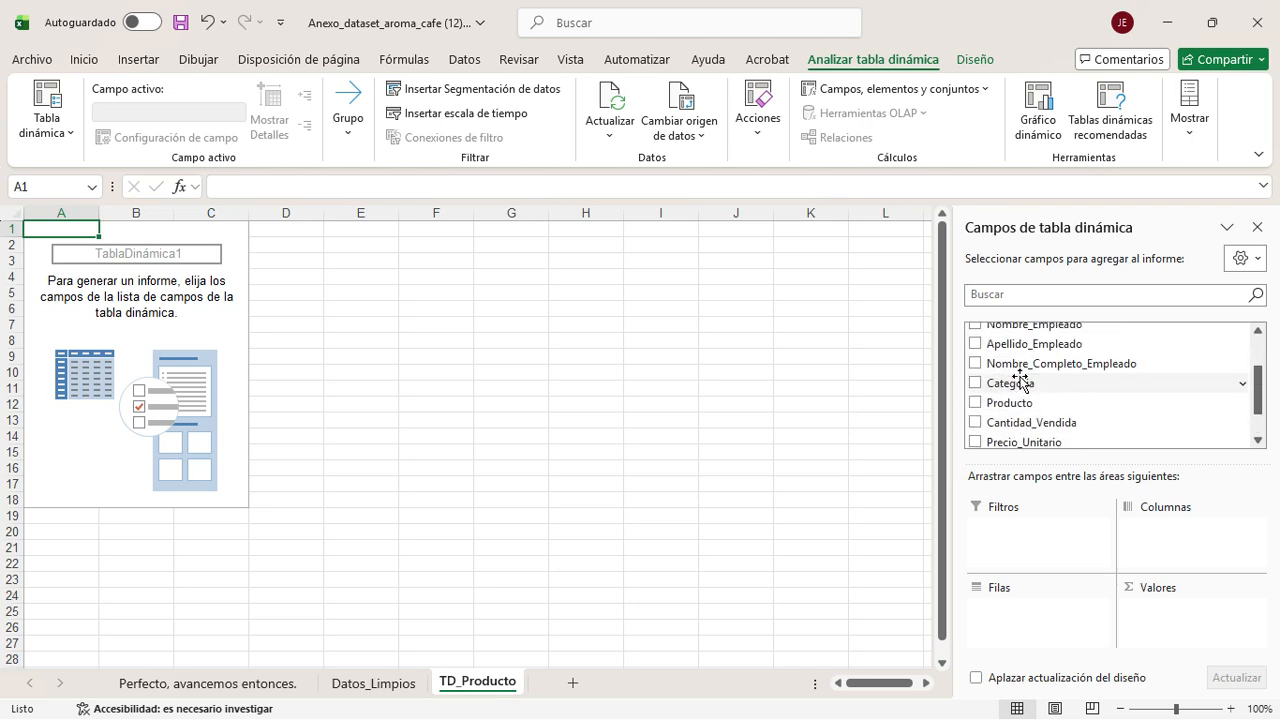
{"action": "scroll", "coordinate": [1001, 410], "scroll_direction": "down", "scroll_amount": 1}
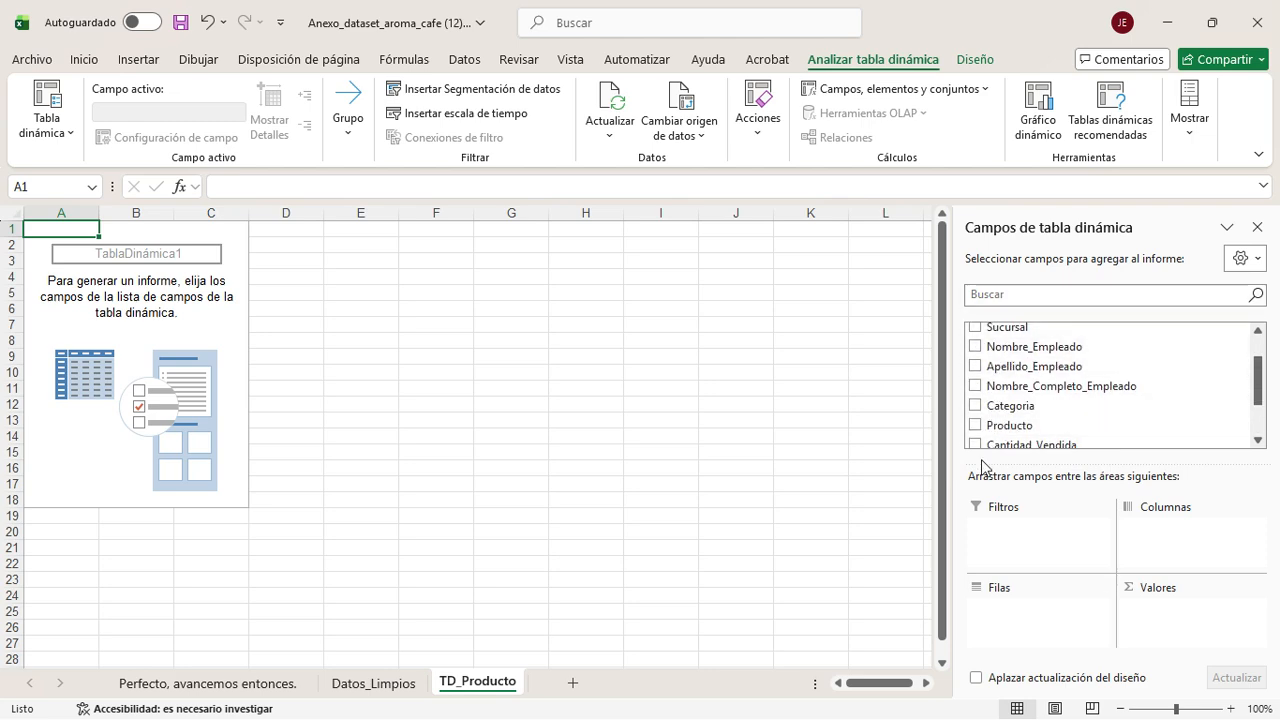
{"action": "left_click", "coordinate": [372, 683]}
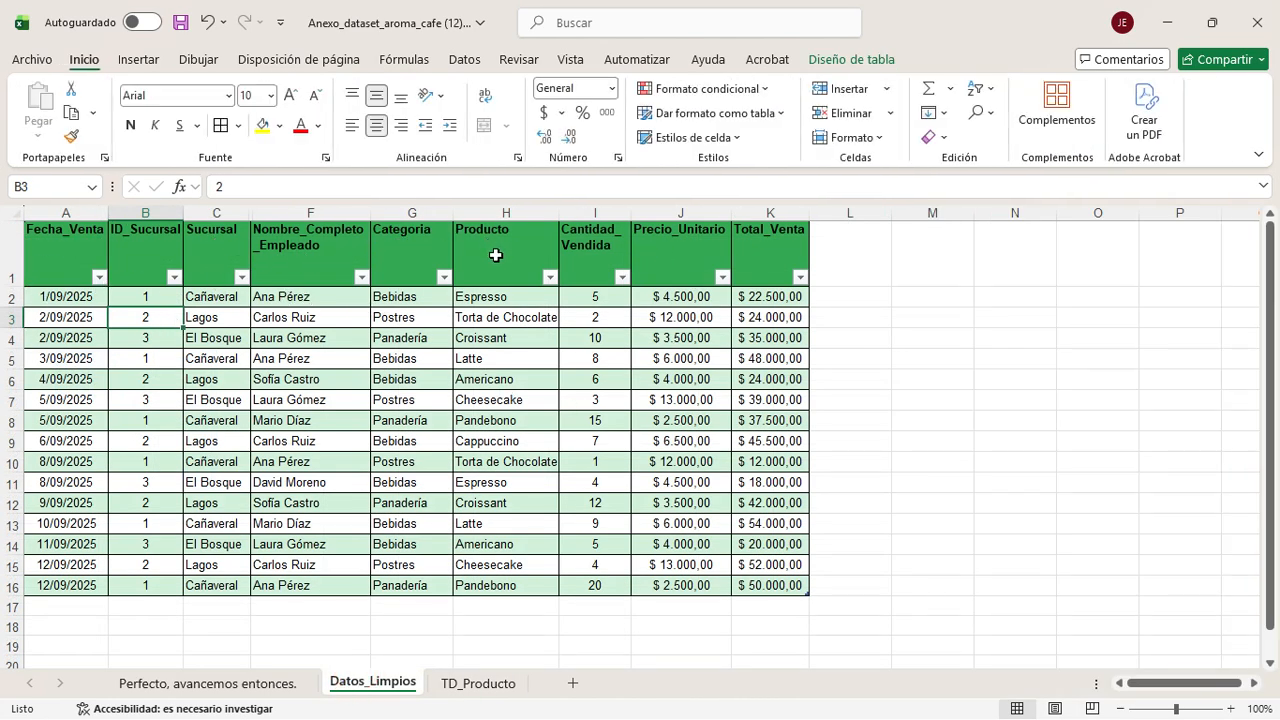
{"action": "left_click", "coordinate": [472, 683]}
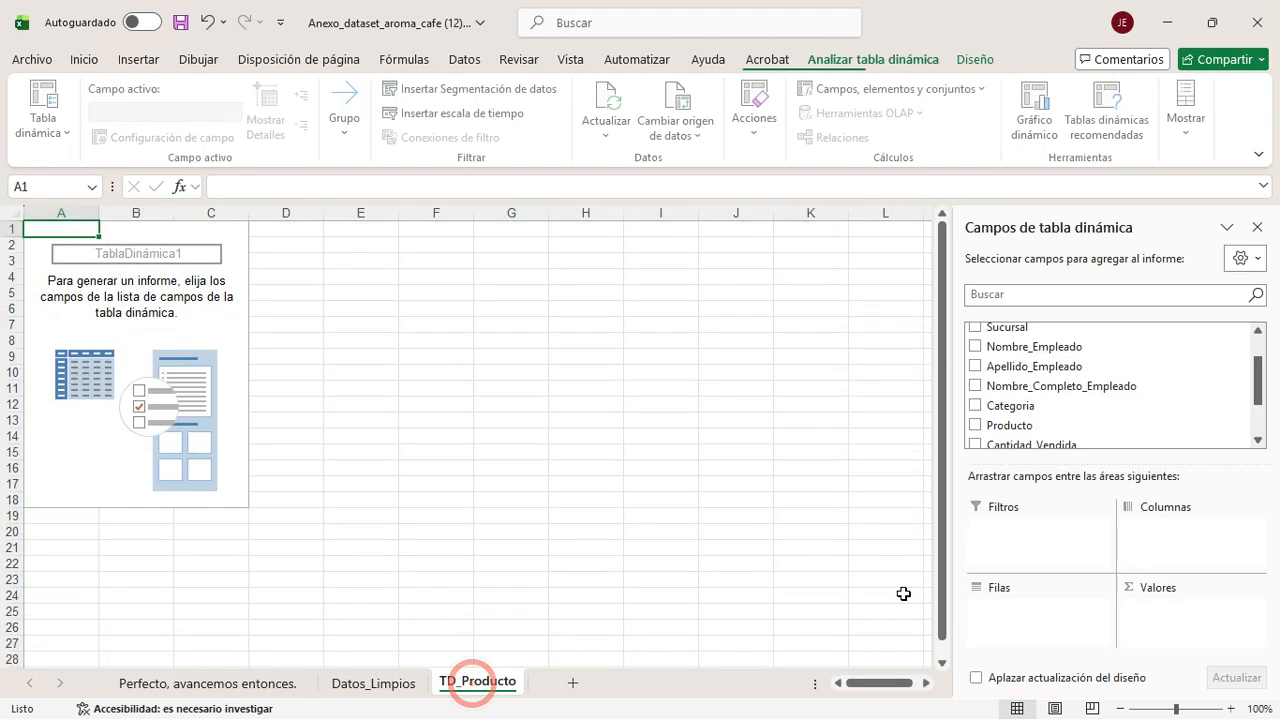
{"action": "left_click", "coordinate": [977, 425]}
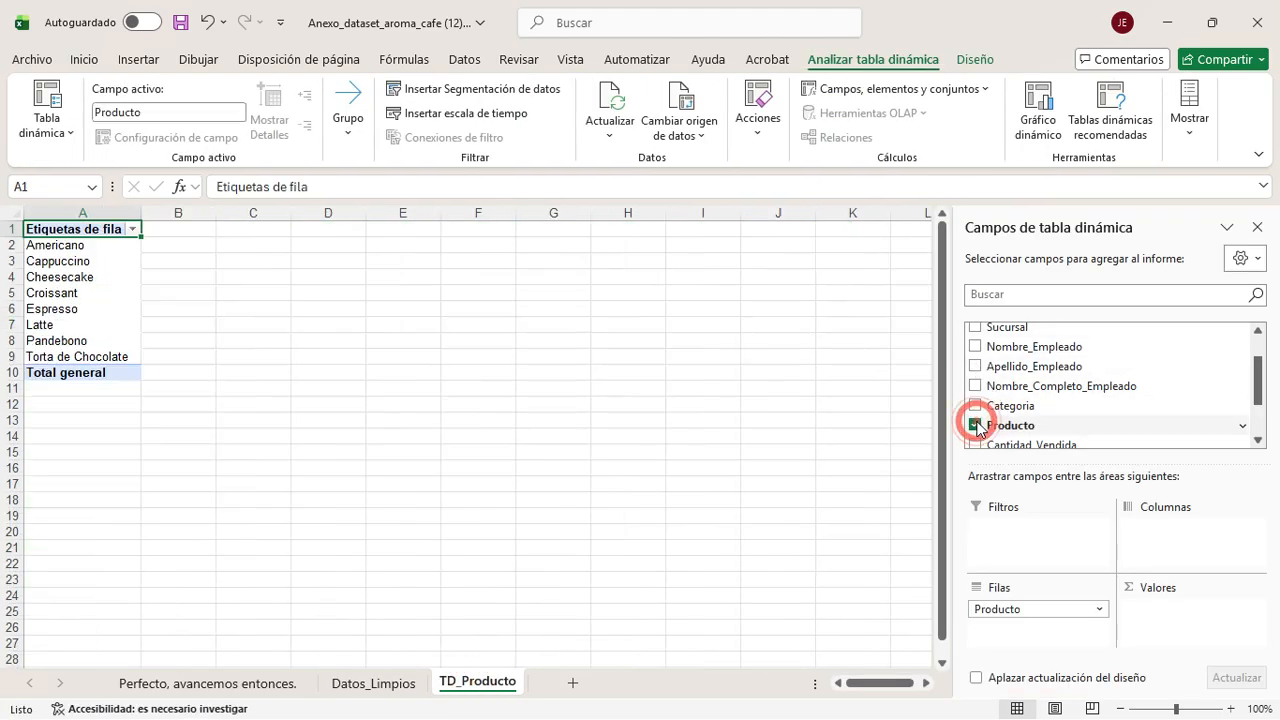
Step: Add the Total_Venta field to the pivot table's values as a sum per product
{"action": "scroll", "coordinate": [985, 400], "scroll_direction": "down", "scroll_amount": 3}
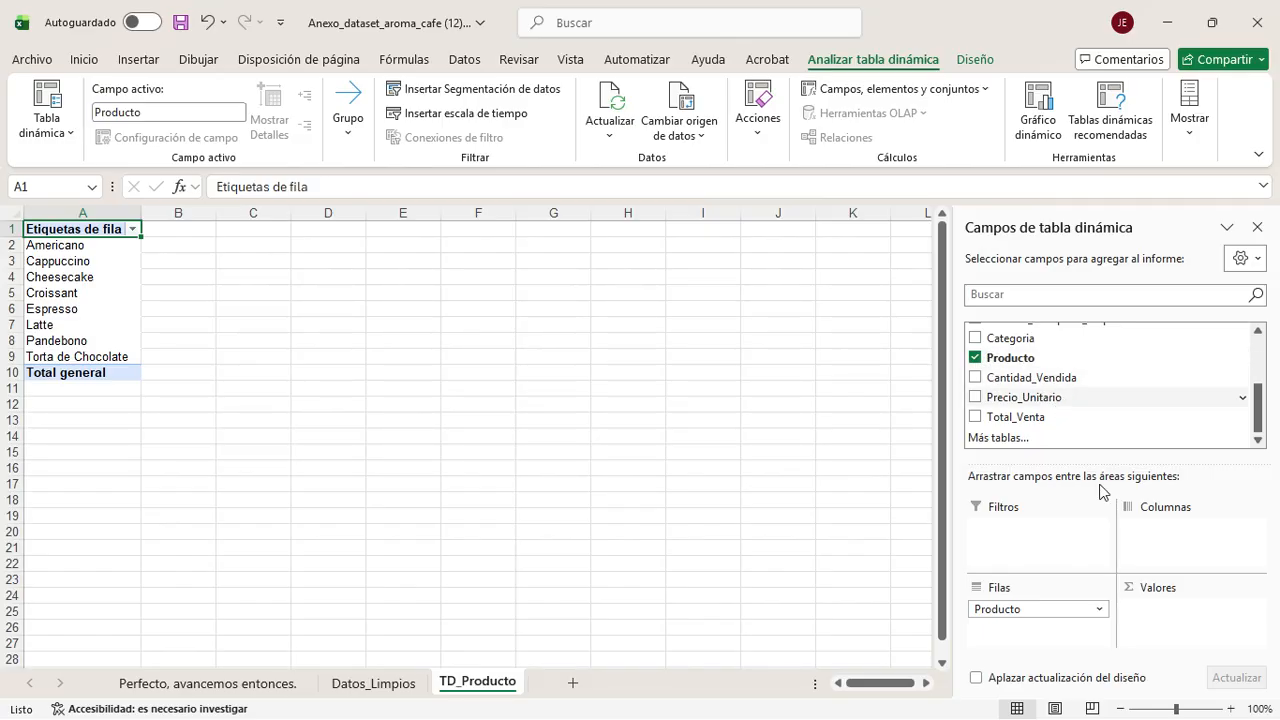
{"action": "left_click_drag", "start_coordinate": [1055, 609], "coordinate": [1030, 362]}
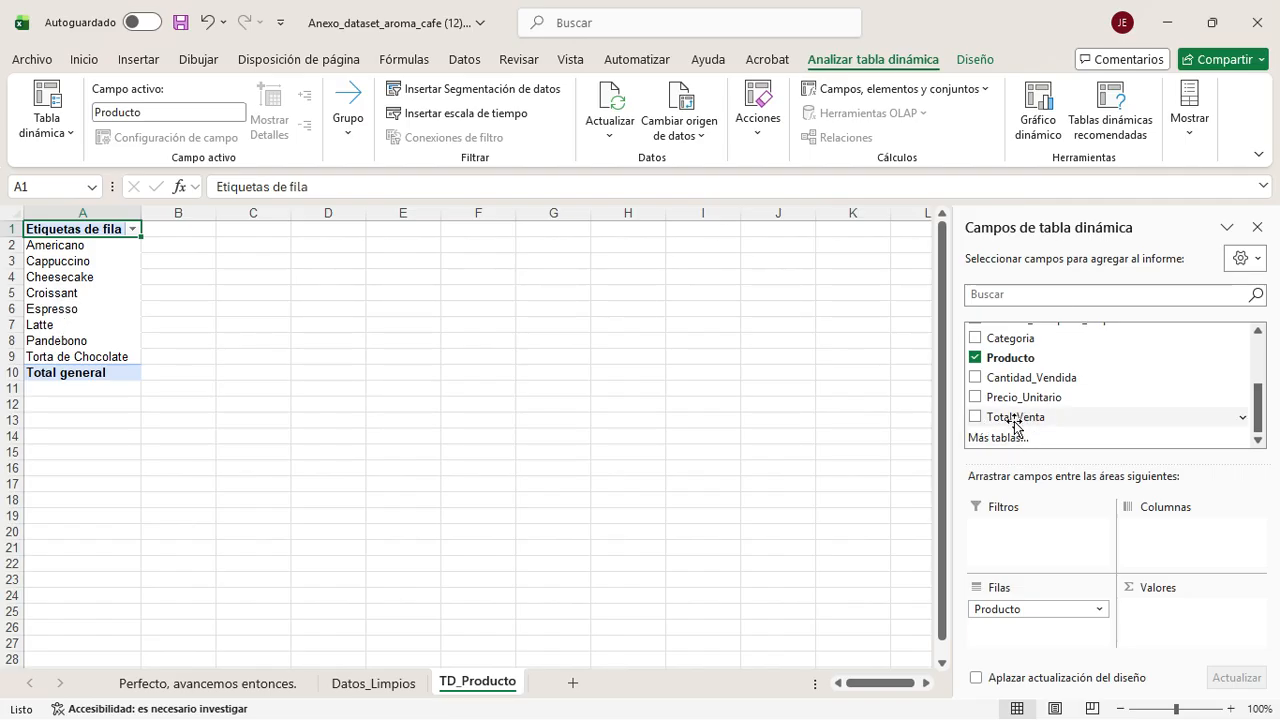
{"action": "left_click", "coordinate": [975, 417]}
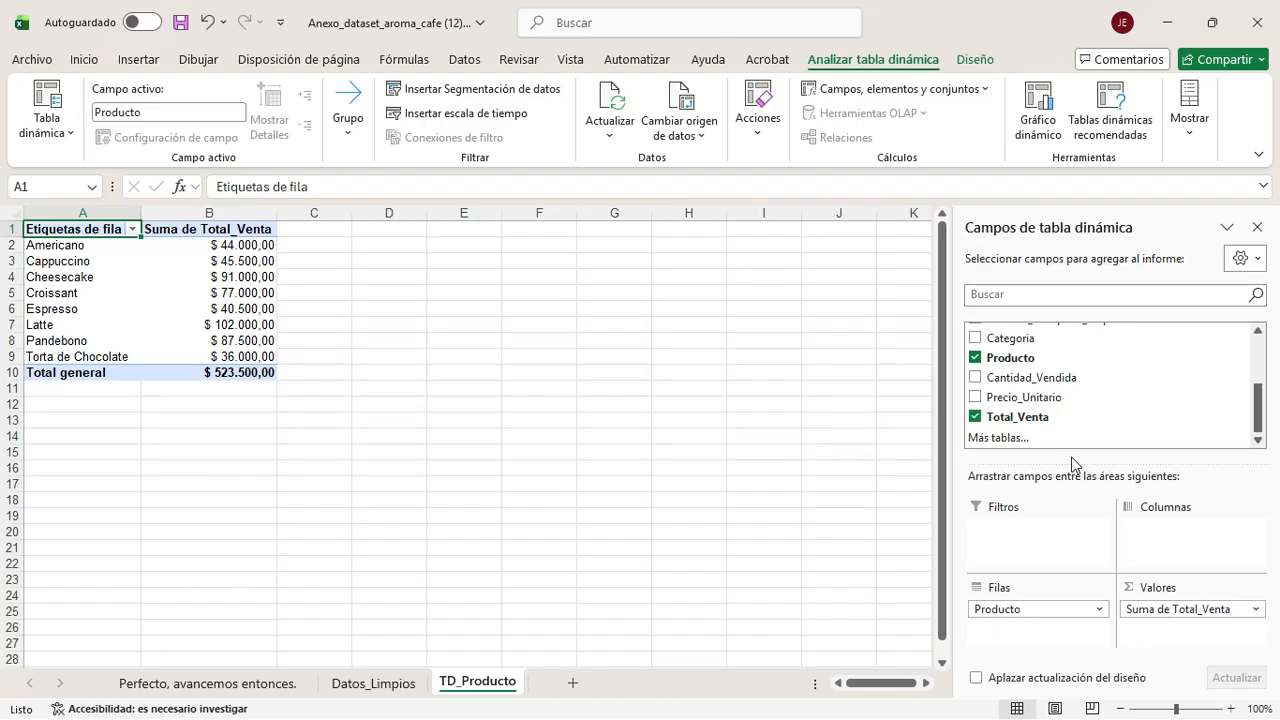
{"action": "left_click_drag", "start_coordinate": [1013, 420], "coordinate": [1040, 417]}
Step: Compare the sales totals per product in TD_Producto with the source records in Datos_Limpios
{"action": "left_click", "coordinate": [700, 464]}
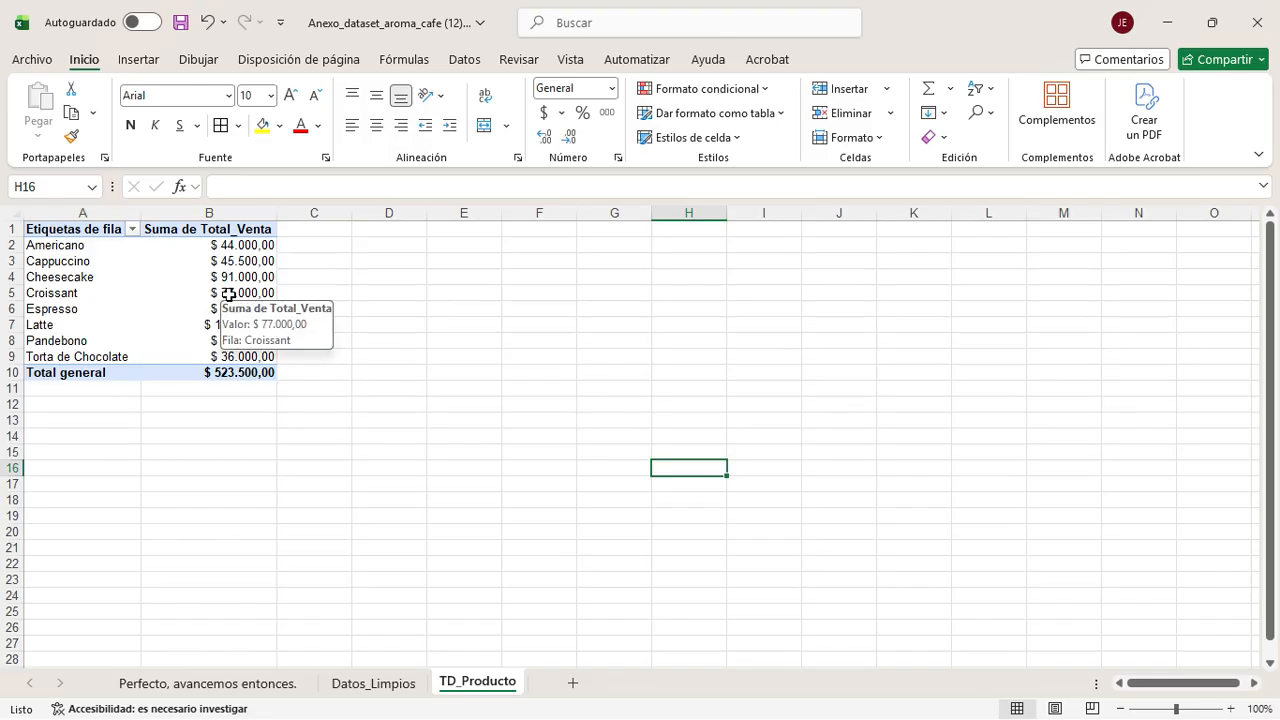
{"action": "left_click", "coordinate": [373, 683]}
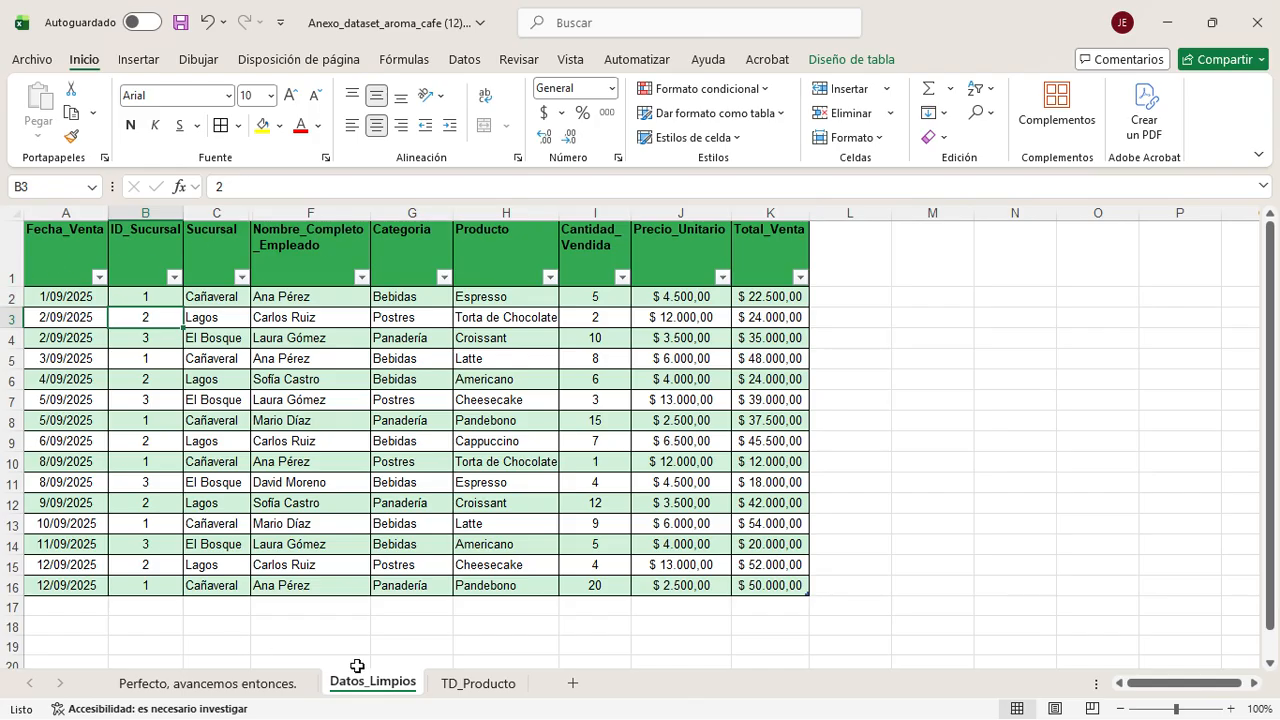
{"action": "left_click", "coordinate": [478, 685]}
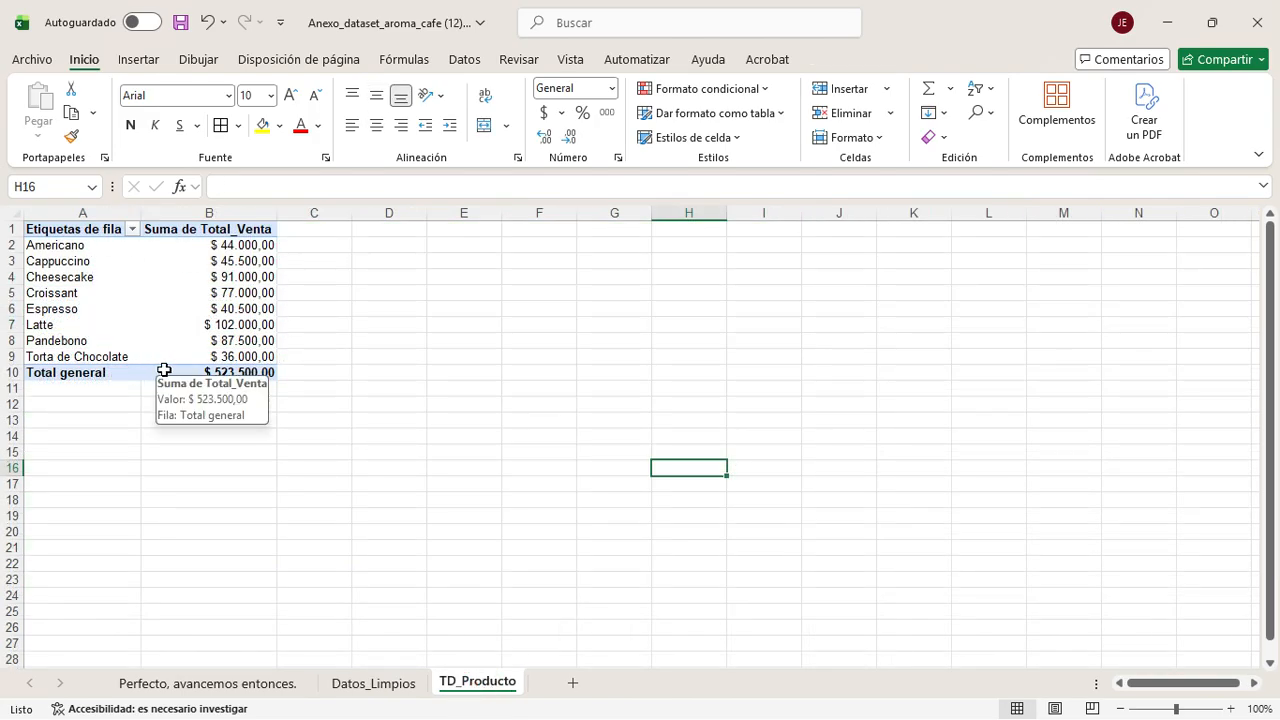
{"action": "left_click", "coordinate": [368, 684]}
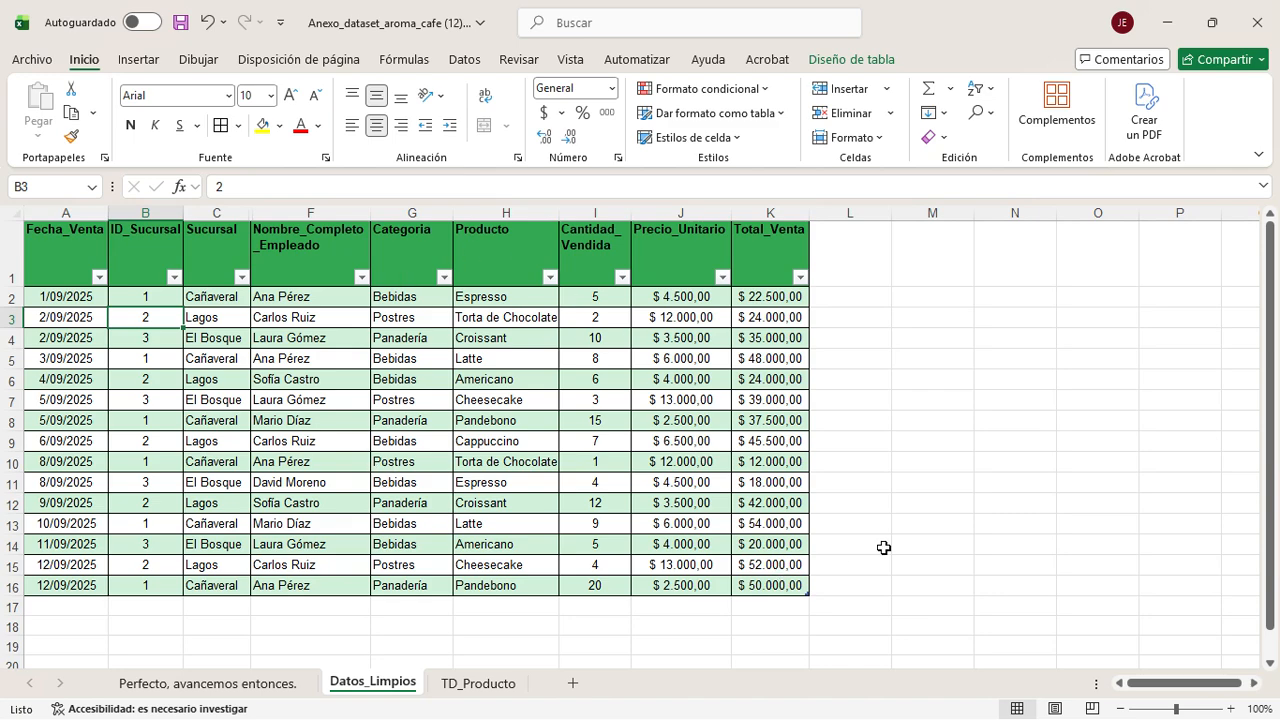
{"action": "left_click", "coordinate": [480, 686]}
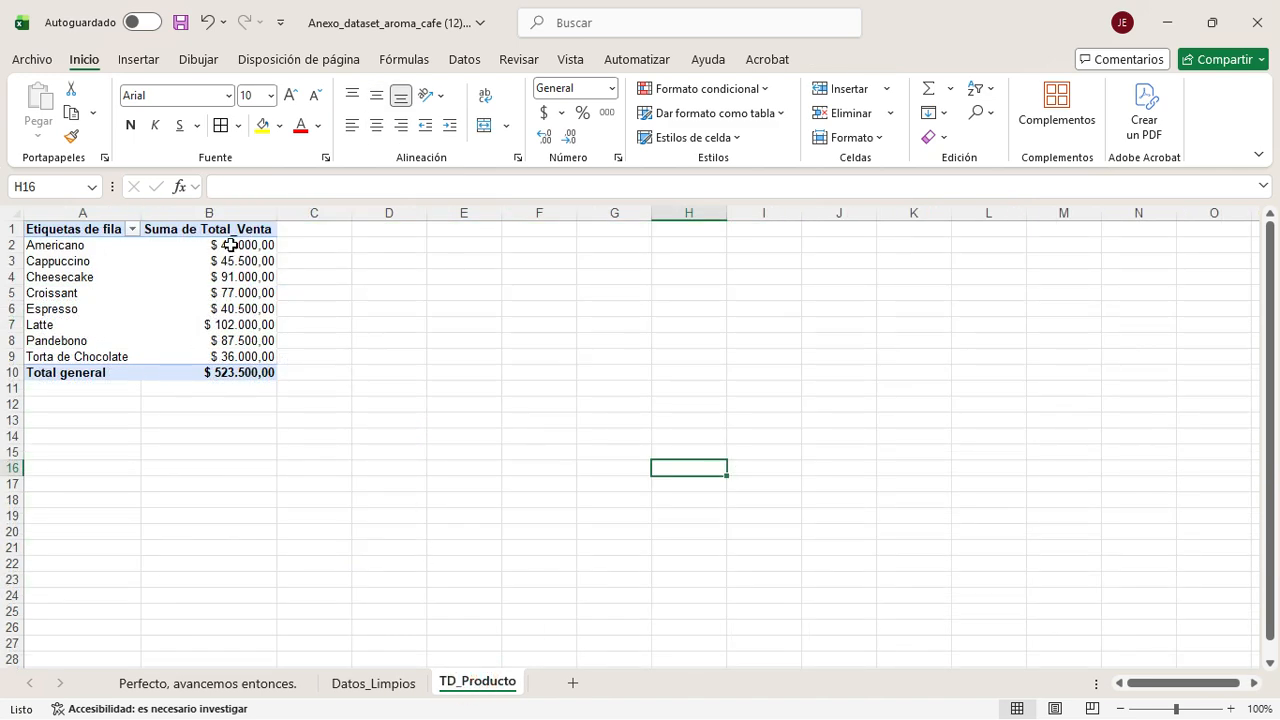
{"action": "mouse_move", "coordinate": [146, 371]}
{"action": "mouse_move", "coordinate": [216, 297]}
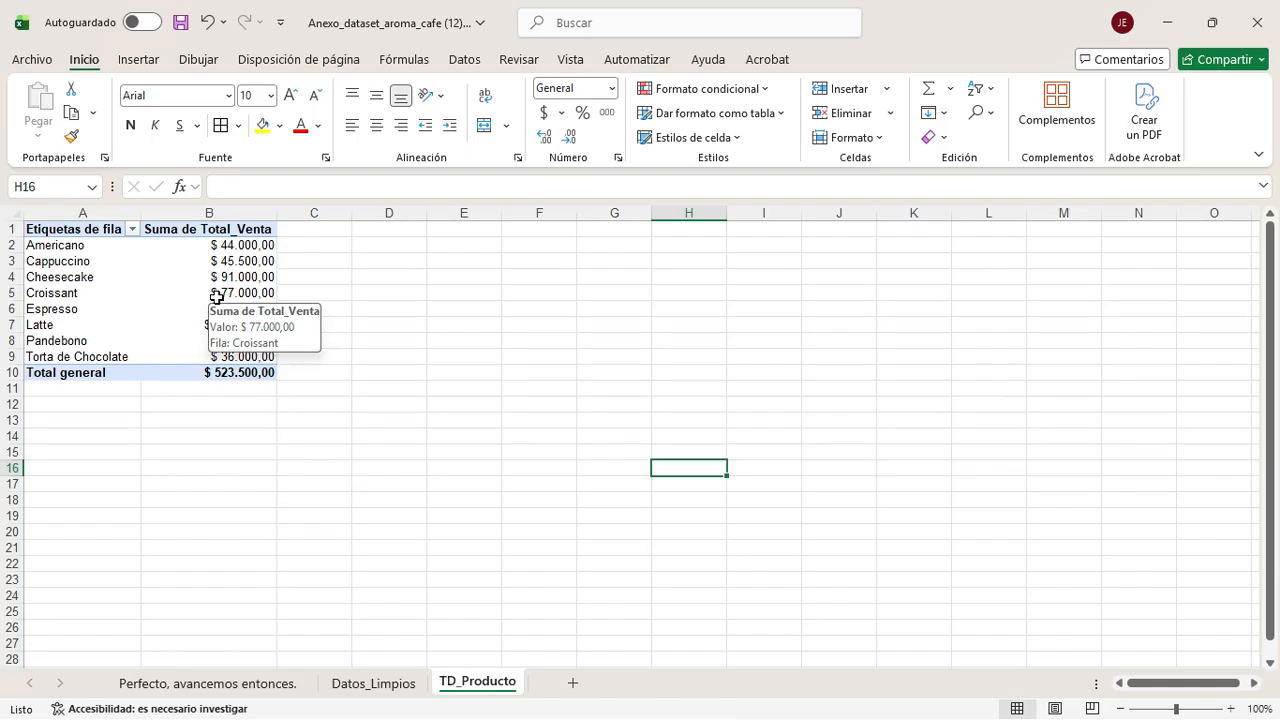
Step: Try to sort the pivot table's sales totals with the range B2:B9 selected
{"action": "left_click", "coordinate": [236, 245]}
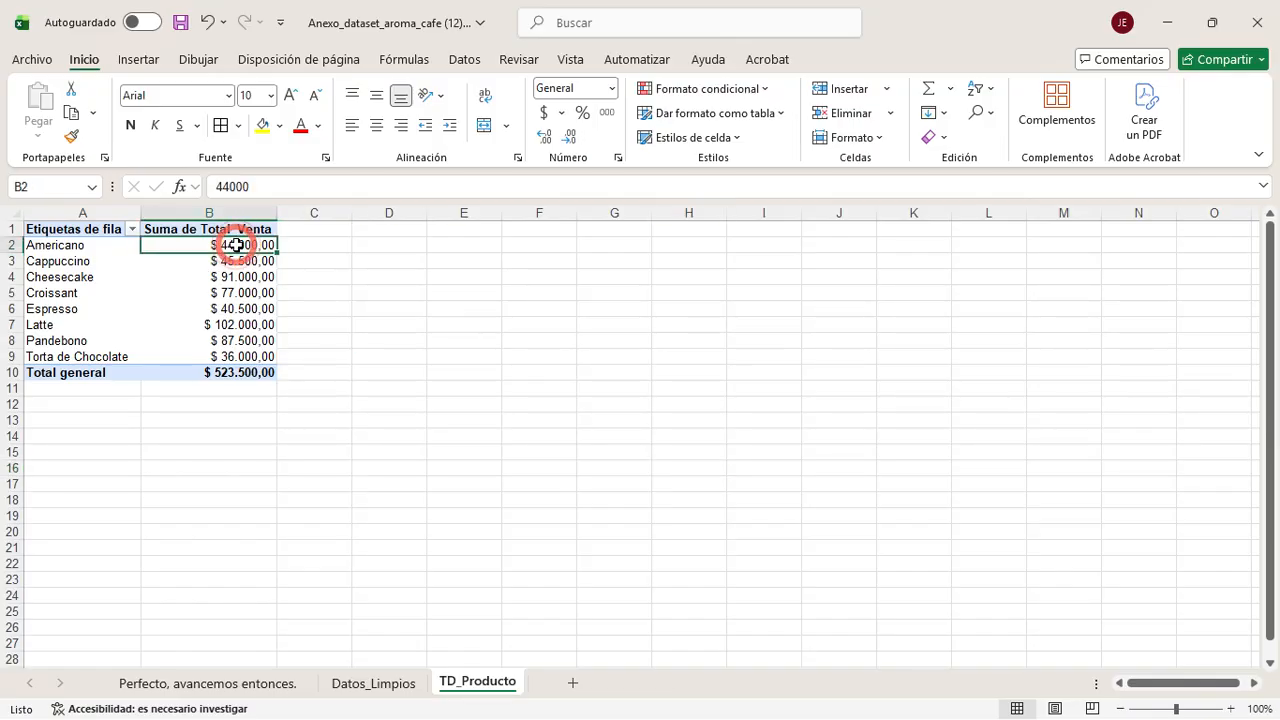
{"action": "left_click_drag", "start_coordinate": [236, 245], "coordinate": [224, 358]}
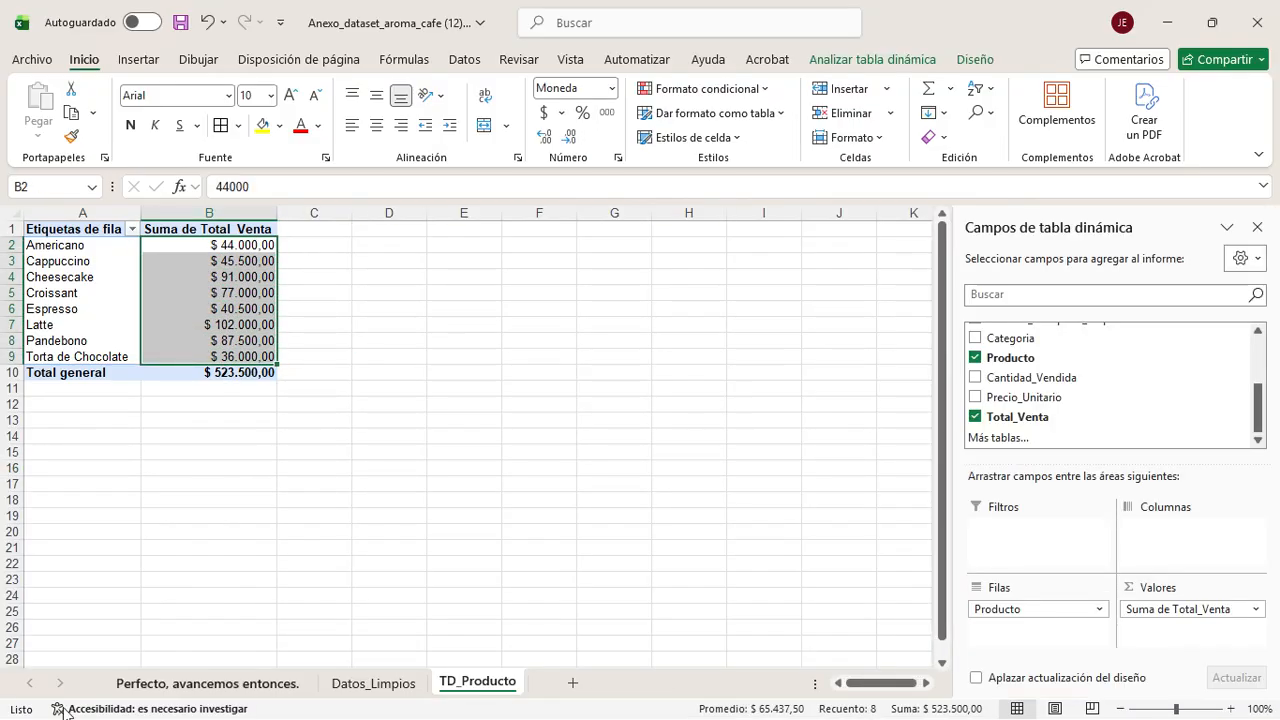
{"action": "right_click", "coordinate": [216, 295]}
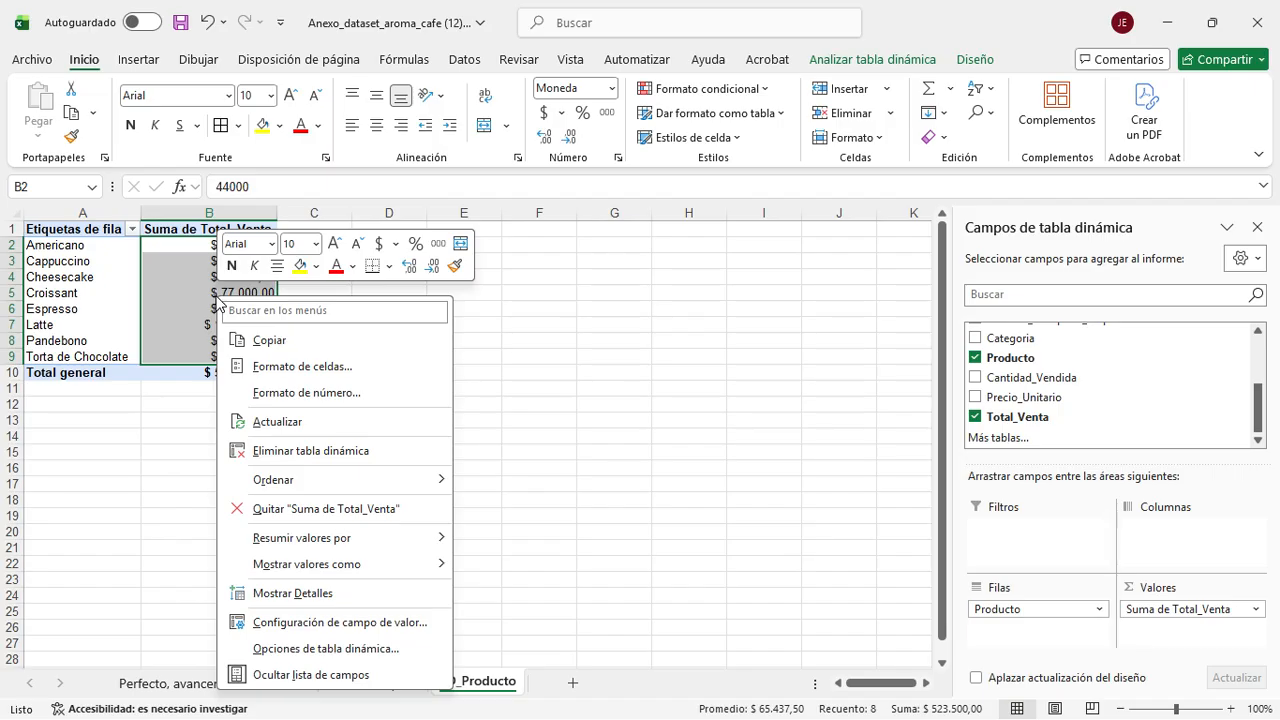
{"action": "mouse_move", "coordinate": [289, 490]}
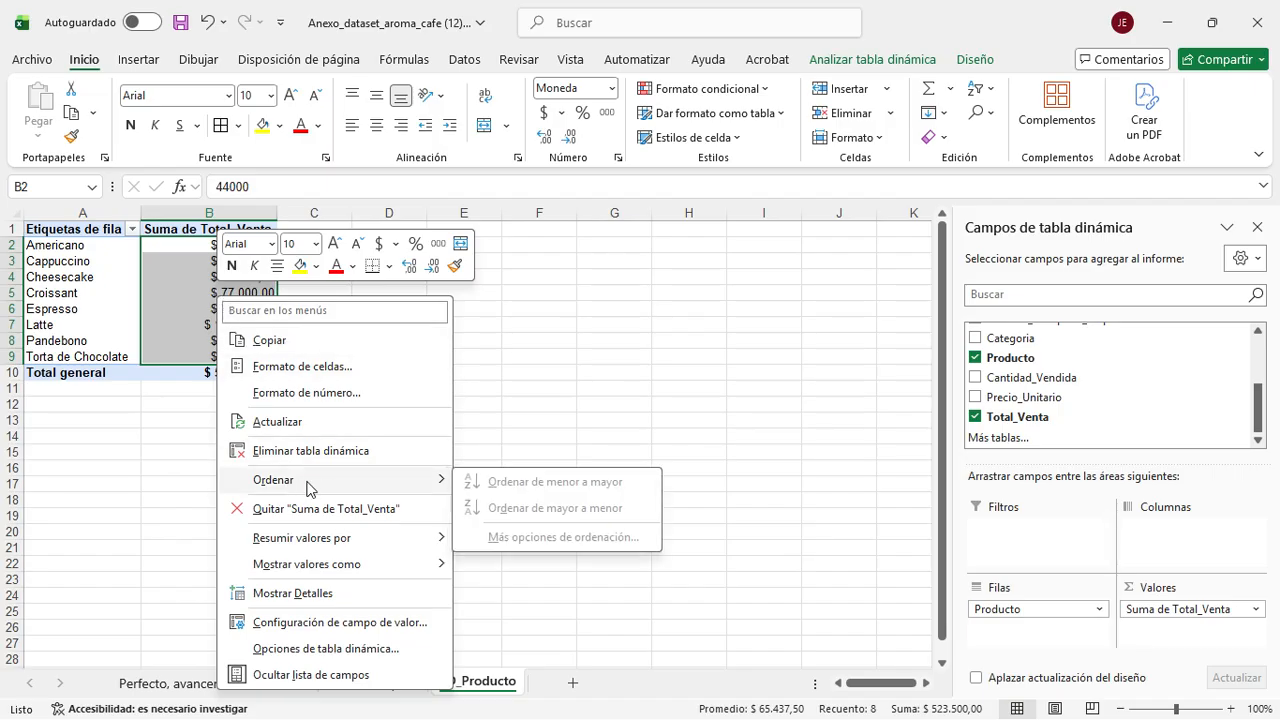
{"action": "left_click", "coordinate": [160, 299]}
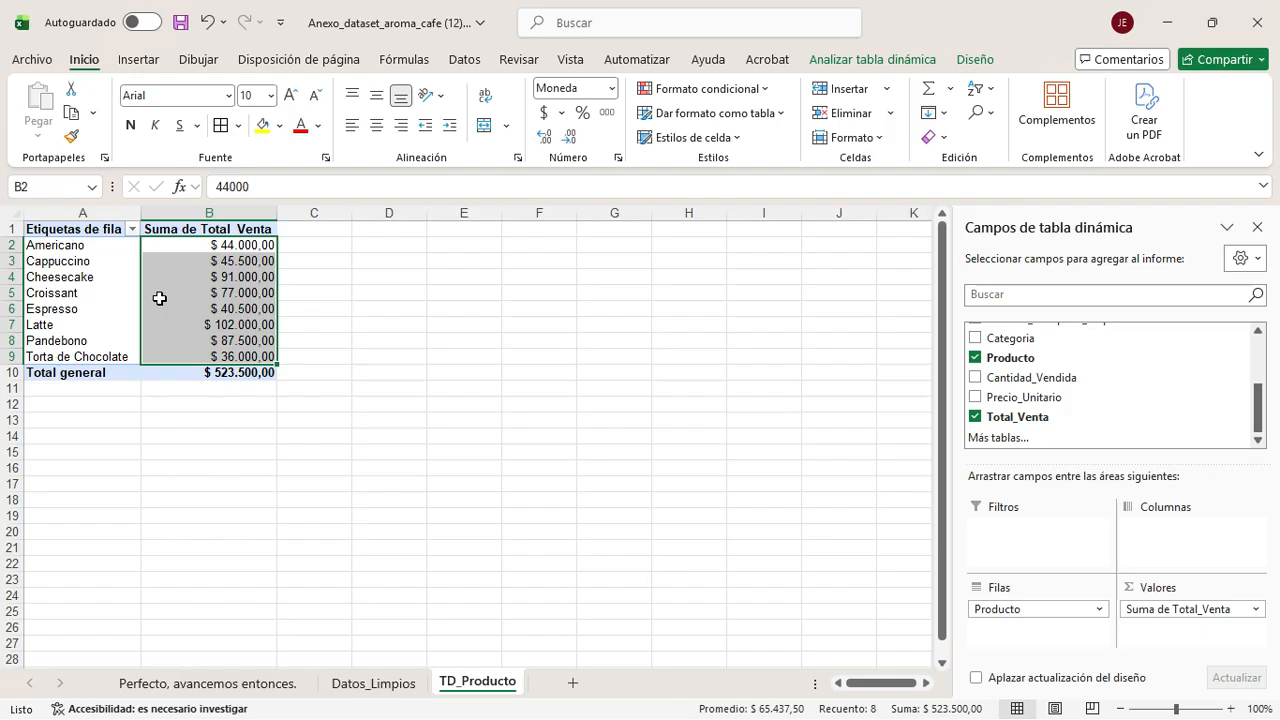
{"action": "left_click", "coordinate": [308, 325]}
{"action": "left_click", "coordinate": [189, 306]}
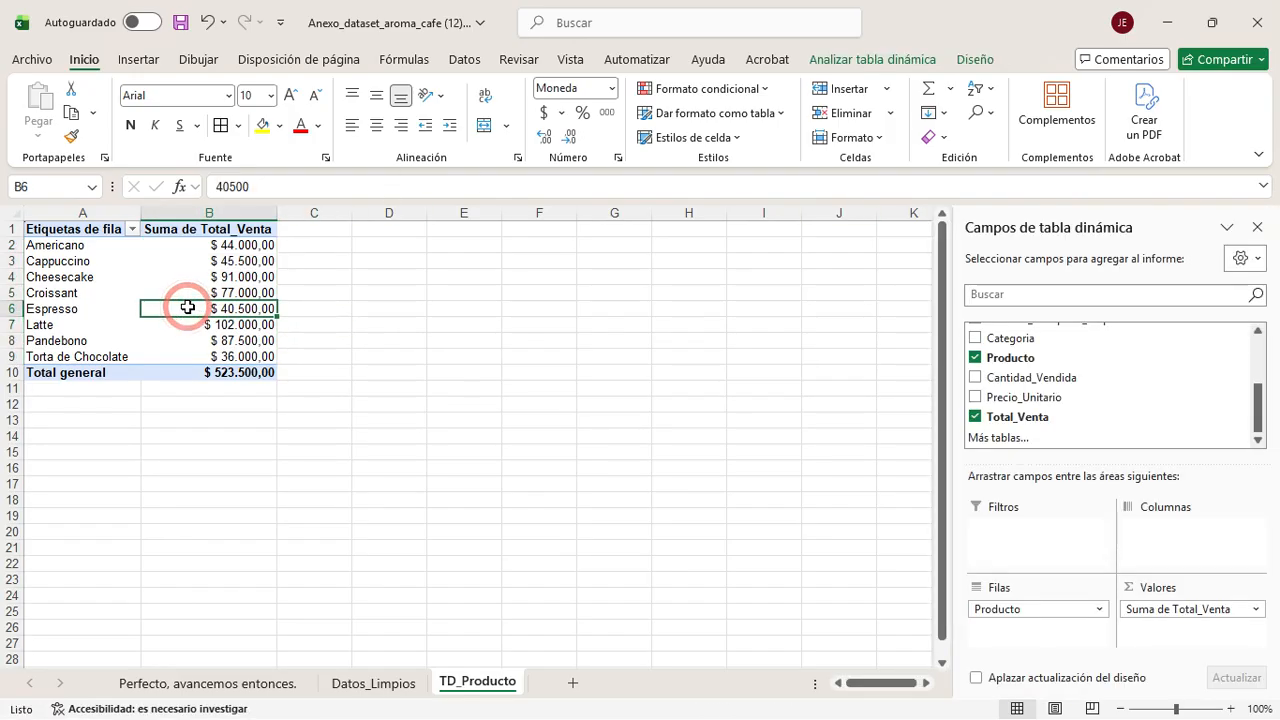
Step: Close the pivot table's field list and check the sales totals in column B against the Total_Venta data in Datos_Limpios
{"action": "left_click", "coordinate": [1256, 228]}
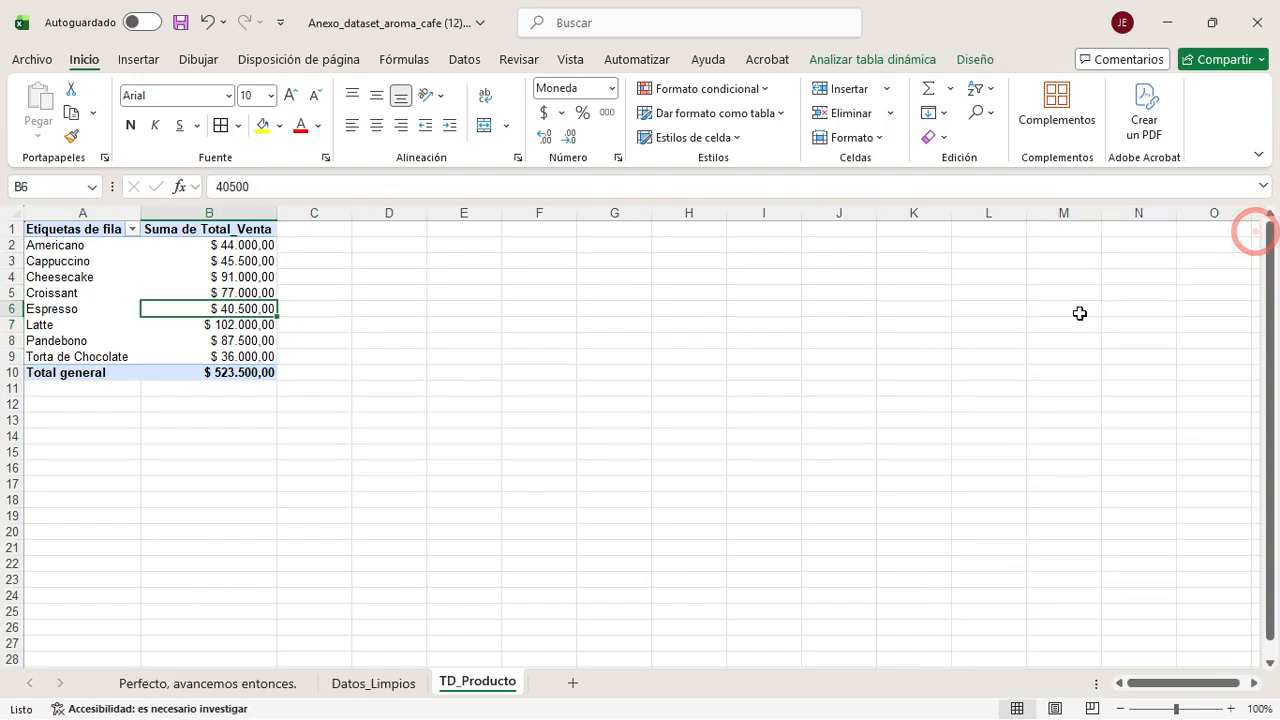
{"action": "left_click", "coordinate": [236, 221]}
{"action": "left_click", "coordinate": [236, 219]}
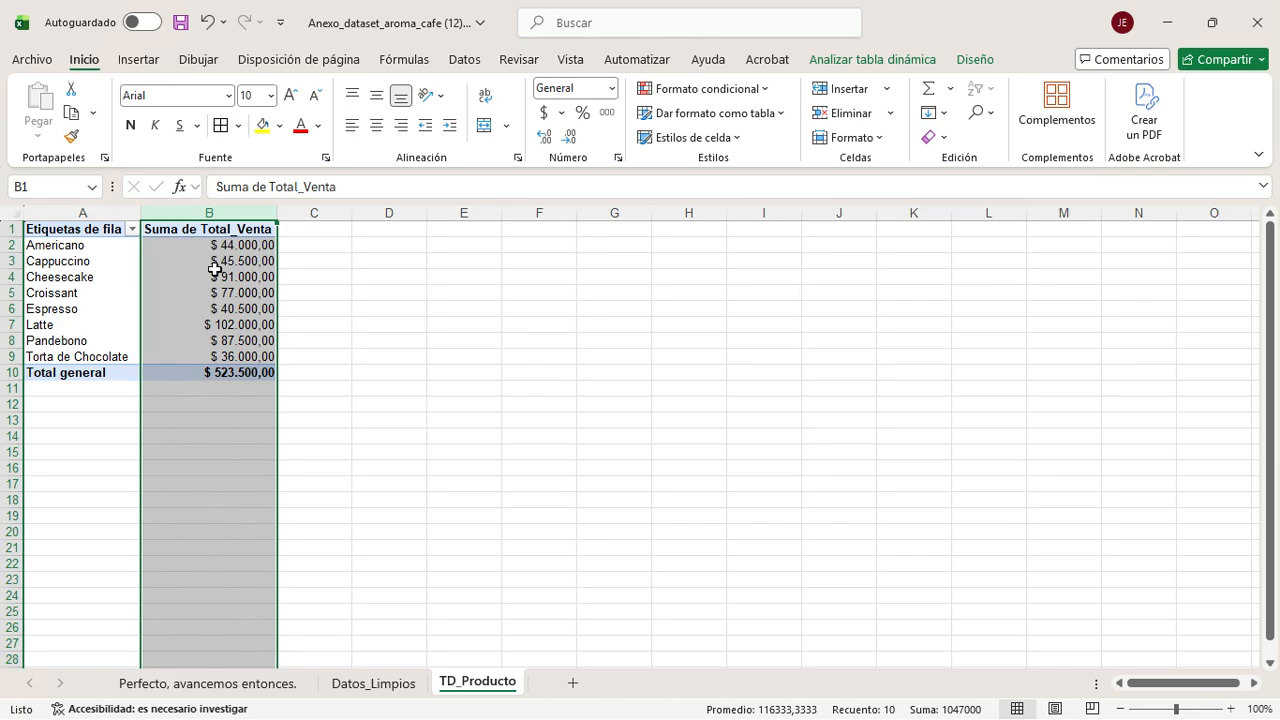
{"action": "left_click", "coordinate": [373, 683]}
{"action": "left_click", "coordinate": [864, 380]}
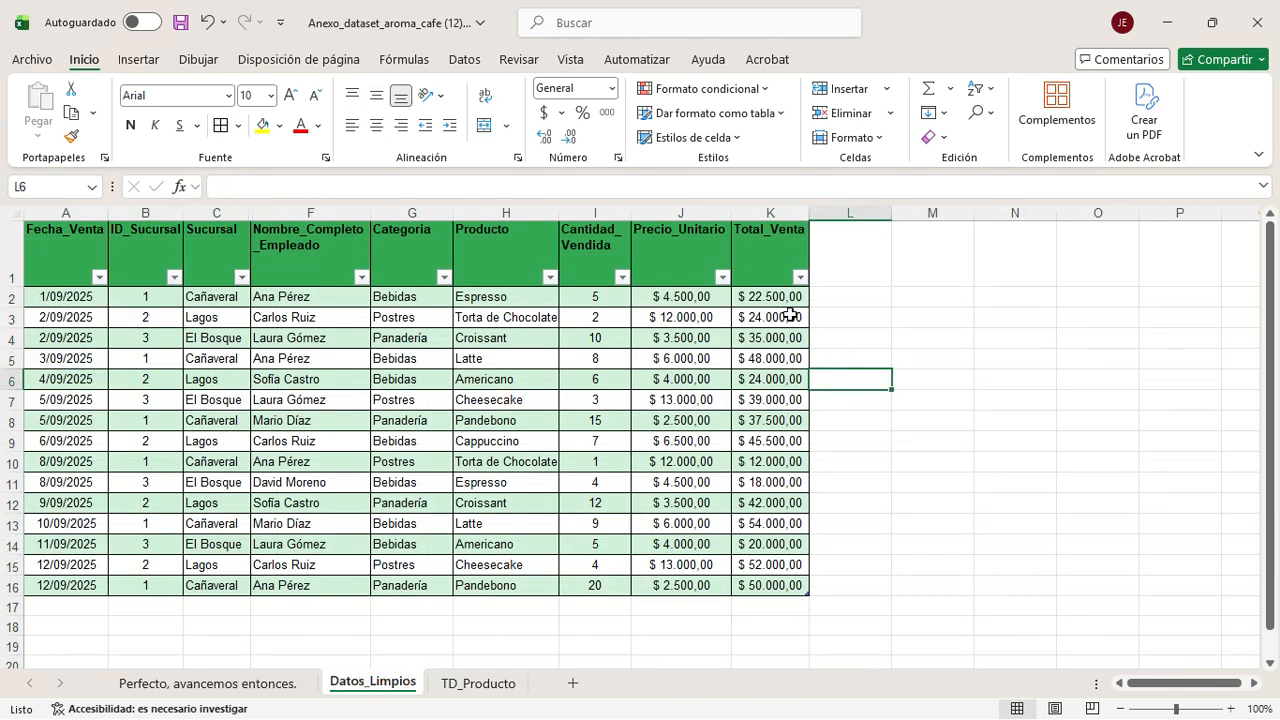
{"action": "left_click", "coordinate": [468, 683]}
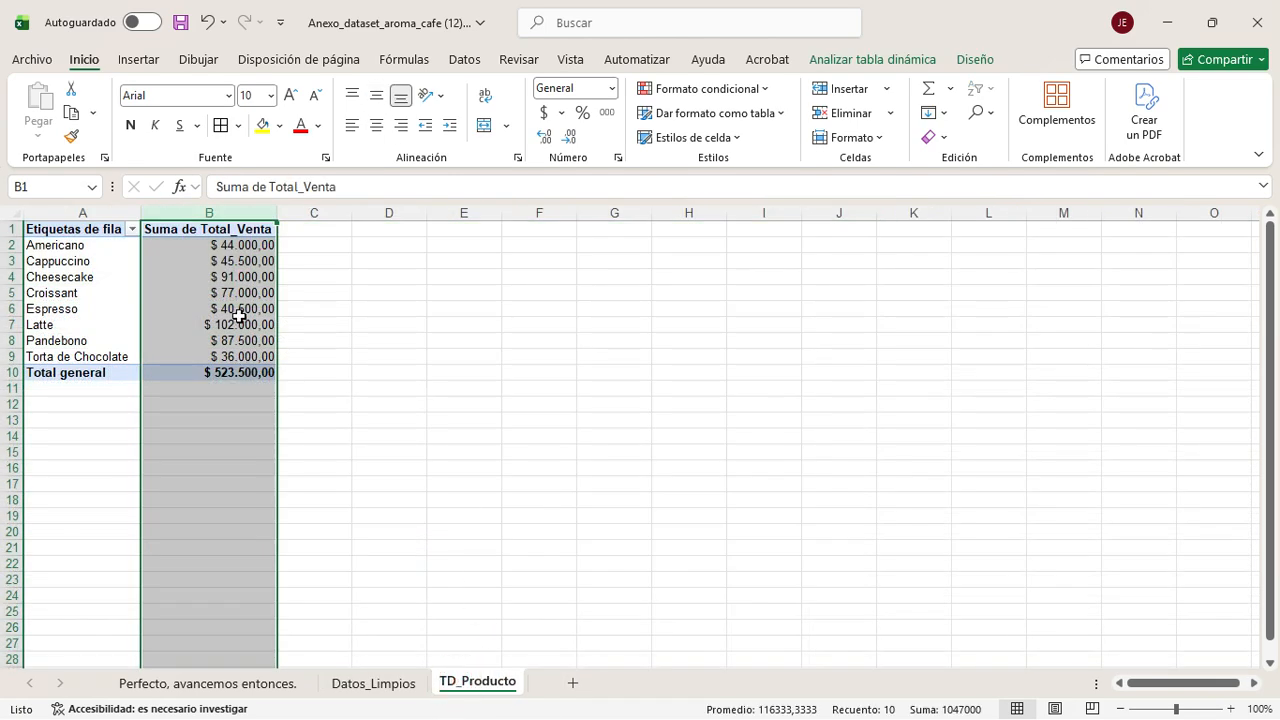
Step: Try to sort the sales totals in TD_Producto with all of column B selected, and with only B2:B9 selected
{"action": "right_click", "coordinate": [228, 283]}
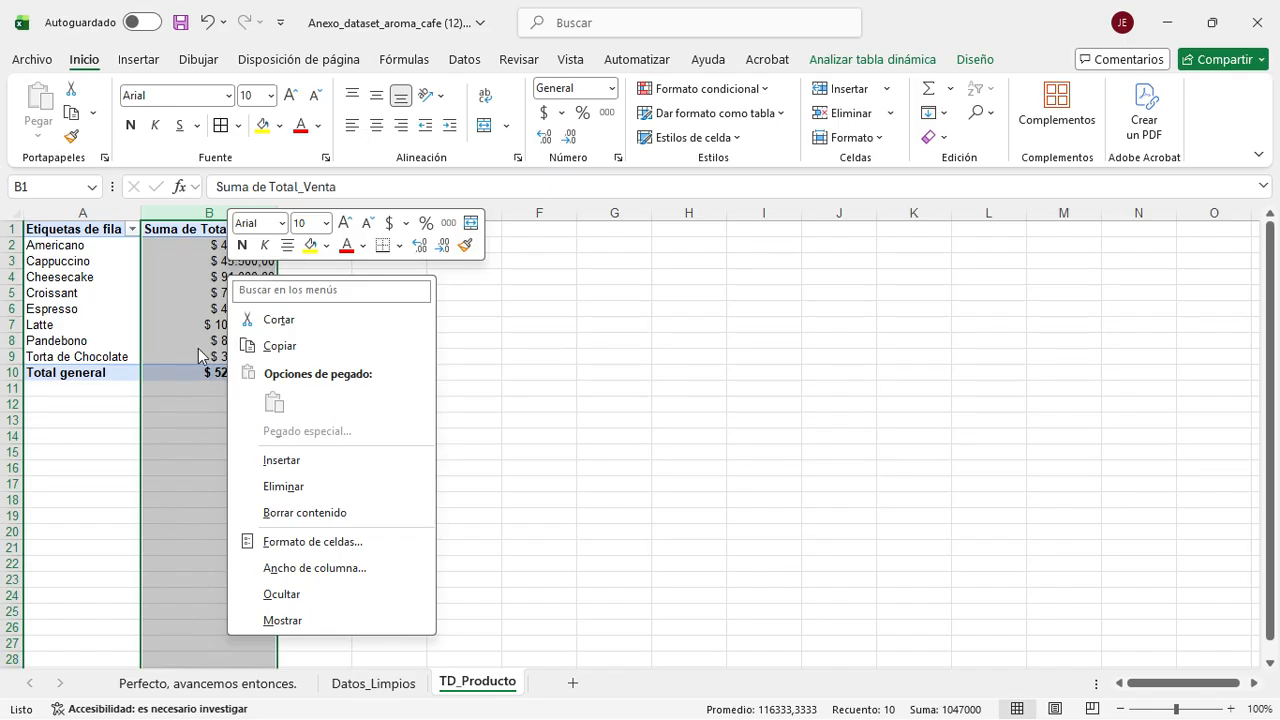
{"action": "key", "text": "Escape"}
{"action": "left_click", "coordinate": [210, 232]}
{"action": "left_click_drag", "start_coordinate": [217, 246], "coordinate": [215, 356]}
{"action": "right_click", "coordinate": [206, 303]}
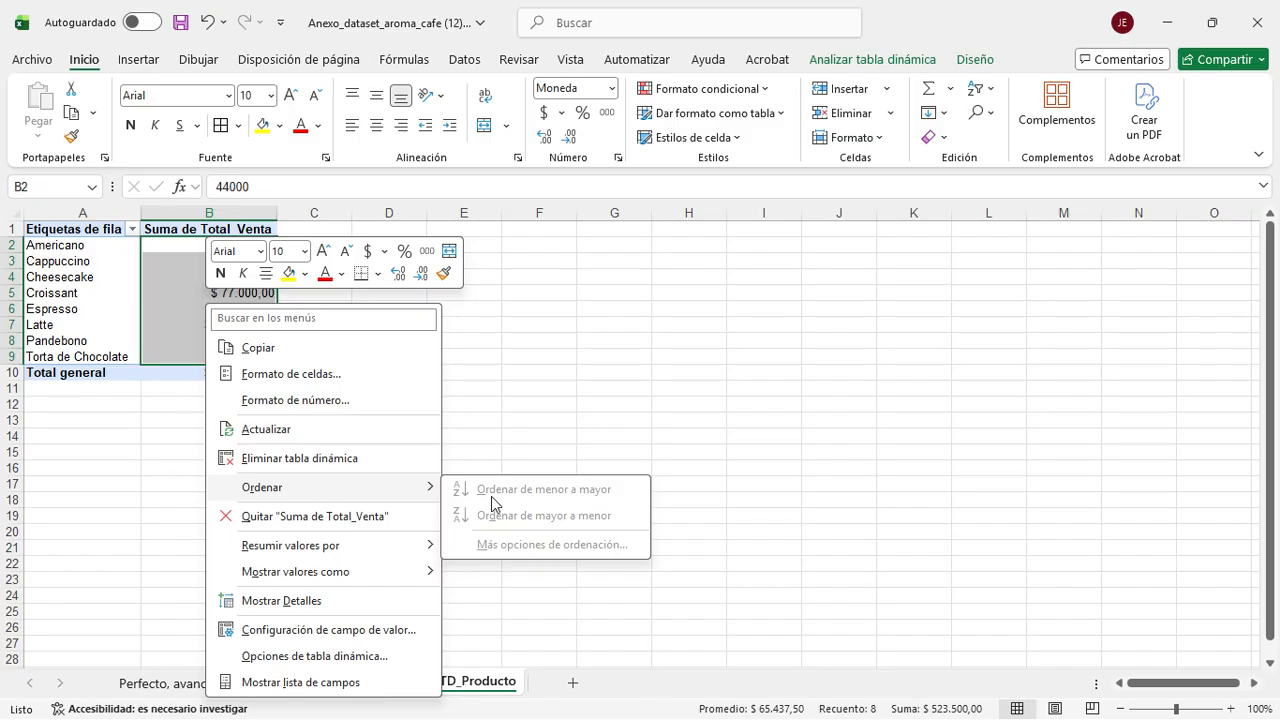
{"action": "left_click", "coordinate": [128, 265]}
{"action": "left_click", "coordinate": [90, 225]}
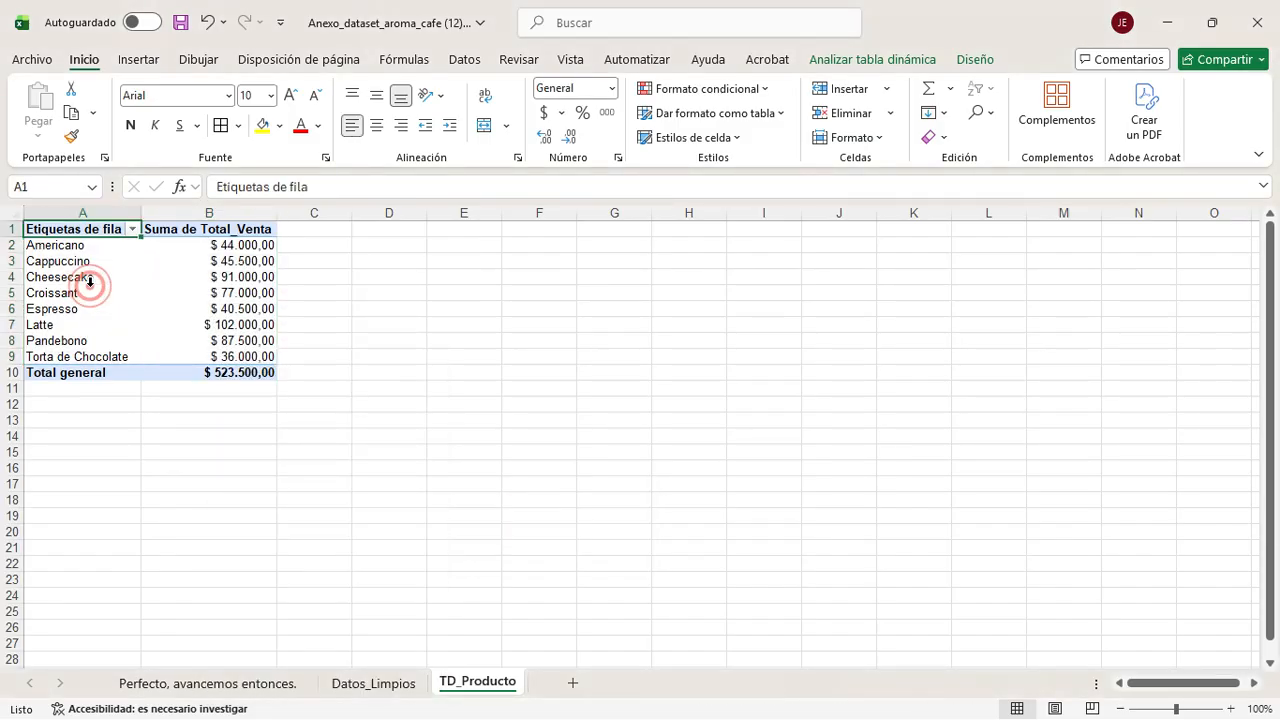
Step: Sort the product sales totals in B2:B9 of TD_Producto from largest to smallest
{"action": "left_click", "coordinate": [217, 324]}
{"action": "left_click_drag", "start_coordinate": [200, 249], "coordinate": [208, 354]}
{"action": "right_click", "coordinate": [206, 284]}
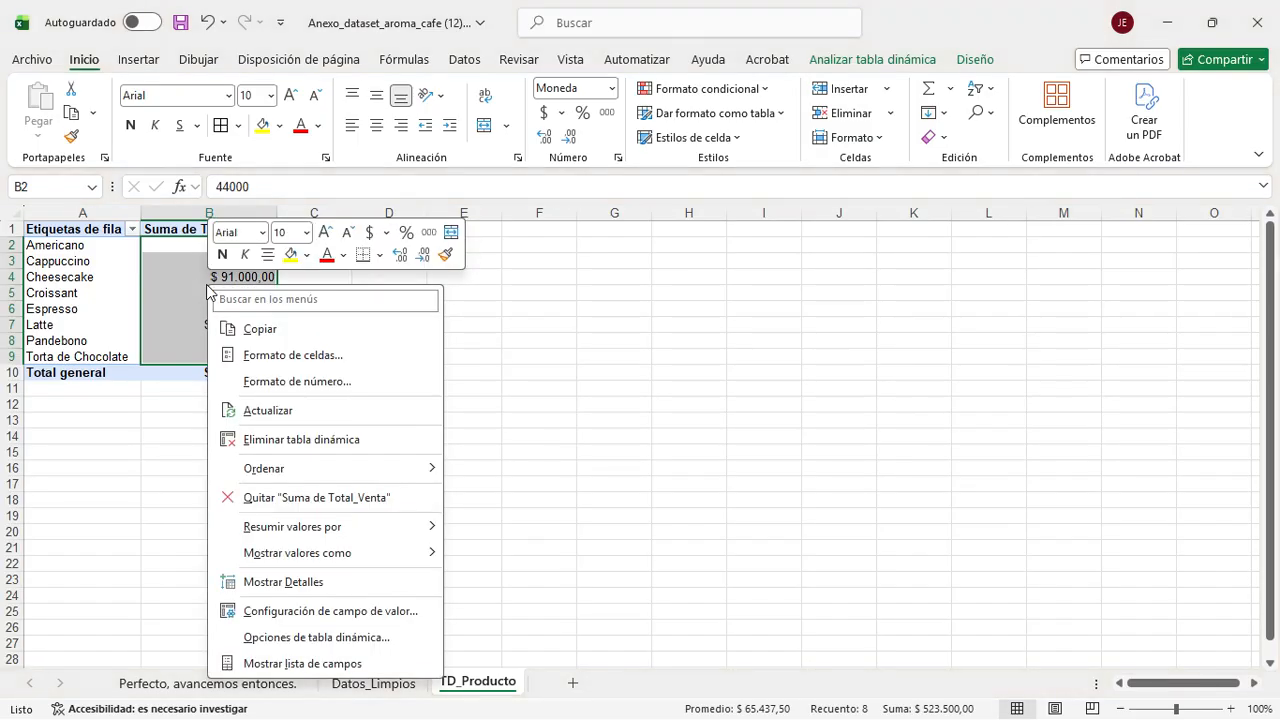
{"action": "mouse_move", "coordinate": [310, 468]}
{"action": "left_click", "coordinate": [643, 369]}
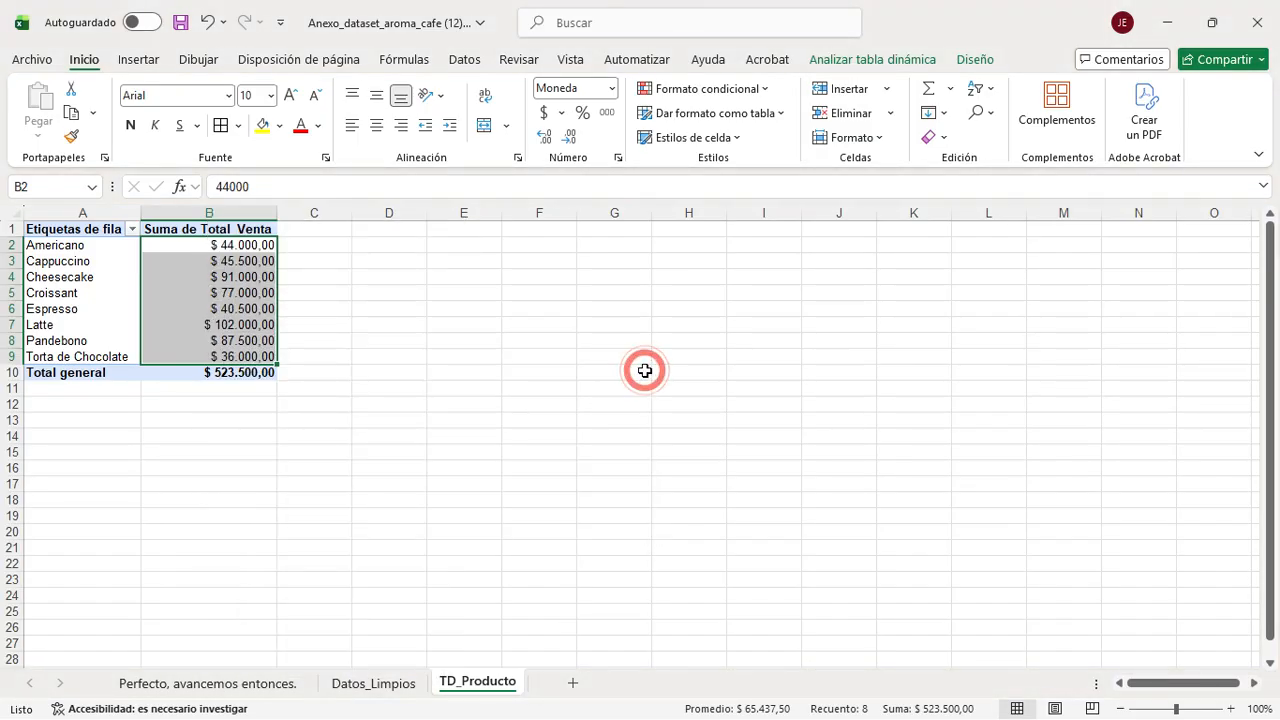
{"action": "left_click", "coordinate": [988, 90]}
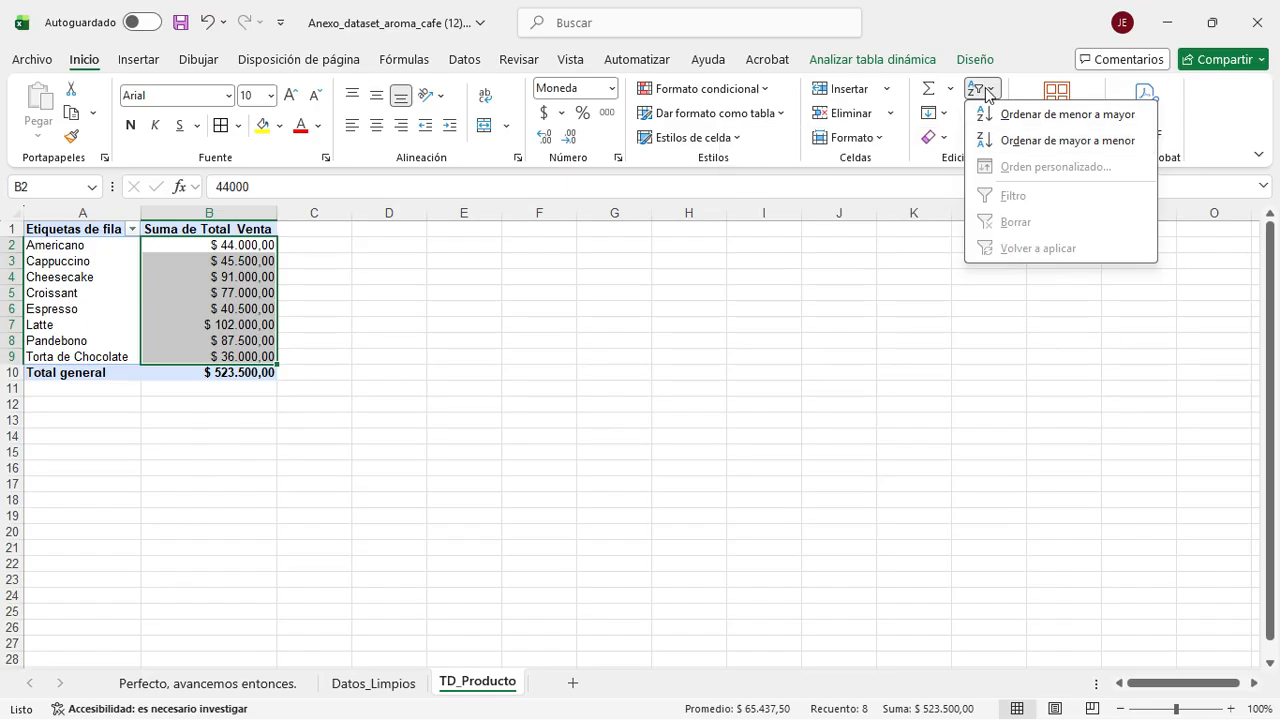
{"action": "left_click", "coordinate": [1014, 138]}
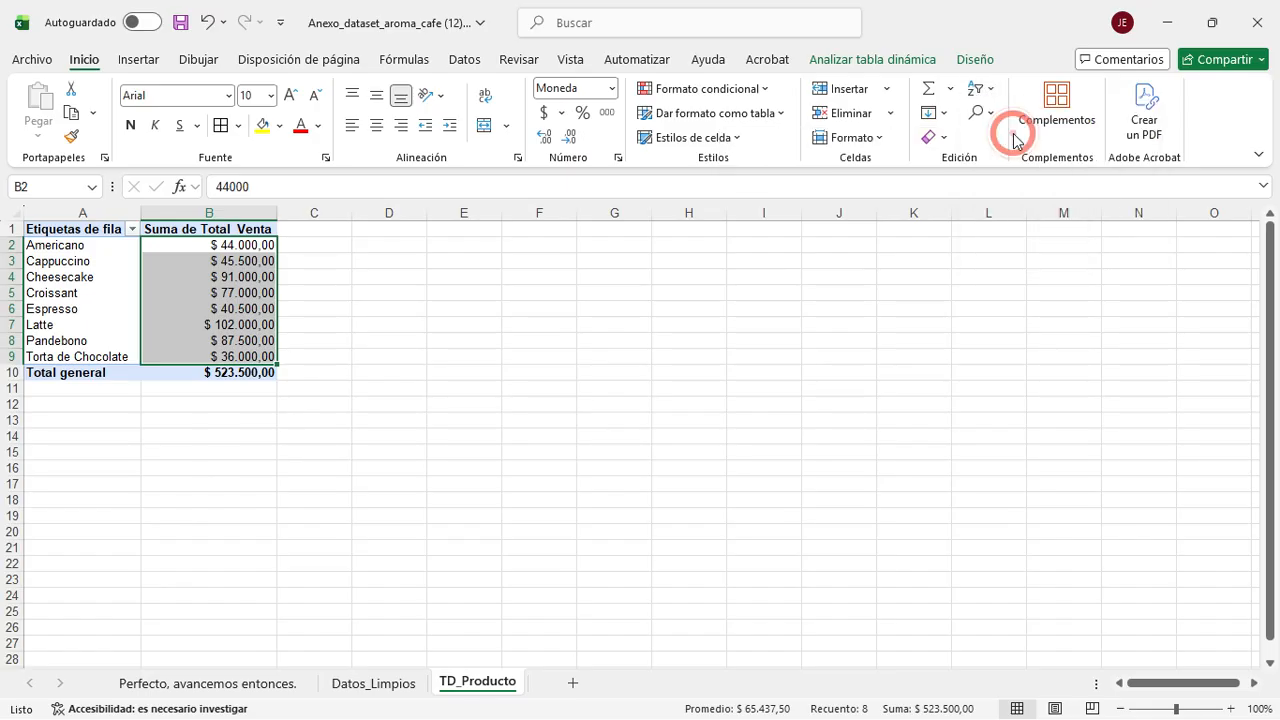
{"action": "left_click", "coordinate": [359, 295]}
{"action": "left_click_drag", "start_coordinate": [245, 245], "coordinate": [258, 354]}
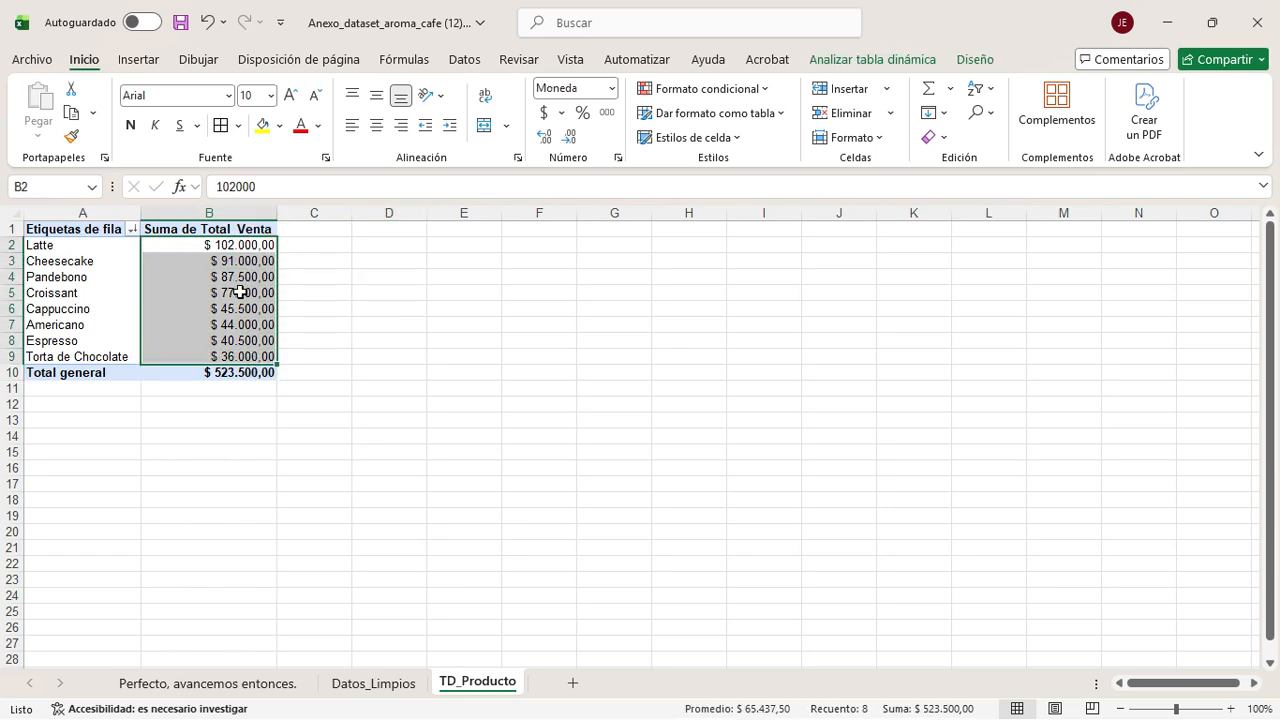
{"action": "left_click", "coordinate": [393, 326]}
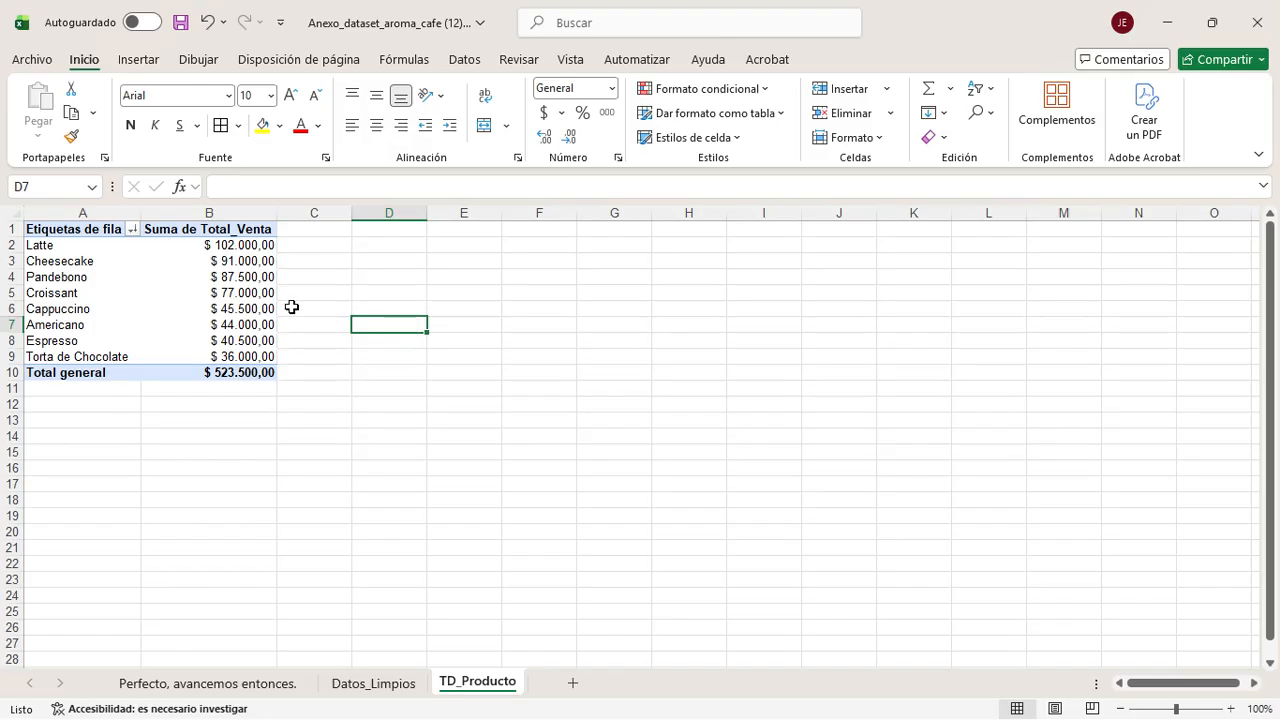
Step: Undo the descending sort of the product sales totals to compare the orders, and reapply it
{"action": "key", "text": "ctrl+z"}
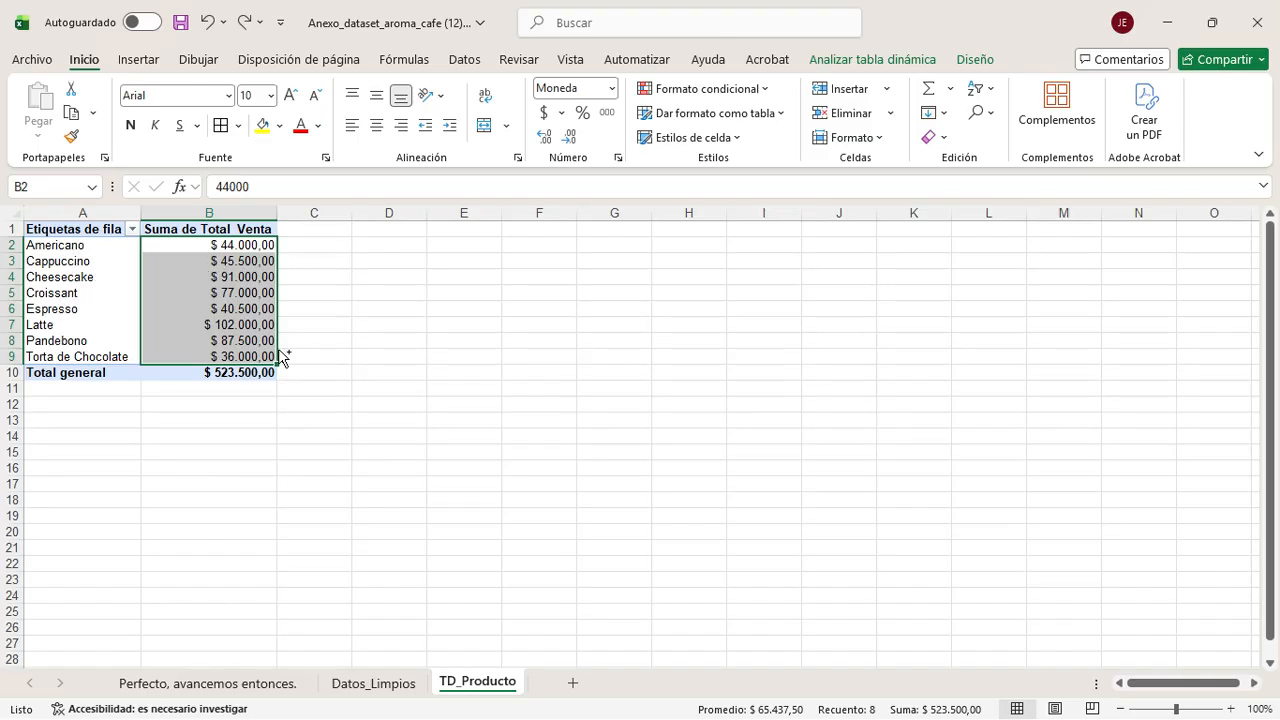
{"action": "key", "text": "ctrl+y"}
{"action": "left_click", "coordinate": [344, 337]}
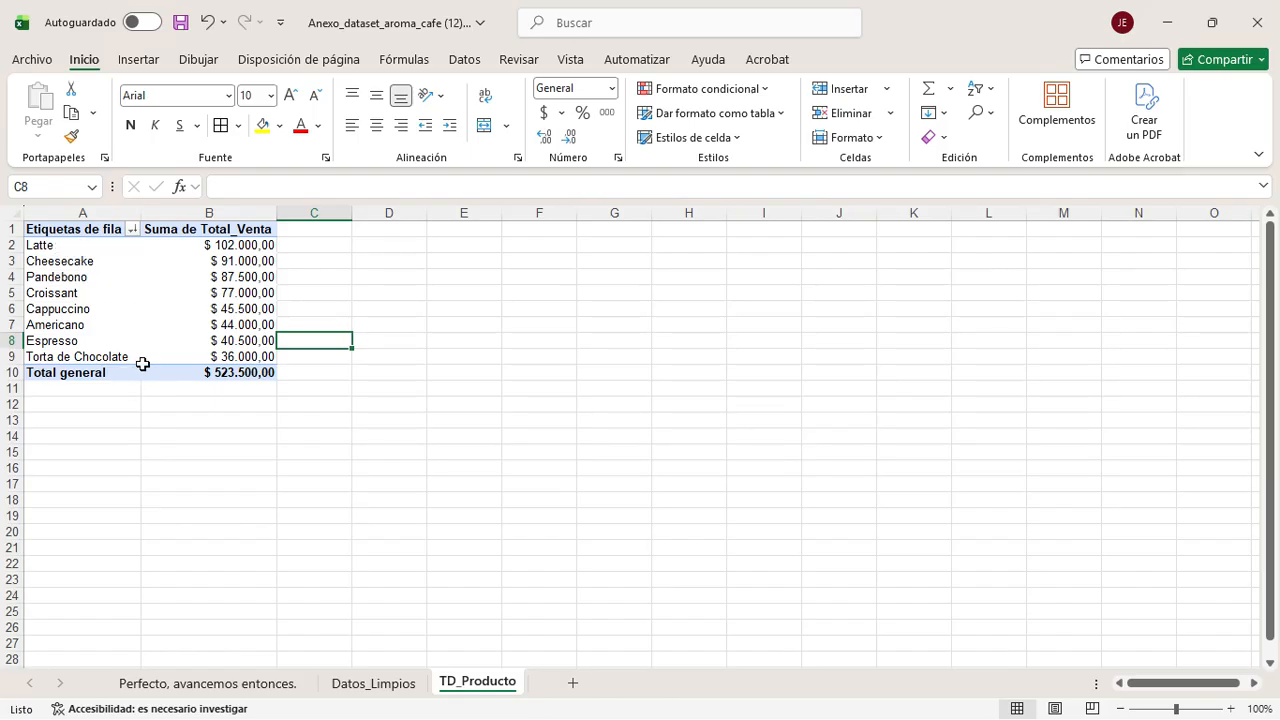
{"action": "left_click", "coordinate": [446, 357]}
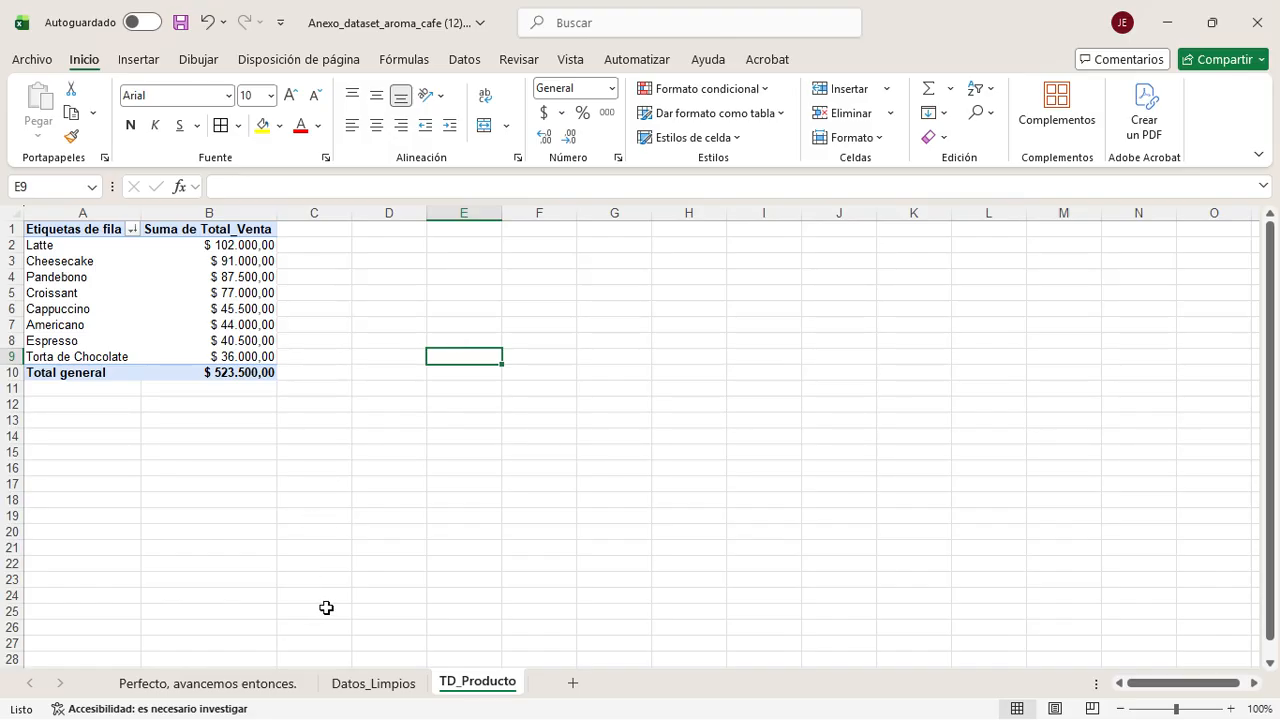
Step: Add a new worksheet after TD_Producto and name it TD_Sucursal
{"action": "left_click", "coordinate": [572, 683]}
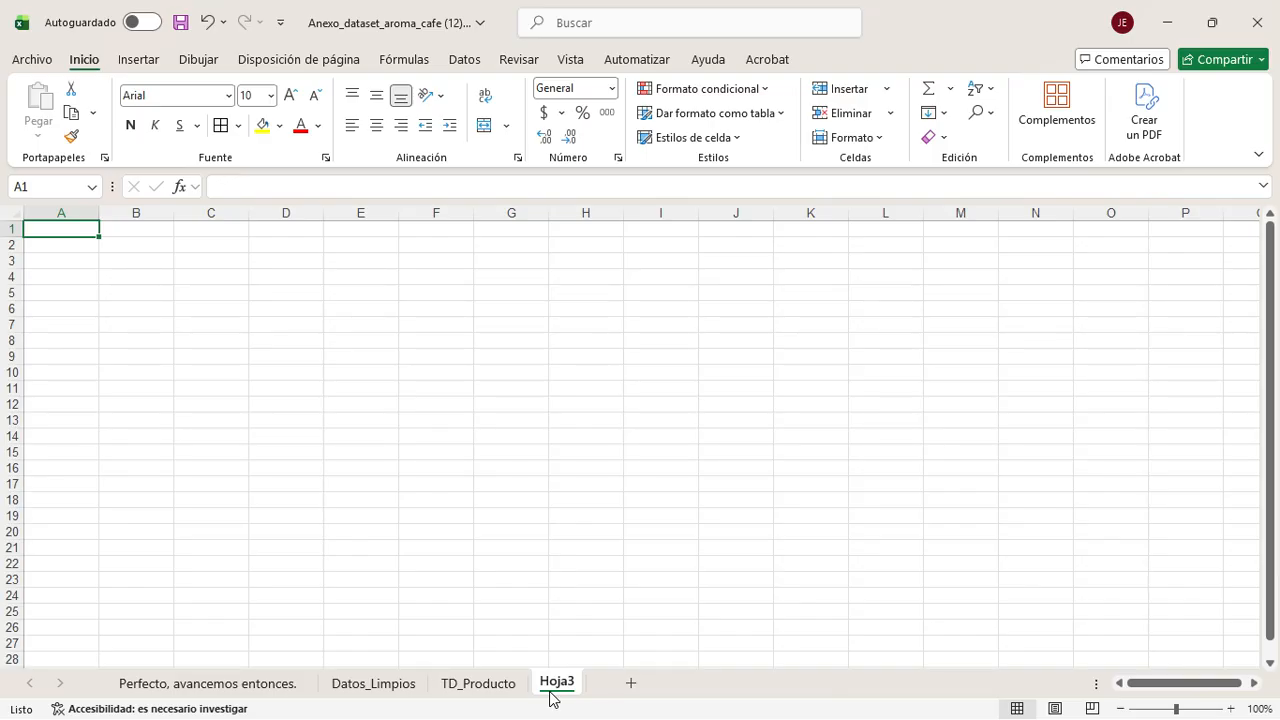
{"action": "right_click", "coordinate": [562, 684]}
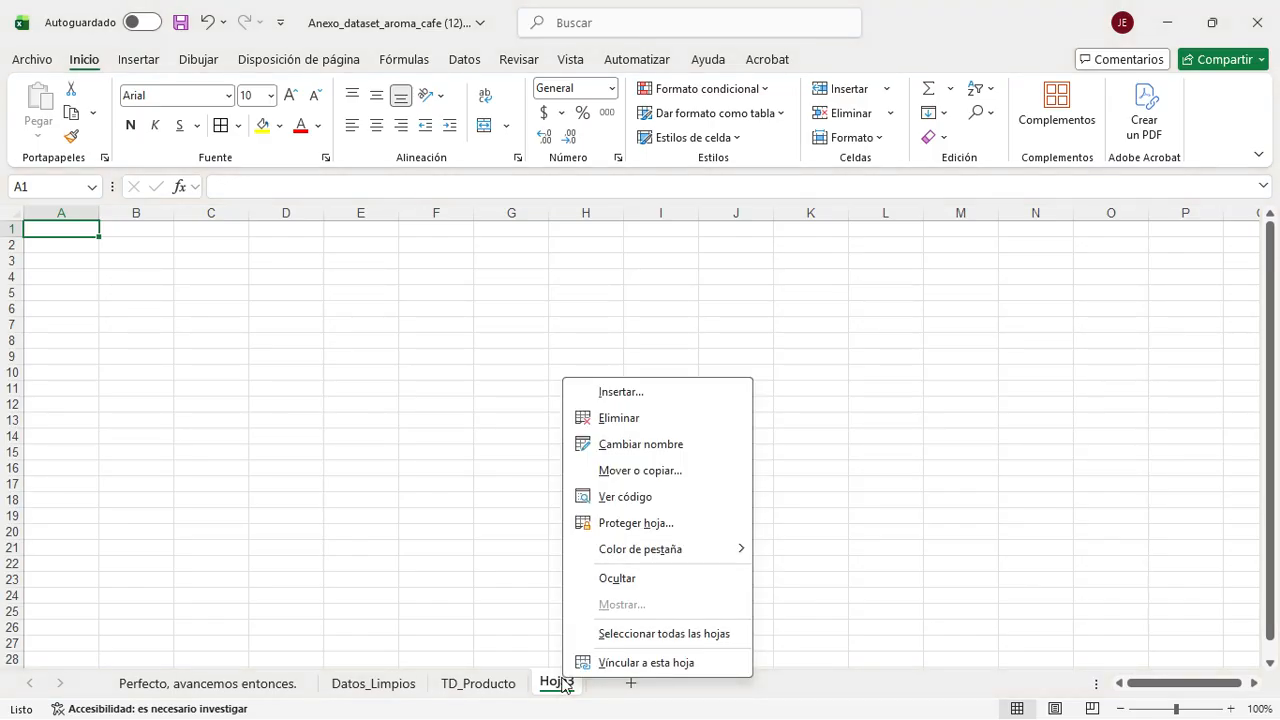
{"action": "left_click", "coordinate": [634, 447]}
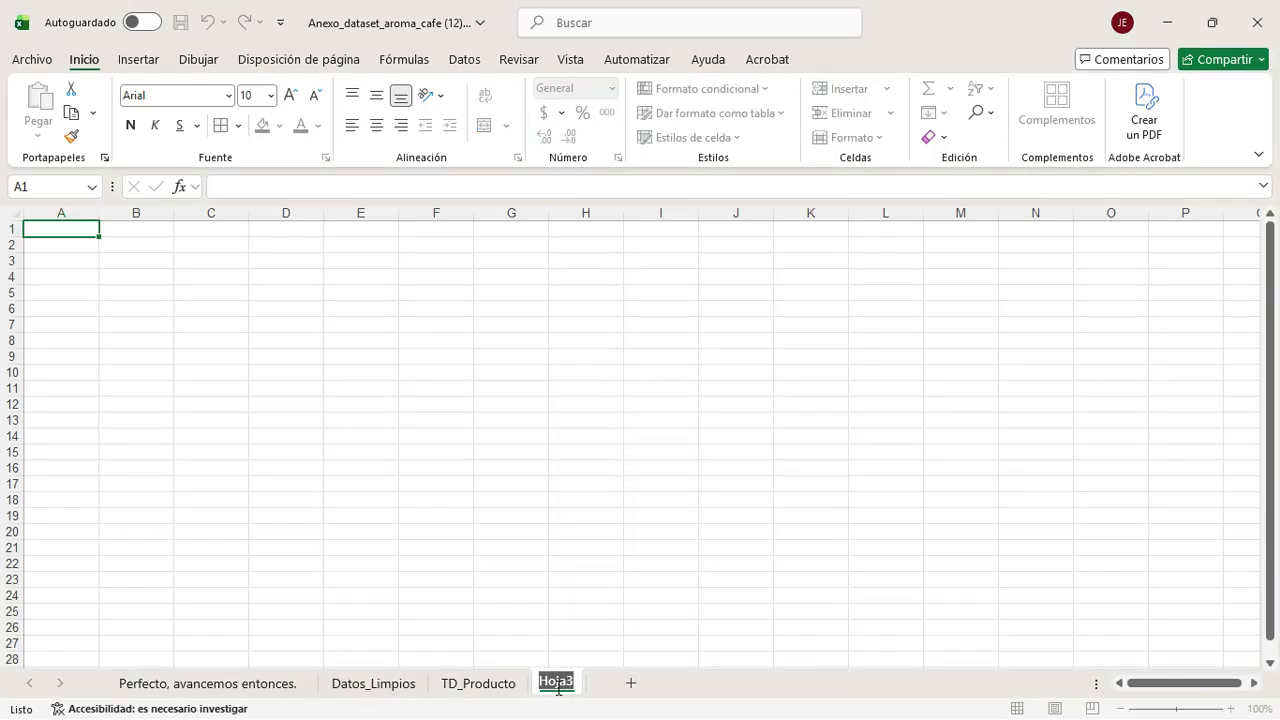
{"action": "type", "text": "TD_S"}
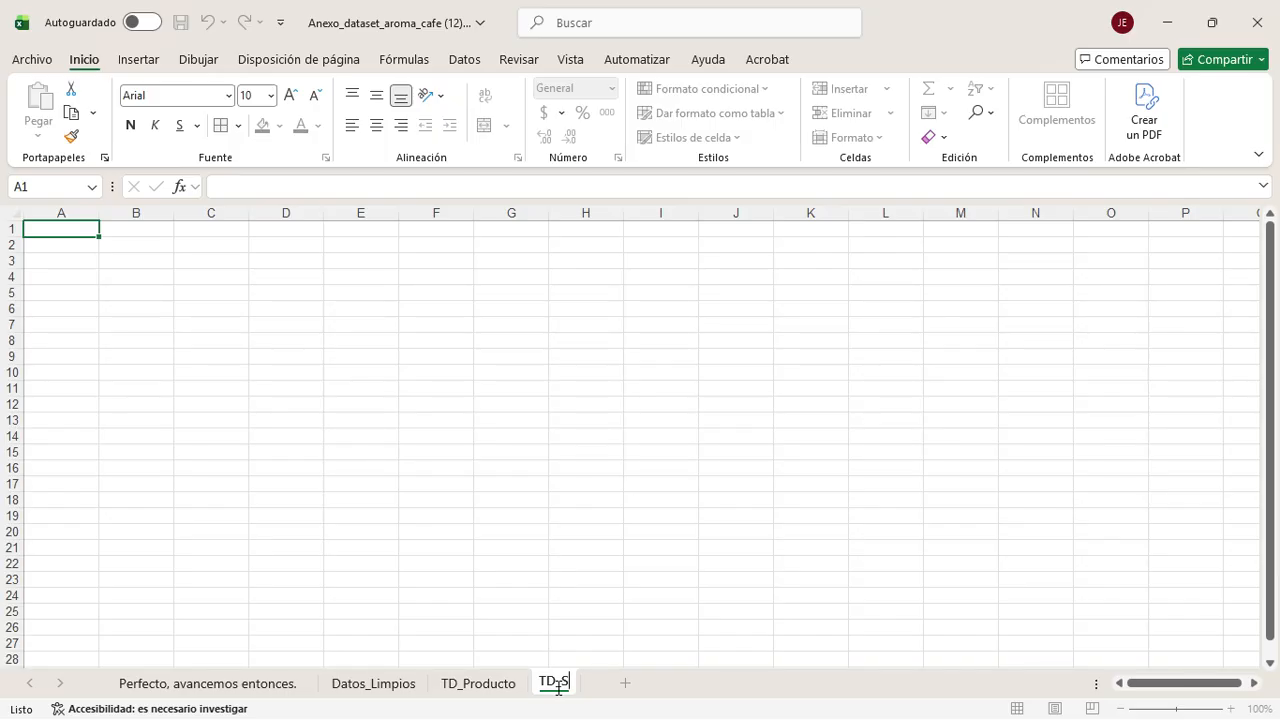
{"action": "type", "text": "ucursal"}
{"action": "key", "text": "Return"}
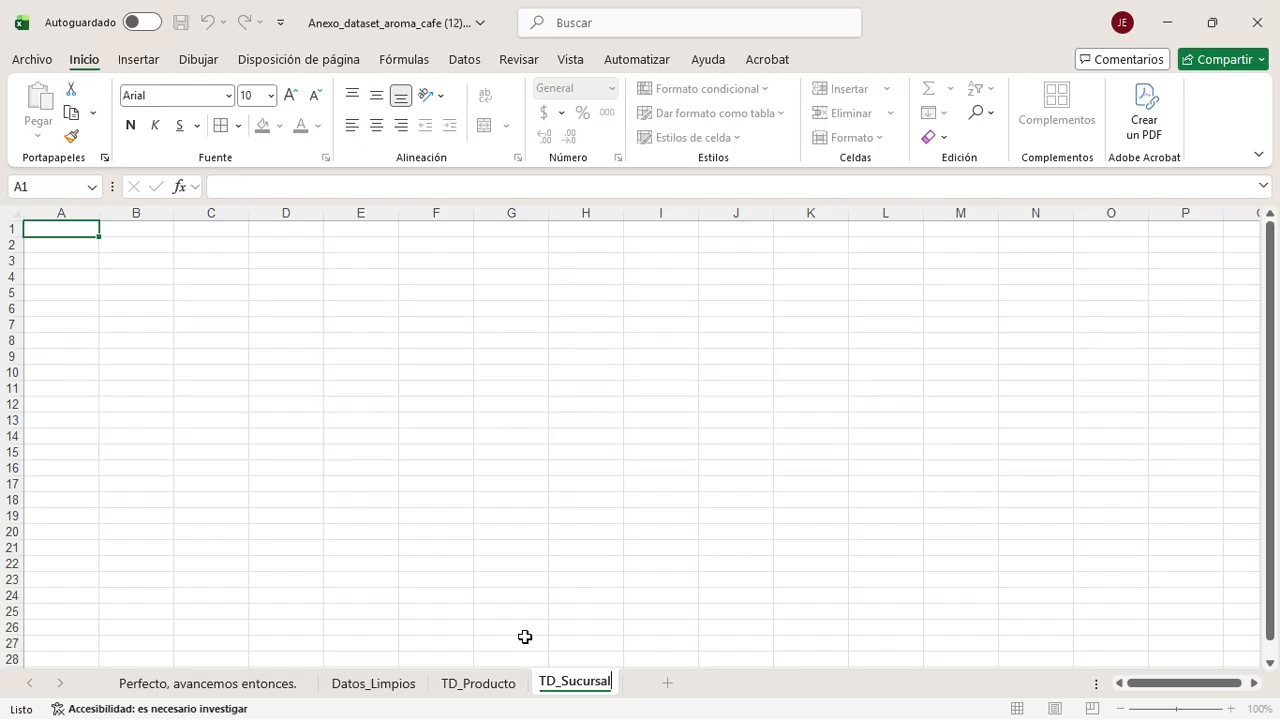
{"action": "left_click", "coordinate": [498, 690]}
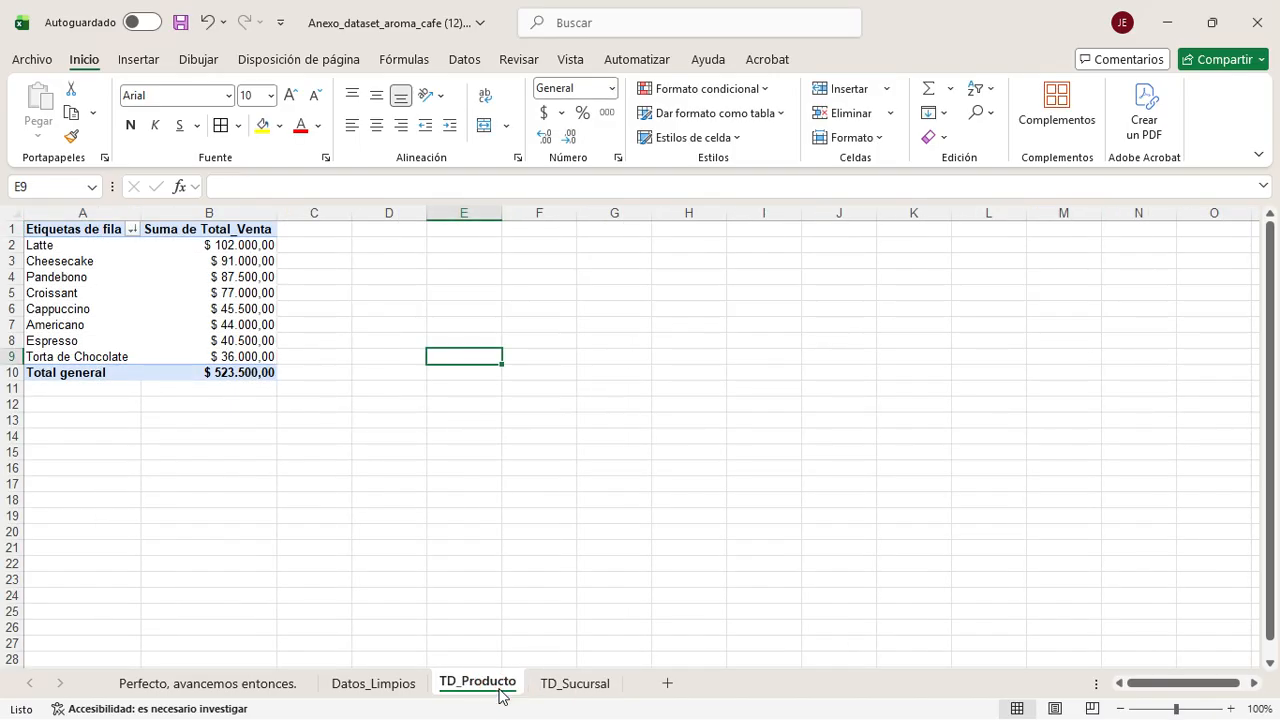
{"action": "left_click", "coordinate": [560, 682]}
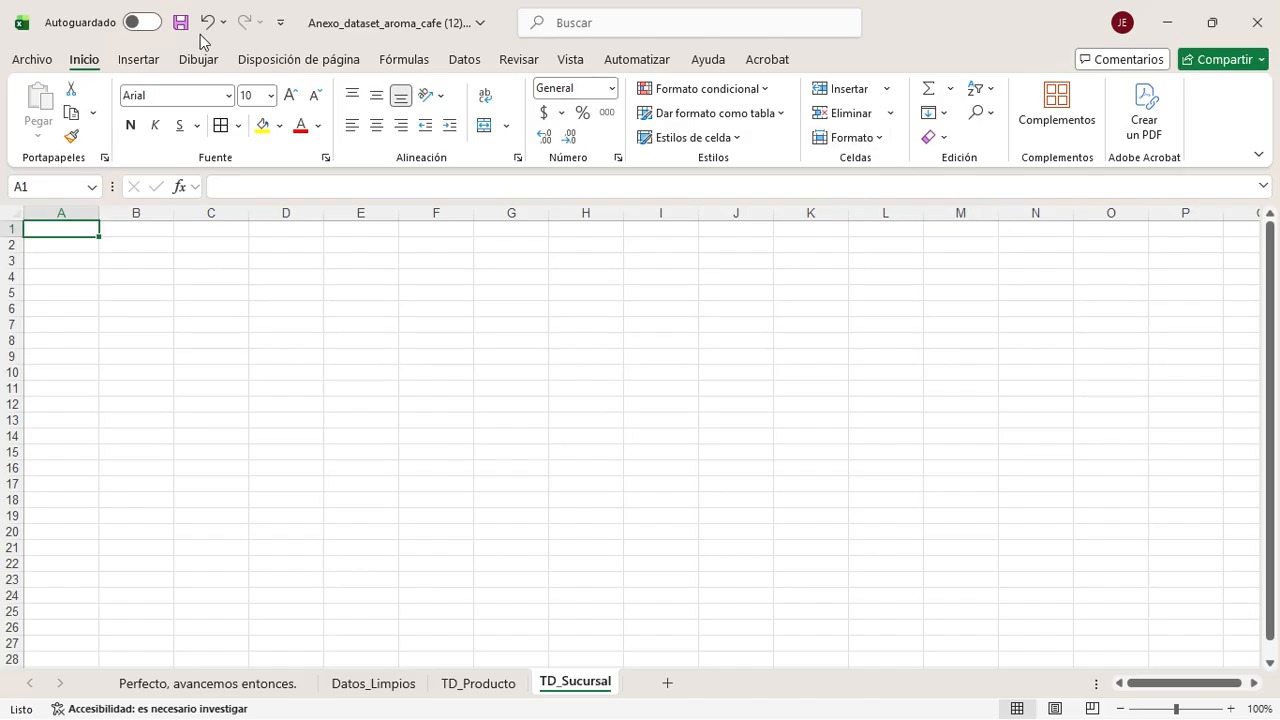
Step: Insert a pivot table based on the Ventas_Cafe table in Datos_Limpios, placed in the existing sheet TD_Sucursal at cell A1
{"action": "left_click", "coordinate": [348, 682]}
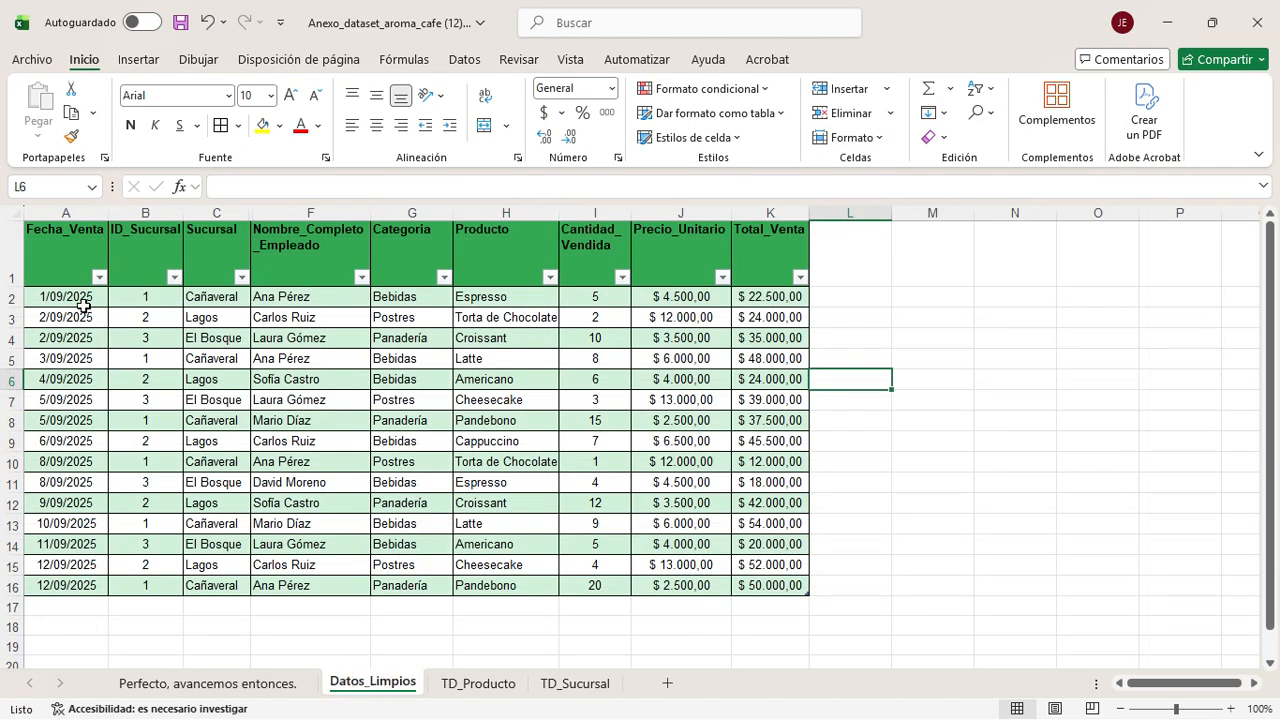
{"action": "left_click", "coordinate": [145, 355]}
{"action": "left_click", "coordinate": [138, 59]}
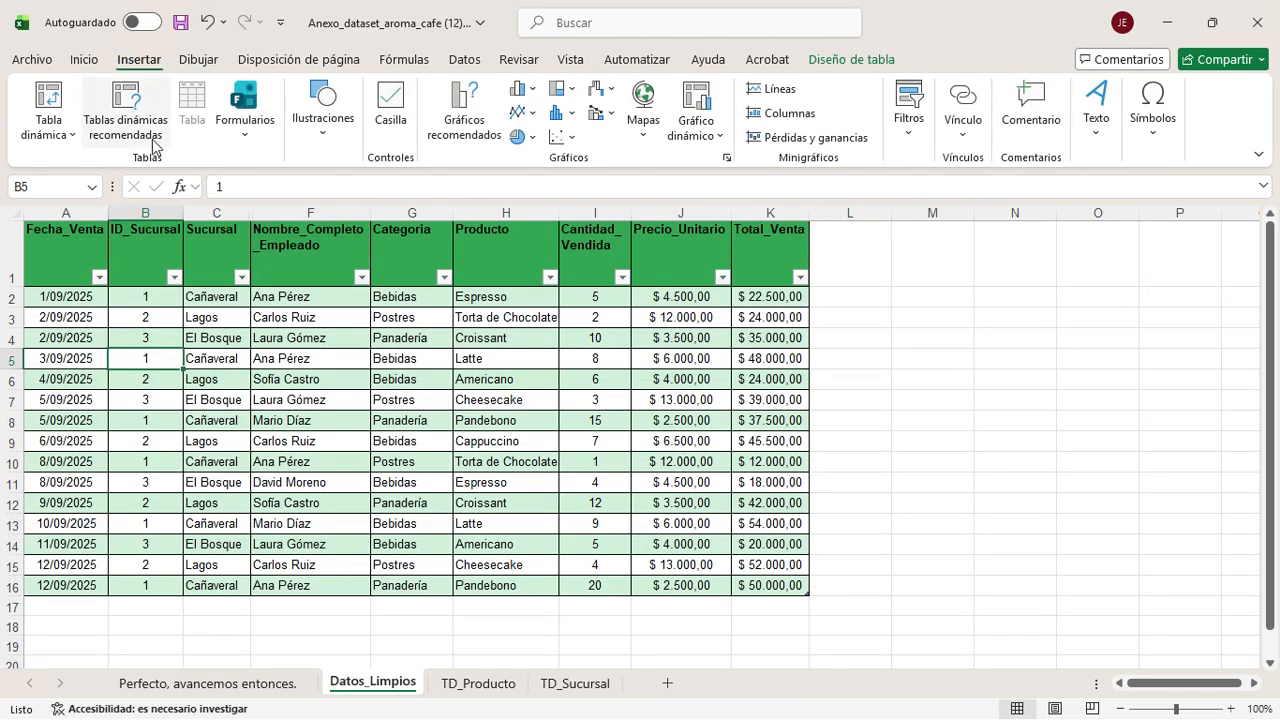
{"action": "left_click", "coordinate": [50, 108]}
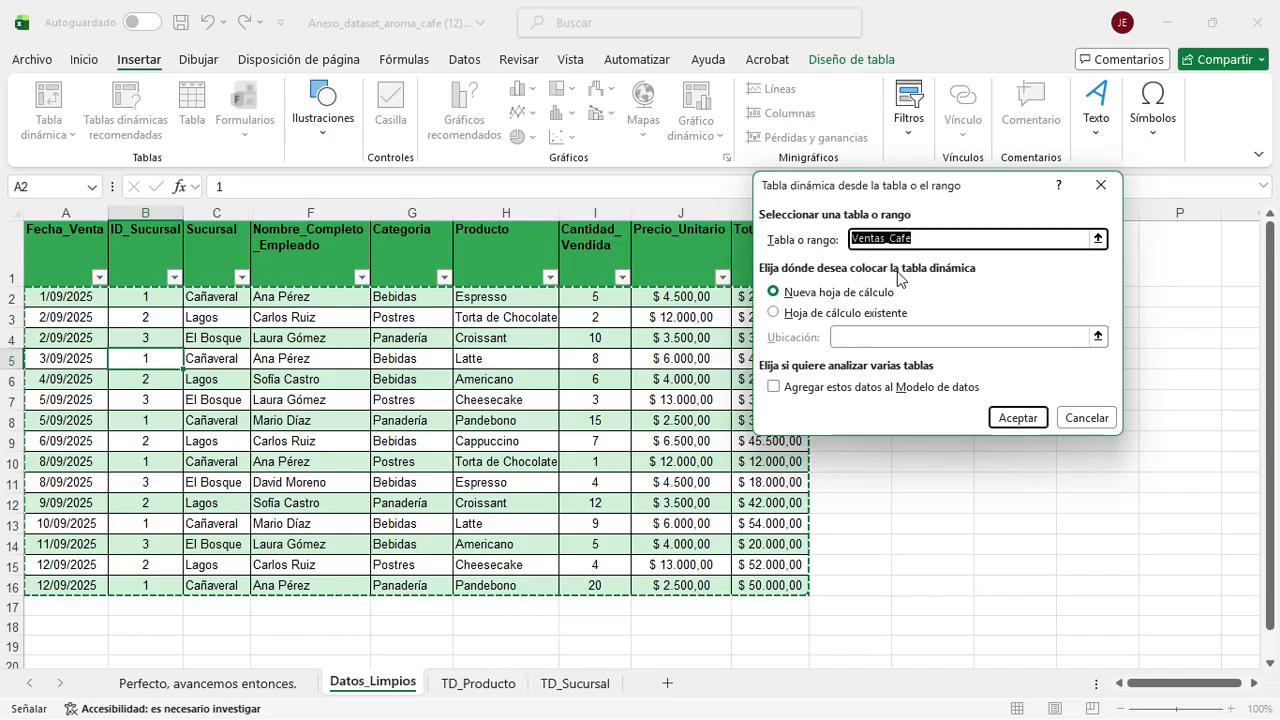
{"action": "left_click", "coordinate": [777, 313]}
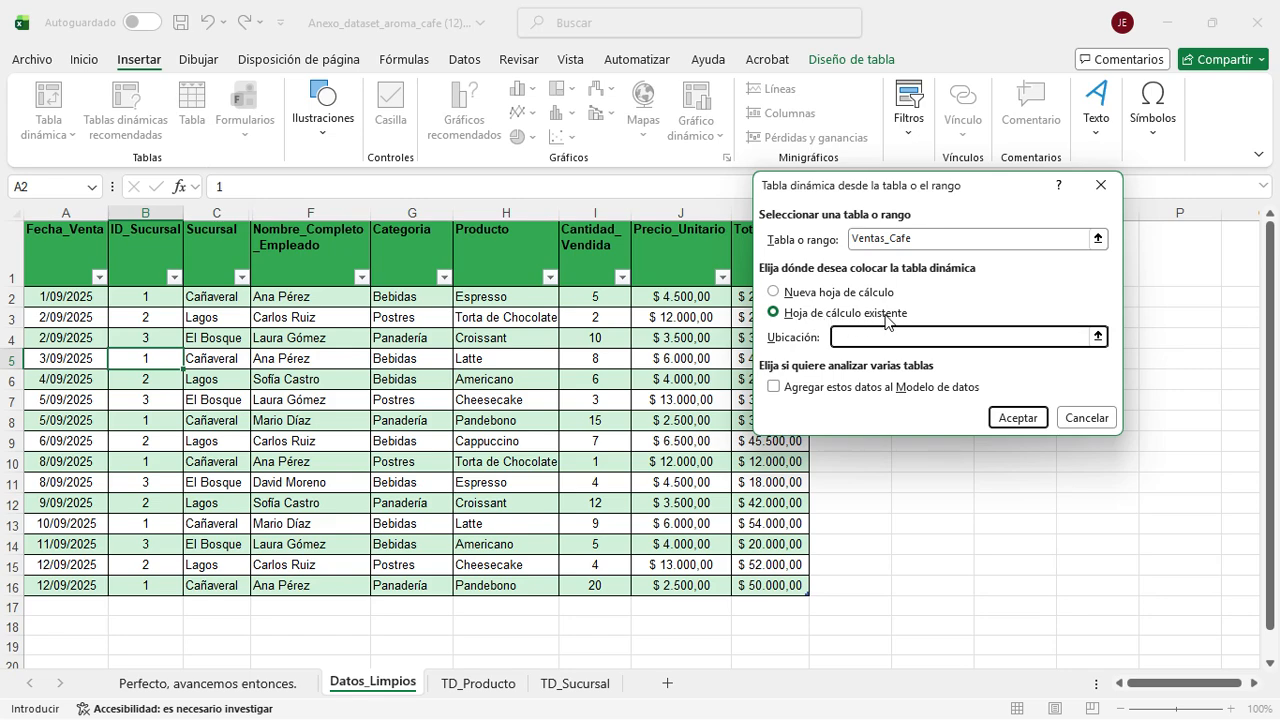
{"action": "left_click", "coordinate": [862, 338]}
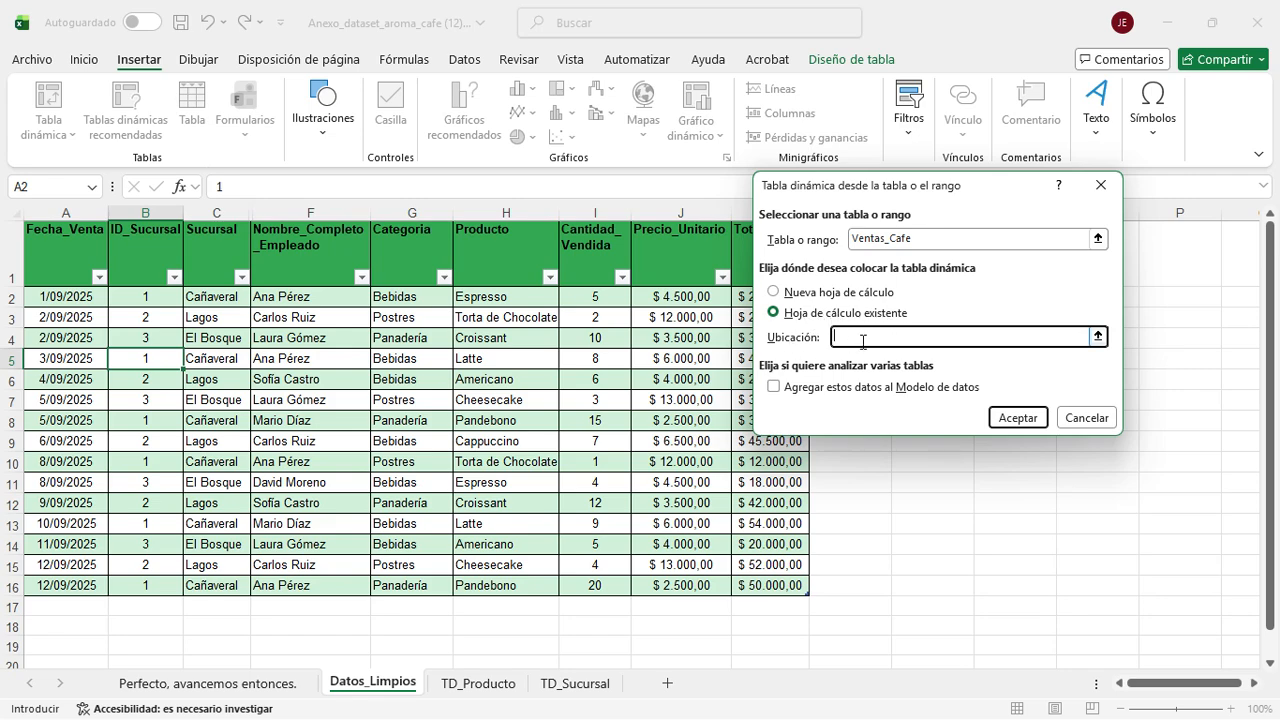
{"action": "left_click", "coordinate": [574, 682]}
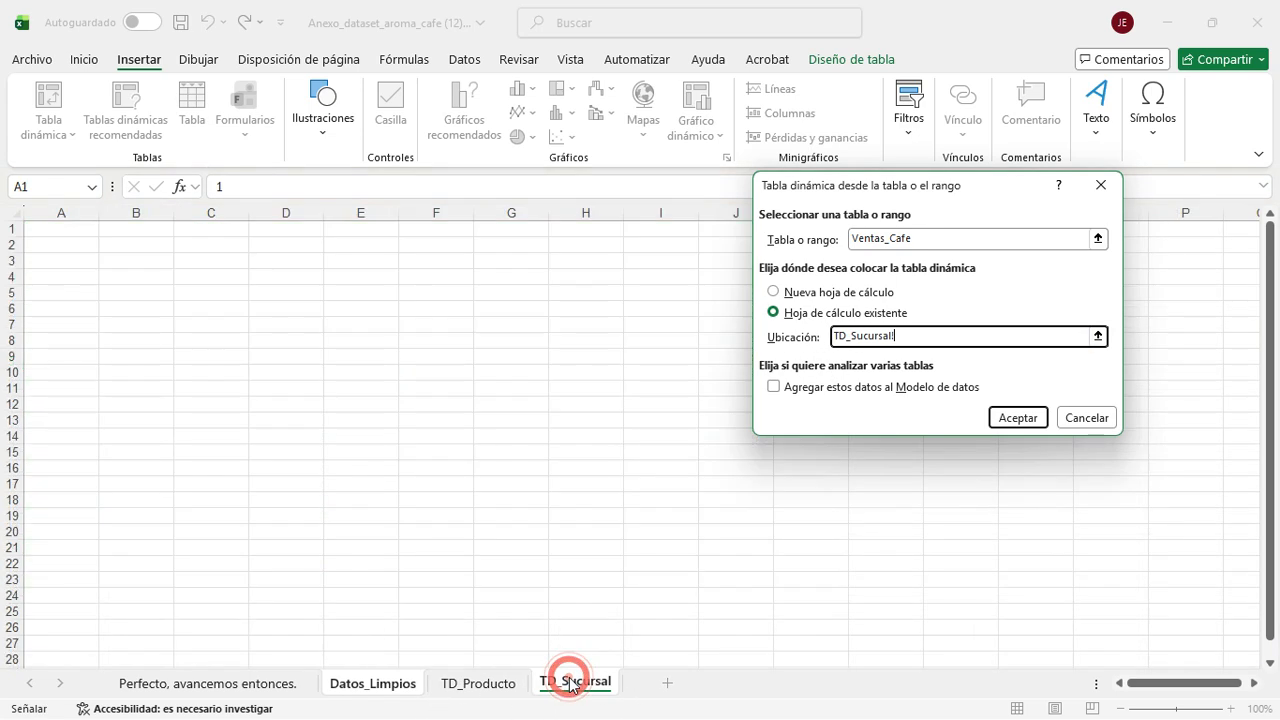
{"action": "left_click", "coordinate": [70, 232]}
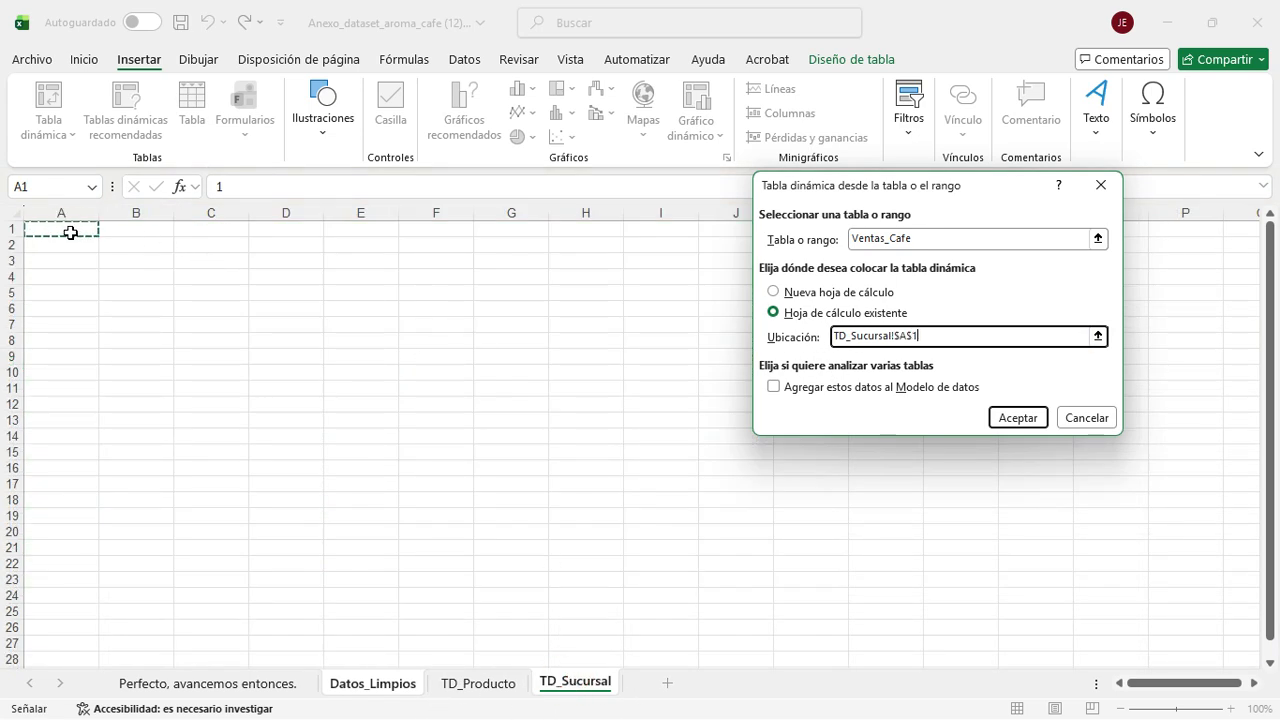
{"action": "left_click", "coordinate": [999, 420]}
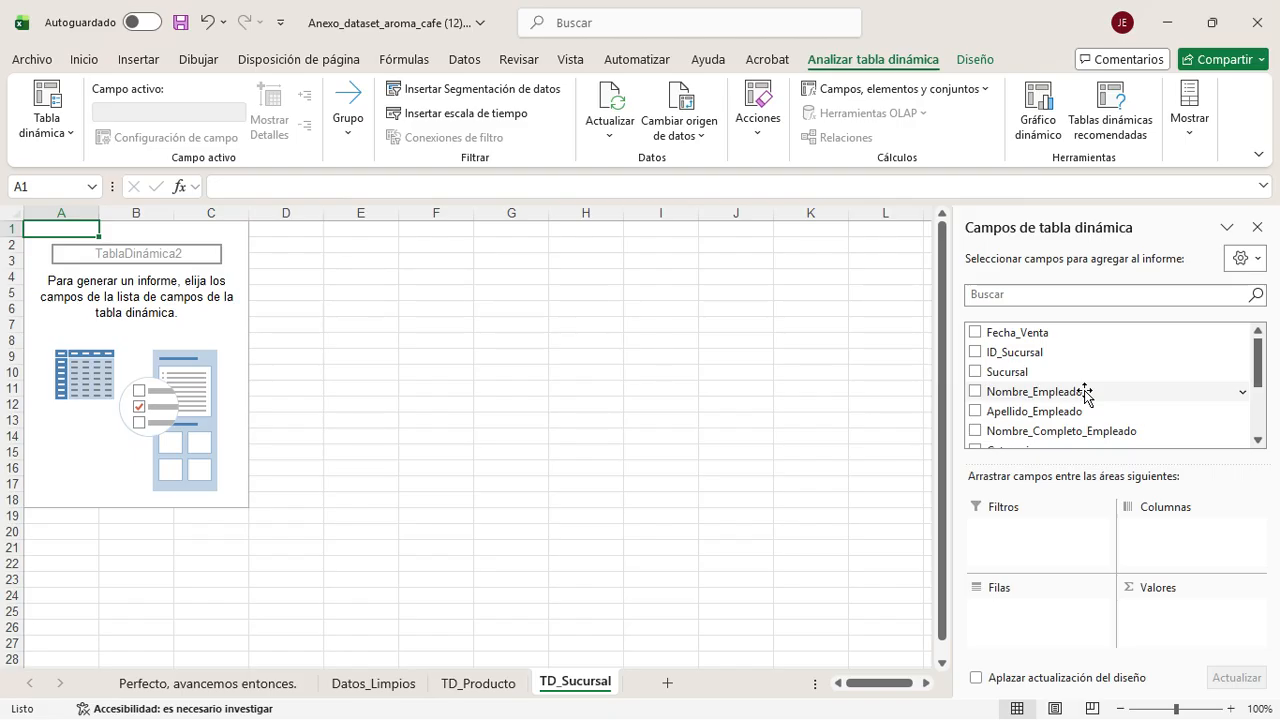
Step: Set Sucursal as the pivot table's row field with the sum of Total_Venta as values, and close the field list
{"action": "left_click", "coordinate": [976, 373]}
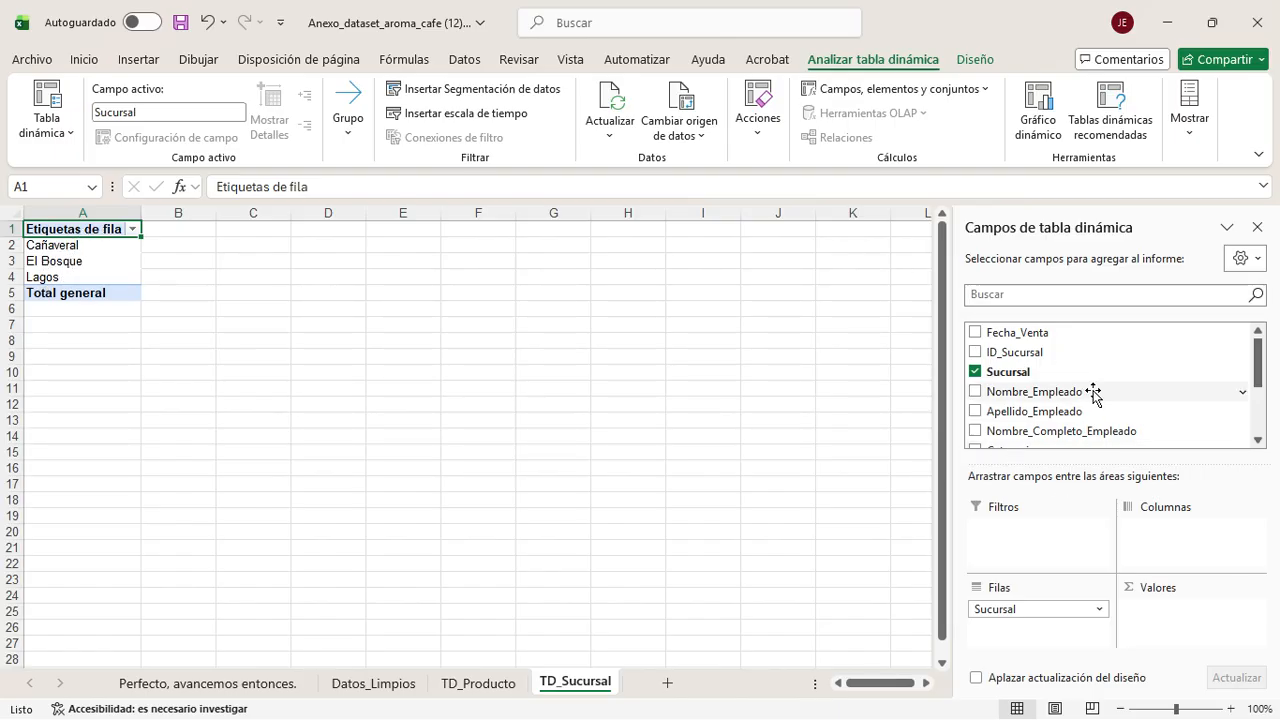
{"action": "scroll", "coordinate": [1095, 390], "scroll_direction": "down", "scroll_amount": 3}
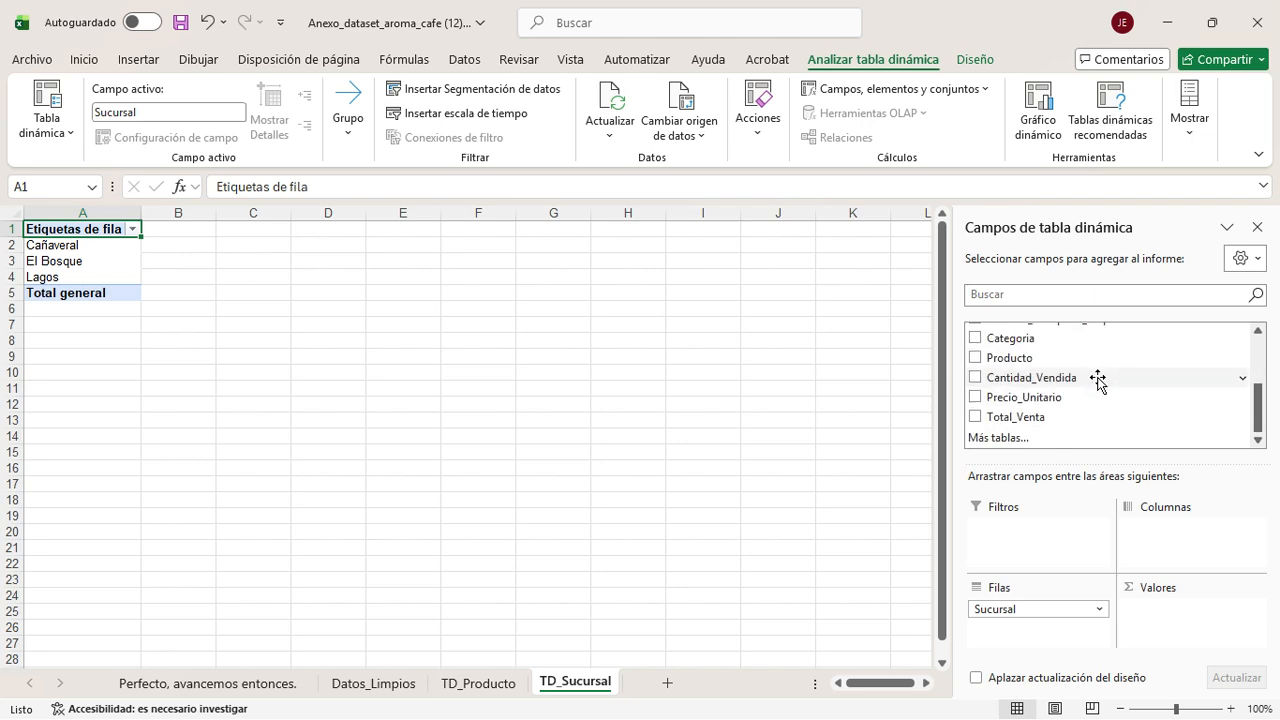
{"action": "left_click", "coordinate": [976, 418]}
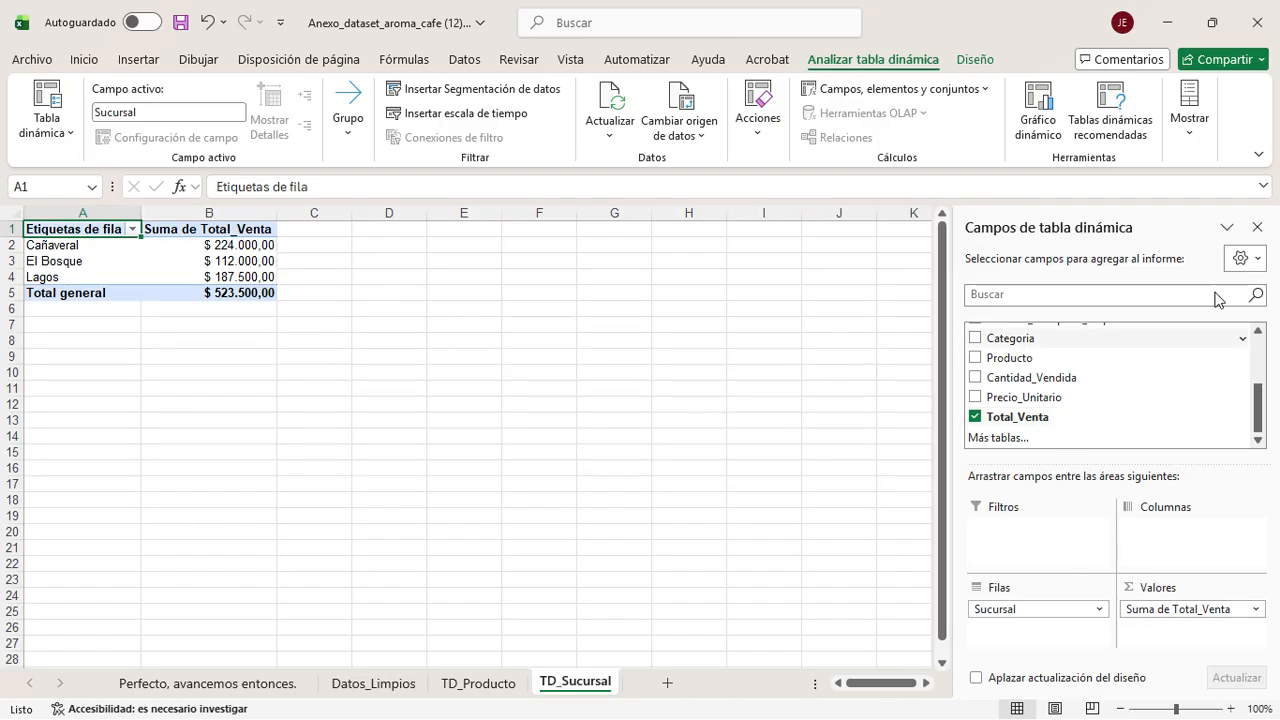
{"action": "left_click", "coordinate": [1259, 229]}
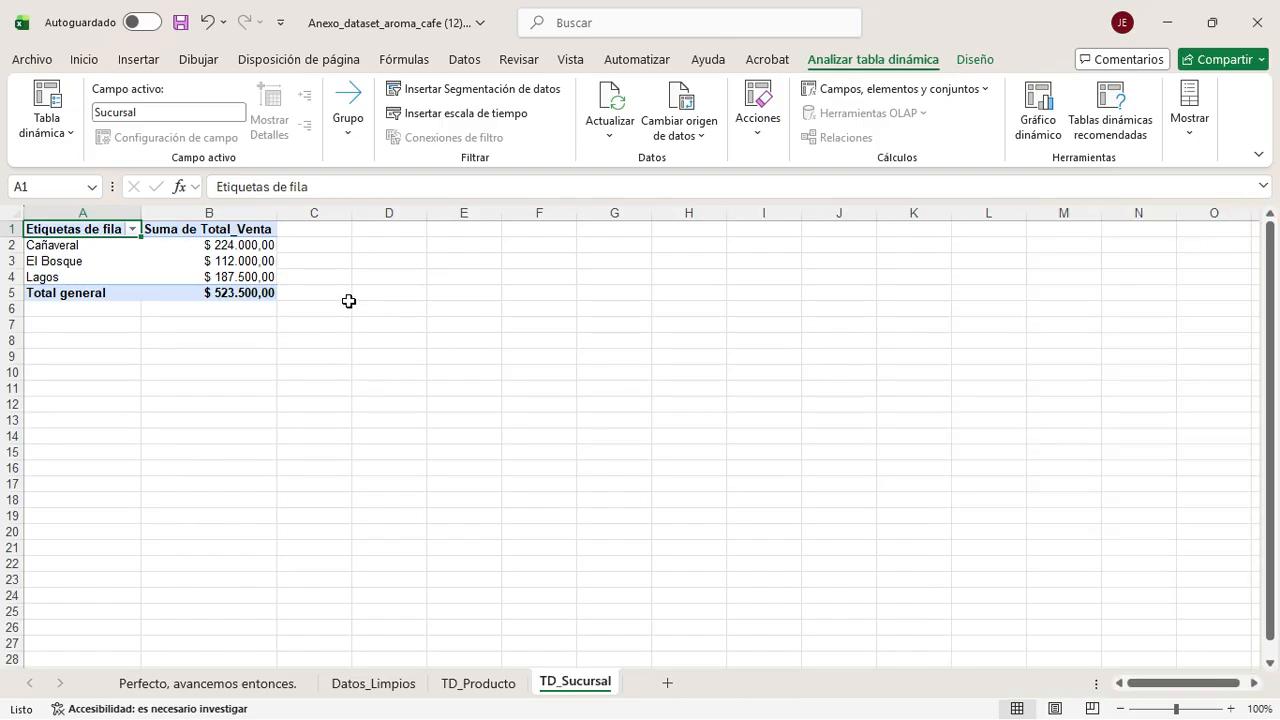
Step: Sort the branch sales totals in the TD_Sucursal pivot table from largest to smallest
{"action": "left_click", "coordinate": [249, 247]}
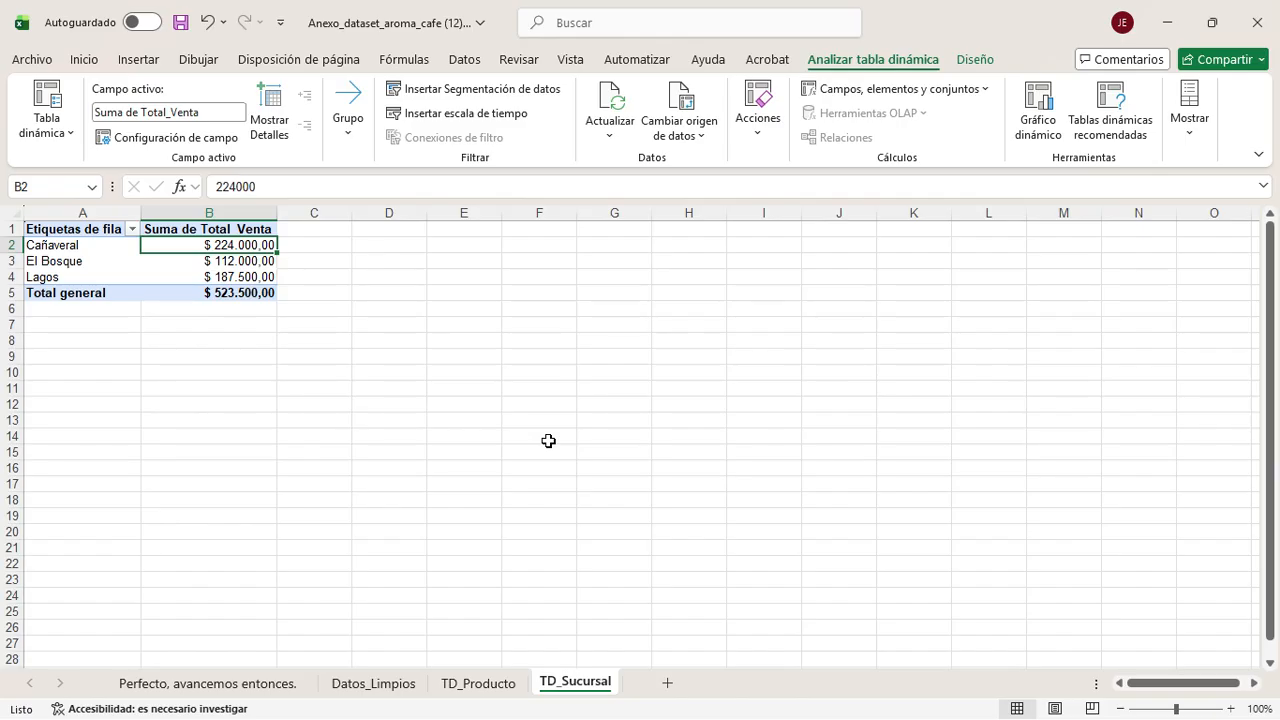
{"action": "left_click_drag", "start_coordinate": [234, 246], "coordinate": [232, 277]}
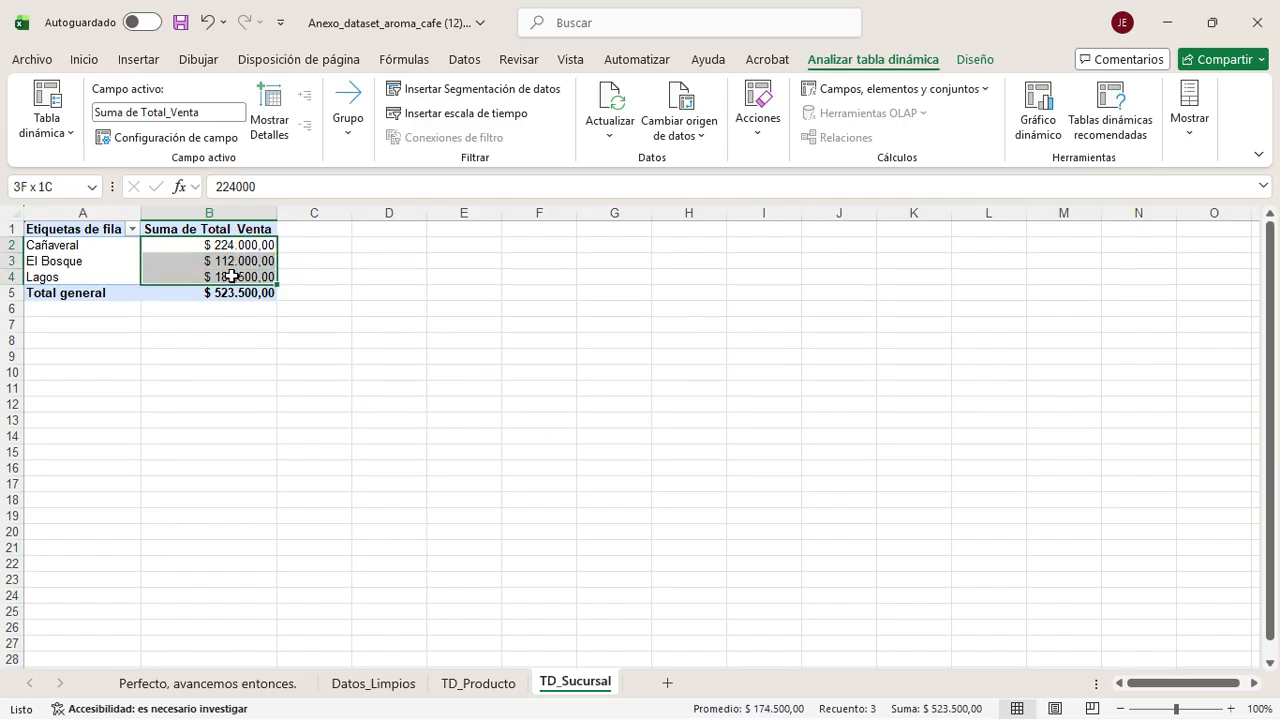
{"action": "left_click", "coordinate": [86, 59]}
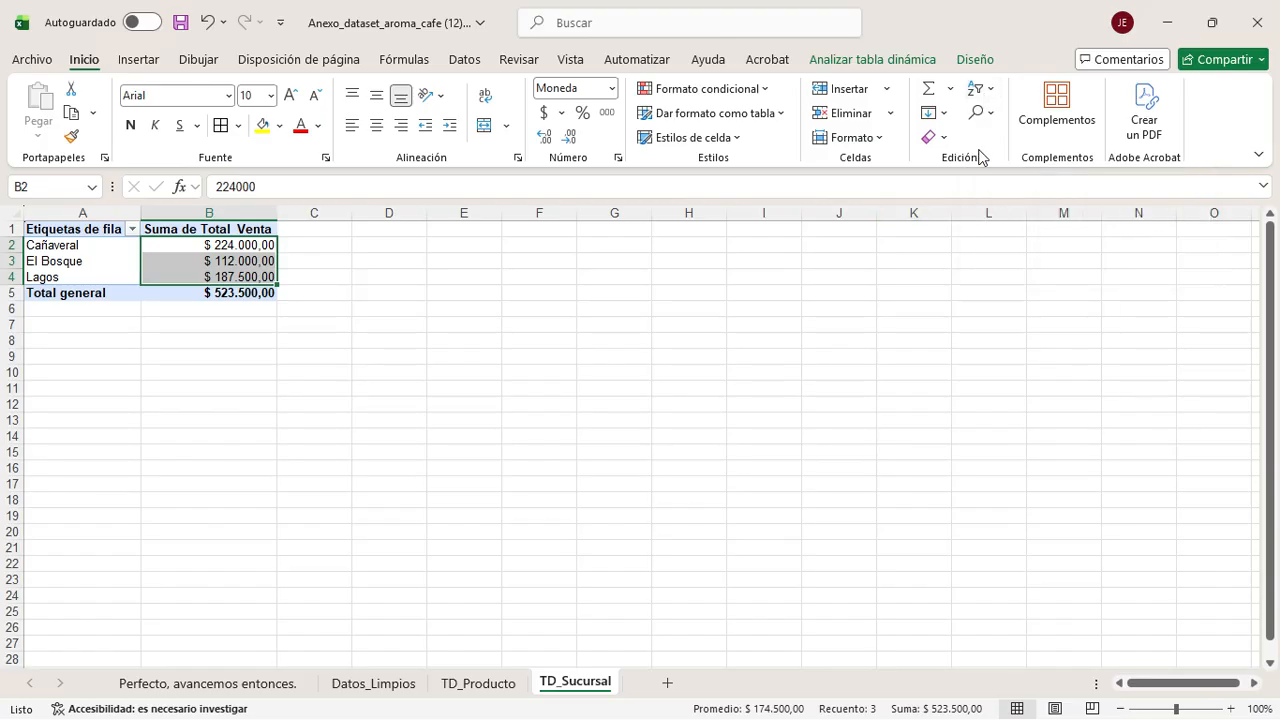
{"action": "left_click", "coordinate": [985, 89]}
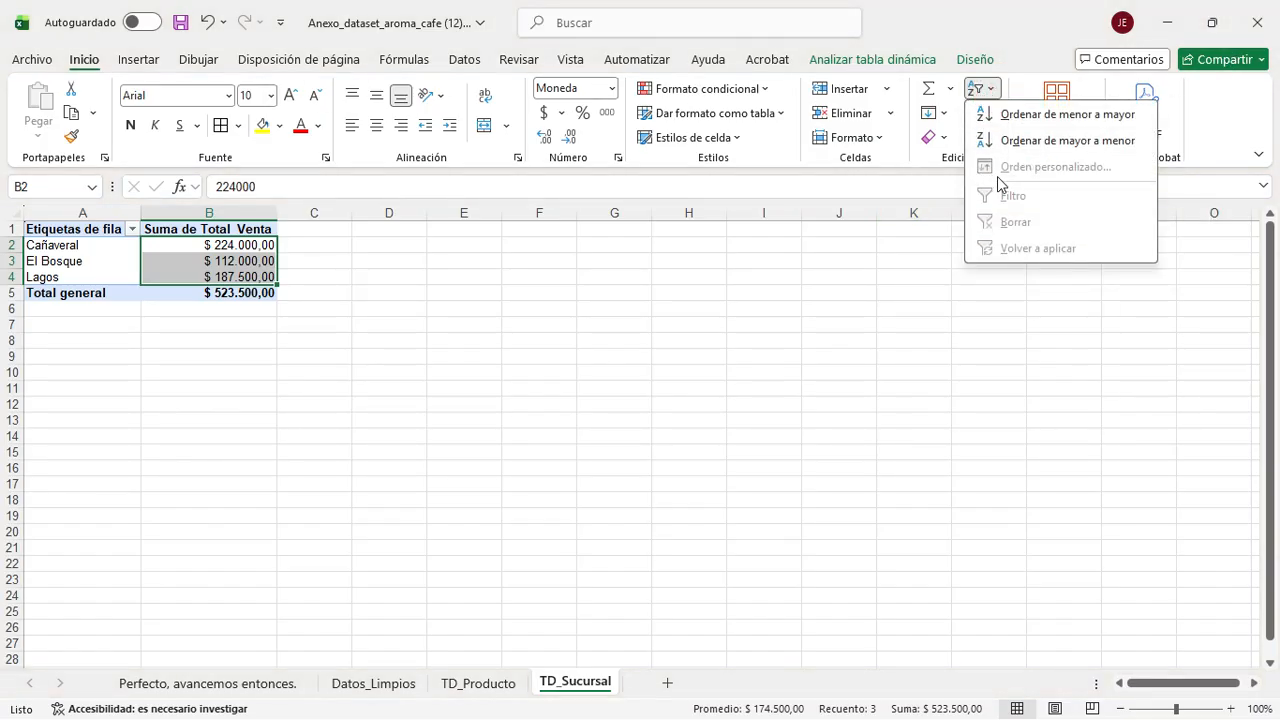
{"action": "left_click", "coordinate": [1040, 141]}
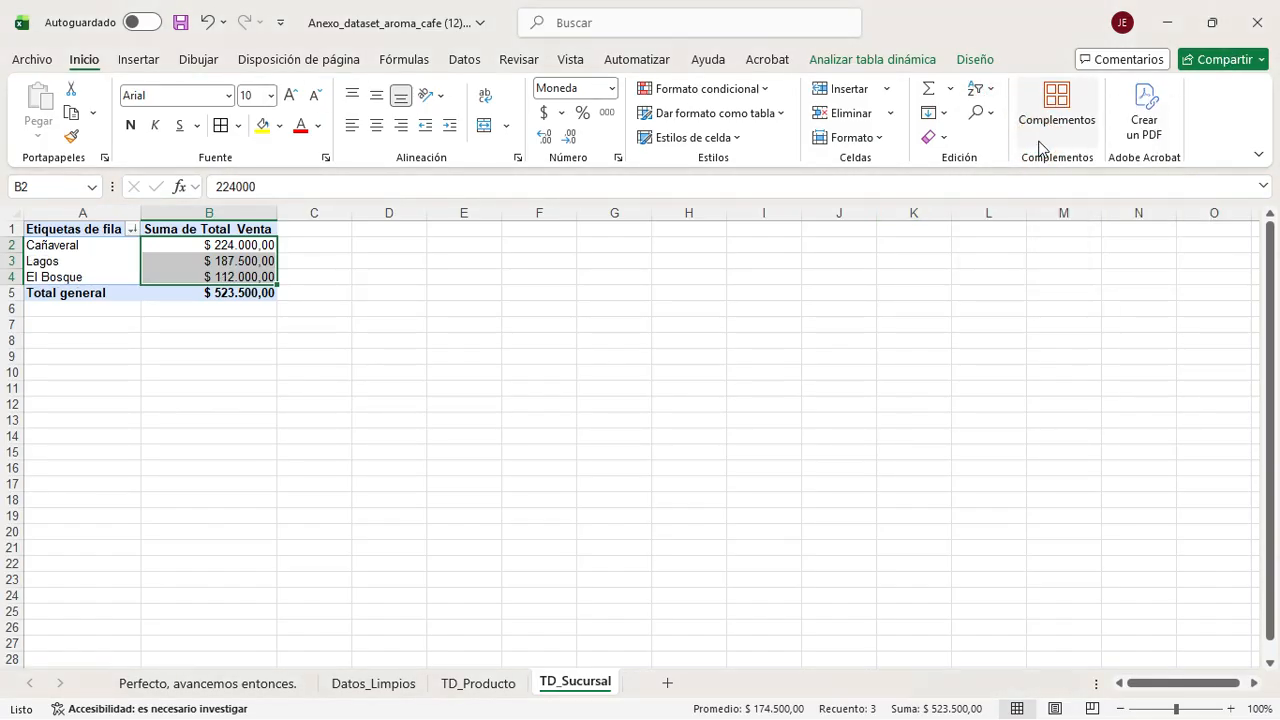
{"action": "left_click", "coordinate": [368, 313]}
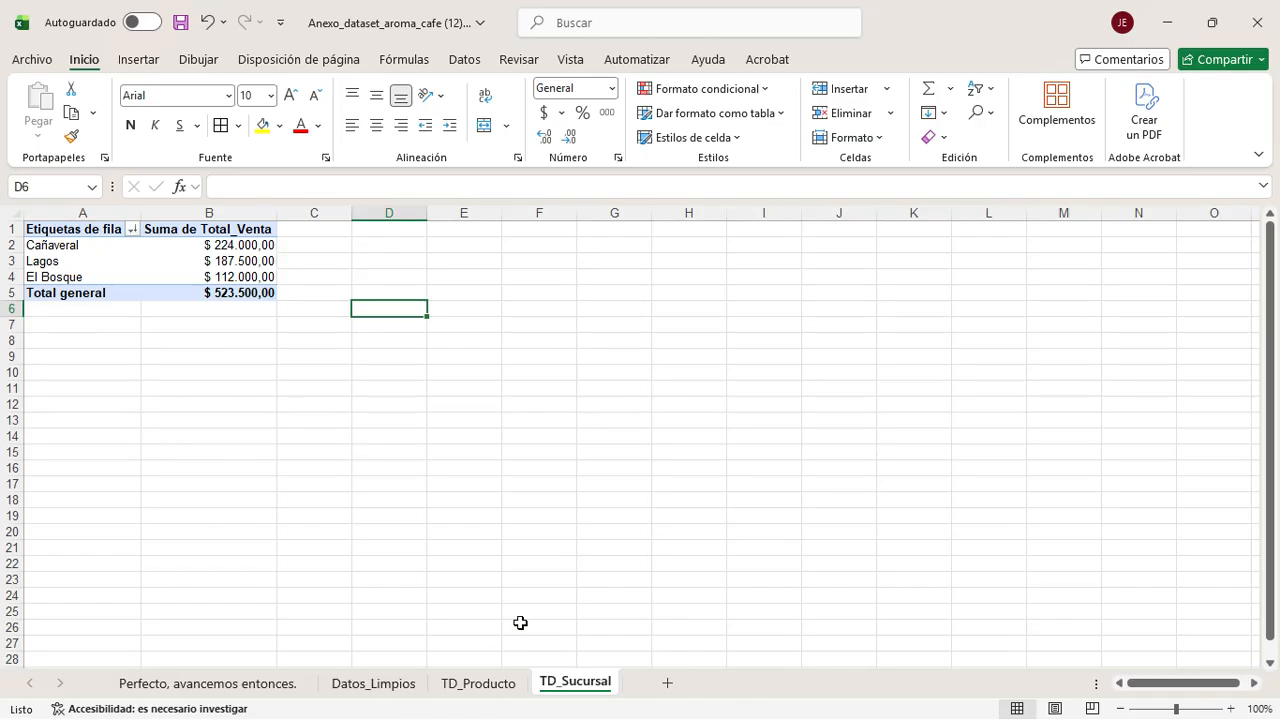
Step: Add a new worksheet after TD_Sucursal and name it TD_Empleado
{"action": "left_click", "coordinate": [668, 685]}
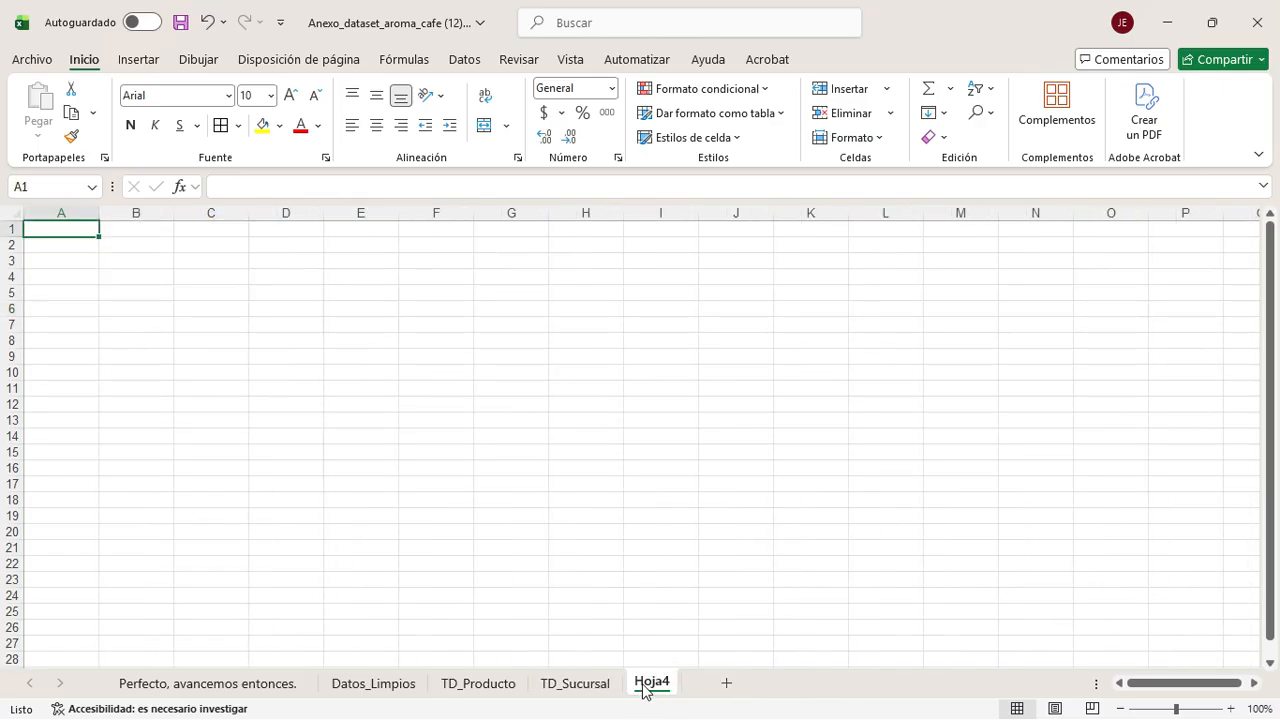
{"action": "right_click", "coordinate": [646, 686]}
{"action": "left_click", "coordinate": [700, 452]}
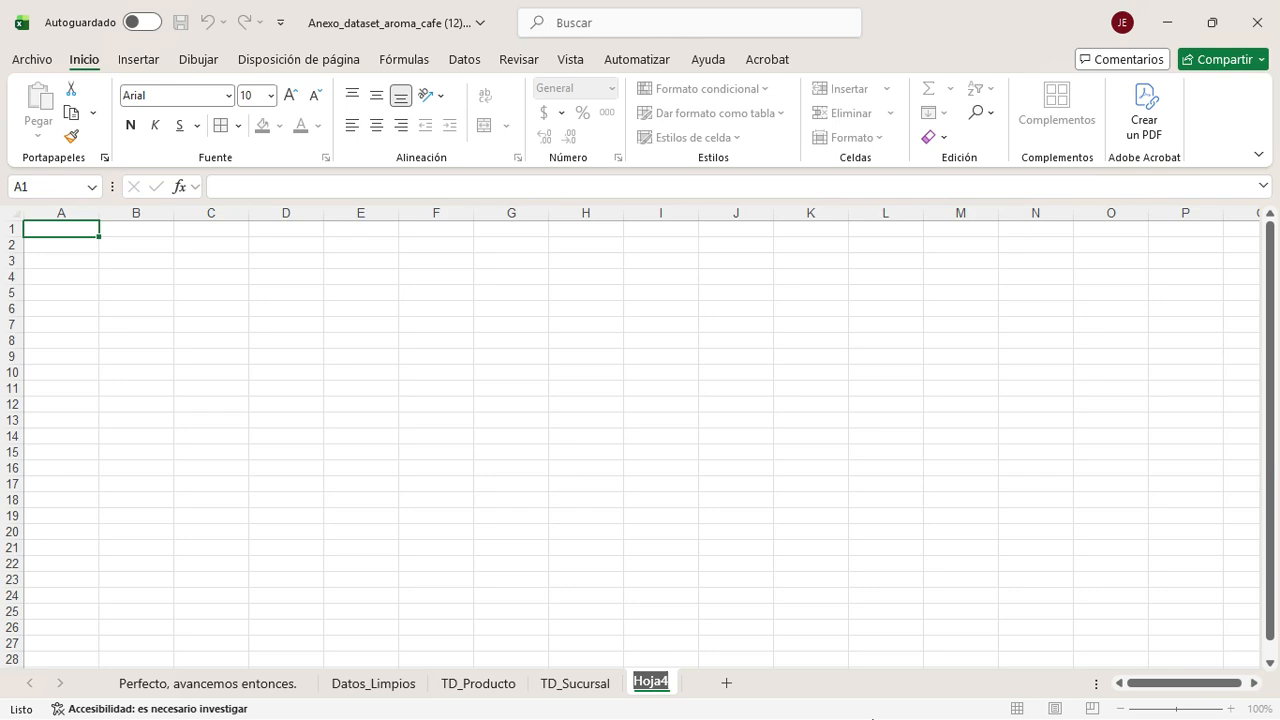
{"action": "type", "text": "TD"}
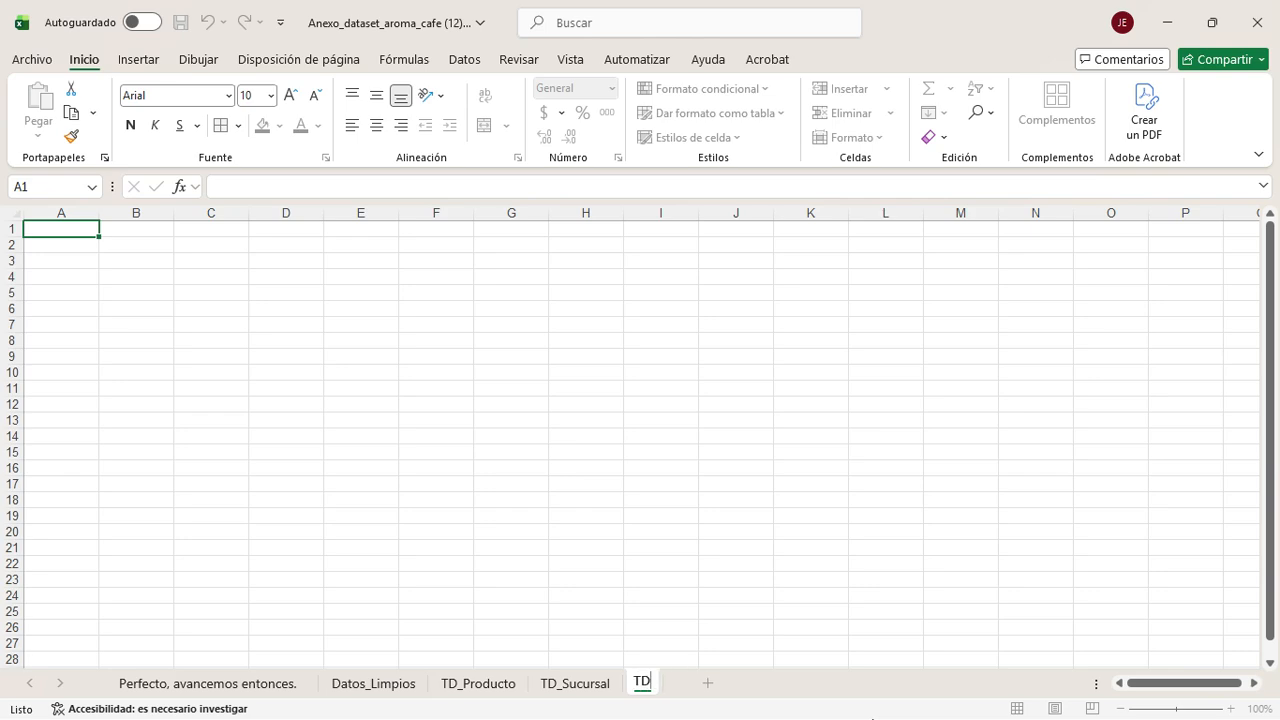
{"action": "type", "text": "_Empleado"}
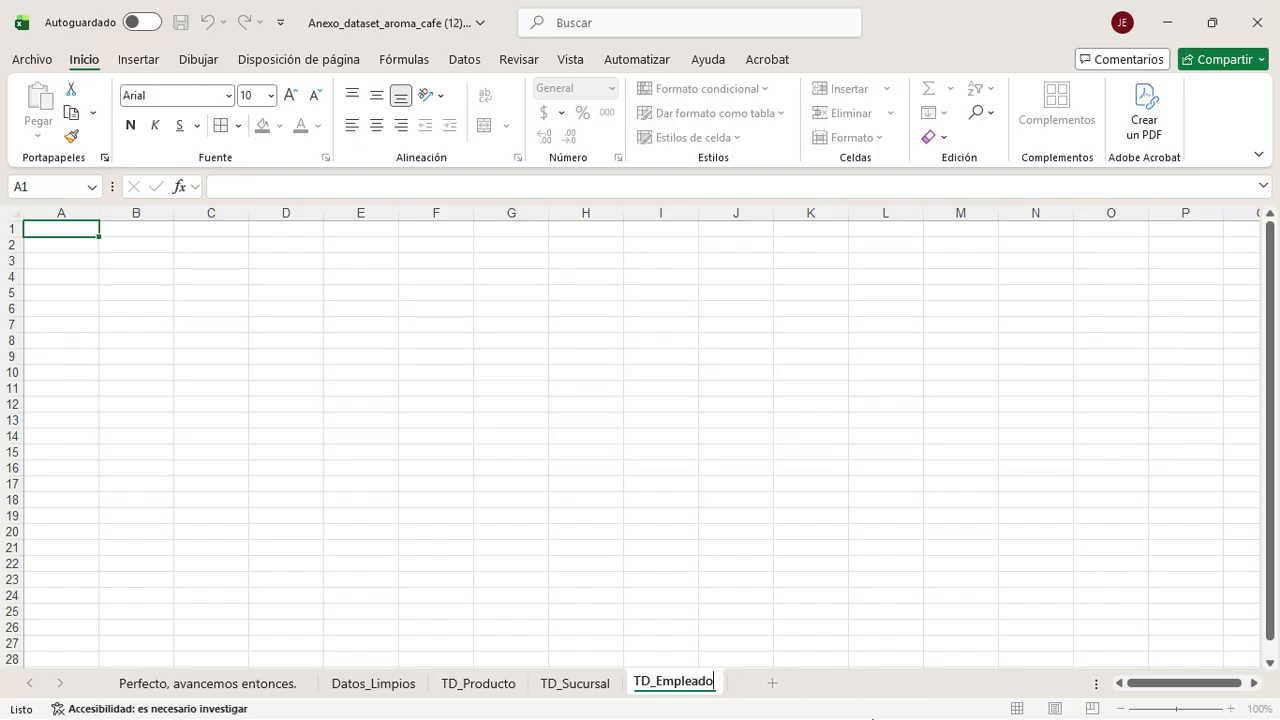
{"action": "key", "text": "Return"}
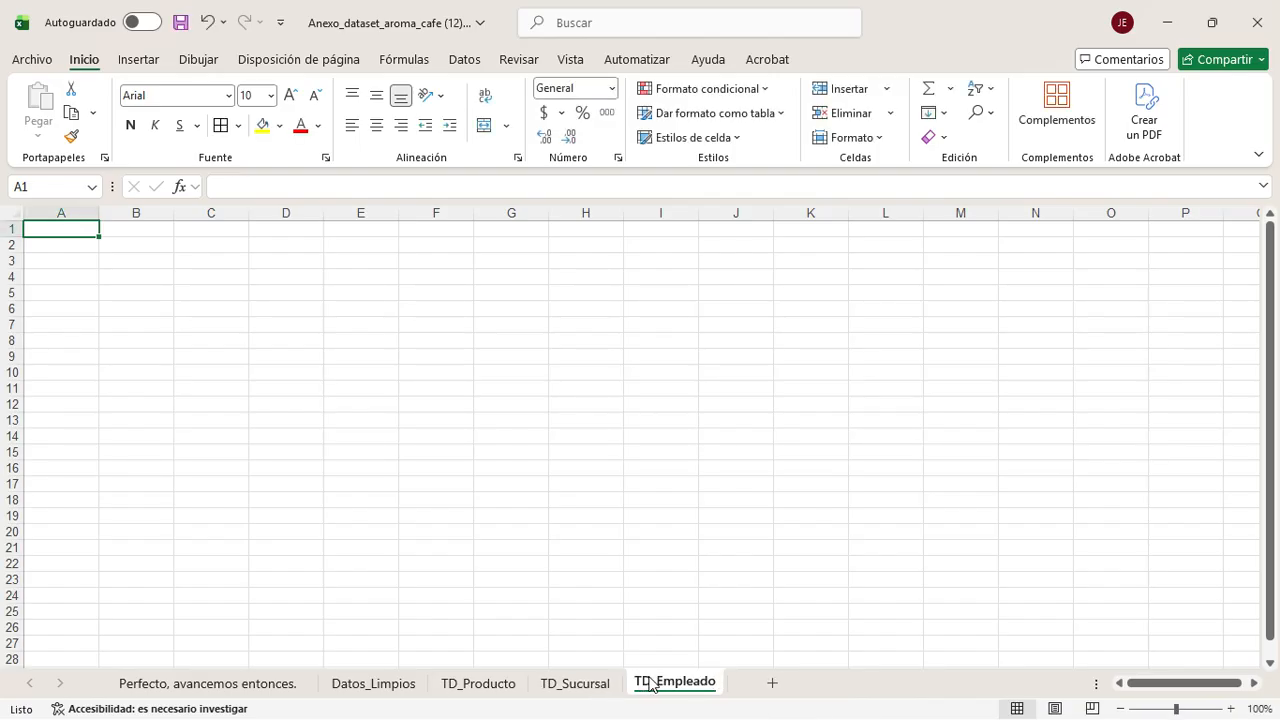
Step: Start a pivot table from the Ventas_Cafe table in Datos_Limpios, choosing the existing sheet TD_Empleado as its location
{"action": "left_click", "coordinate": [373, 683]}
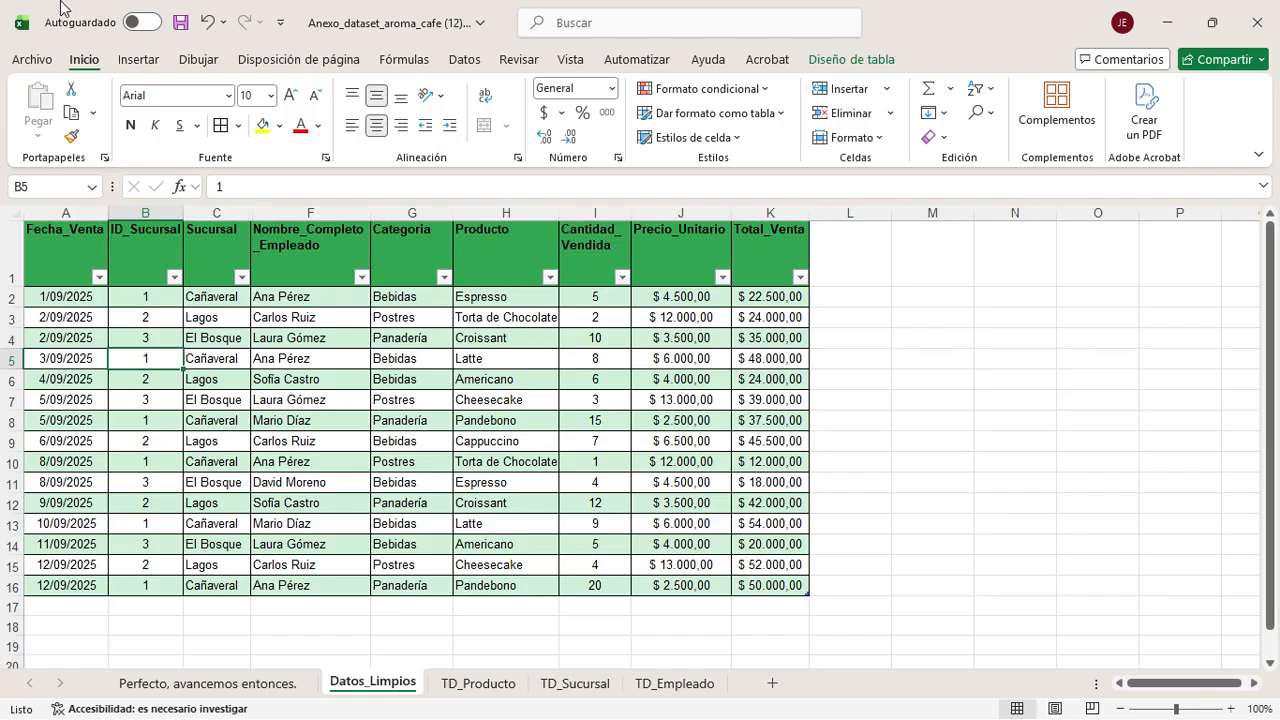
{"action": "left_click", "coordinate": [136, 59]}
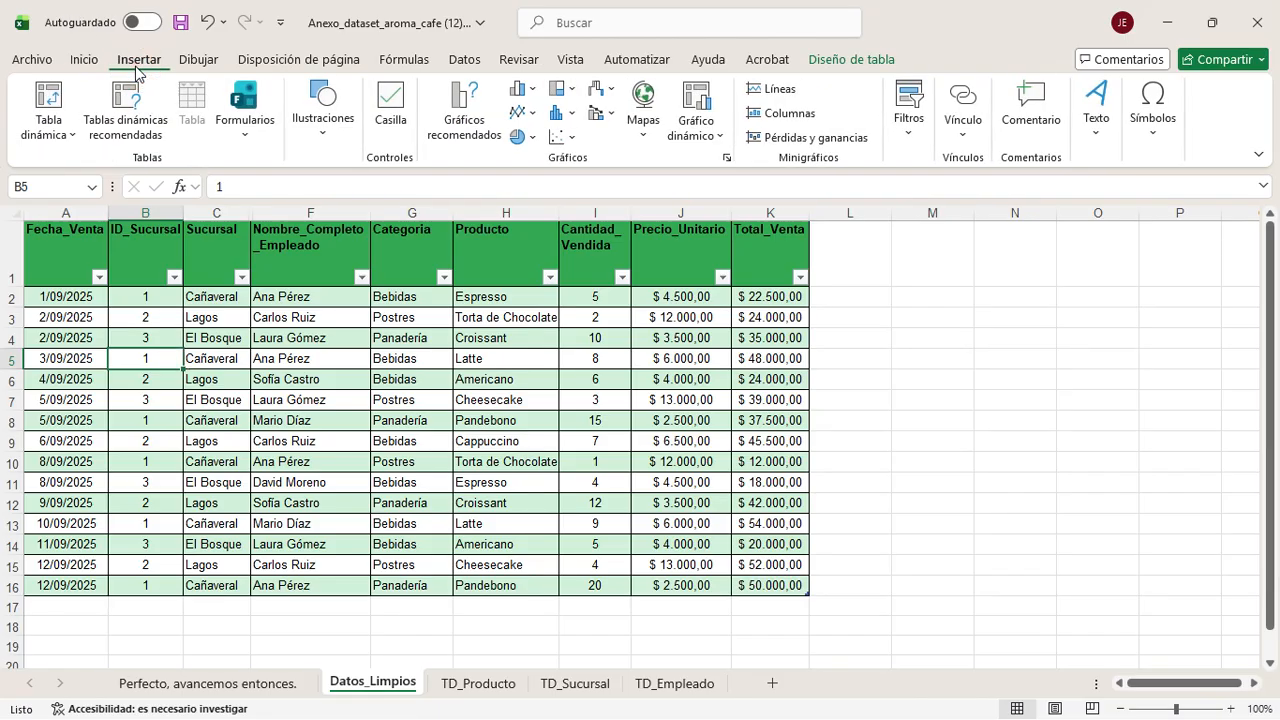
{"action": "left_click", "coordinate": [48, 100]}
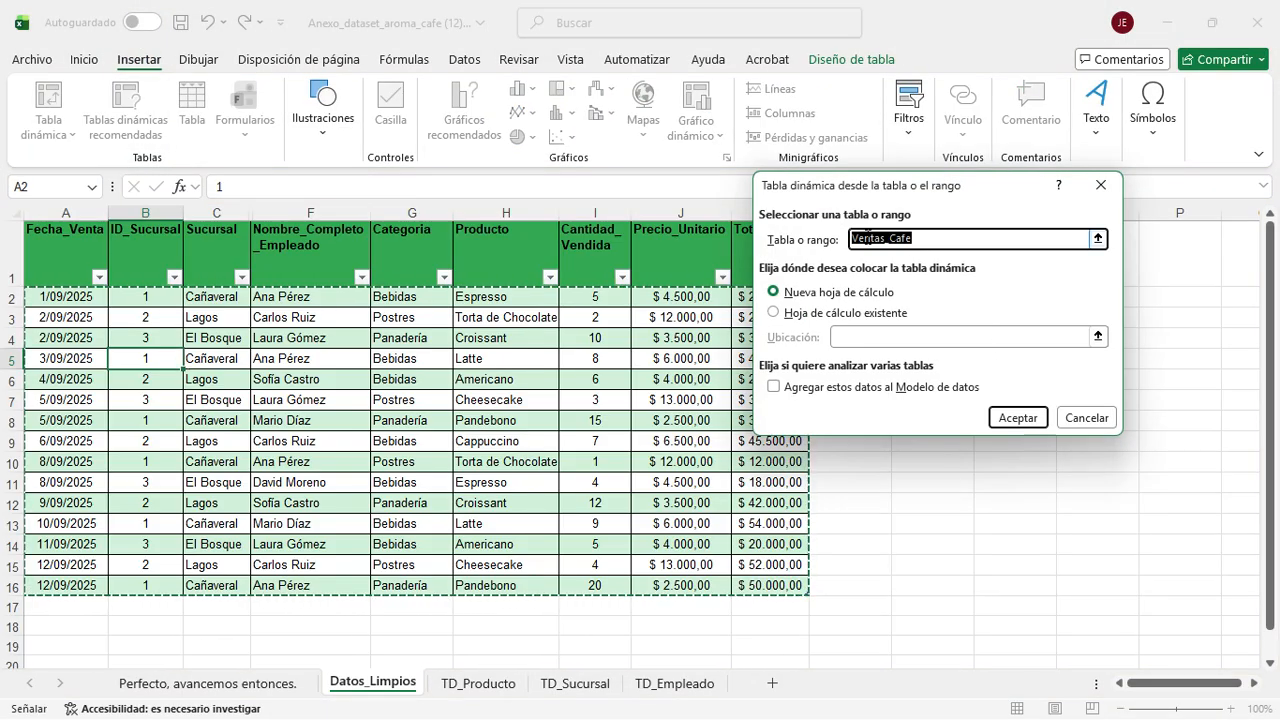
{"action": "left_click", "coordinate": [773, 314]}
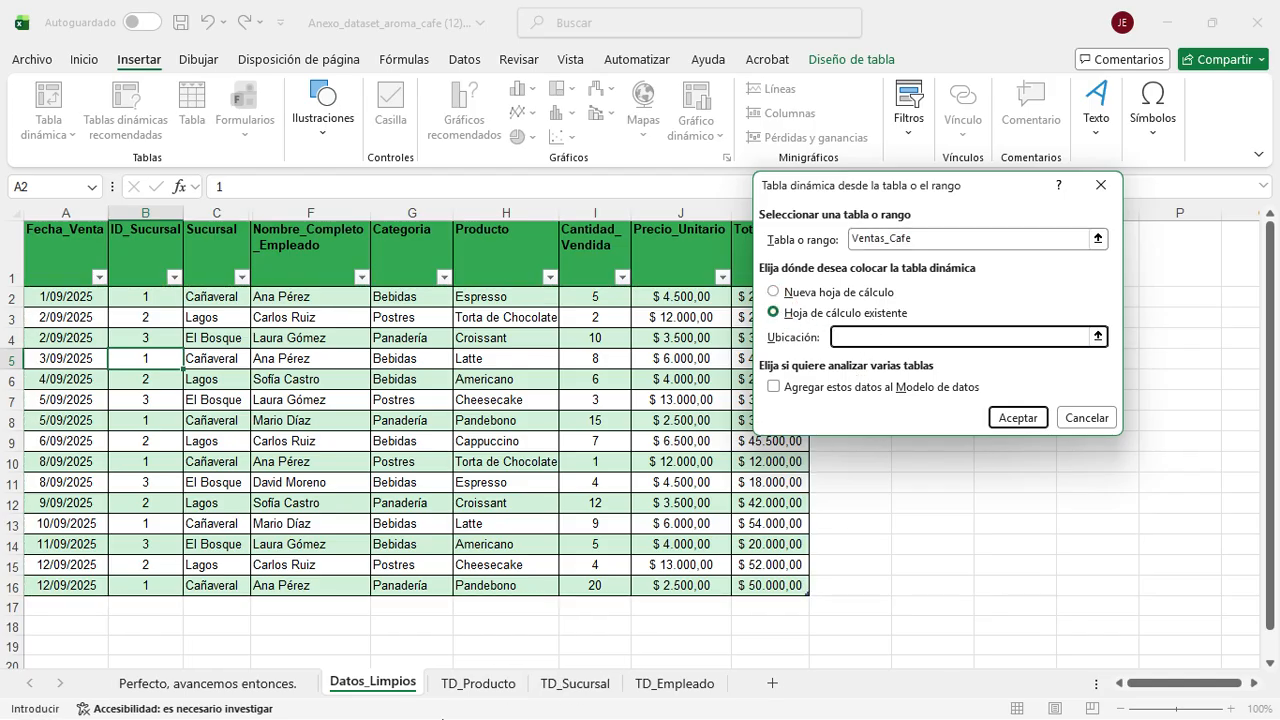
{"action": "left_click", "coordinate": [674, 681]}
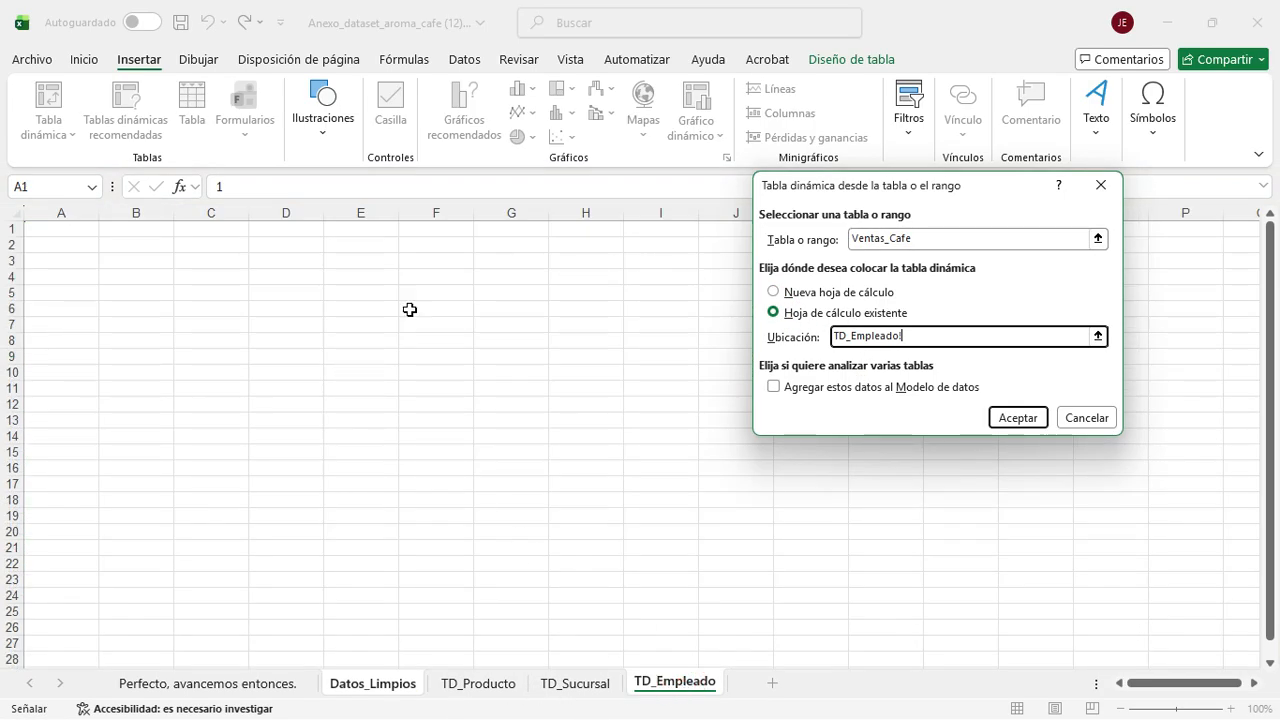
Step: Place the pivot table at cell A1 of TD_Empleado, with Nombre_Completo_Empleado as rows and the sum of Total_Venta as values
{"action": "left_click", "coordinate": [59, 229]}
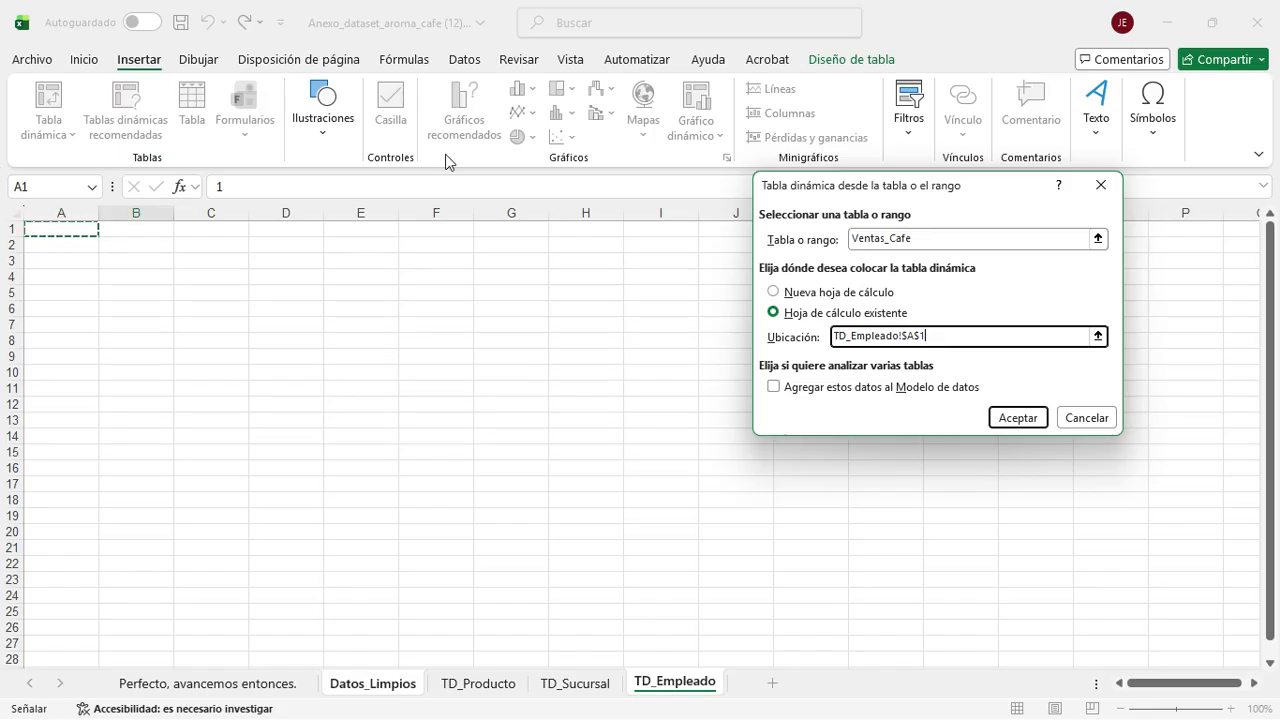
{"action": "left_click", "coordinate": [1018, 418]}
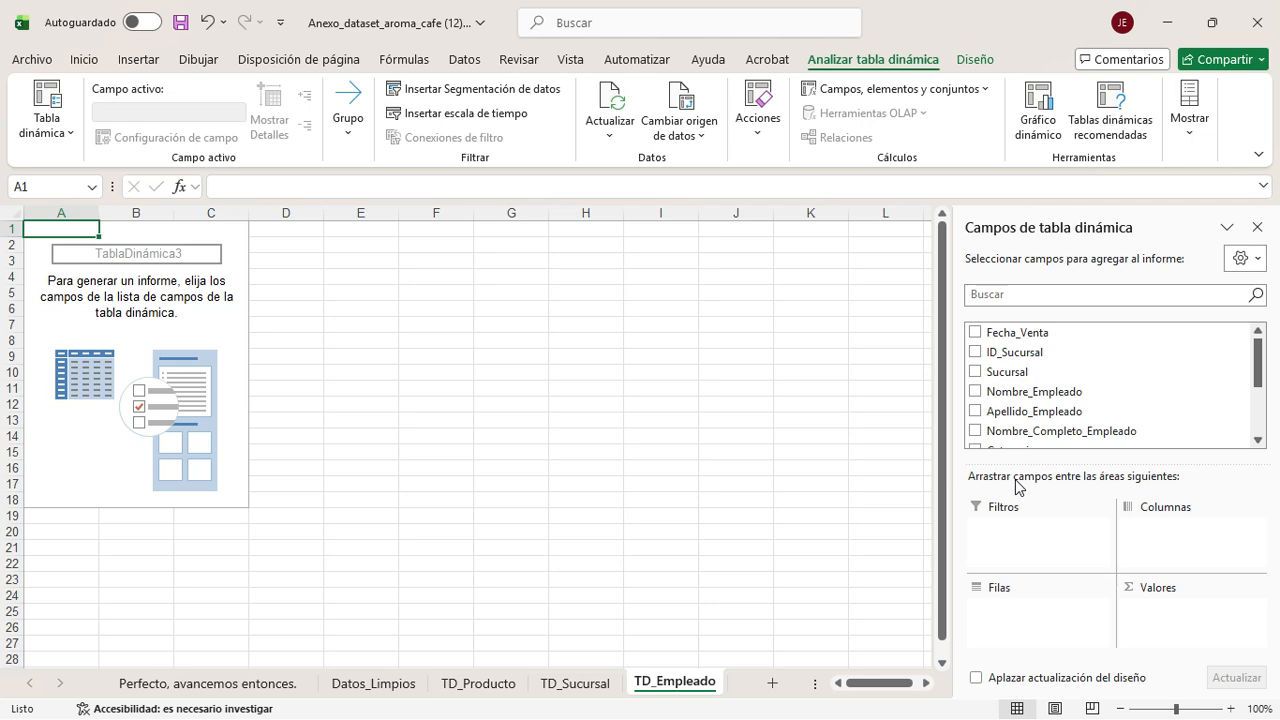
{"action": "scroll", "coordinate": [1074, 371], "scroll_direction": "down", "scroll_amount": 2}
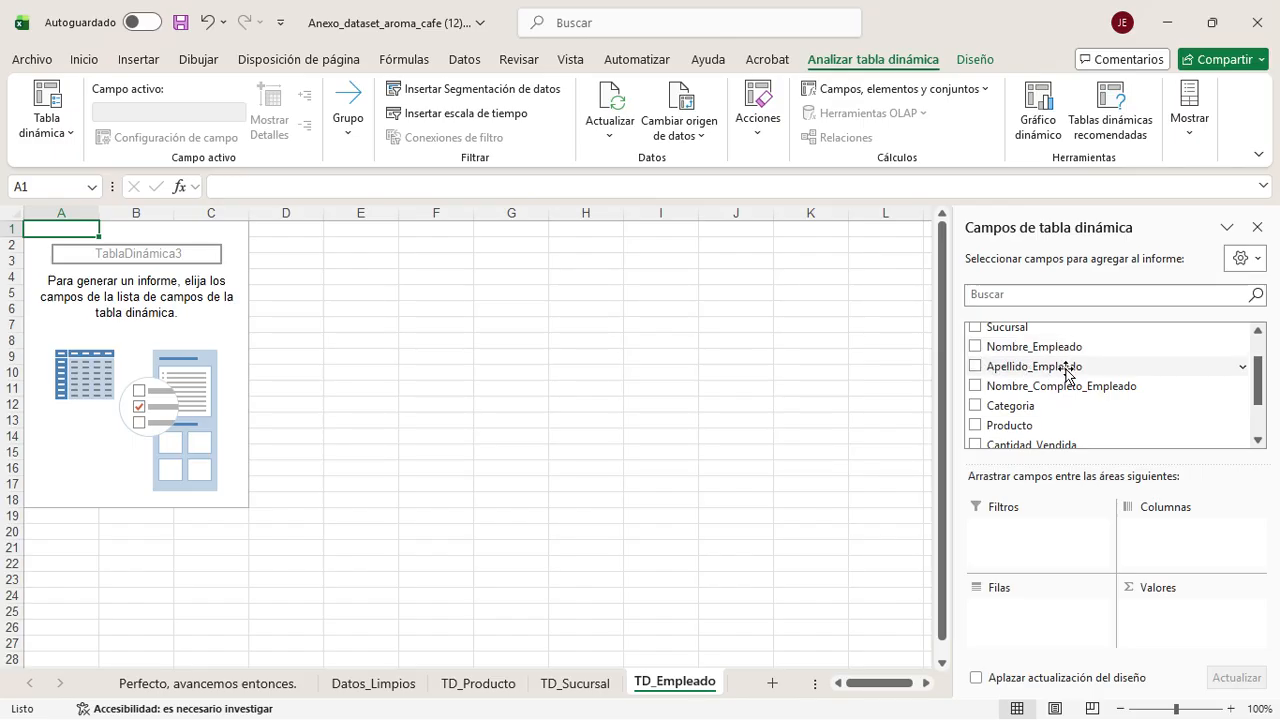
{"action": "left_click", "coordinate": [975, 388]}
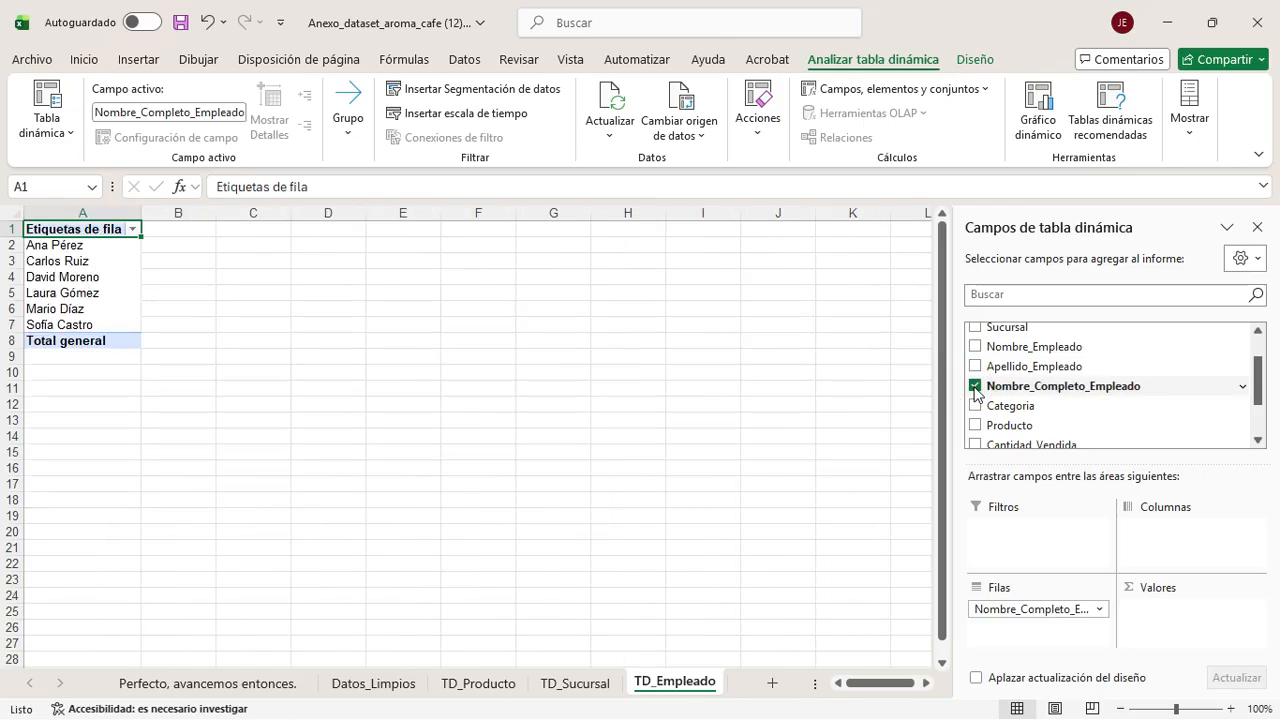
{"action": "scroll", "coordinate": [1008, 385], "scroll_direction": "down", "scroll_amount": 2}
{"action": "left_click", "coordinate": [975, 416]}
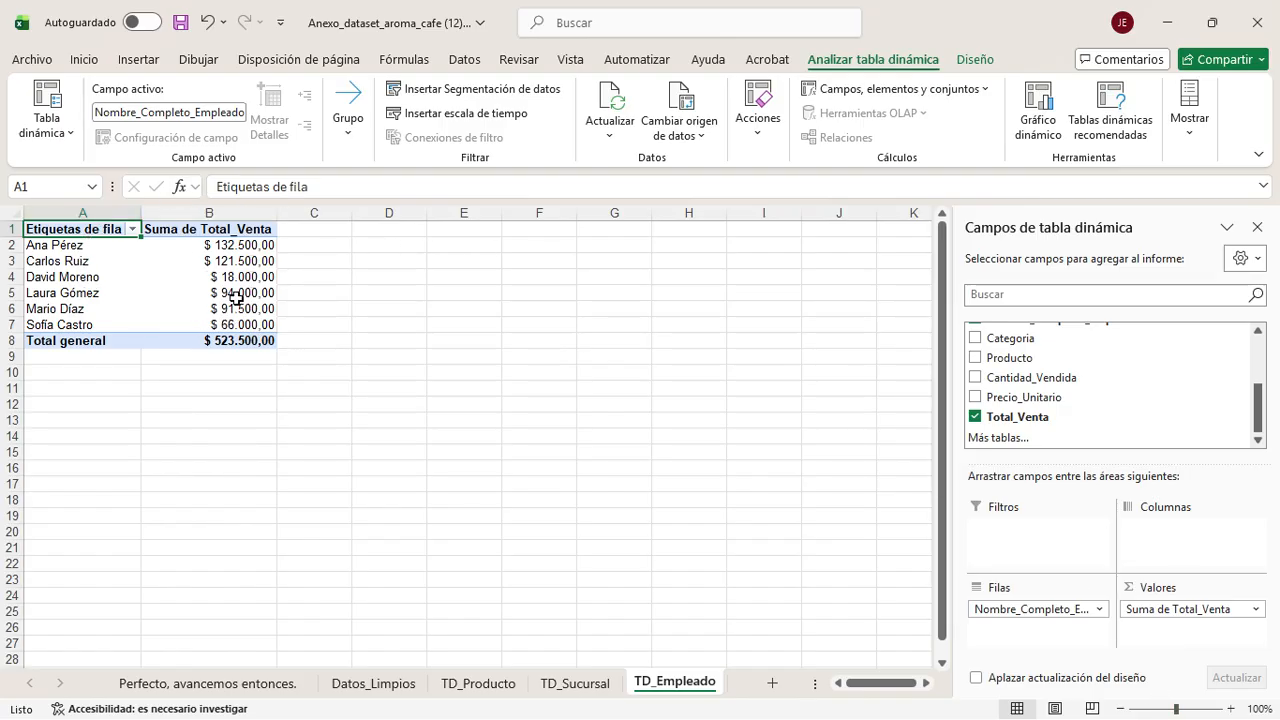
{"action": "left_click", "coordinate": [1258, 226]}
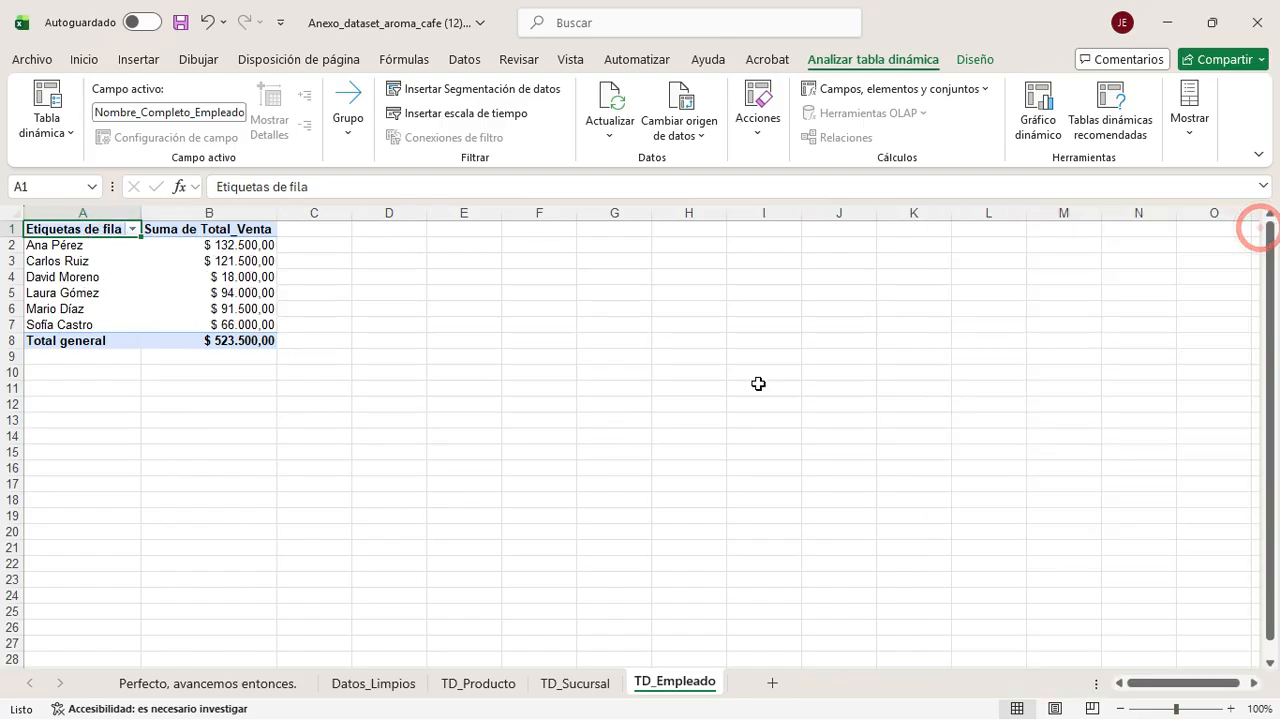
Step: Sort the employee pivot table by Suma de Total_Venta from largest to smallest
{"action": "left_click", "coordinate": [240, 404]}
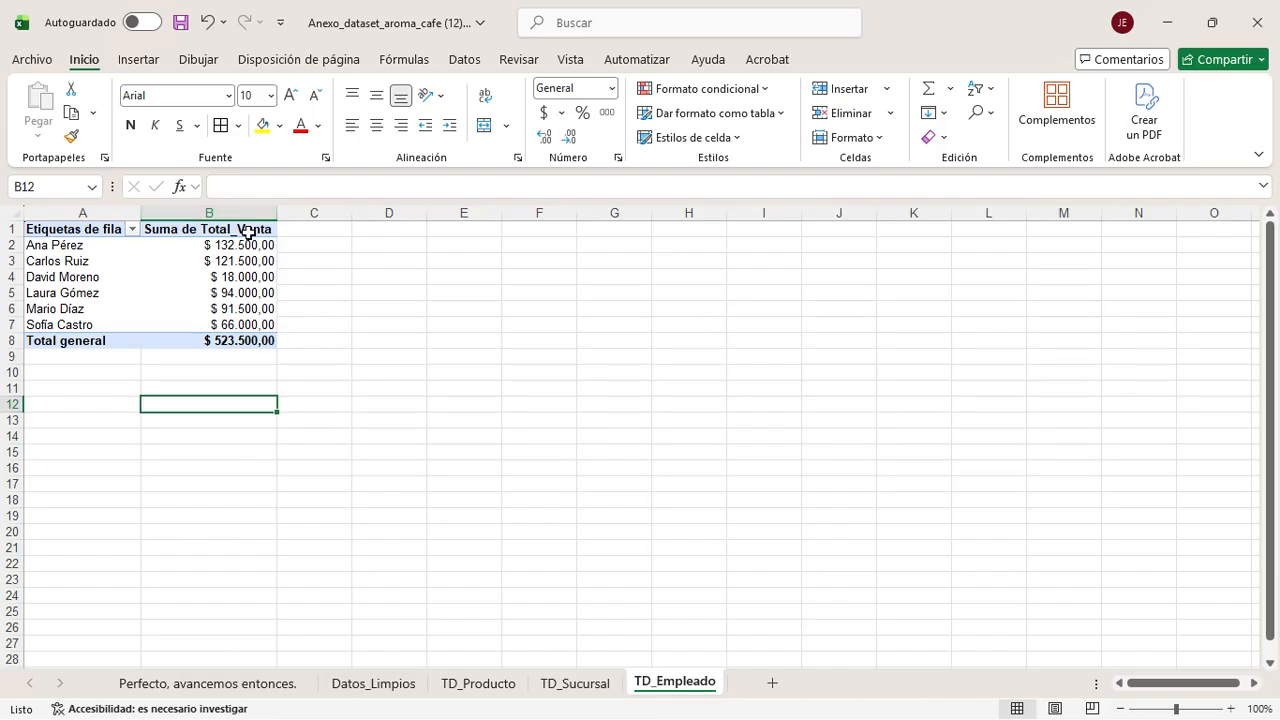
{"action": "left_click_drag", "start_coordinate": [249, 246], "coordinate": [238, 322]}
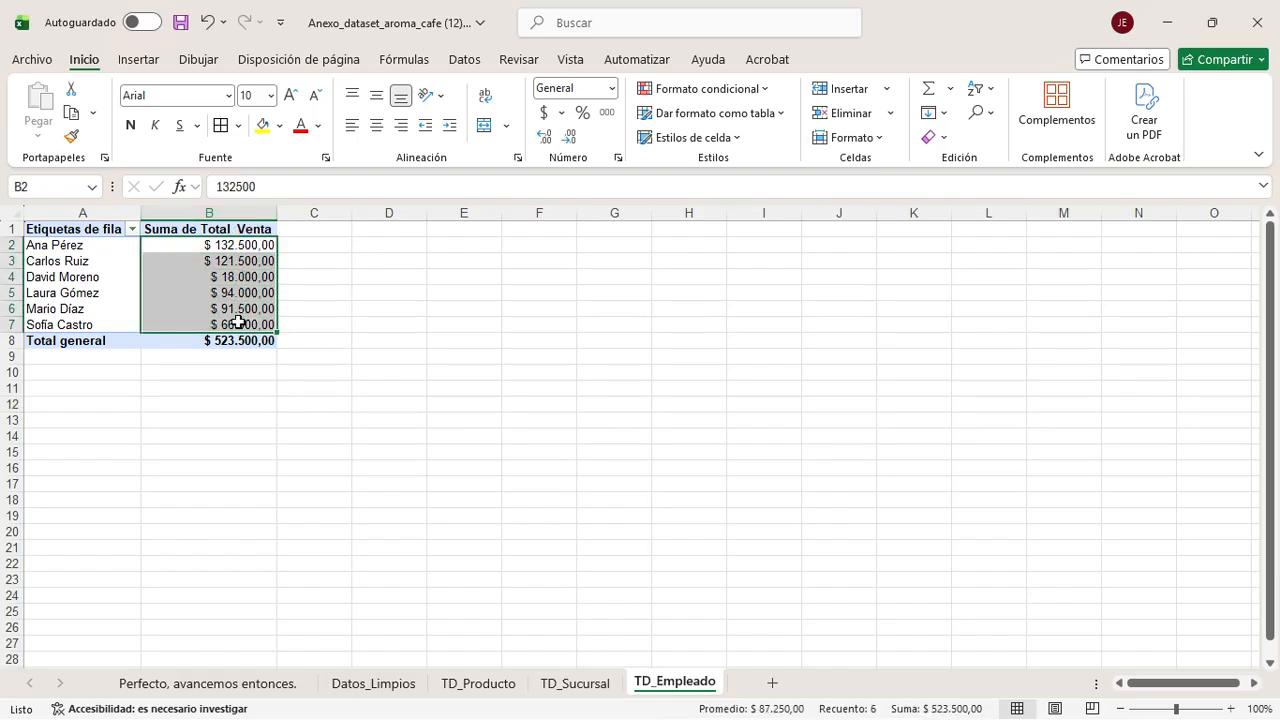
{"action": "left_click", "coordinate": [84, 59]}
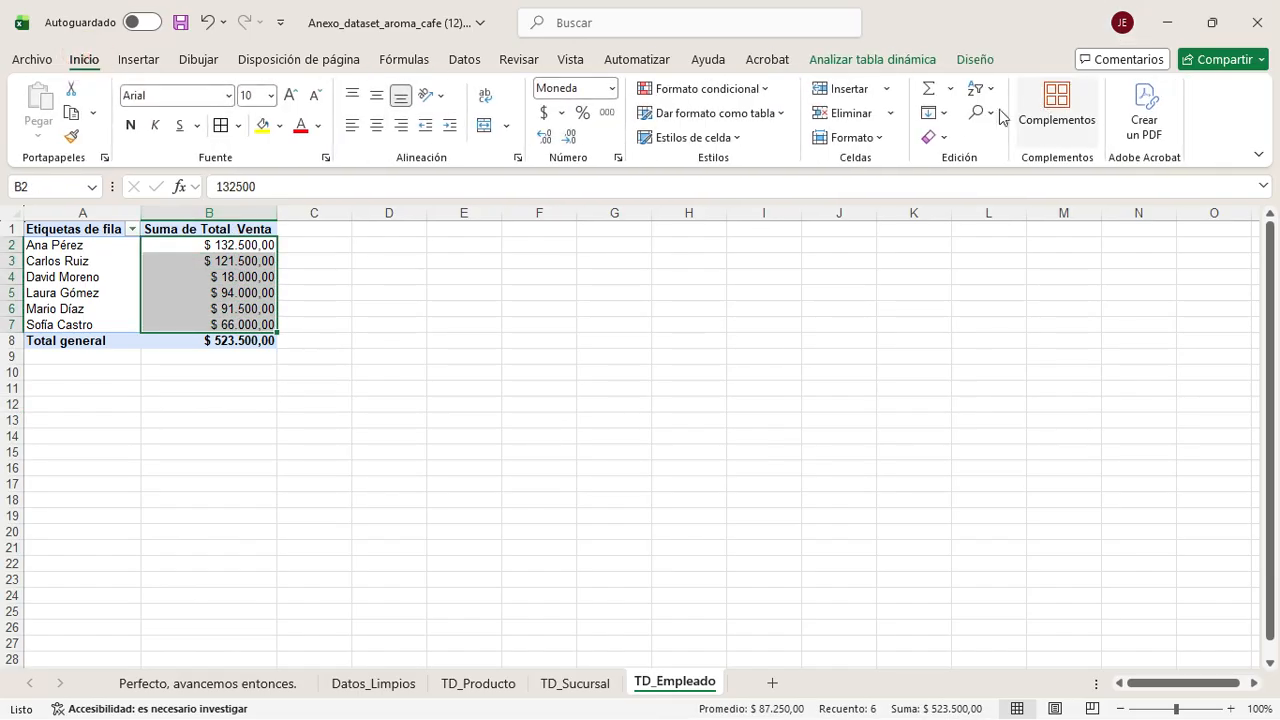
{"action": "left_click", "coordinate": [985, 88]}
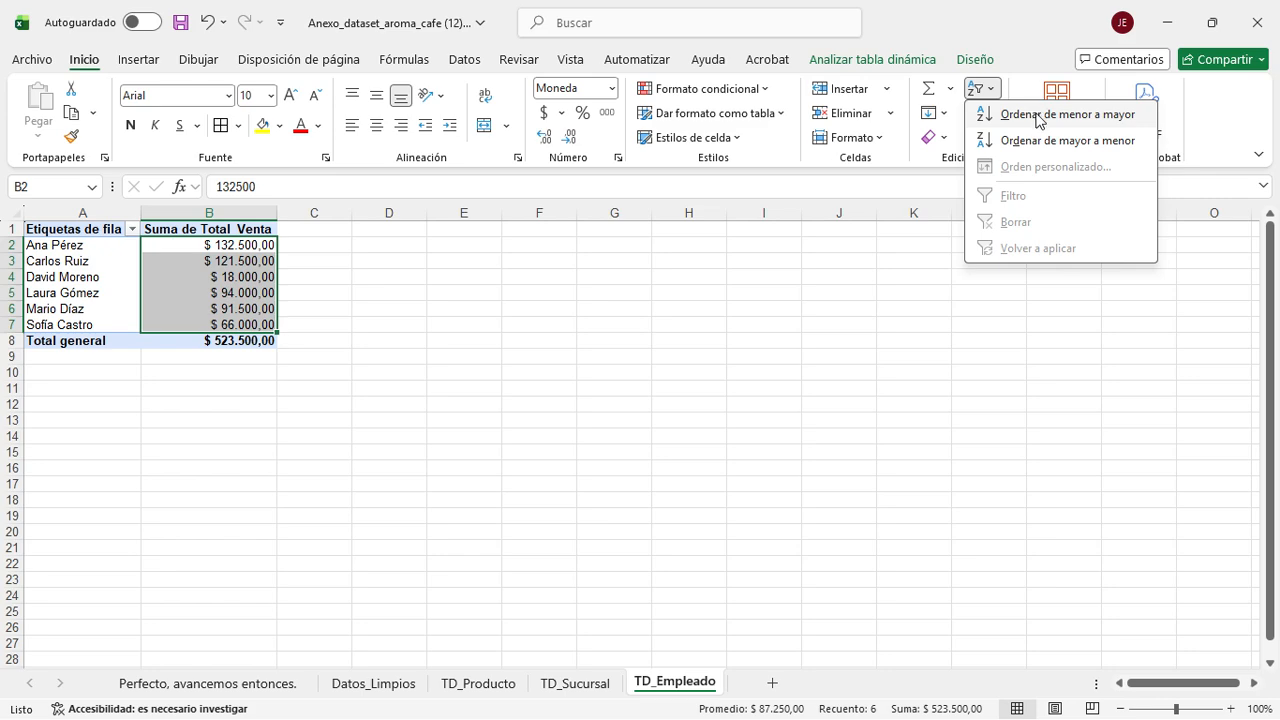
{"action": "left_click", "coordinate": [1043, 148]}
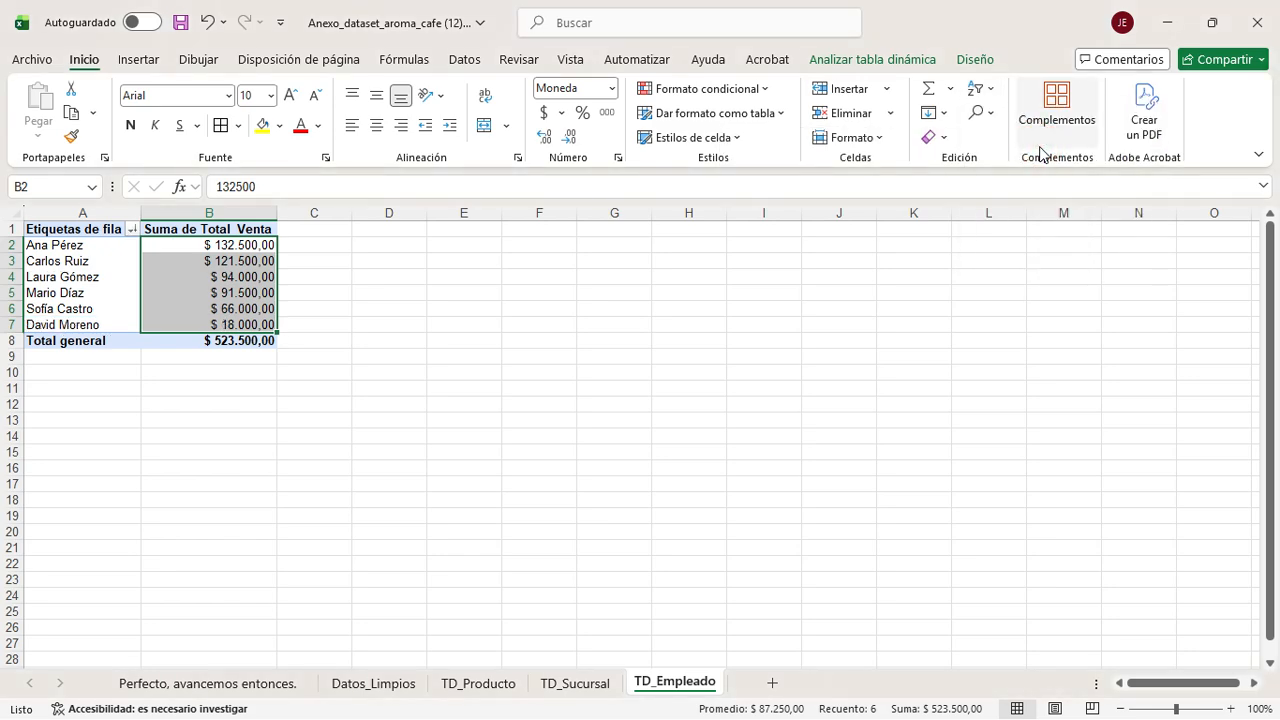
{"action": "left_click", "coordinate": [413, 330]}
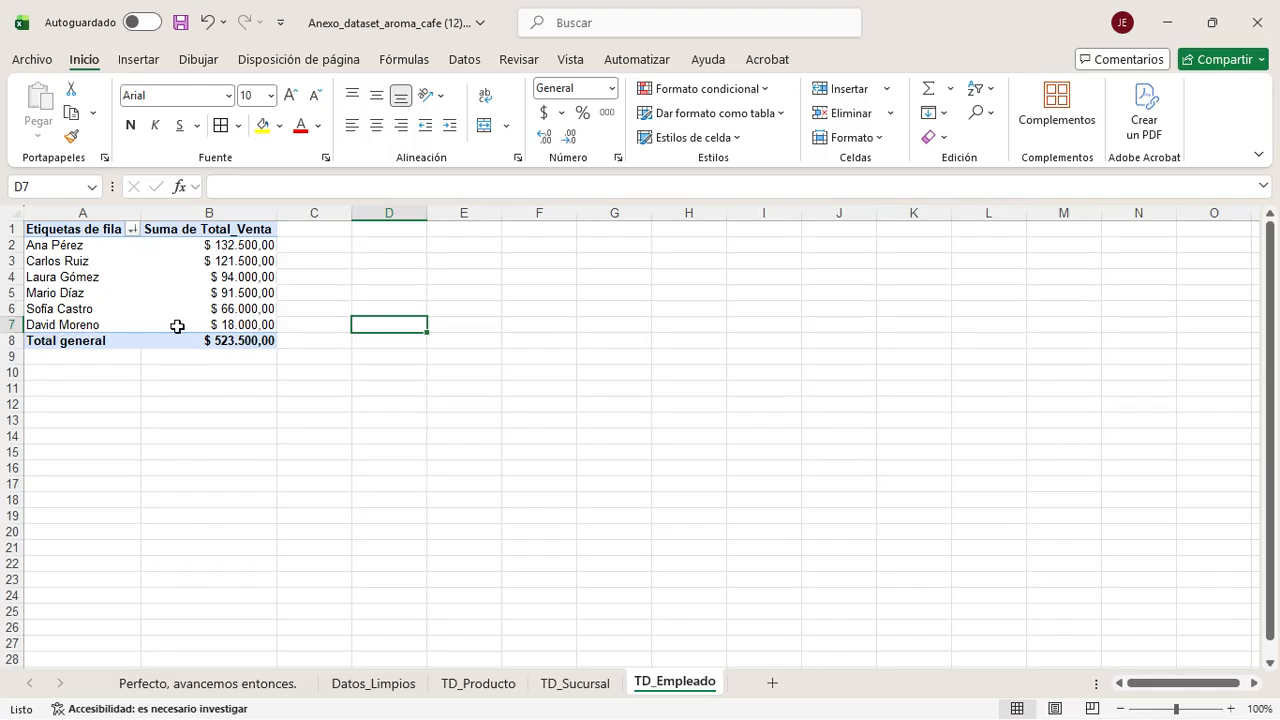
{"action": "left_click", "coordinate": [216, 326]}
{"action": "left_click", "coordinate": [382, 336]}
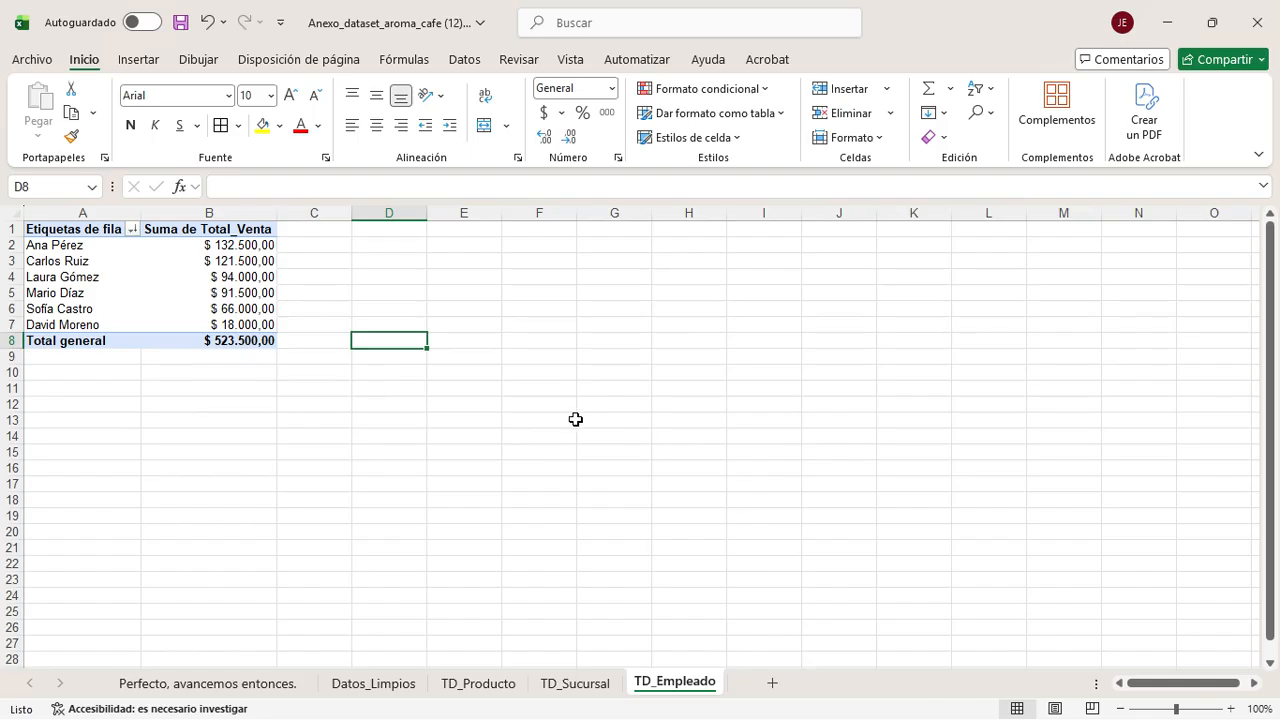
Step: Add a new worksheet after TD_Empleado and name it TD_Categoria
{"action": "left_click", "coordinate": [771, 684]}
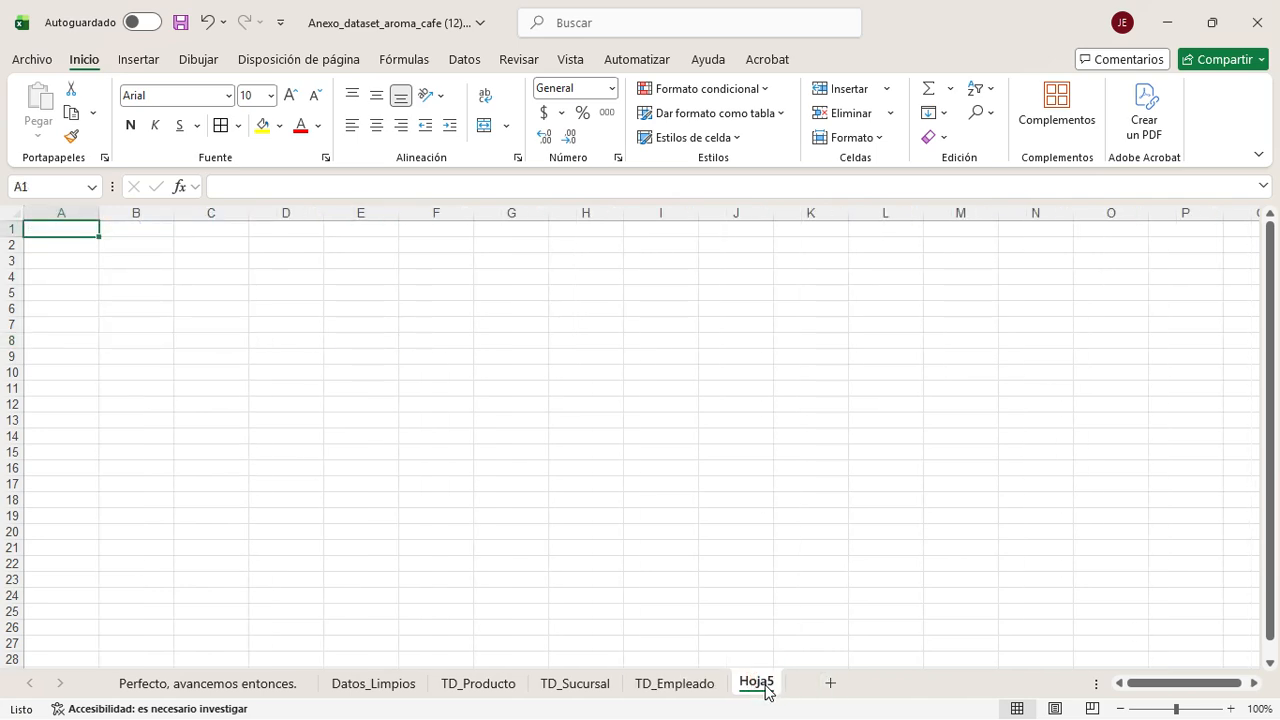
{"action": "right_click", "coordinate": [767, 688]}
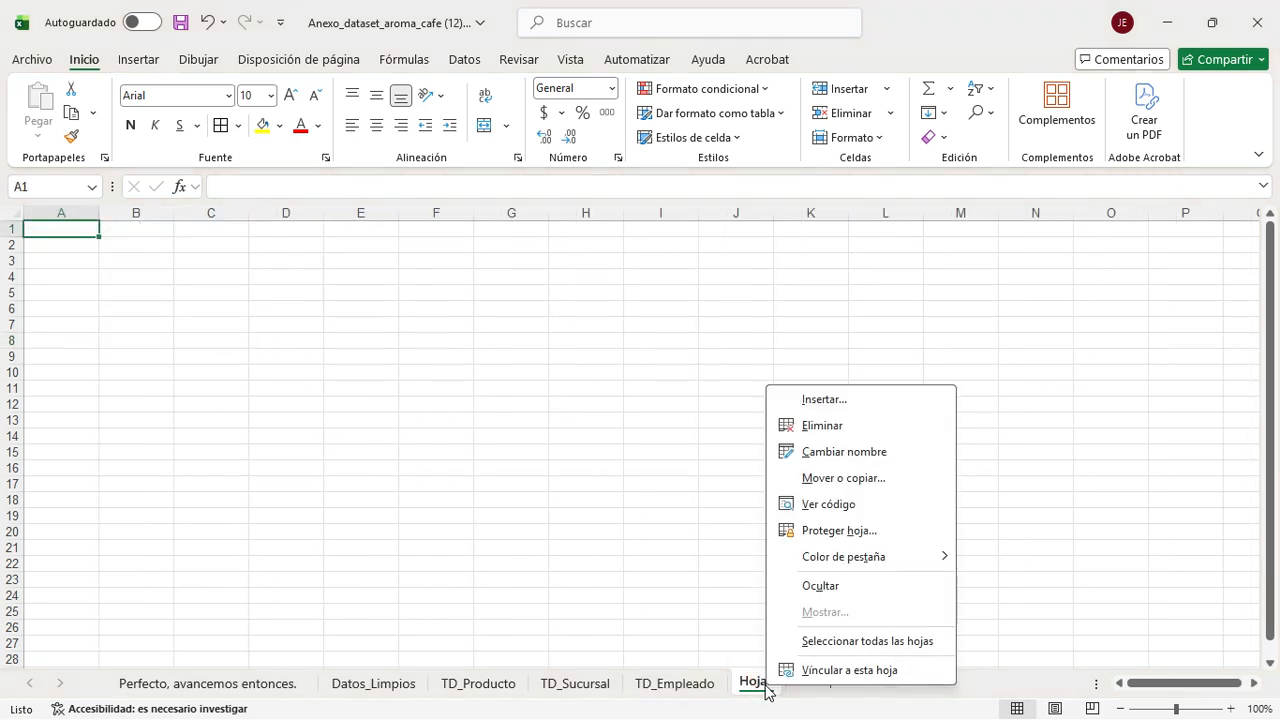
{"action": "left_click", "coordinate": [844, 449]}
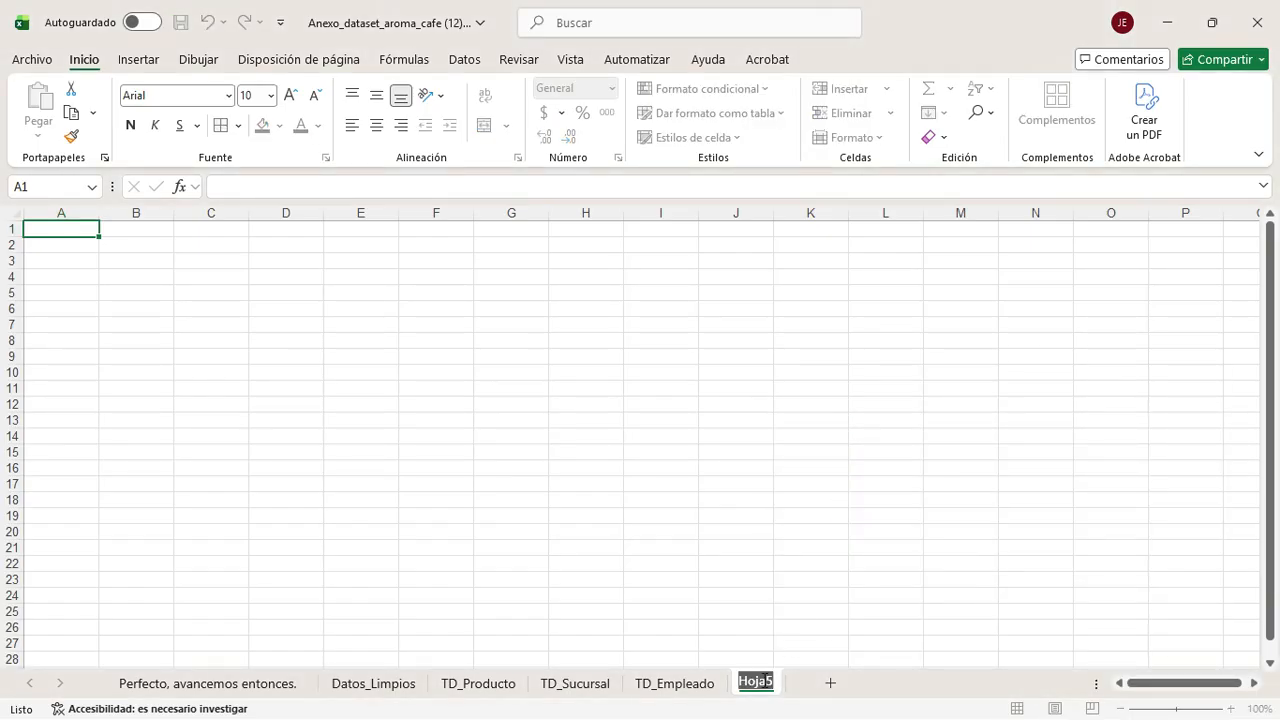
{"action": "type", "text": "TD_C"}
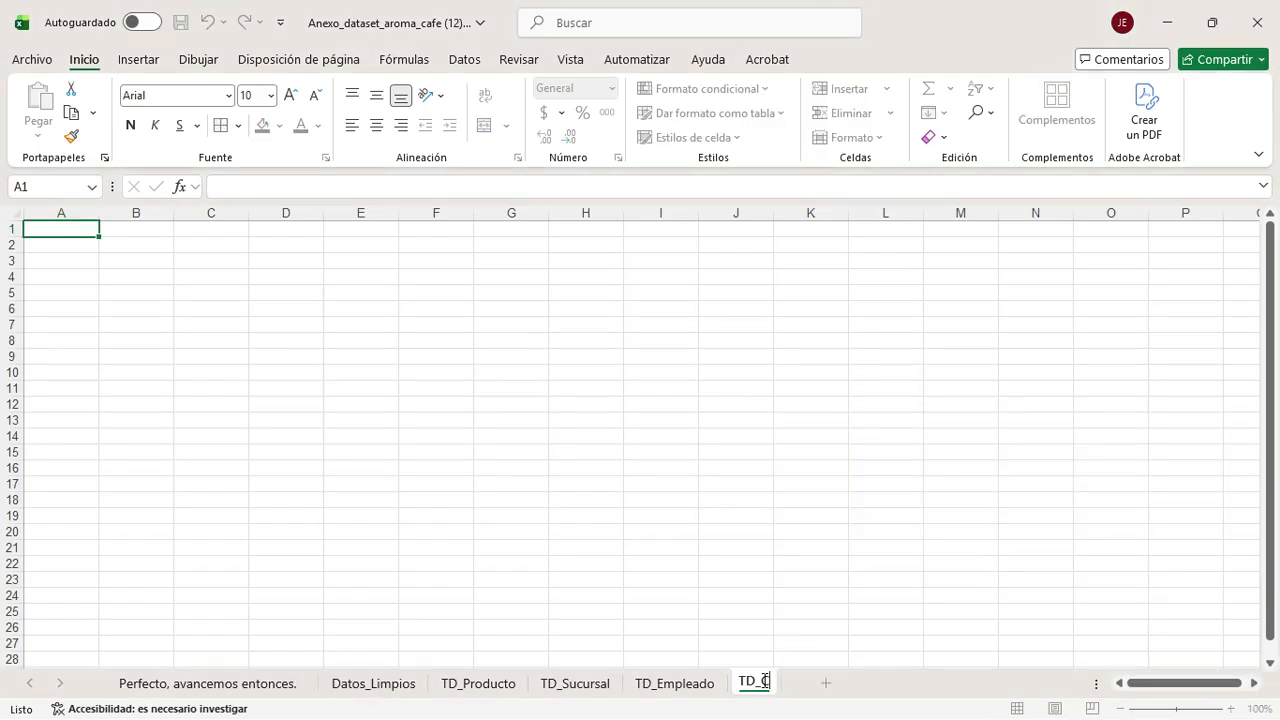
{"action": "type", "text": "ategoria"}
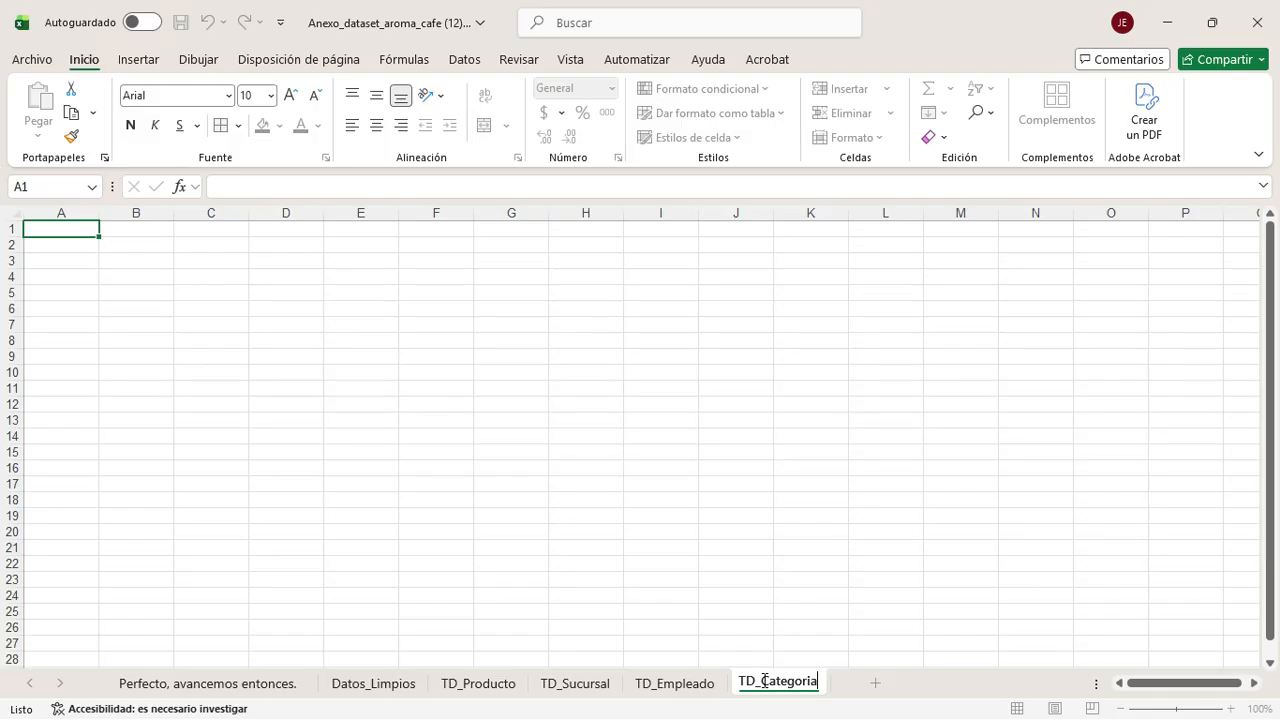
{"action": "left_click", "coordinate": [655, 548]}
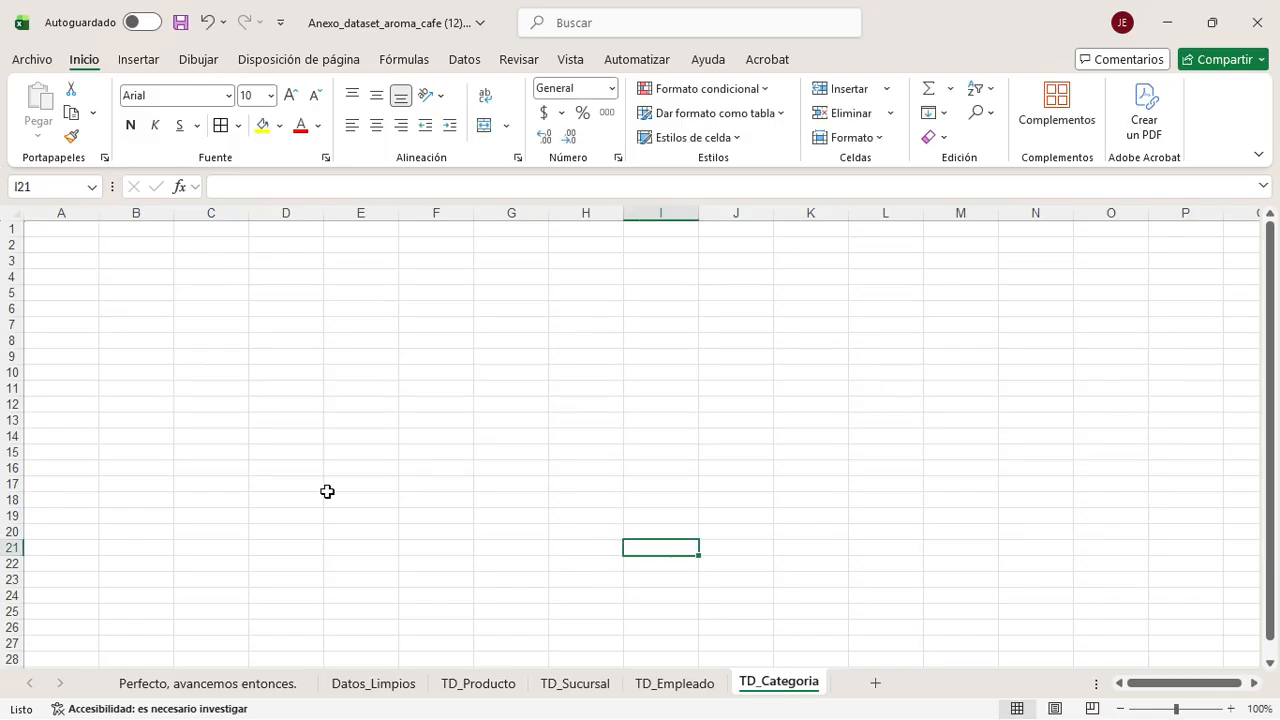
Step: Create a pivot table from the Ventas_Cafe table in Datos_Limpios, placed on the existing sheet TD_Categoria at cell A1
{"action": "left_click", "coordinate": [345, 684]}
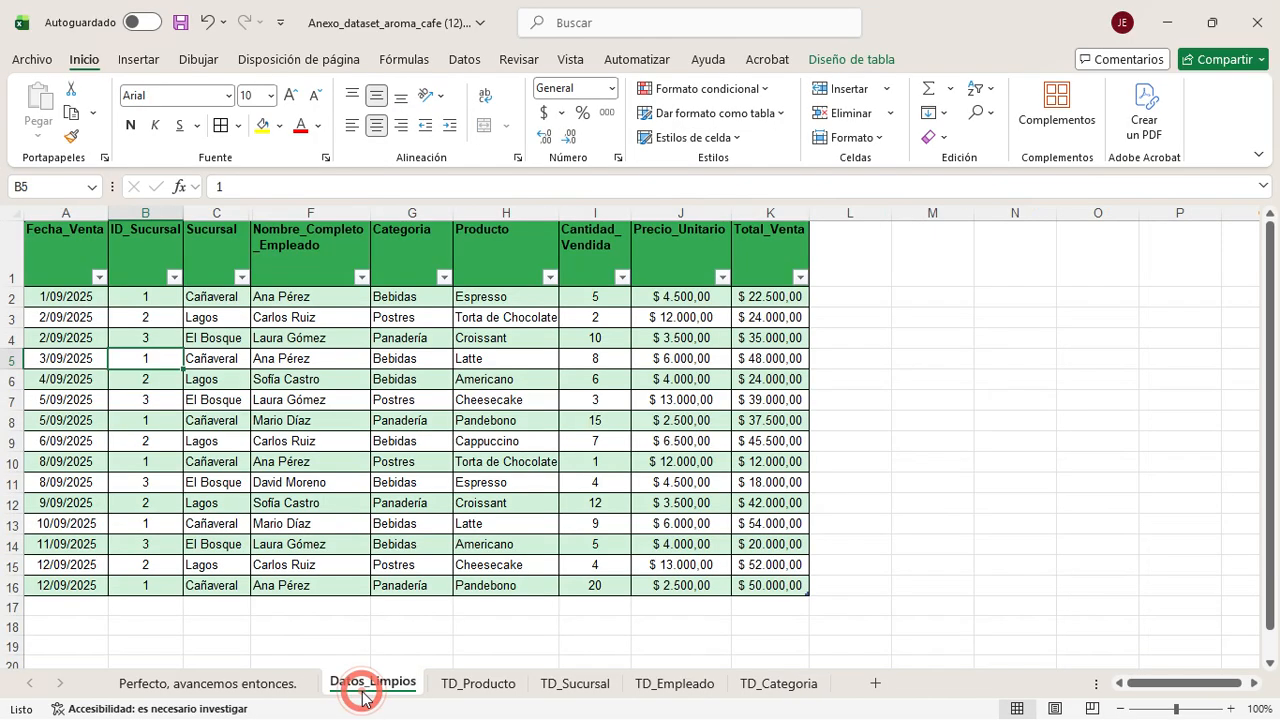
{"action": "left_click", "coordinate": [215, 317]}
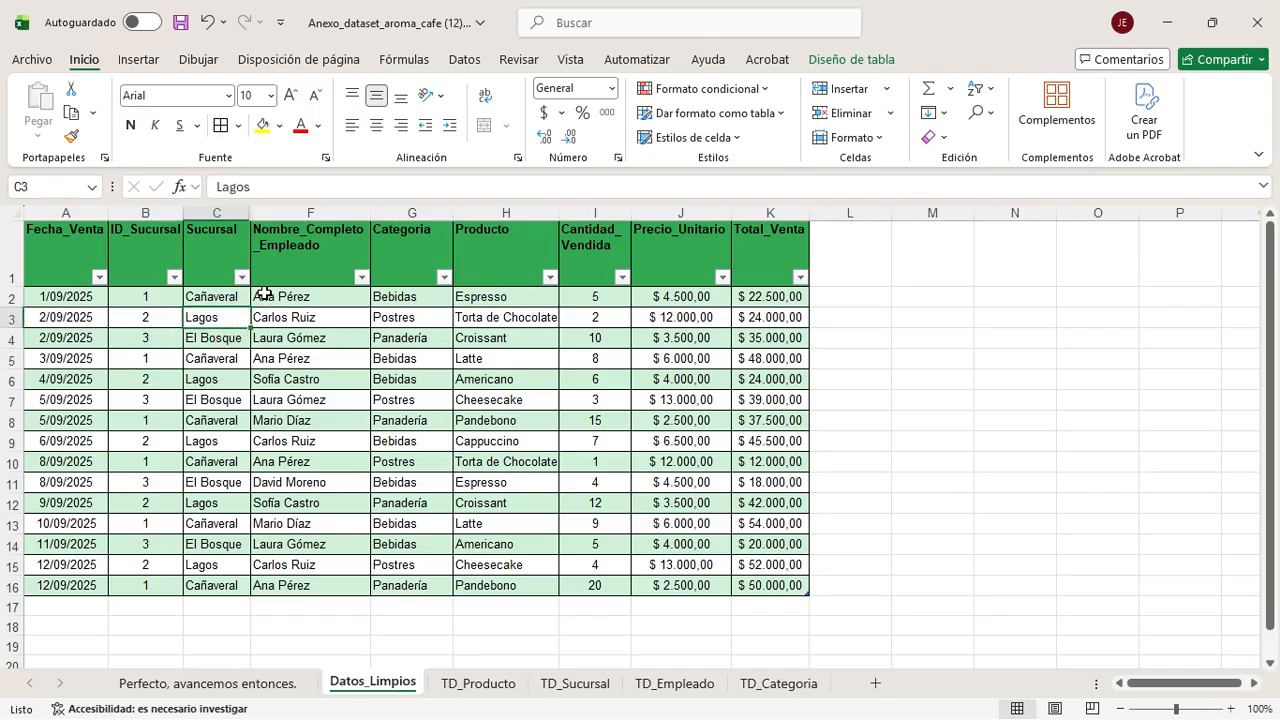
{"action": "left_click", "coordinate": [136, 57]}
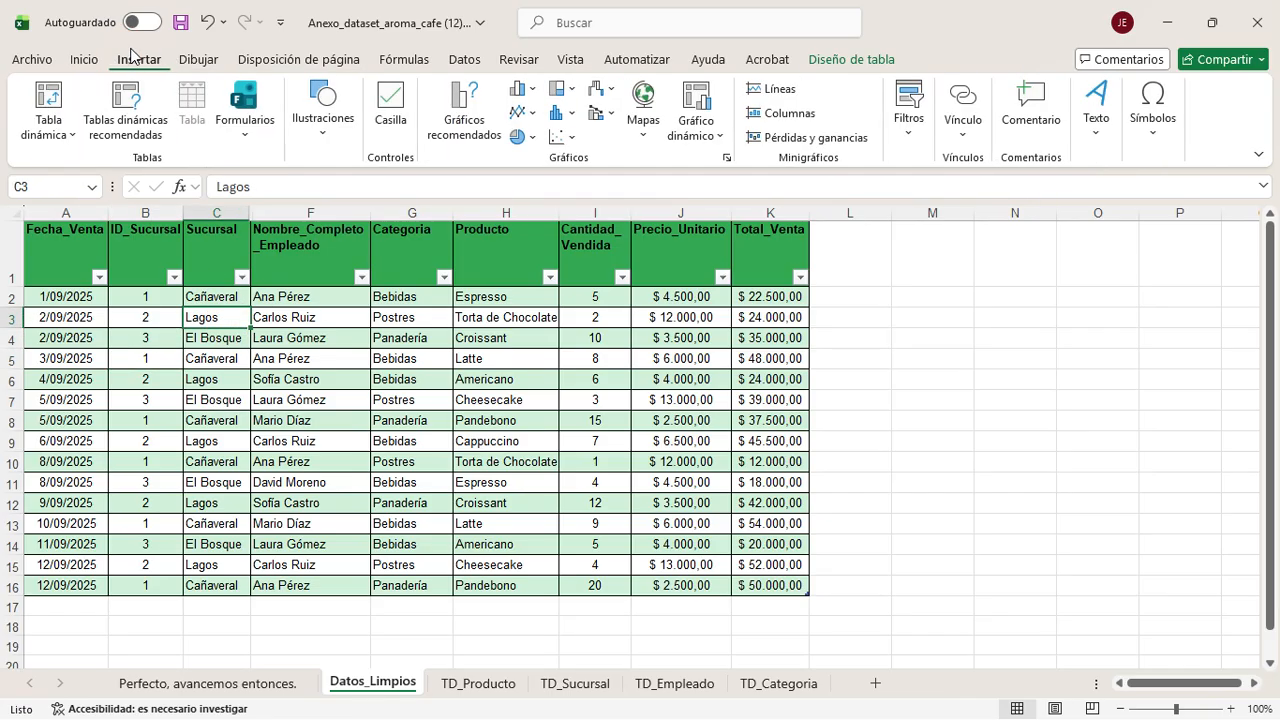
{"action": "left_click", "coordinate": [60, 104]}
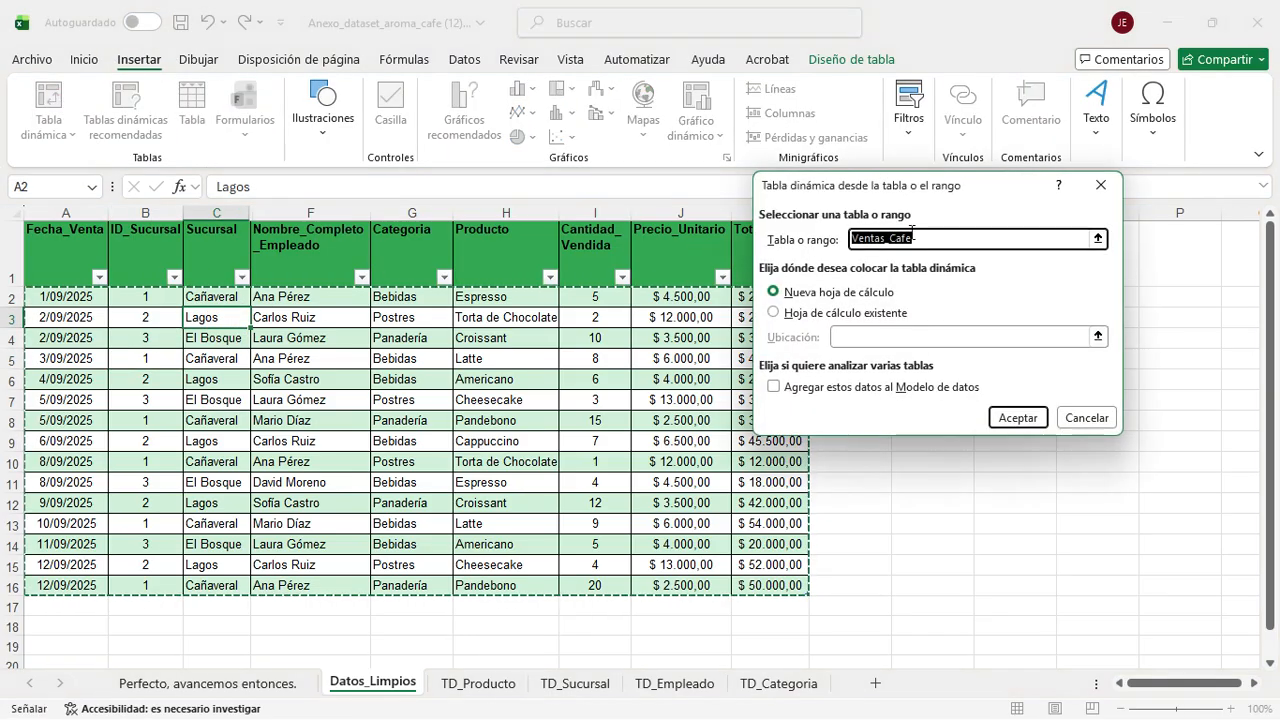
{"action": "left_click", "coordinate": [777, 313]}
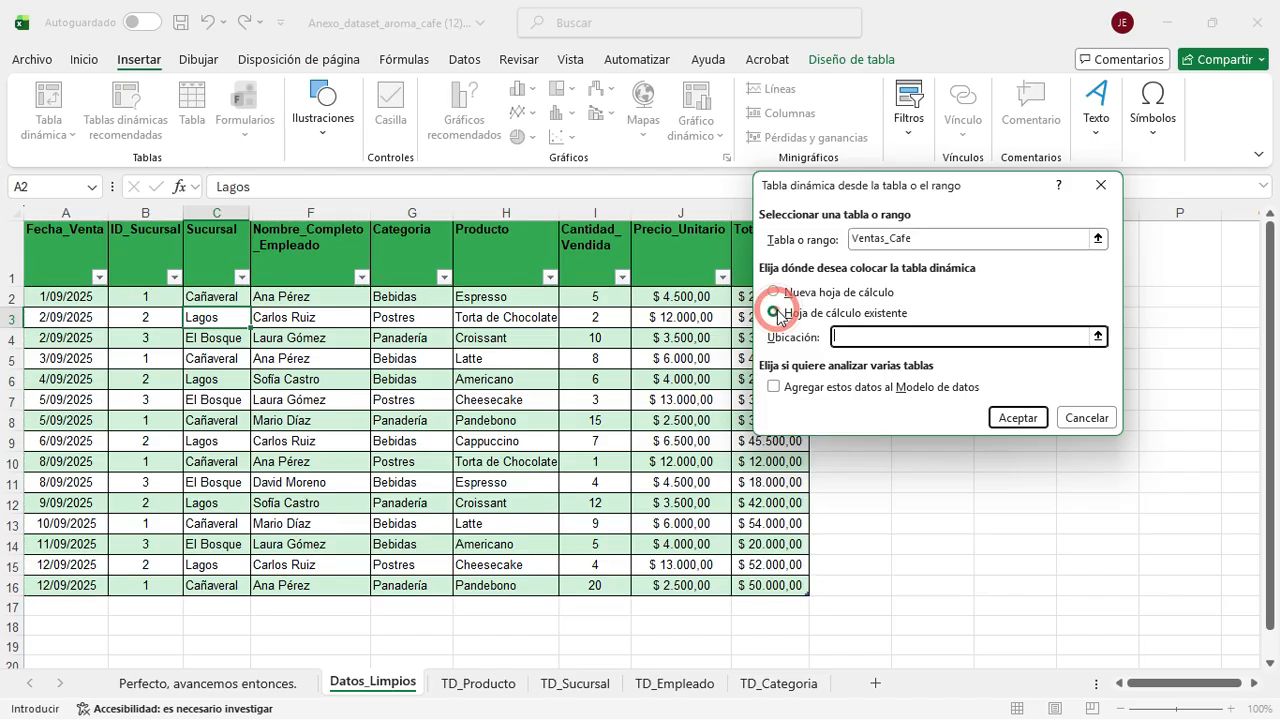
{"action": "left_click", "coordinate": [790, 683]}
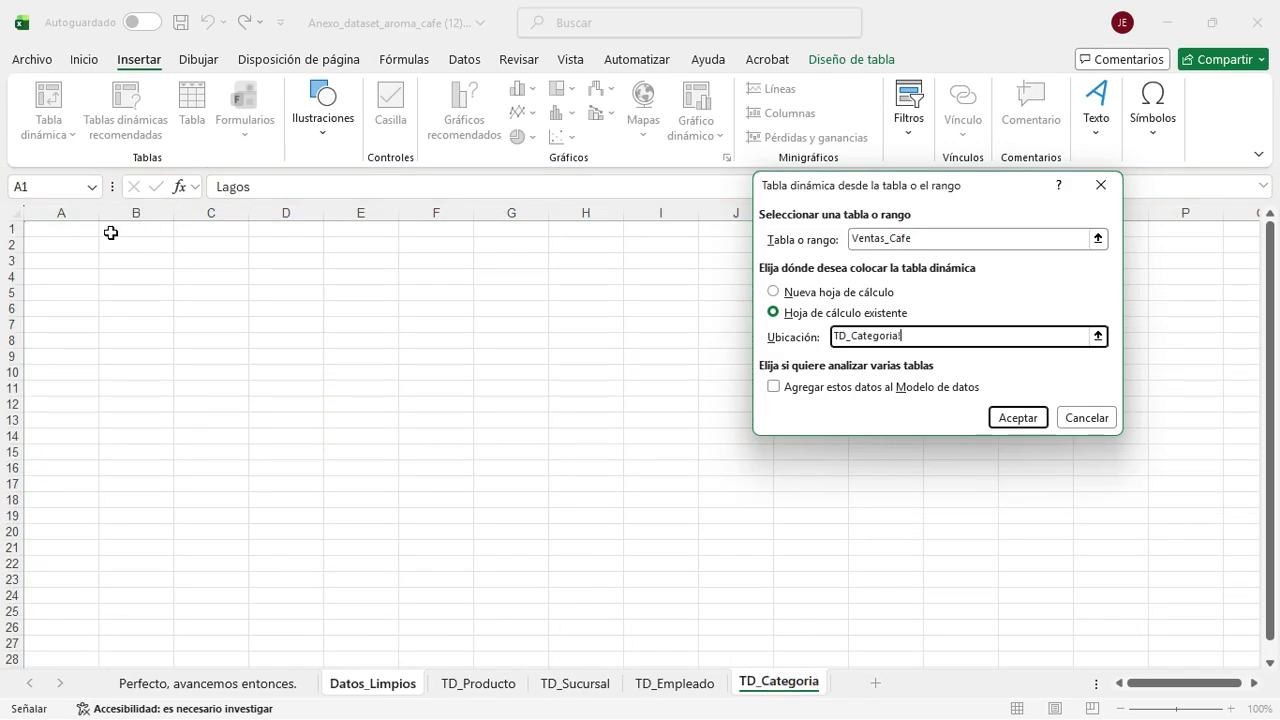
{"action": "left_click", "coordinate": [68, 226]}
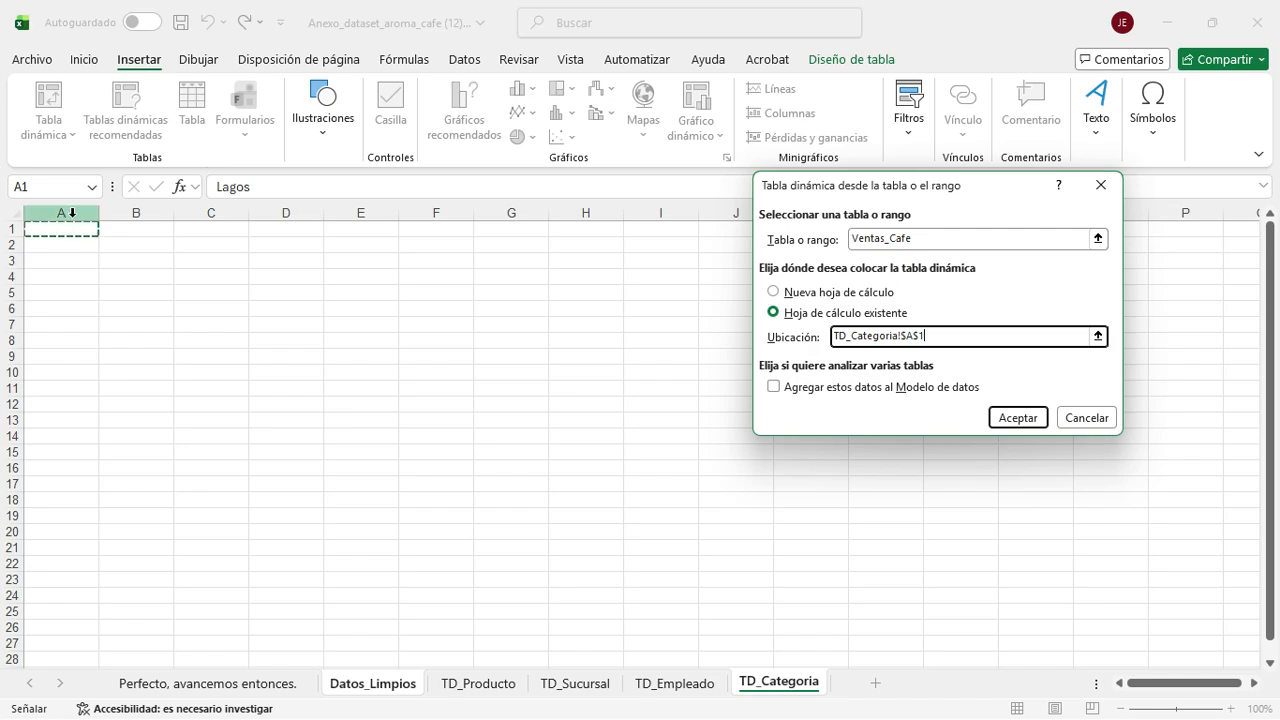
{"action": "left_click", "coordinate": [1003, 420]}
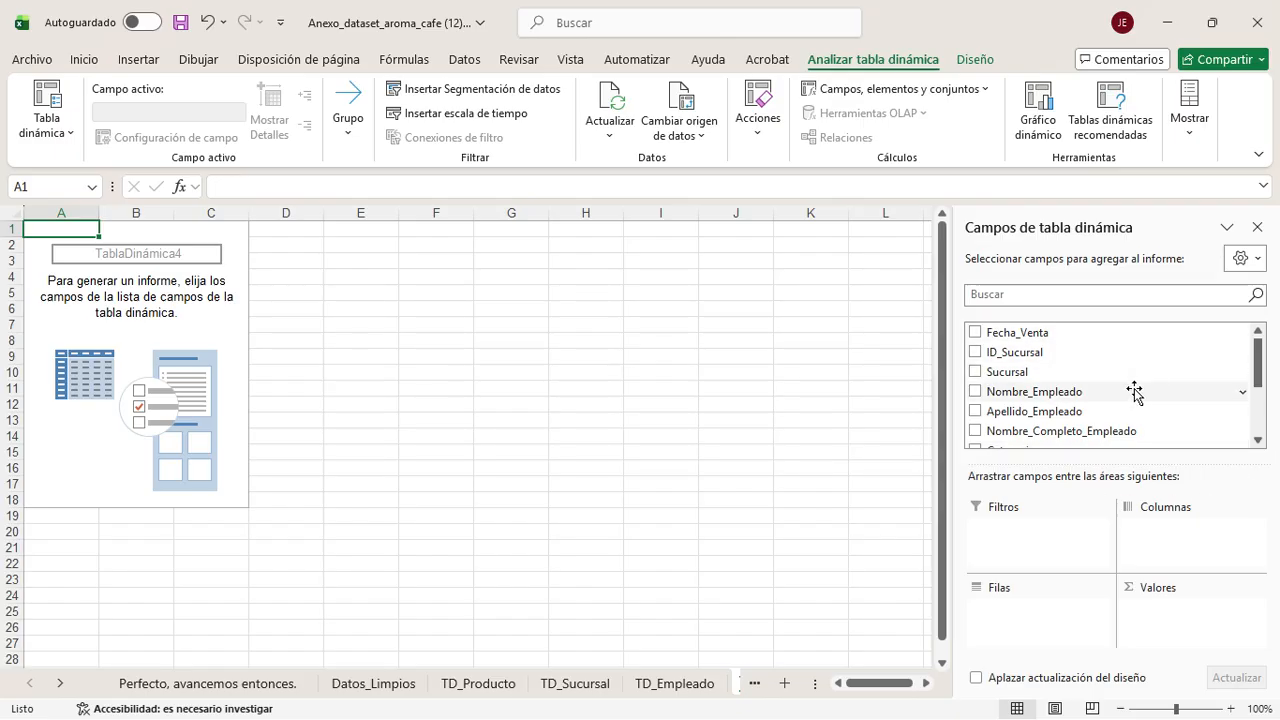
Step: Set up the new pivot table with Categoria as rows and the sum of Total_Venta as values
{"action": "scroll", "coordinate": [1068, 385], "scroll_direction": "down", "scroll_amount": 2}
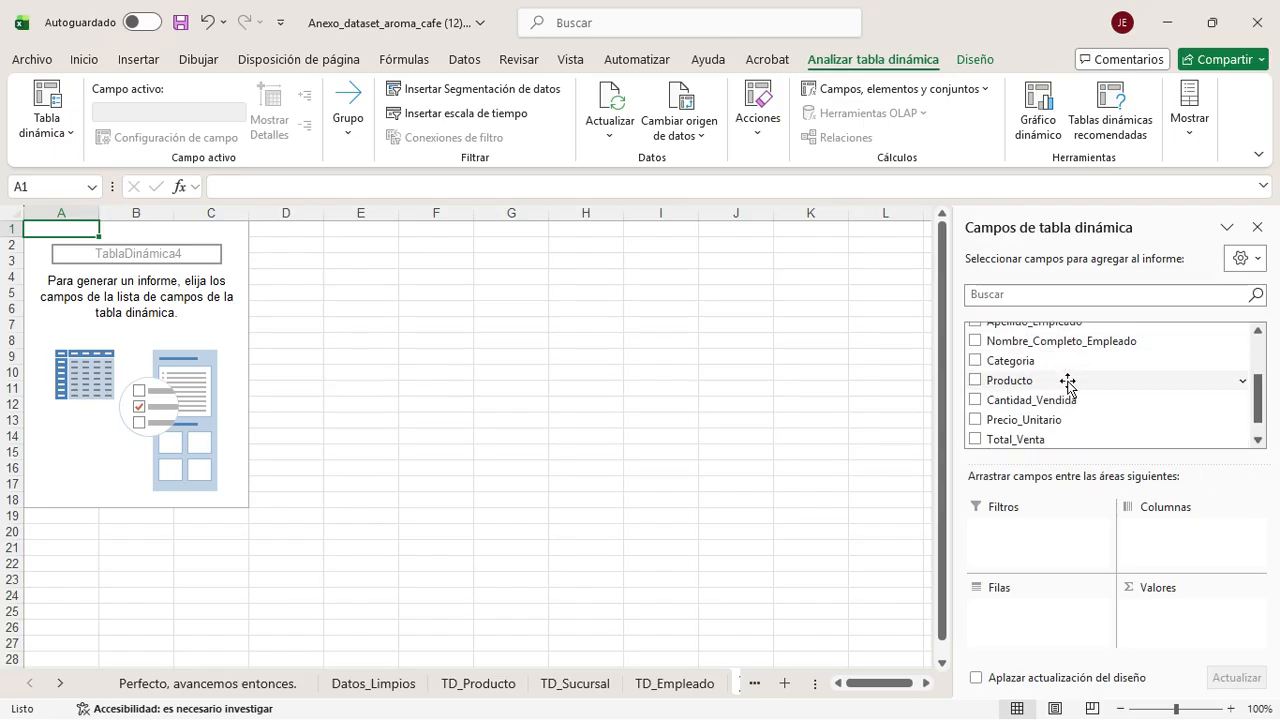
{"action": "left_click", "coordinate": [975, 361]}
{"action": "scroll", "coordinate": [990, 364], "scroll_direction": "down", "scroll_amount": 1}
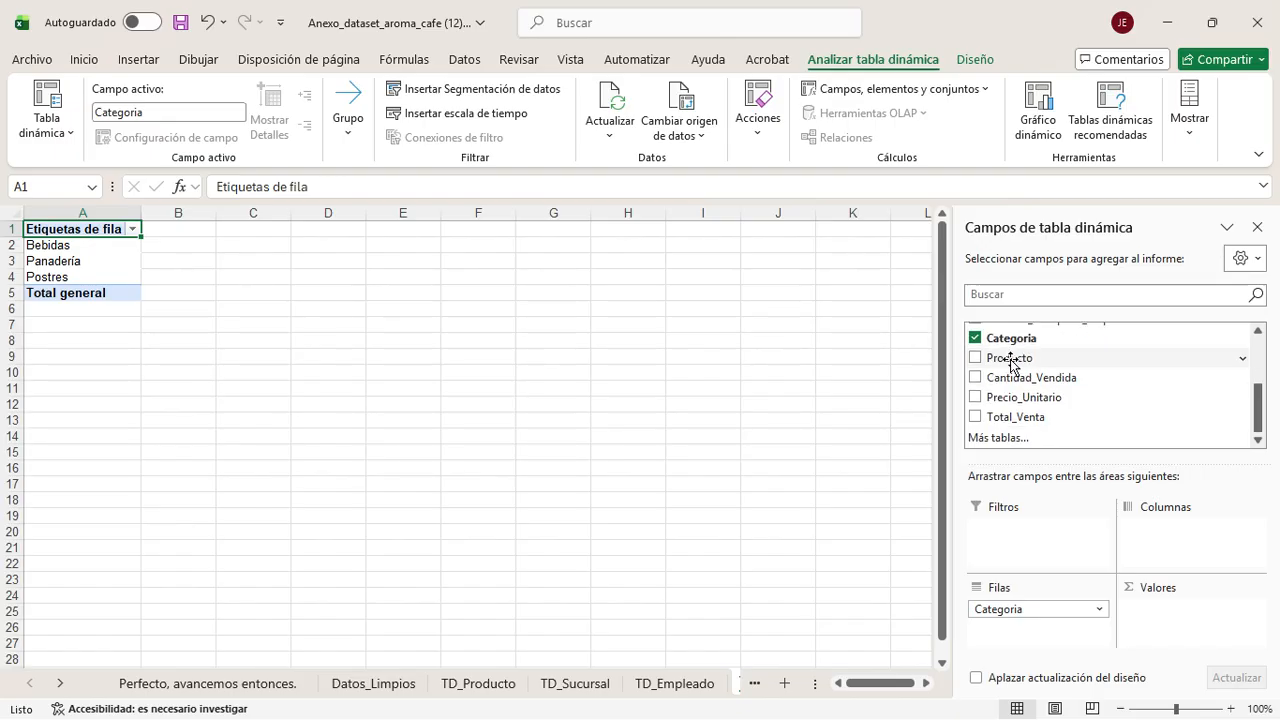
{"action": "left_click", "coordinate": [975, 418]}
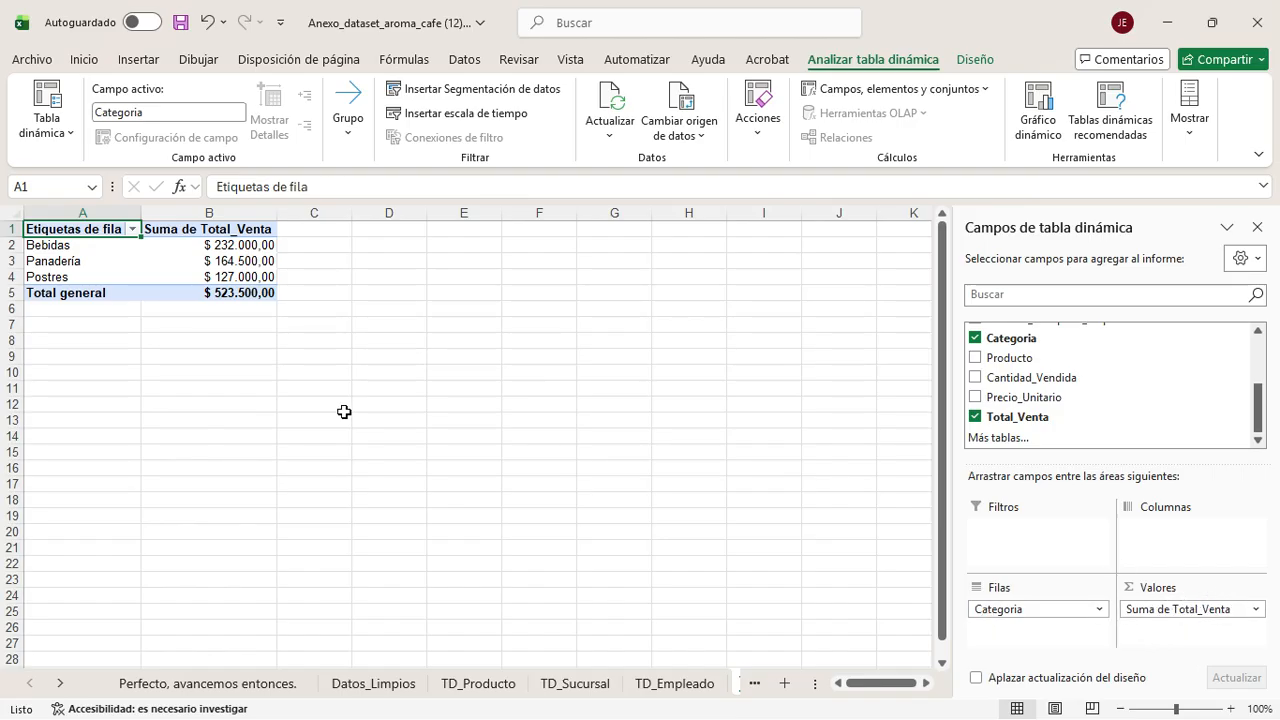
Step: Examine the sales totals of Bebidas, Panadería and Postres in the category pivot table
{"action": "left_click", "coordinate": [208, 404]}
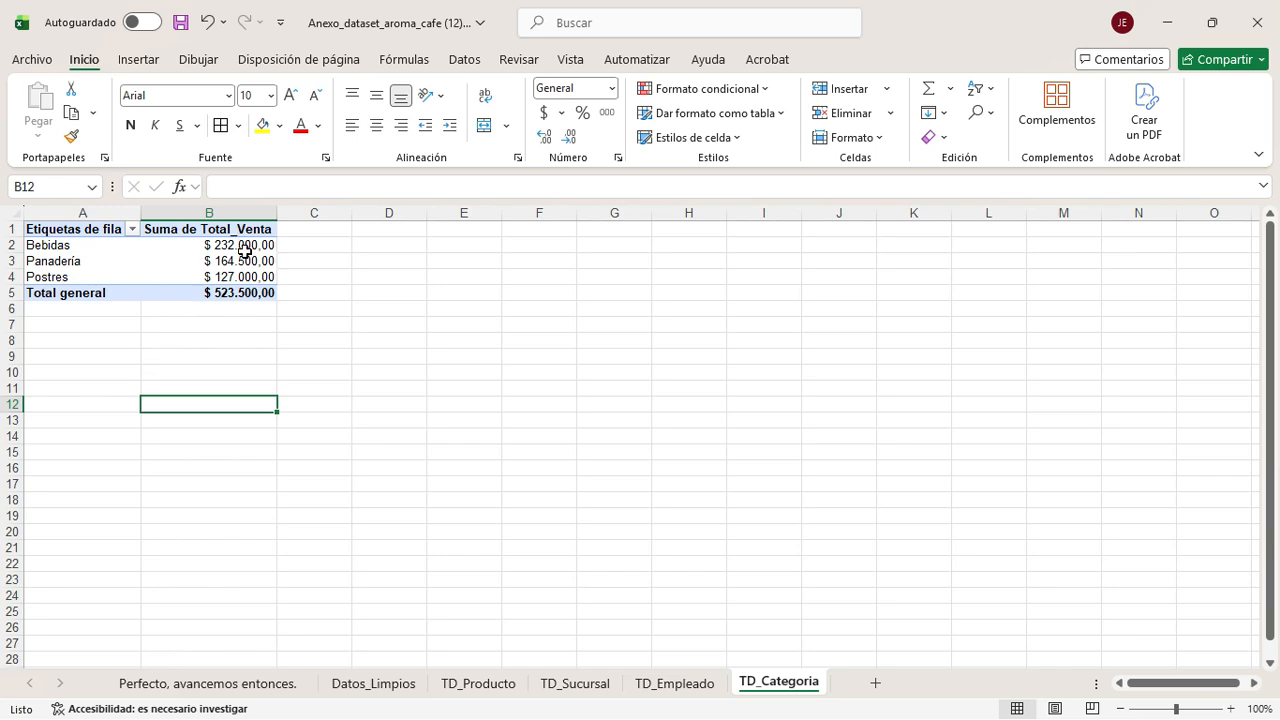
{"action": "left_click", "coordinate": [237, 340]}
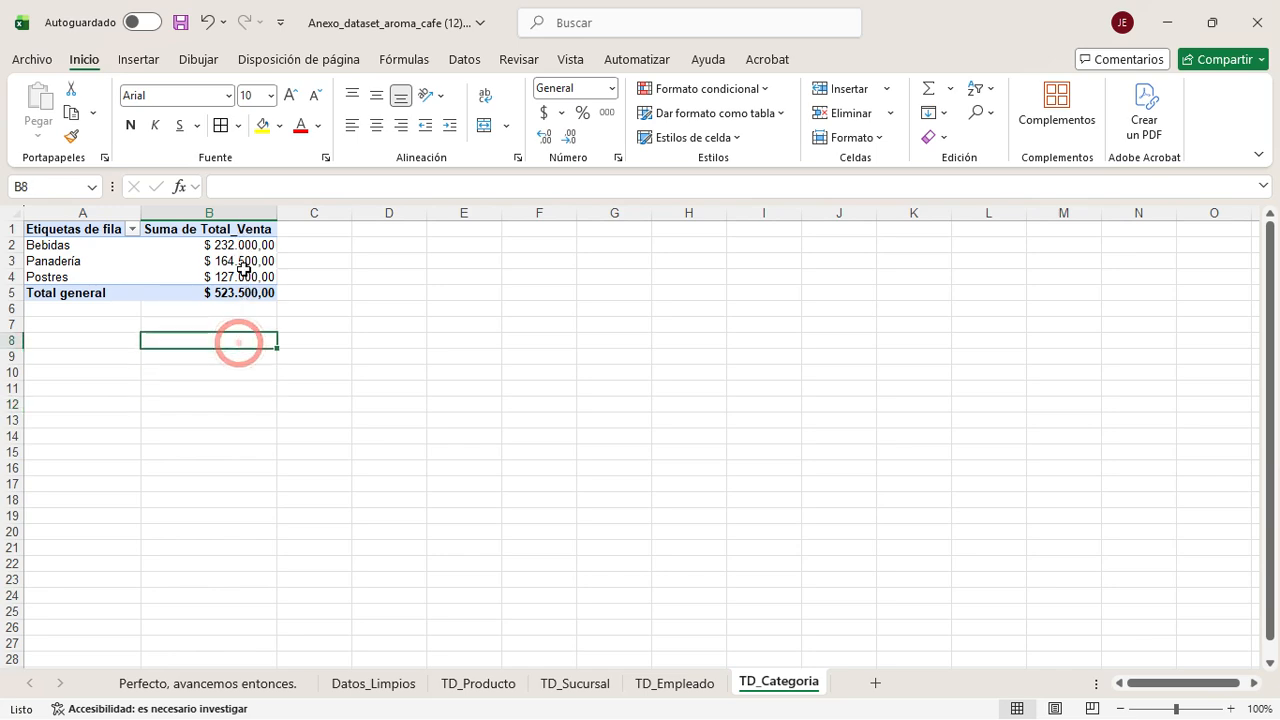
{"action": "left_click", "coordinate": [244, 320]}
{"action": "left_click", "coordinate": [243, 248]}
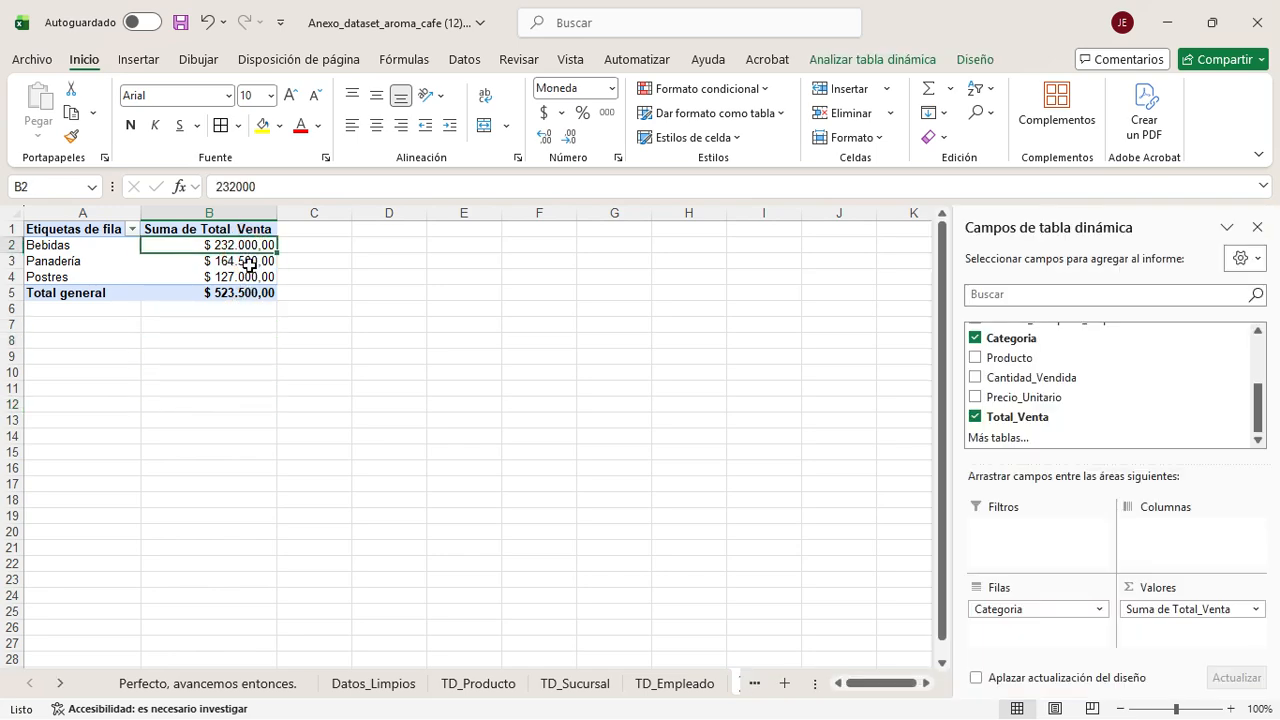
{"action": "left_click", "coordinate": [243, 262]}
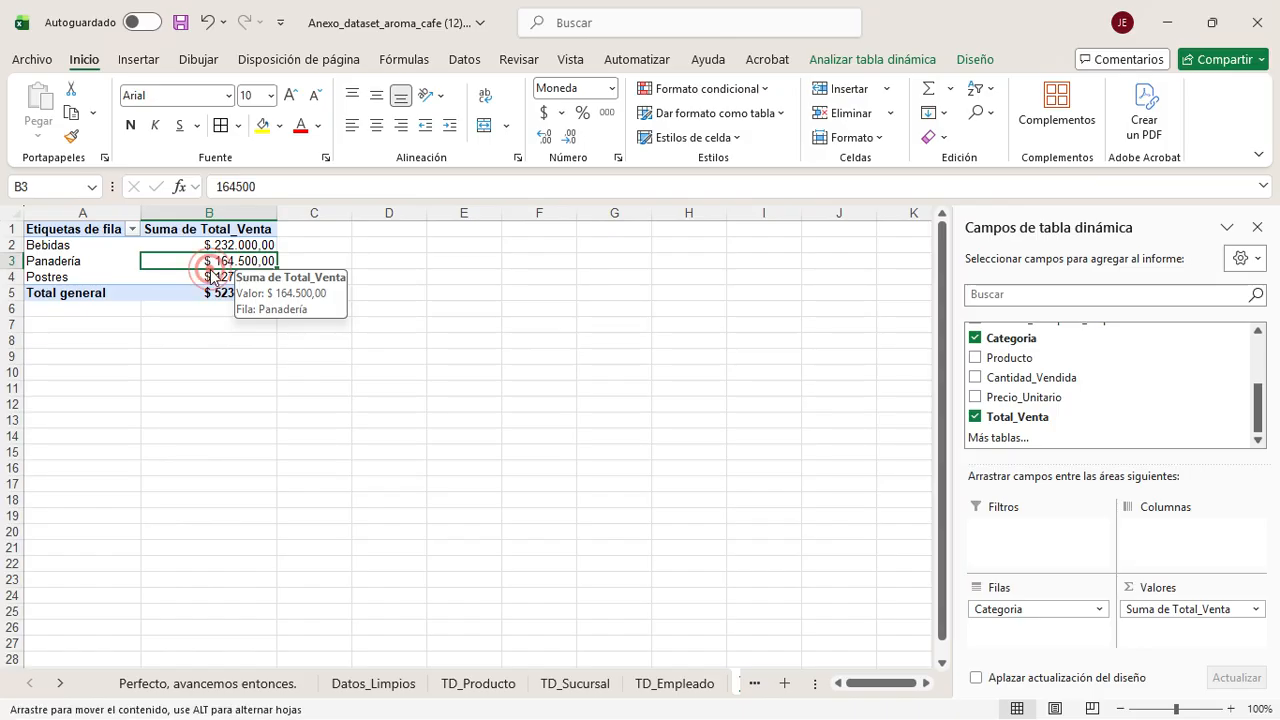
{"action": "left_click", "coordinate": [213, 275]}
{"action": "left_click", "coordinate": [472, 306]}
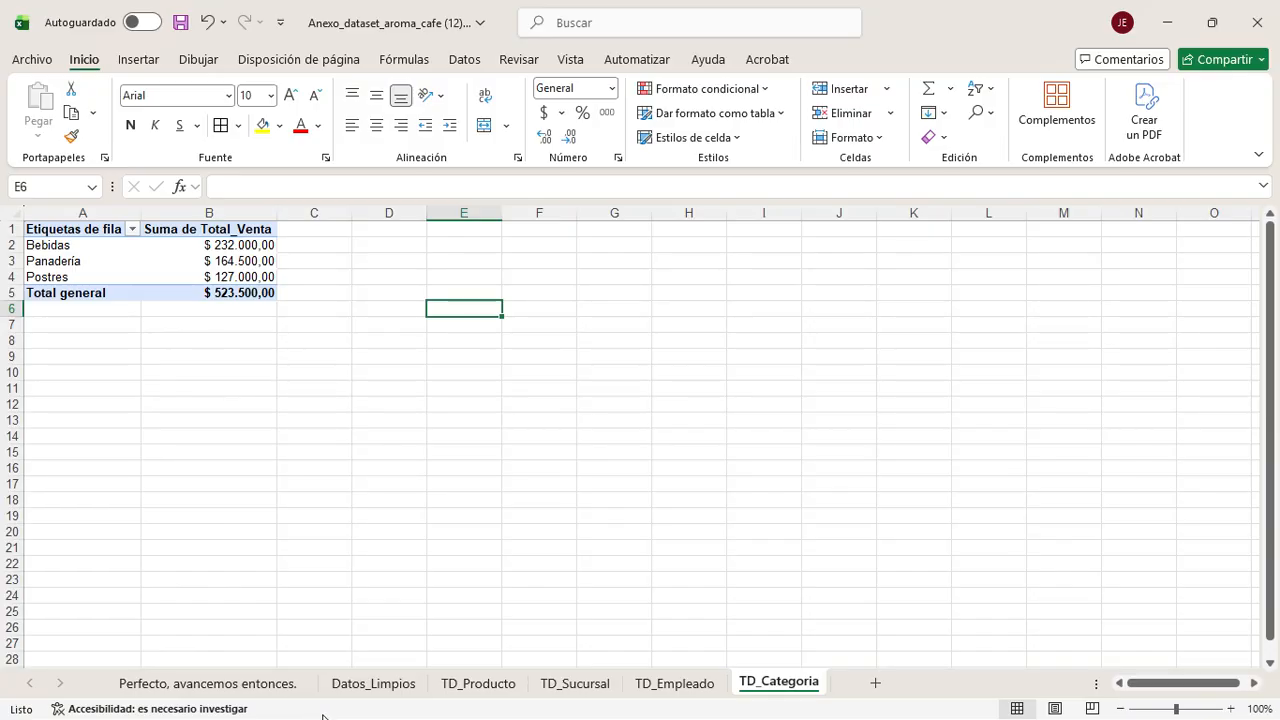
Step: Switch to the browser and read the Paso 3 pivot table and Paso 4 dashboard instructions in Guia_aprendizaje_1.pdf
{"action": "left_click", "coordinate": [77, 699]}
{"action": "left_click", "coordinate": [168, 702]}
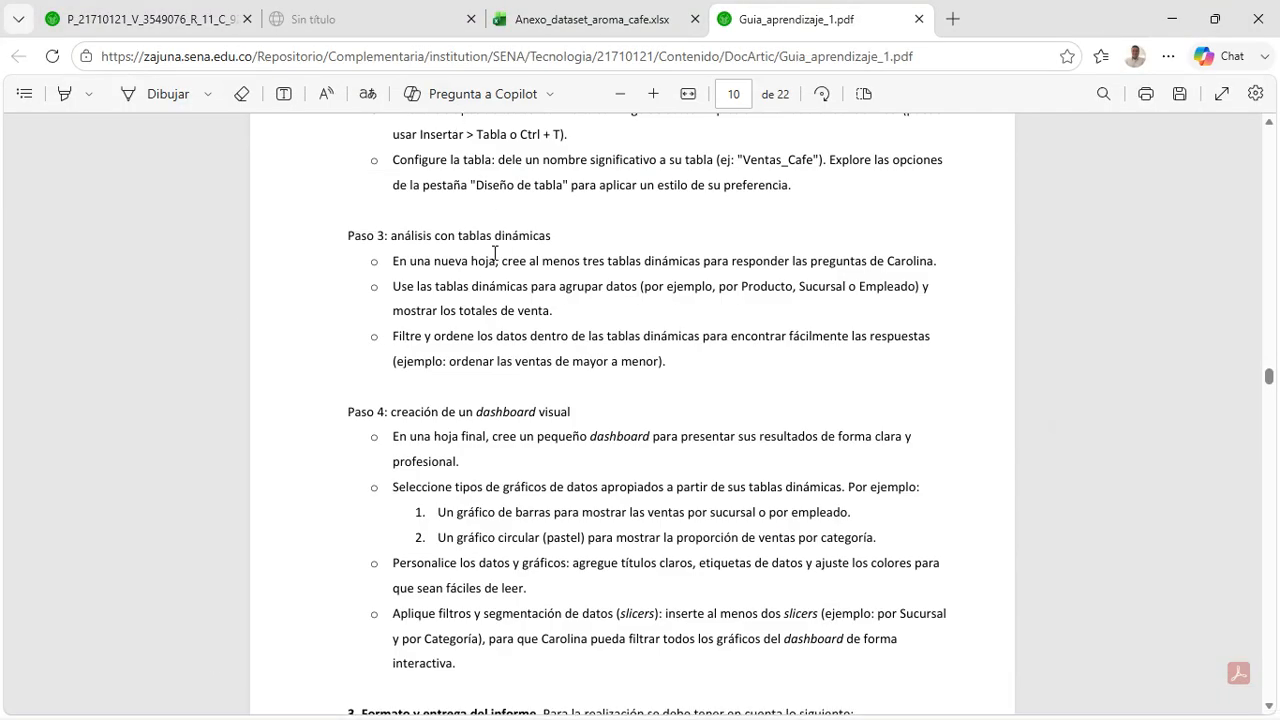
{"action": "scroll", "coordinate": [494, 253], "scroll_direction": "down", "scroll_amount": 2}
{"action": "scroll", "coordinate": [428, 249], "scroll_direction": "up", "scroll_amount": 2}
{"action": "left_click_drag", "start_coordinate": [346, 235], "coordinate": [694, 383]}
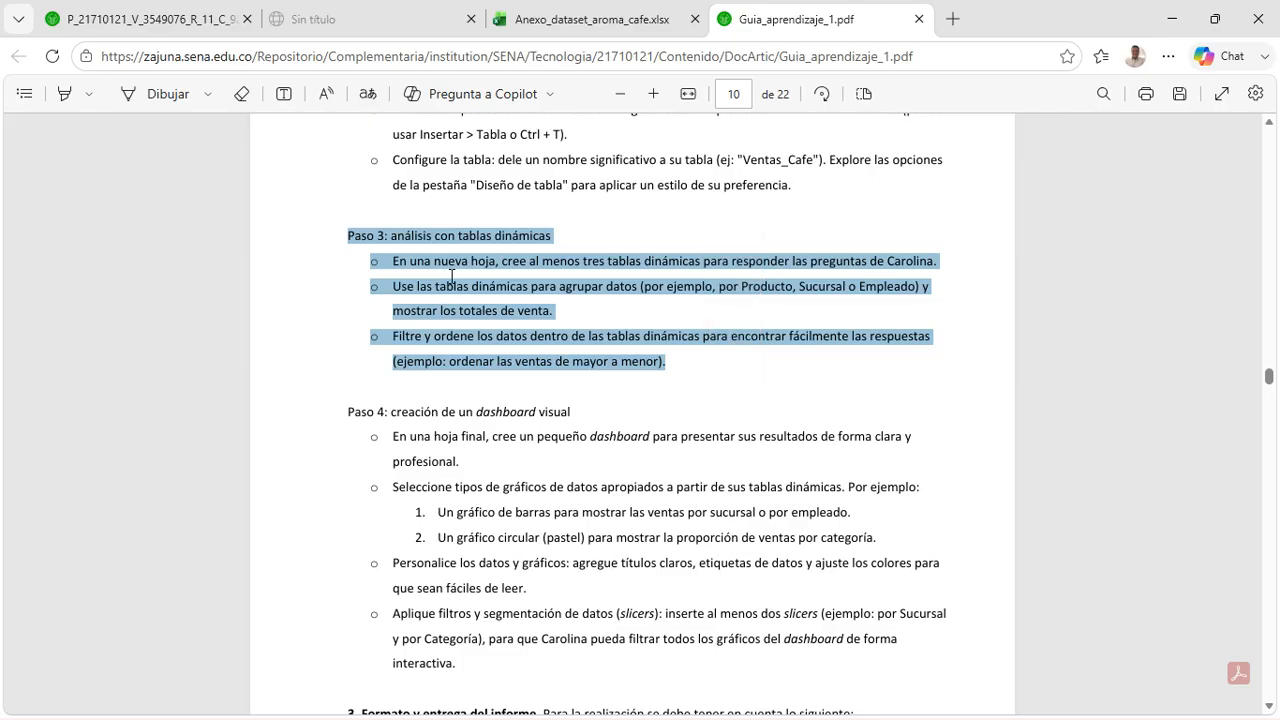
{"action": "scroll", "coordinate": [451, 276], "scroll_direction": "down", "scroll_amount": 3}
{"action": "left_click_drag", "start_coordinate": [336, 223], "coordinate": [689, 480]}
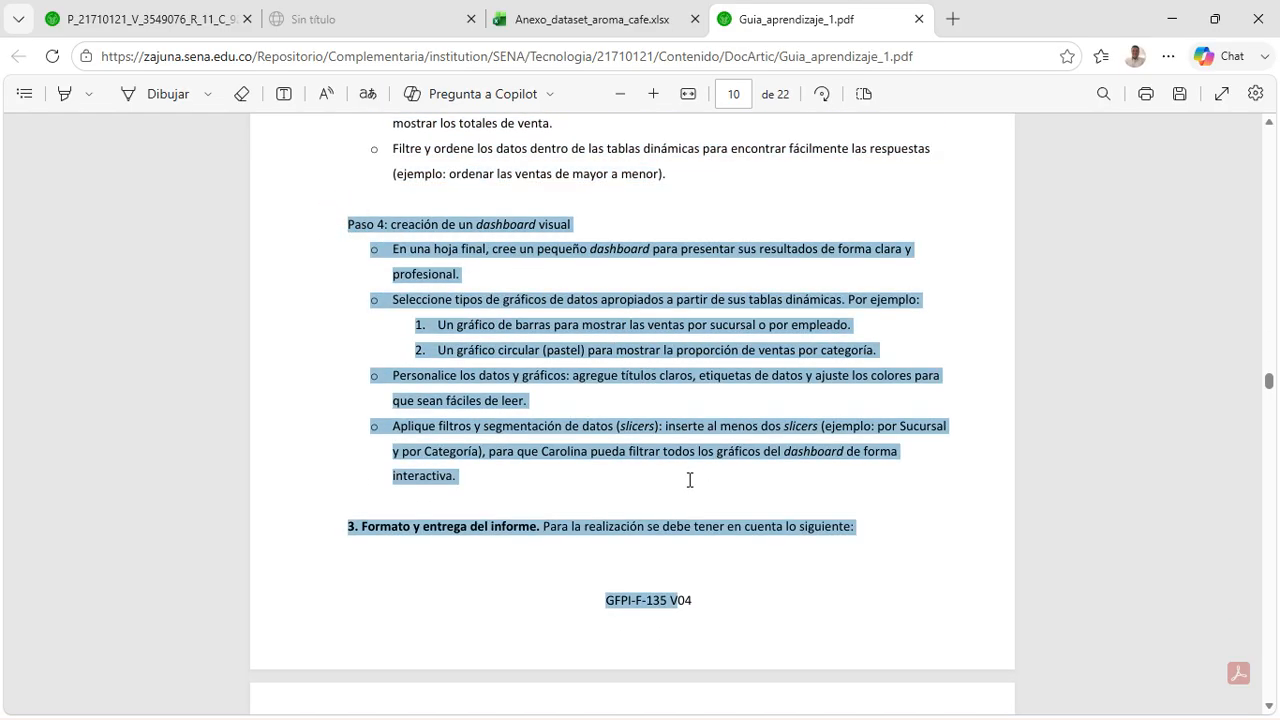
{"action": "left_click", "coordinate": [411, 224]}
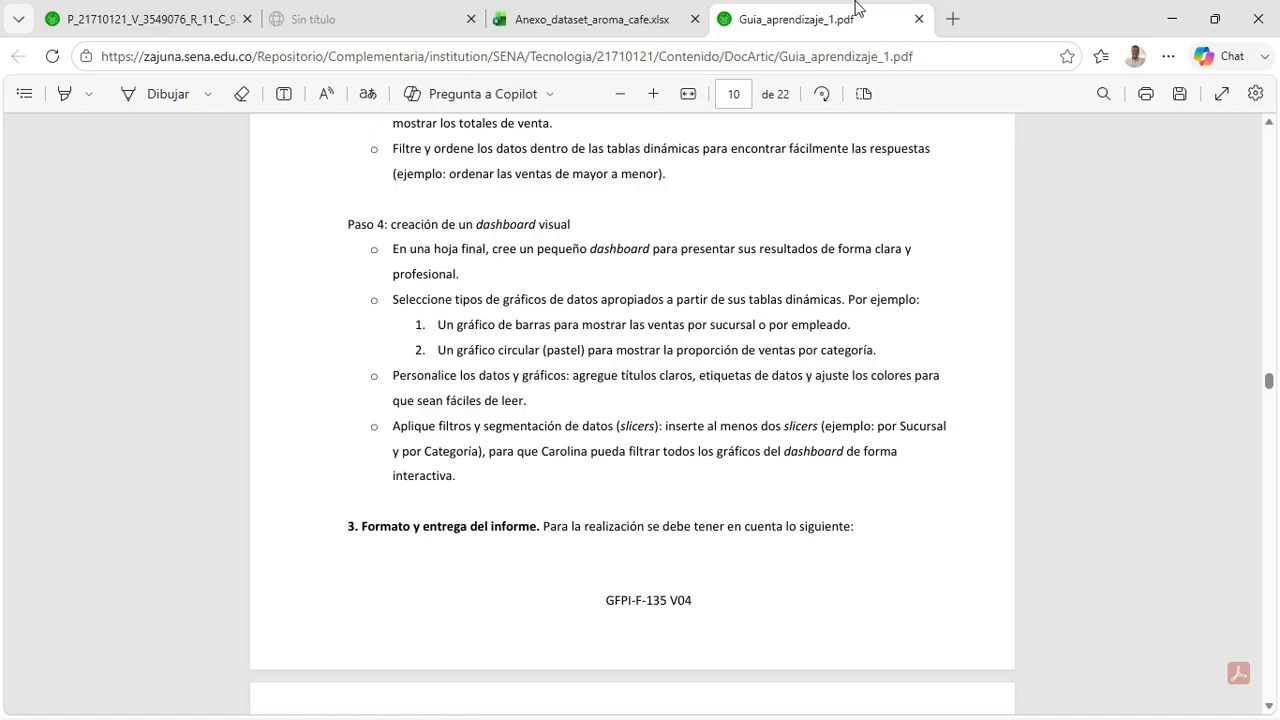
Step: Return to the Excel workbook and review the raw data, Datos_Limpios and the four pivot table sheets
{"action": "key", "text": "super"}
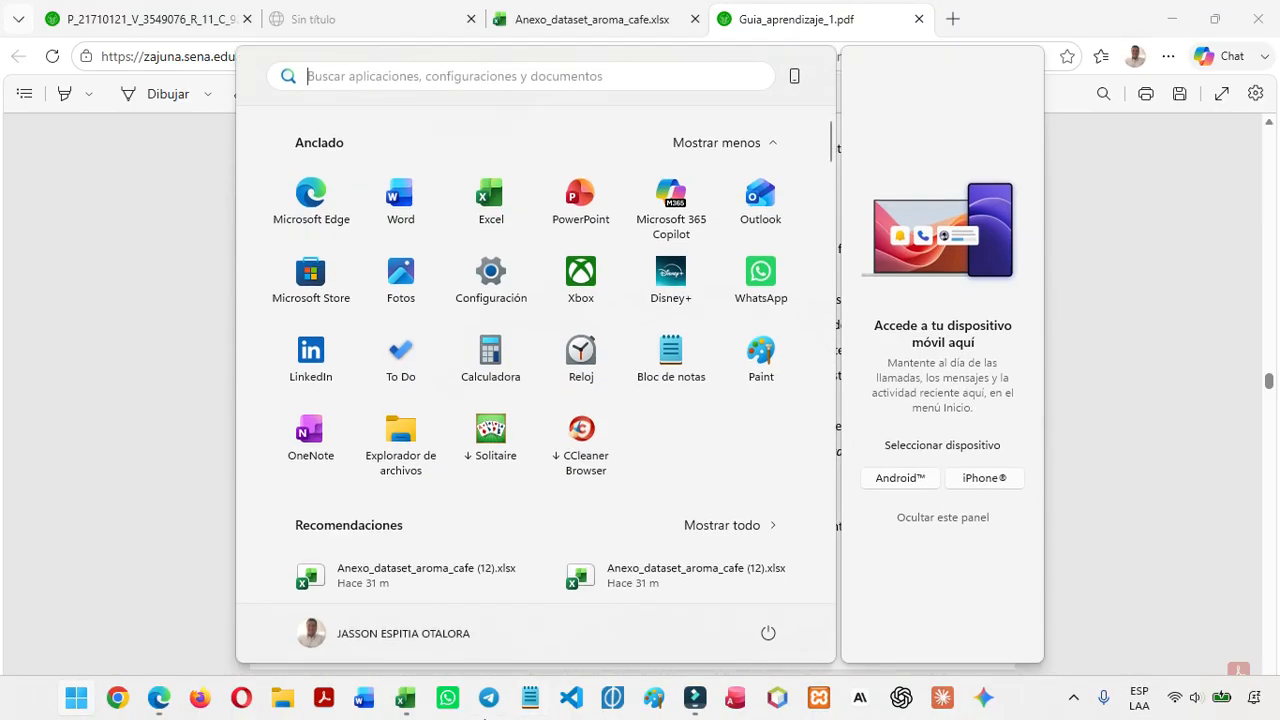
{"action": "left_click", "coordinate": [405, 706]}
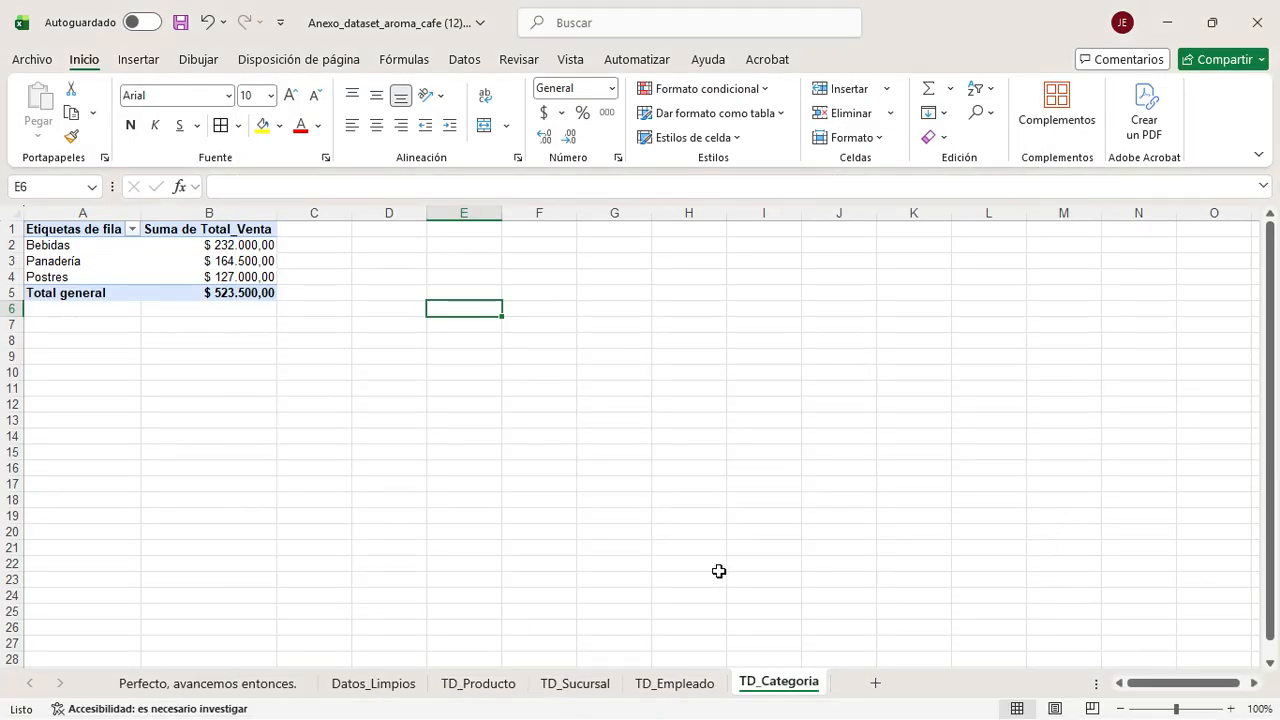
{"action": "left_click", "coordinate": [229, 684]}
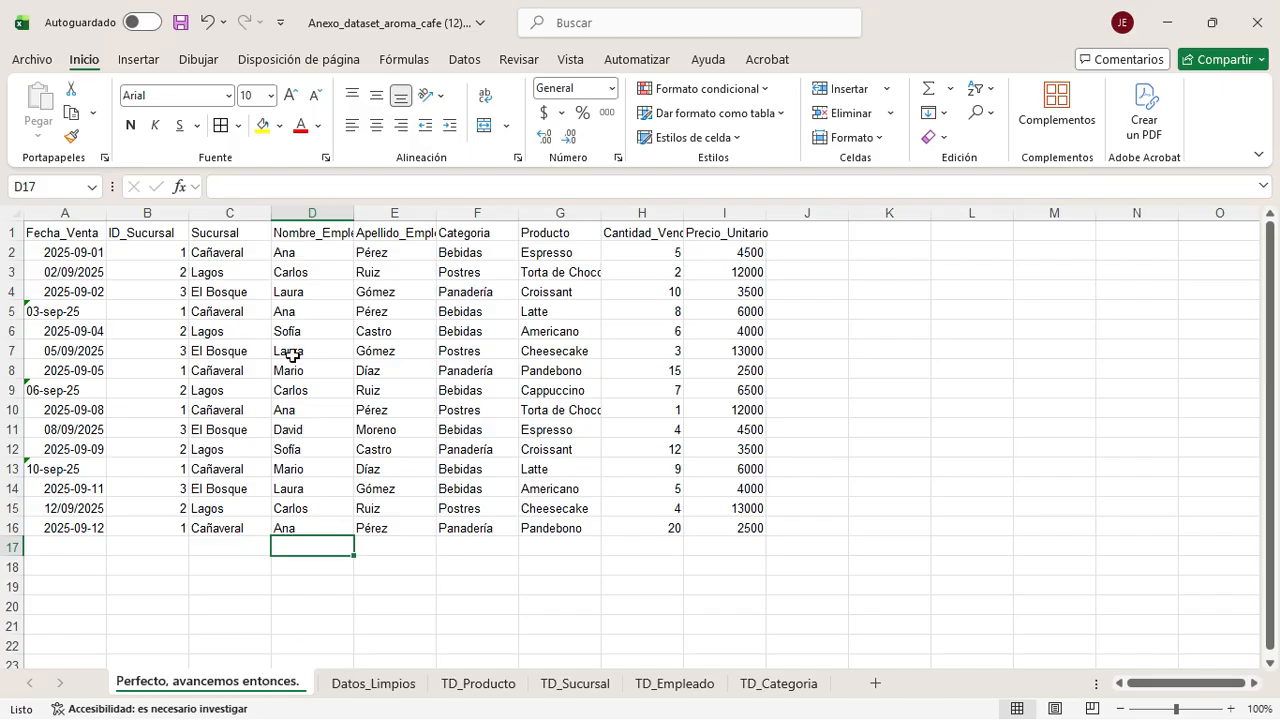
{"action": "left_click", "coordinate": [362, 686]}
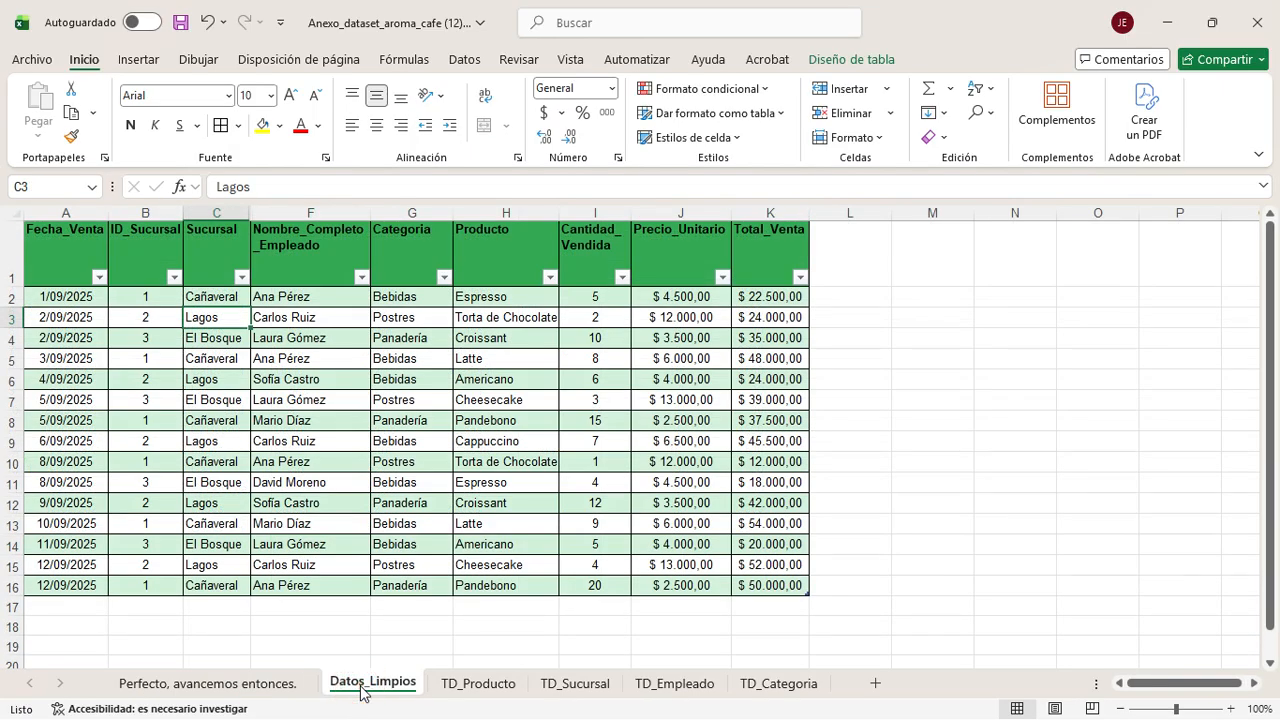
{"action": "left_click", "coordinate": [277, 686]}
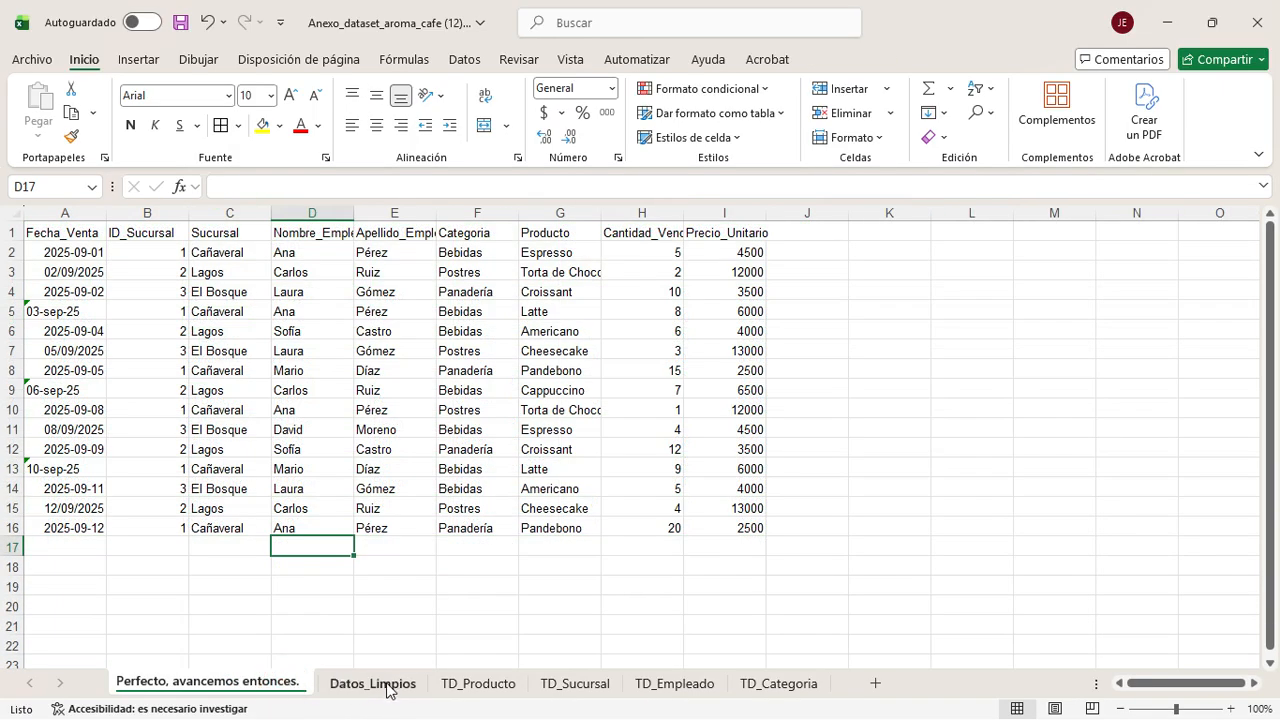
{"action": "left_click", "coordinate": [389, 688]}
{"action": "left_click", "coordinate": [495, 686]}
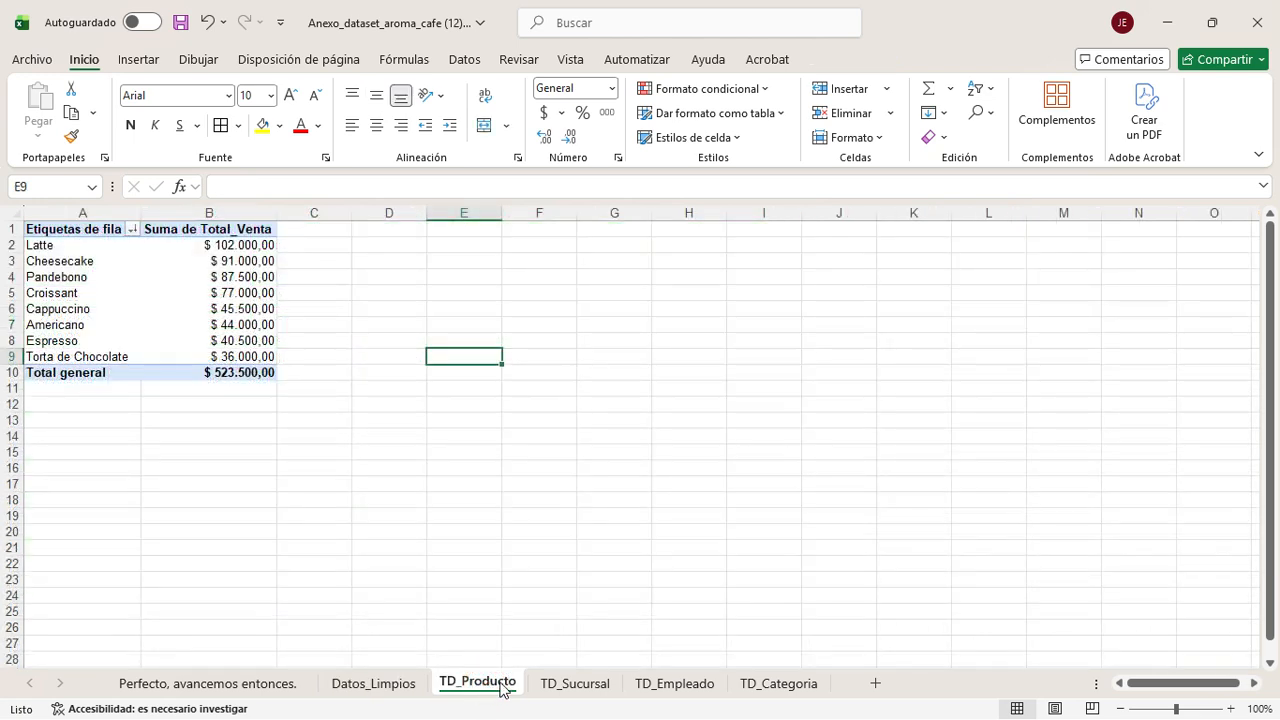
{"action": "left_click", "coordinate": [577, 688]}
{"action": "left_click", "coordinate": [710, 684]}
{"action": "left_click", "coordinate": [790, 684]}
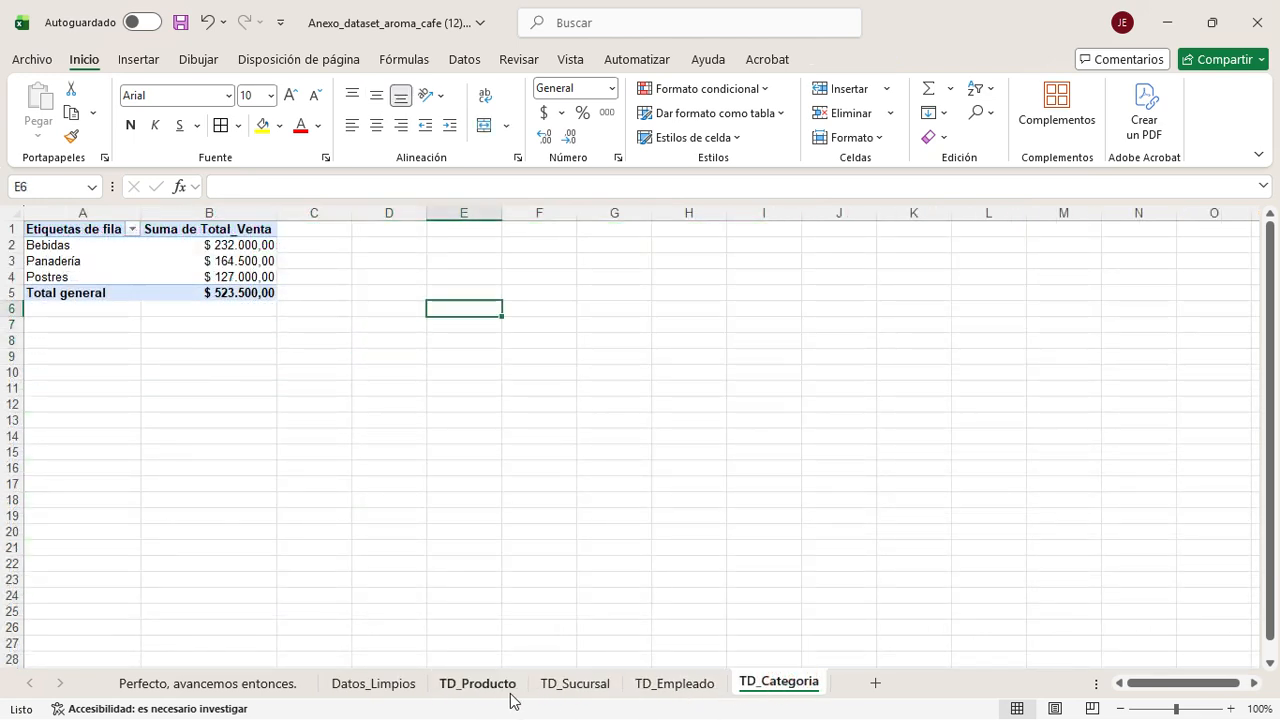
{"action": "left_click", "coordinate": [494, 686]}
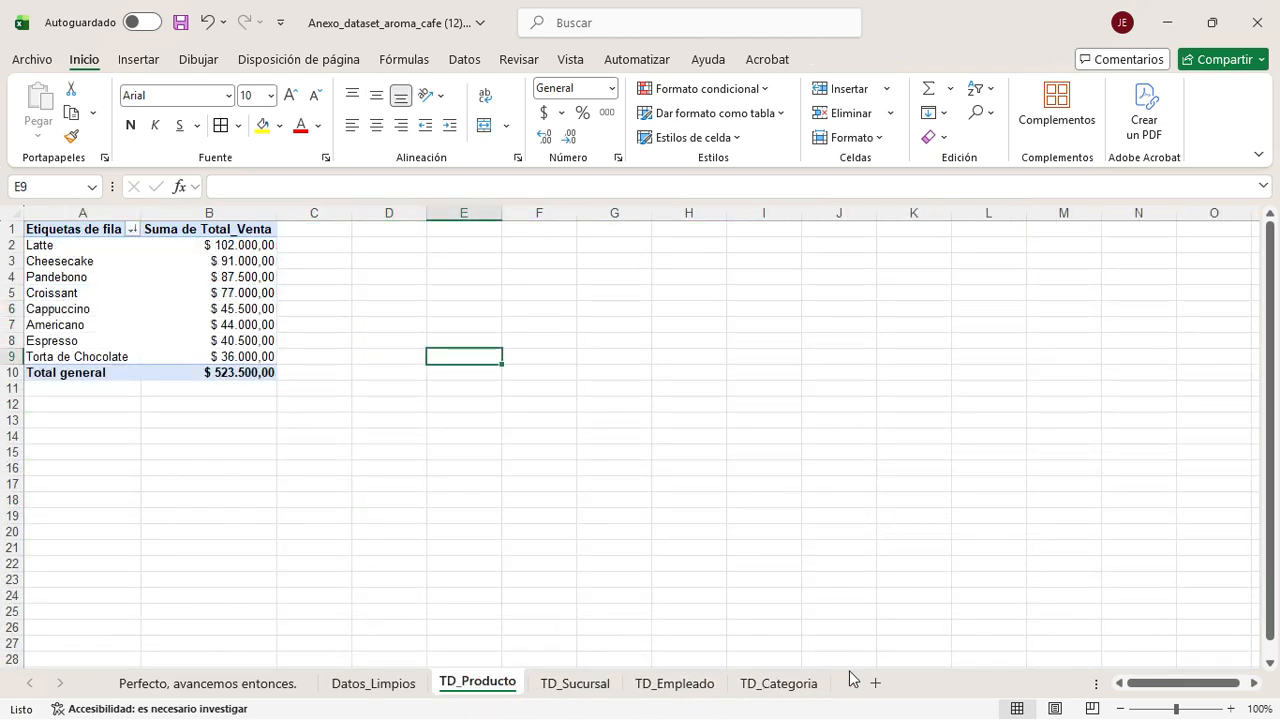
Step: Add a new worksheet, place it after TD_Categoria and name it DashBoard
{"action": "left_click", "coordinate": [875, 686]}
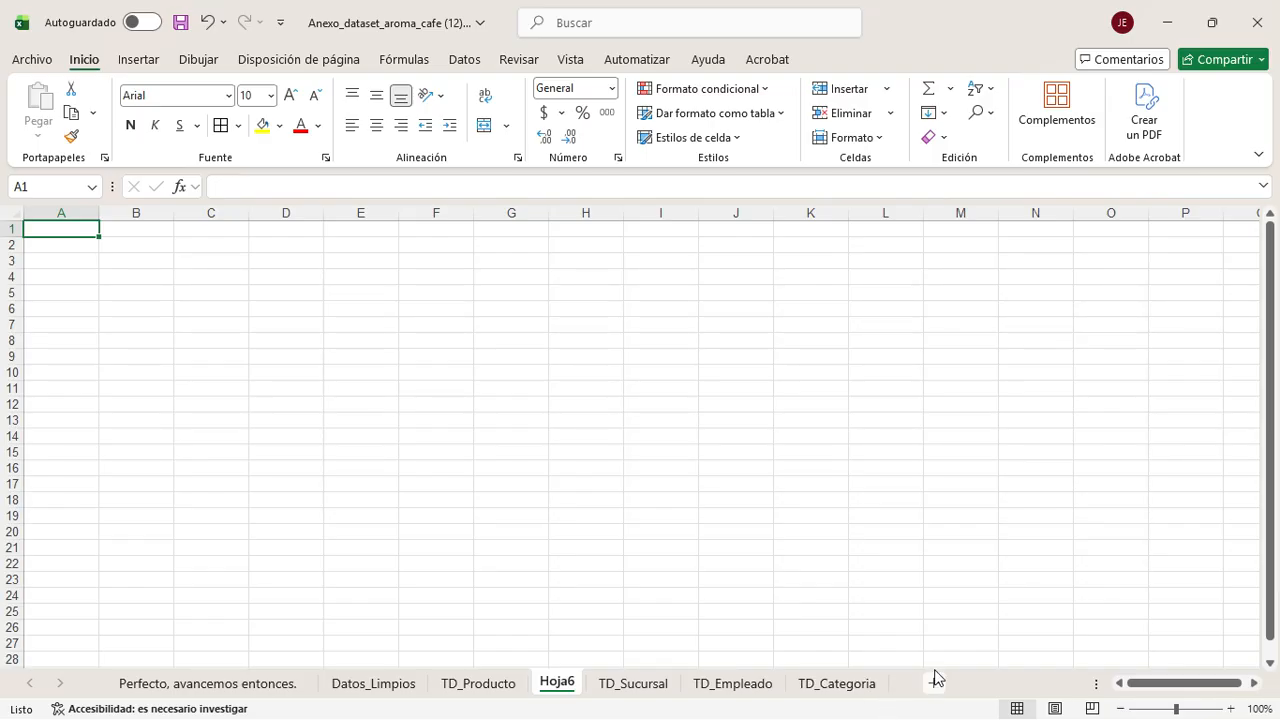
{"action": "left_click_drag", "start_coordinate": [553, 683], "coordinate": [912, 680]}
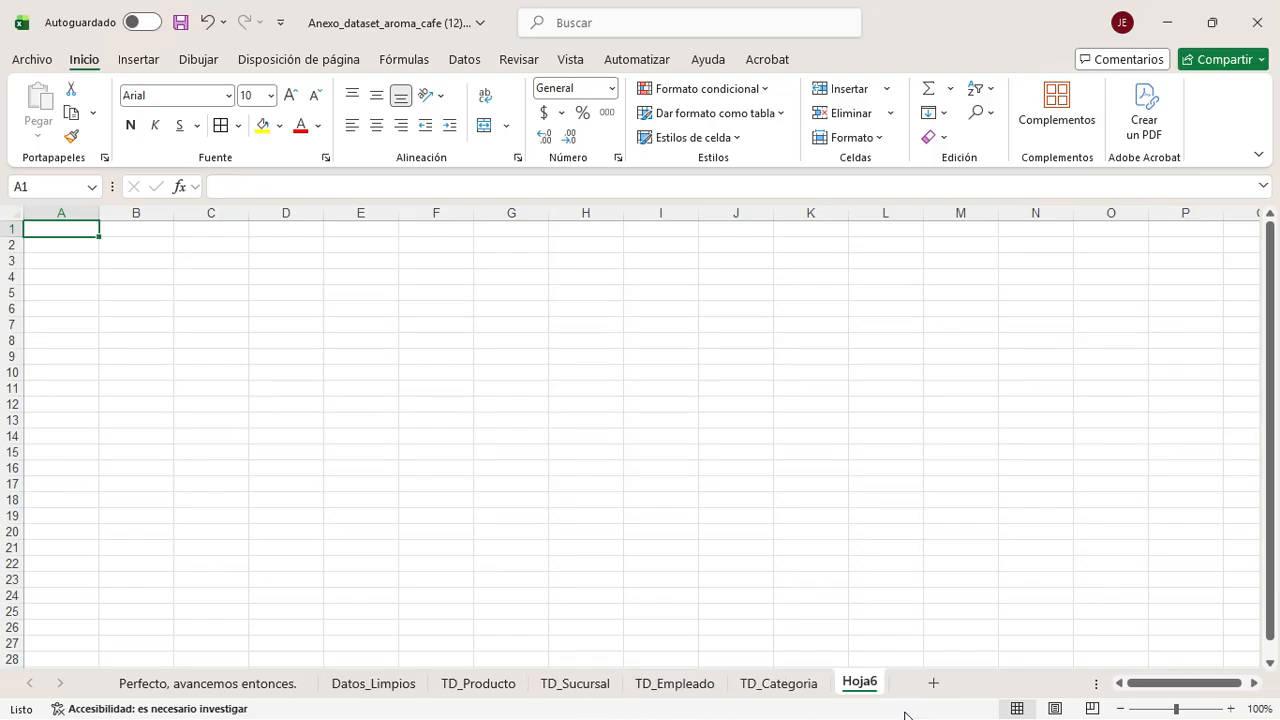
{"action": "right_click", "coordinate": [862, 684]}
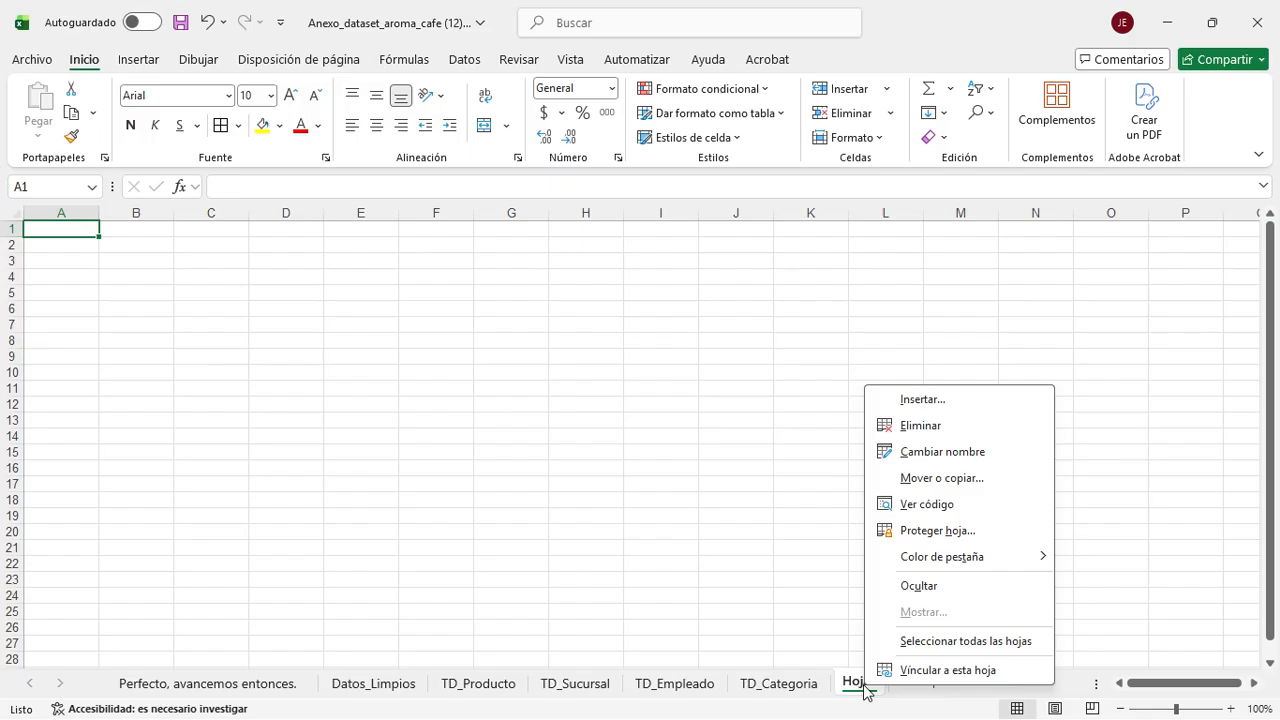
{"action": "left_click", "coordinate": [930, 453]}
{"action": "type", "text": "Dash"}
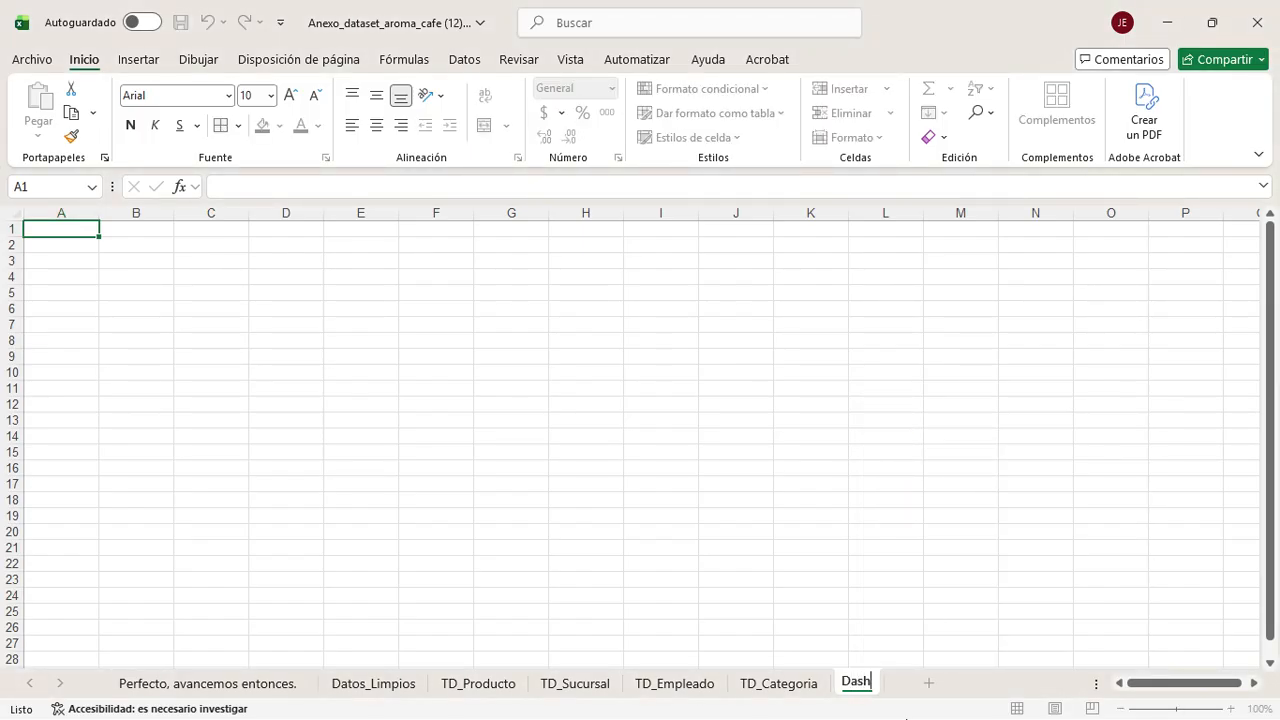
{"action": "type", "text": "Board"}
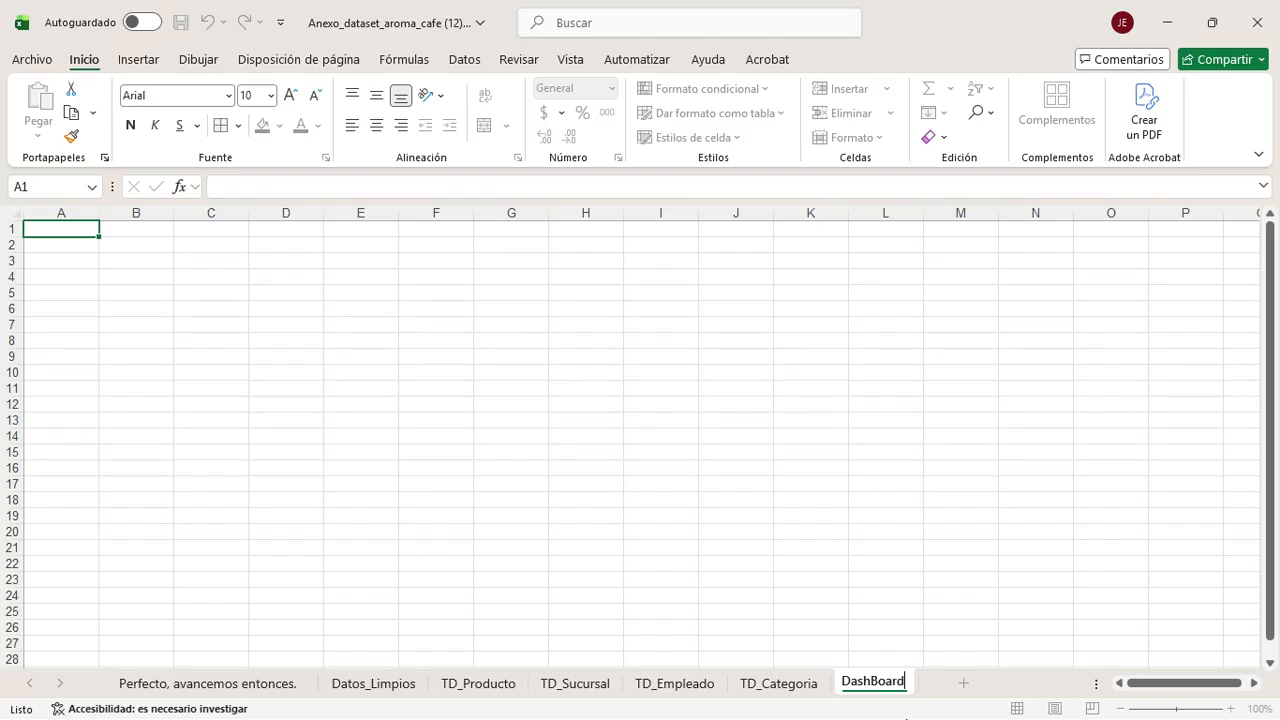
{"action": "left_click", "coordinate": [802, 597]}
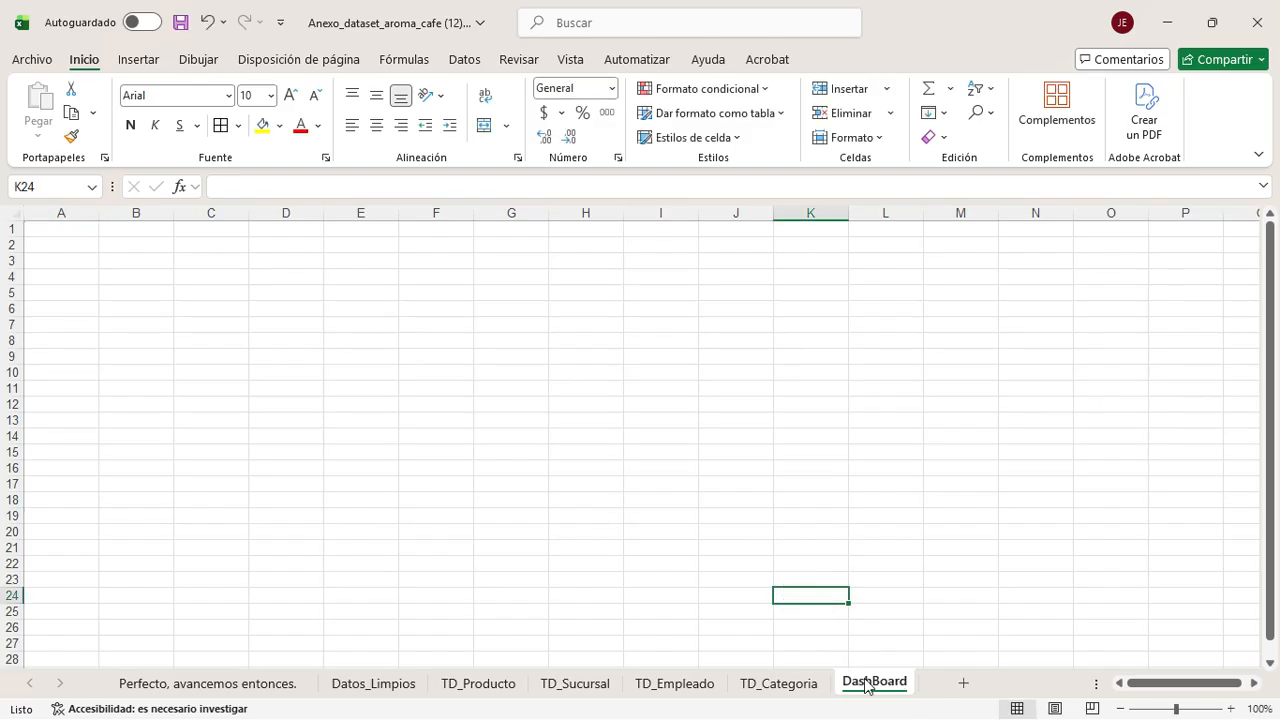
{"action": "left_click", "coordinate": [864, 690]}
Step: Start inserting a pivot chart based on the whole product pivot table, A1:B10 on TD_Producto
{"action": "left_click", "coordinate": [485, 688]}
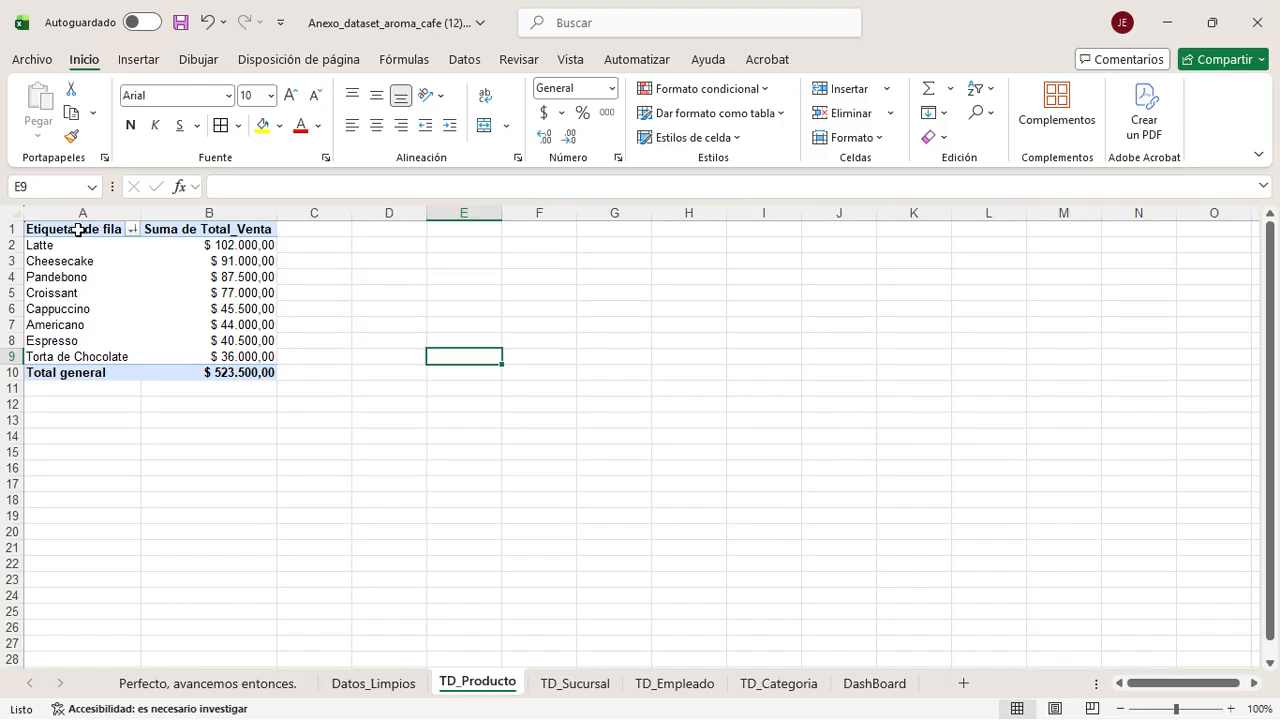
{"action": "left_click_drag", "start_coordinate": [79, 230], "coordinate": [245, 376]}
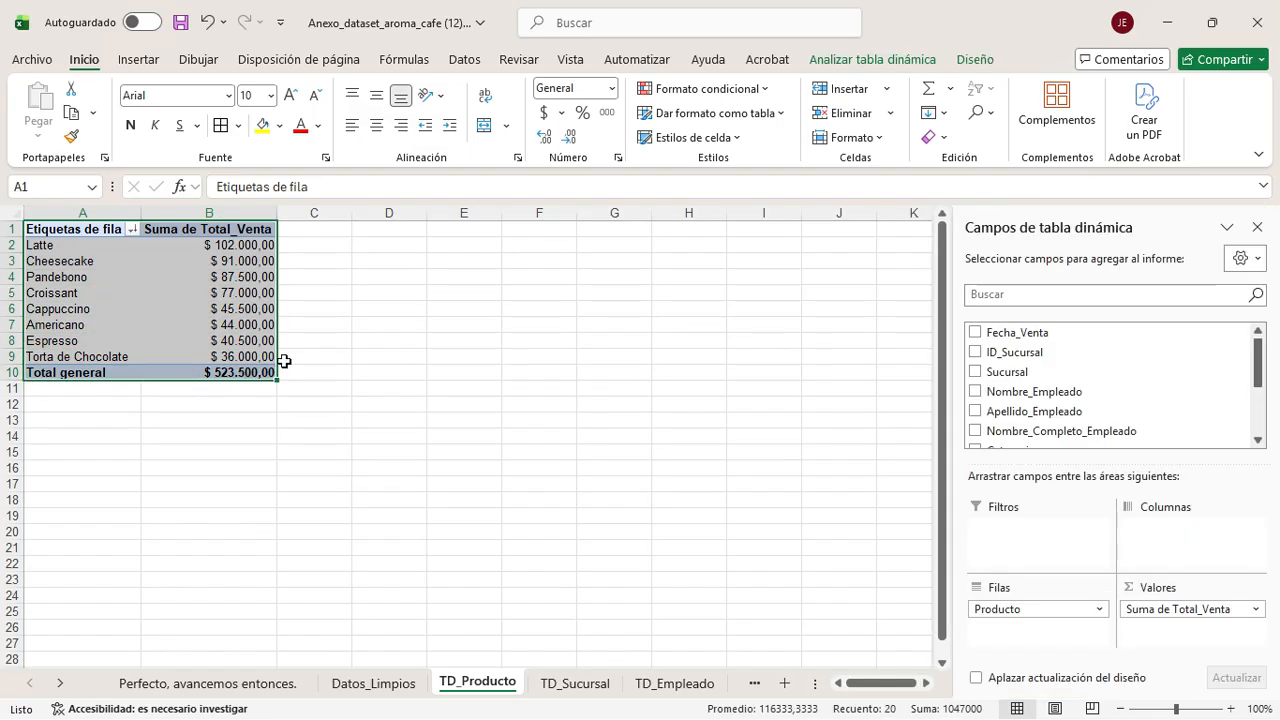
{"action": "left_click", "coordinate": [139, 60]}
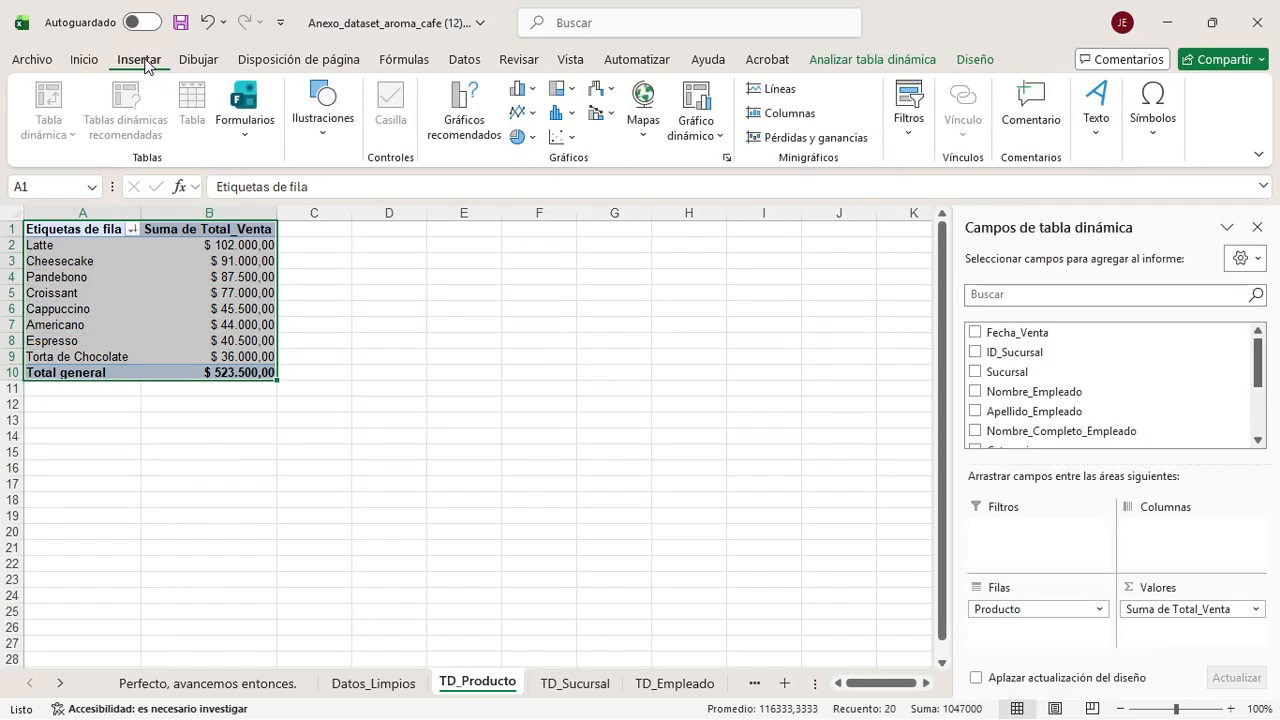
{"action": "left_click", "coordinate": [1257, 227]}
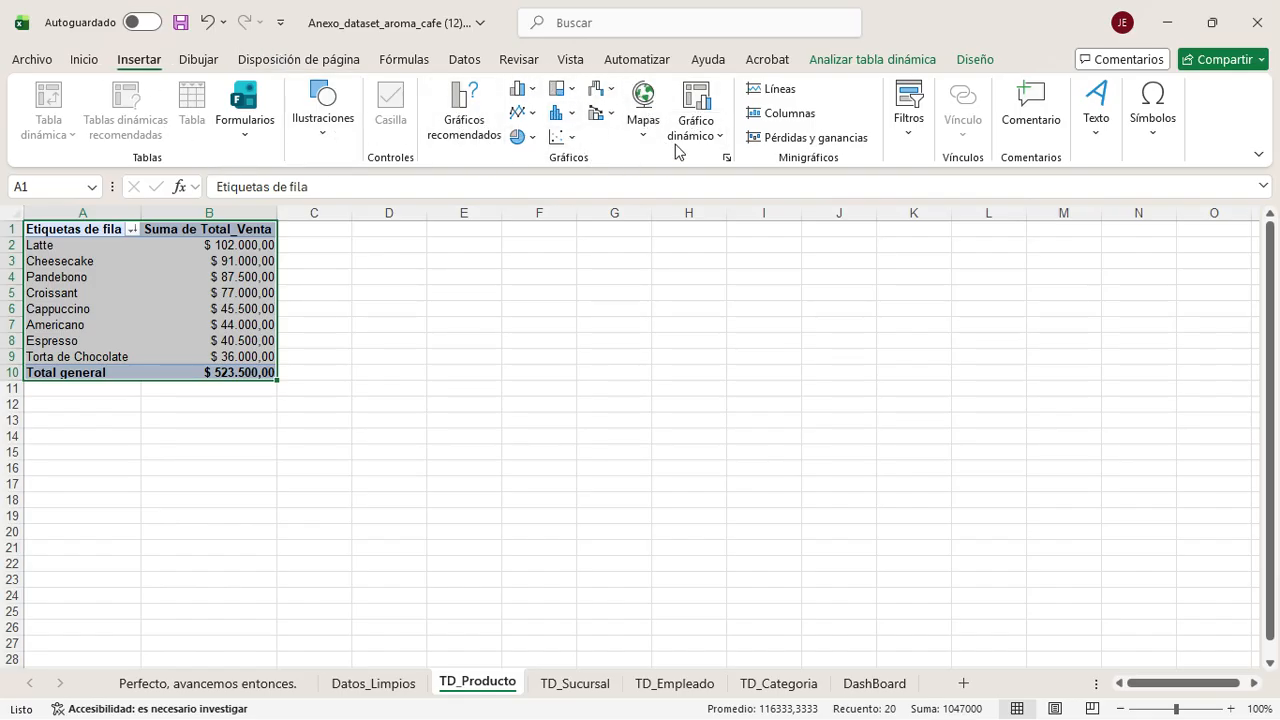
{"action": "left_click", "coordinate": [533, 95]}
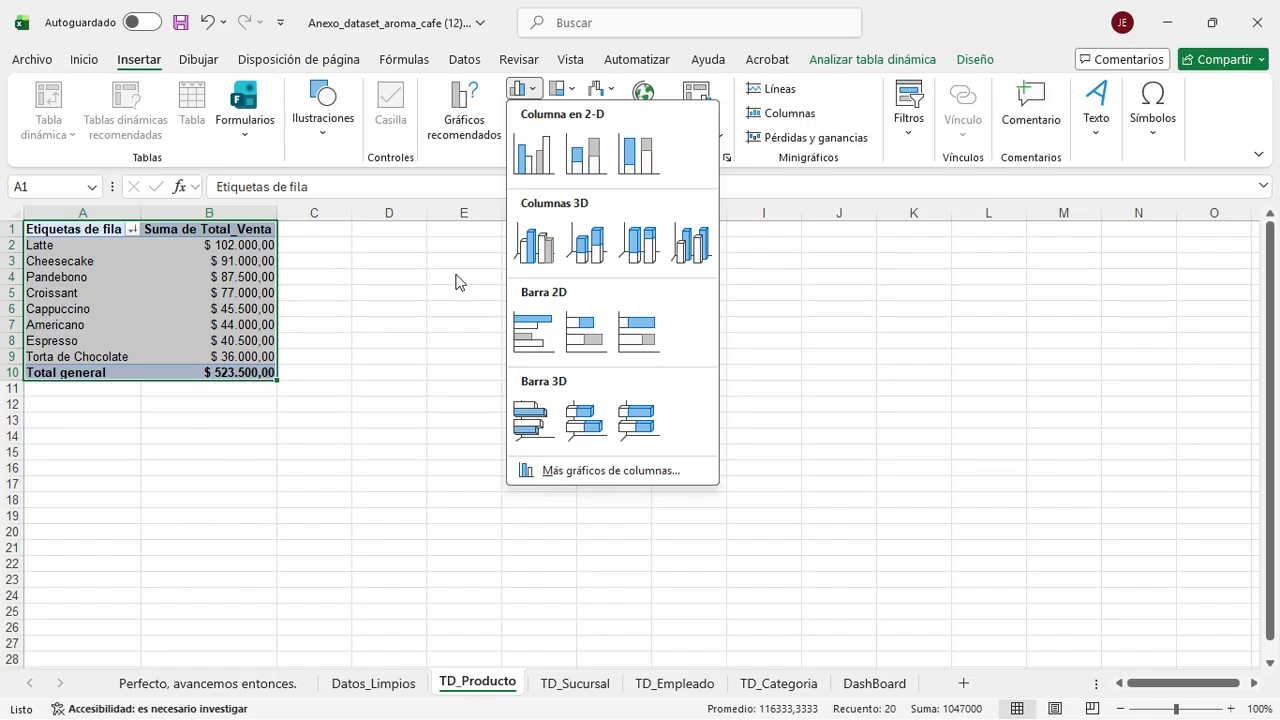
{"action": "left_click", "coordinate": [790, 272]}
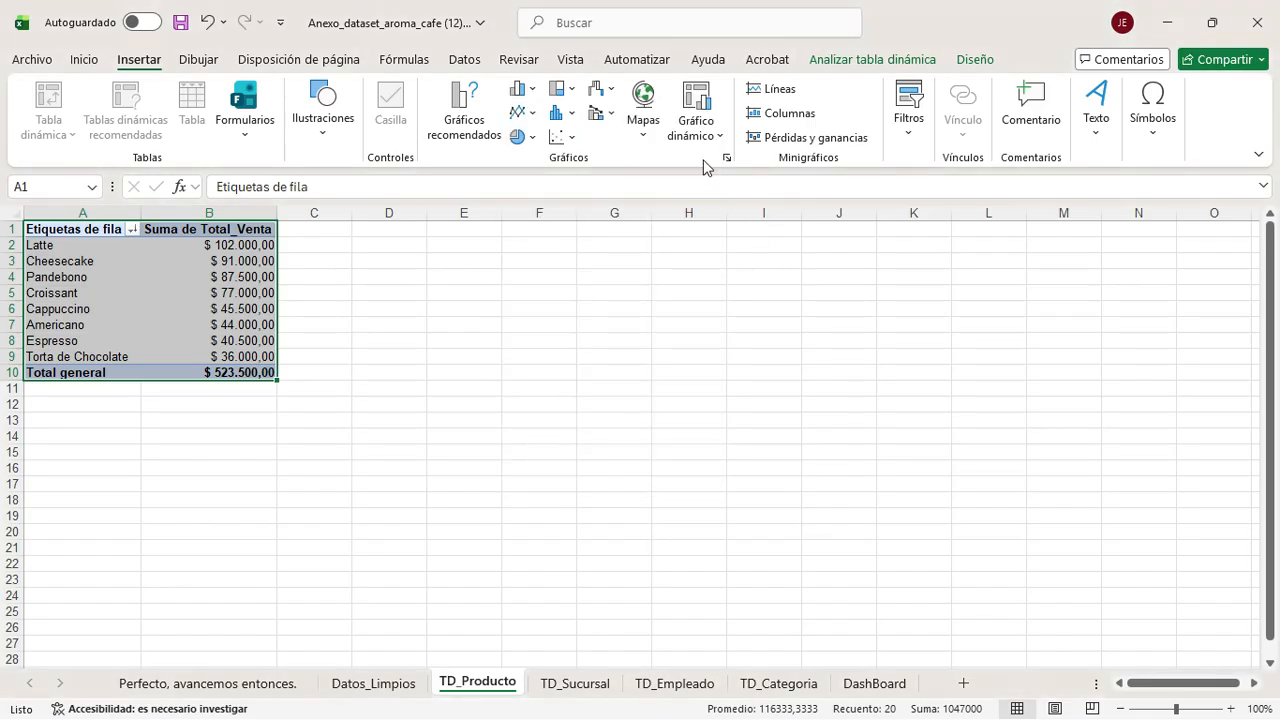
{"action": "left_click", "coordinate": [706, 107]}
{"action": "left_click_drag", "start_coordinate": [678, 92], "coordinate": [786, 89]}
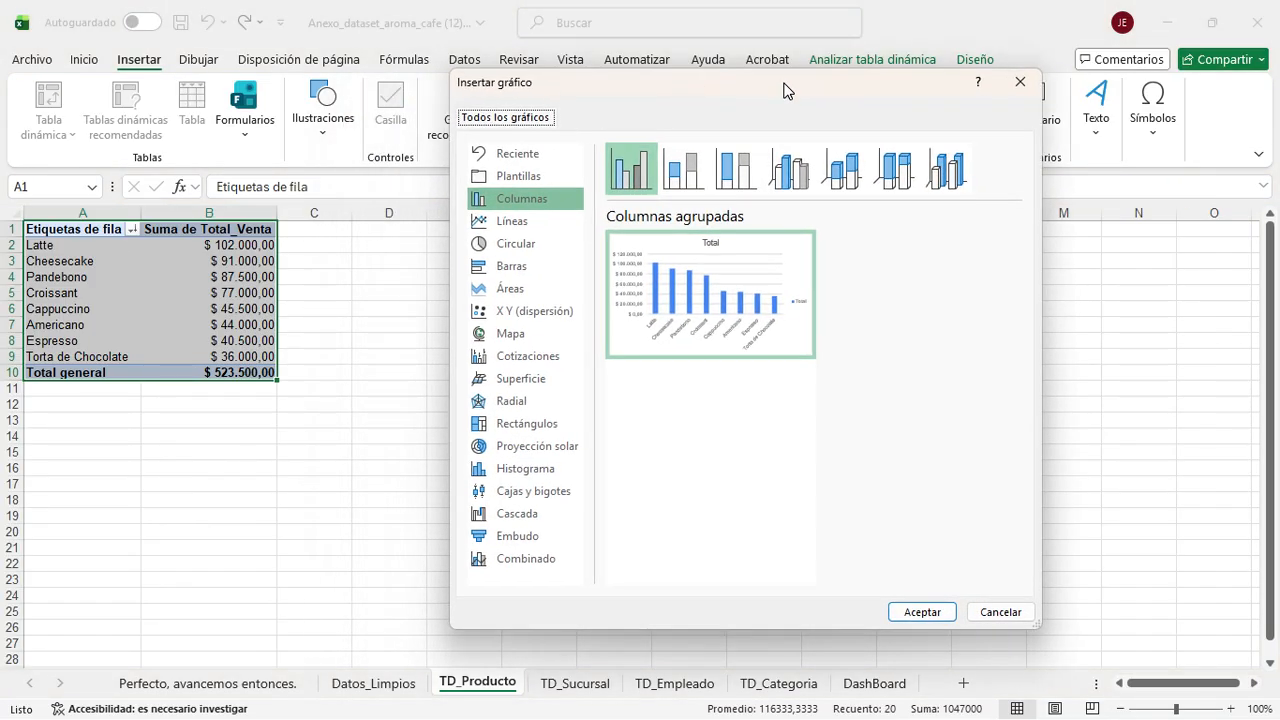
Step: Compare the previews of the line, pie and various 2D and 3D column chart types for the product sales
{"action": "left_click", "coordinate": [520, 221]}
{"action": "left_click", "coordinate": [519, 252]}
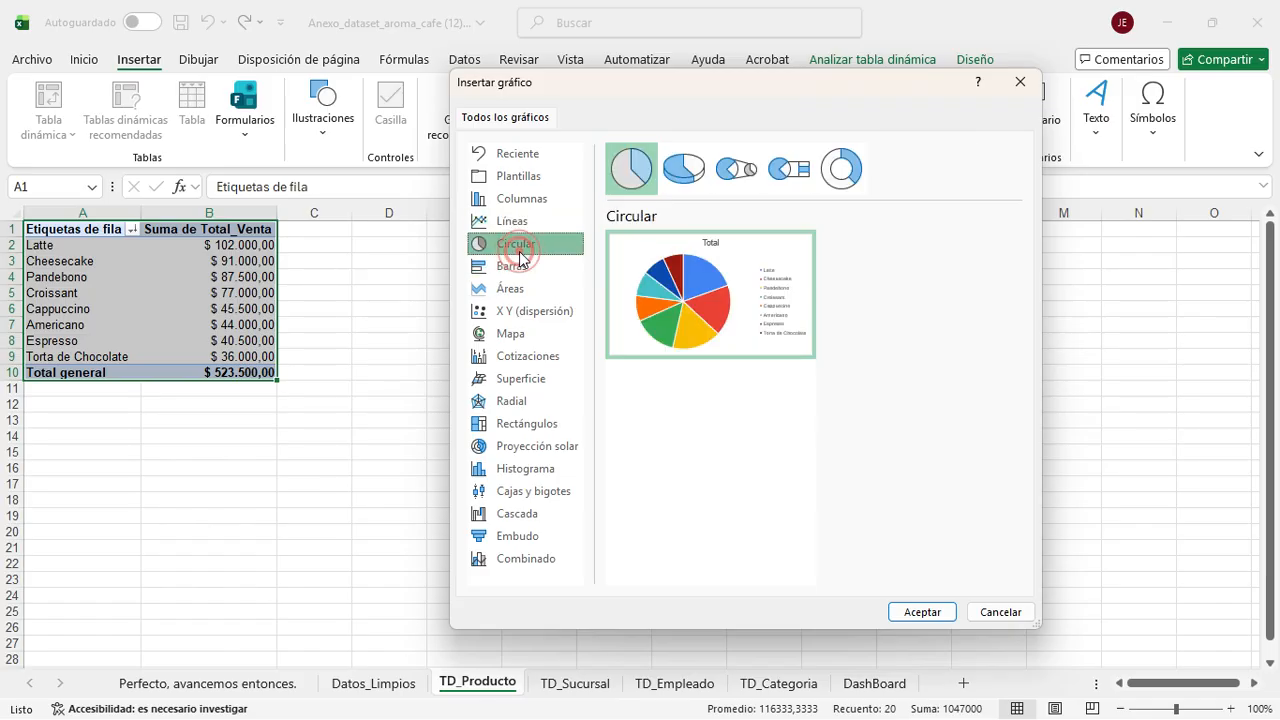
{"action": "left_click", "coordinate": [520, 199]}
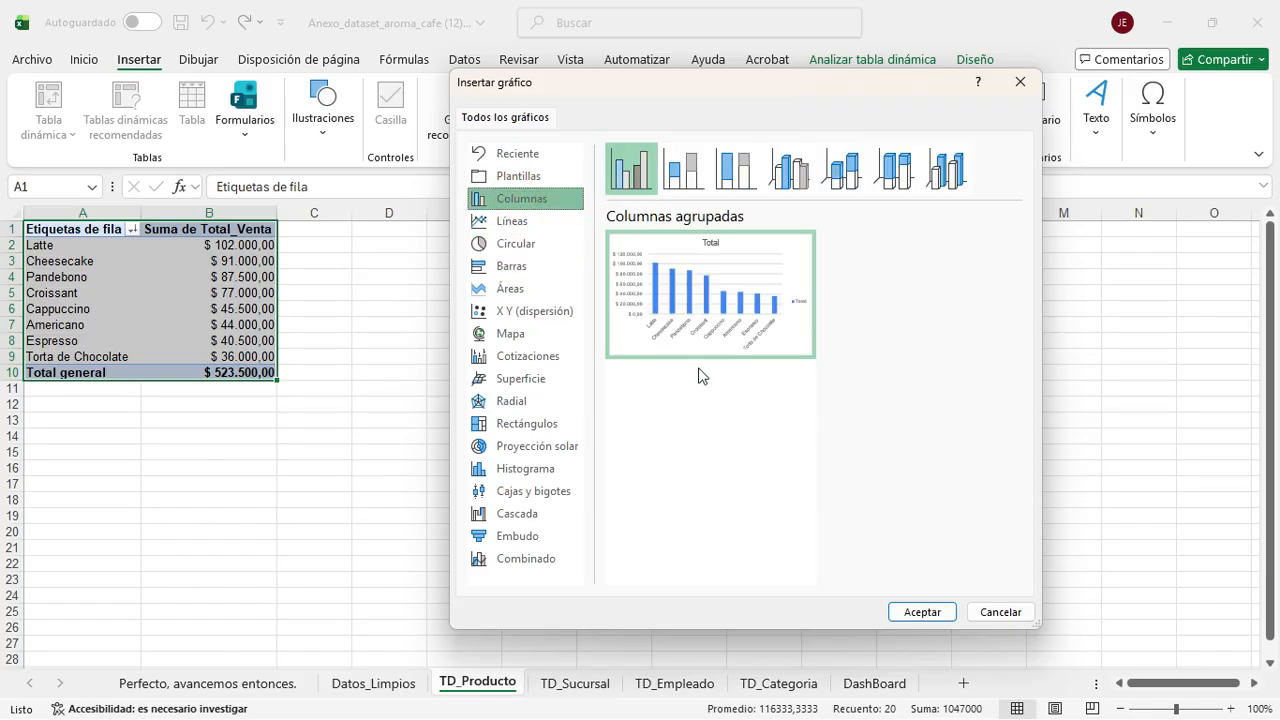
{"action": "mouse_move", "coordinate": [713, 308]}
{"action": "left_click", "coordinate": [680, 172]}
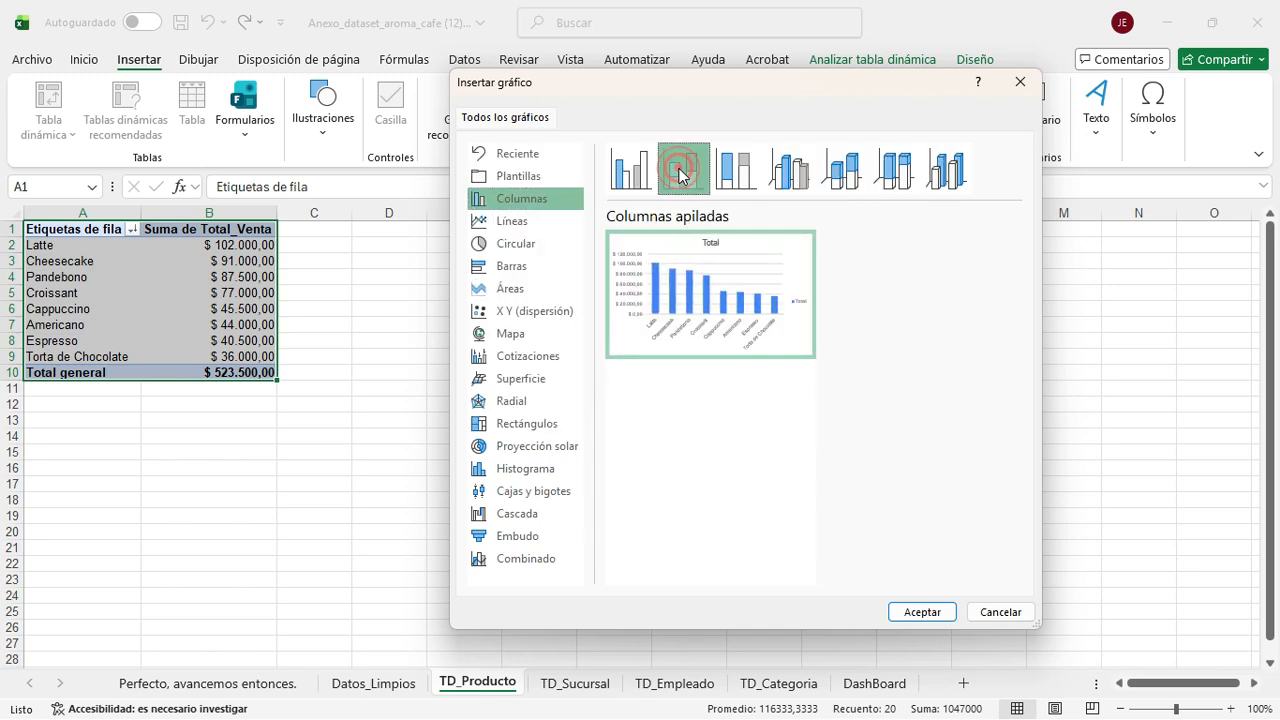
{"action": "left_click", "coordinate": [734, 172]}
{"action": "left_click", "coordinate": [782, 172]}
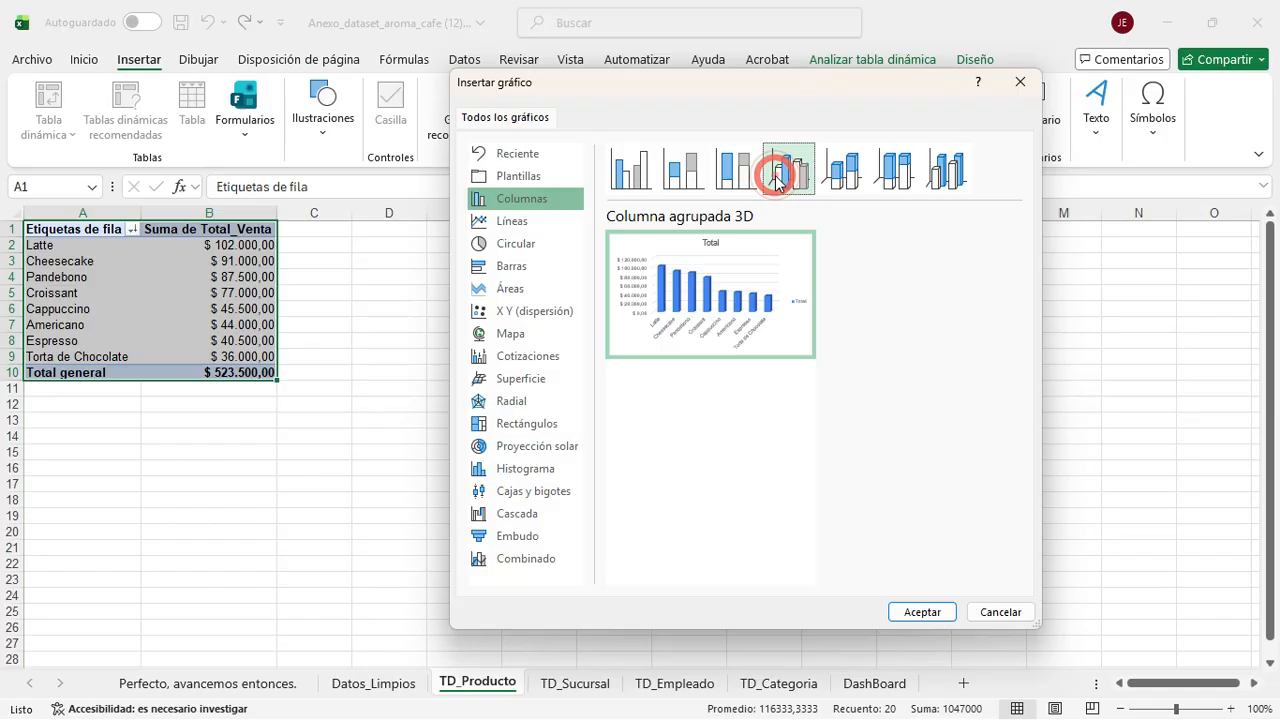
{"action": "left_click", "coordinate": [832, 174]}
{"action": "left_click", "coordinate": [888, 172]}
{"action": "left_click", "coordinate": [943, 174]}
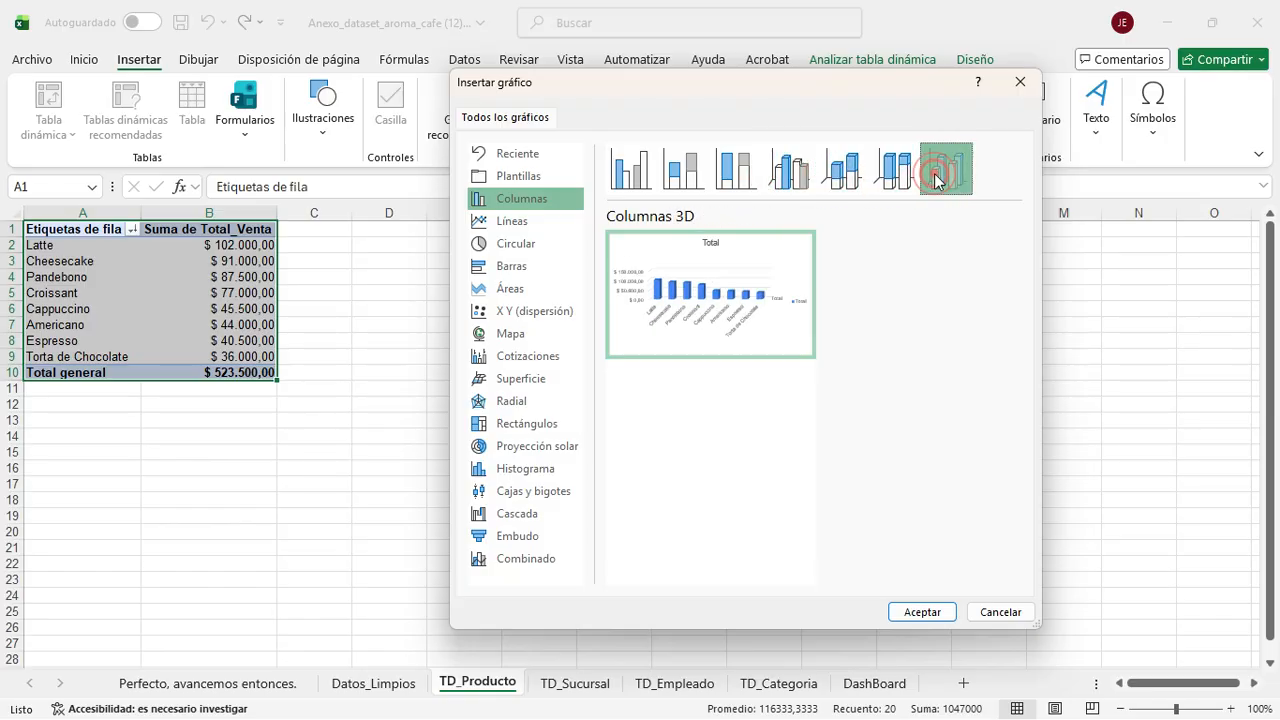
Step: Insert a Columnas agrupadas pivot chart of product sales, then move it beside the pivot table from about D2 and widen it slightly
{"action": "left_click", "coordinate": [623, 172]}
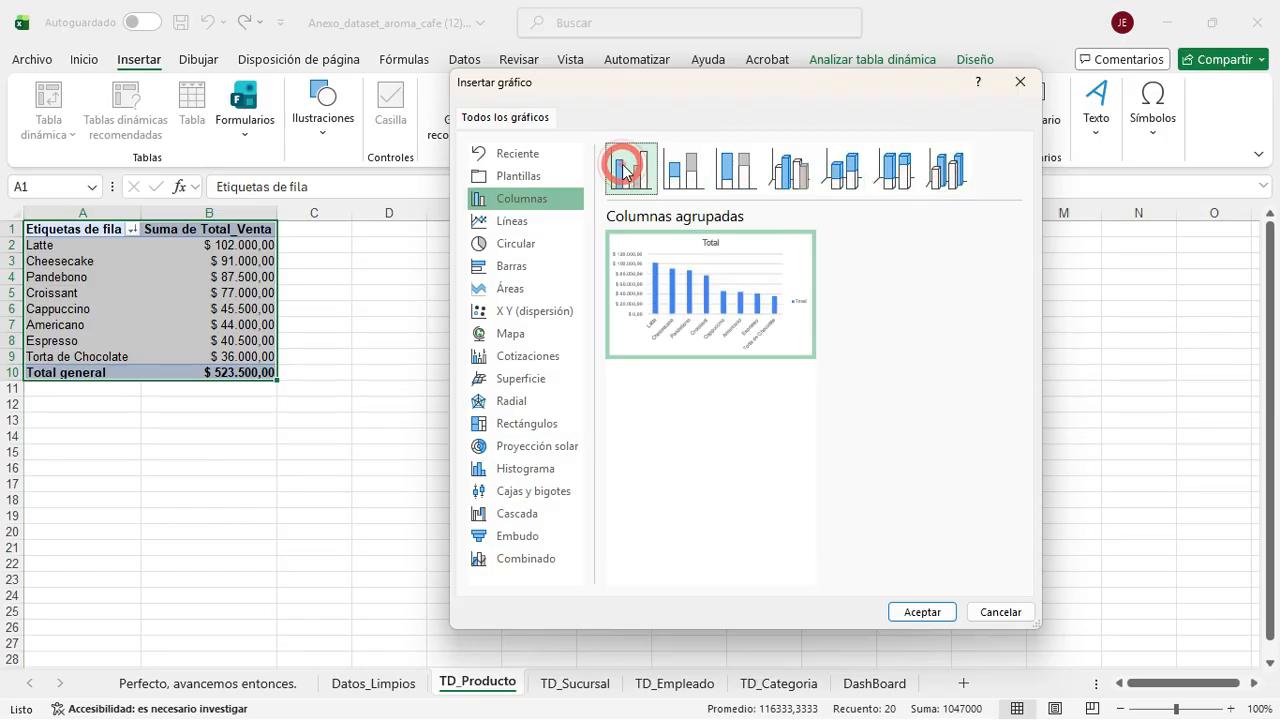
{"action": "left_click", "coordinate": [920, 612]}
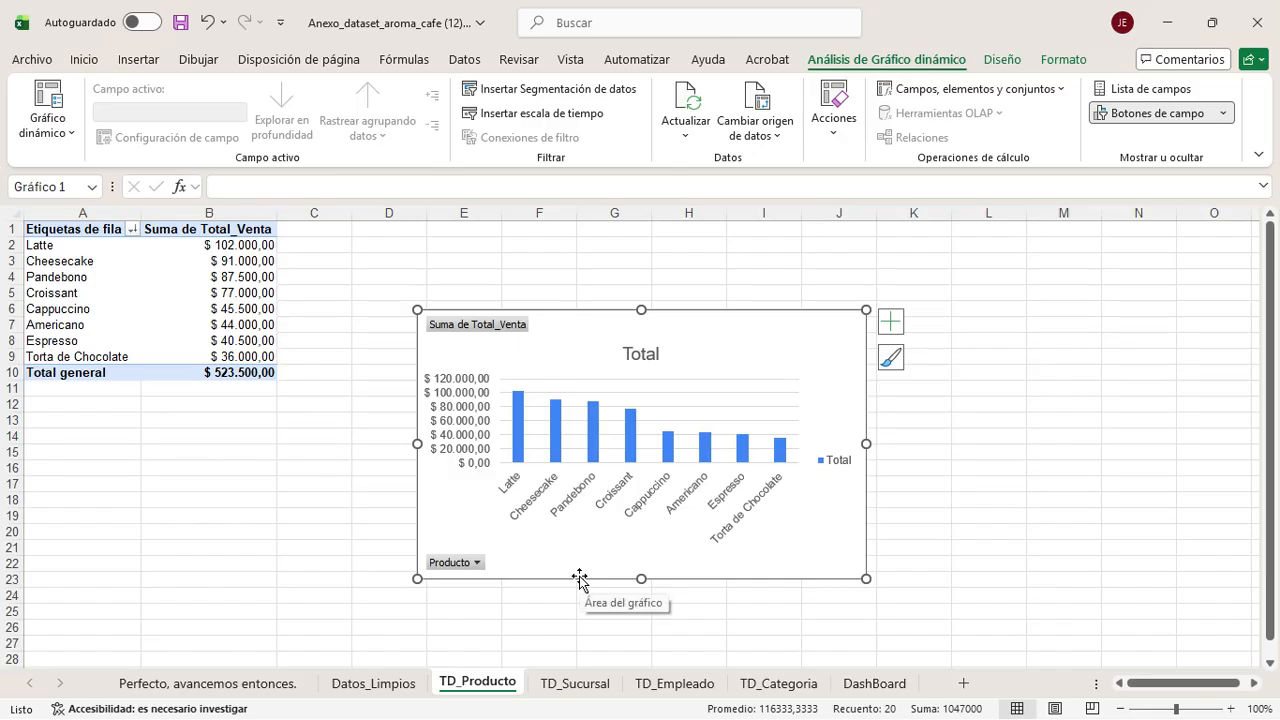
{"action": "left_click", "coordinate": [871, 443]}
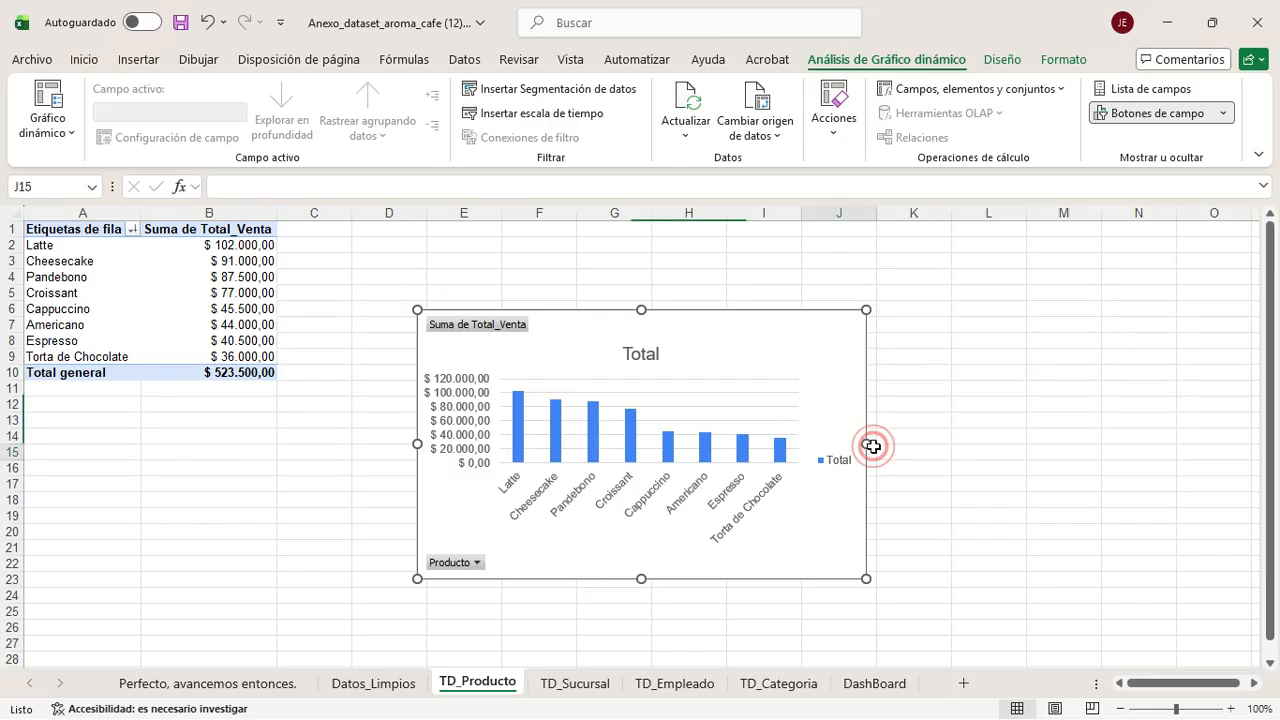
{"action": "left_click", "coordinate": [709, 320]}
{"action": "left_click_drag", "start_coordinate": [709, 320], "coordinate": [609, 260]}
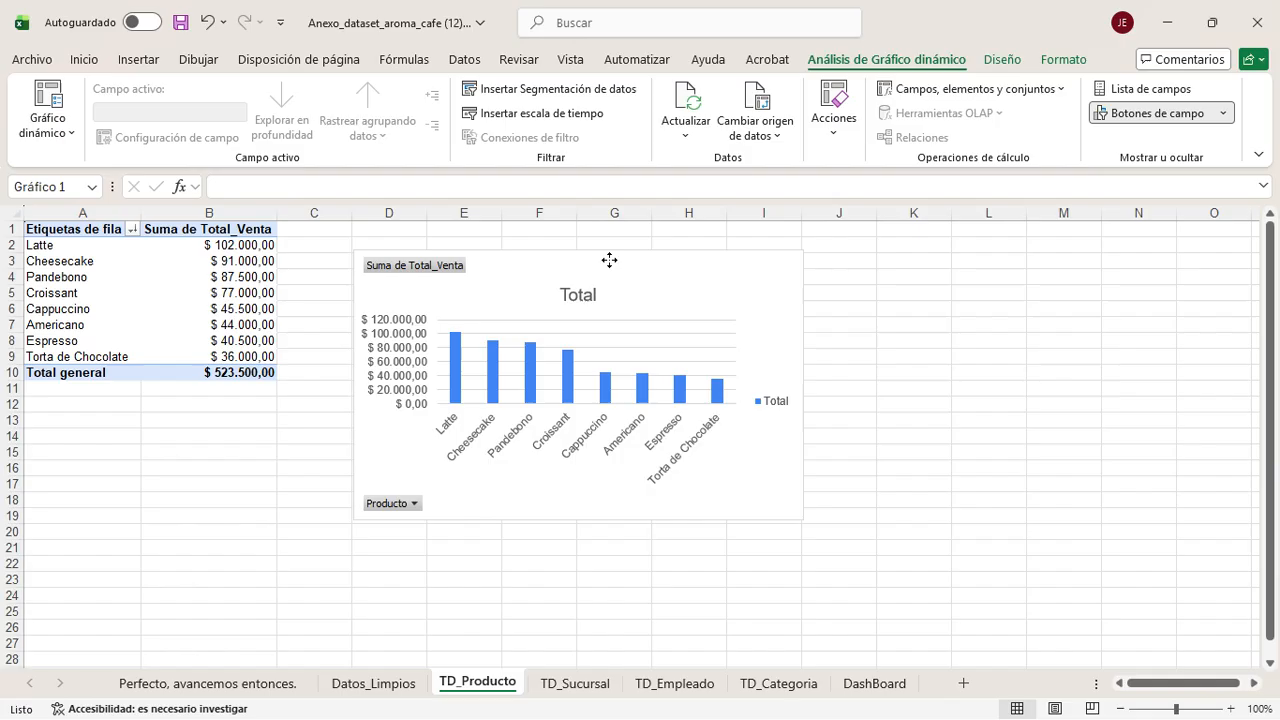
{"action": "left_click", "coordinate": [808, 386]}
{"action": "left_click", "coordinate": [808, 386]}
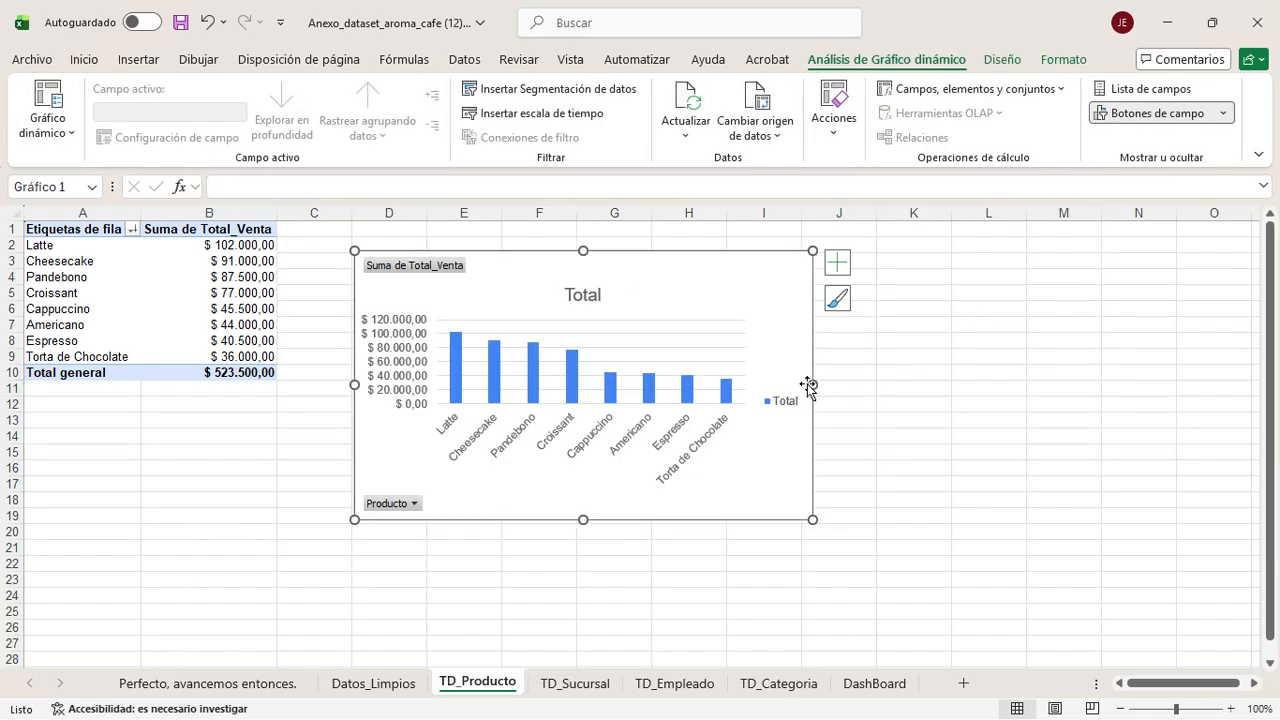
Step: Widen the product sales chart to about column K and hide its axis and value field buttons
{"action": "left_click_drag", "start_coordinate": [809, 383], "coordinate": [903, 383]}
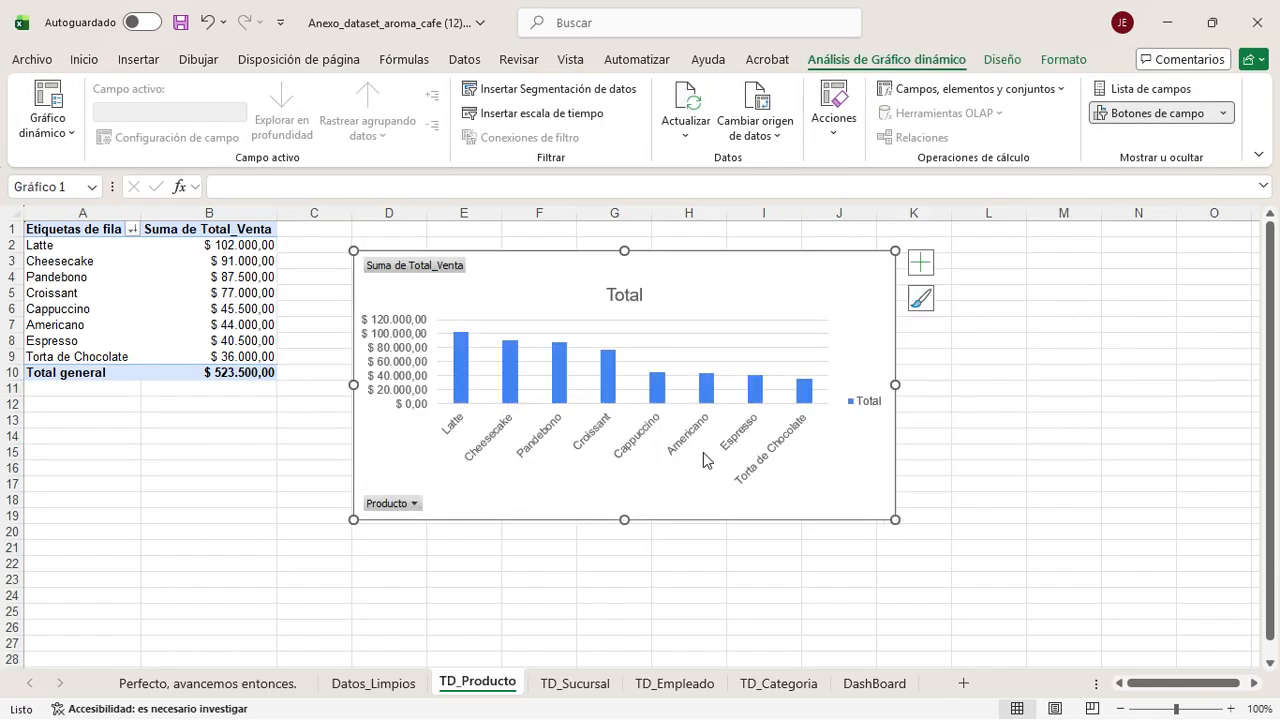
{"action": "left_click", "coordinate": [392, 503]}
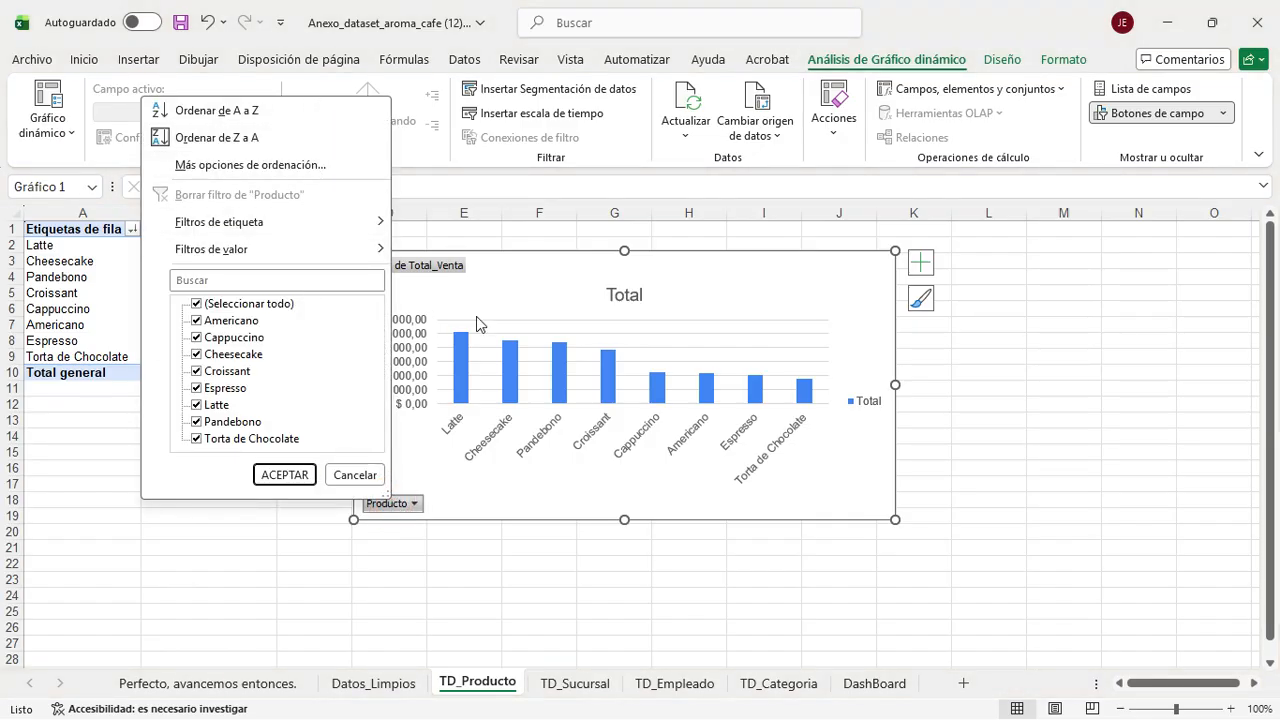
{"action": "left_click", "coordinate": [533, 484]}
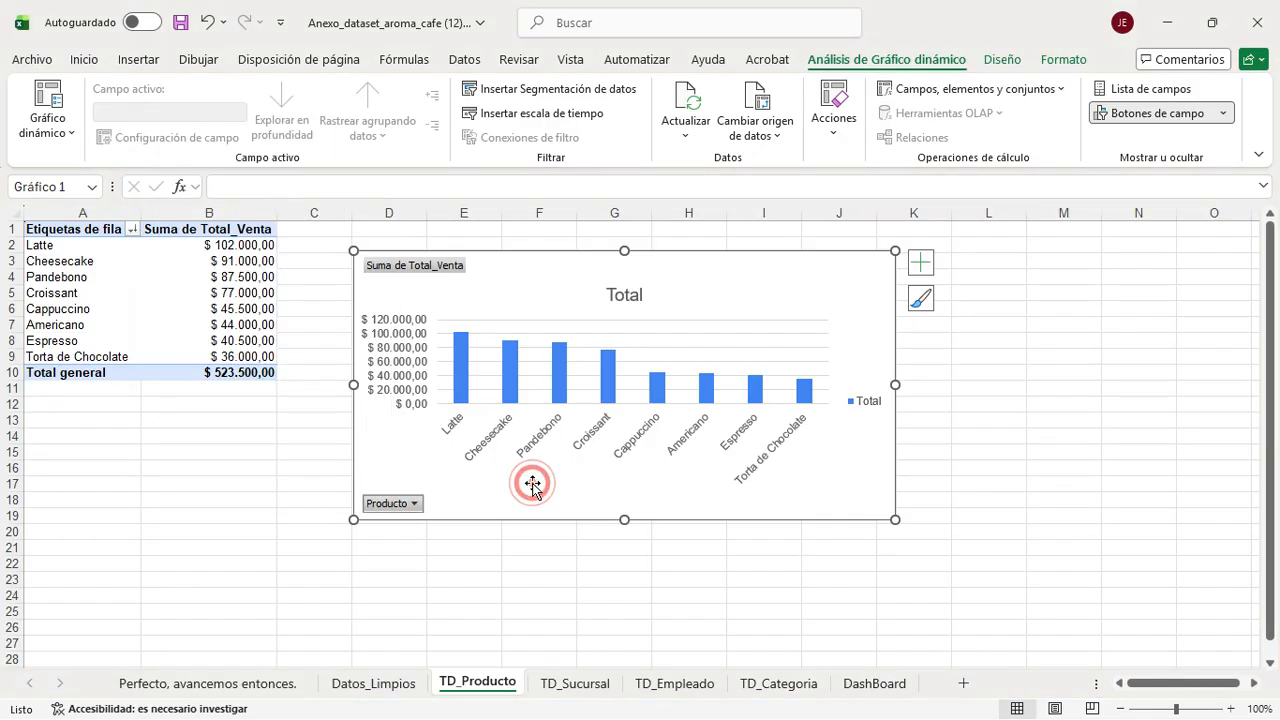
{"action": "right_click", "coordinate": [397, 506]}
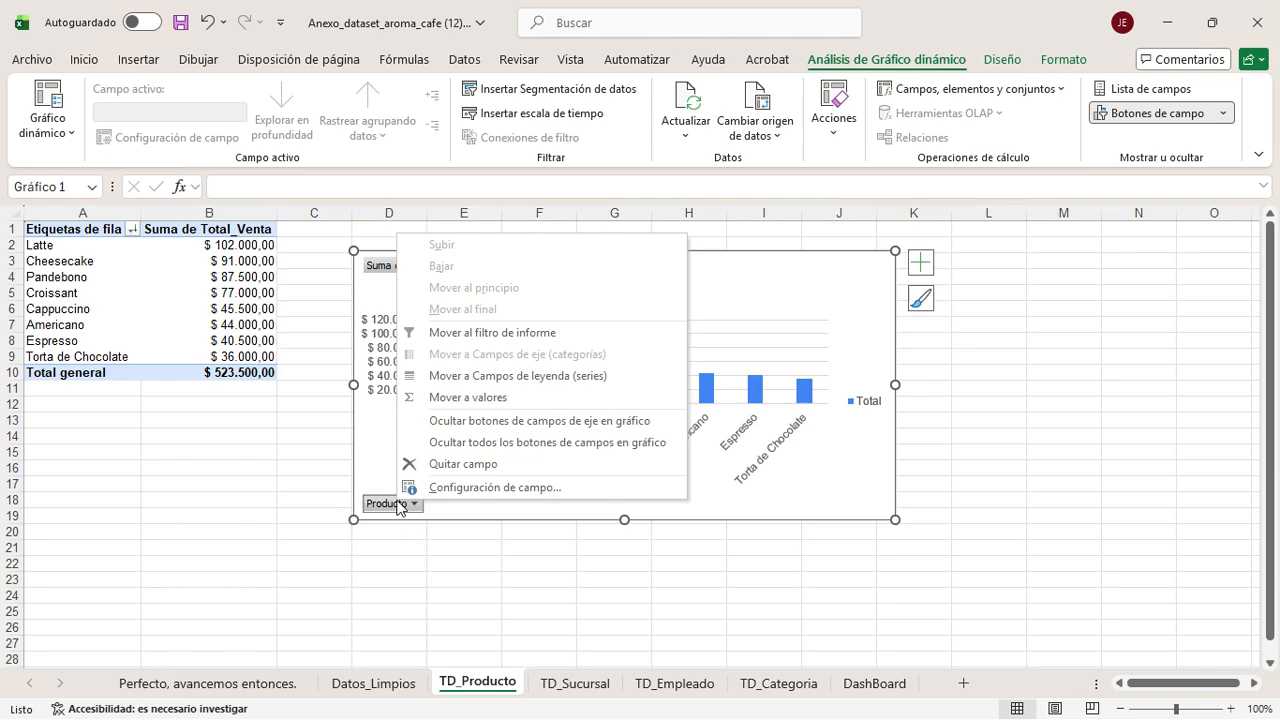
{"action": "left_click", "coordinate": [481, 424]}
{"action": "right_click", "coordinate": [414, 269]}
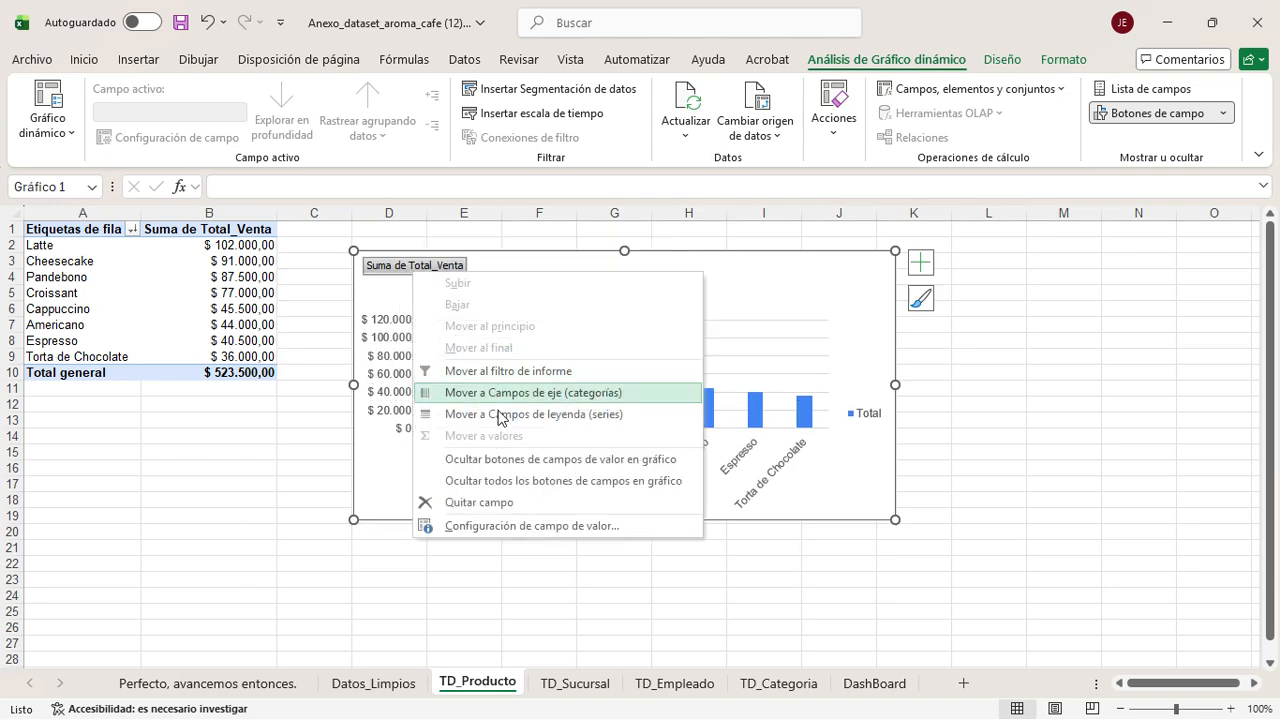
{"action": "left_click", "coordinate": [502, 459]}
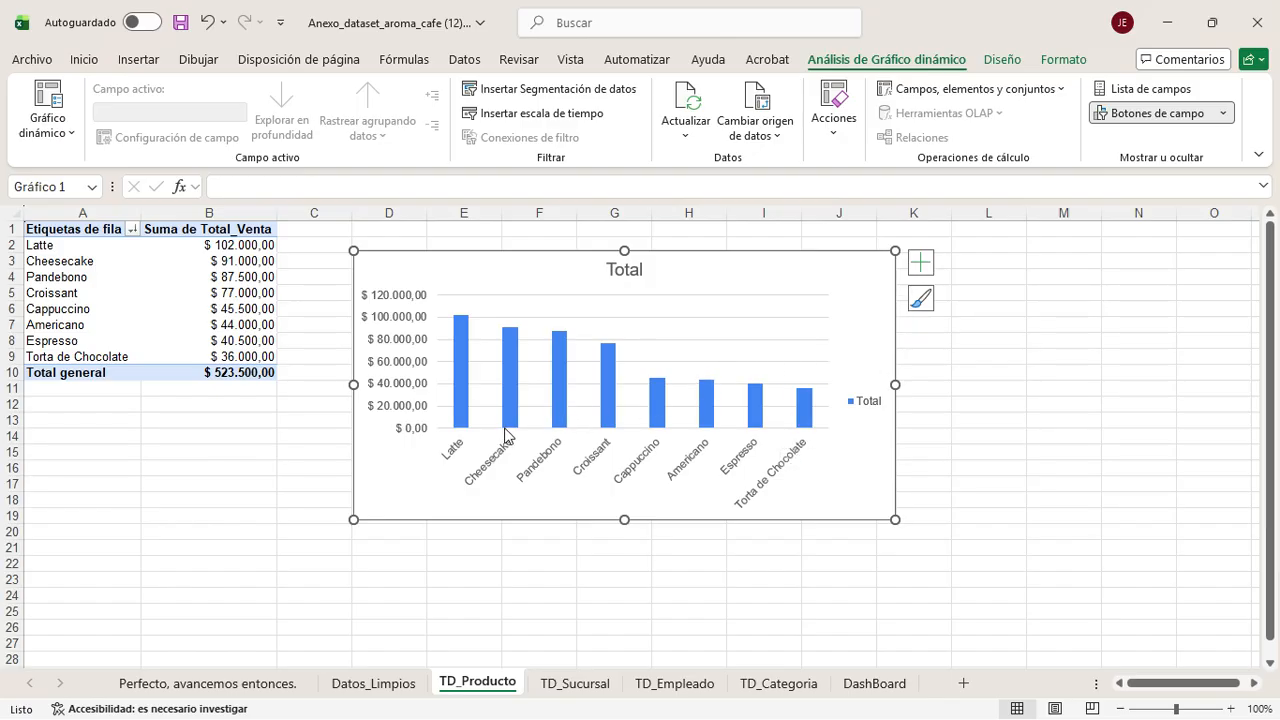
Step: Change the product chart's title to "Ventas por Producto"
{"action": "left_click", "coordinate": [623, 267]}
{"action": "double_click", "coordinate": [626, 270]}
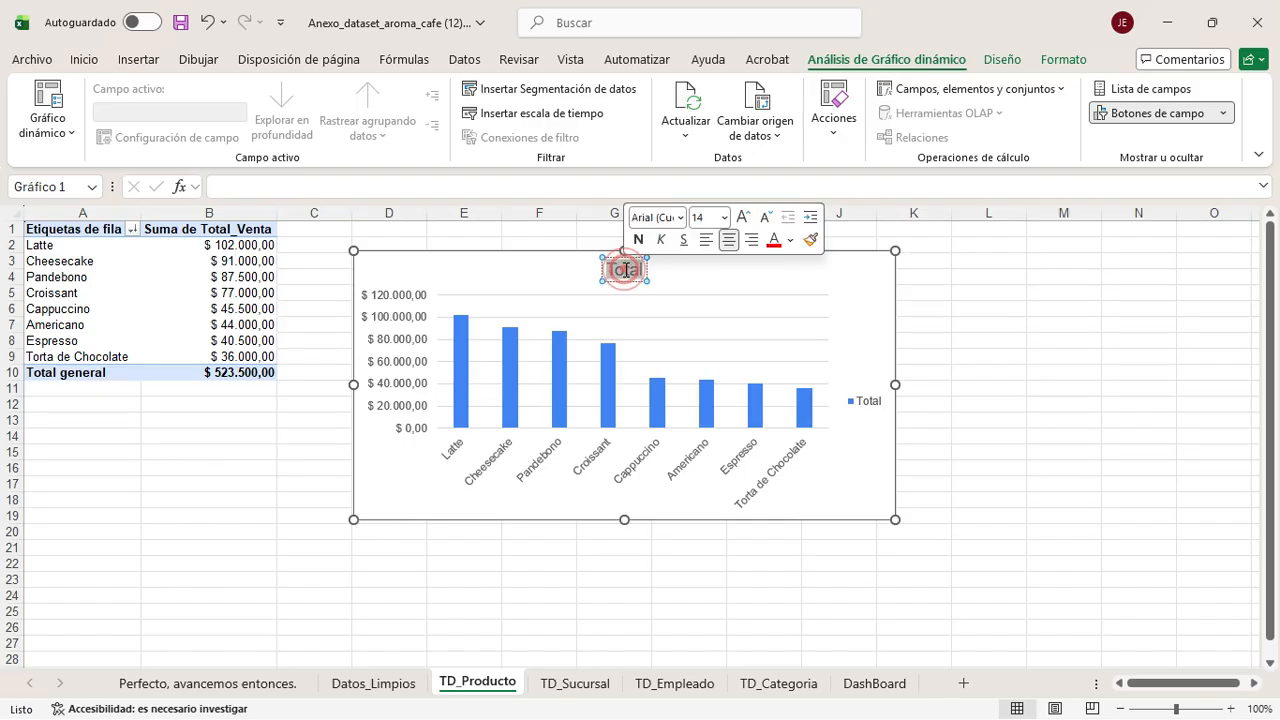
{"action": "type", "text": "V"}
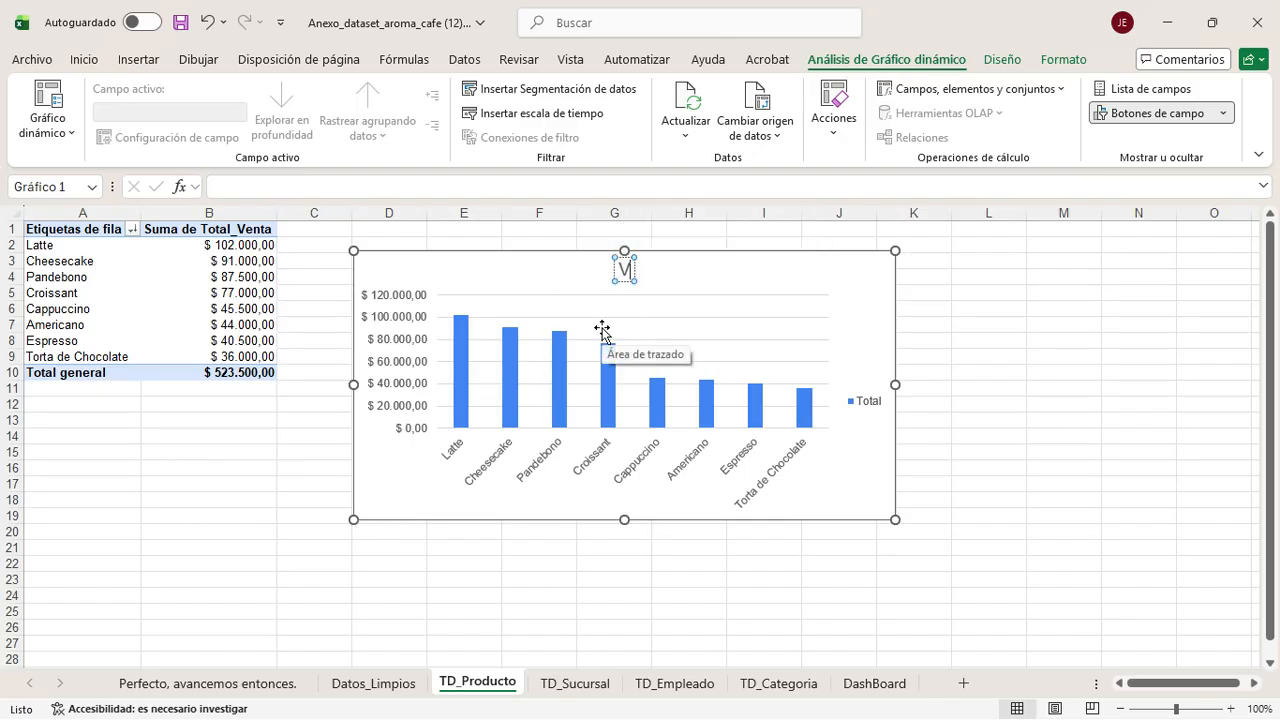
{"action": "type", "text": "entas"}
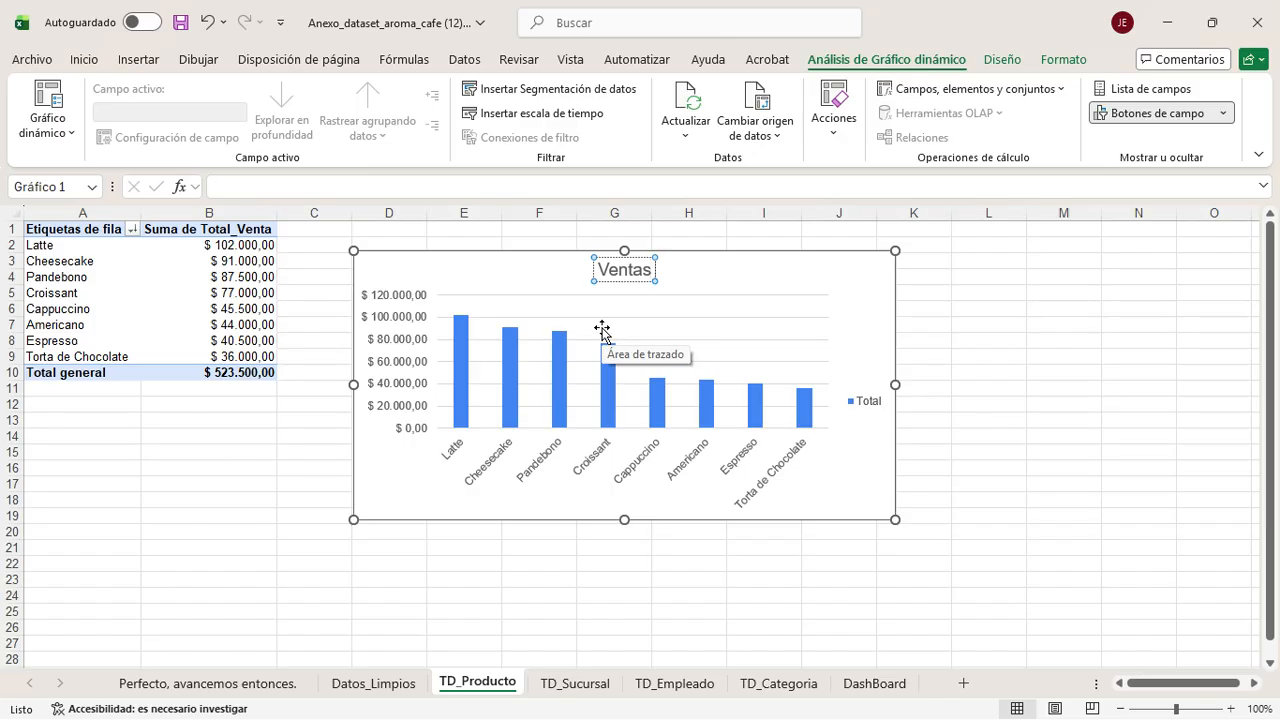
{"action": "type", "text": " po"}
{"action": "key", "text": "BackSpace"}
{"action": "key", "text": "BackSpace"}
{"action": "type", "text": "po"}
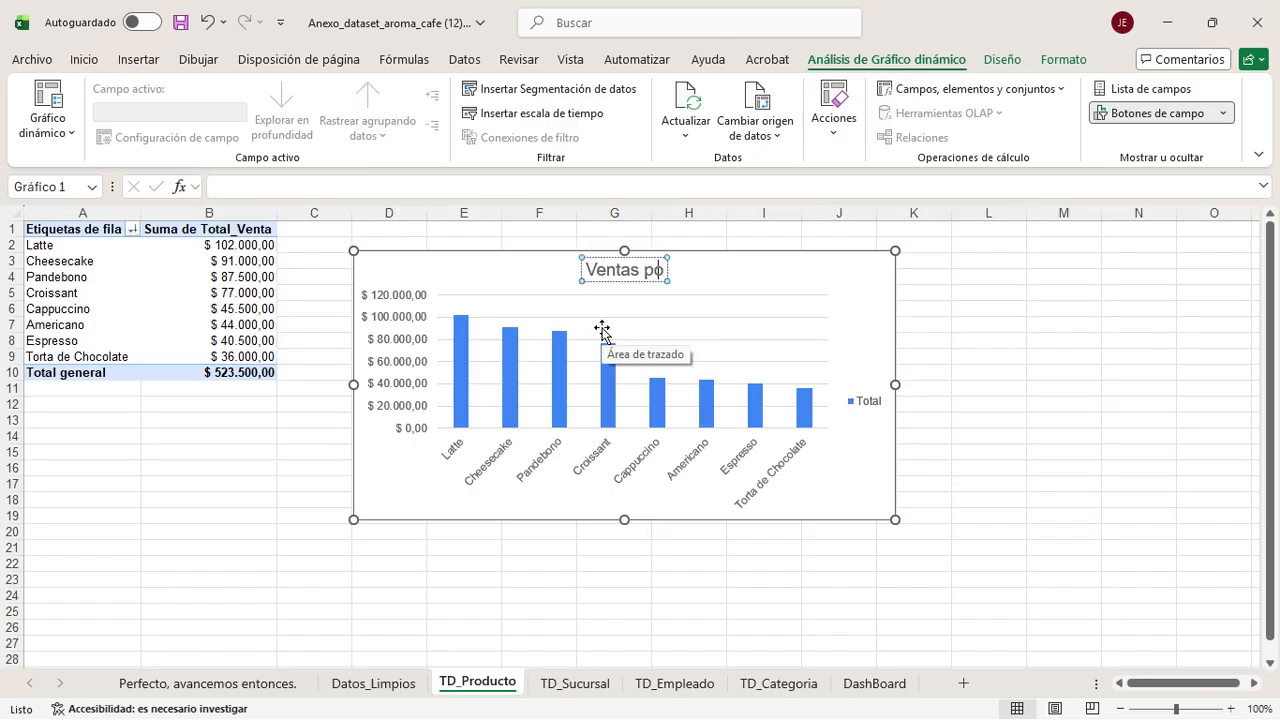
{"action": "type", "text": "r Producto"}
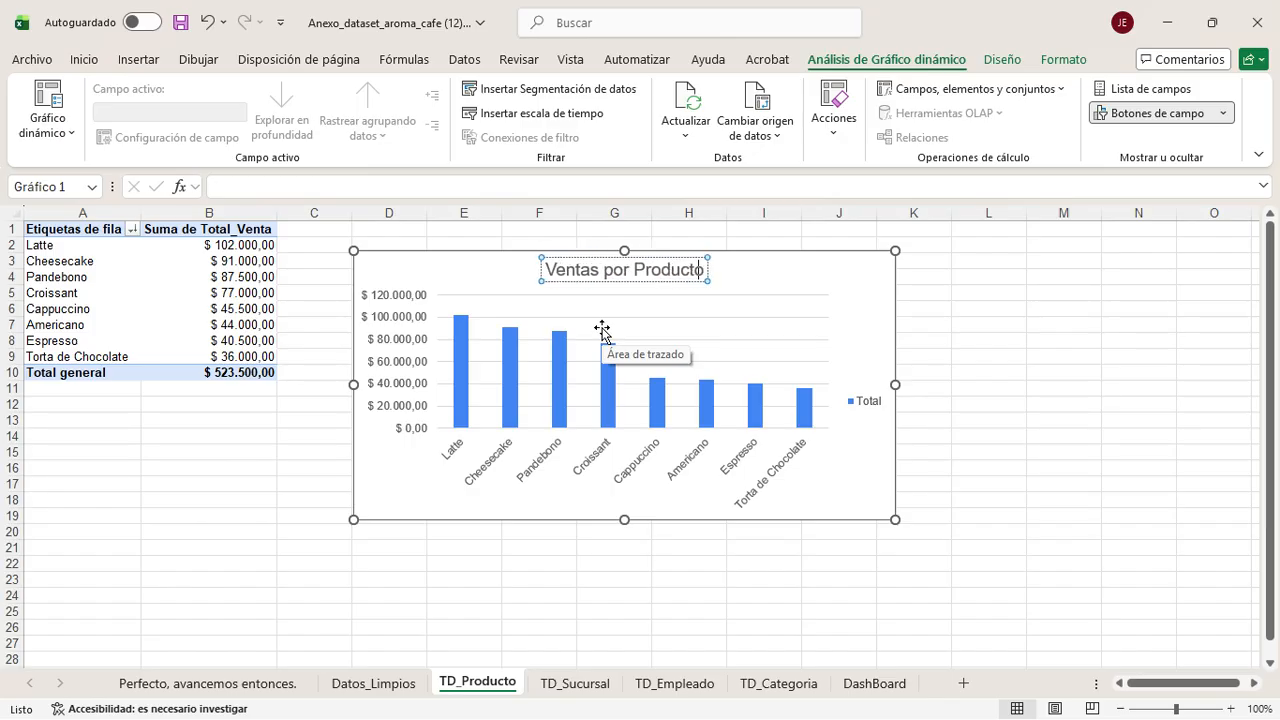
{"action": "left_click", "coordinate": [446, 592]}
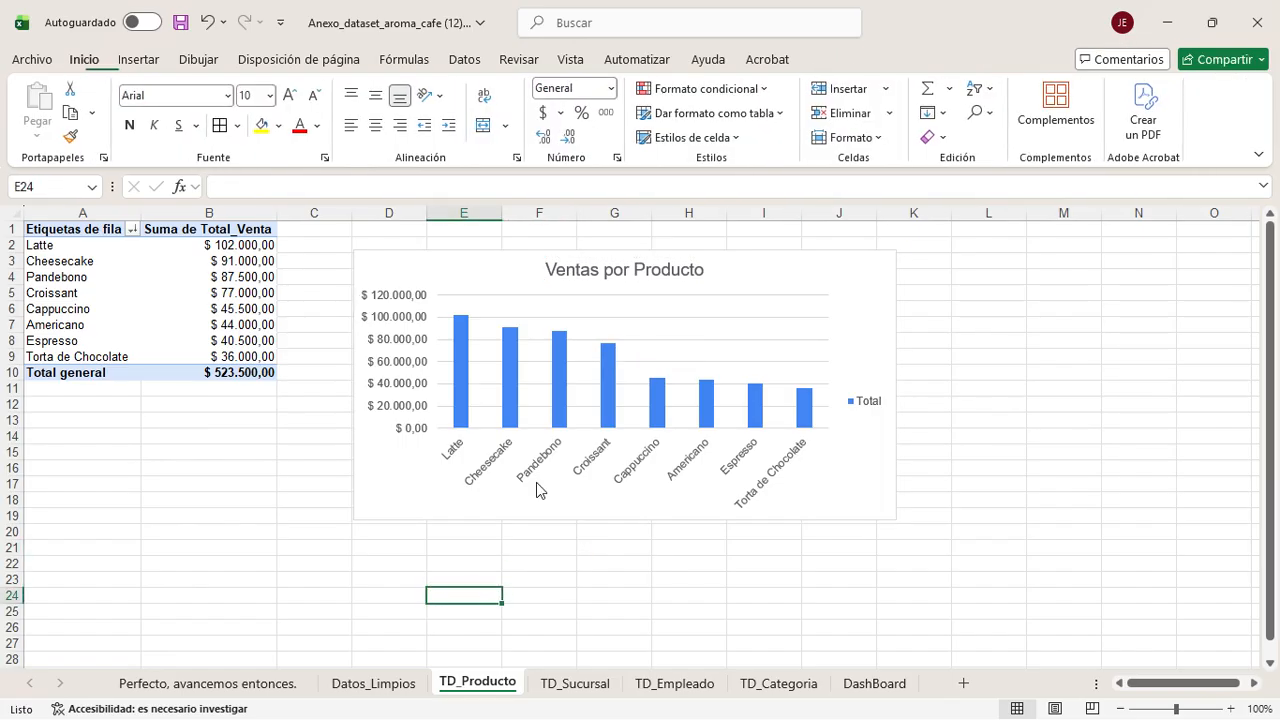
Step: Add data labels to the Ventas por Producto chart and widen it to about column N so they do not overlap
{"action": "left_click", "coordinate": [594, 486]}
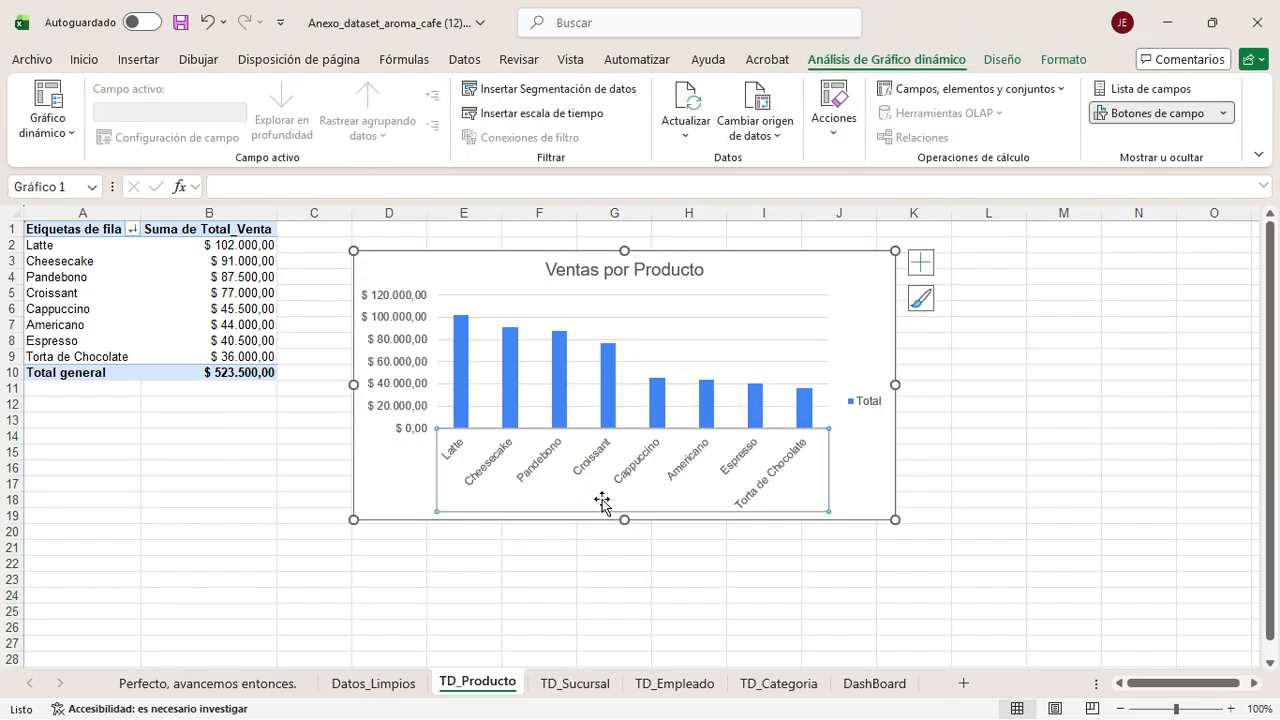
{"action": "left_click", "coordinate": [674, 366]}
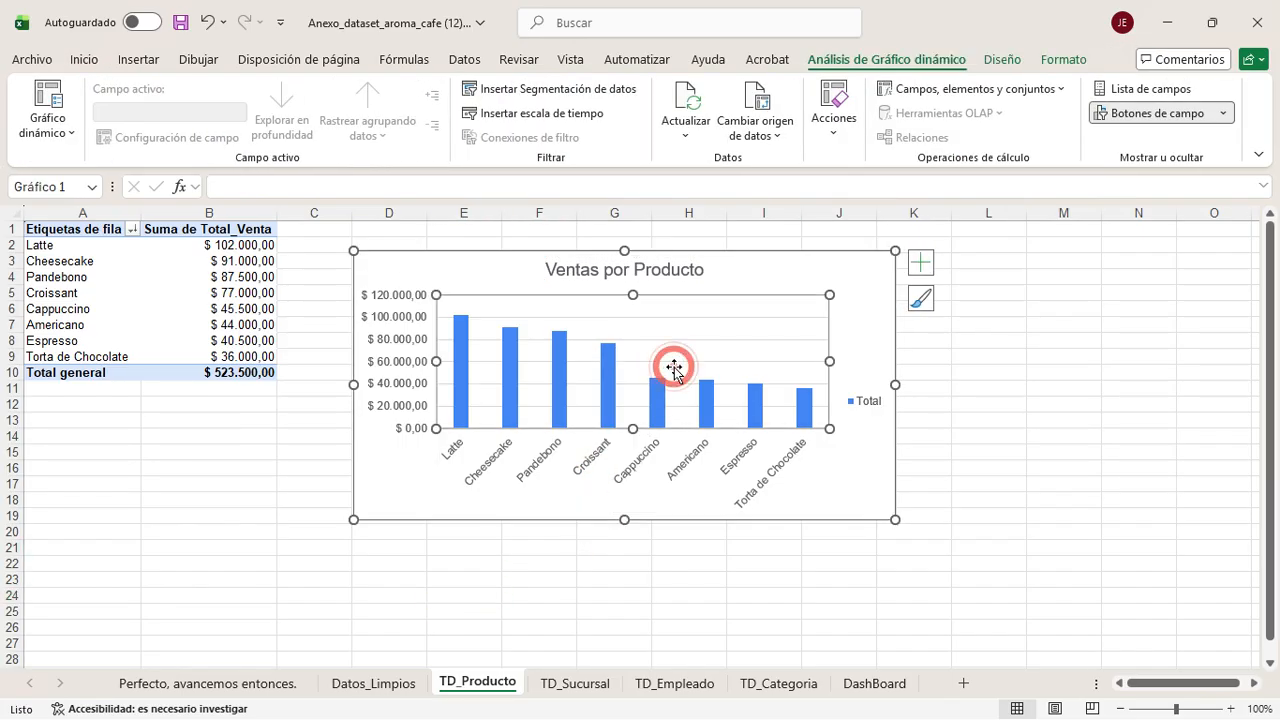
{"action": "left_click", "coordinate": [861, 264]}
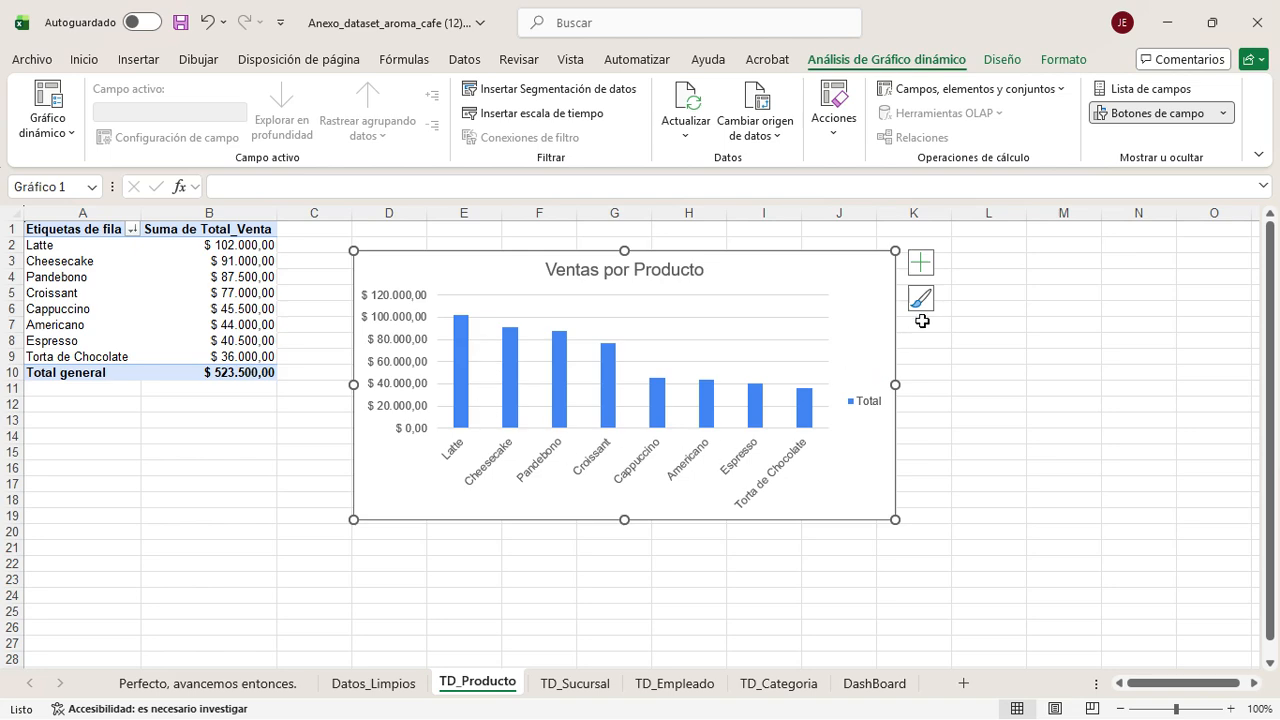
{"action": "left_click", "coordinate": [916, 265]}
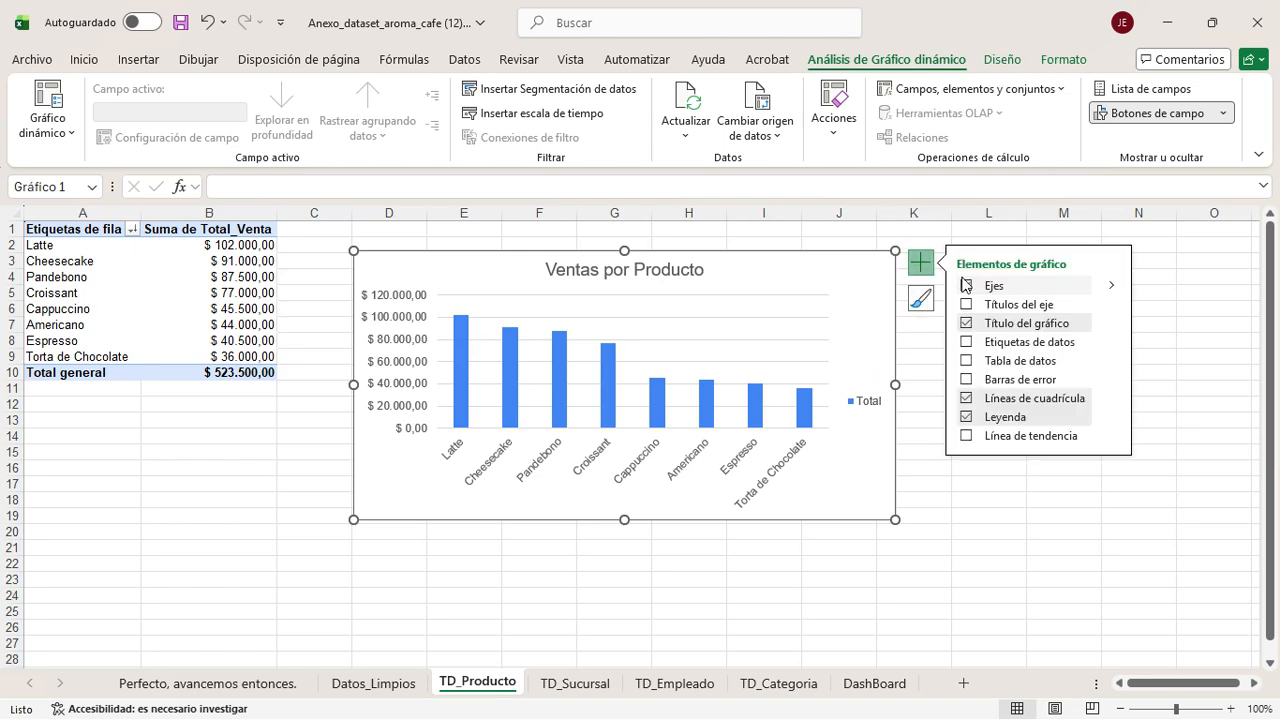
{"action": "left_click", "coordinate": [966, 342]}
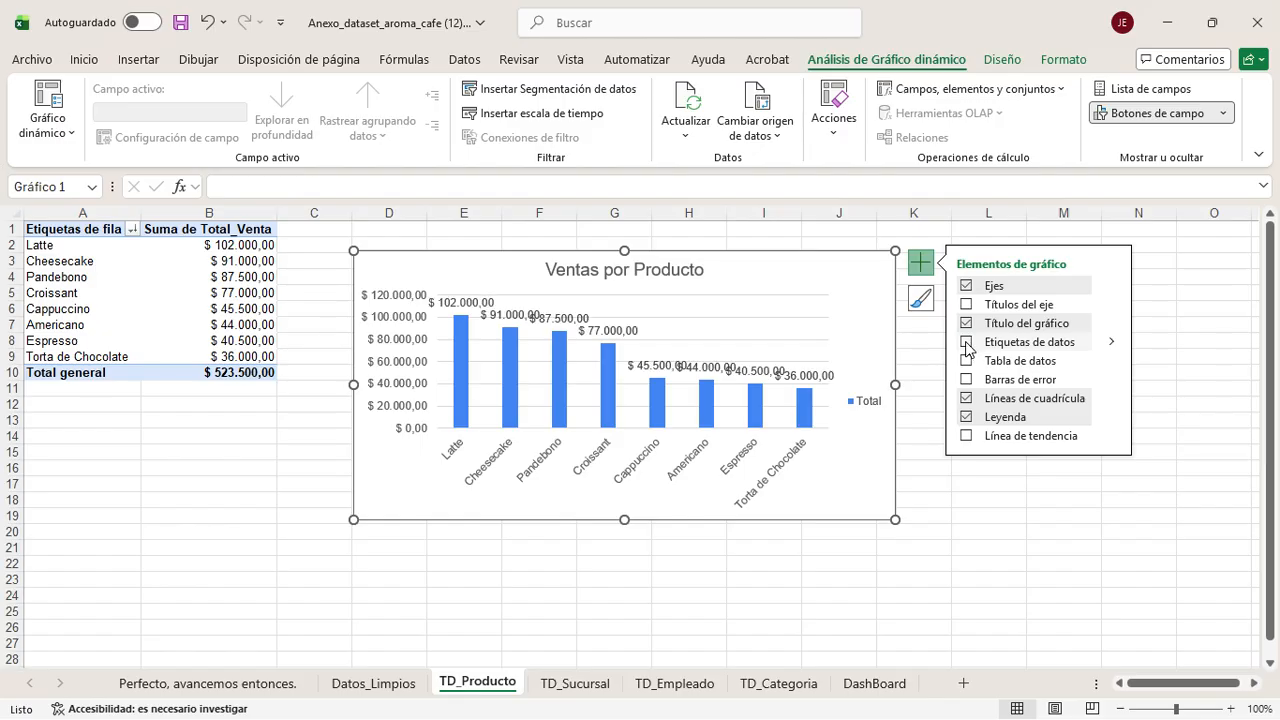
{"action": "left_click", "coordinate": [966, 343]}
{"action": "left_click", "coordinate": [1002, 533]}
{"action": "left_click", "coordinate": [860, 378]}
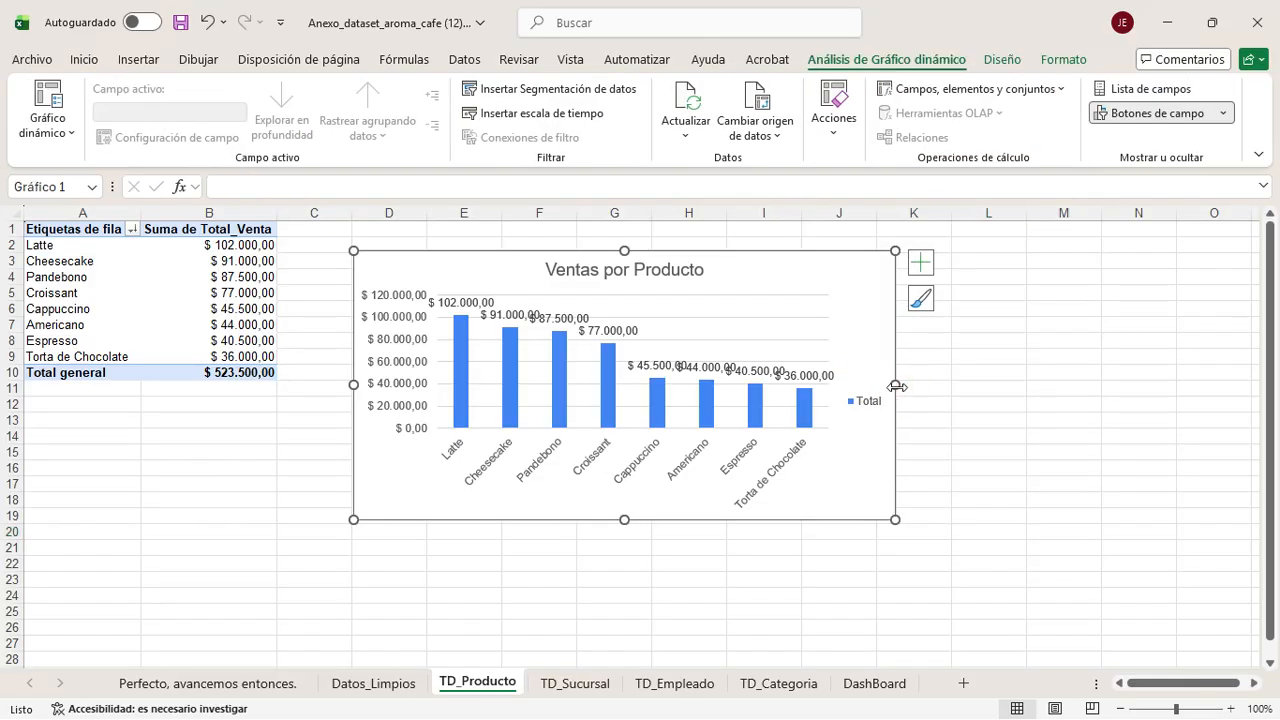
{"action": "left_click_drag", "start_coordinate": [897, 386], "coordinate": [1122, 387]}
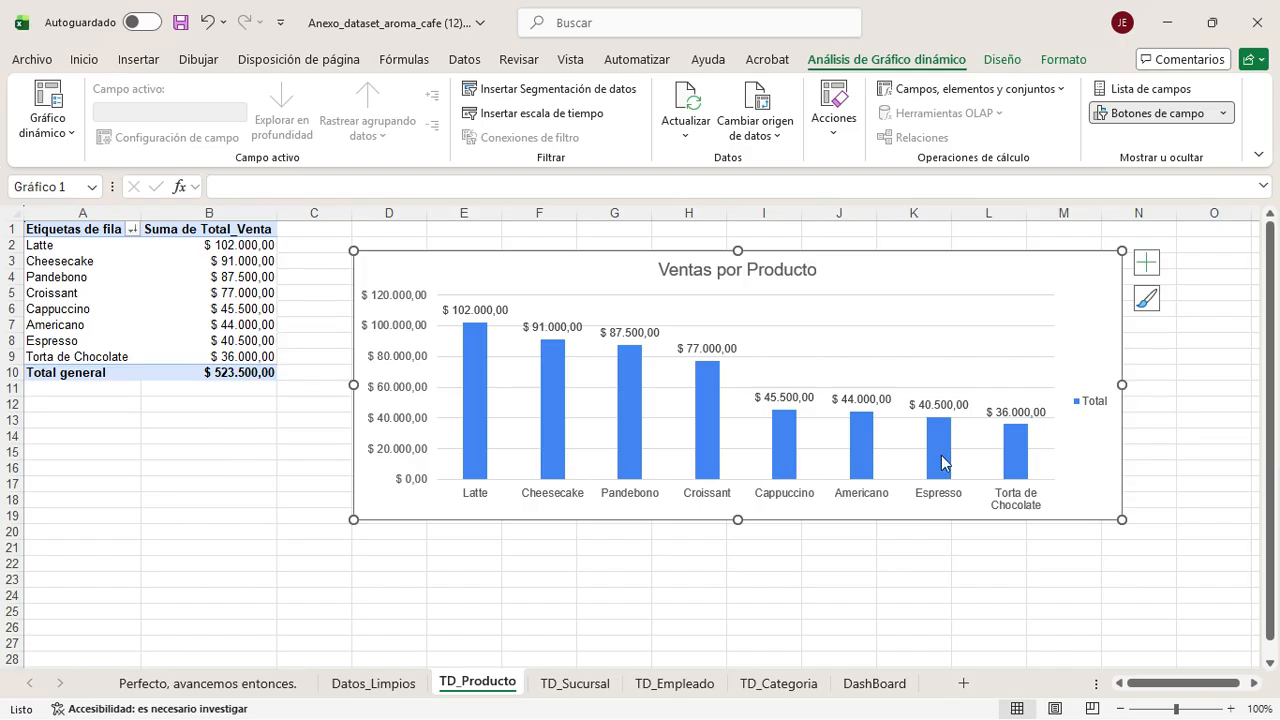
Step: Compare the product chart's columns, category names and data labels with the sales values in the pivot table
{"action": "left_click", "coordinate": [213, 245]}
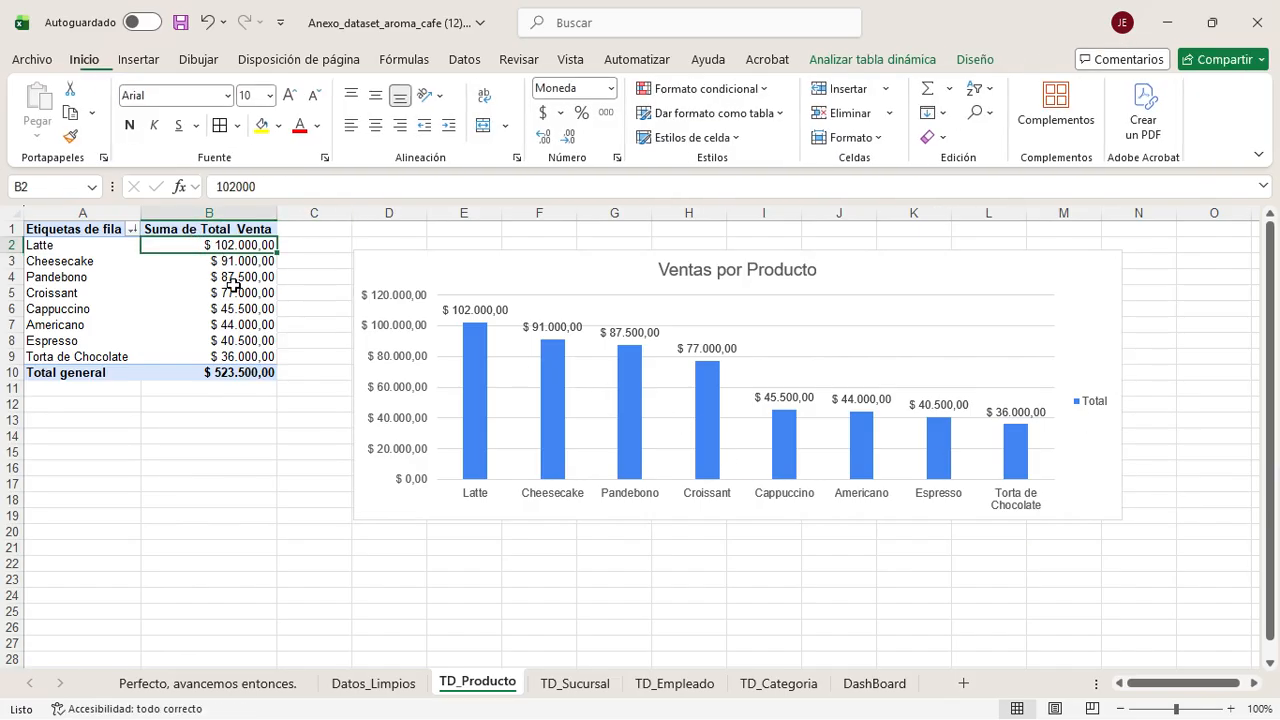
{"action": "left_click", "coordinate": [234, 290]}
{"action": "left_click", "coordinate": [650, 388]}
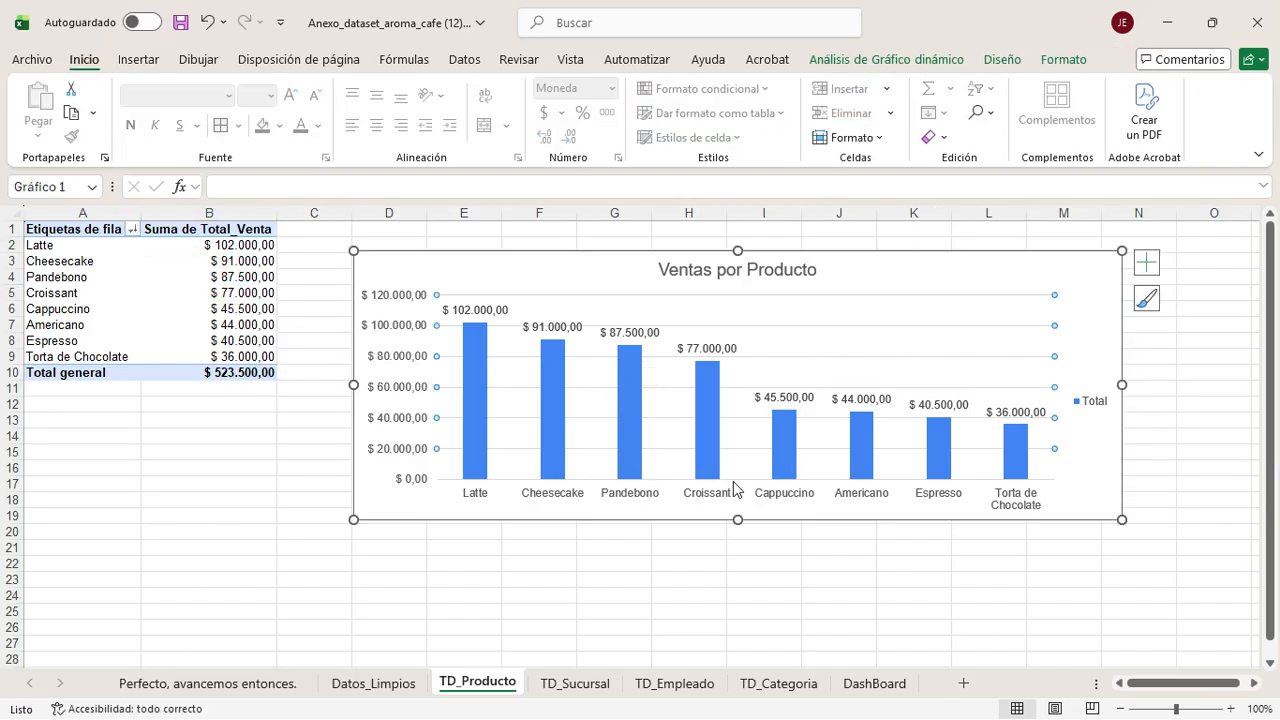
{"action": "left_click", "coordinate": [474, 507]}
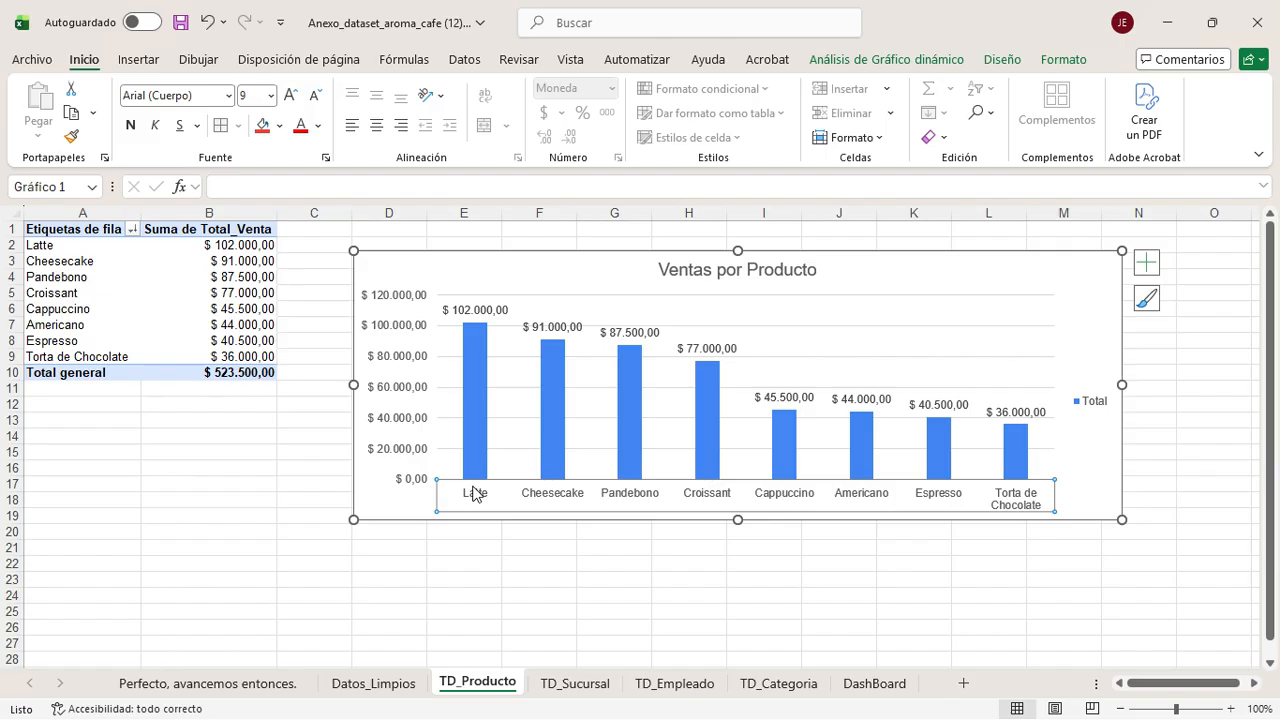
{"action": "left_click", "coordinate": [457, 312]}
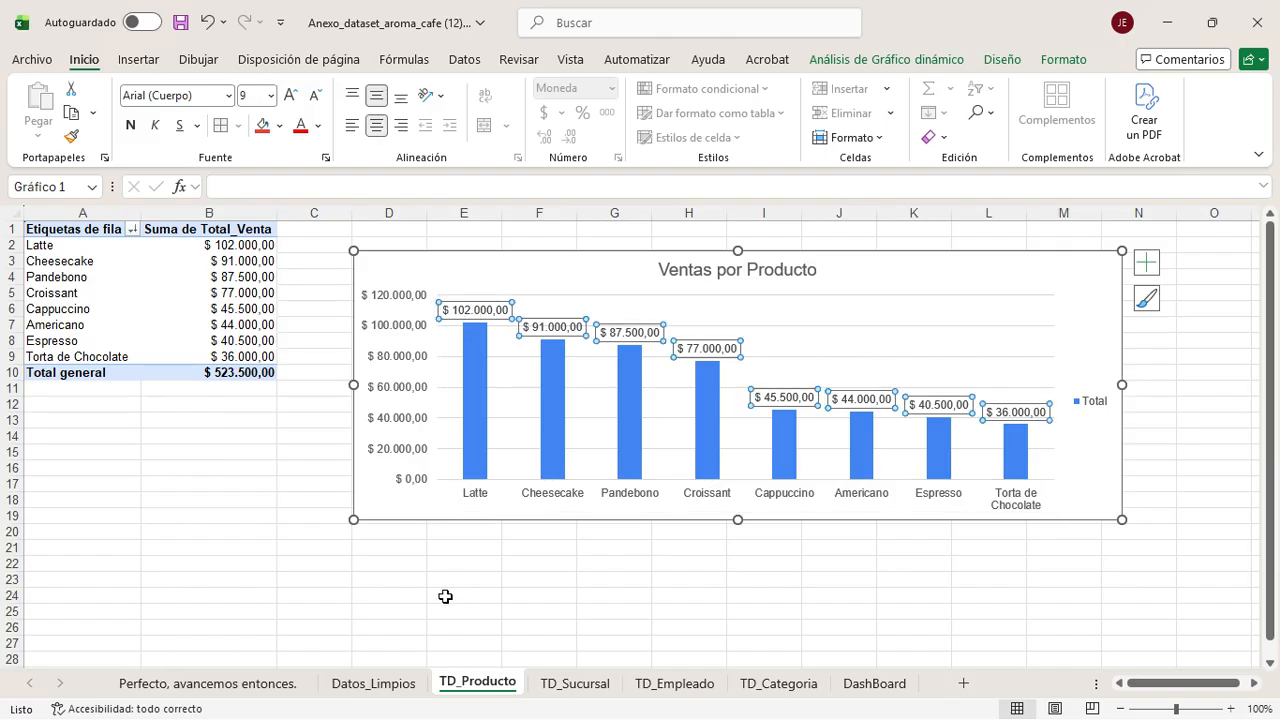
{"action": "left_click", "coordinate": [716, 500]}
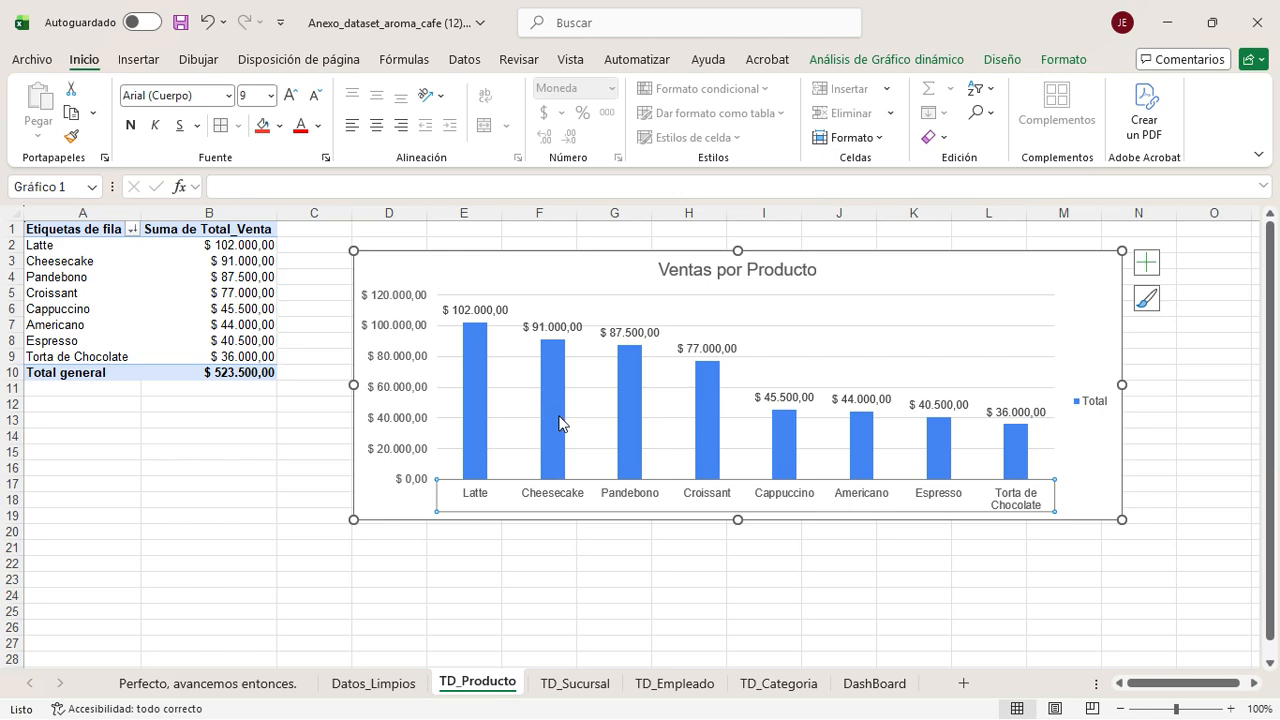
{"action": "mouse_move", "coordinate": [559, 423]}
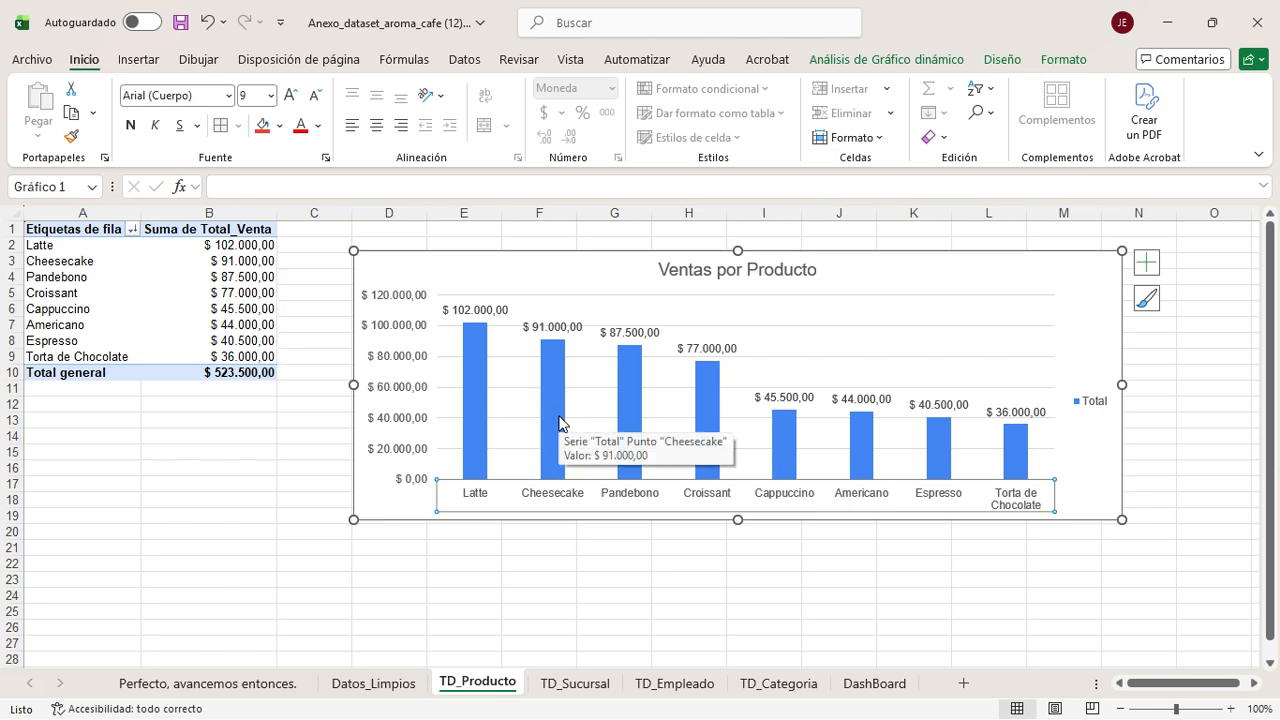
{"action": "left_click", "coordinate": [566, 561]}
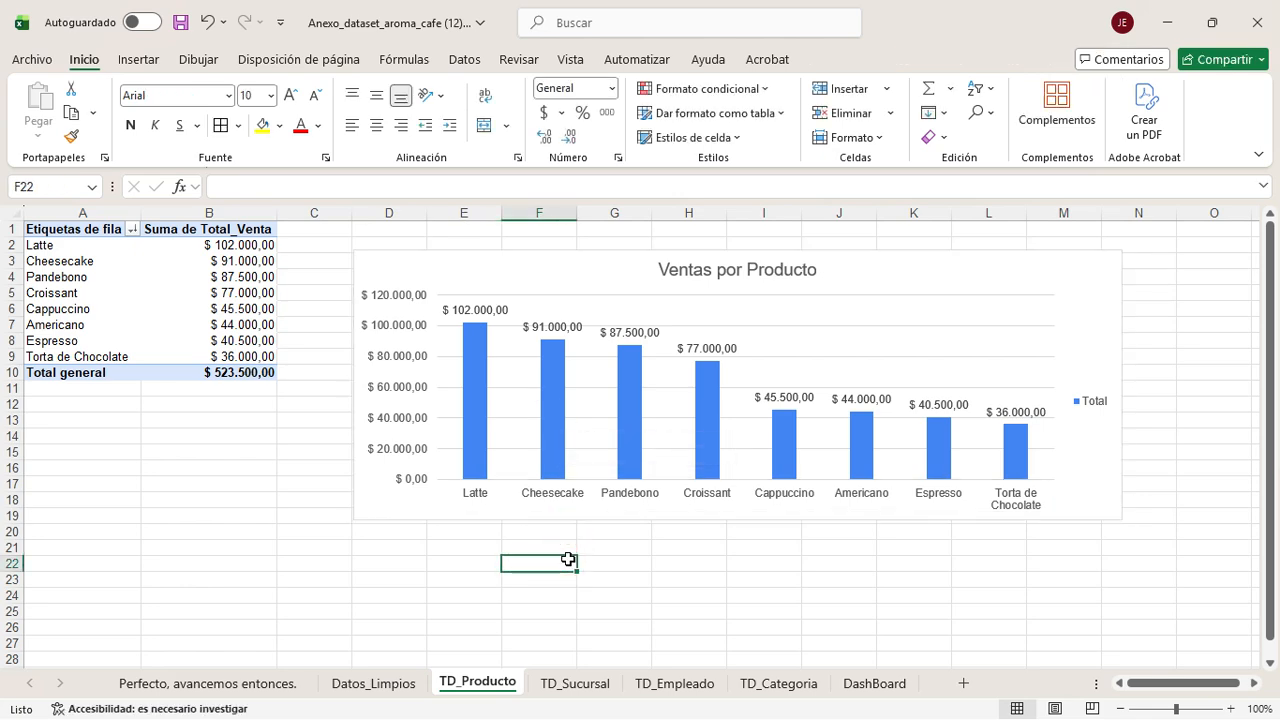
{"action": "left_click", "coordinate": [590, 318]}
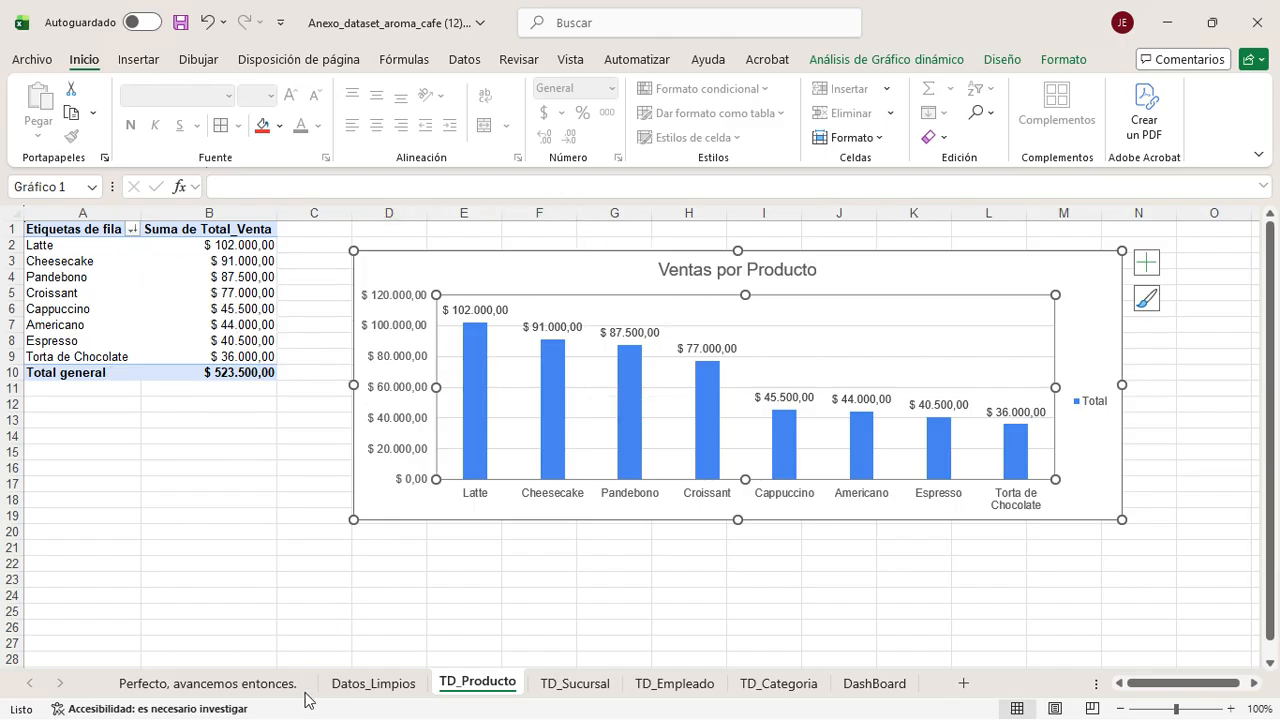
Step: Insert a Barras agrupadas pivot chart of branch sales based on the pivot table A1:B5 on TD_Sucursal
{"action": "left_click", "coordinate": [586, 688]}
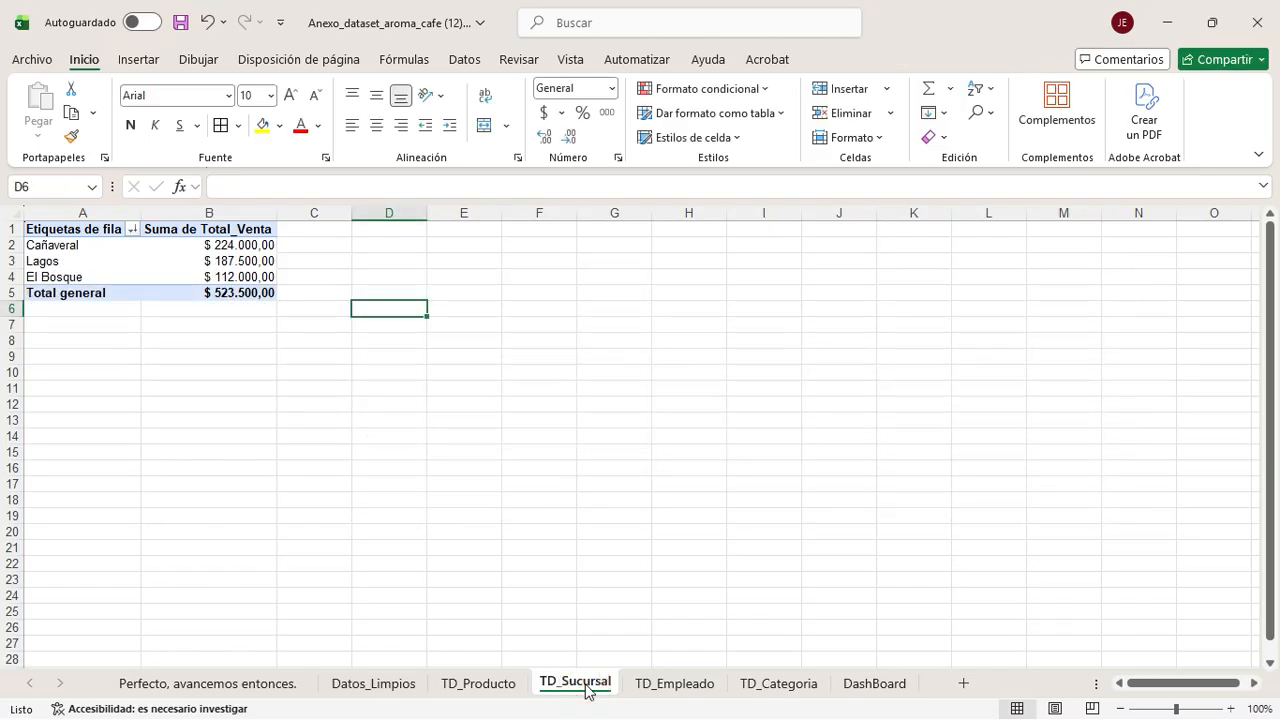
{"action": "left_click_drag", "start_coordinate": [57, 229], "coordinate": [237, 296]}
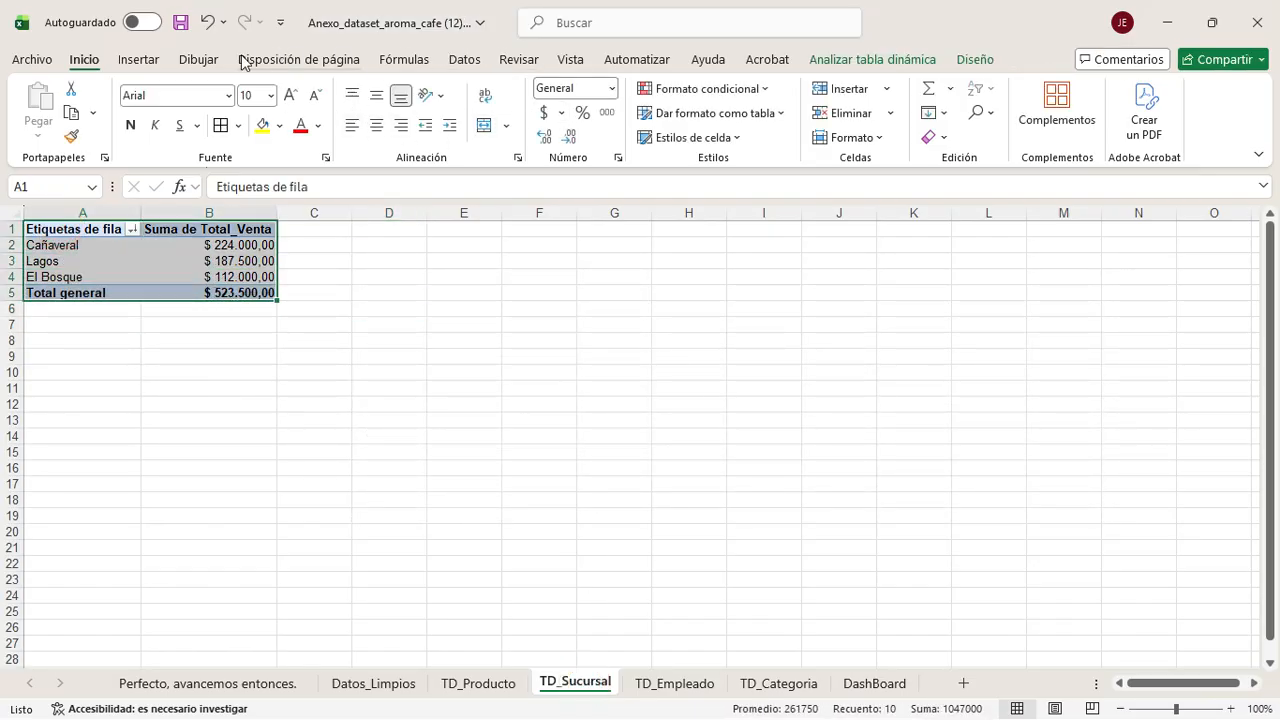
{"action": "left_click", "coordinate": [138, 59]}
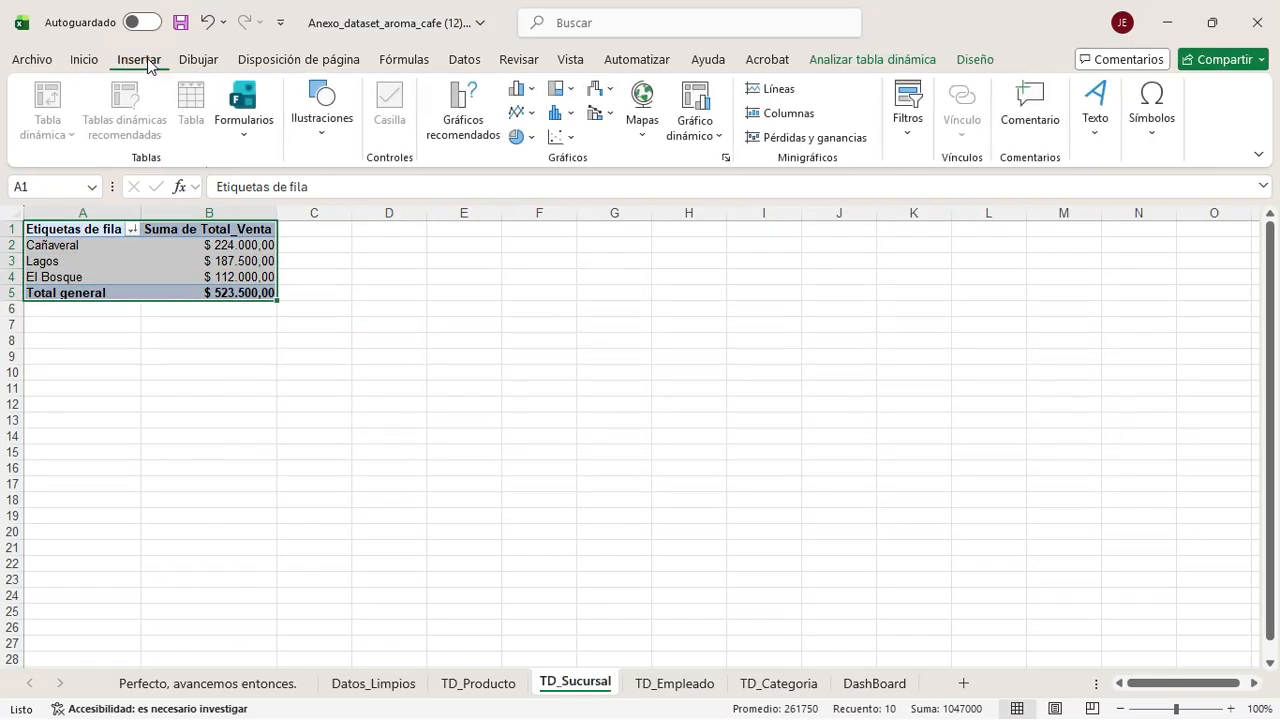
{"action": "left_click", "coordinate": [700, 104]}
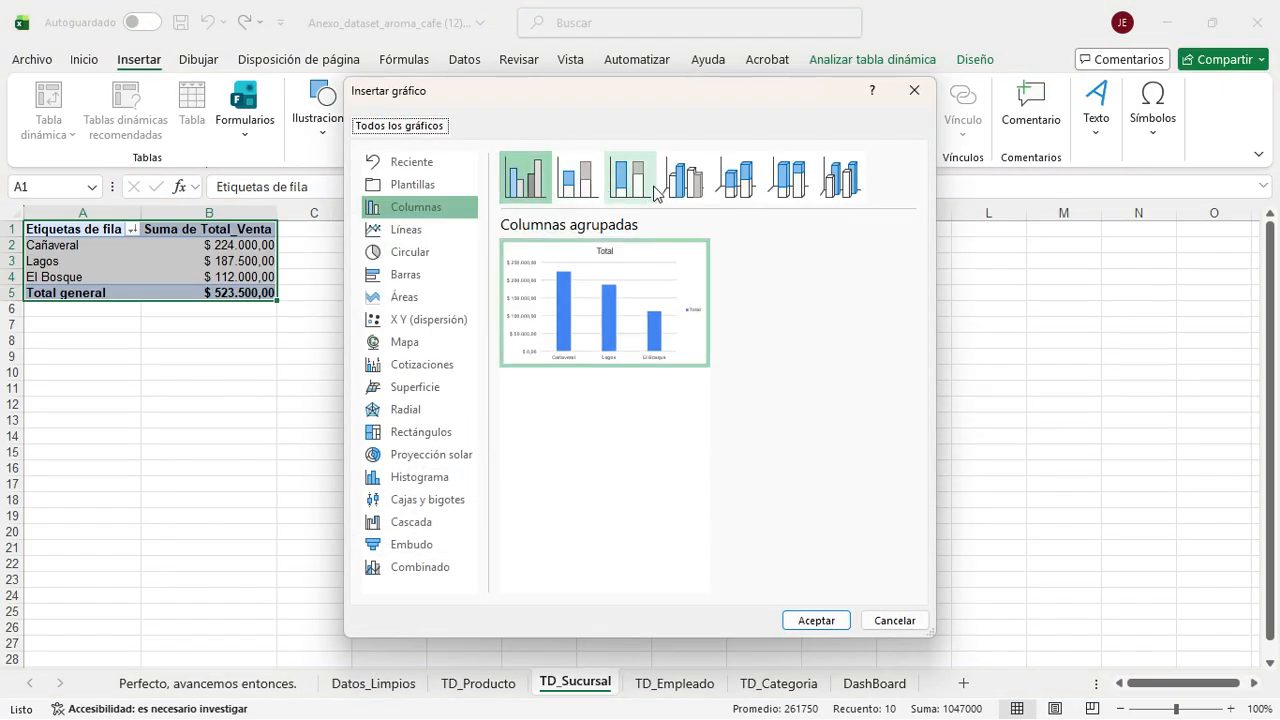
{"action": "left_click", "coordinate": [405, 276]}
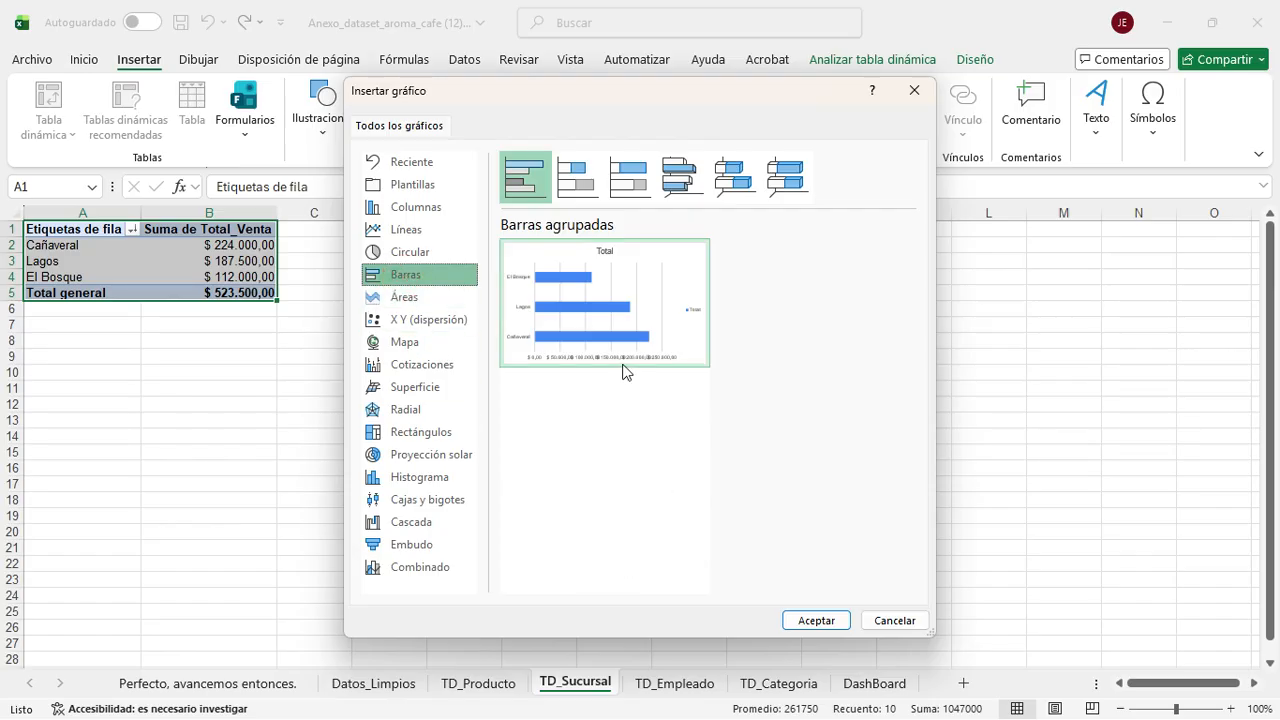
{"action": "left_click", "coordinate": [636, 180]}
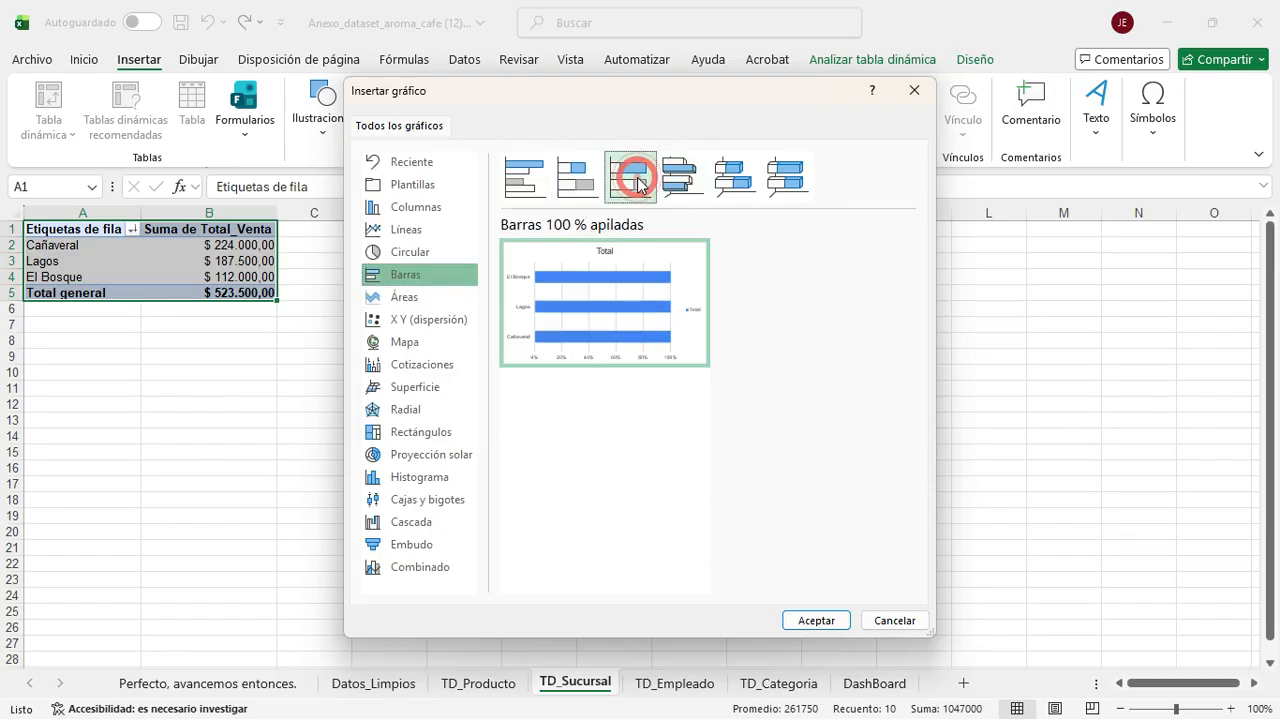
{"action": "left_click", "coordinate": [578, 178]}
{"action": "left_click", "coordinate": [515, 188]}
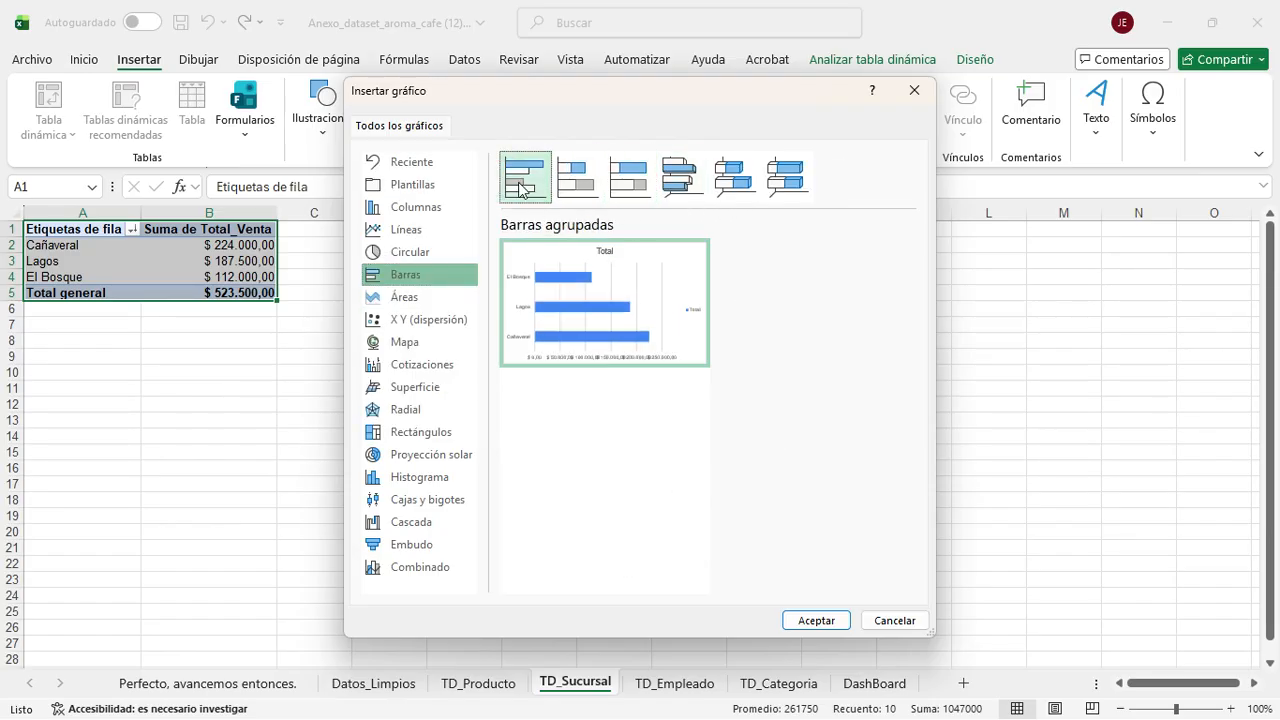
{"action": "left_click", "coordinate": [820, 621]}
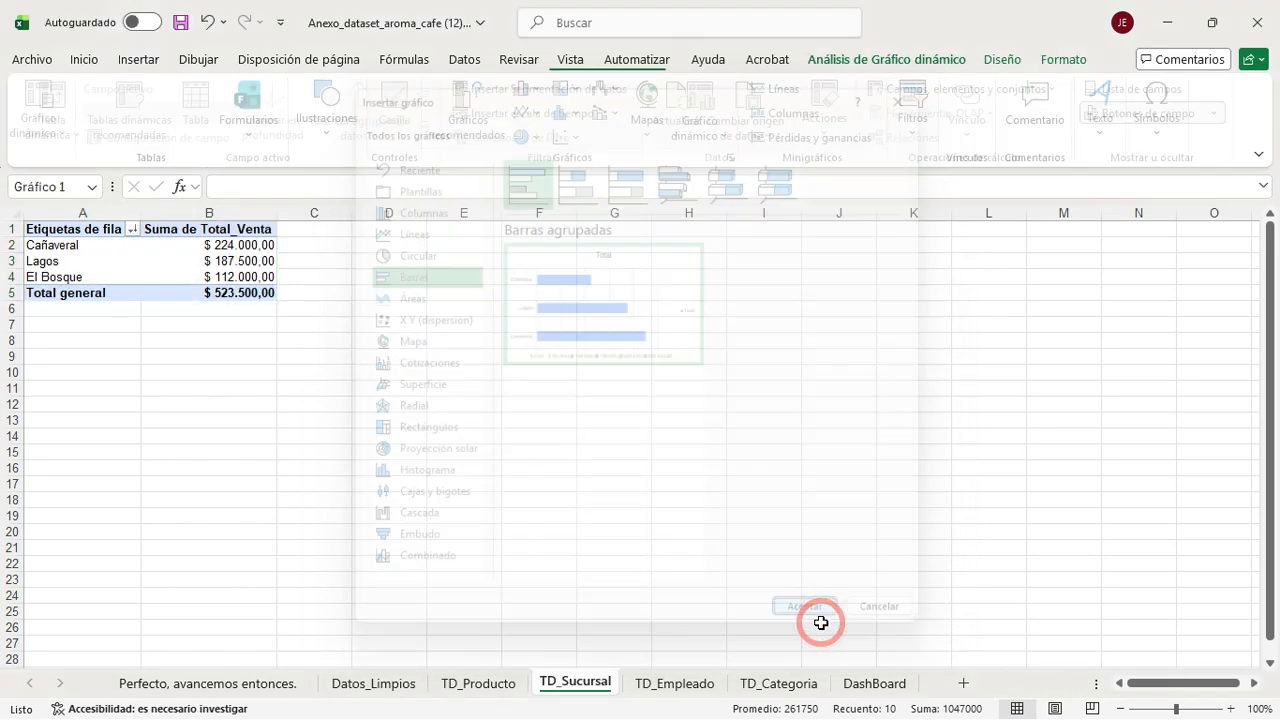
Step: Place the branch chart beside the pivot table, widened to about column M, and hide its value and axis field buttons
{"action": "left_click_drag", "start_coordinate": [574, 311], "coordinate": [488, 249]}
{"action": "left_click_drag", "start_coordinate": [778, 379], "coordinate": [1087, 406]}
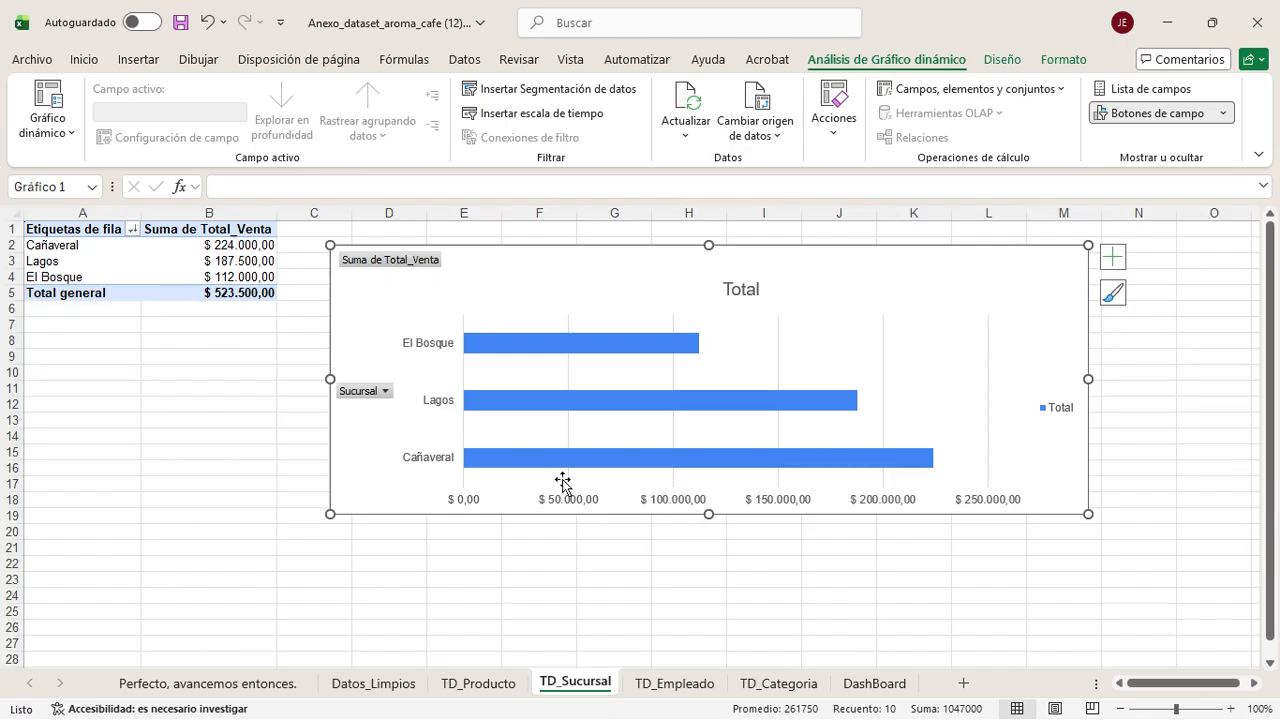
{"action": "right_click", "coordinate": [400, 260]}
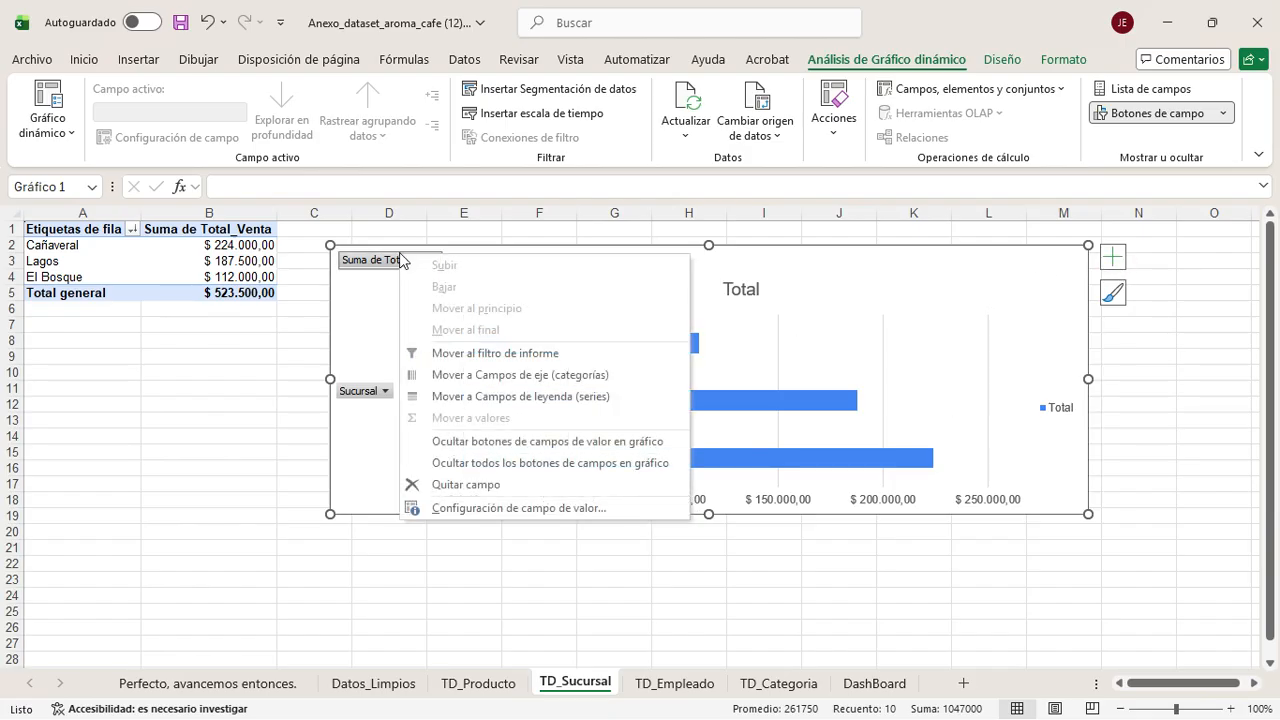
{"action": "left_click", "coordinate": [465, 442]}
{"action": "right_click", "coordinate": [365, 383]}
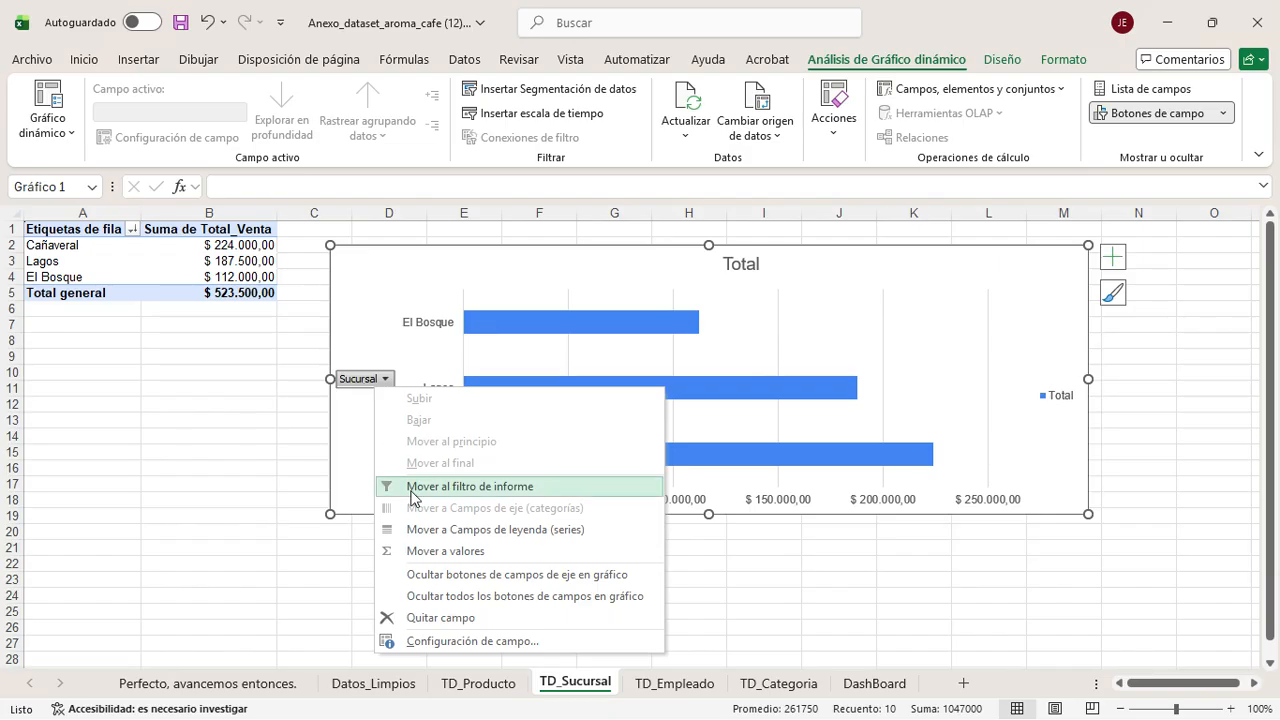
{"action": "left_click", "coordinate": [428, 575]}
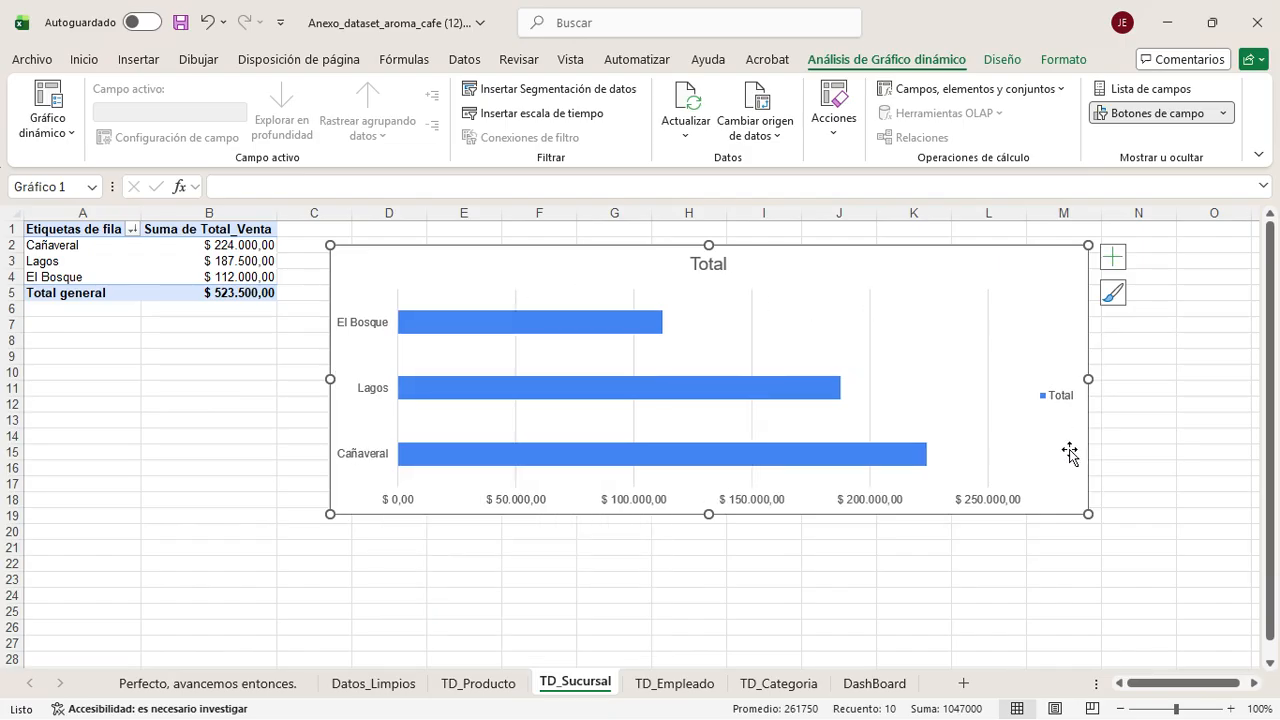
Step: Add data labels to the bars of the branch sales chart on TD_Sucursal
{"action": "left_click", "coordinate": [1112, 258]}
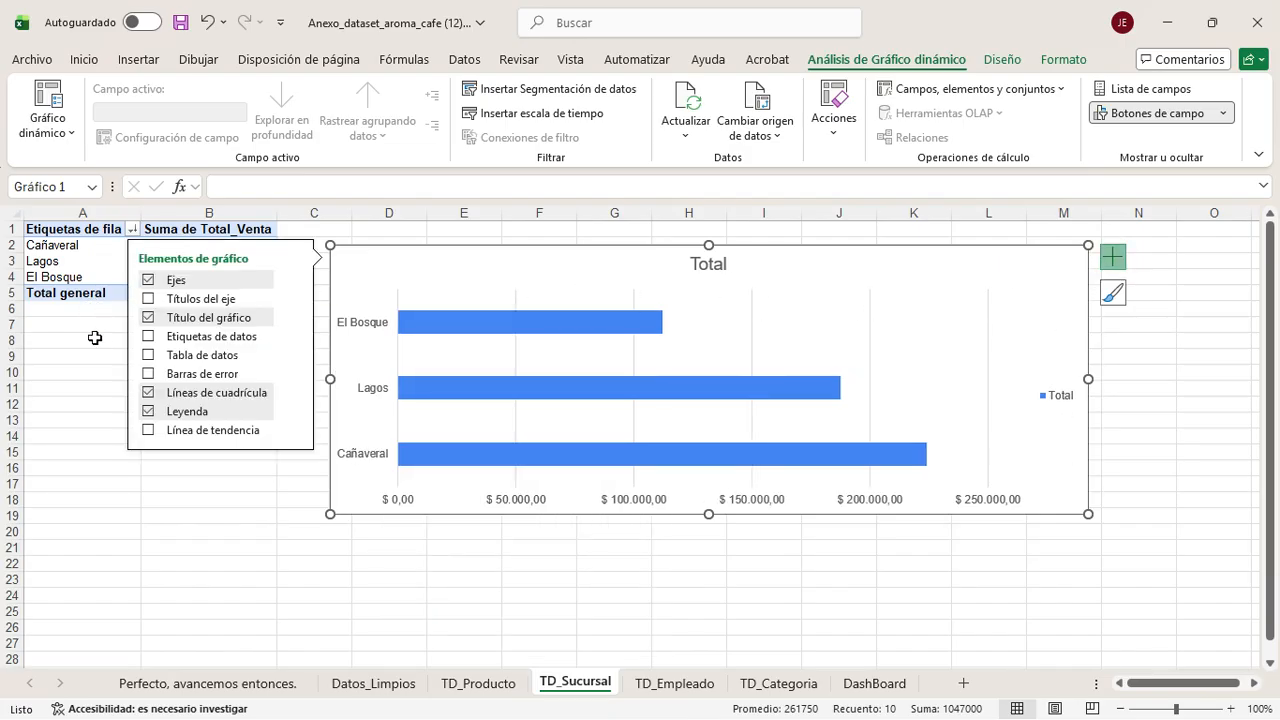
{"action": "left_click", "coordinate": [172, 337]}
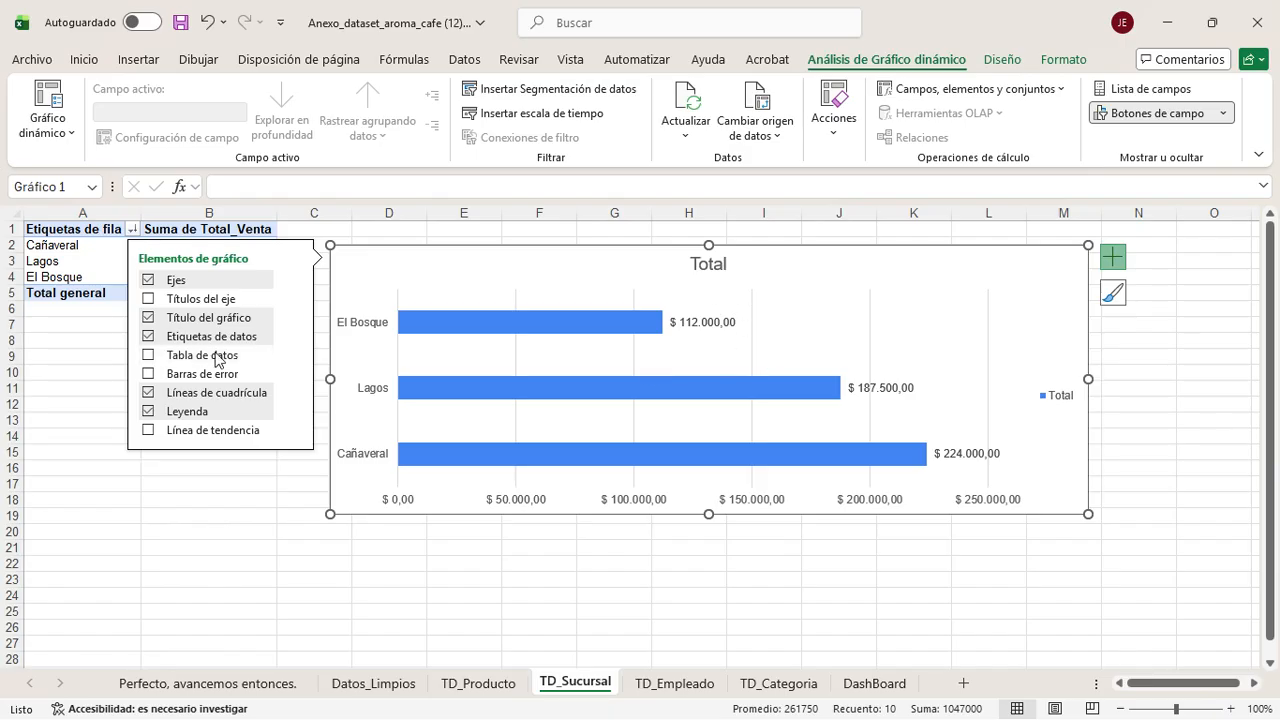
{"action": "left_click", "coordinate": [260, 545]}
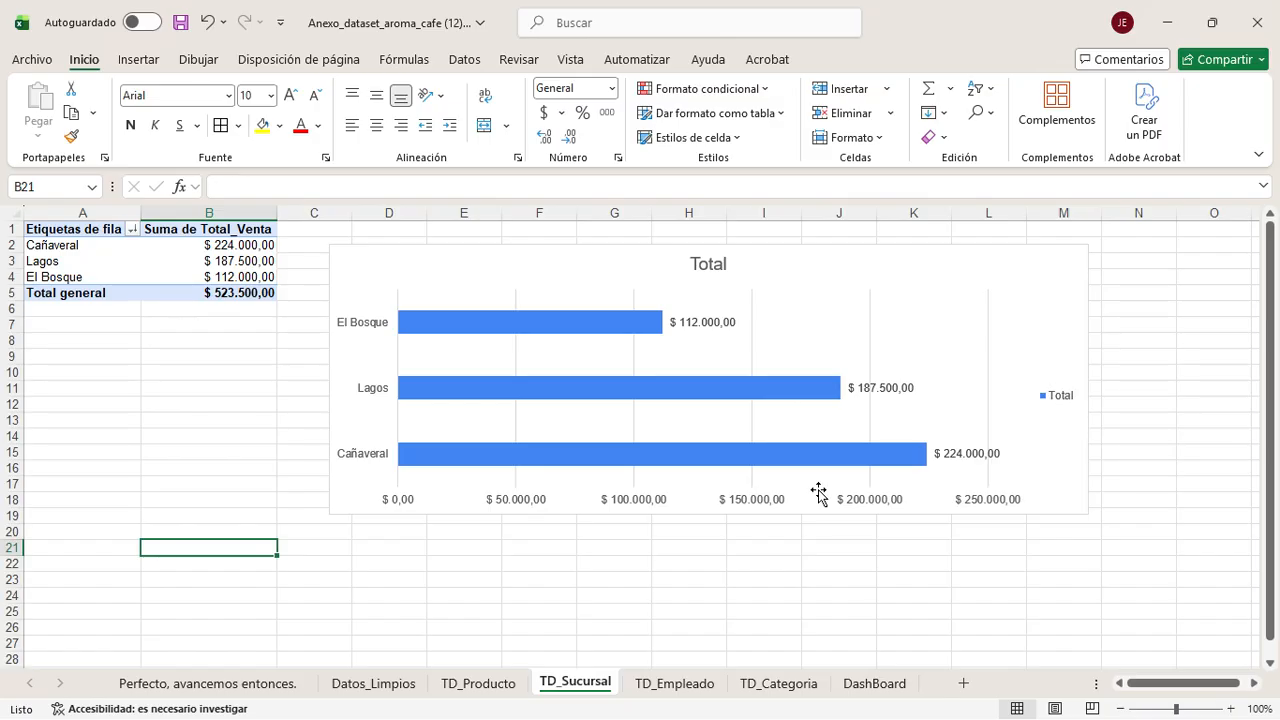
Step: Change the branch chart's title to "Ventas por sucursal"
{"action": "left_click", "coordinate": [706, 264]}
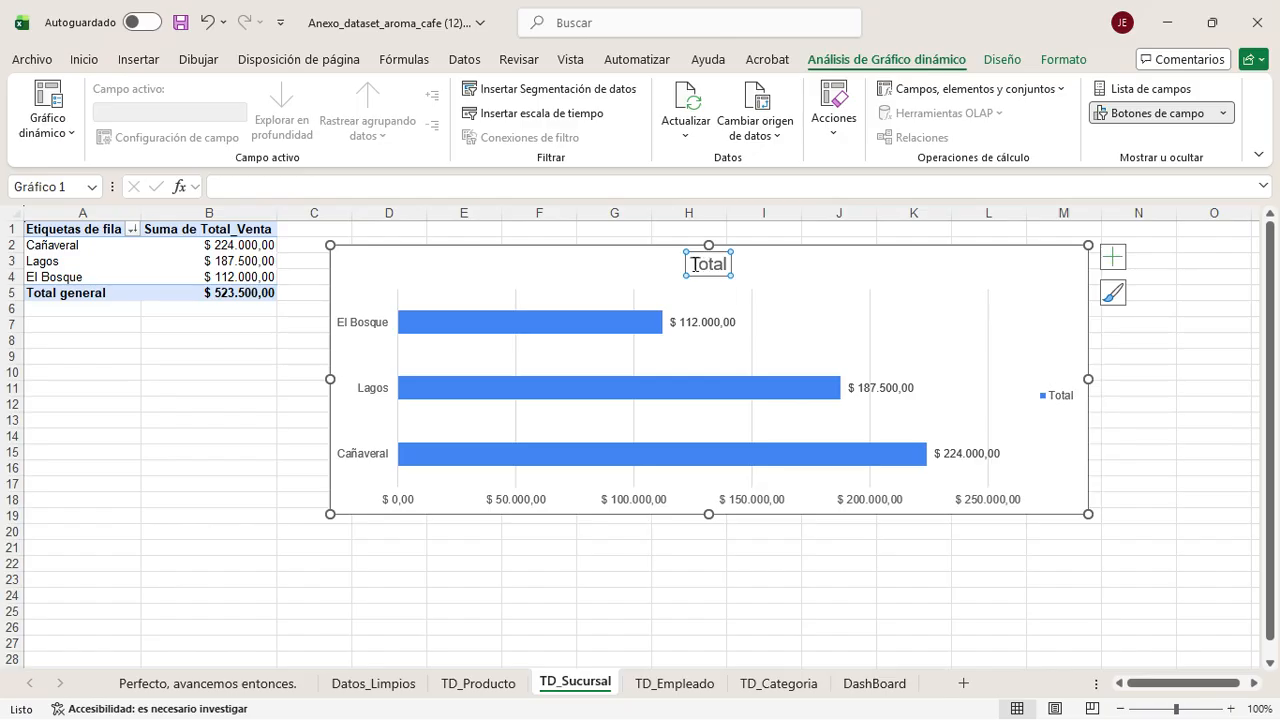
{"action": "double_click", "coordinate": [695, 264]}
{"action": "type", "text": "Ven"}
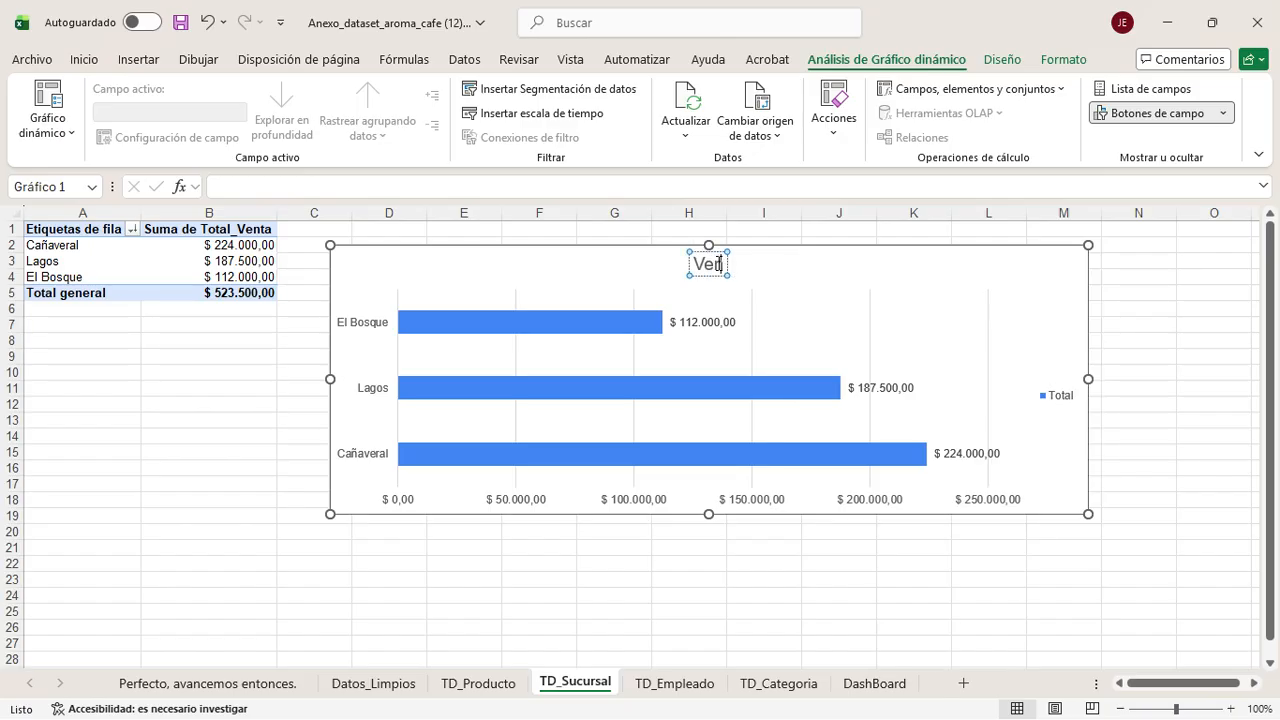
{"action": "type", "text": "tas por s"}
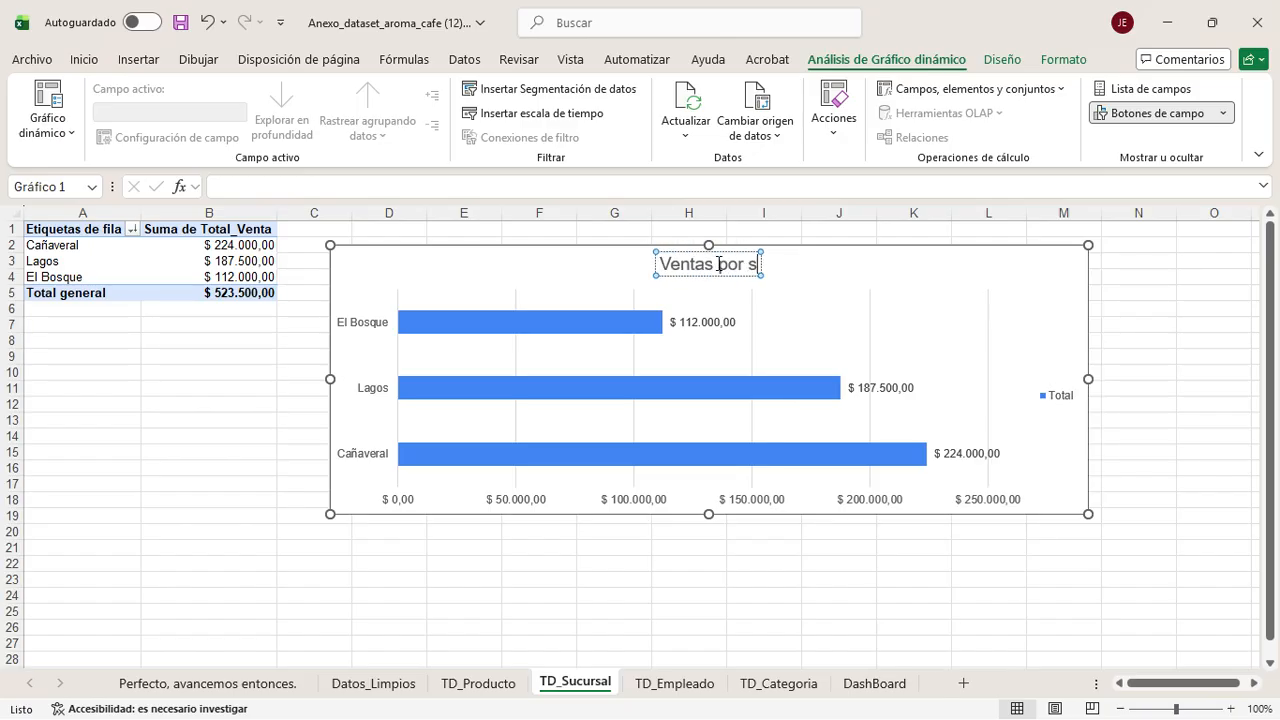
{"action": "type", "text": "ucursal"}
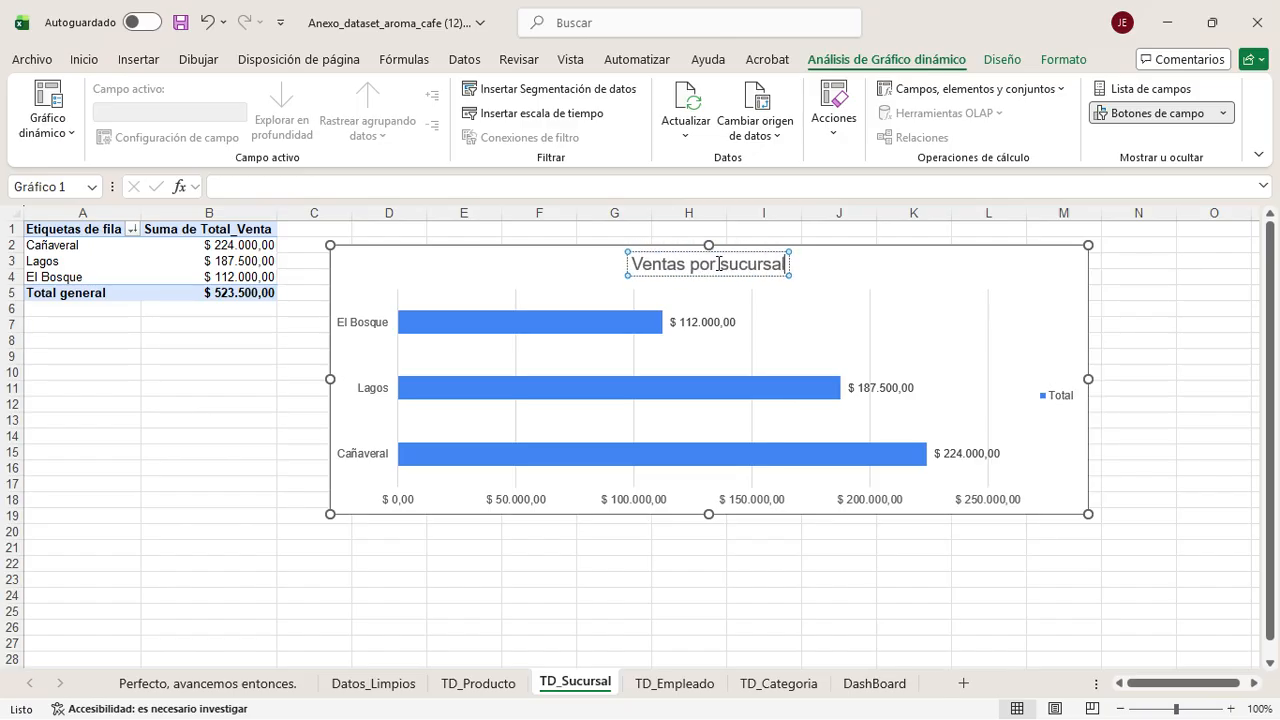
{"action": "left_click", "coordinate": [598, 288]}
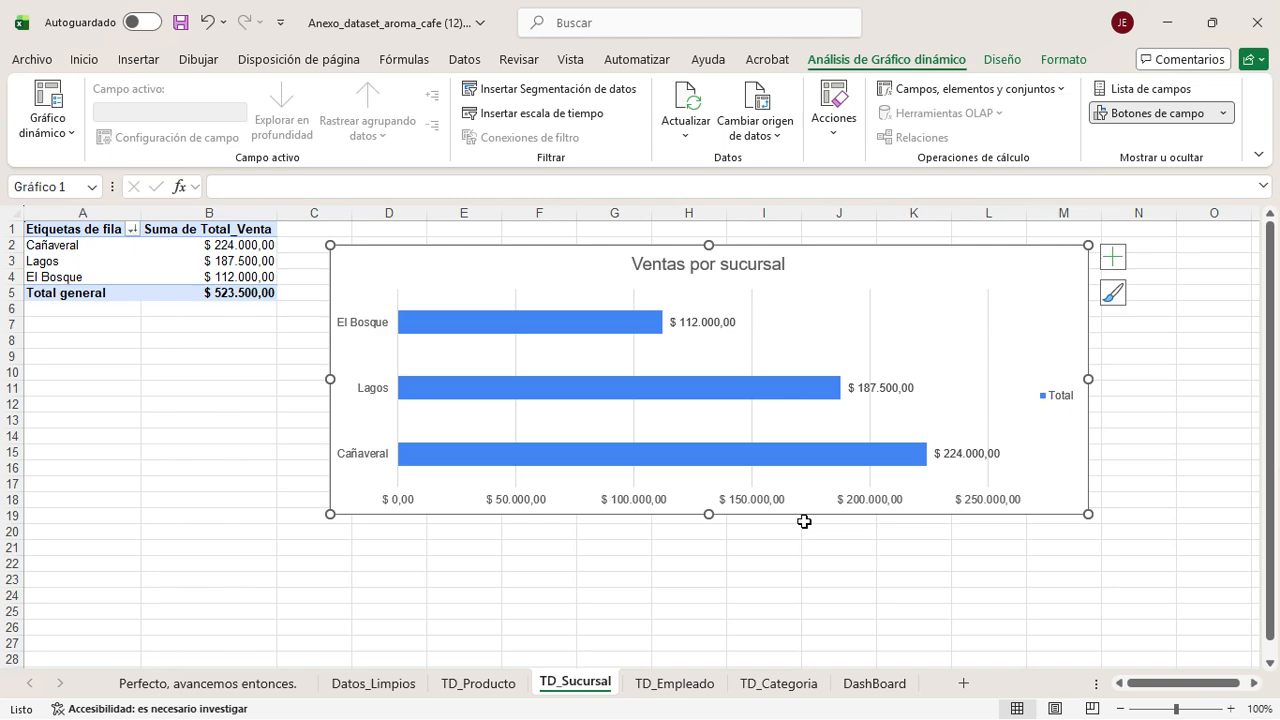
Step: Insert a Columna 3D apilada pivot chart of employee sales based on the pivot table A1:B8 on TD_Empleado
{"action": "left_click", "coordinate": [674, 683]}
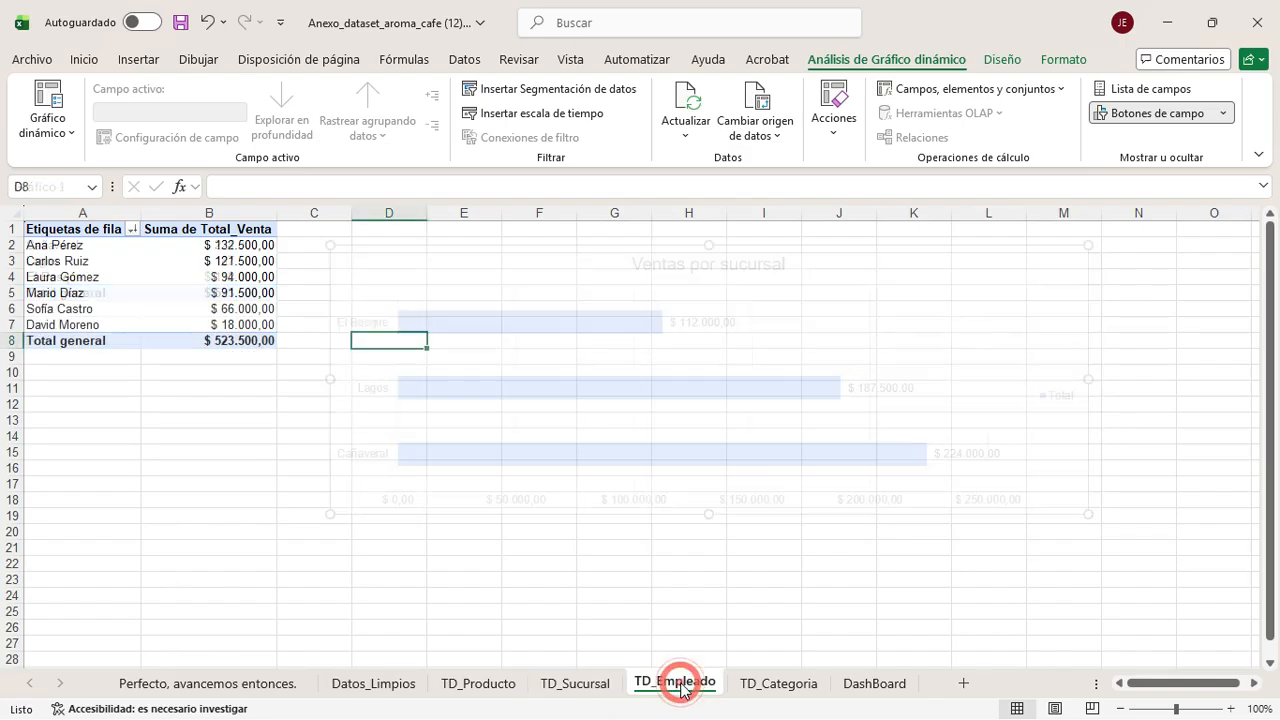
{"action": "left_click_drag", "start_coordinate": [86, 228], "coordinate": [257, 340]}
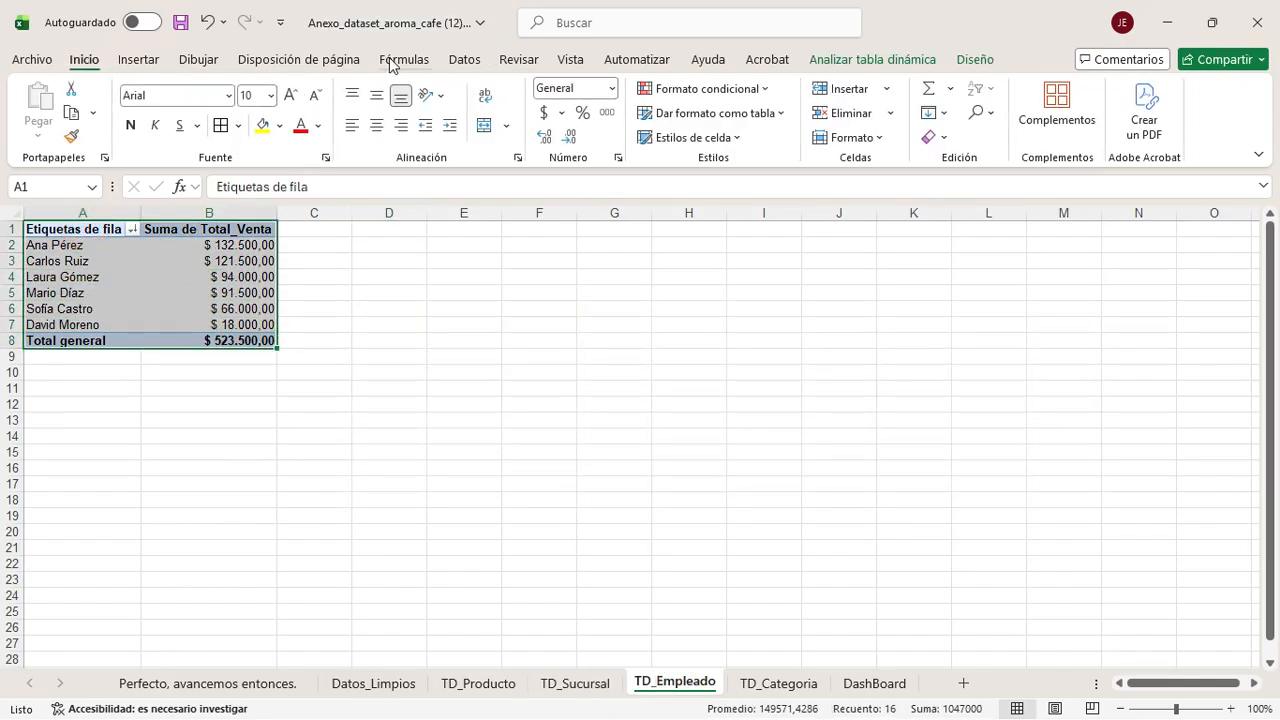
{"action": "left_click", "coordinate": [139, 60]}
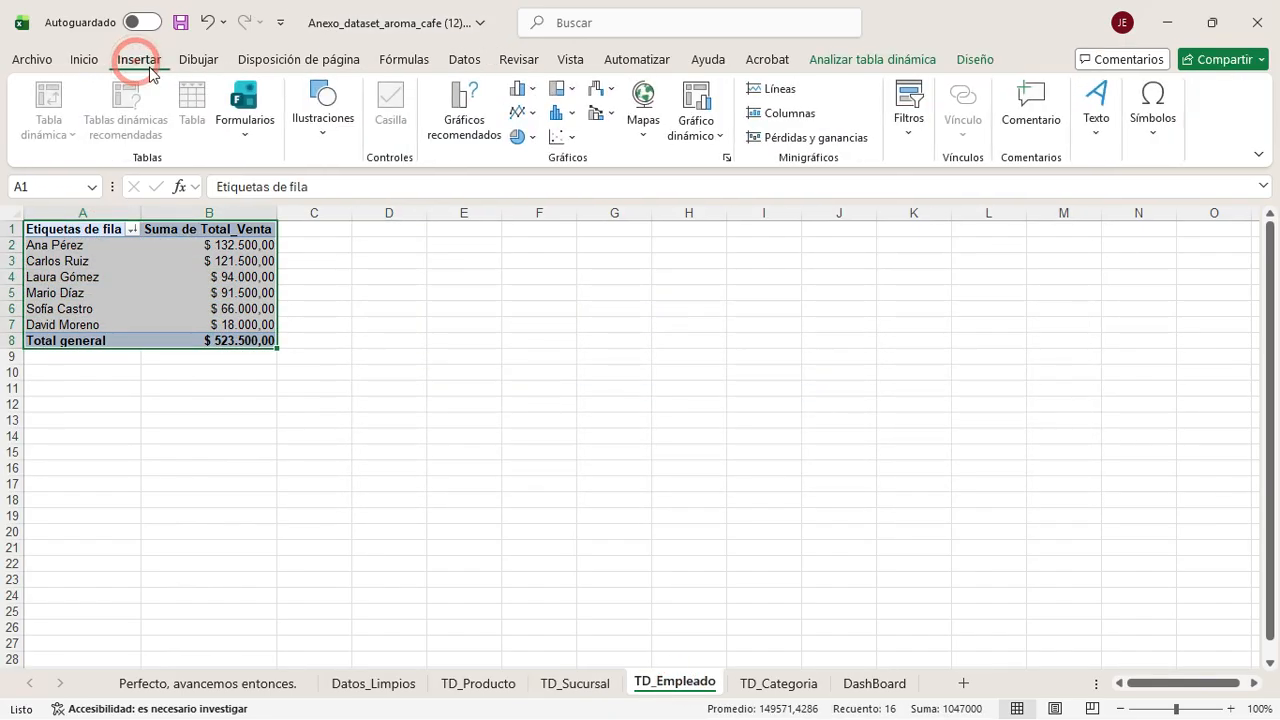
{"action": "left_click", "coordinate": [695, 105]}
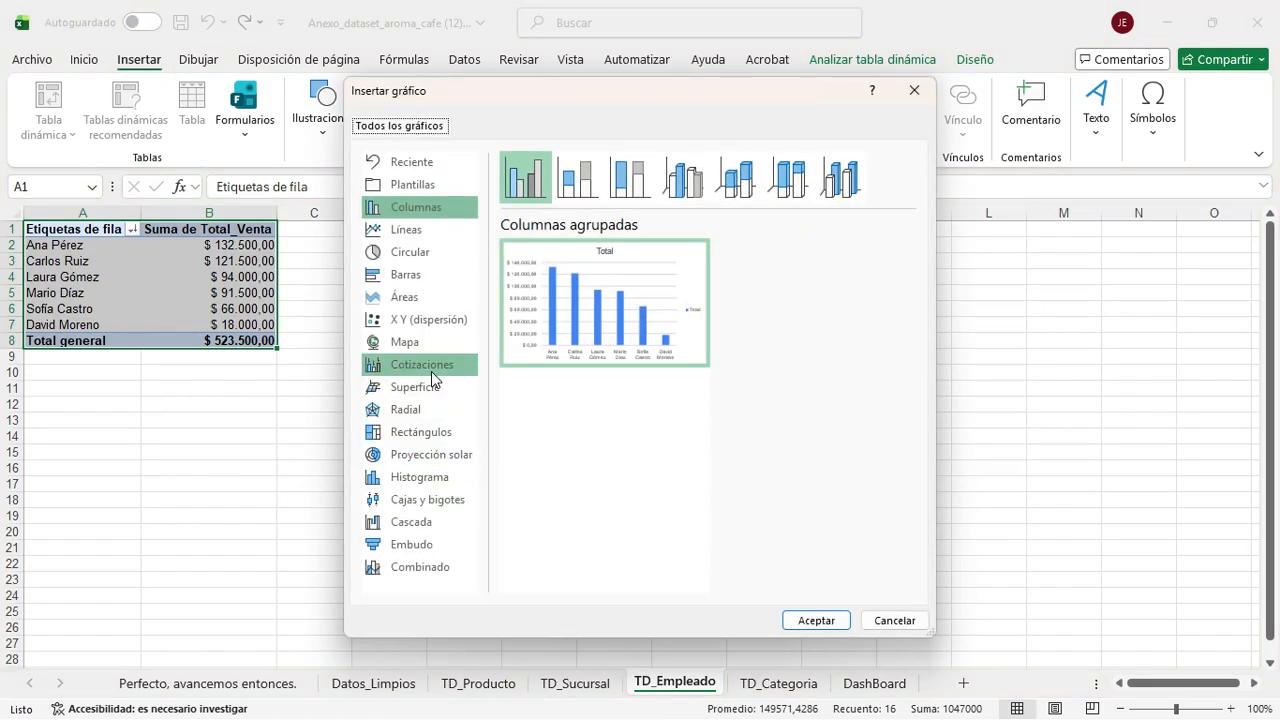
{"action": "left_click", "coordinate": [418, 294]}
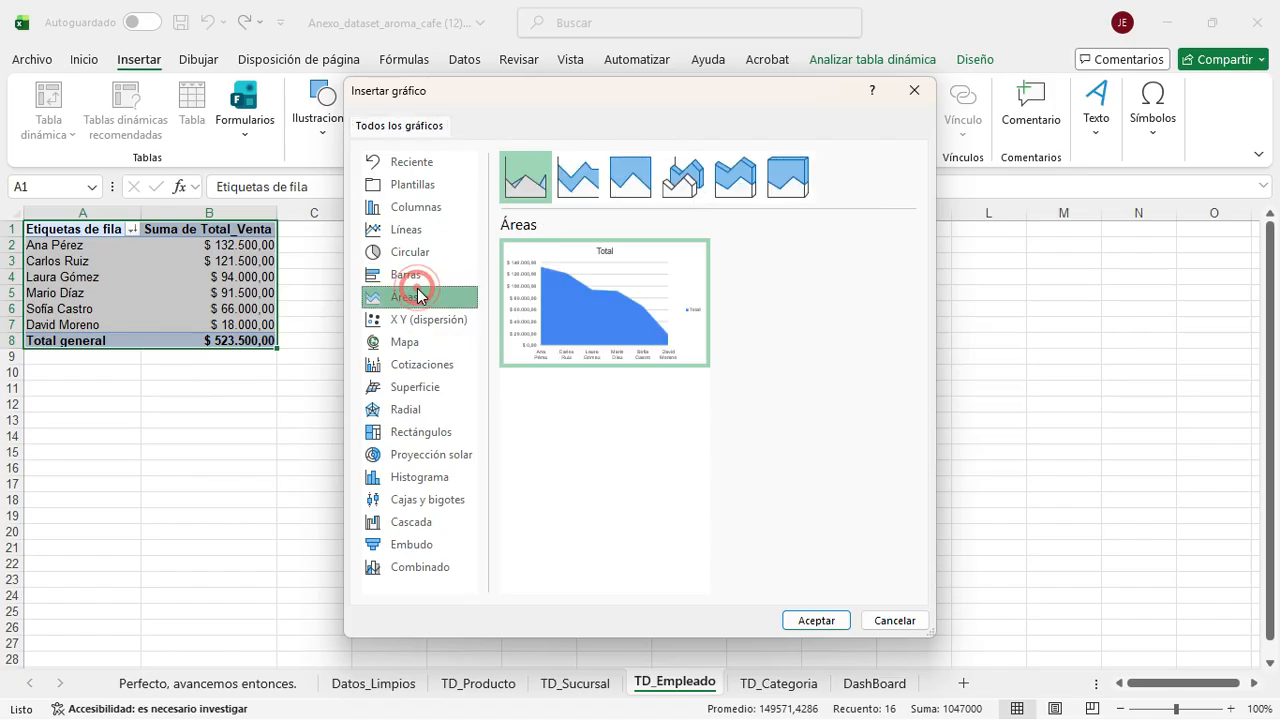
{"action": "left_click", "coordinate": [430, 231]}
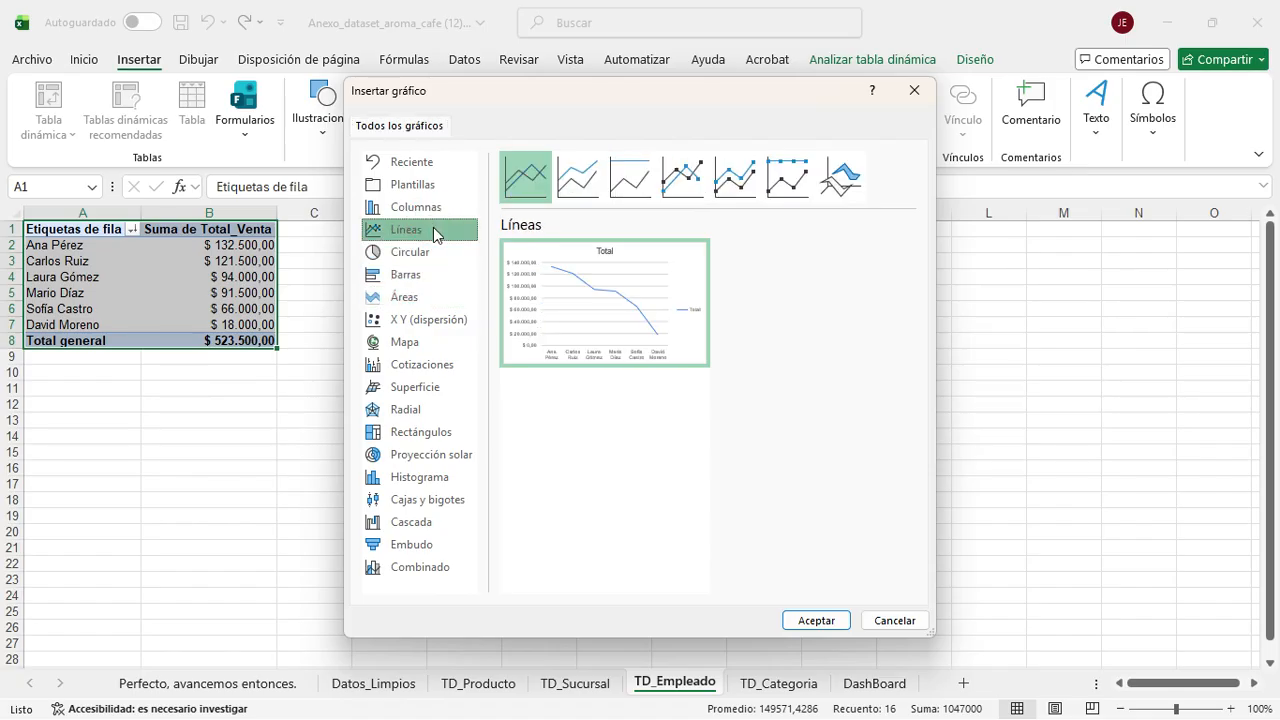
{"action": "left_click", "coordinate": [434, 207]}
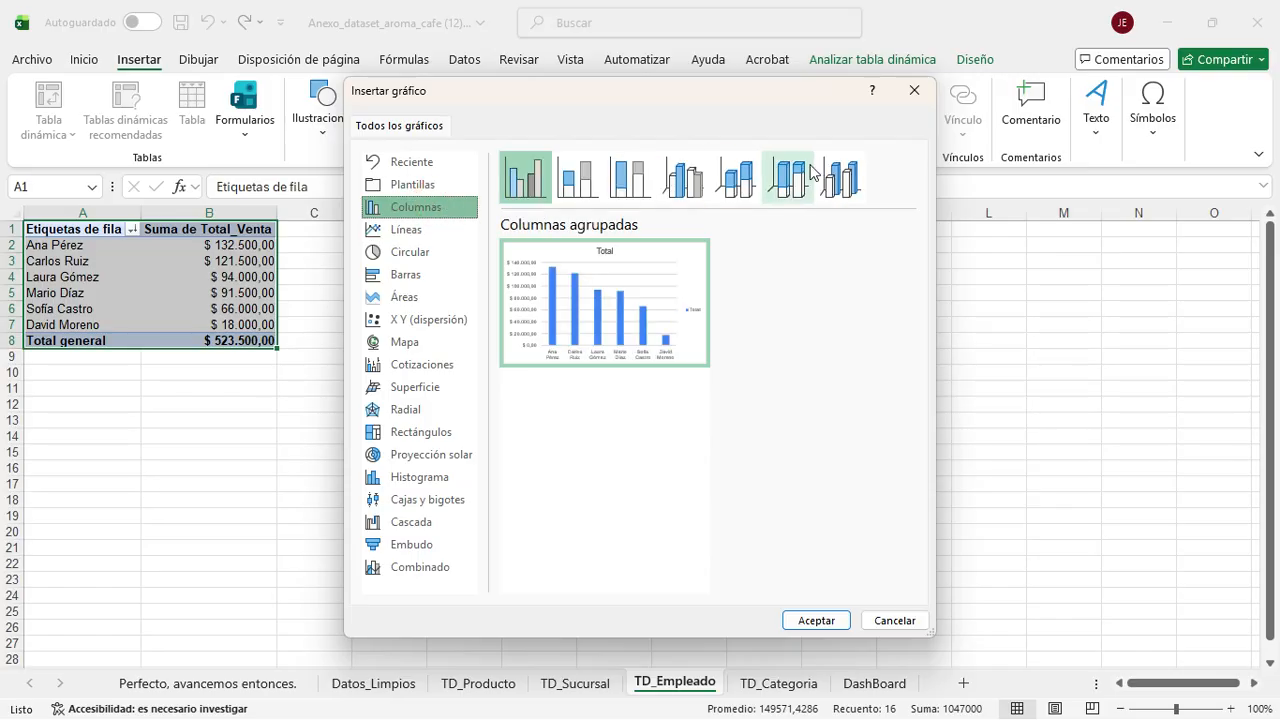
{"action": "left_click", "coordinate": [755, 186]}
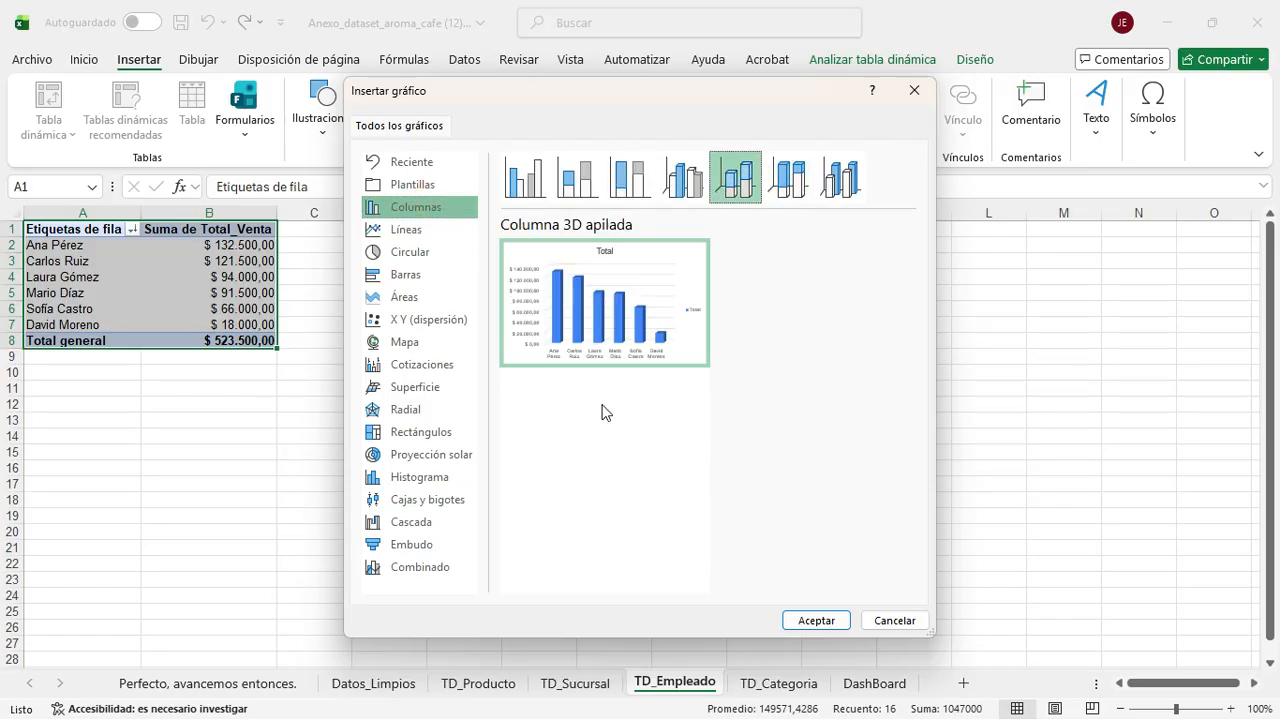
{"action": "left_click", "coordinate": [815, 621]}
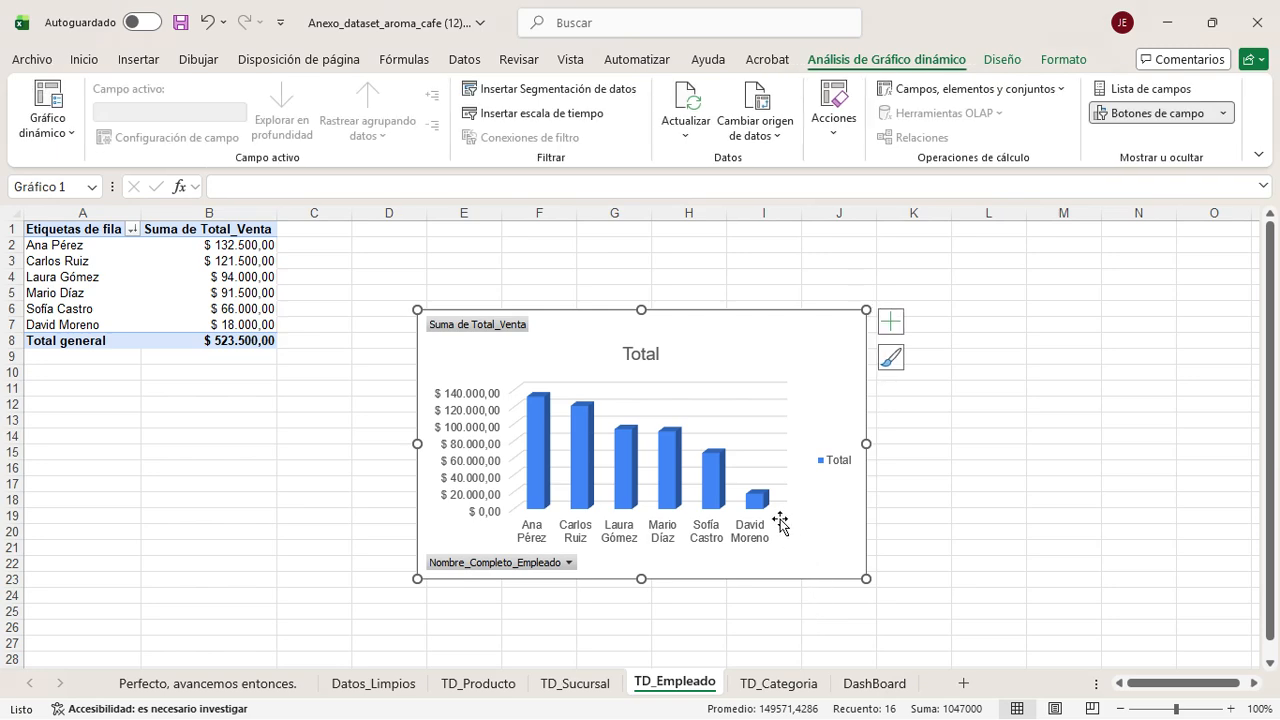
Step: Place the employee chart beside the pivot table, widened to about column L, and add data labels to it
{"action": "left_click", "coordinate": [693, 322]}
{"action": "left_click_drag", "start_coordinate": [693, 322], "coordinate": [627, 270]}
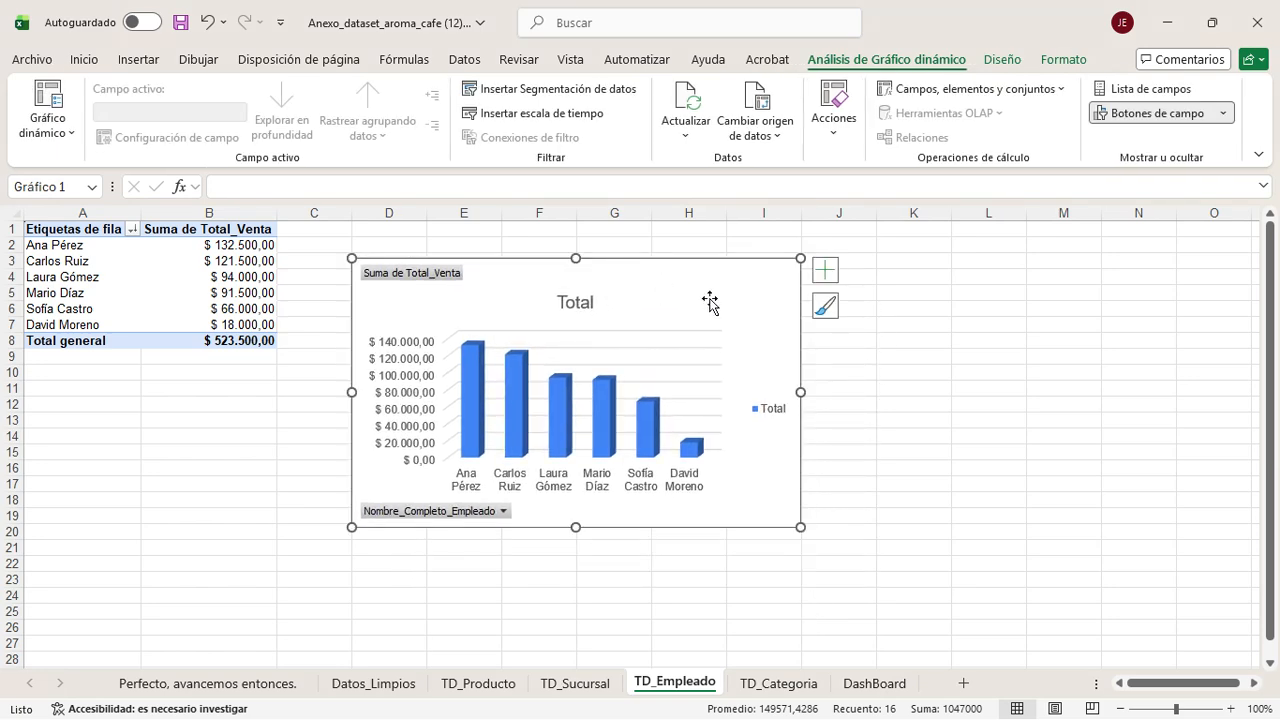
{"action": "left_click_drag", "start_coordinate": [801, 392], "coordinate": [1032, 400]}
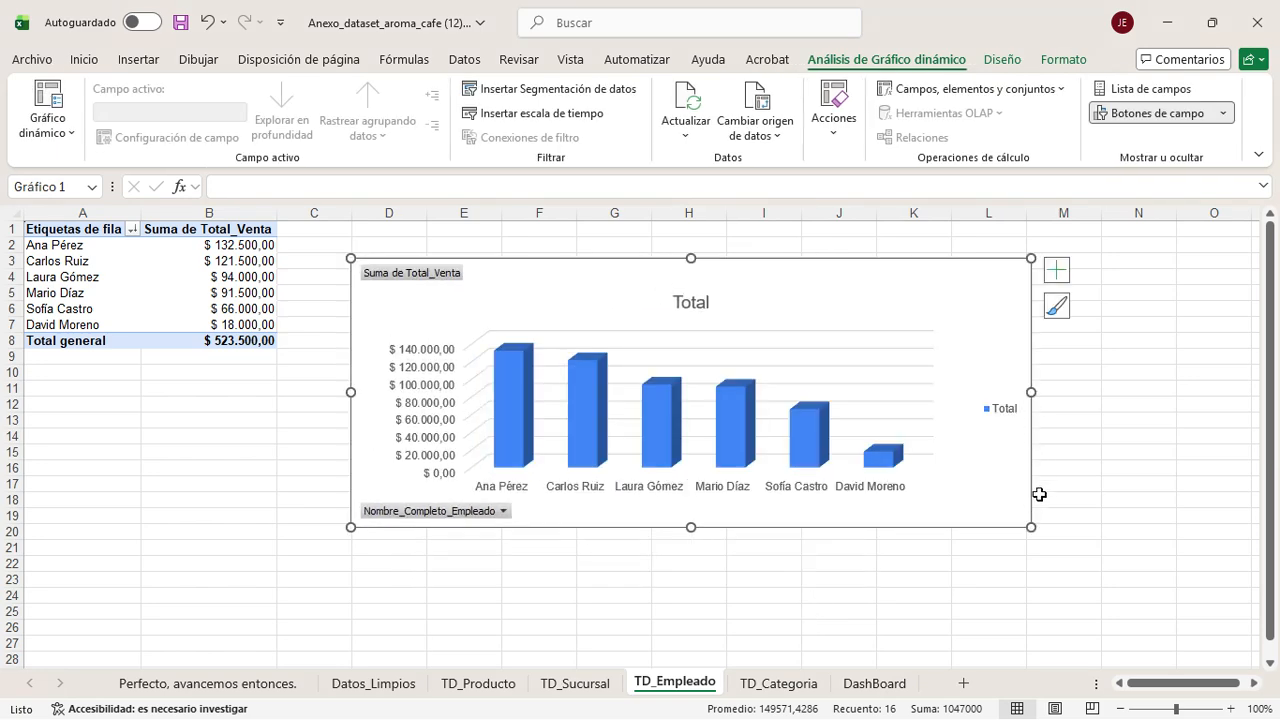
{"action": "left_click", "coordinate": [1056, 270]}
{"action": "left_click", "coordinate": [1135, 349]}
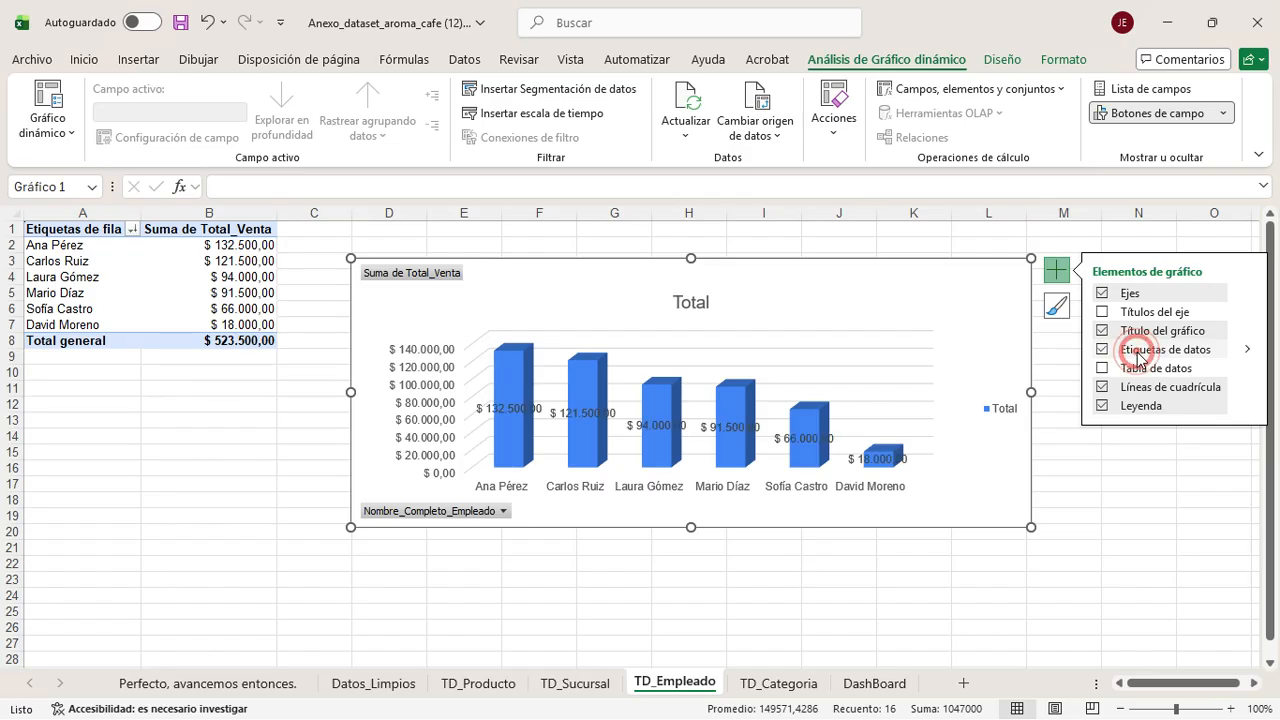
Step: Try to move the employee chart's data labels above the columns, and reset them by removing and re-adding them
{"action": "left_click", "coordinate": [512, 410]}
{"action": "left_click_drag", "start_coordinate": [512, 410], "coordinate": [517, 317]}
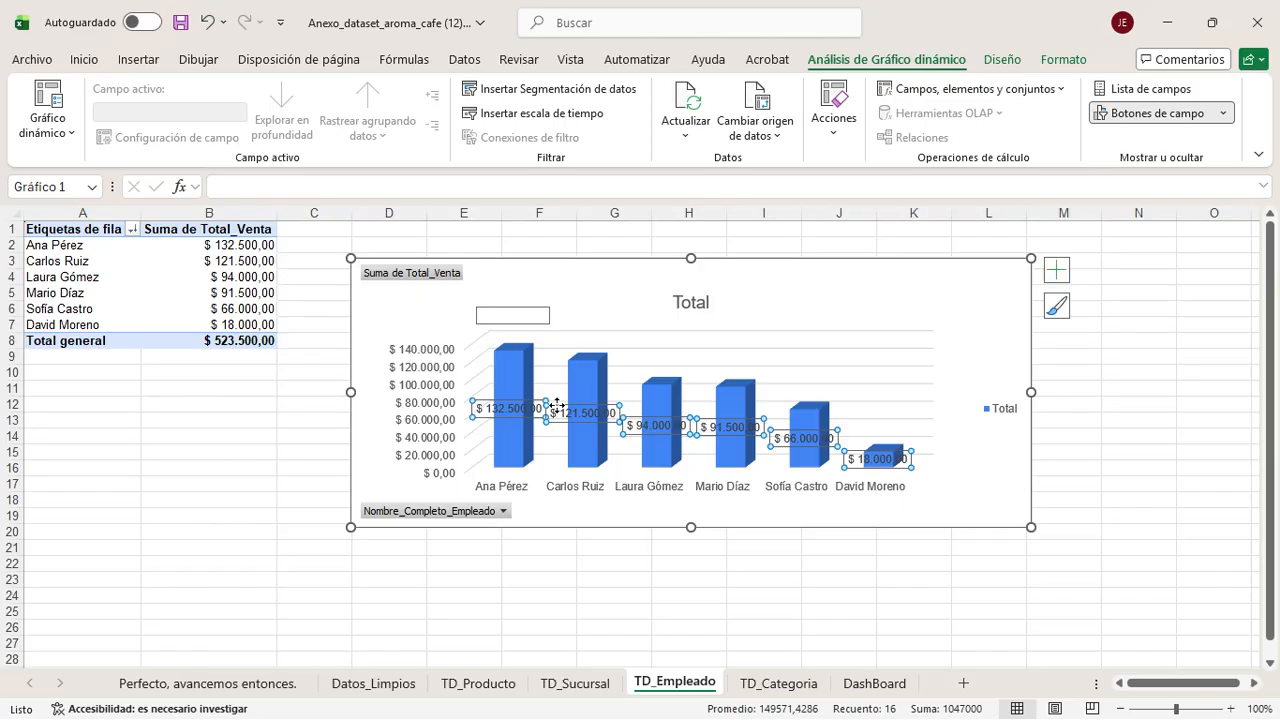
{"action": "key", "text": "Delete"}
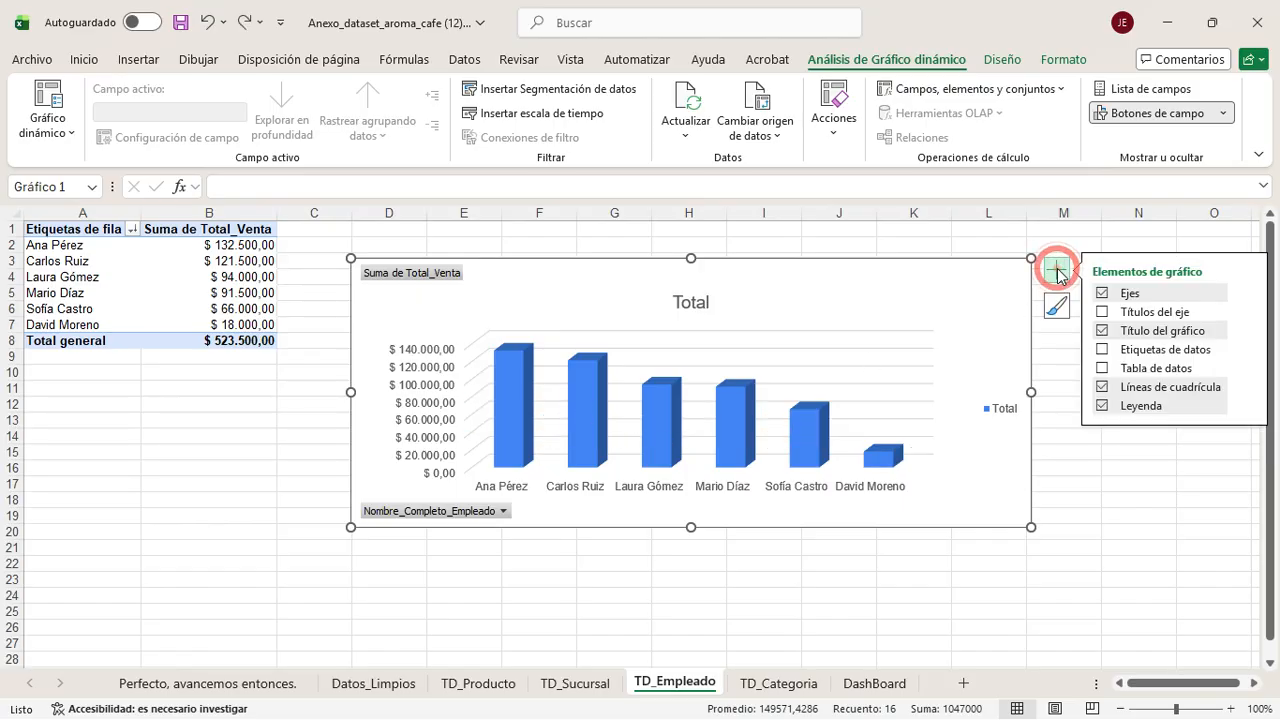
{"action": "left_click", "coordinate": [1056, 270]}
{"action": "left_click", "coordinate": [1102, 349]}
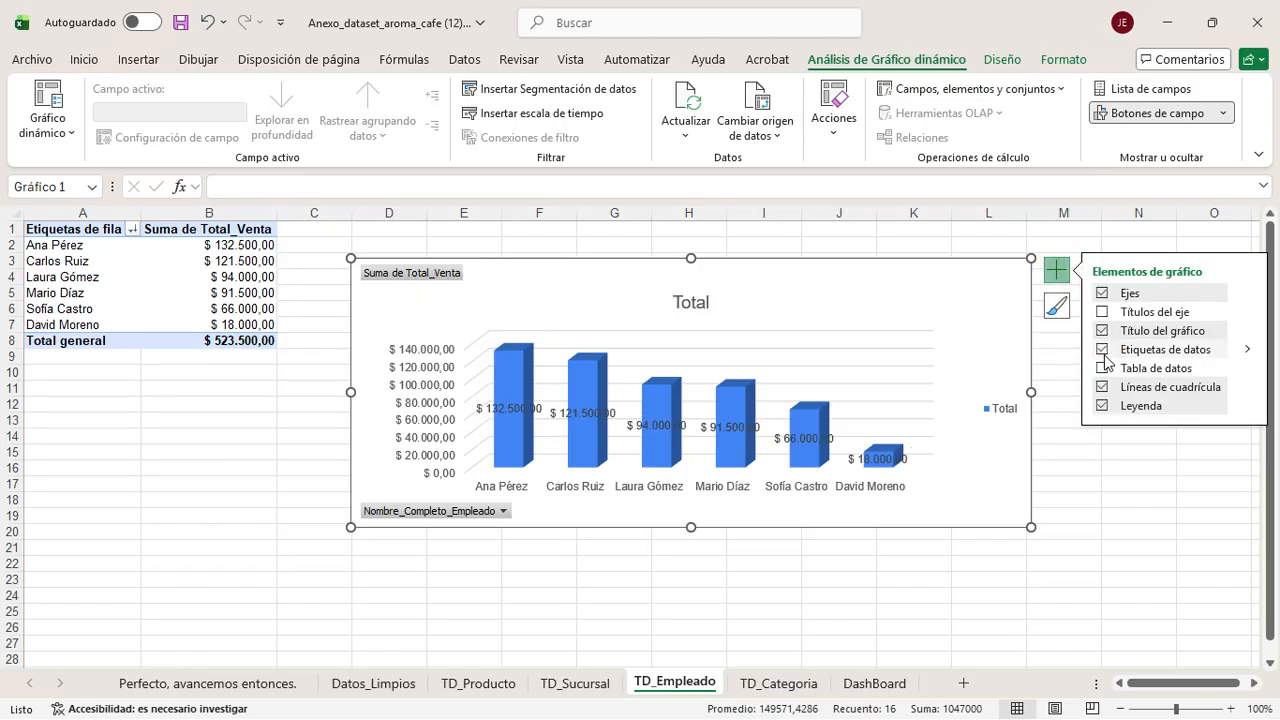
{"action": "left_click", "coordinate": [1141, 527]}
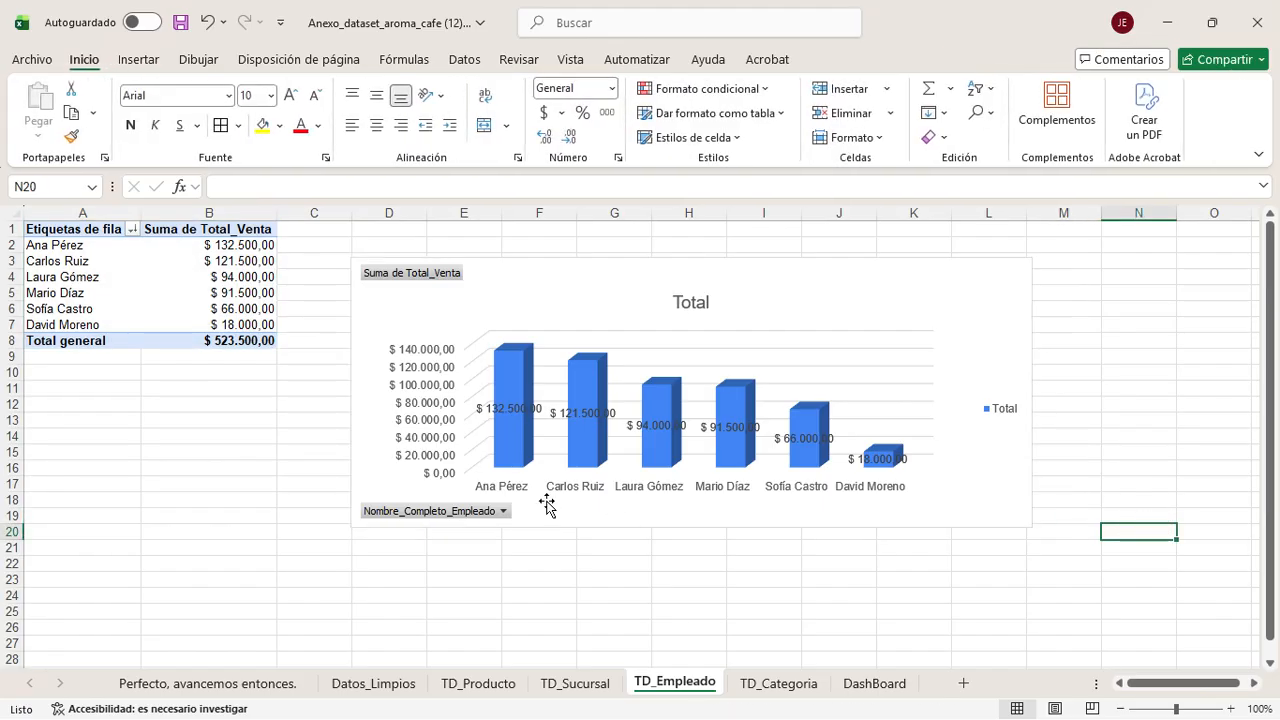
Step: Hide the Nombre_Completo_Empleado axis field button and the Suma de Total_Venta value field button on the employee chart
{"action": "right_click", "coordinate": [408, 510]}
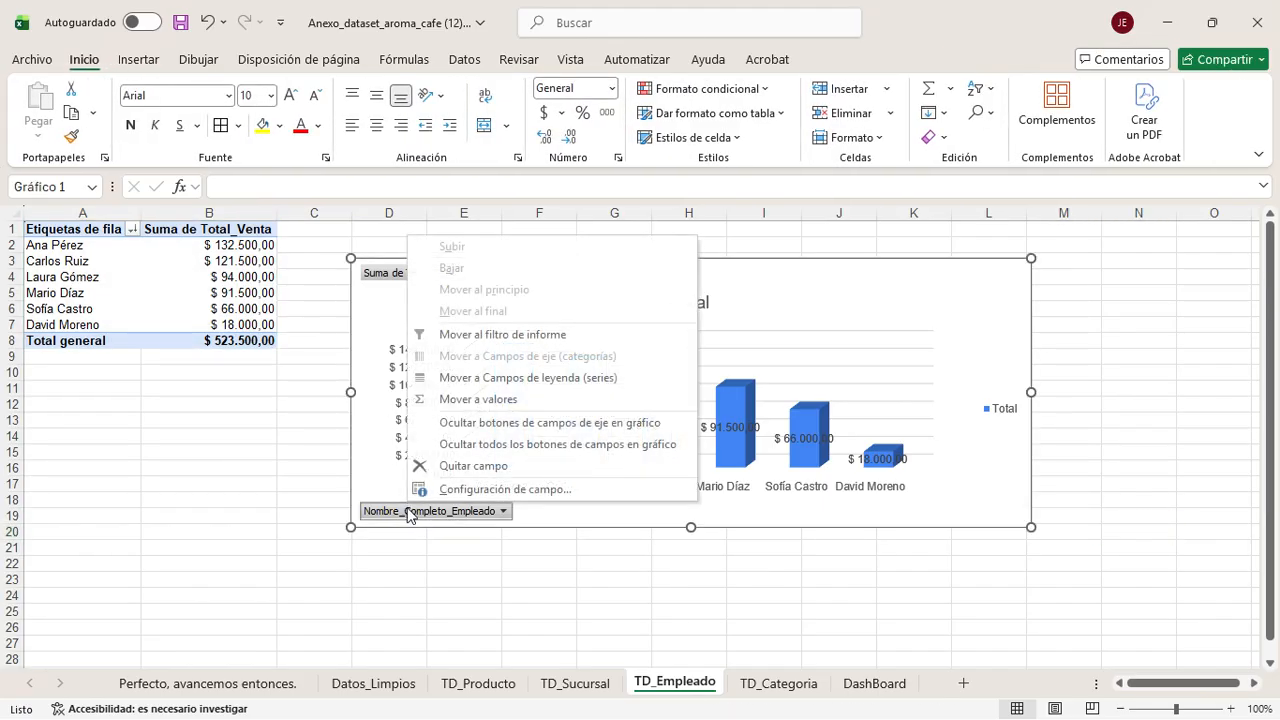
{"action": "left_click", "coordinate": [416, 422]}
{"action": "right_click", "coordinate": [418, 274]}
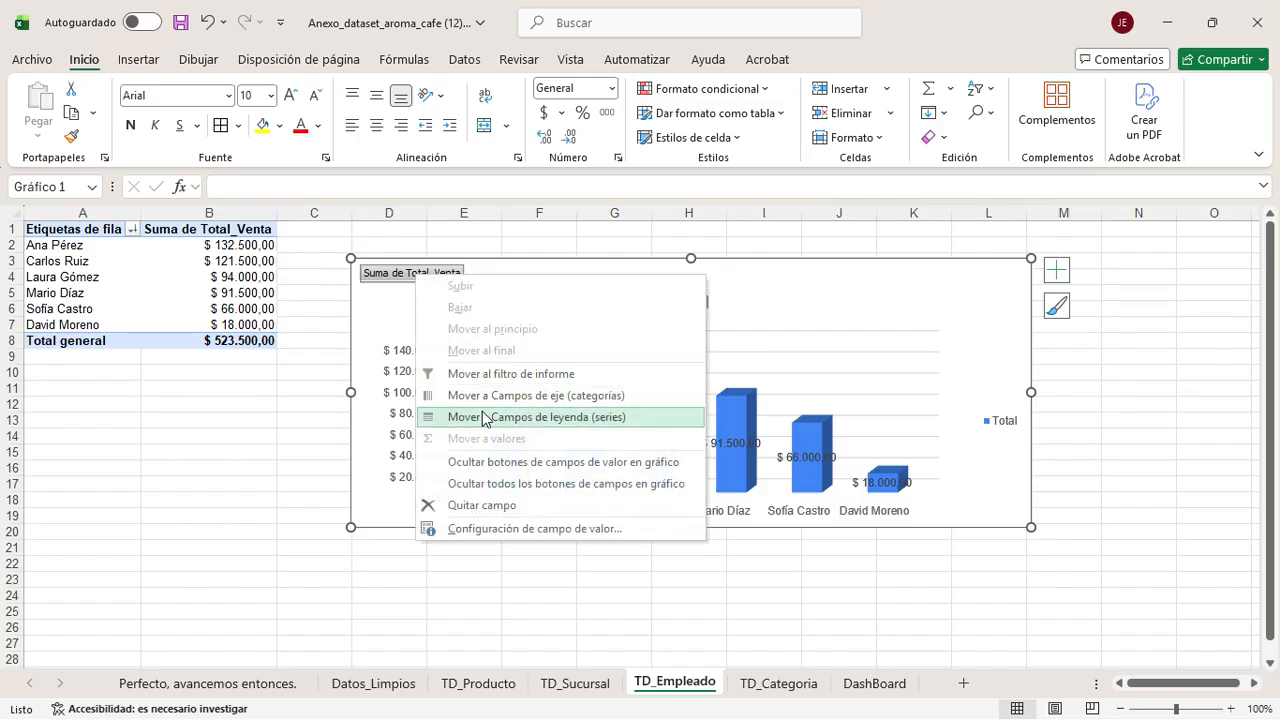
{"action": "left_click", "coordinate": [470, 462]}
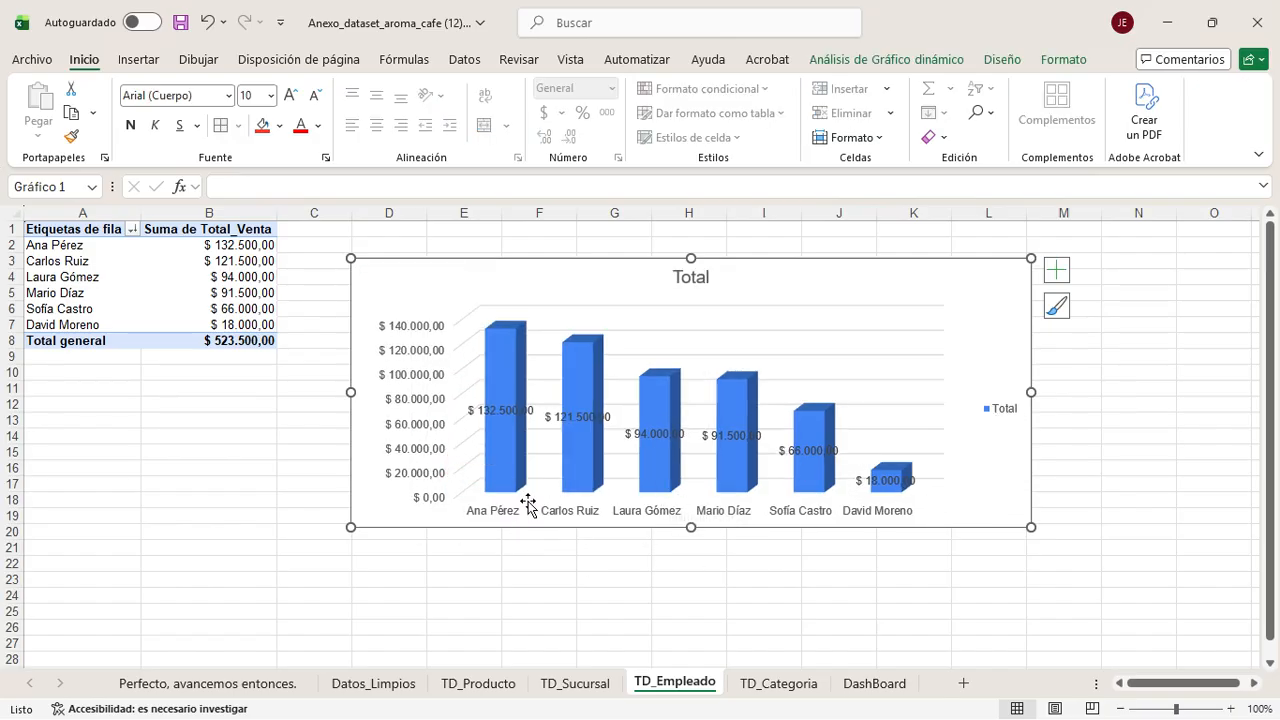
Step: Move the six data labels of the employee chart individually into a row above their columns, beneath the chart title
{"action": "left_click", "coordinate": [508, 410]}
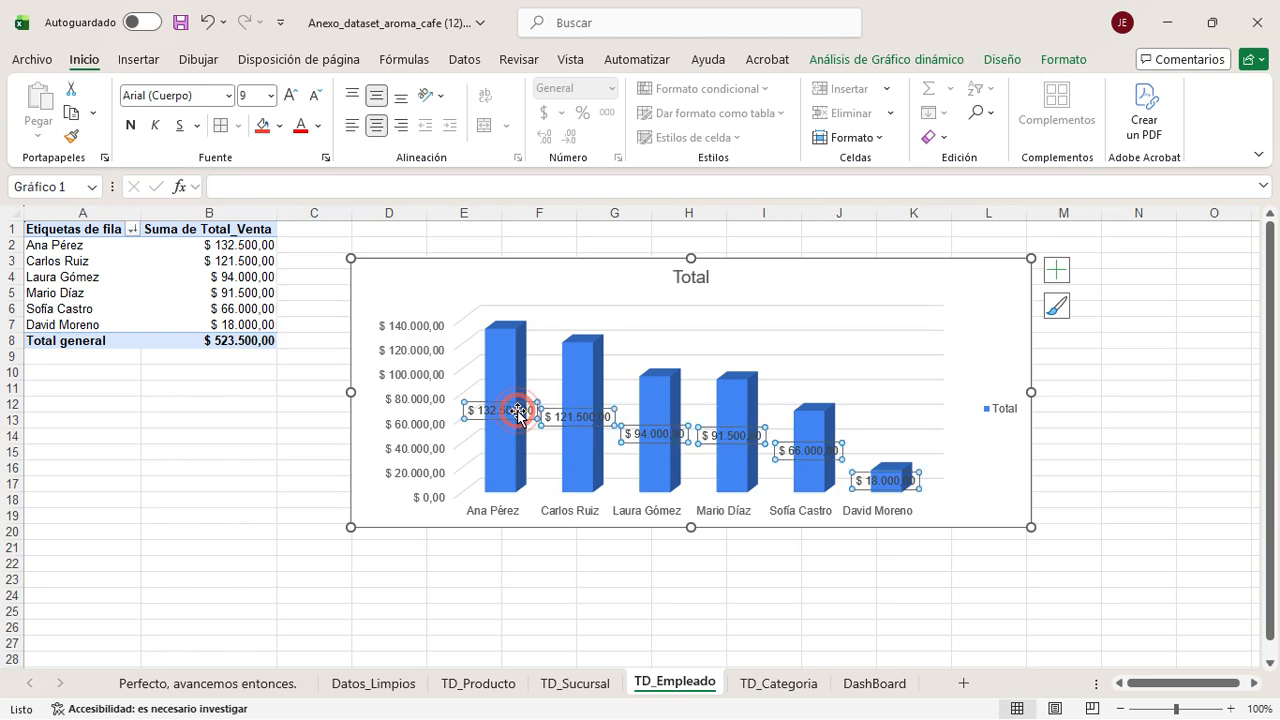
{"action": "left_click_drag", "start_coordinate": [506, 392], "coordinate": [511, 283]}
{"action": "left_click", "coordinate": [572, 419]}
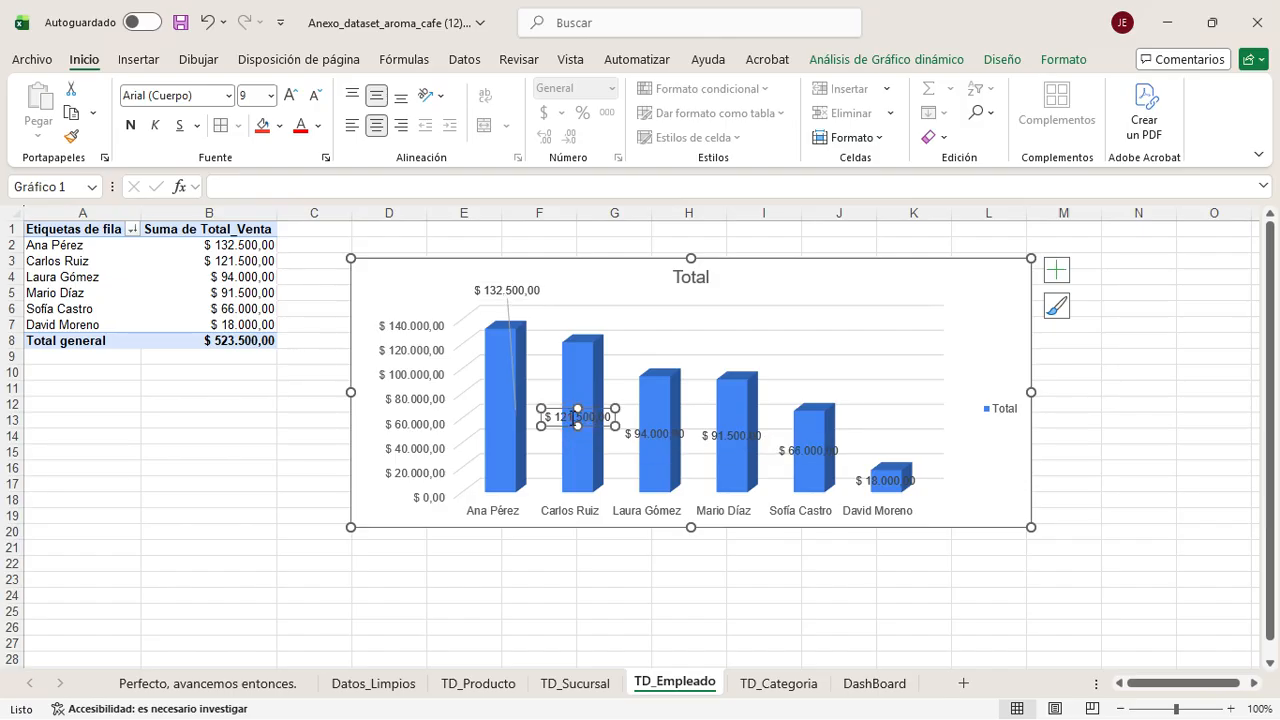
{"action": "left_click_drag", "start_coordinate": [595, 411], "coordinate": [605, 290]}
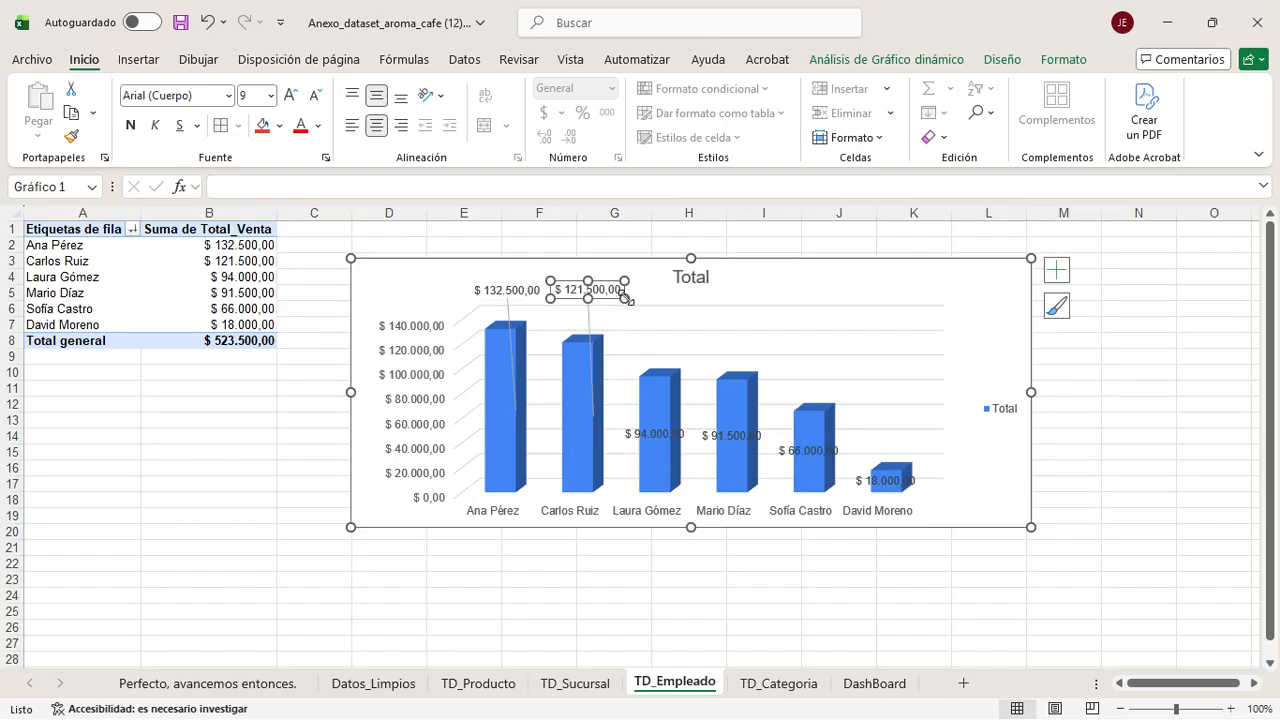
{"action": "left_click", "coordinate": [680, 435]}
{"action": "left_click_drag", "start_coordinate": [680, 435], "coordinate": [694, 295]}
{"action": "left_click", "coordinate": [752, 440]}
{"action": "left_click_drag", "start_coordinate": [750, 427], "coordinate": [764, 289]}
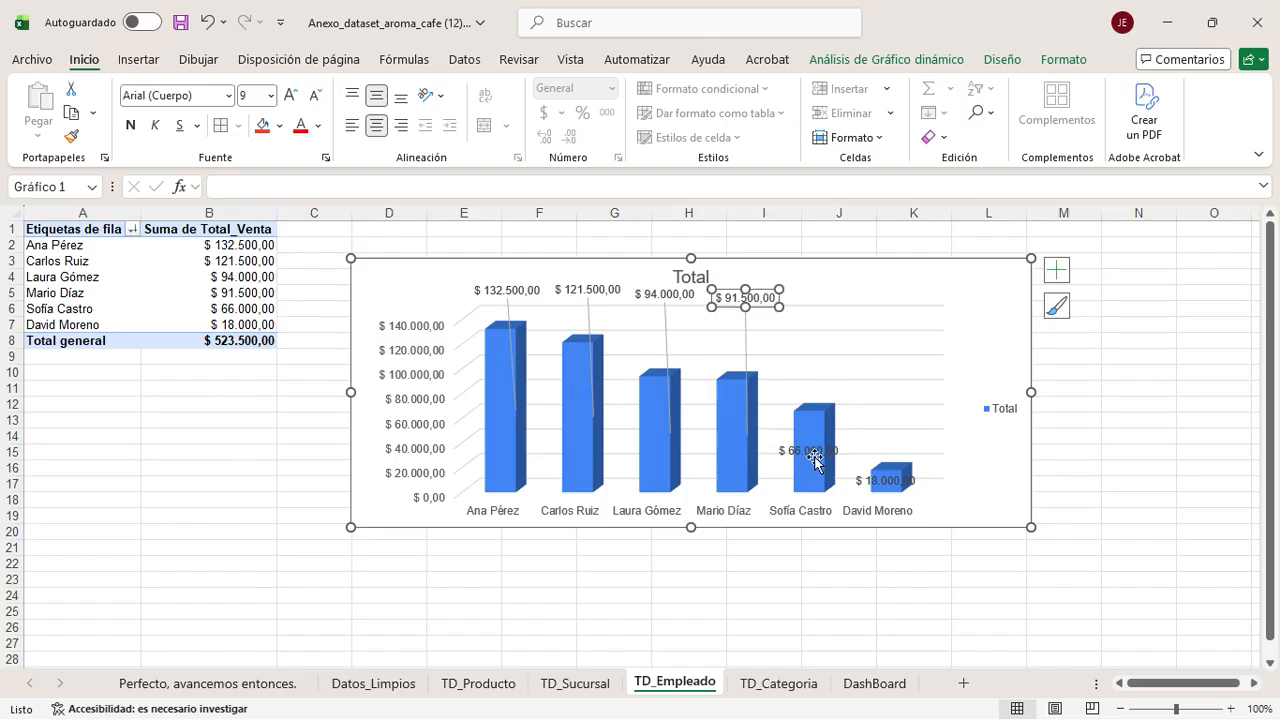
{"action": "left_click", "coordinate": [806, 451]}
{"action": "left_click_drag", "start_coordinate": [822, 445], "coordinate": [830, 291]}
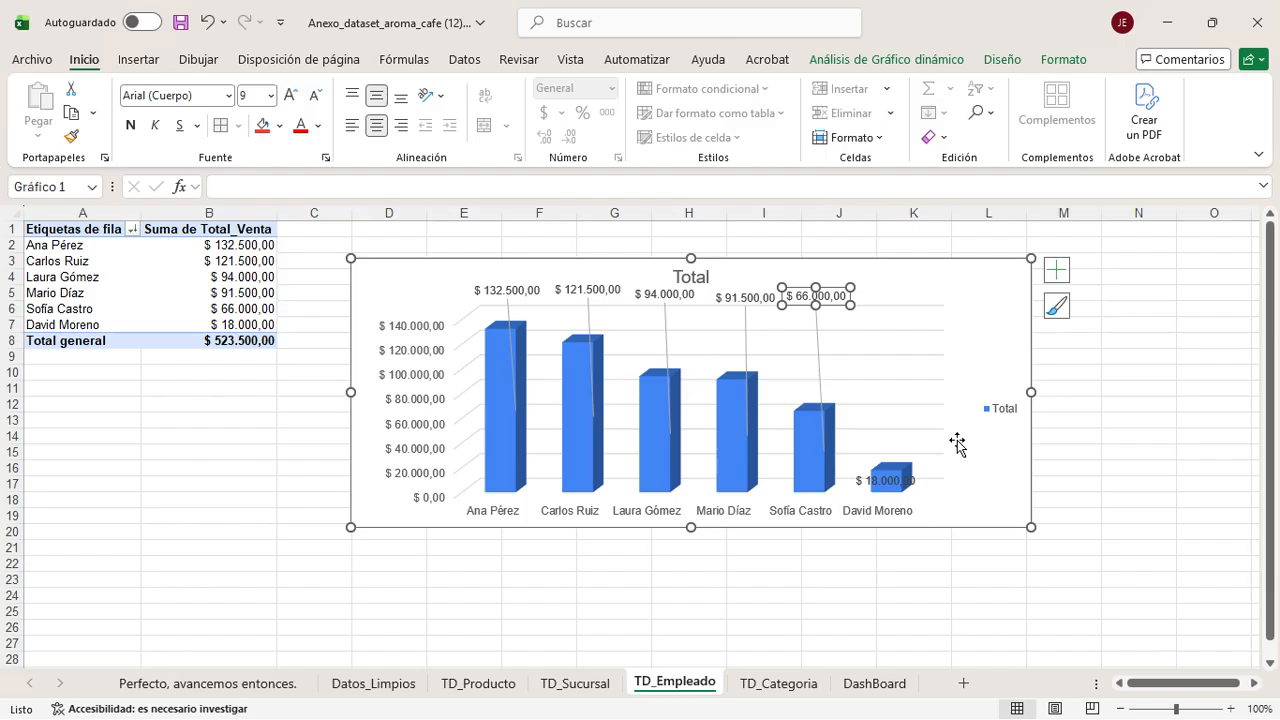
{"action": "left_click", "coordinate": [883, 482]}
{"action": "left_click_drag", "start_coordinate": [902, 474], "coordinate": [920, 287]}
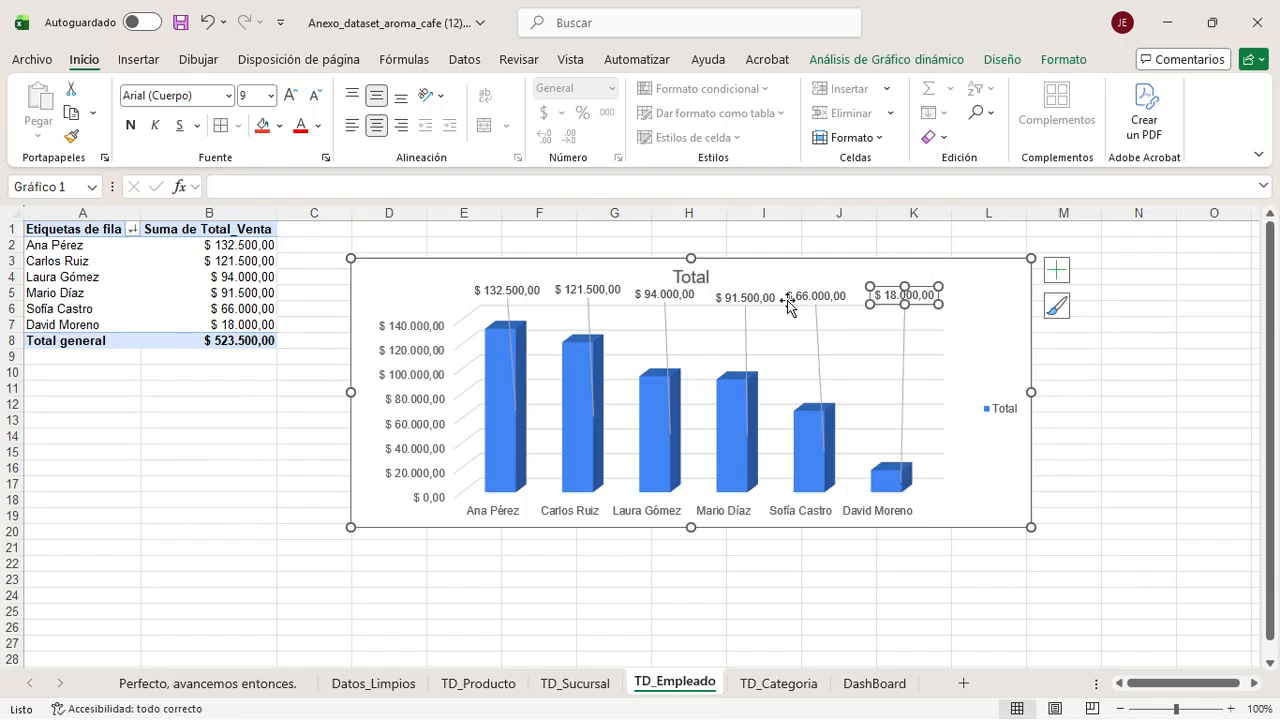
{"action": "left_click", "coordinate": [818, 297]}
{"action": "left_click_drag", "start_coordinate": [830, 290], "coordinate": [841, 290]}
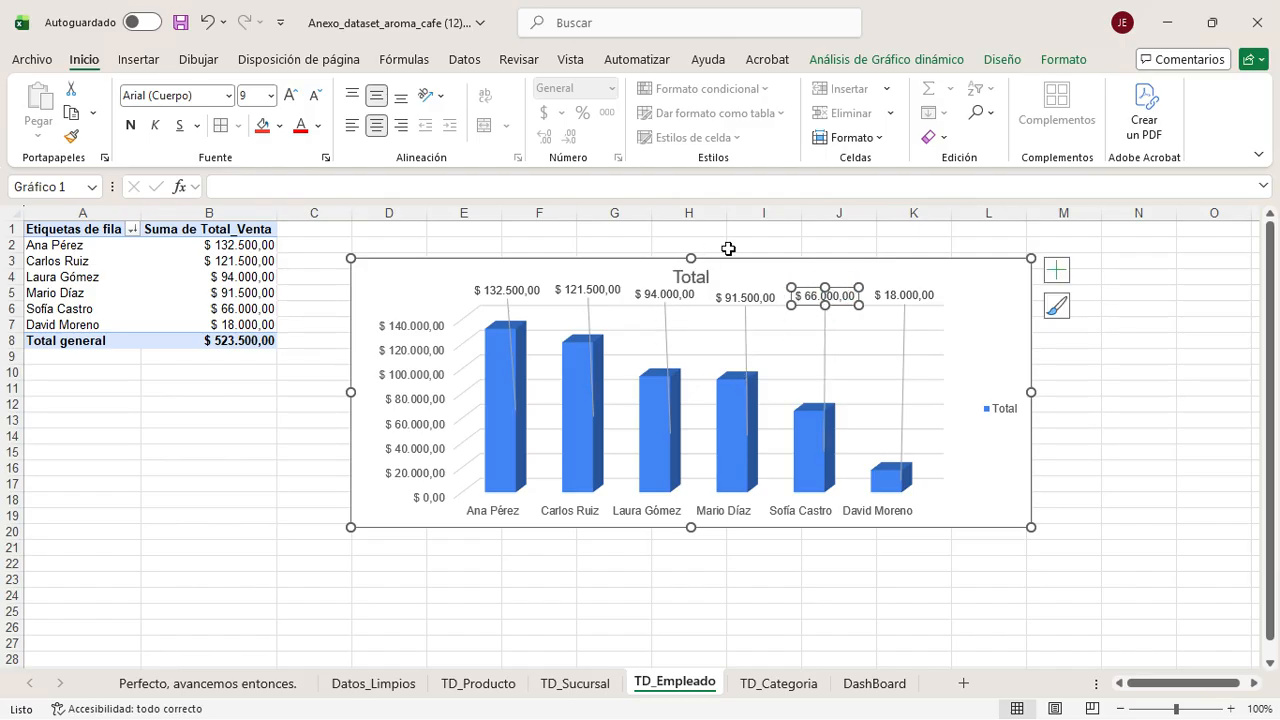
Step: Extend the employee chart slightly upward and change its title to "Ventas por Empleado"
{"action": "left_click_drag", "start_coordinate": [686, 254], "coordinate": [689, 240]}
{"action": "left_click", "coordinate": [690, 262]}
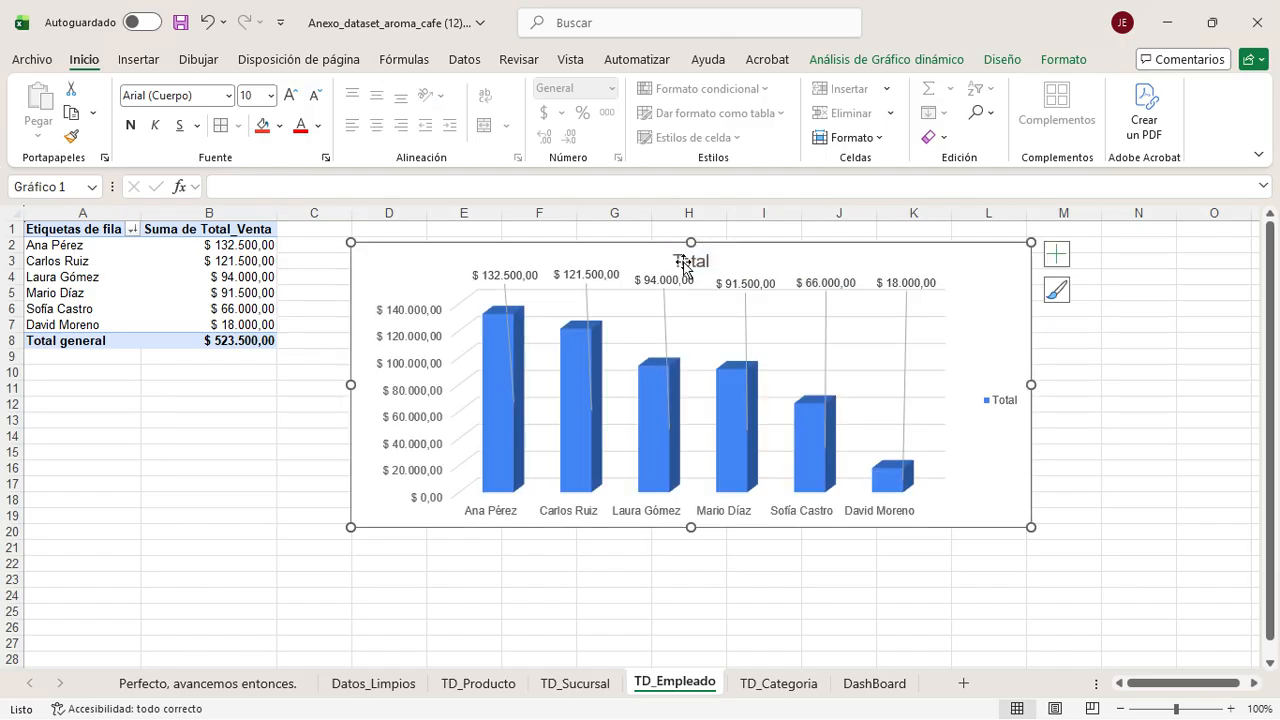
{"action": "double_click", "coordinate": [690, 262]}
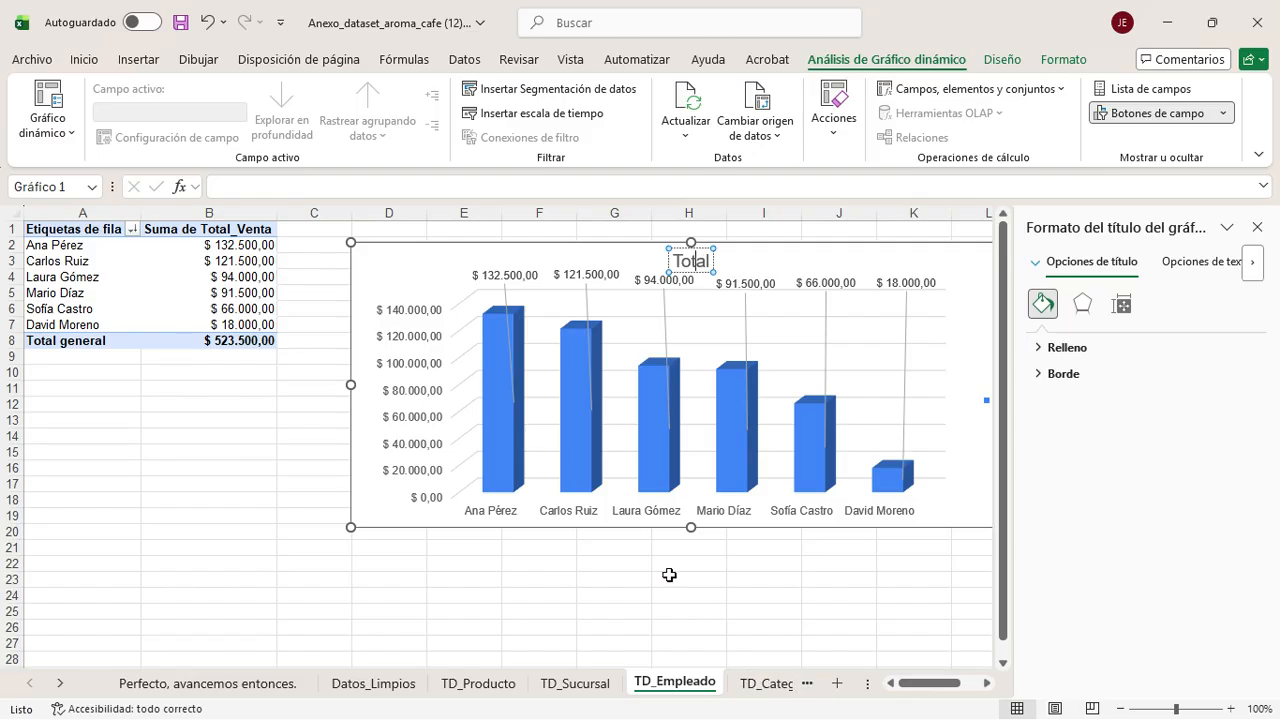
{"action": "left_click_drag", "start_coordinate": [671, 261], "coordinate": [705, 261]}
{"action": "type", "text": "Ven"}
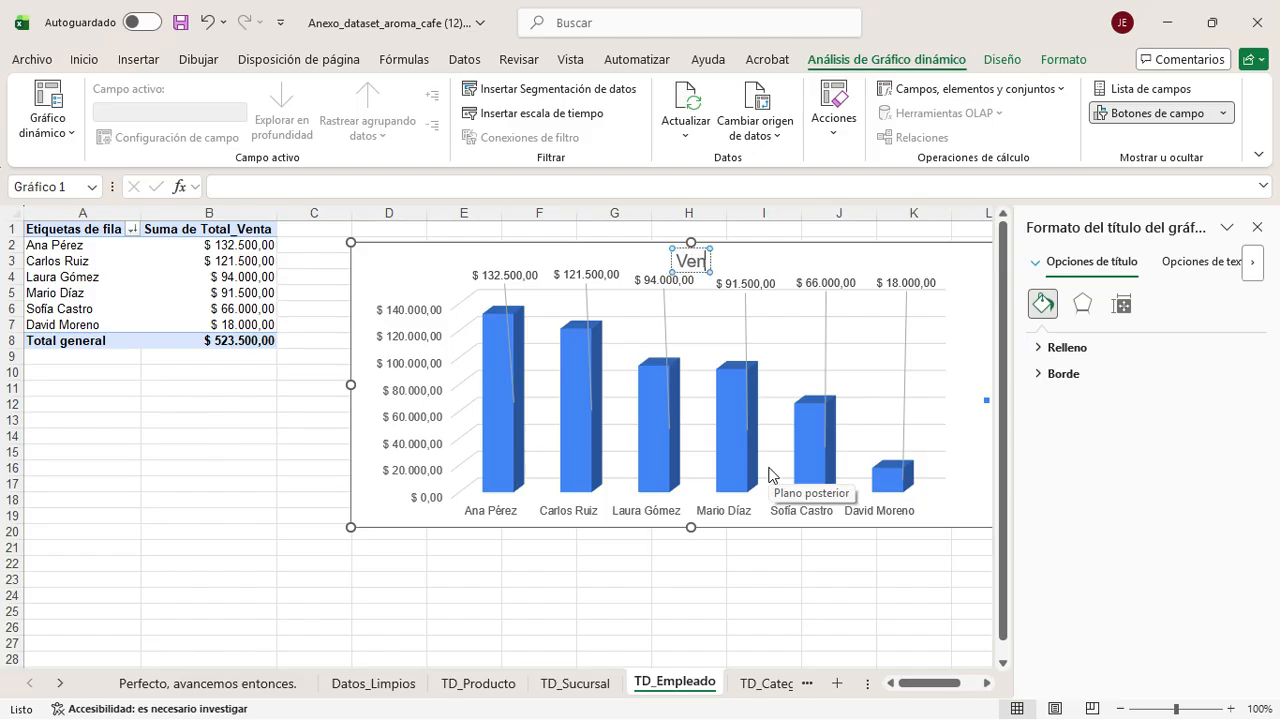
{"action": "type", "text": "tas por"}
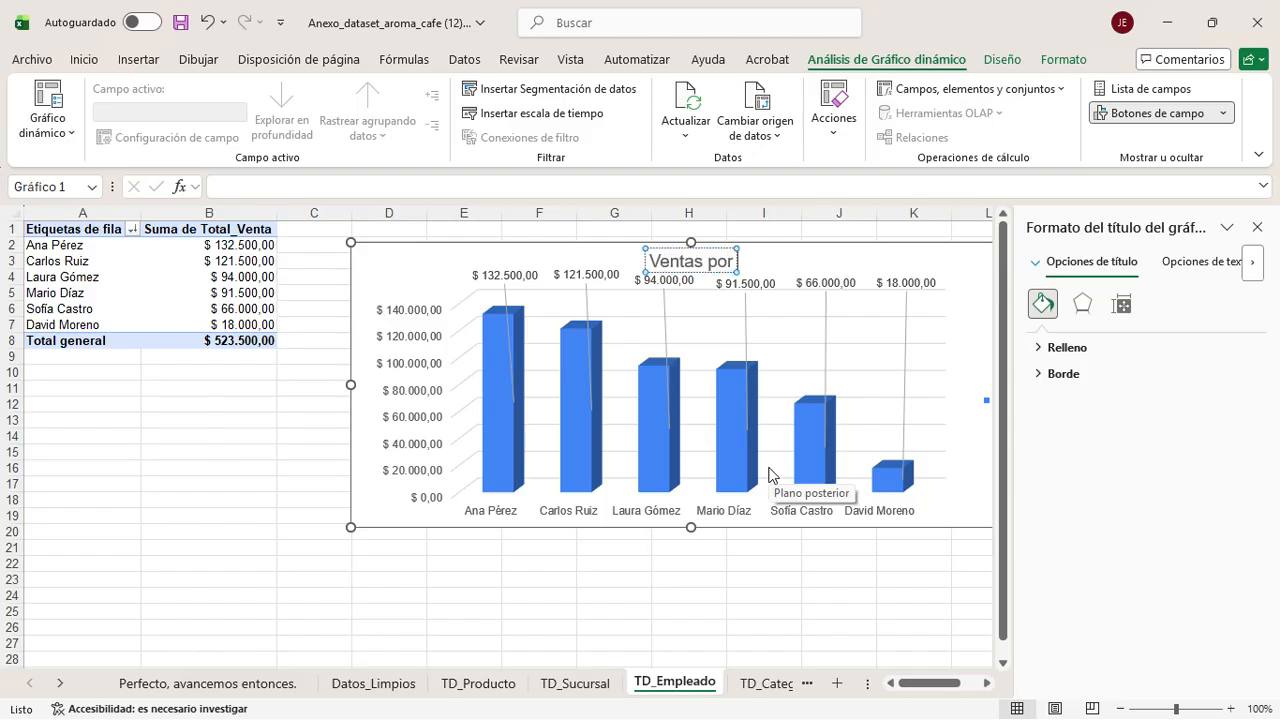
{"action": "type", "text": " Empleado"}
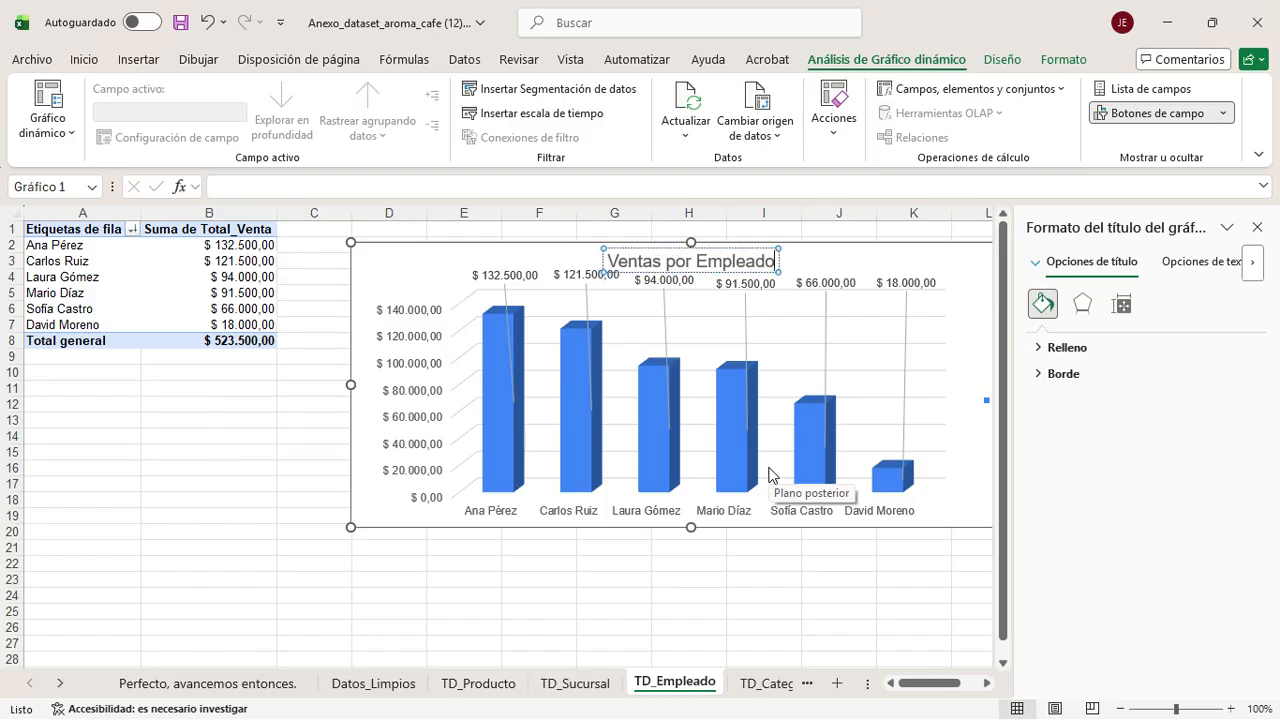
{"action": "left_click", "coordinate": [540, 574]}
Step: Lower the employee chart's plot area slightly below the title and data labels, and close the formatting pane
{"action": "left_click", "coordinate": [602, 304]}
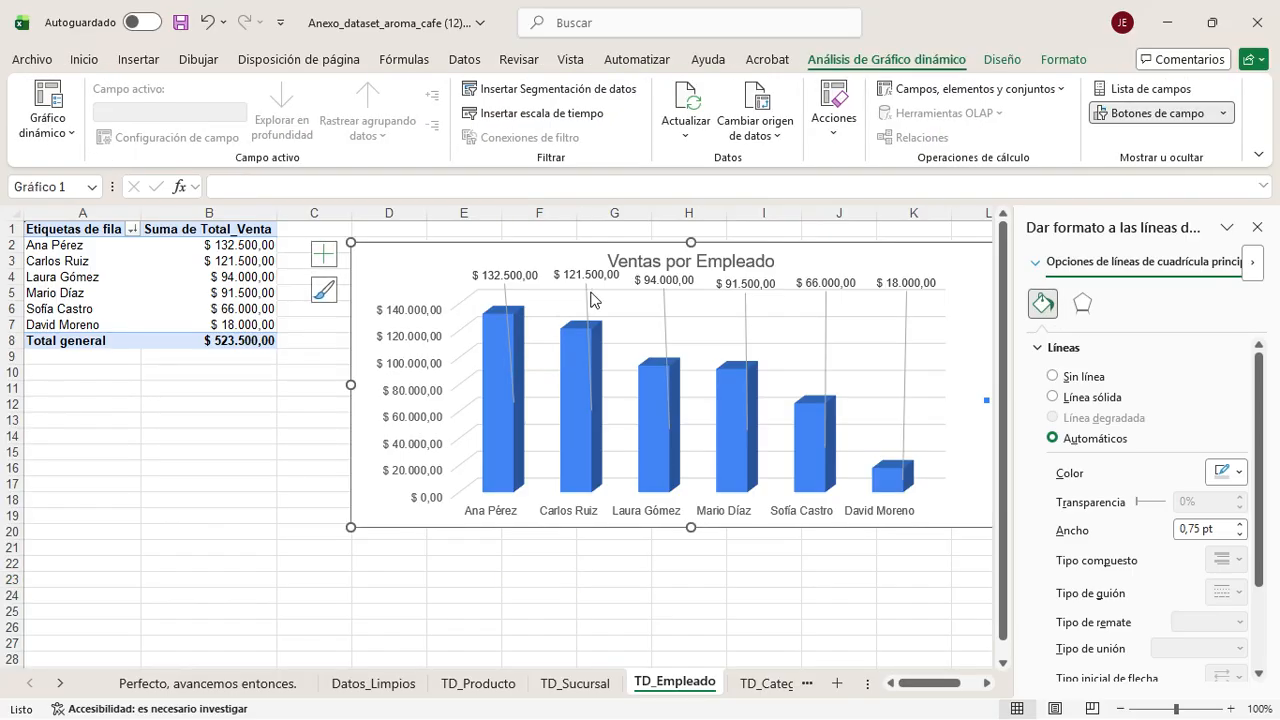
{"action": "left_click", "coordinate": [582, 470]}
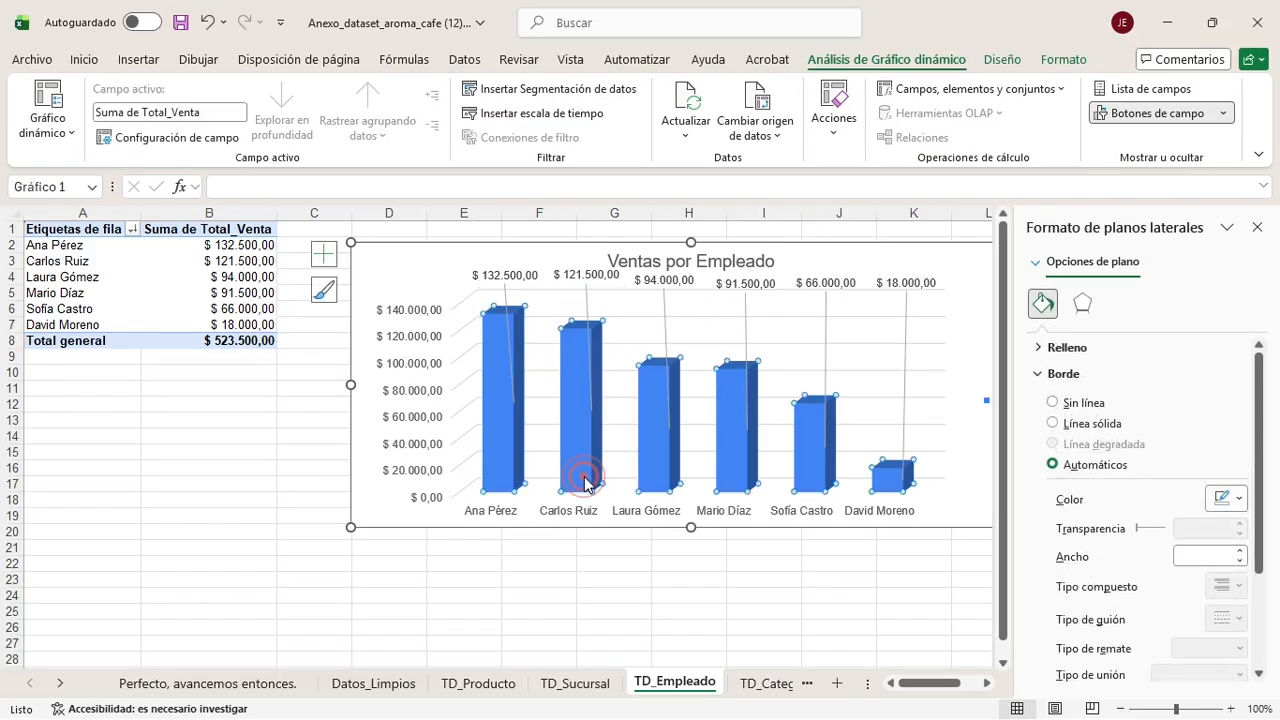
{"action": "left_click", "coordinate": [430, 322]}
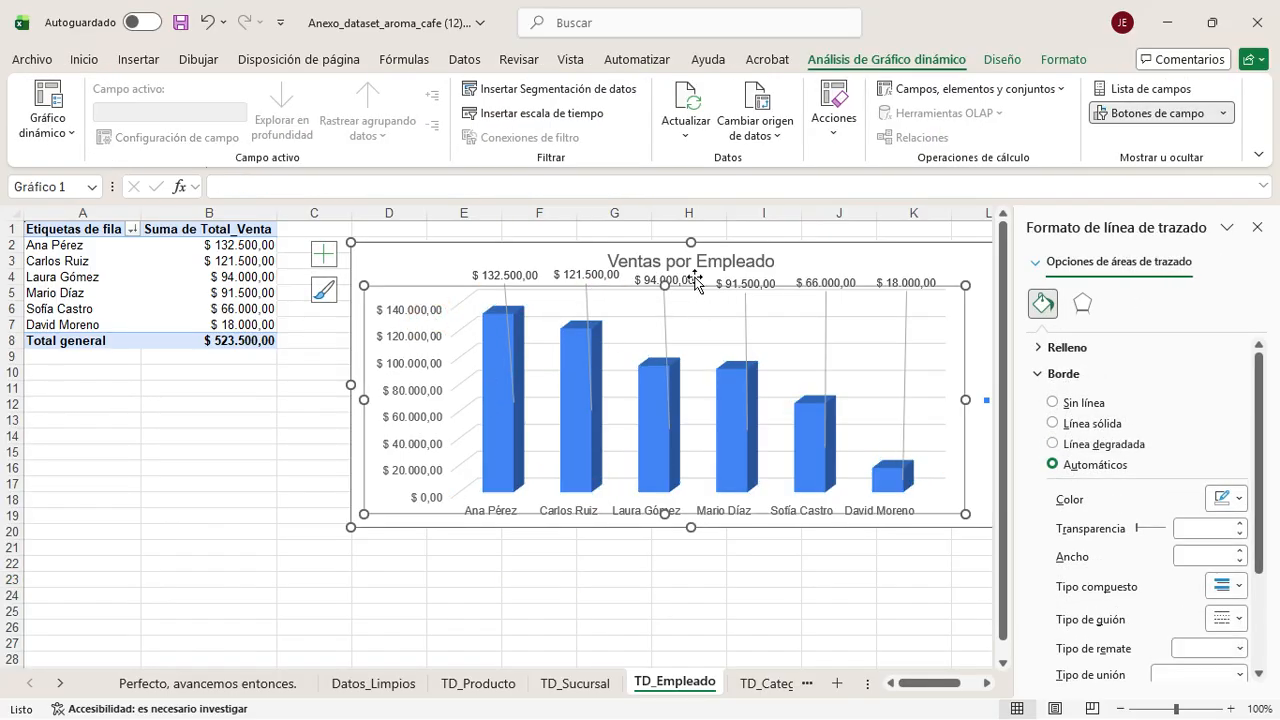
{"action": "left_click_drag", "start_coordinate": [668, 287], "coordinate": [670, 308]}
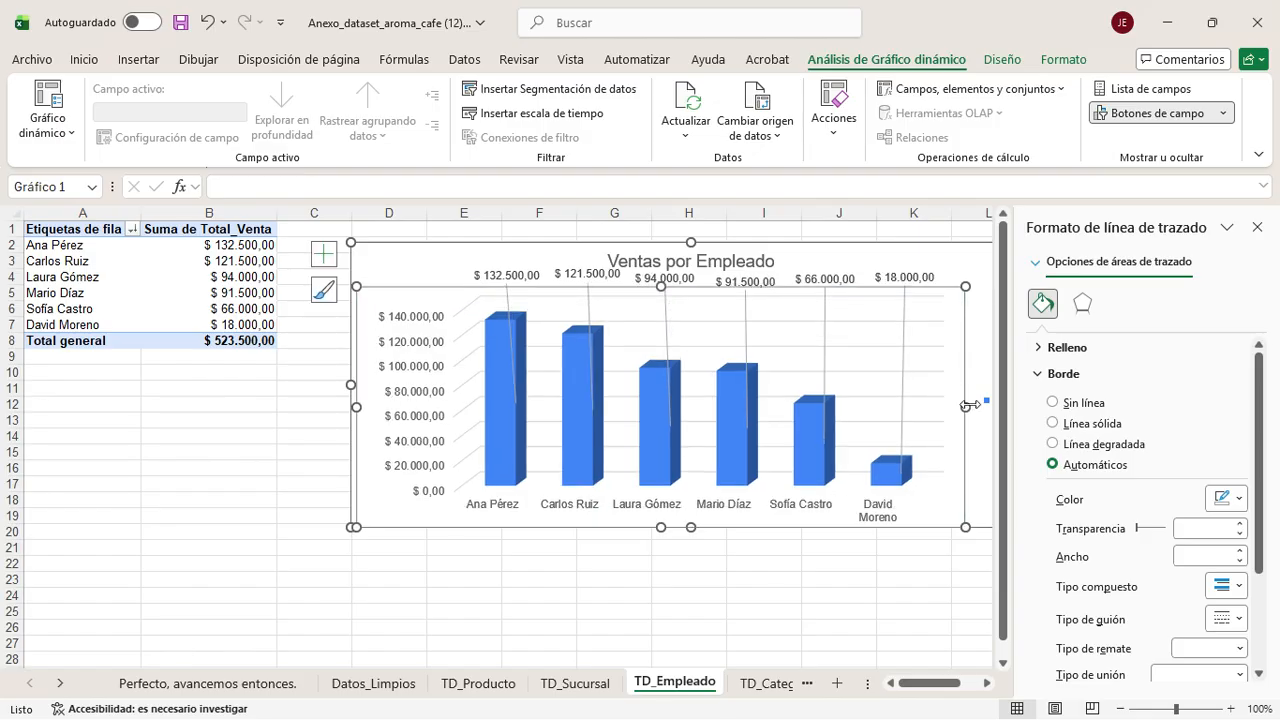
{"action": "left_click", "coordinate": [1257, 225]}
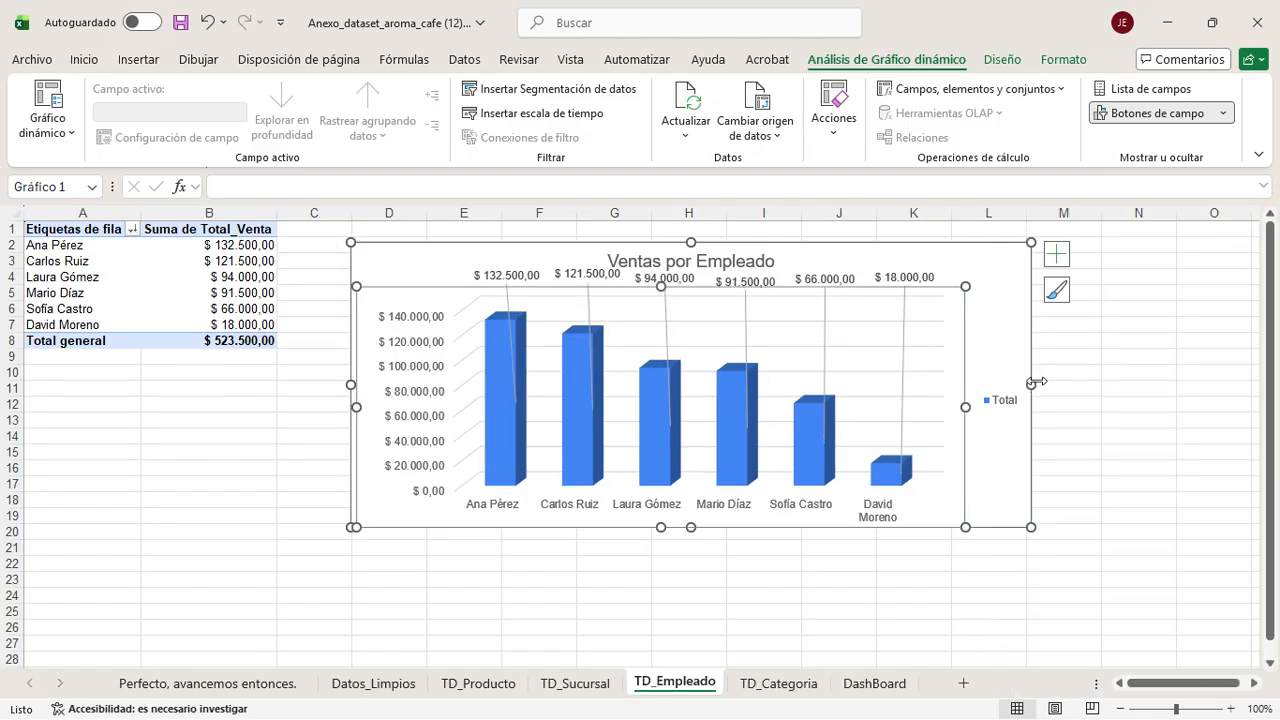
Step: Widen the employee chart to about the middle of column M and extend its upper edge to row 2
{"action": "left_click_drag", "start_coordinate": [1030, 382], "coordinate": [1060, 386]}
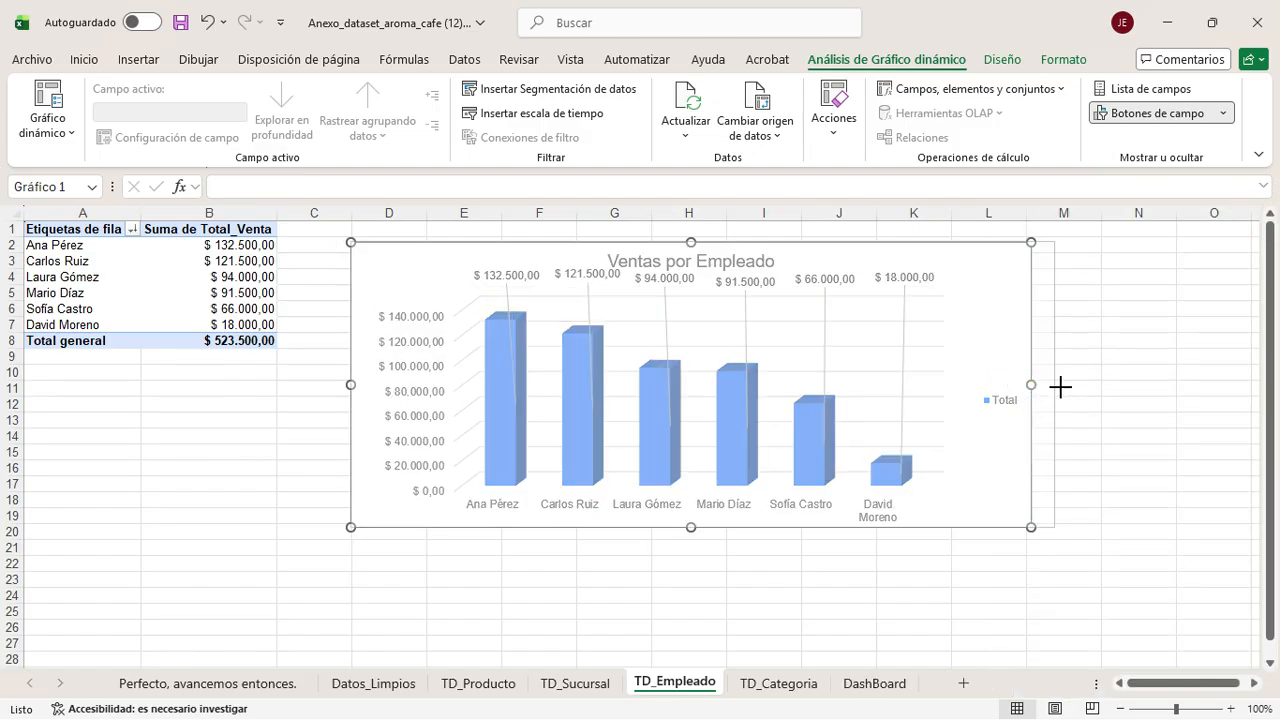
{"action": "left_click", "coordinate": [665, 268]}
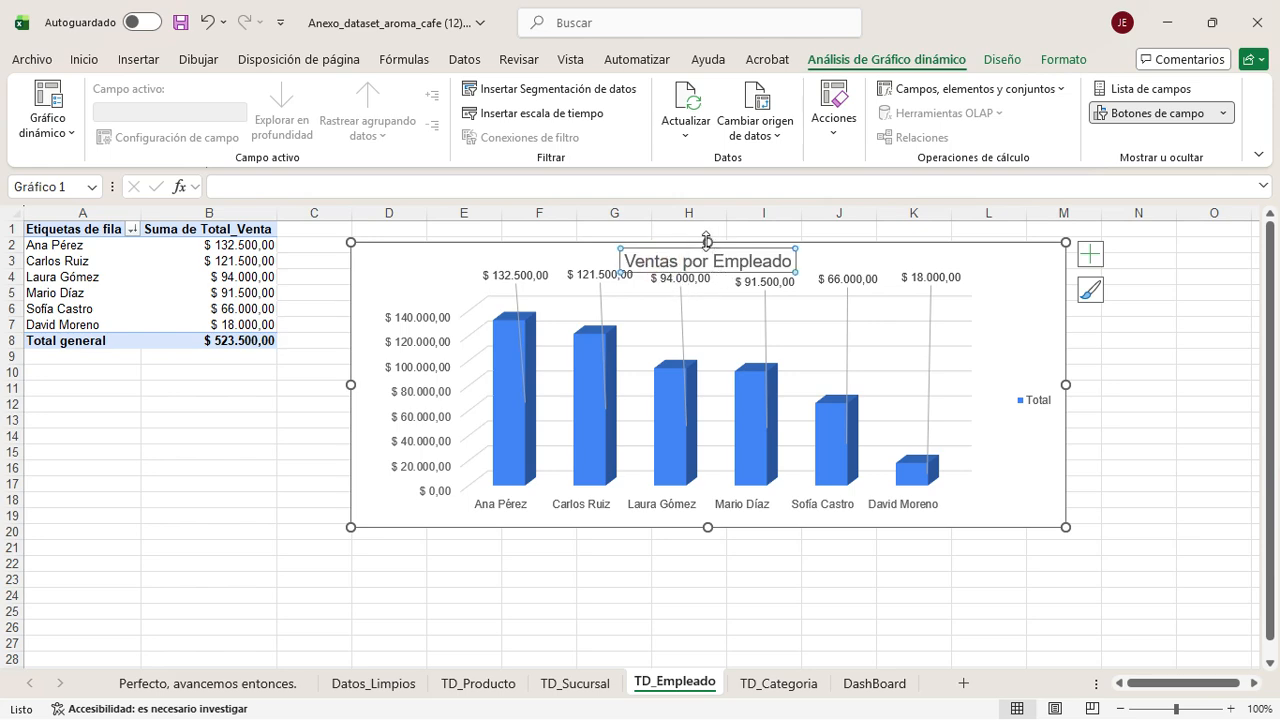
{"action": "left_click_drag", "start_coordinate": [707, 241], "coordinate": [708, 236]}
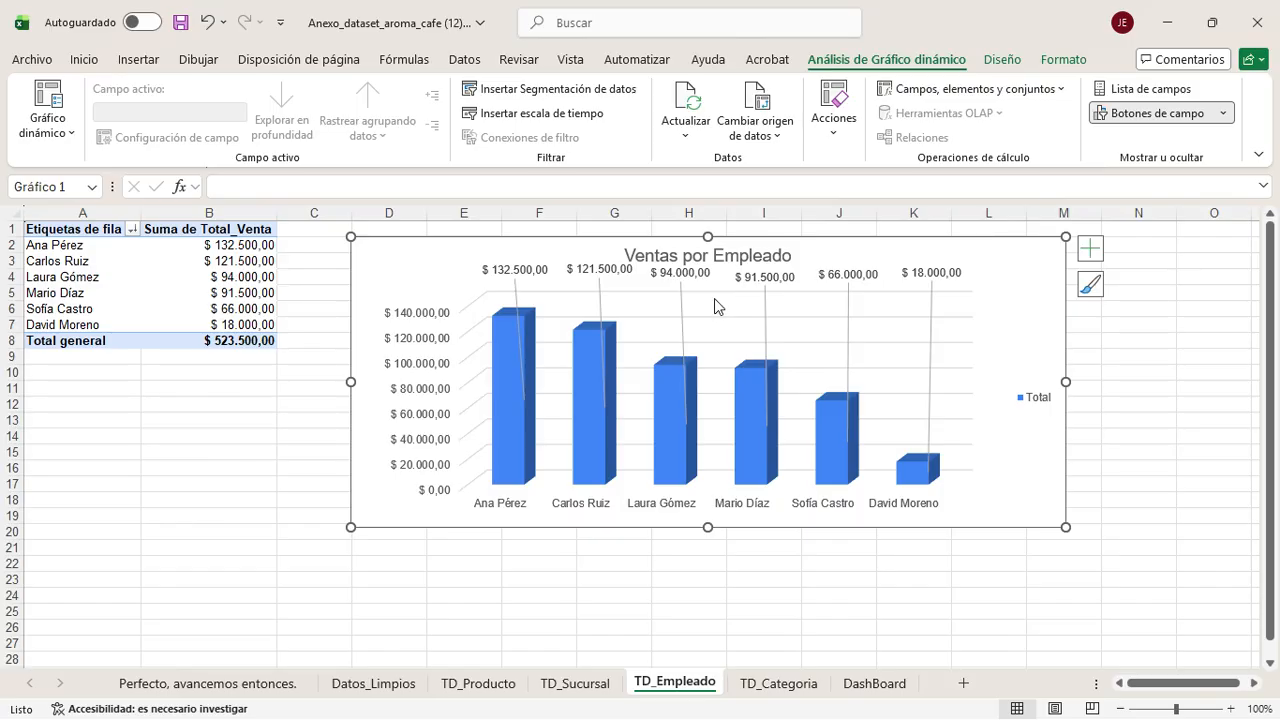
Step: Fine-tune the individual data labels of the employee chart so they line up at about the same height beneath the title
{"action": "left_click", "coordinate": [510, 262]}
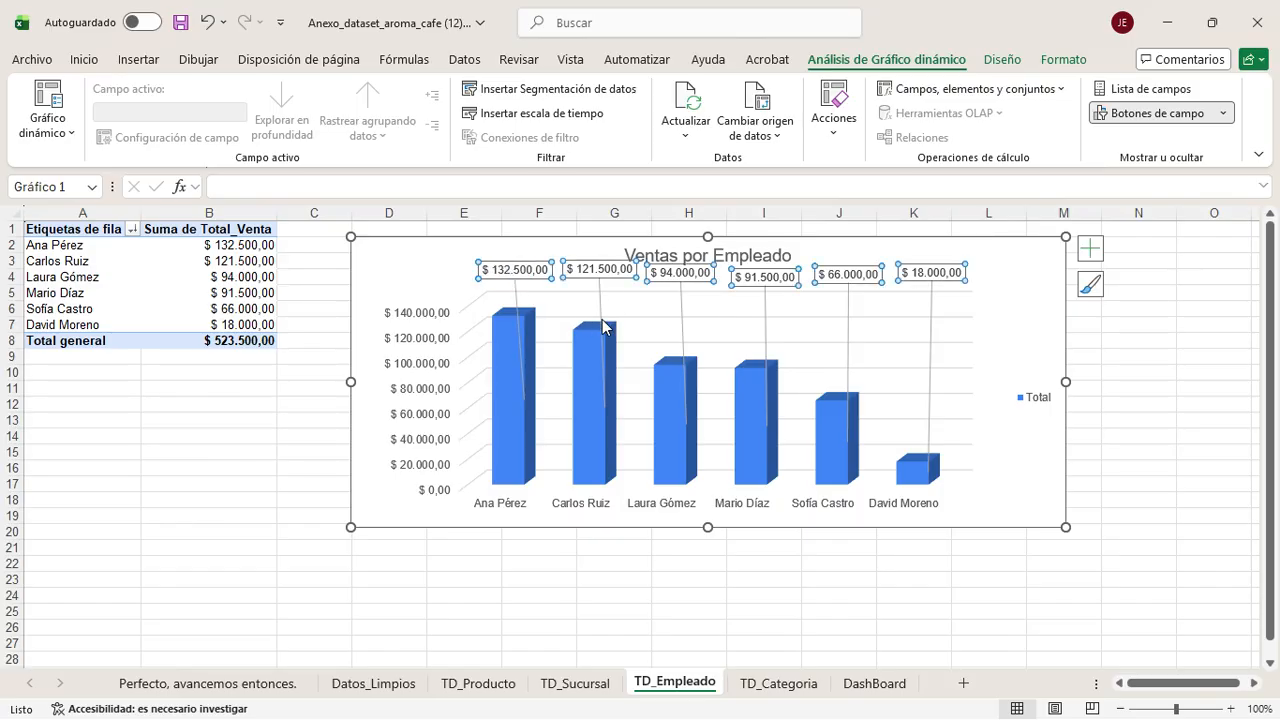
{"action": "left_click", "coordinate": [541, 275]}
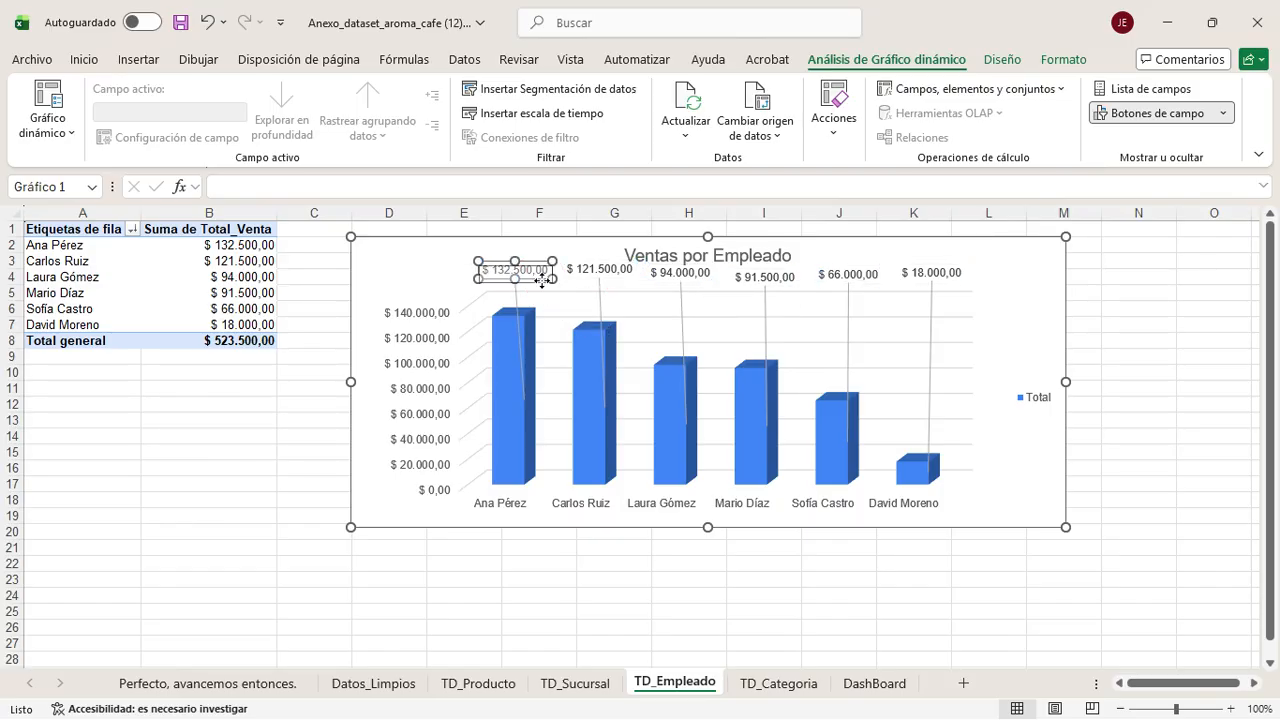
{"action": "left_click", "coordinate": [601, 268]}
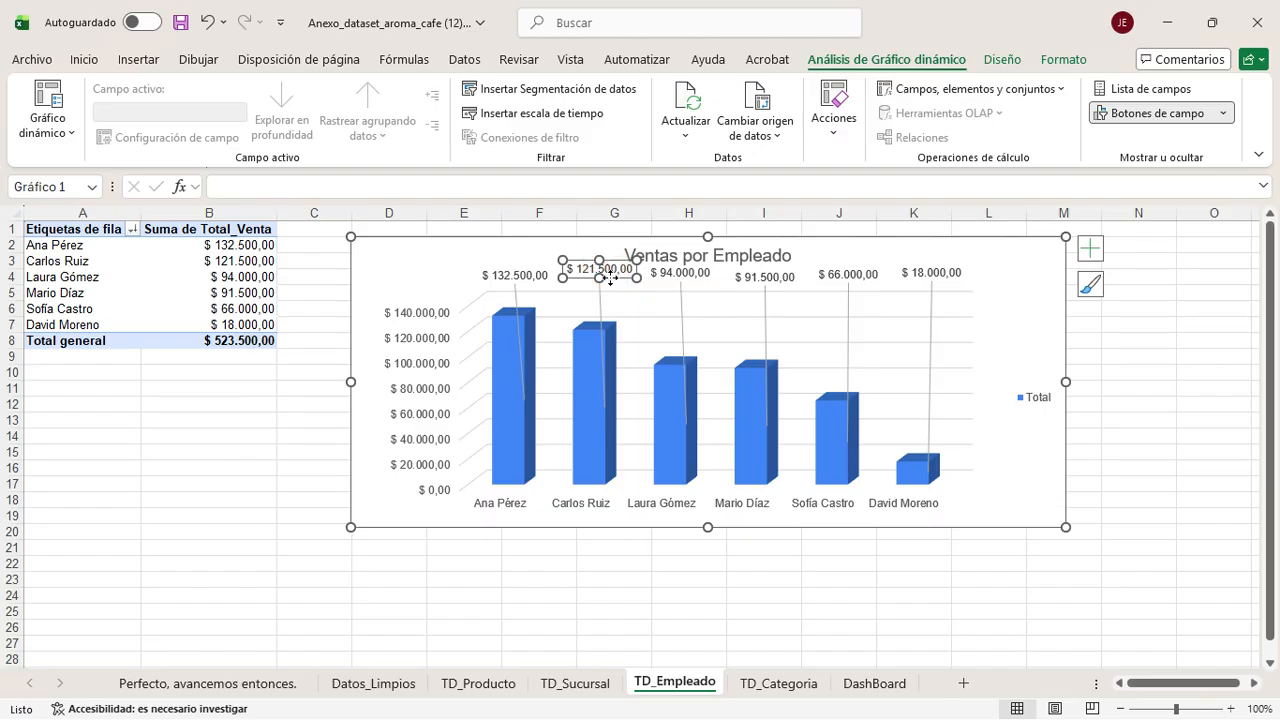
{"action": "left_click", "coordinate": [612, 285]}
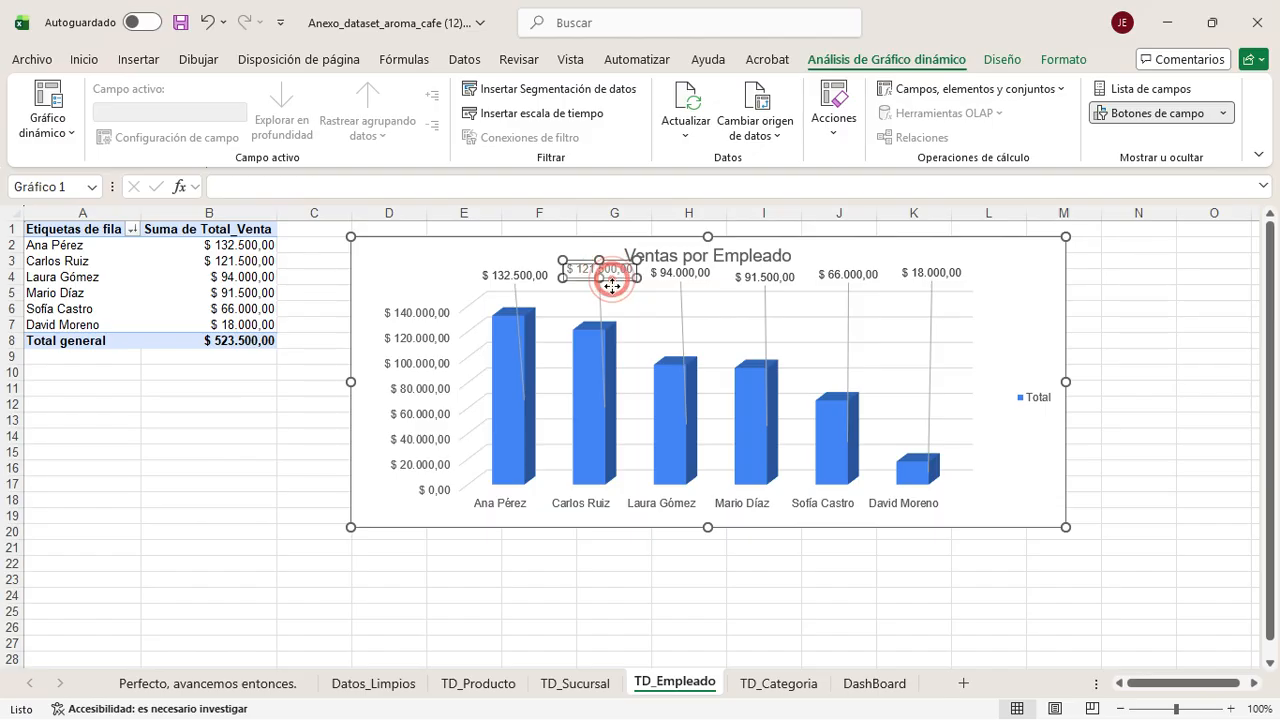
{"action": "left_click", "coordinate": [693, 280]}
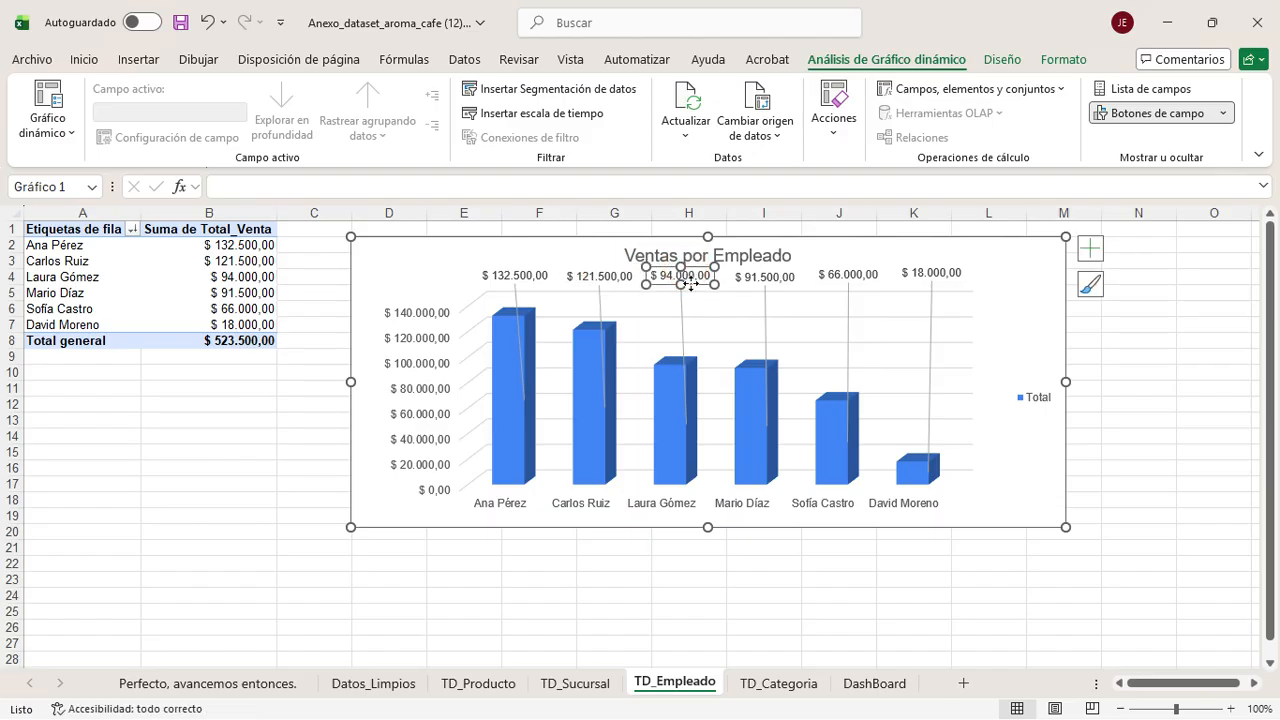
{"action": "left_click", "coordinate": [790, 279]}
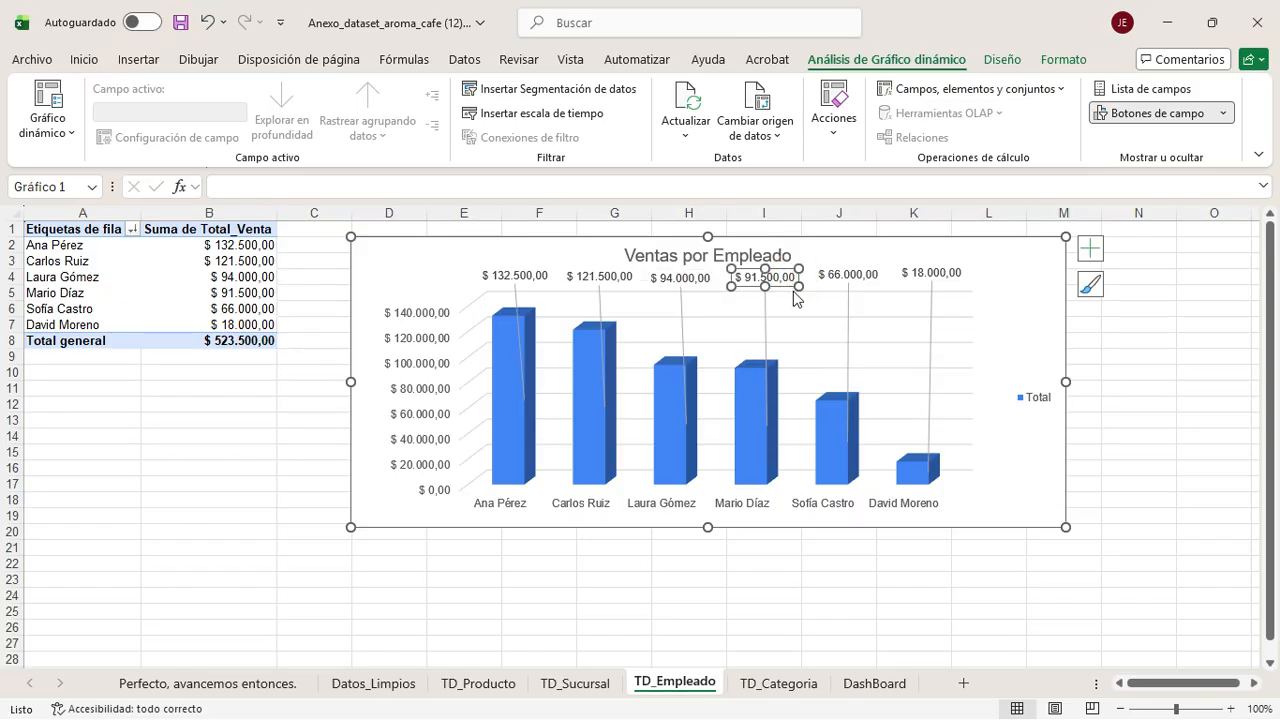
{"action": "left_click_drag", "start_coordinate": [782, 279], "coordinate": [782, 275]}
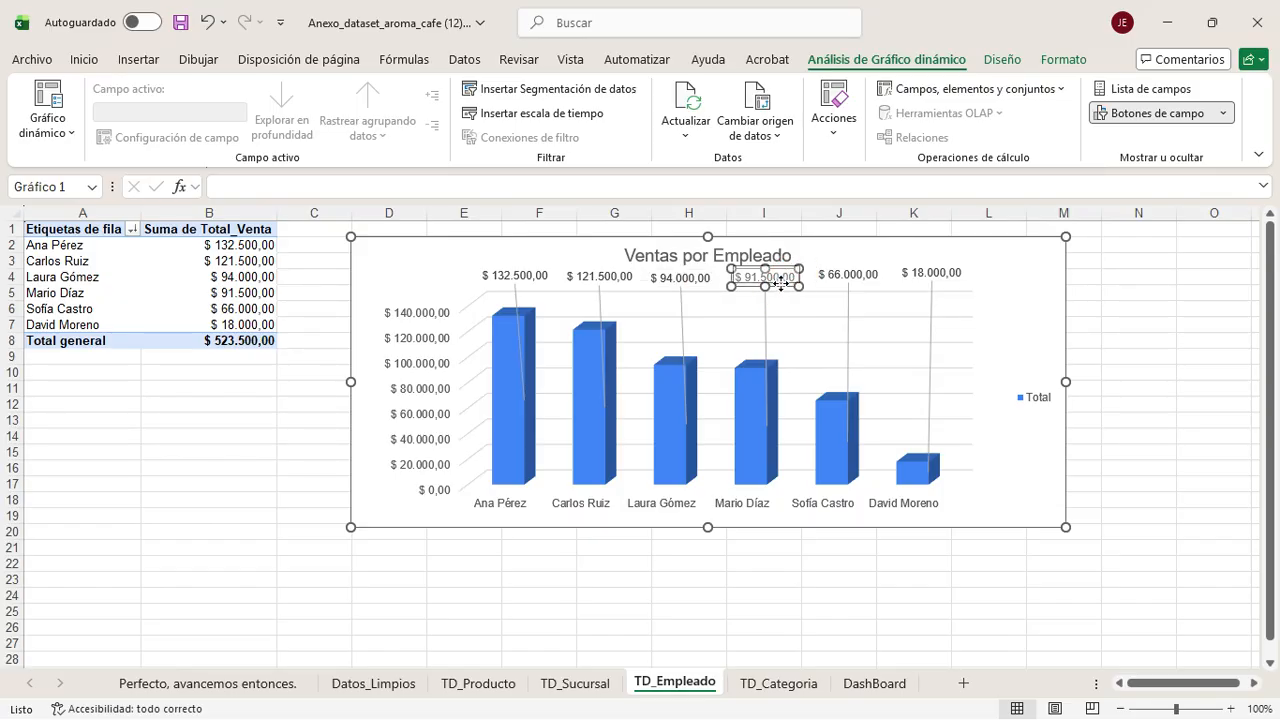
{"action": "left_click", "coordinate": [845, 272]}
{"action": "left_click", "coordinate": [785, 279]}
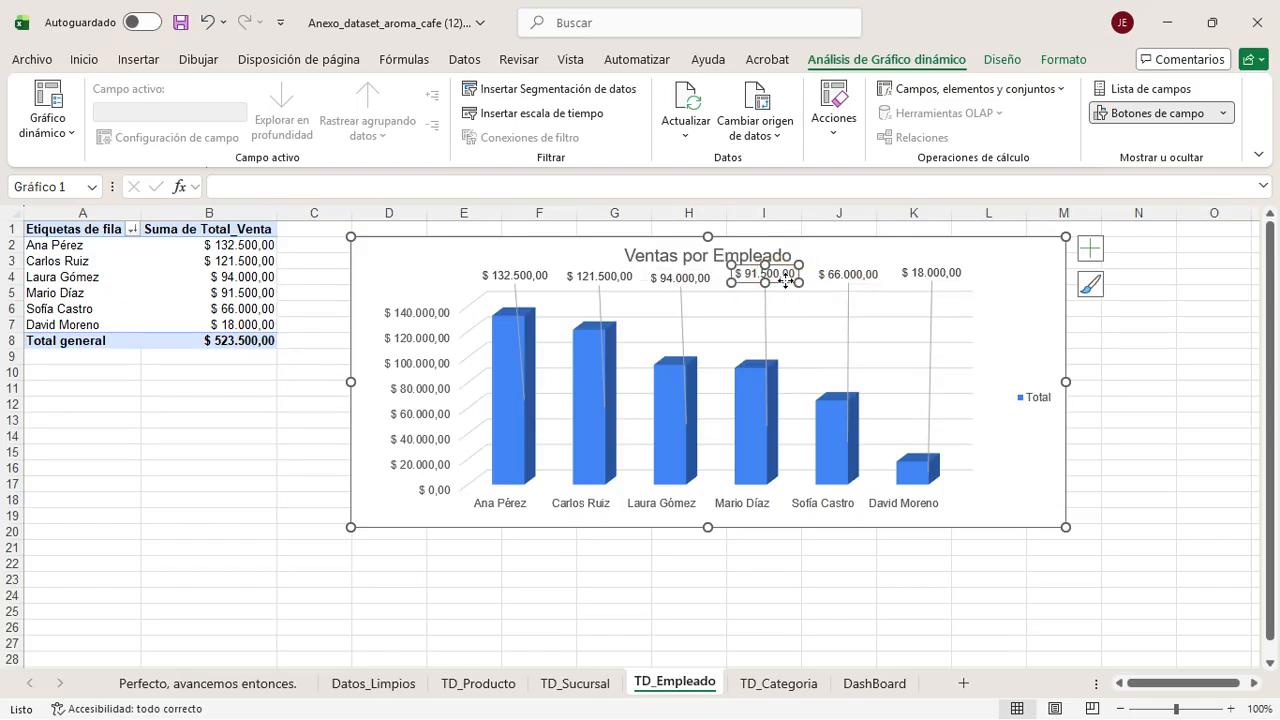
{"action": "left_click_drag", "start_coordinate": [787, 282], "coordinate": [786, 292]}
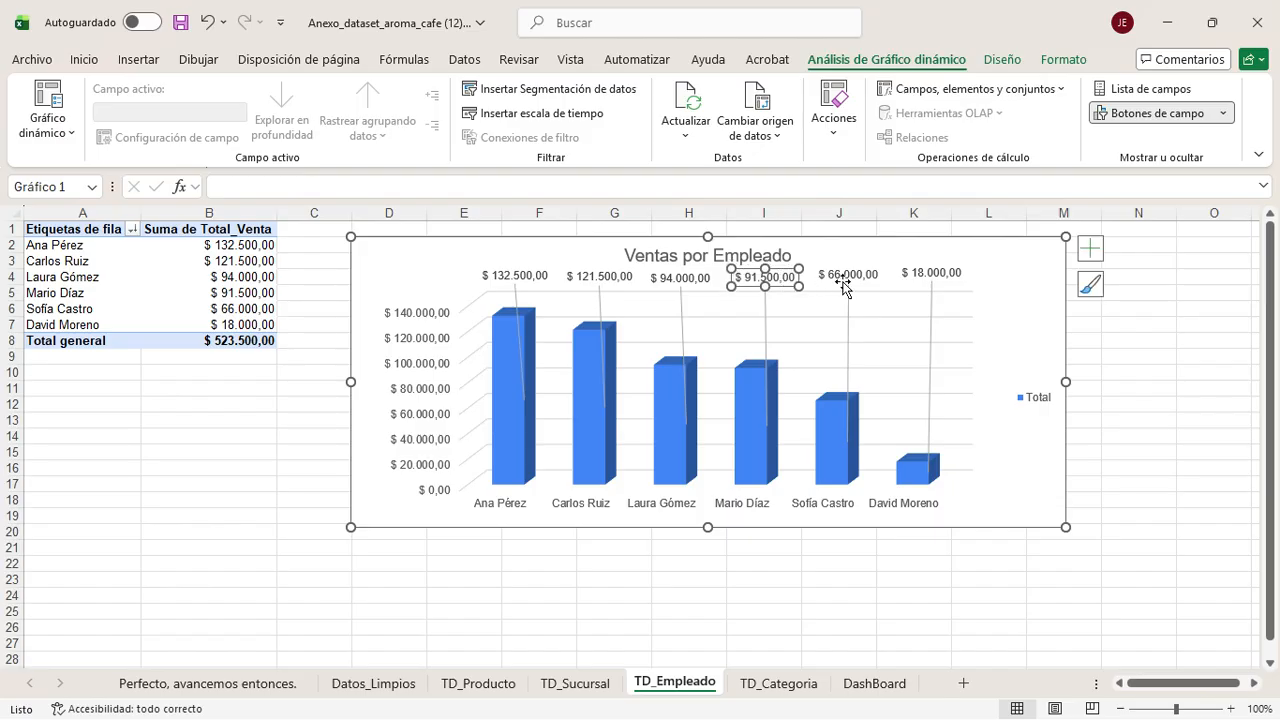
{"action": "left_click", "coordinate": [860, 281]}
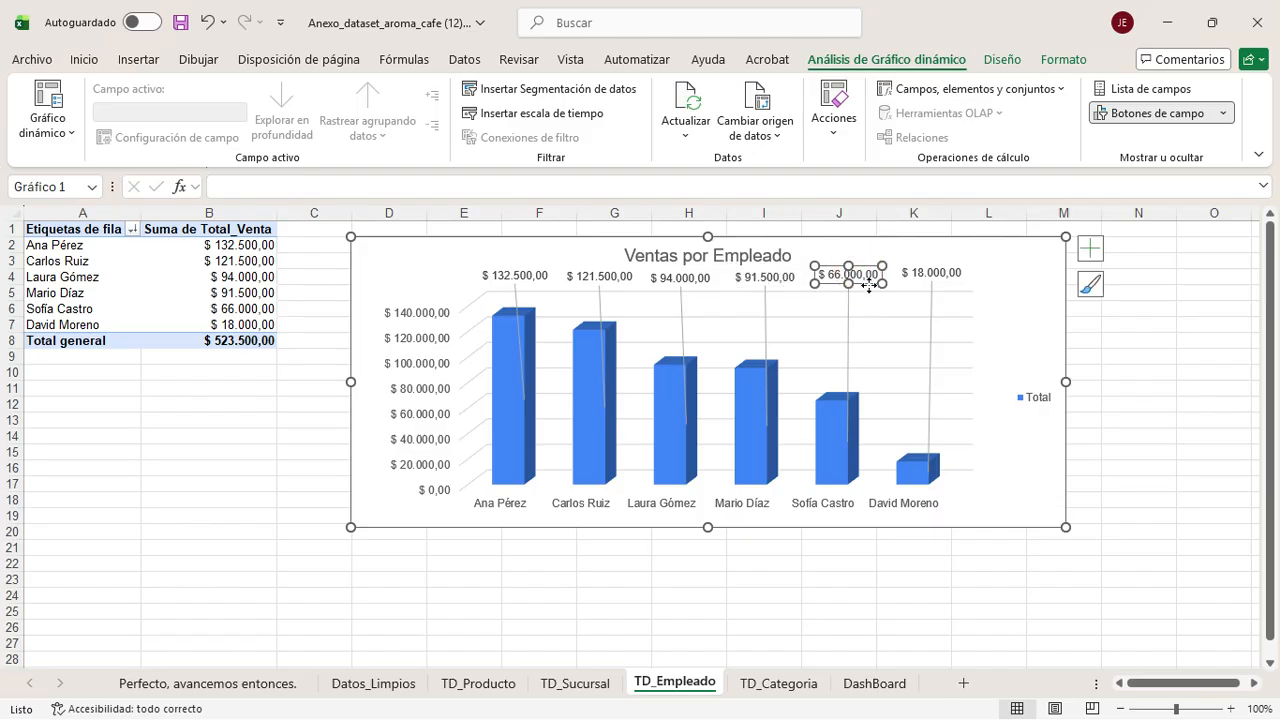
{"action": "left_click", "coordinate": [922, 273]}
{"action": "left_click", "coordinate": [1038, 343]}
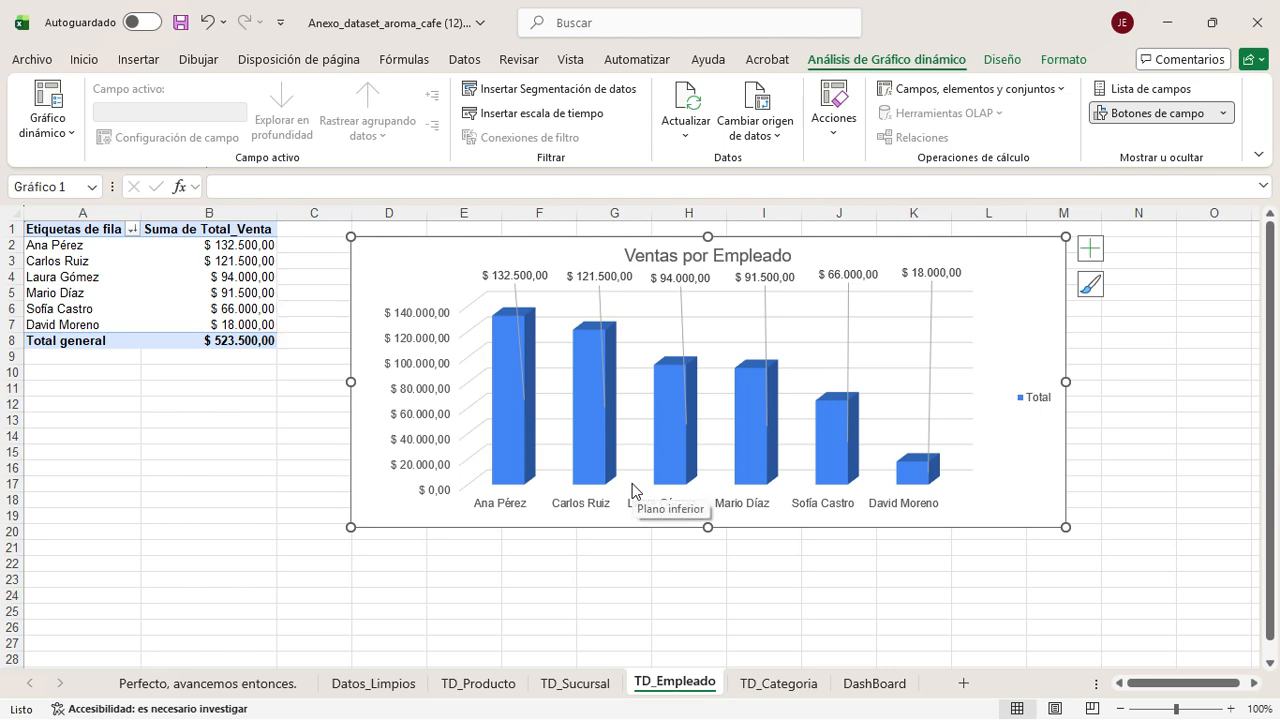
Step: On TD_Categoria, insert a Circular pivot chart from the category pivot table A1:B5 and hide its Suma de Total_Venta field button
{"action": "left_click", "coordinate": [800, 684]}
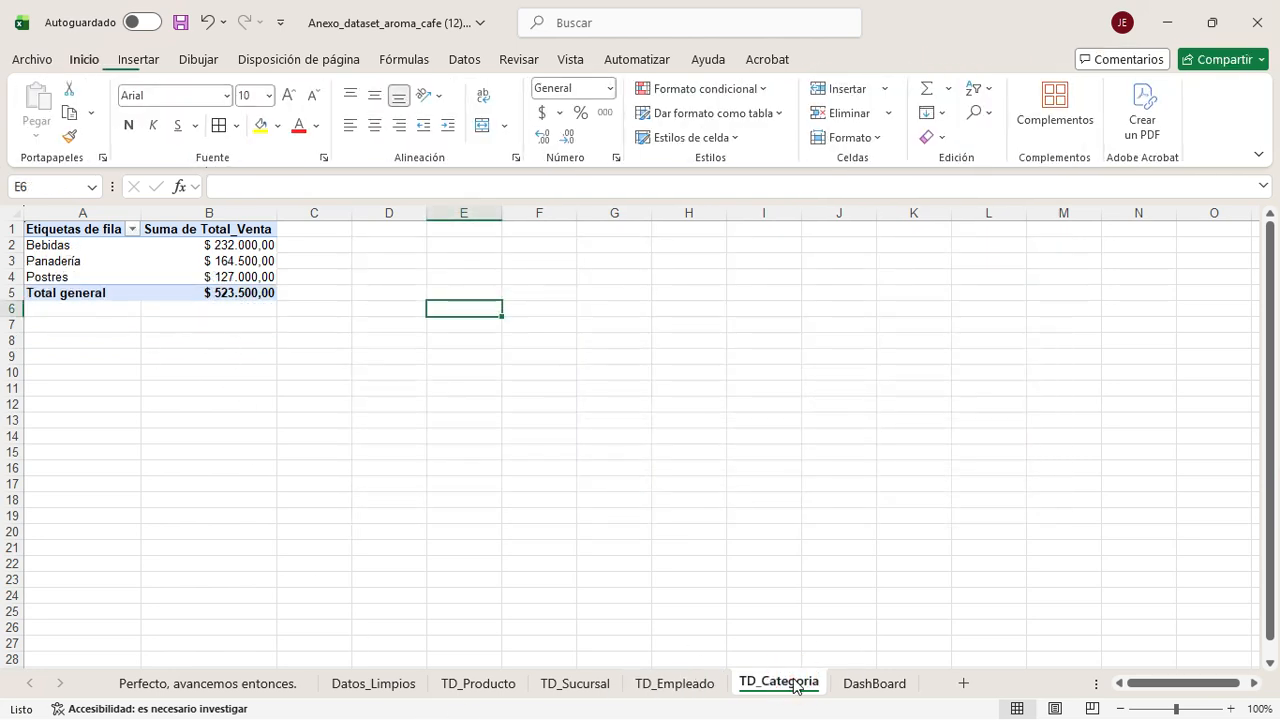
{"action": "left_click", "coordinate": [54, 213]}
{"action": "left_click", "coordinate": [94, 271]}
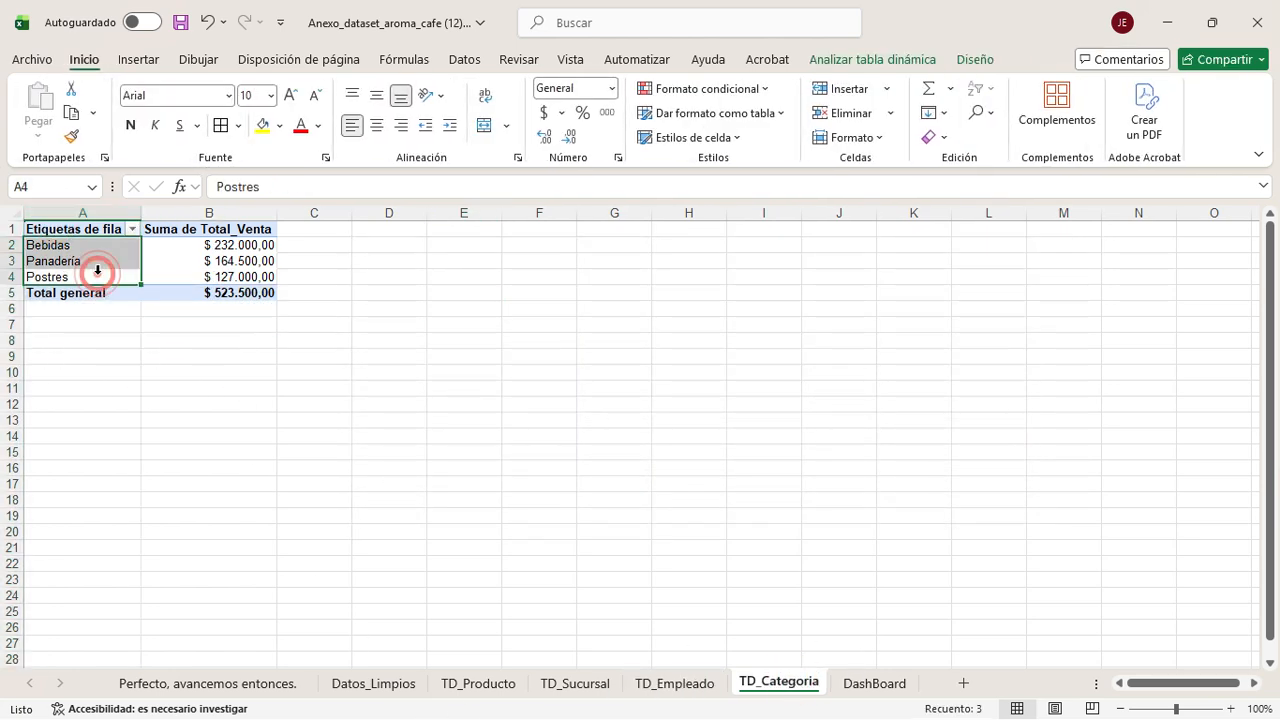
{"action": "left_click_drag", "start_coordinate": [89, 229], "coordinate": [199, 292]}
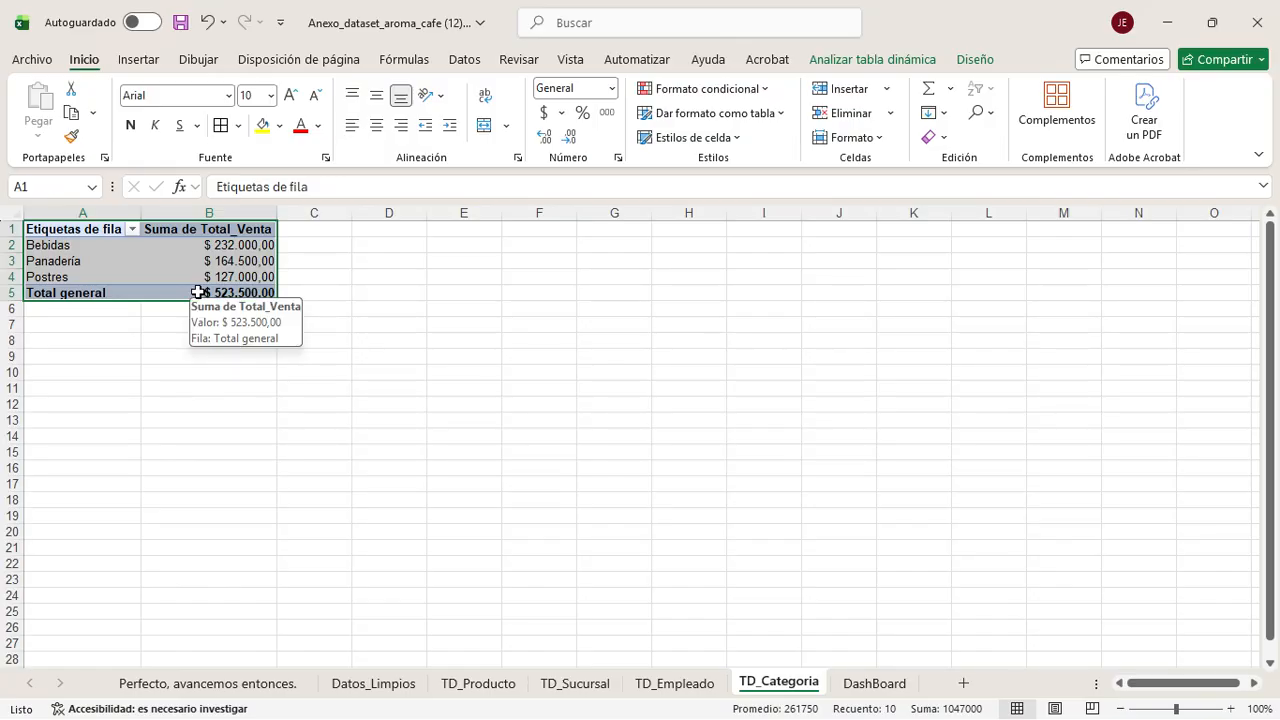
{"action": "left_click", "coordinate": [140, 60]}
{"action": "left_click", "coordinate": [697, 100]}
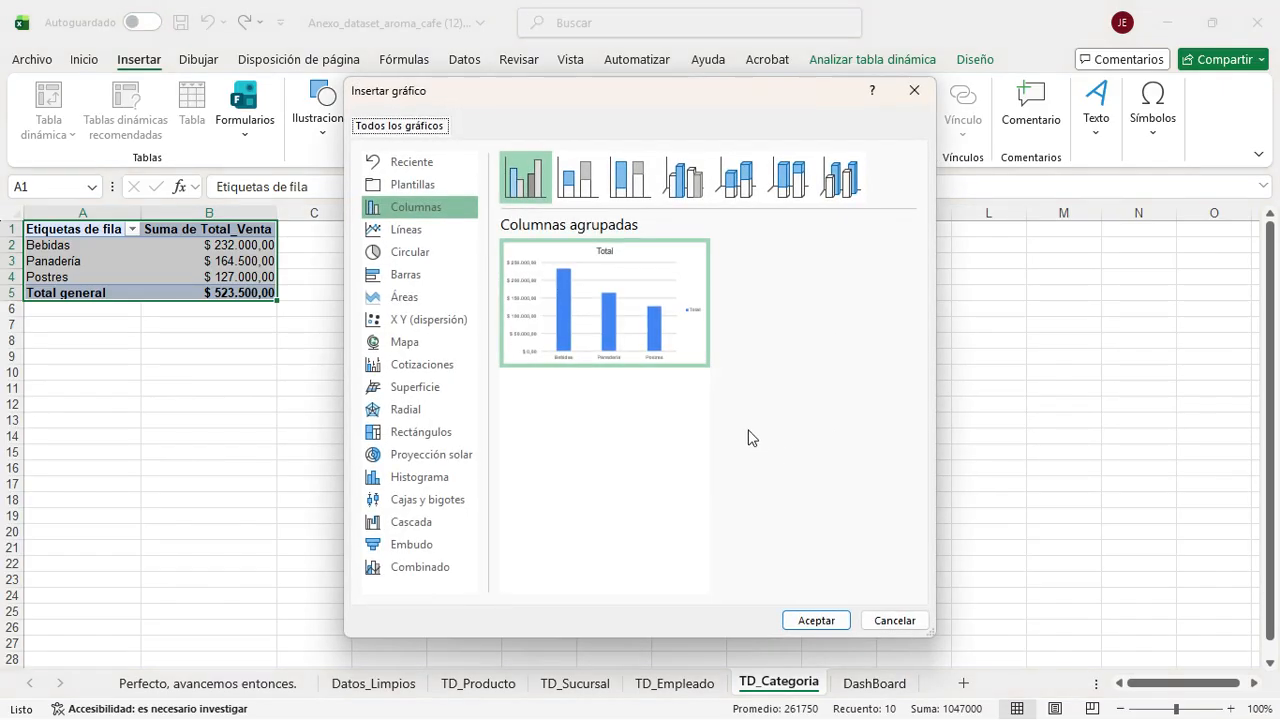
{"action": "left_click", "coordinate": [390, 251]}
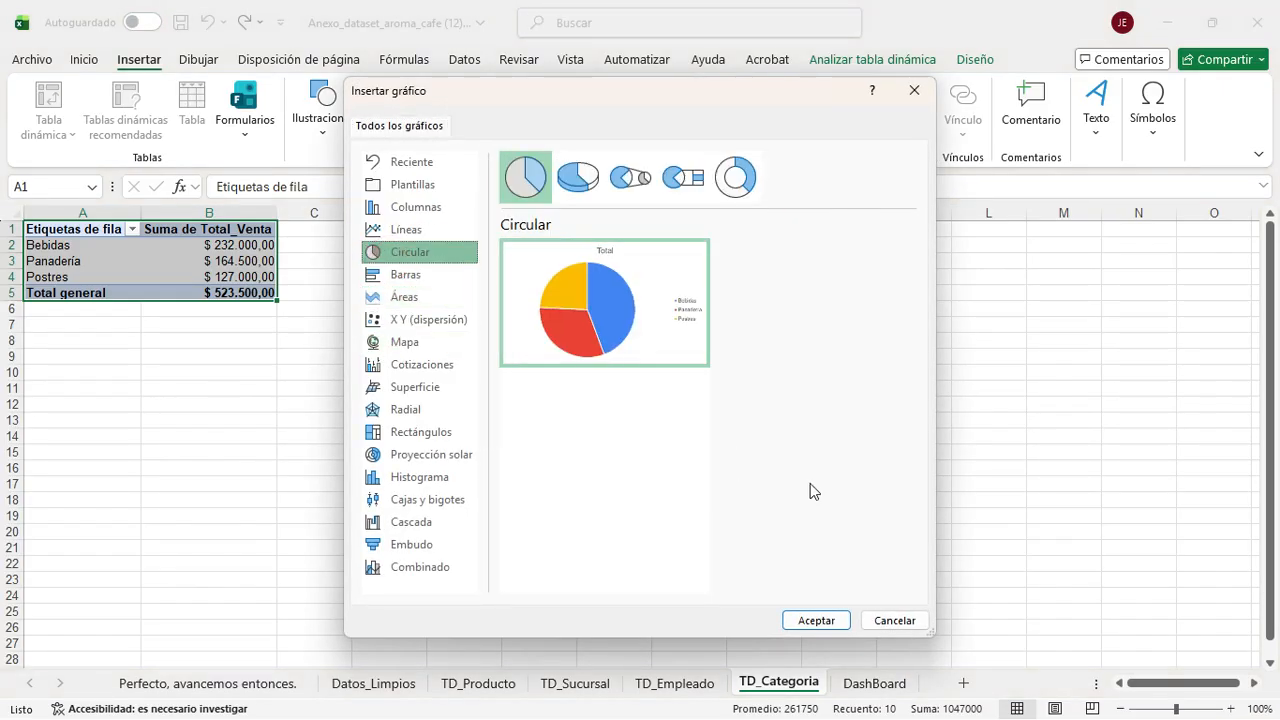
{"action": "mouse_move", "coordinate": [672, 330]}
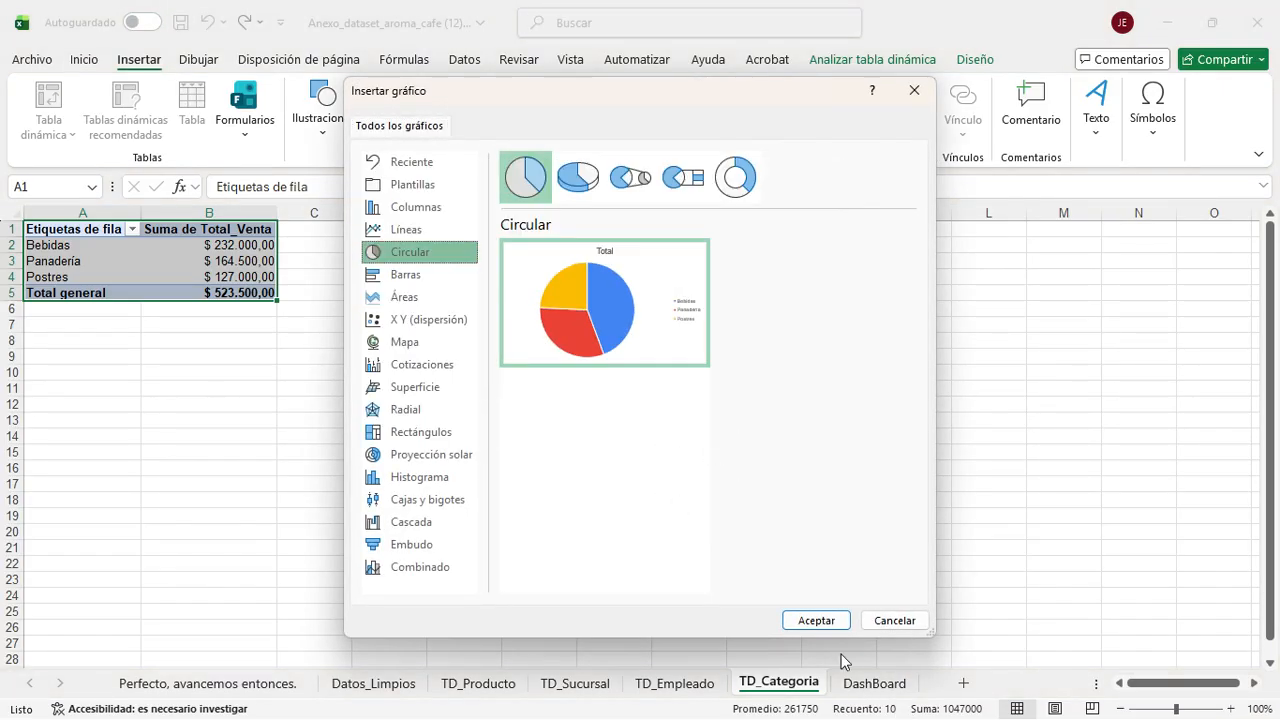
{"action": "left_click", "coordinate": [826, 620]}
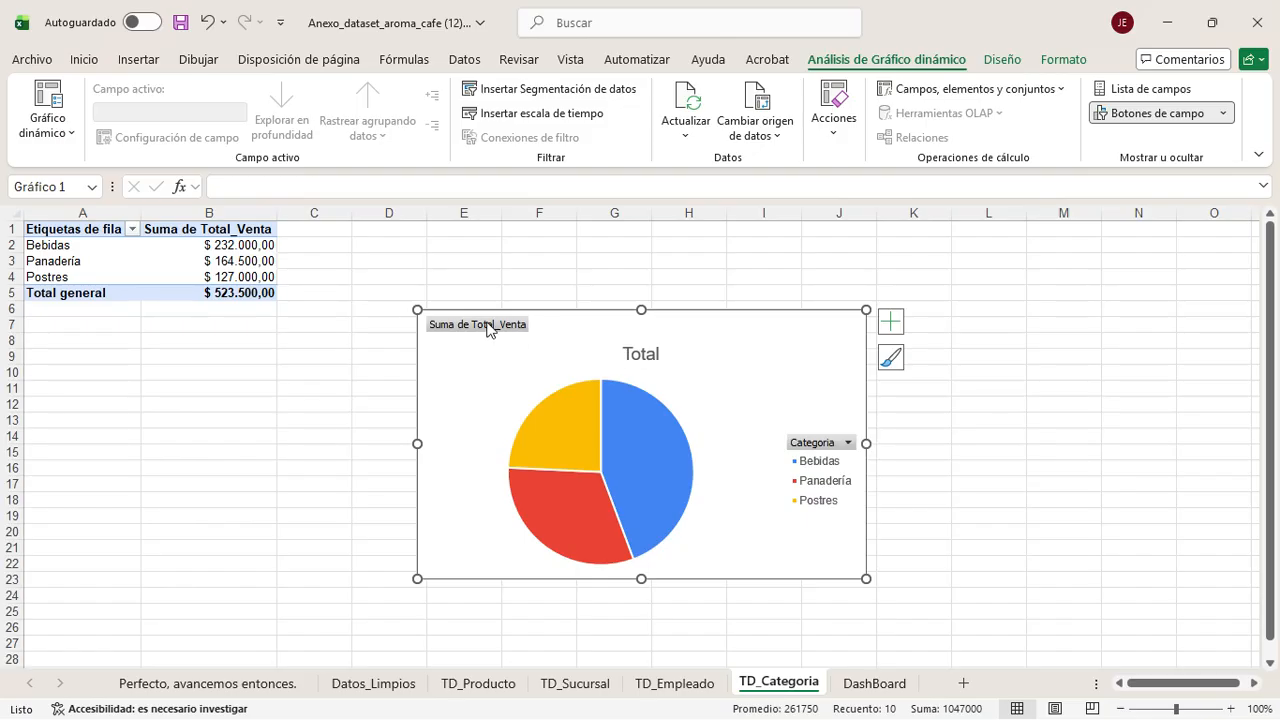
{"action": "right_click", "coordinate": [488, 330]}
{"action": "left_click", "coordinate": [585, 512]}
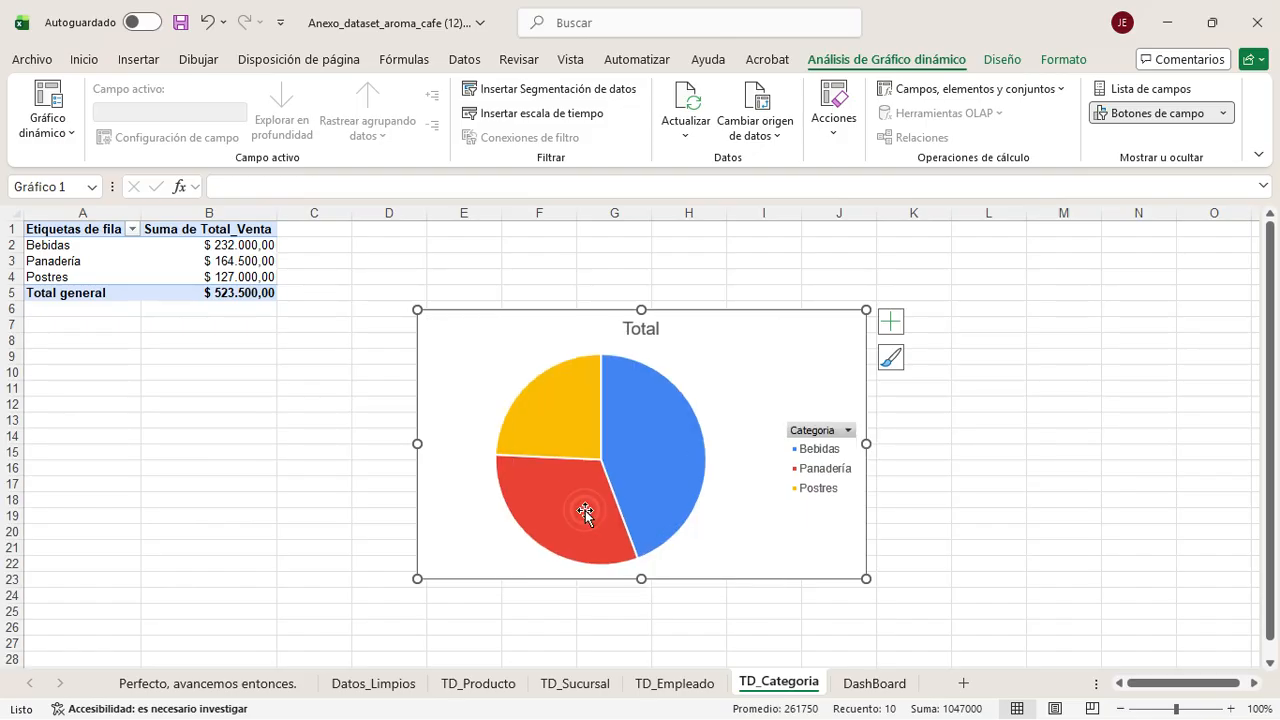
Step: Change the category pie chart's title to "Ventas por categoria"
{"action": "left_click", "coordinate": [641, 328]}
{"action": "double_click", "coordinate": [641, 328]}
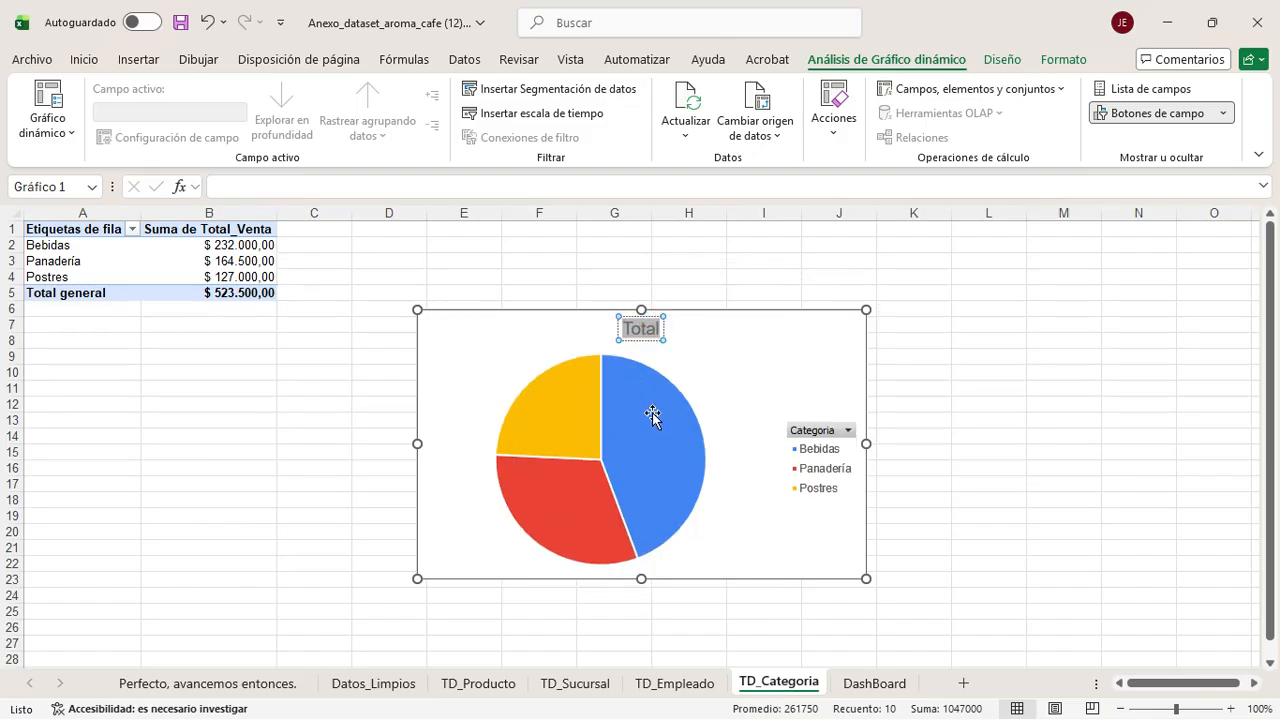
{"action": "mouse_move", "coordinate": [652, 416]}
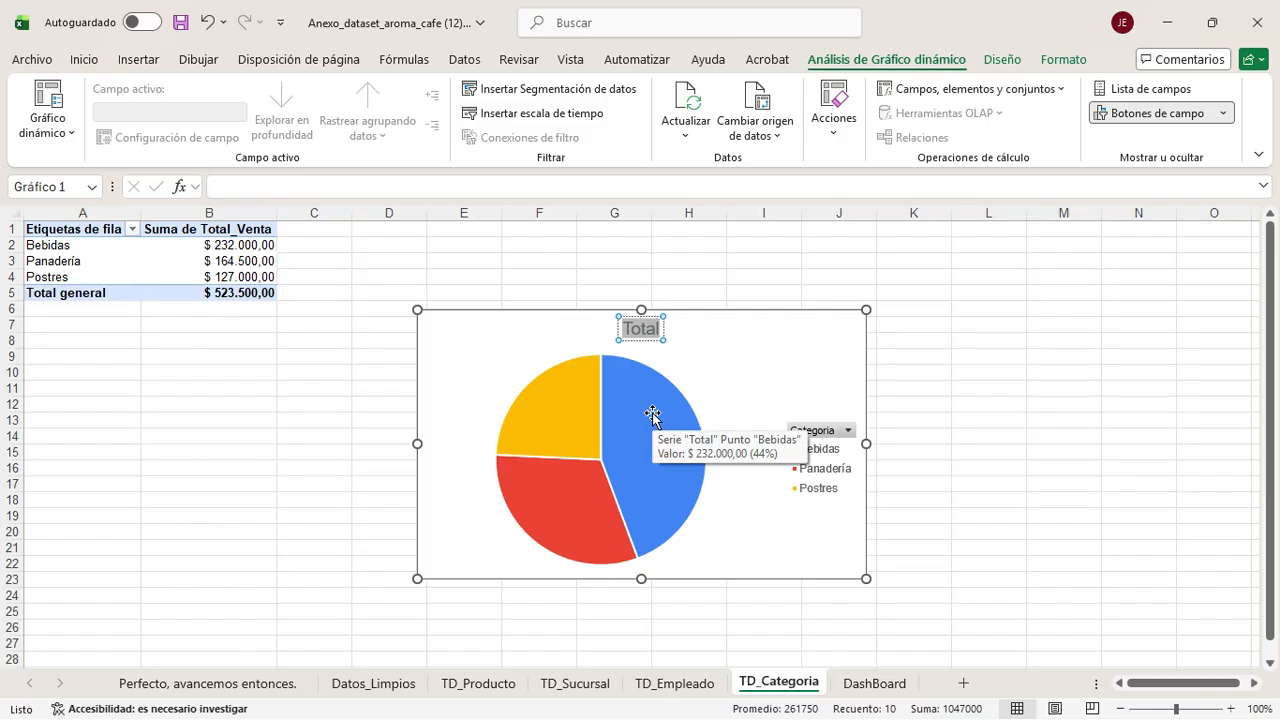
{"action": "type", "text": "Ventyas"}
{"action": "key", "text": "BackSpace"}
{"action": "key", "text": "BackSpace"}
{"action": "key", "text": "BackSpace"}
{"action": "type", "text": "a"}
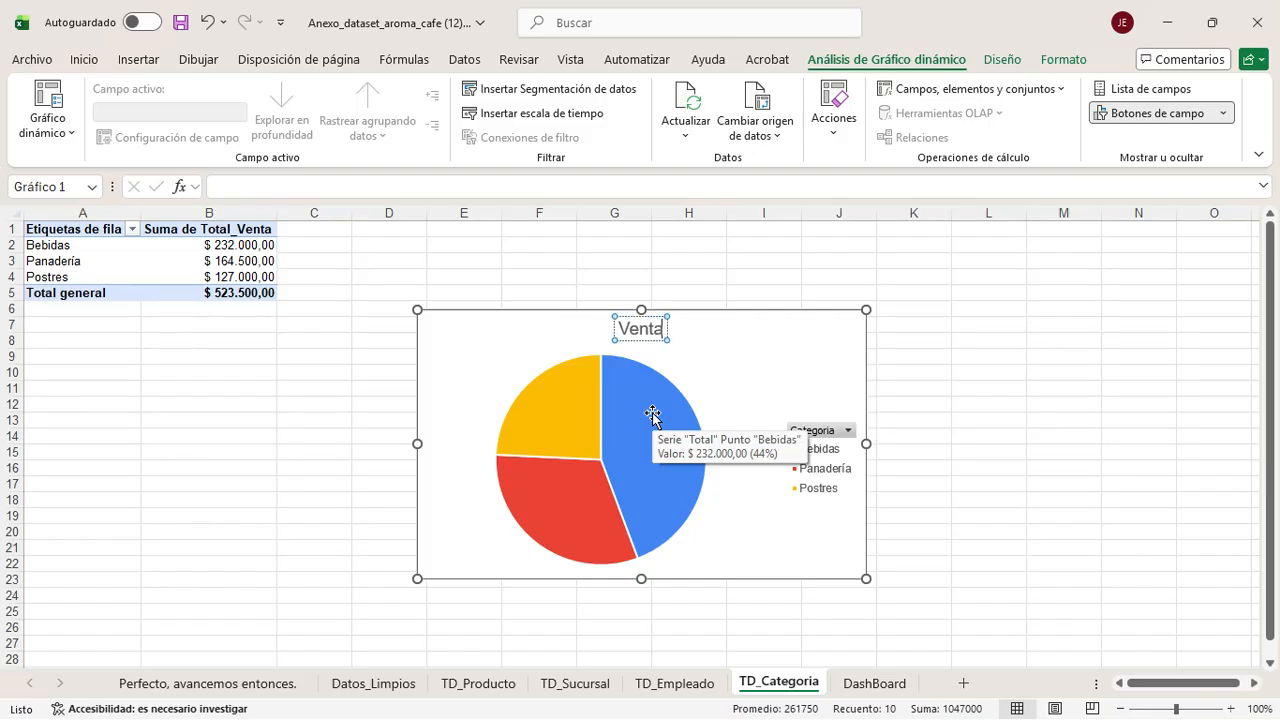
{"action": "type", "text": "s por cate"}
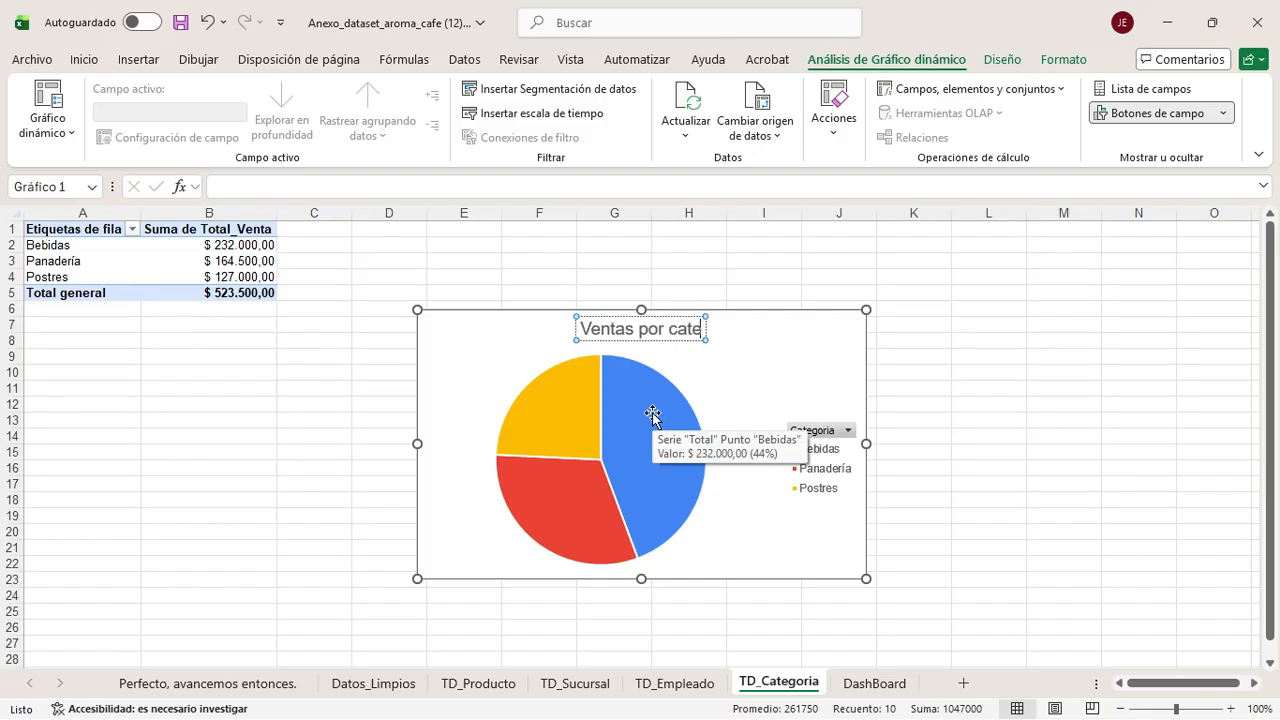
{"action": "type", "text": "goria"}
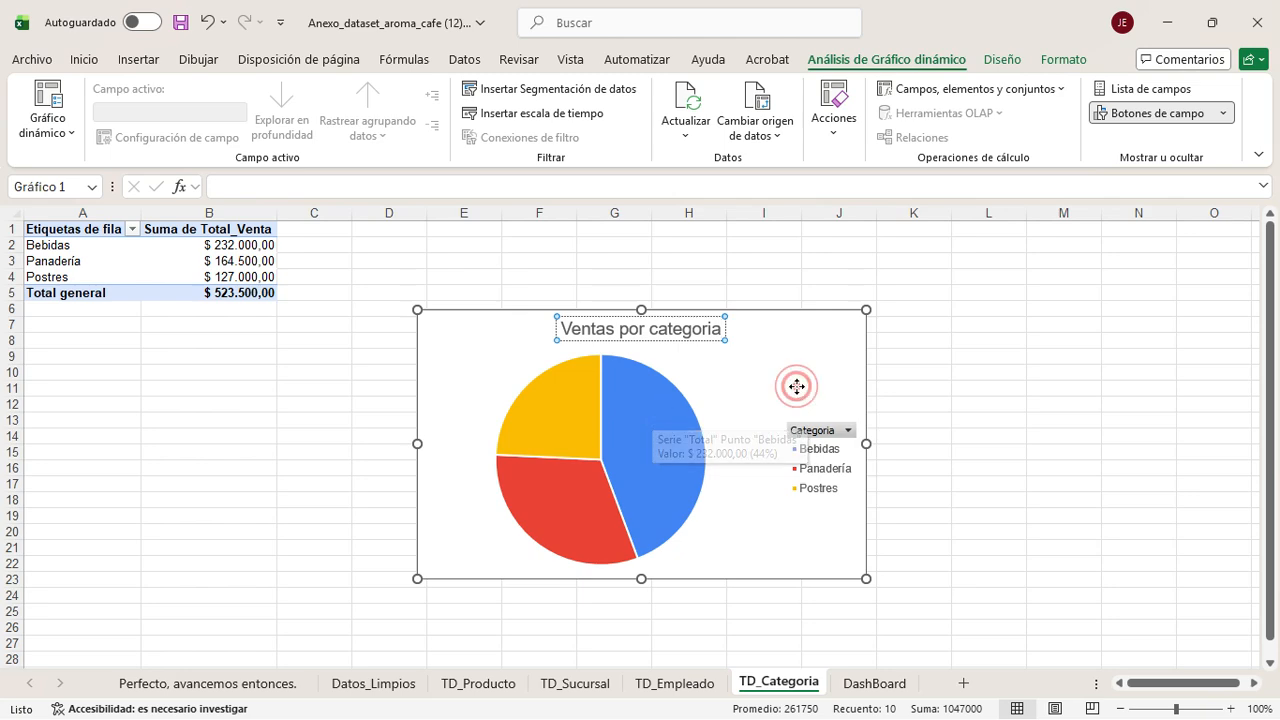
{"action": "left_click", "coordinate": [674, 543]}
Step: Add data labels to the category pie chart and hide all its remaining field buttons
{"action": "left_click", "coordinate": [890, 321]}
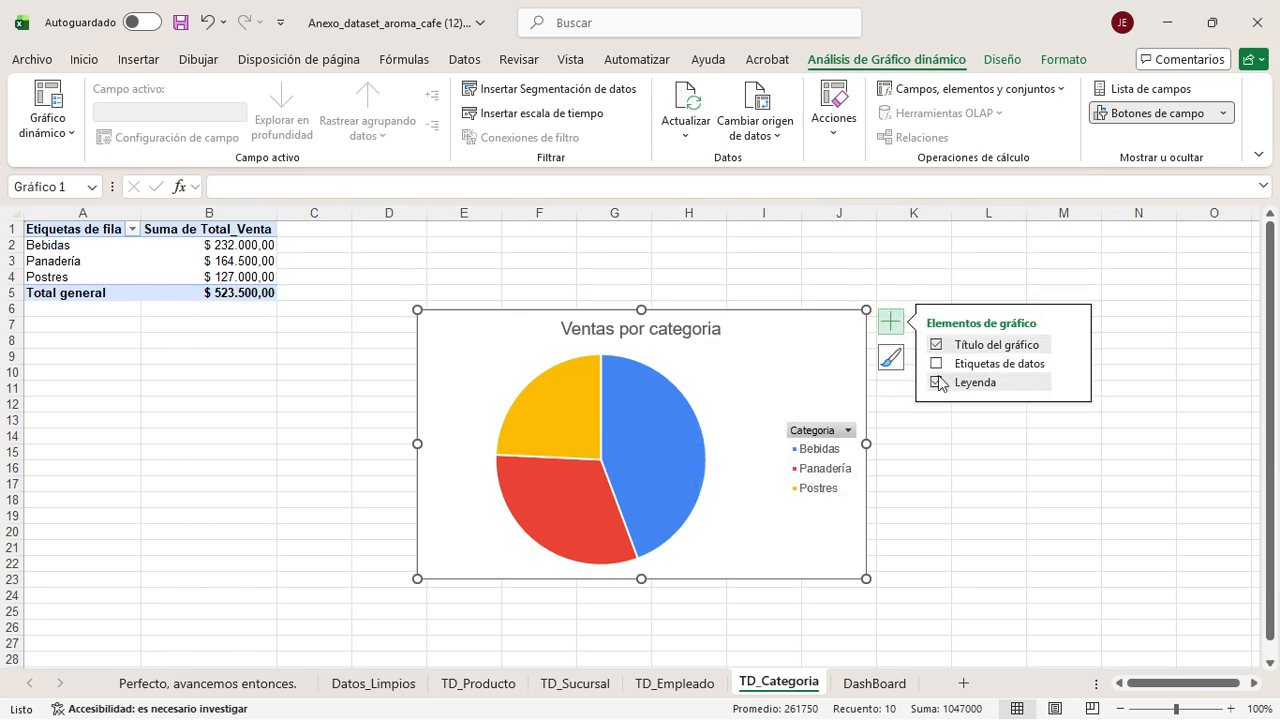
{"action": "left_click", "coordinate": [988, 365]}
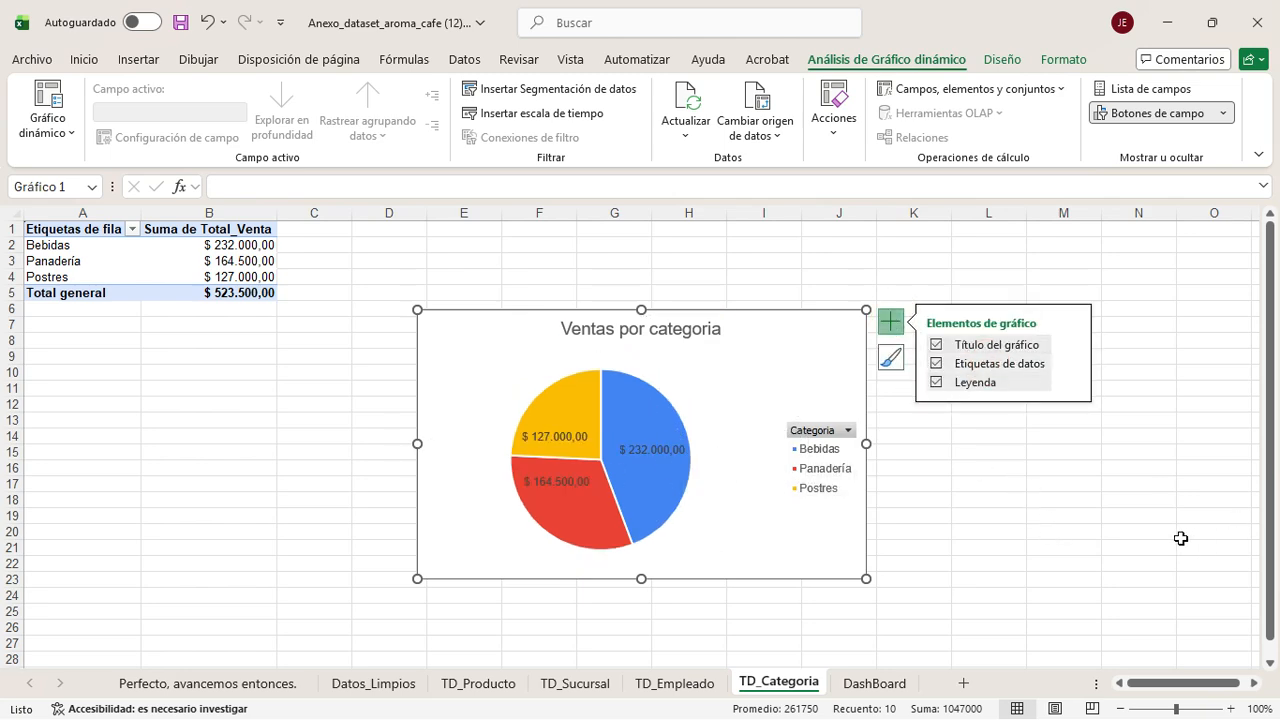
{"action": "left_click", "coordinate": [942, 482]}
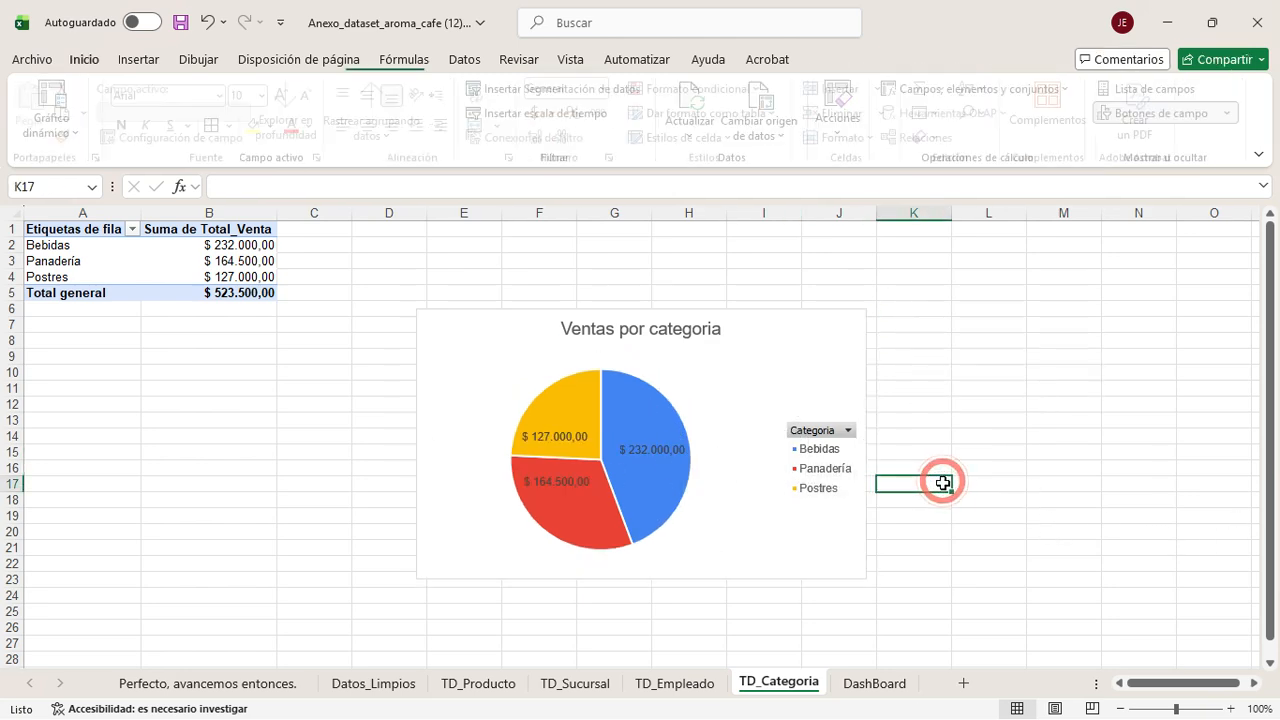
{"action": "left_click", "coordinate": [815, 430]}
{"action": "right_click", "coordinate": [815, 430]}
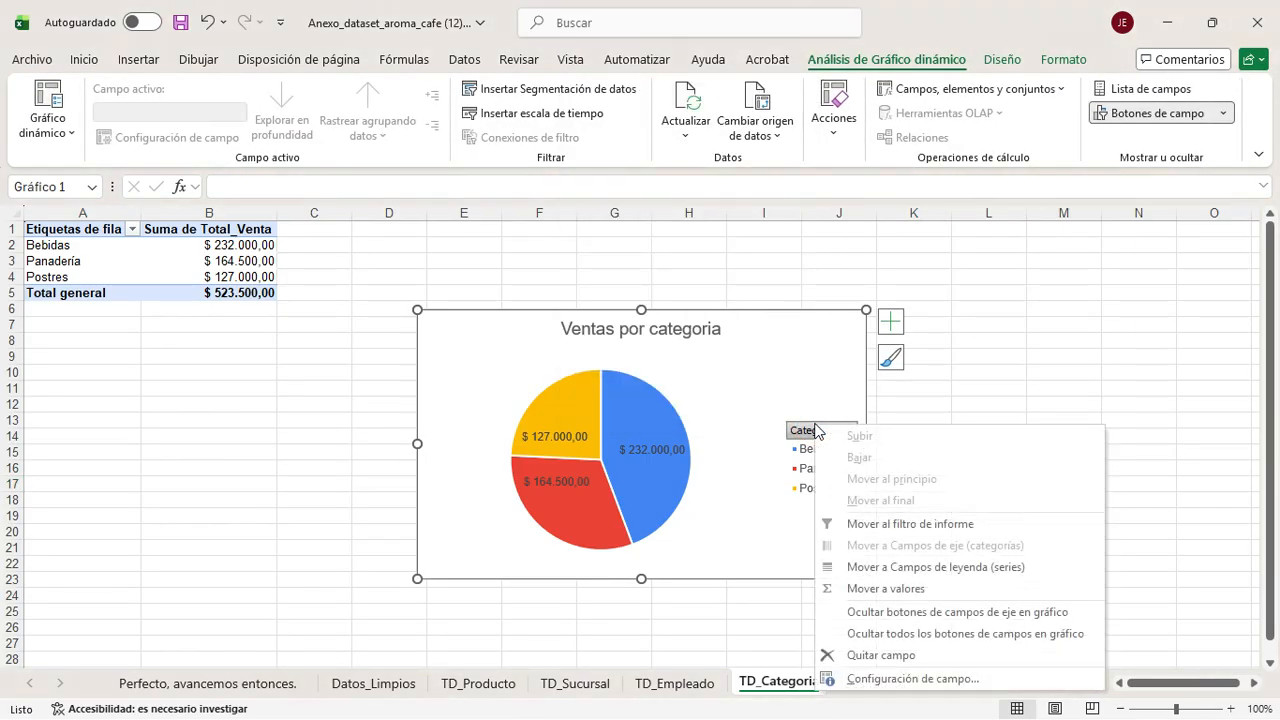
{"action": "left_click", "coordinate": [893, 634]}
{"action": "left_click", "coordinate": [984, 432]}
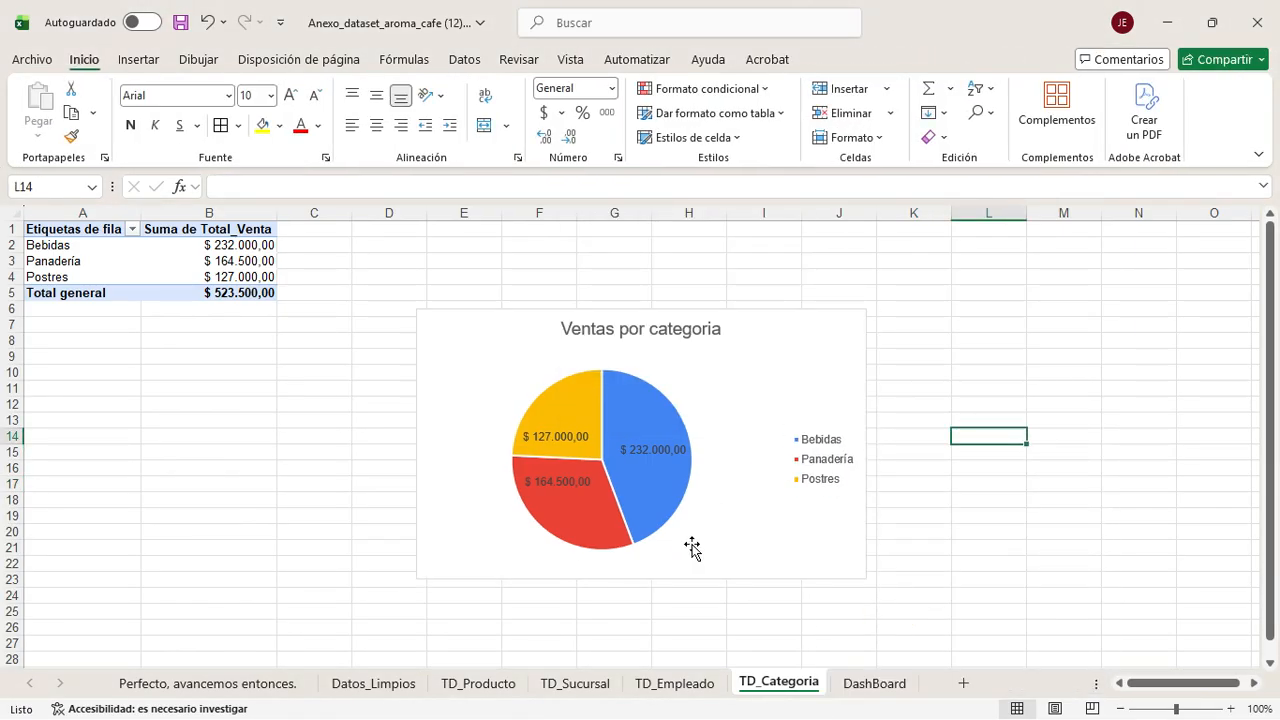
Step: Move the category pie chart closer to the pivot table, with its upper-left corner around the middle of column C in row 3
{"action": "left_click", "coordinate": [302, 469]}
{"action": "left_click_drag", "start_coordinate": [460, 335], "coordinate": [354, 283]}
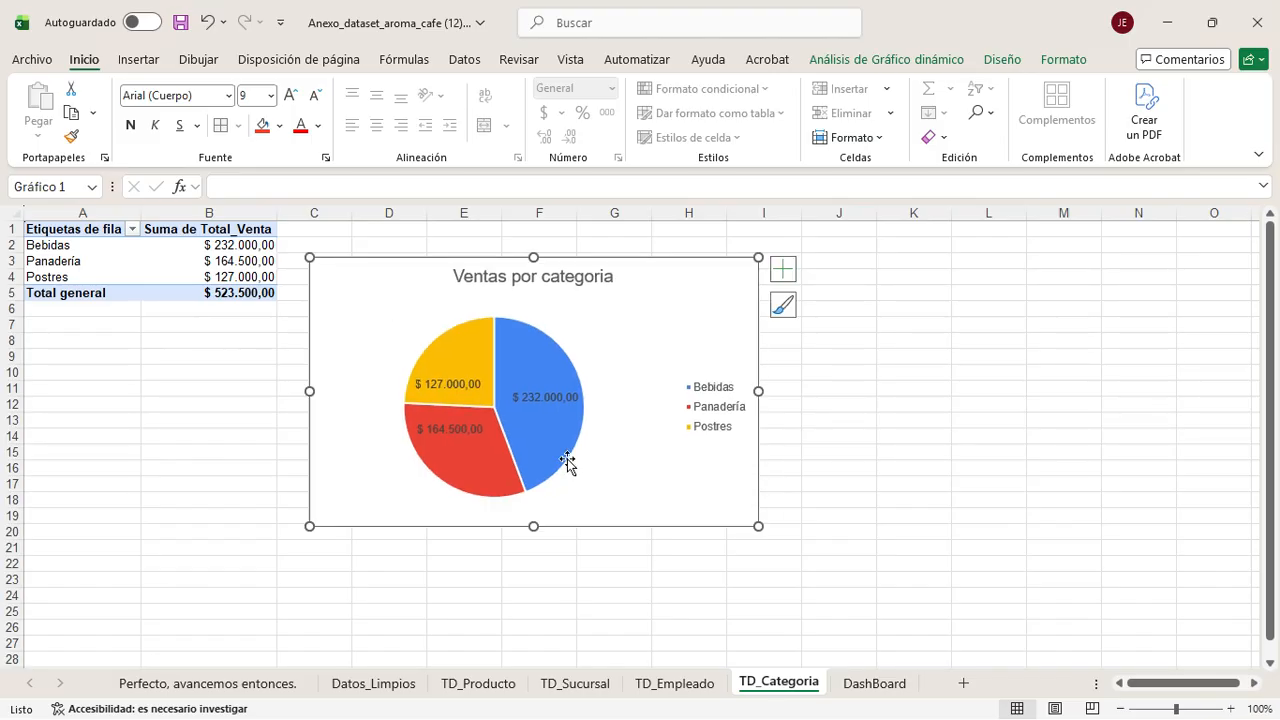
{"action": "left_click", "coordinate": [924, 451]}
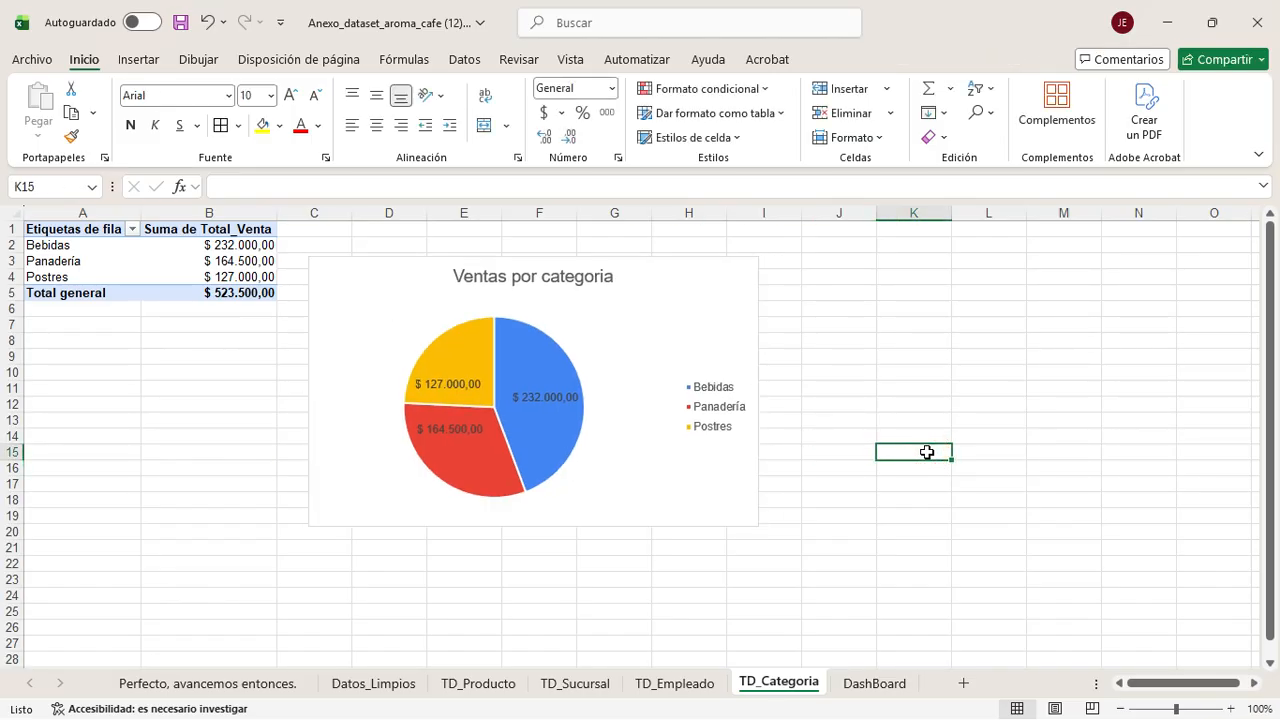
{"action": "left_click", "coordinate": [508, 688]}
{"action": "left_click", "coordinate": [590, 690]}
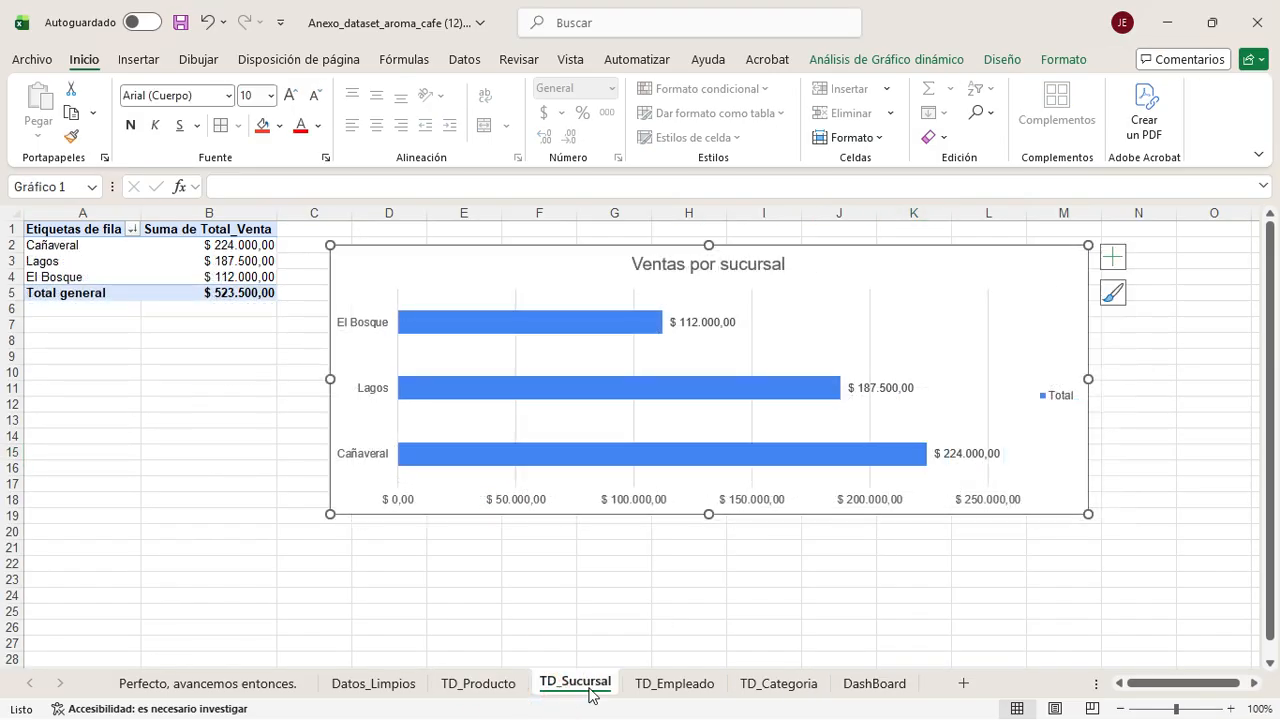
{"action": "left_click", "coordinate": [693, 694]}
{"action": "left_click", "coordinate": [760, 688]}
{"action": "left_click", "coordinate": [380, 688]}
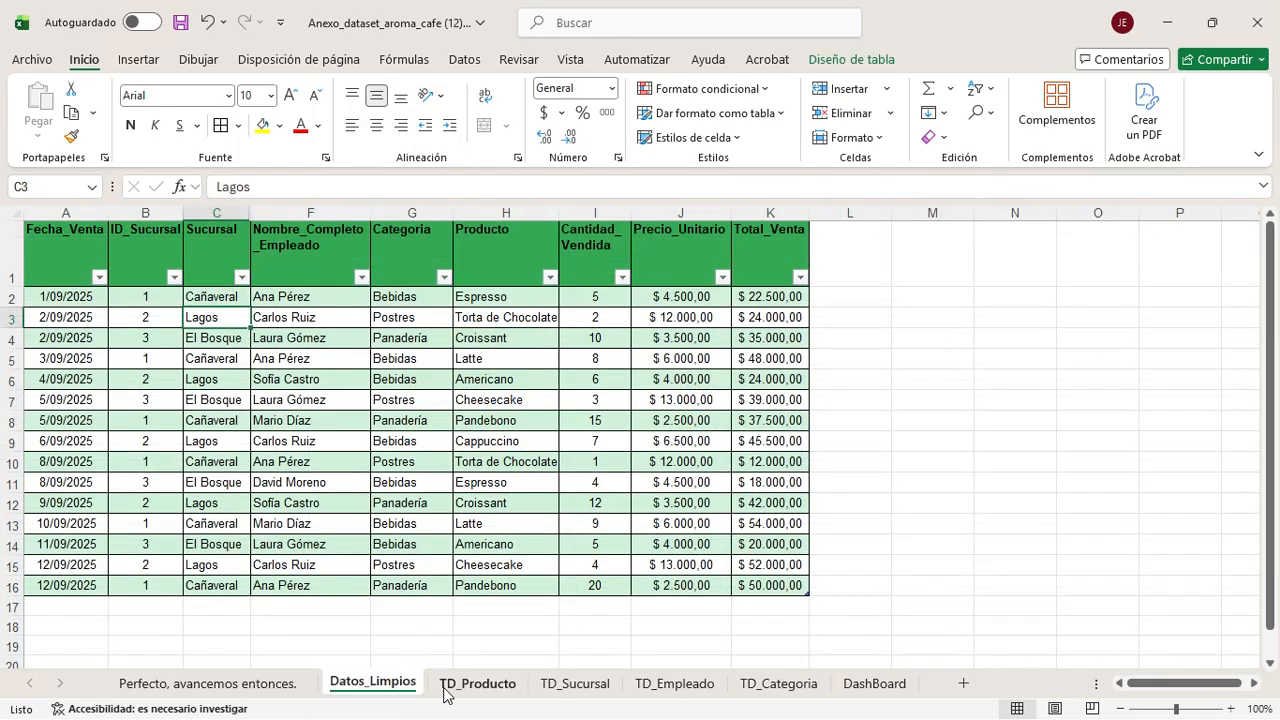
Step: Apply the blue pivot table style from the first row of the Medio group to the product pivot table on TD_Producto
{"action": "left_click", "coordinate": [477, 688]}
{"action": "left_click_drag", "start_coordinate": [86, 229], "coordinate": [222, 366]}
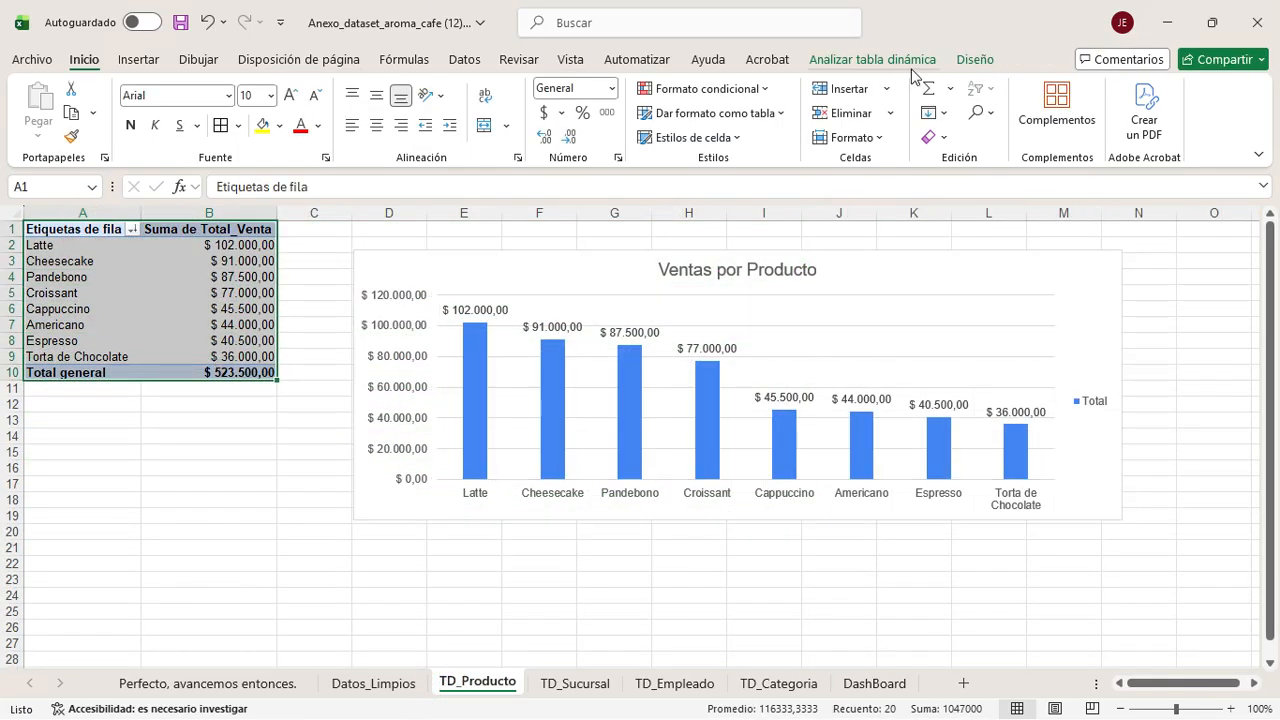
{"action": "left_click", "coordinate": [970, 60]}
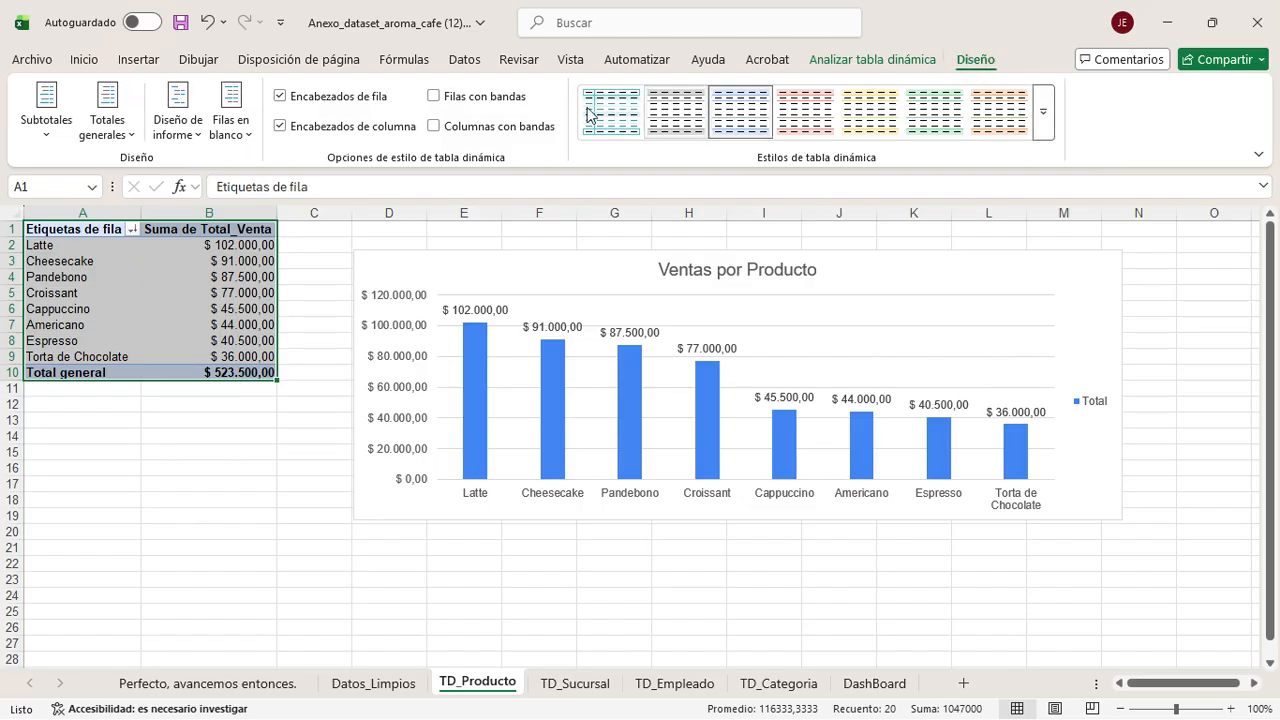
{"action": "left_click", "coordinate": [1043, 112]}
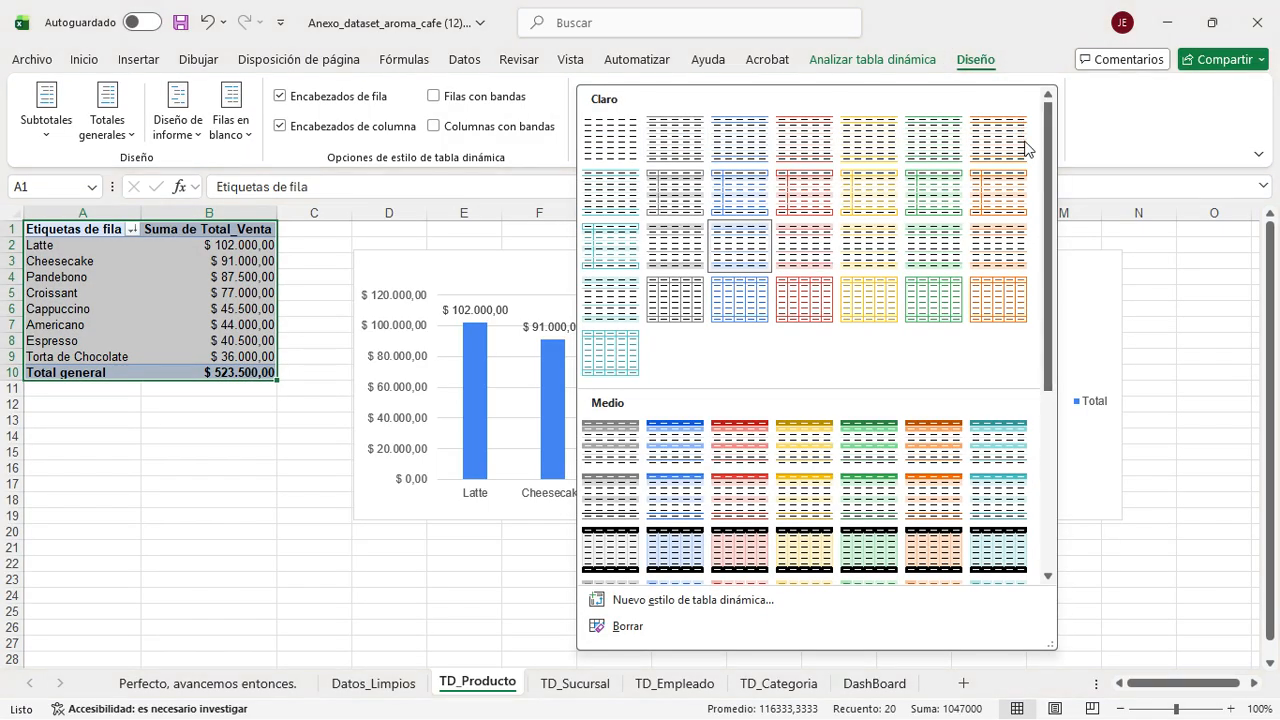
{"action": "left_click", "coordinate": [684, 451]}
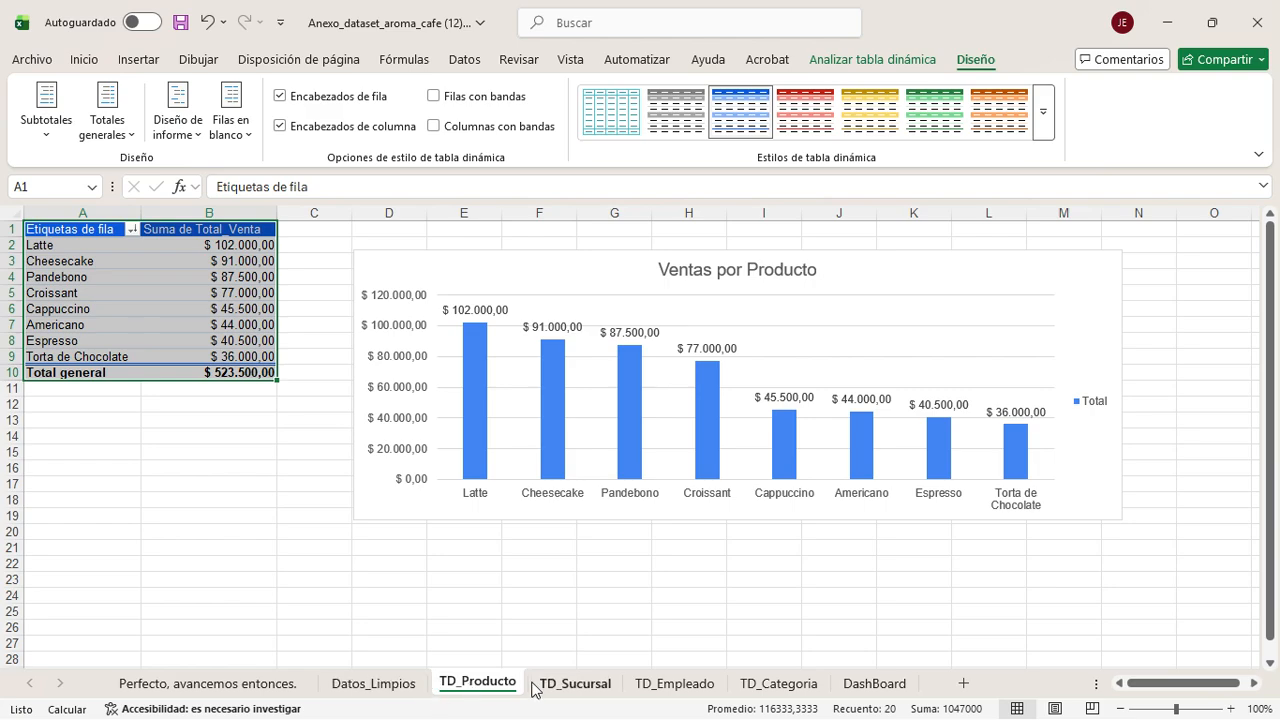
Step: Apply the red pivot table style from the first row of the Medio group to the branch pivot table on TD_Sucursal
{"action": "left_click", "coordinate": [575, 683]}
{"action": "left_click_drag", "start_coordinate": [90, 224], "coordinate": [249, 291]}
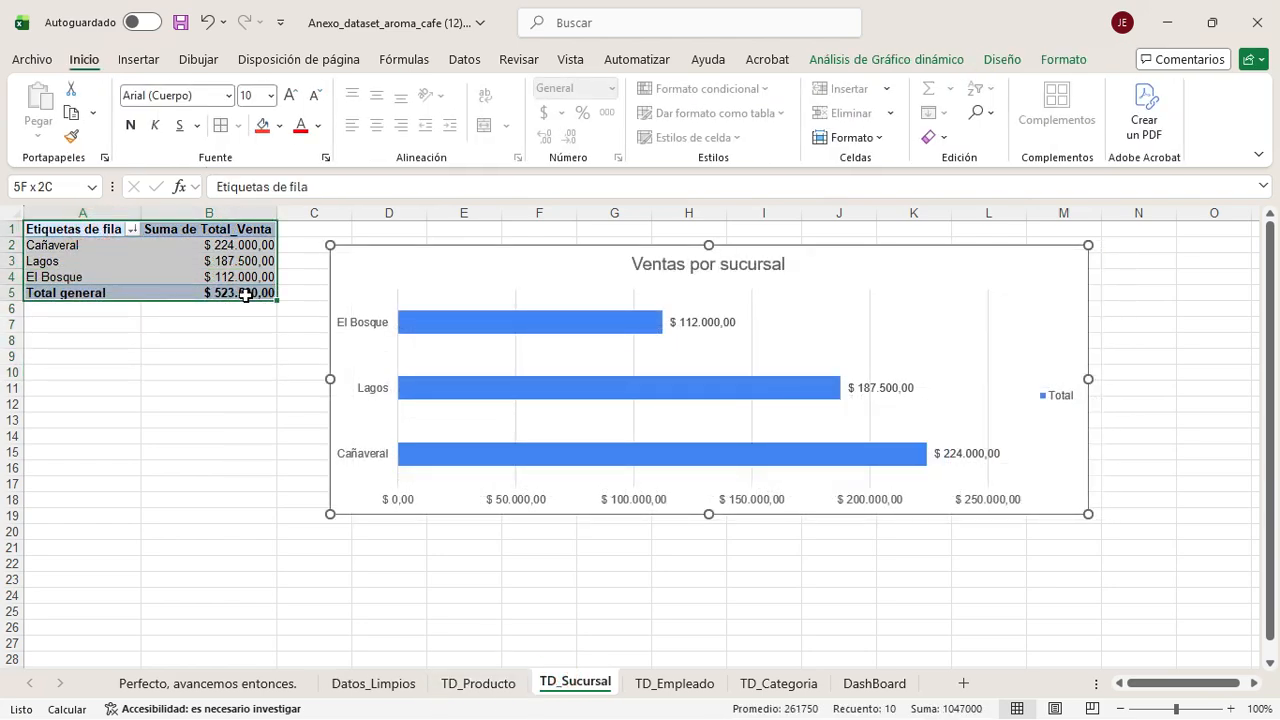
{"action": "left_click", "coordinate": [975, 59]}
{"action": "left_click", "coordinate": [1043, 111]}
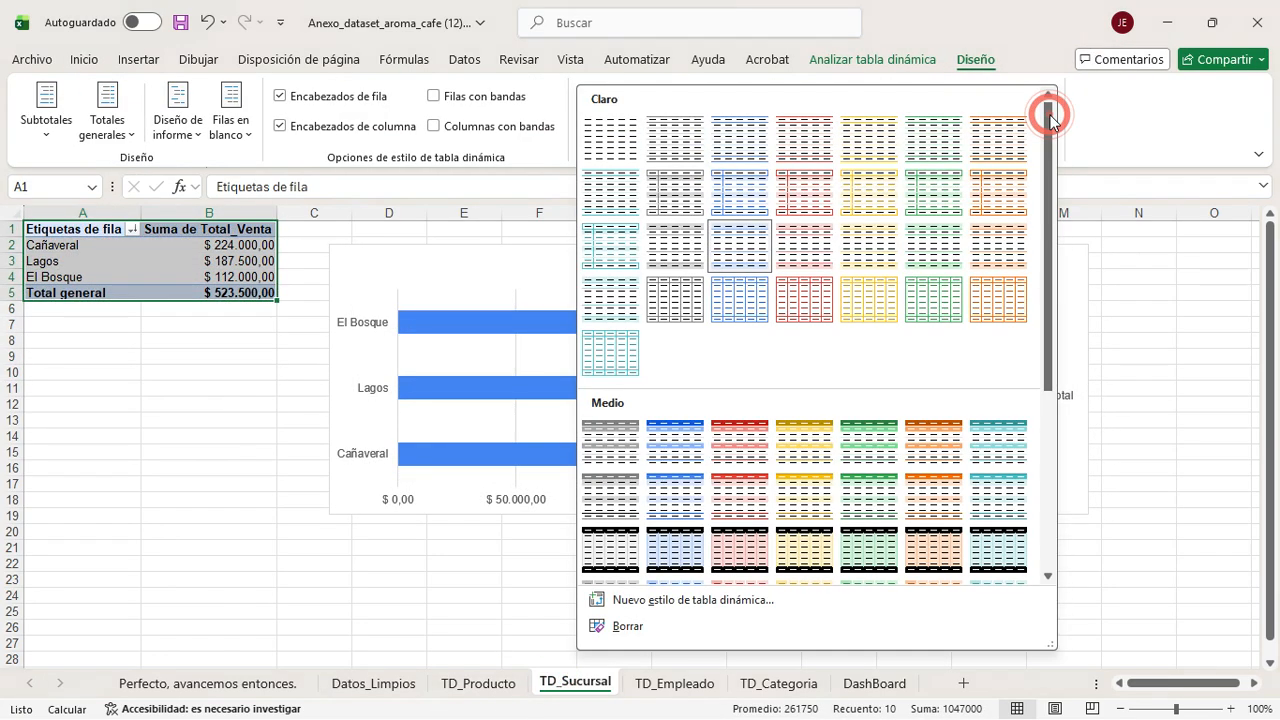
{"action": "scroll", "coordinate": [795, 440], "scroll_direction": "down", "scroll_amount": 3}
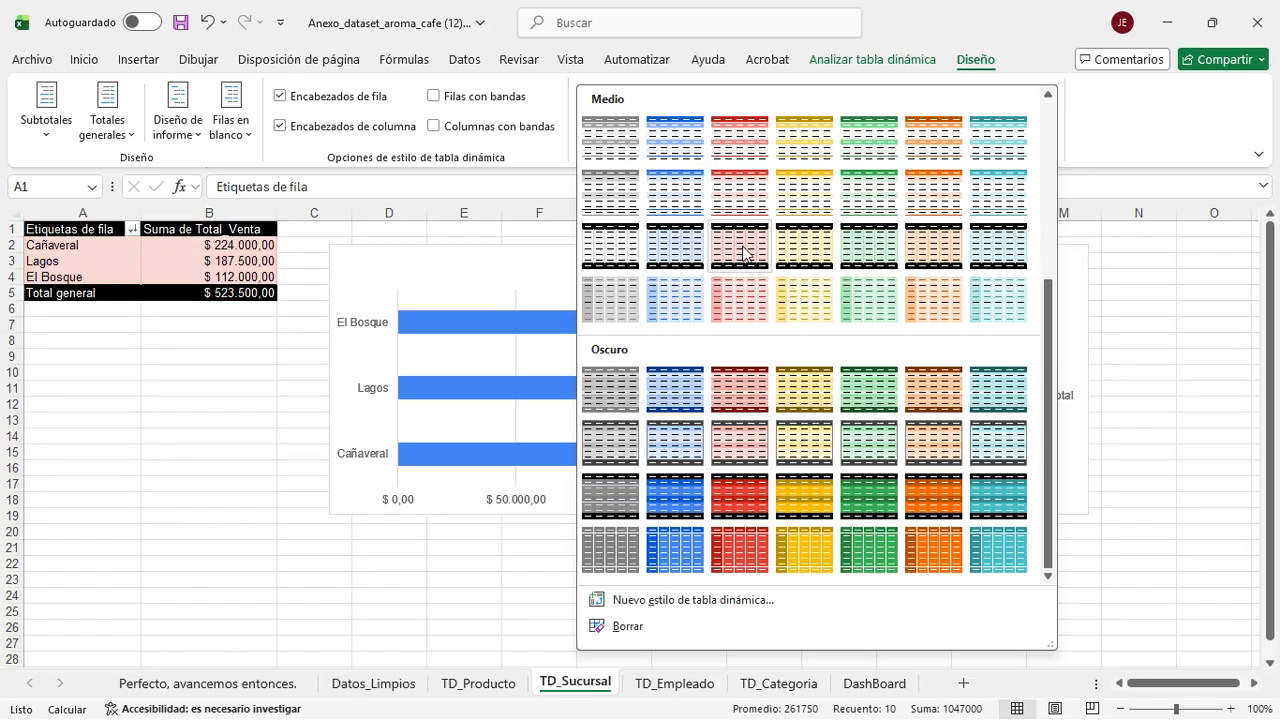
{"action": "scroll", "coordinate": [750, 240], "scroll_direction": "up", "scroll_amount": 2}
{"action": "left_click", "coordinate": [740, 296]}
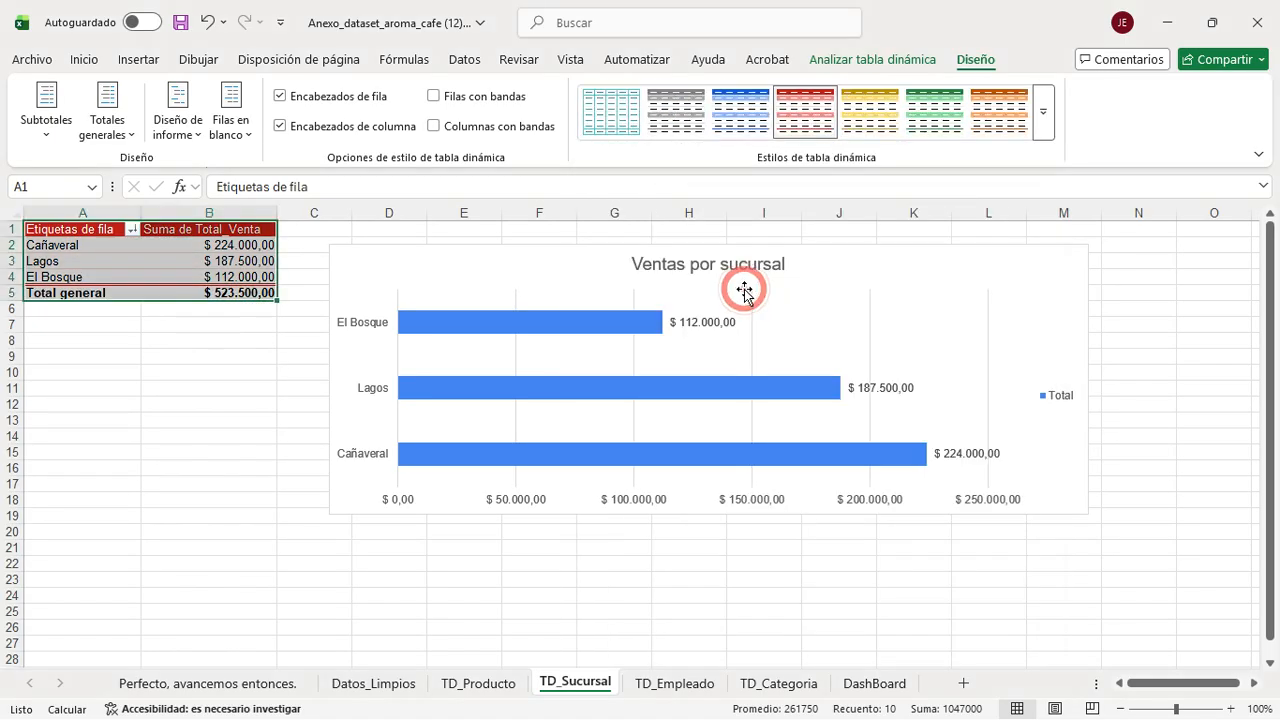
Step: Apply the yellow pivot table style from the first row of the Medio group to the employee pivot table on TD_Empleado
{"action": "left_click", "coordinate": [470, 683]}
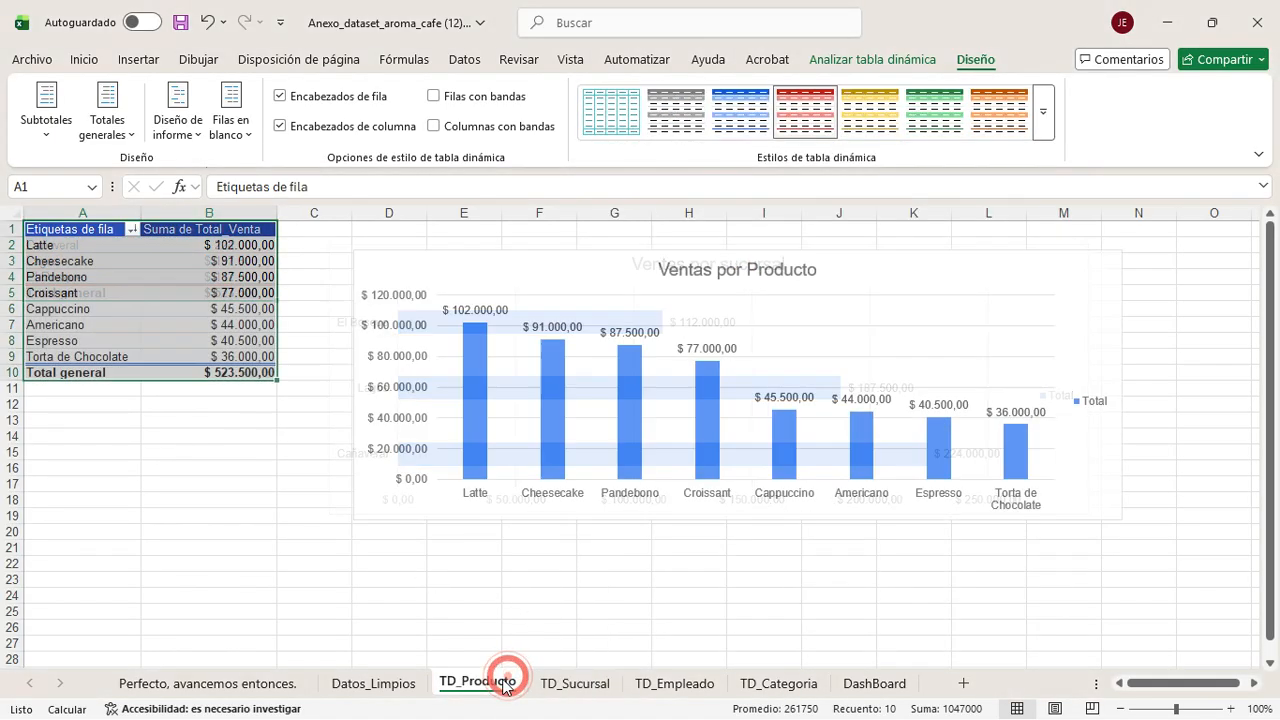
{"action": "left_click", "coordinate": [580, 683]}
{"action": "left_click", "coordinate": [668, 683]}
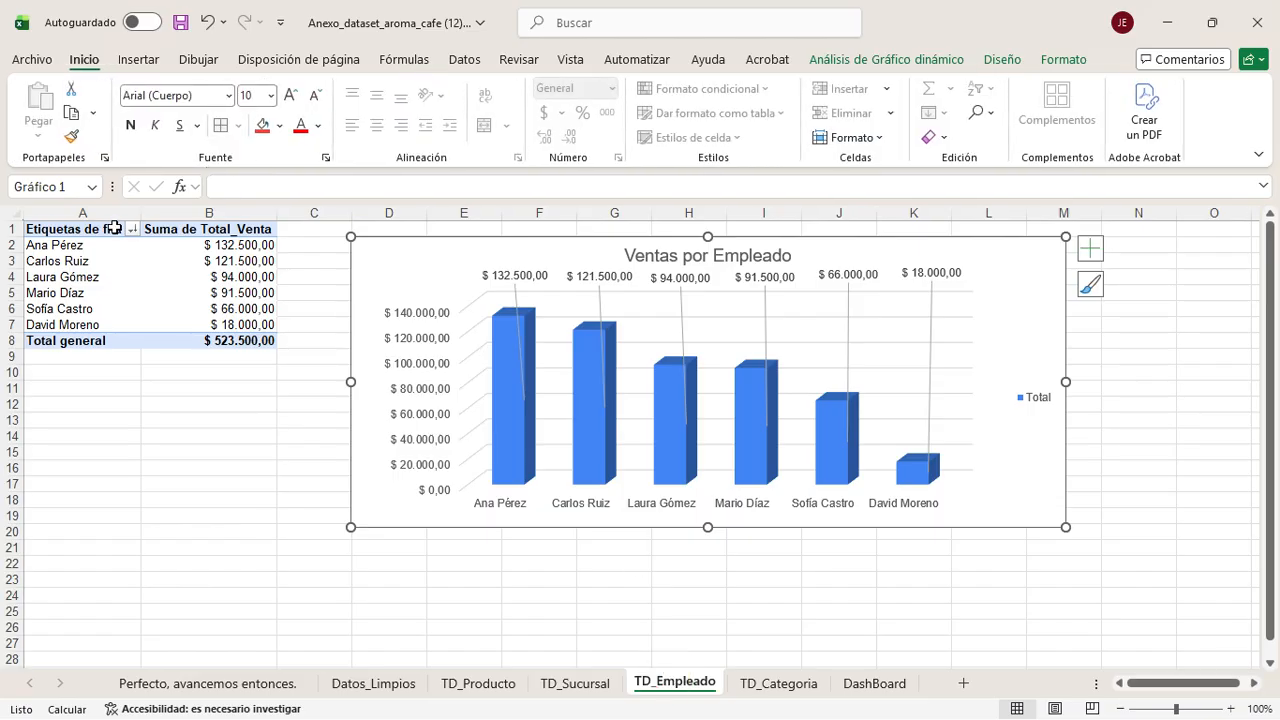
{"action": "left_click_drag", "start_coordinate": [75, 230], "coordinate": [218, 340]}
{"action": "left_click", "coordinate": [975, 59]}
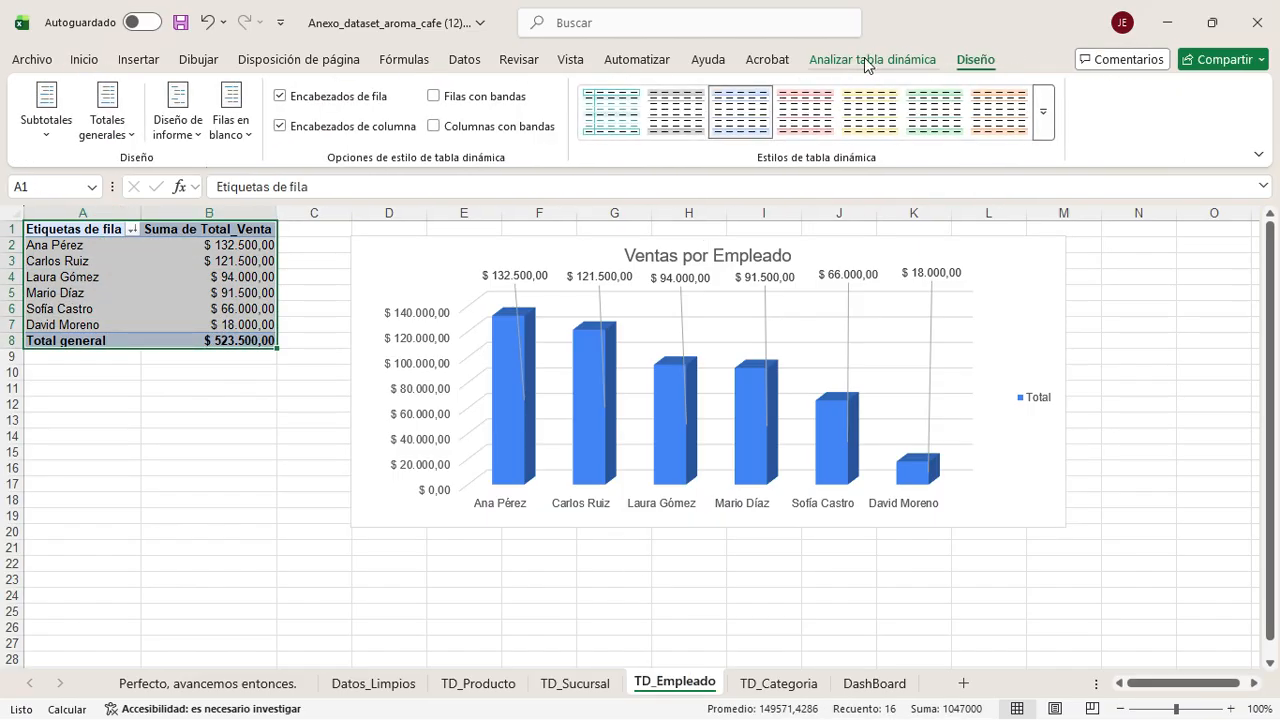
{"action": "left_click", "coordinate": [1040, 132]}
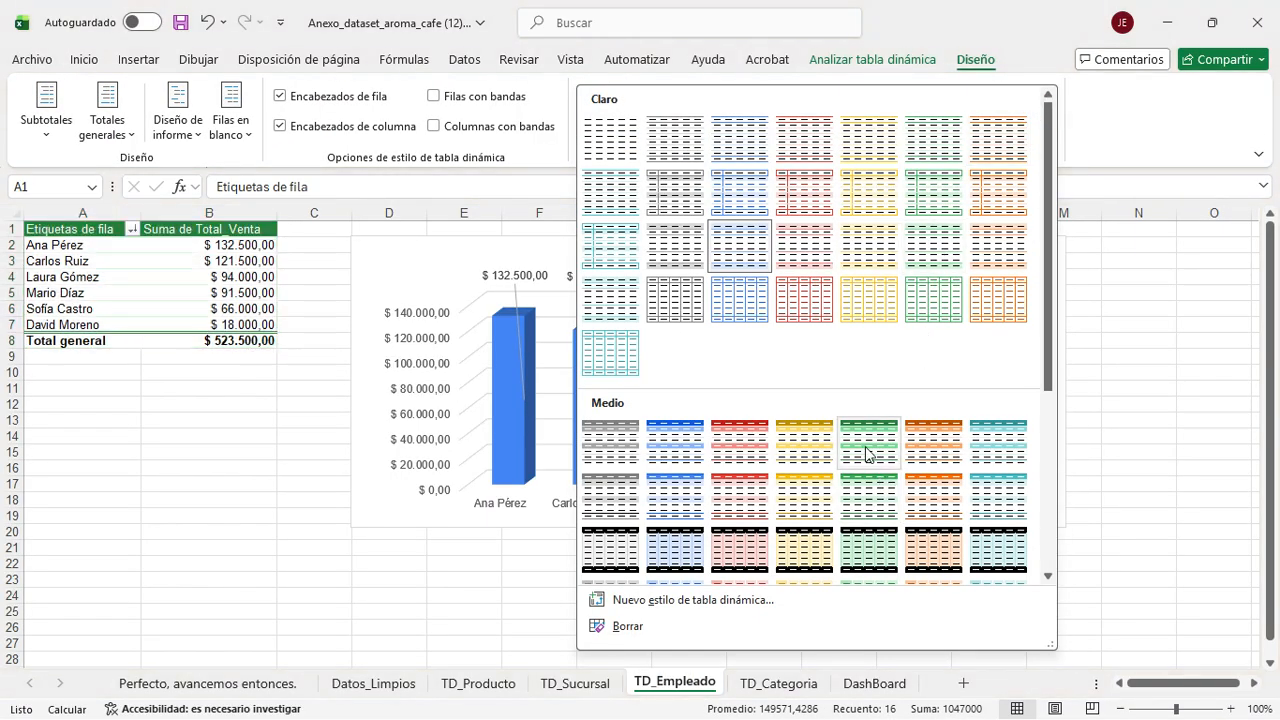
{"action": "left_click", "coordinate": [810, 450]}
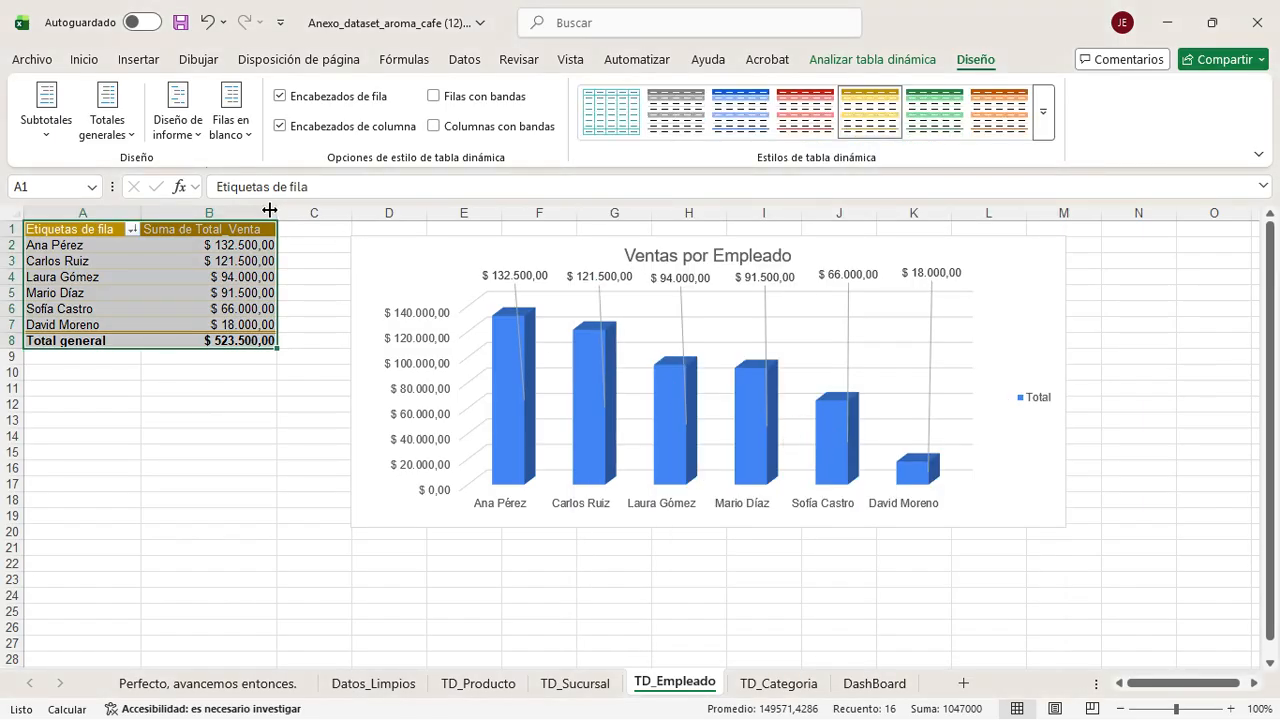
Step: Apply the green pivot table style from the first row of the Medio group to the category pivot table on TD_Categoria
{"action": "left_click", "coordinate": [772, 686]}
{"action": "left_click_drag", "start_coordinate": [80, 230], "coordinate": [223, 291]}
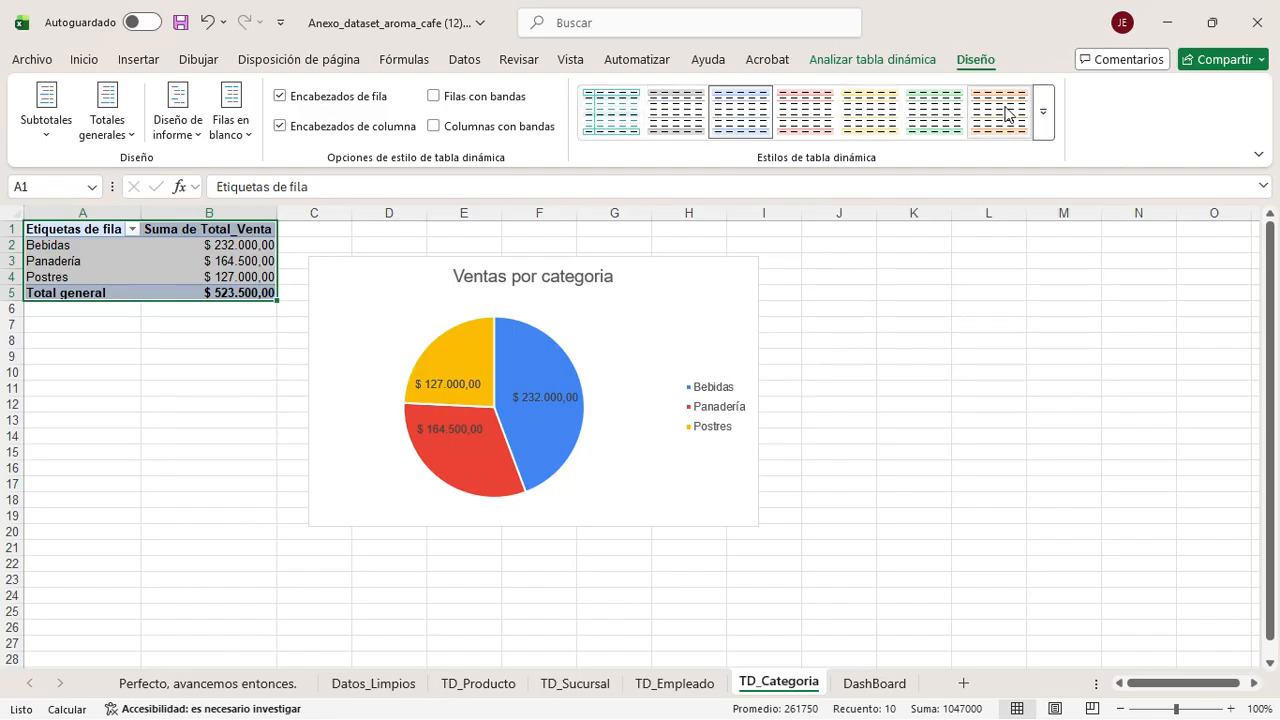
{"action": "left_click", "coordinate": [1045, 115]}
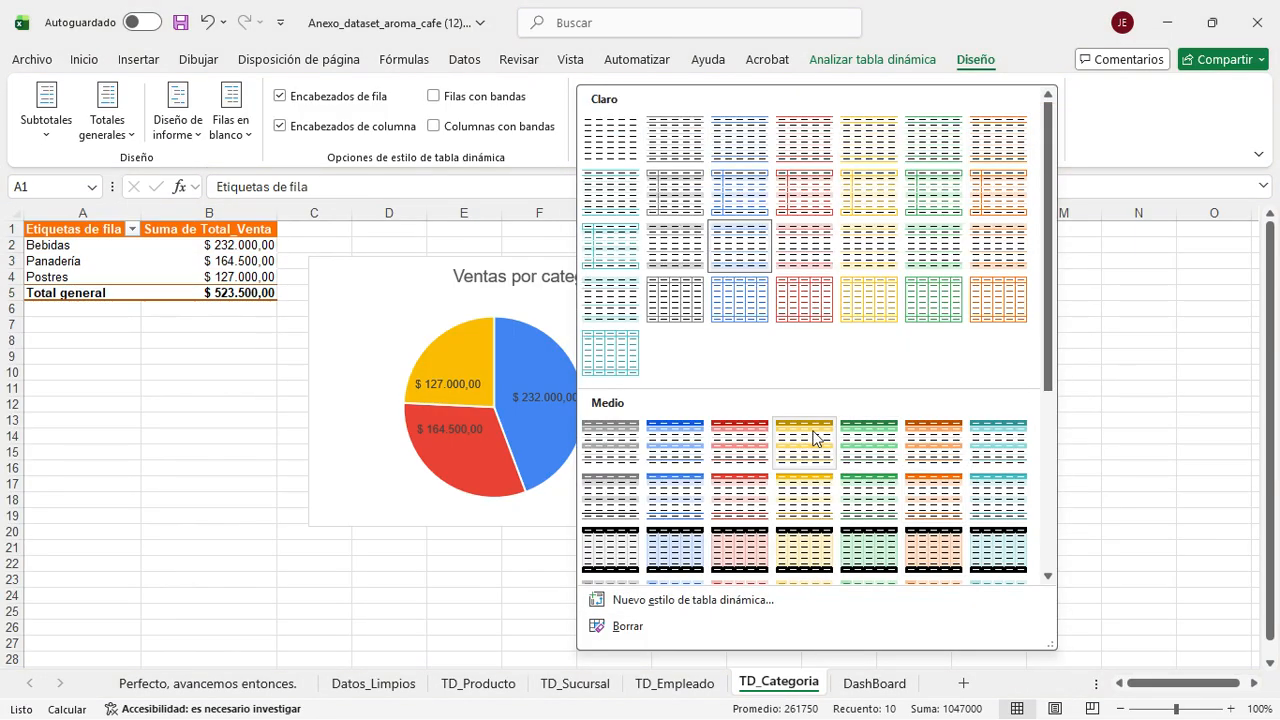
{"action": "left_click", "coordinate": [870, 443]}
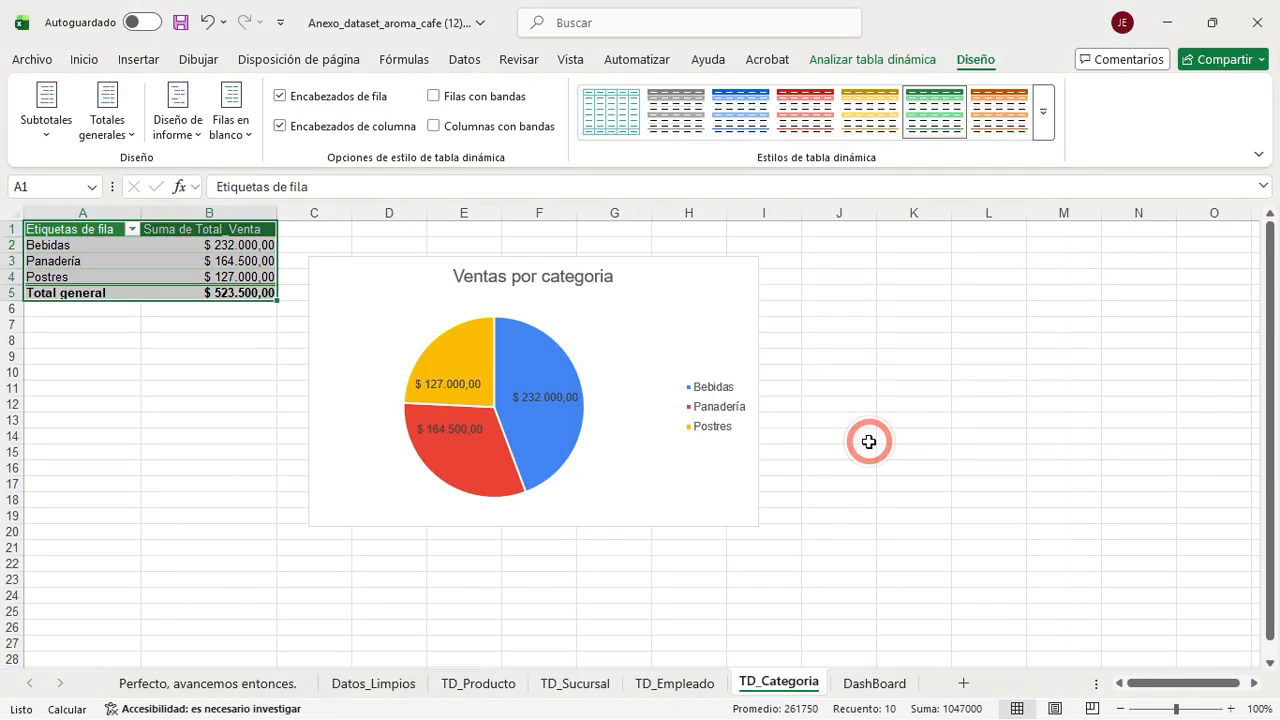
{"action": "left_click", "coordinate": [200, 443]}
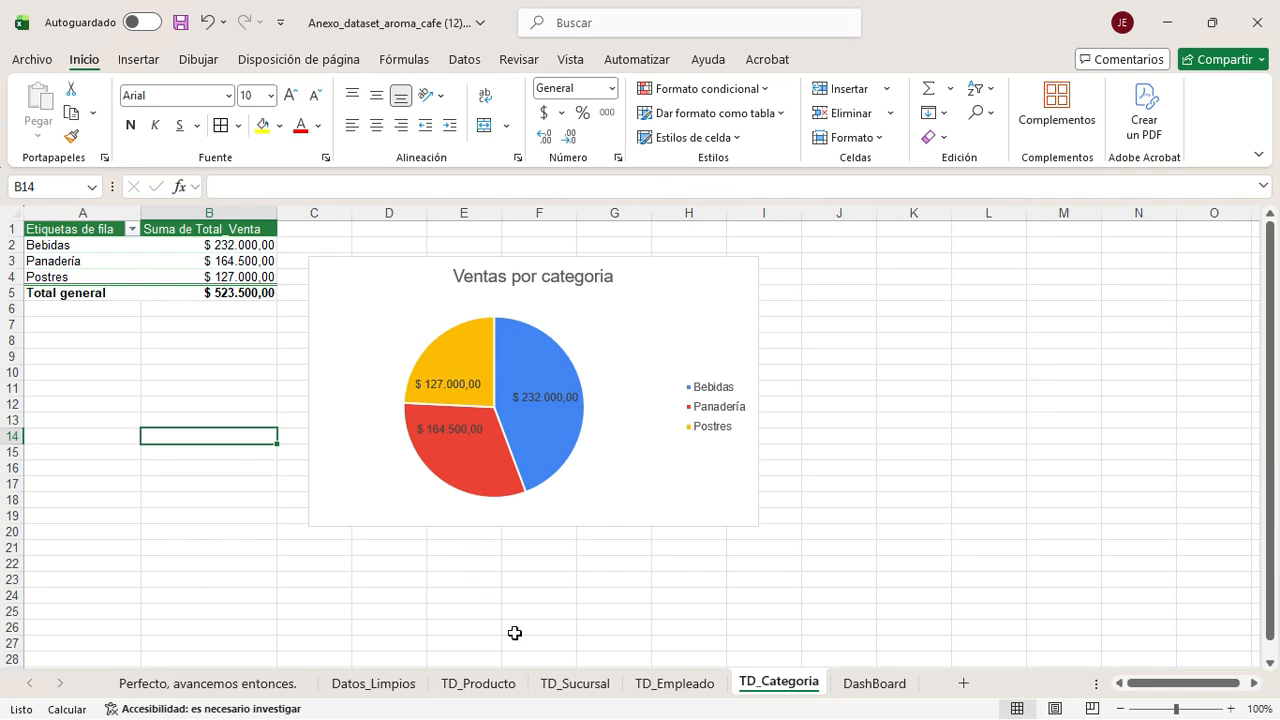
Step: Apply the chart style Estilo 5, with a grey gradient background, to the Ventas por Producto chart on TD_Producto
{"action": "left_click", "coordinate": [505, 686]}
{"action": "left_click", "coordinate": [443, 306]}
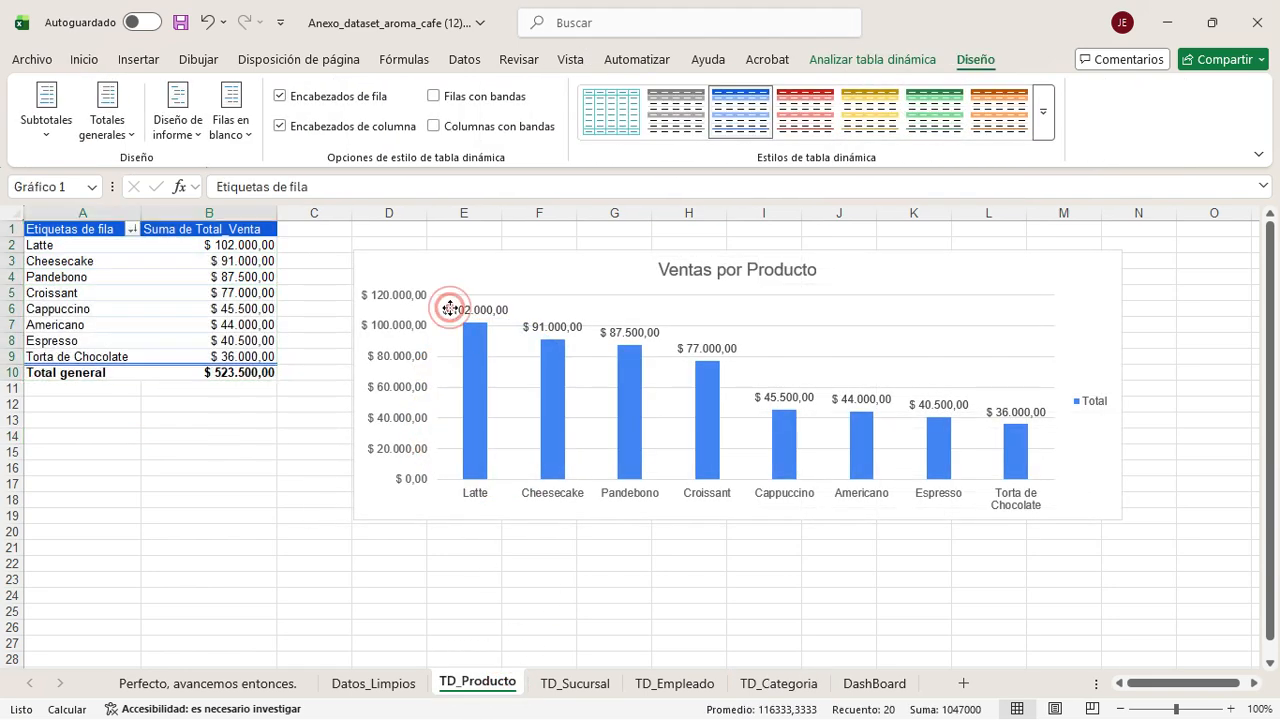
{"action": "left_click", "coordinate": [549, 258]}
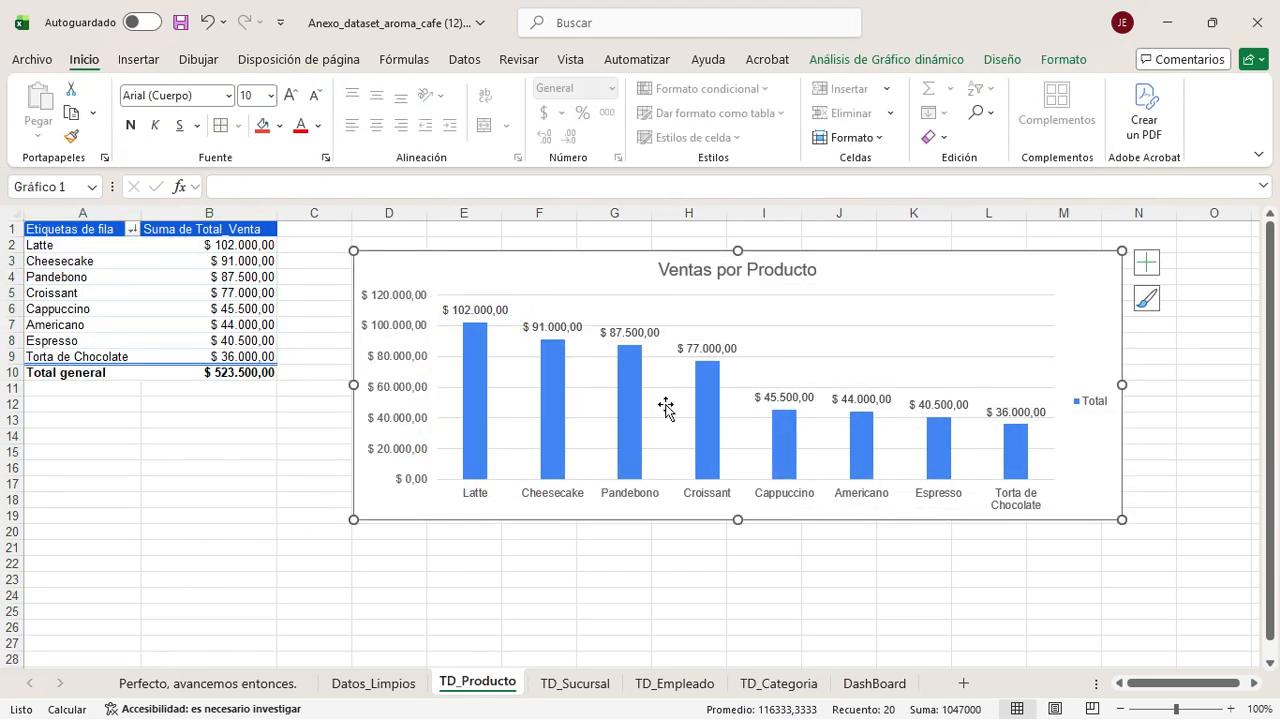
{"action": "left_click", "coordinate": [1147, 305]}
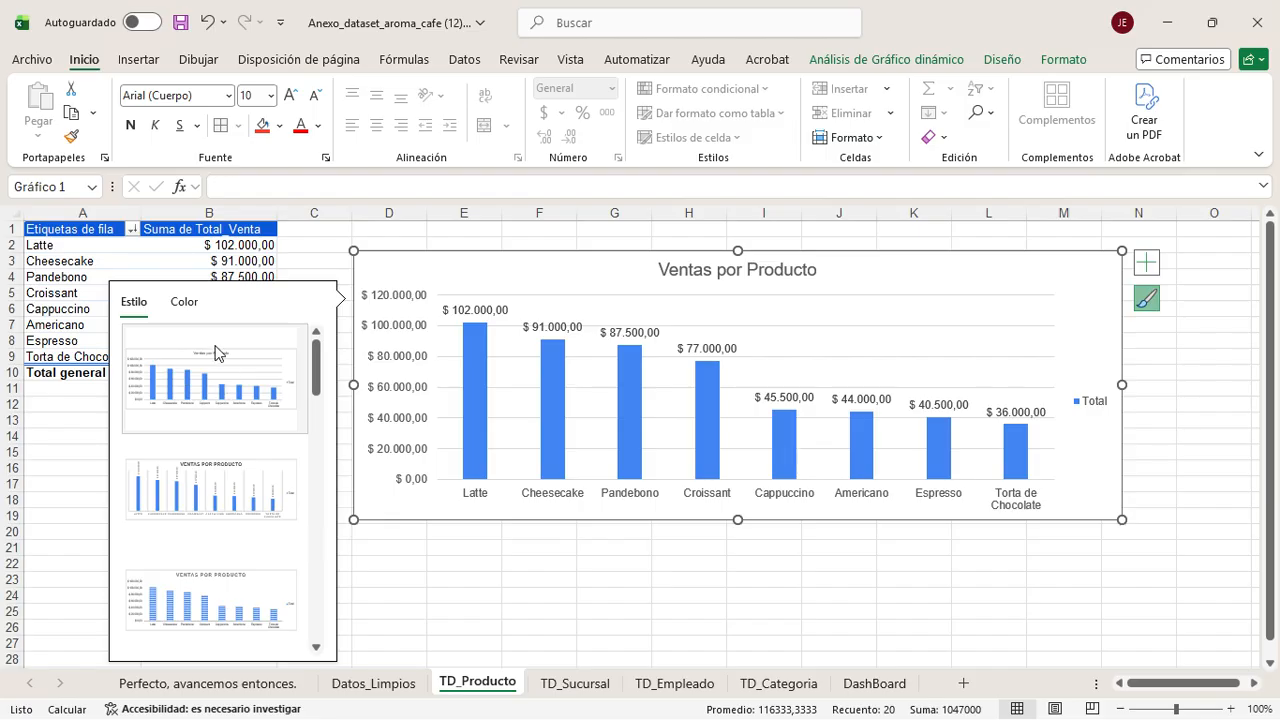
{"action": "scroll", "coordinate": [214, 560], "scroll_direction": "down", "scroll_amount": 3}
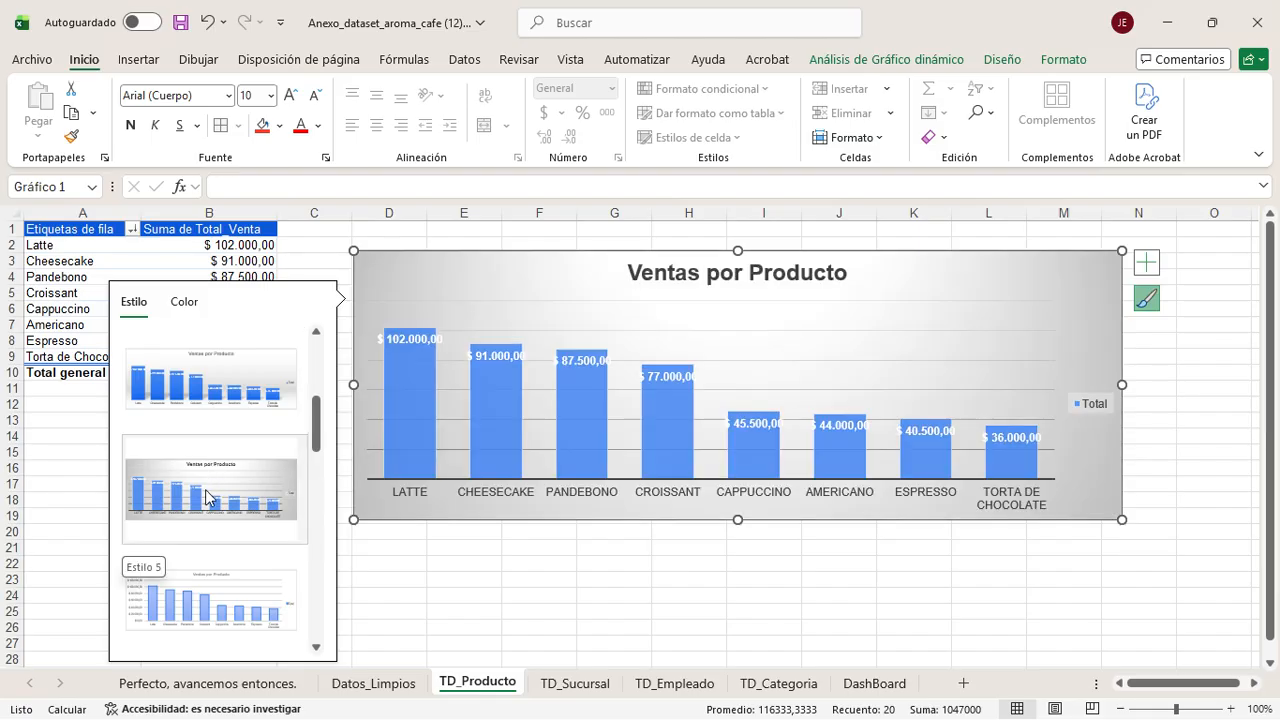
{"action": "left_click", "coordinate": [203, 489]}
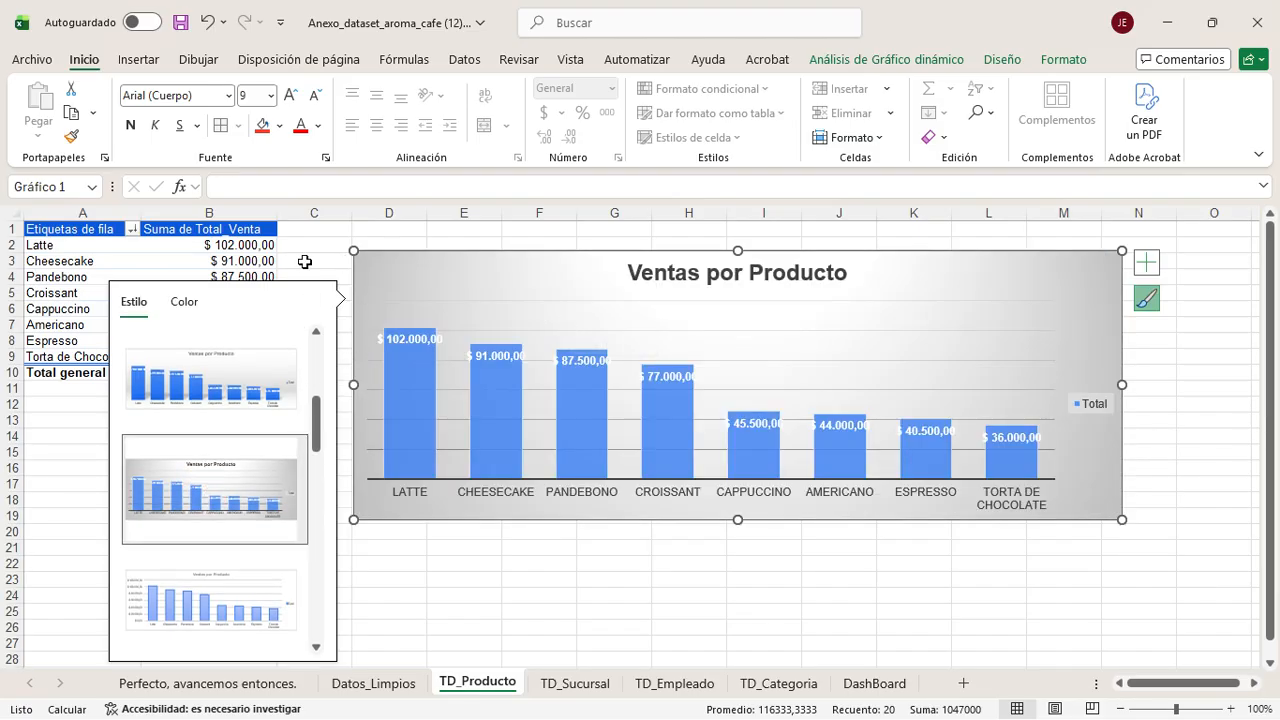
Step: Set the product chart's colors to the monochromatic blue palette that runs from light to dark
{"action": "left_click", "coordinate": [199, 310]}
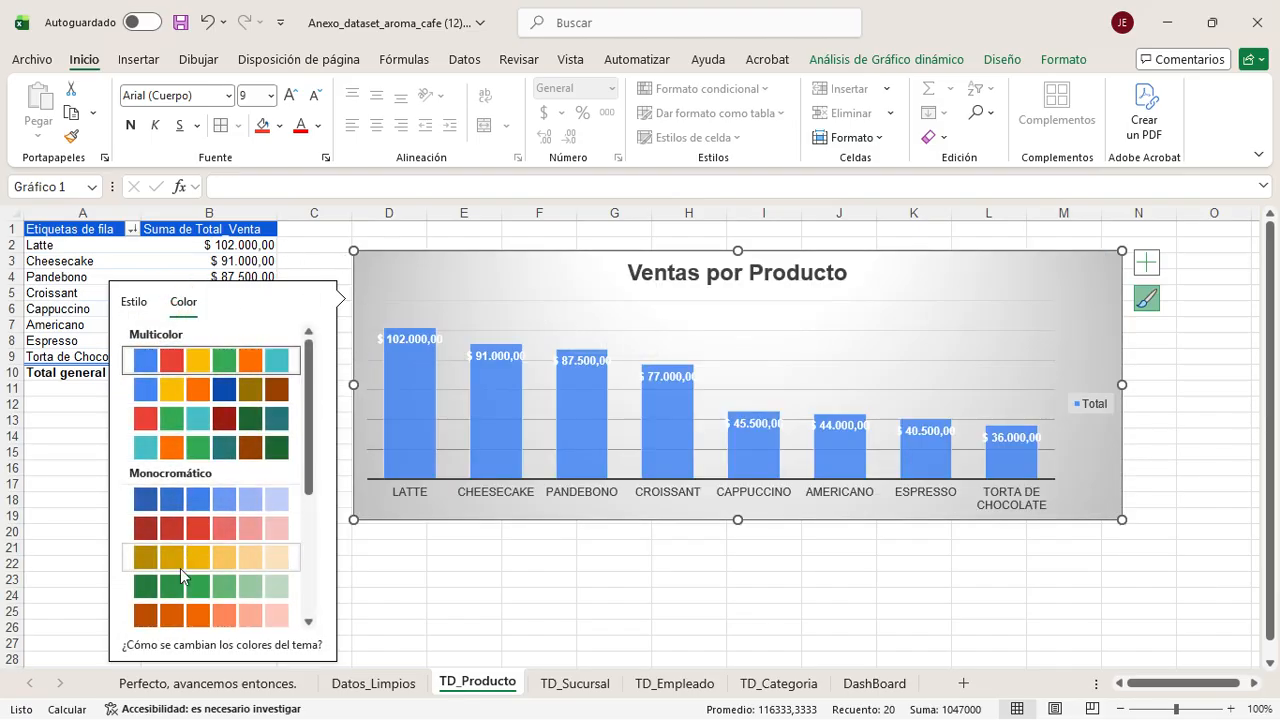
{"action": "scroll", "coordinate": [220, 545], "scroll_direction": "down", "scroll_amount": 3}
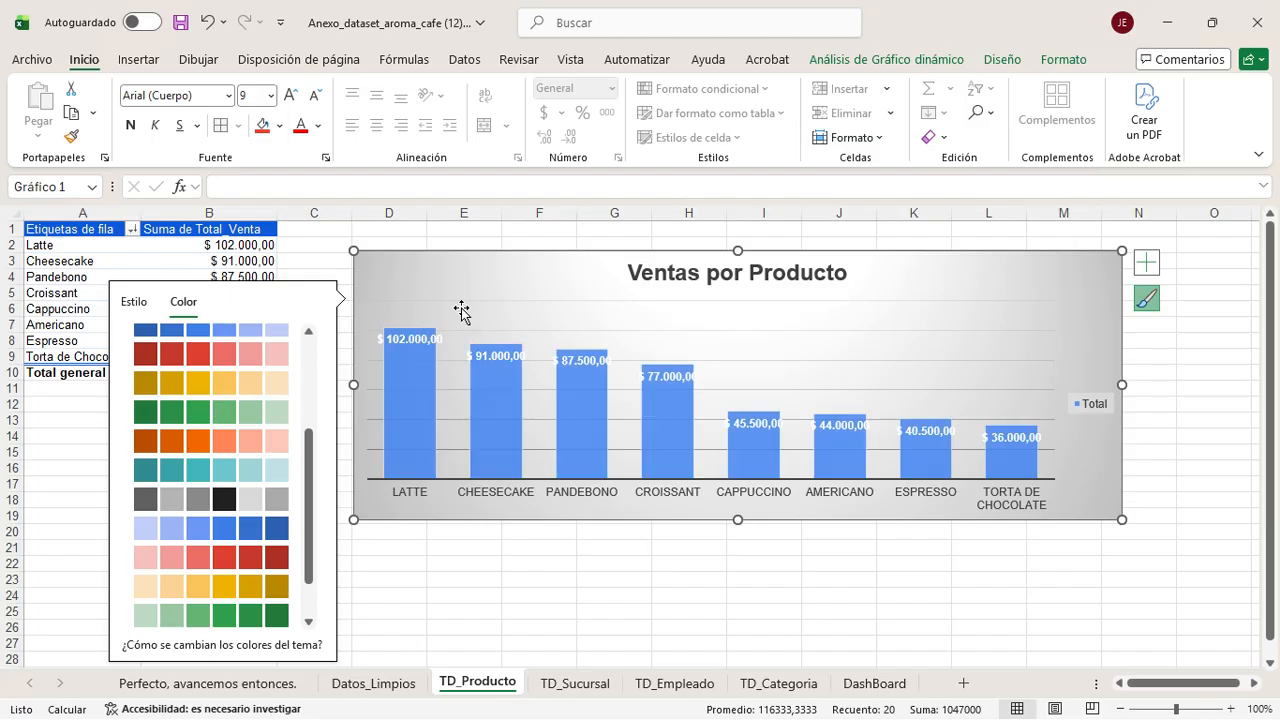
{"action": "left_click", "coordinate": [182, 525]}
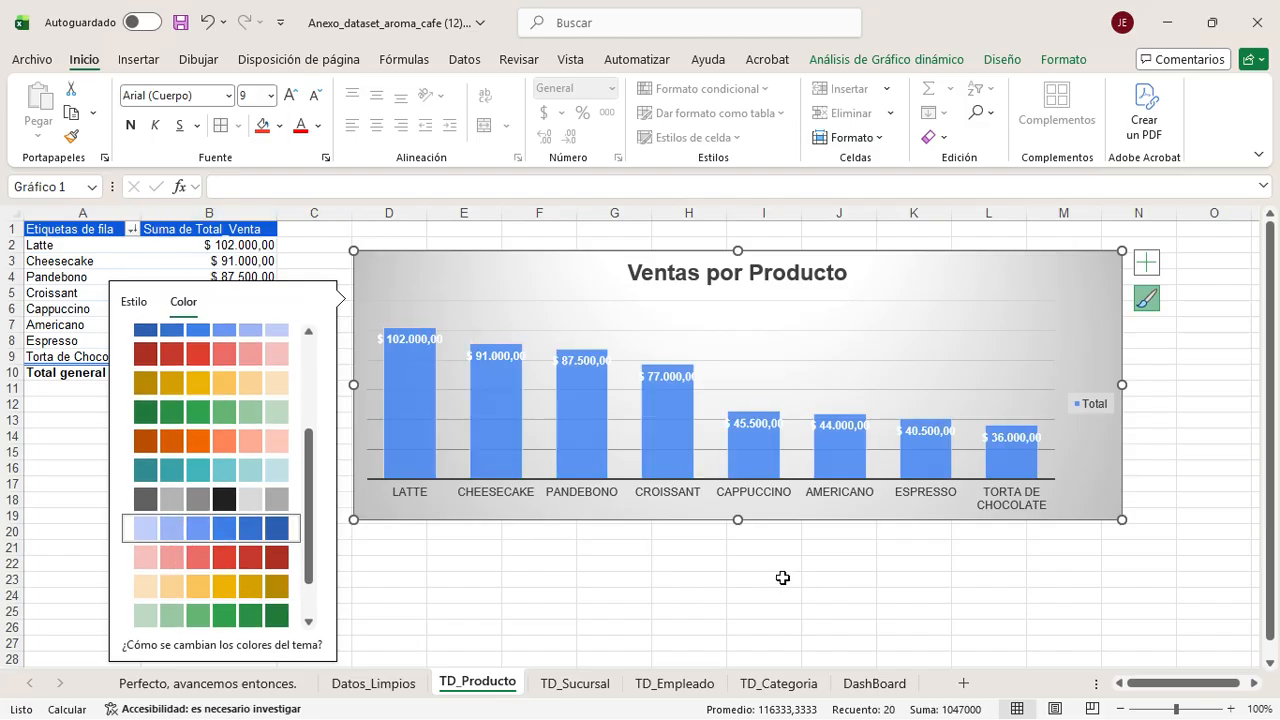
Step: Color the product chart's category axis labels standard blue and its data labels the darkest theme green
{"action": "left_click", "coordinate": [925, 498]}
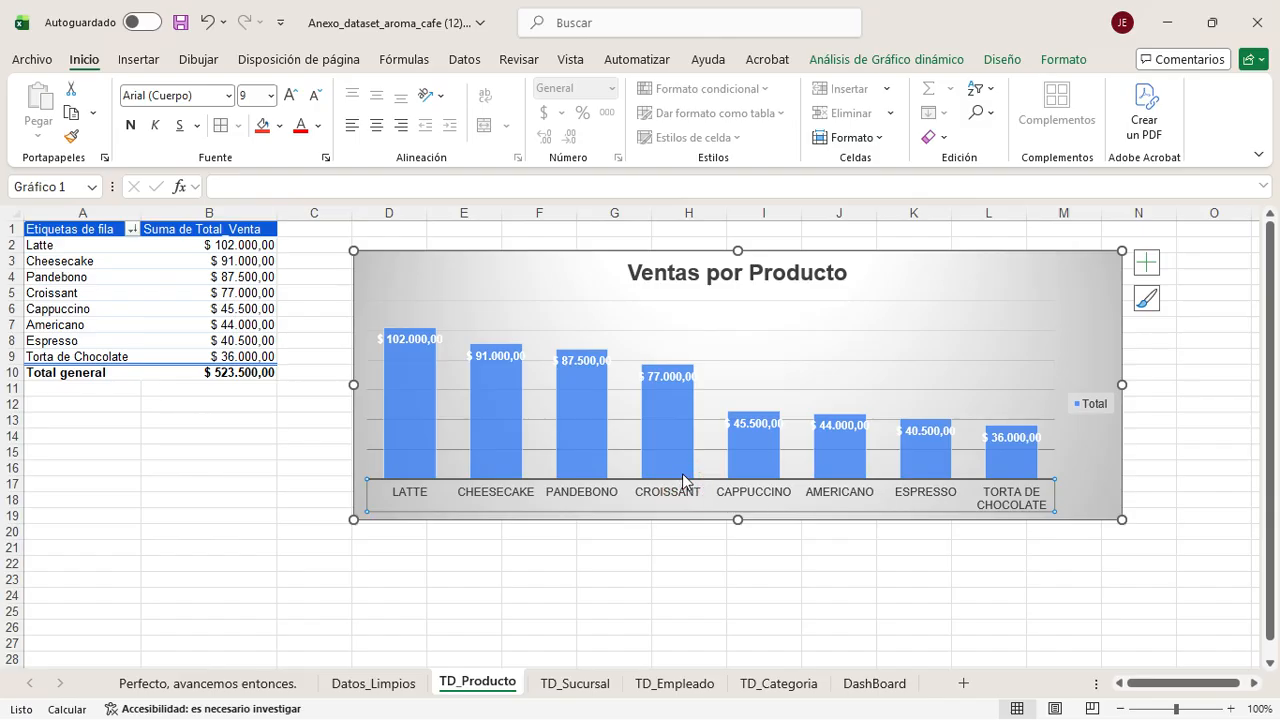
{"action": "left_click", "coordinate": [318, 127]}
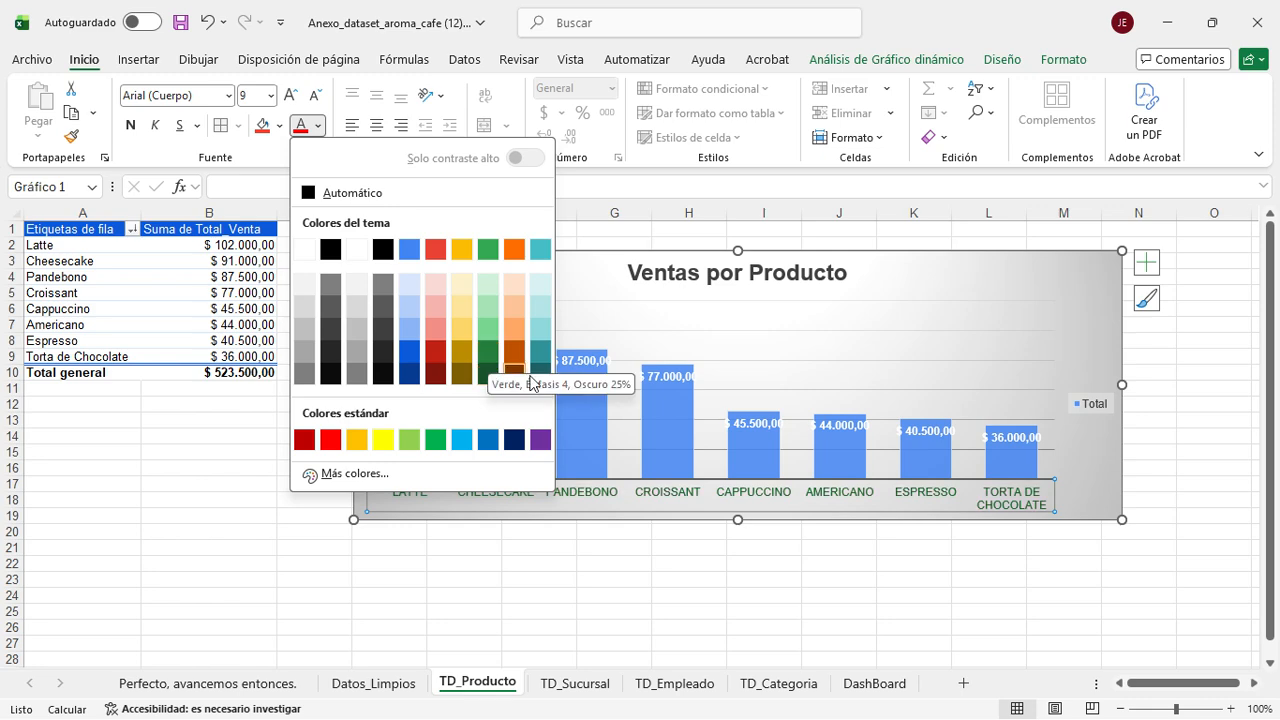
{"action": "left_click", "coordinate": [488, 440]}
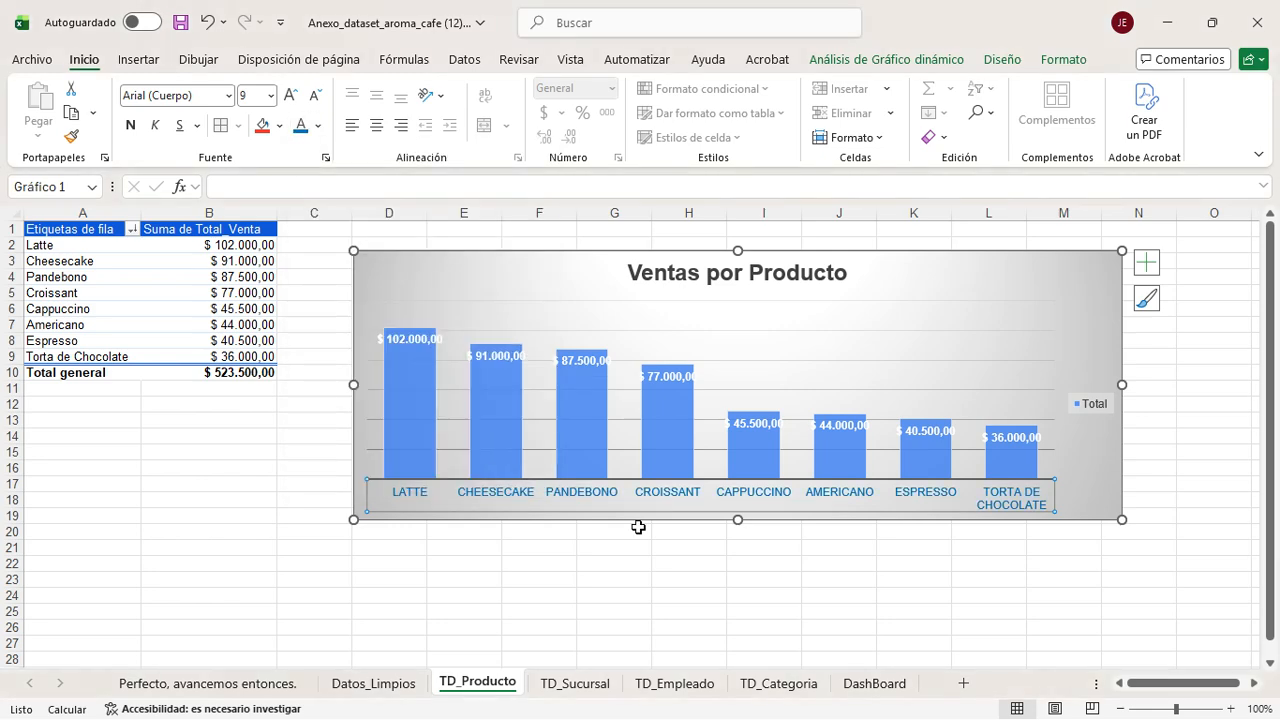
{"action": "left_click", "coordinate": [660, 372]}
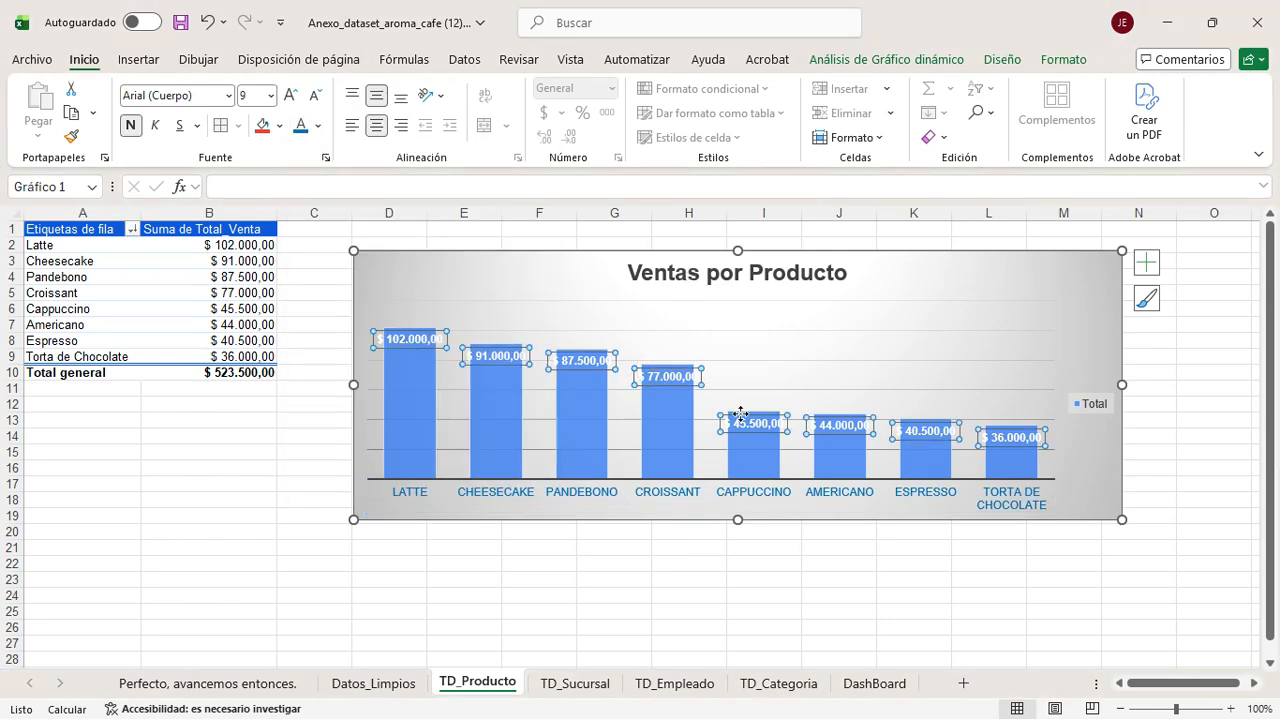
{"action": "left_click", "coordinate": [319, 130]}
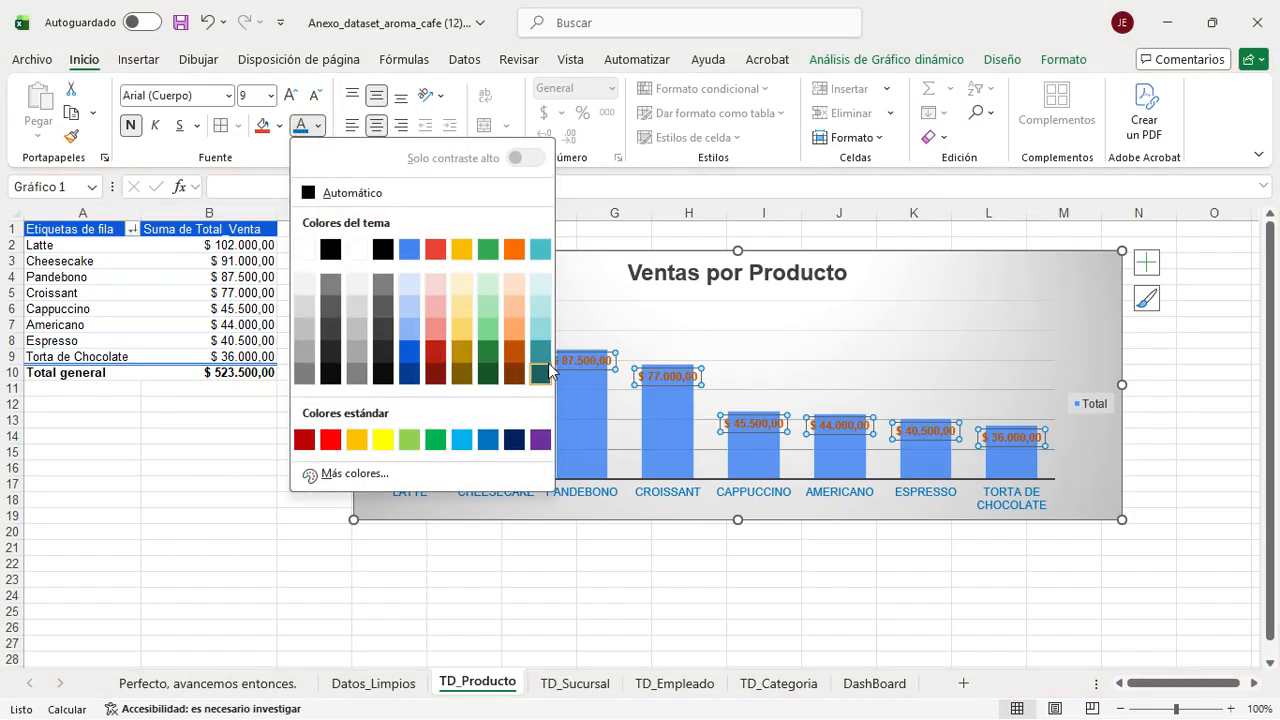
{"action": "left_click", "coordinate": [487, 373]}
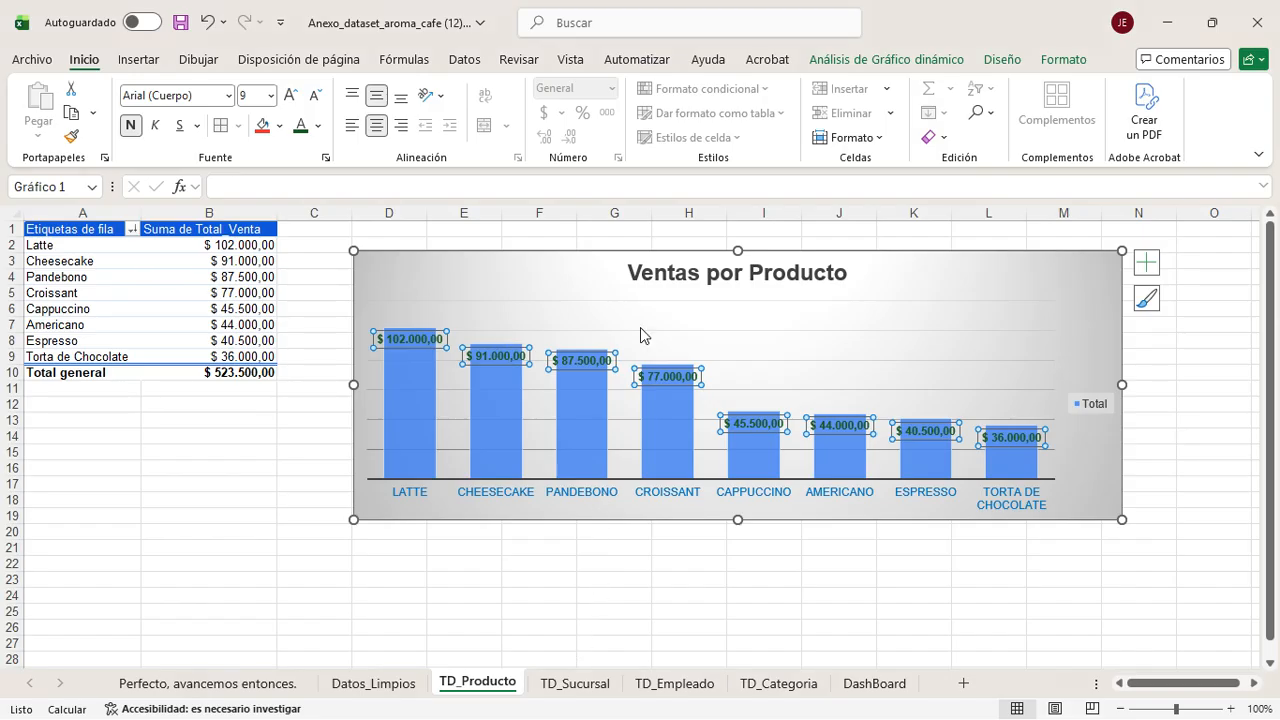
Step: Color the product chart's title standard dark red
{"action": "left_click", "coordinate": [665, 279]}
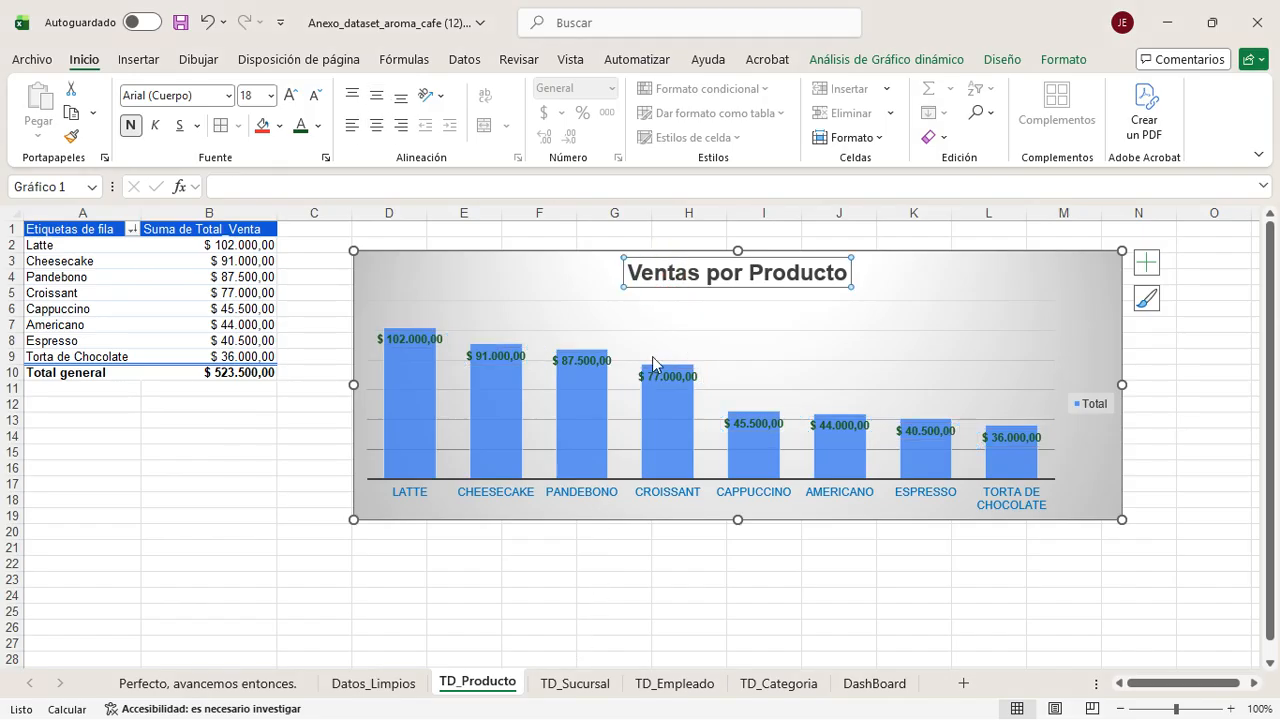
{"action": "left_click", "coordinate": [317, 126]}
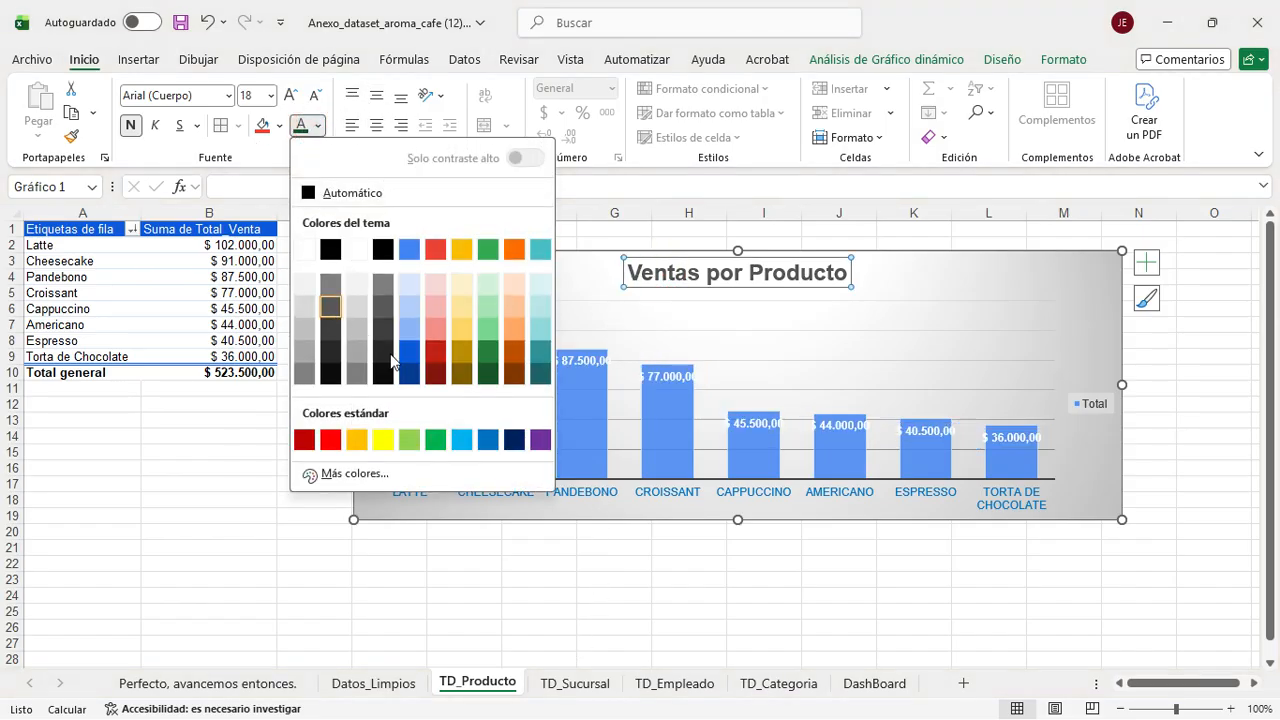
{"action": "left_click", "coordinate": [303, 440]}
{"action": "left_click", "coordinate": [1056, 594]}
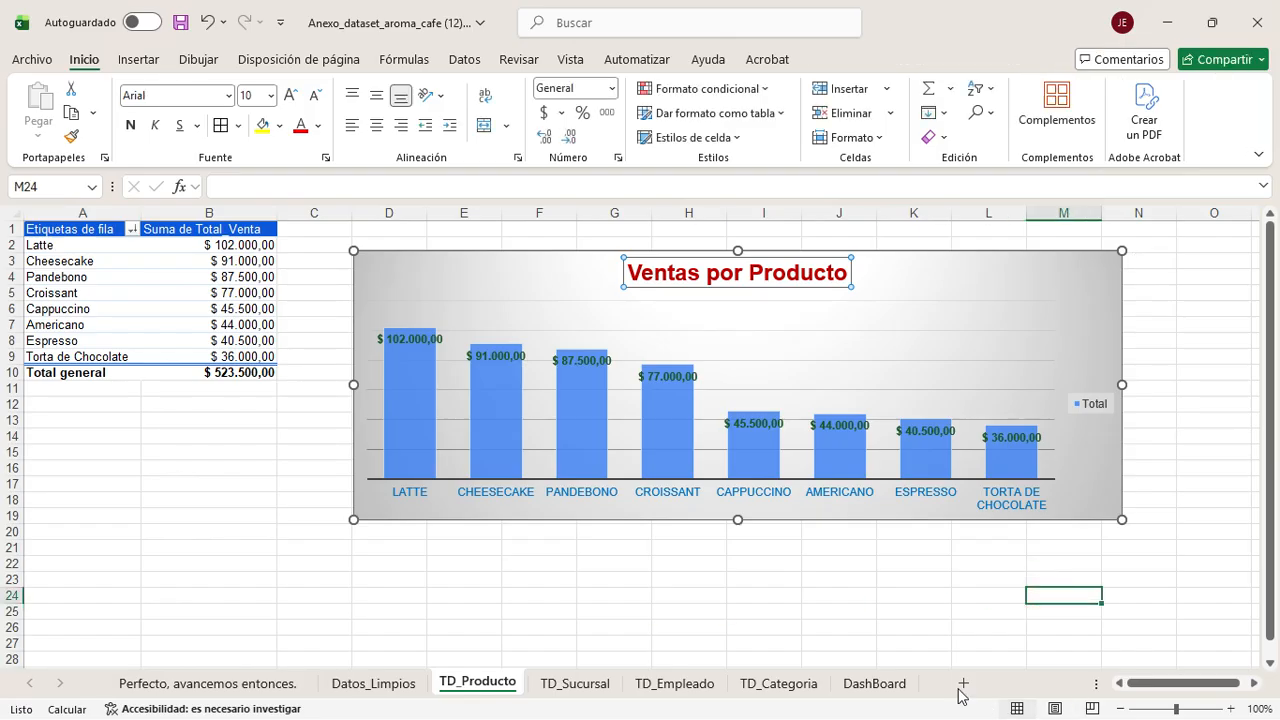
Step: Copy the product chart to the DashBoard sheet and place its upper-left corner in column A at row 3
{"action": "left_click", "coordinate": [451, 263]}
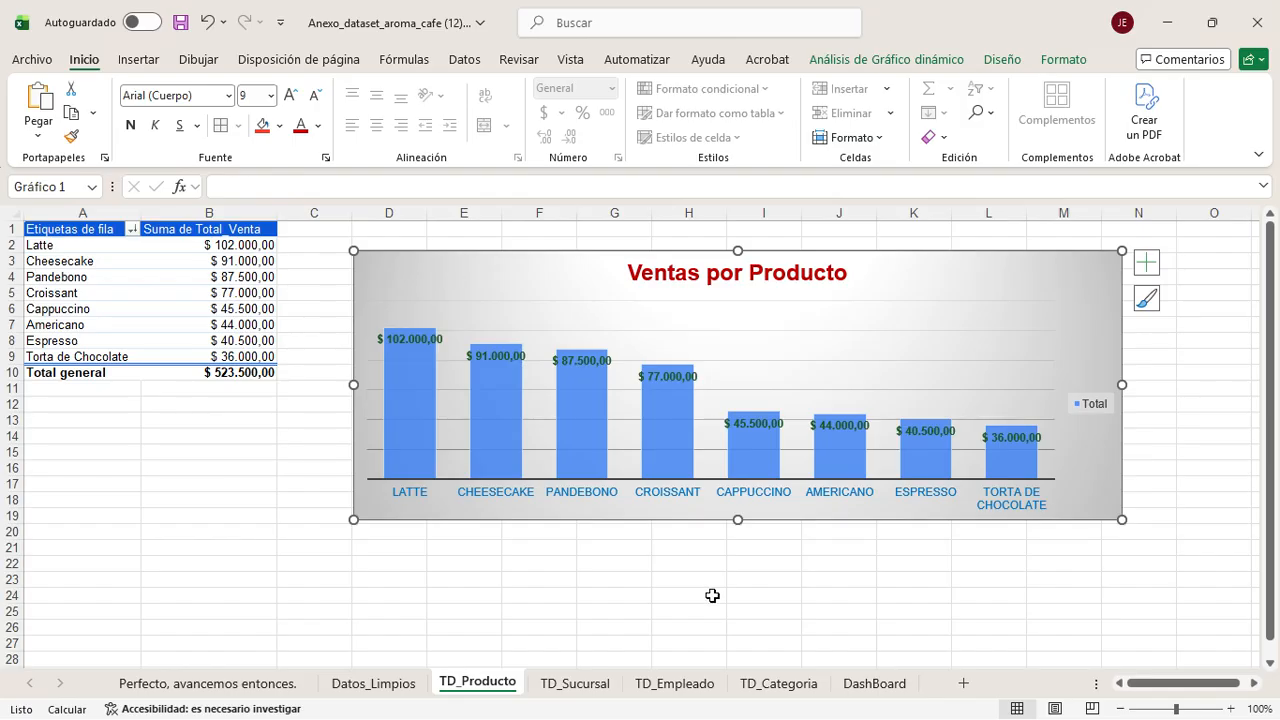
{"action": "left_click", "coordinate": [868, 681]}
{"action": "key", "text": "ctrl+v"}
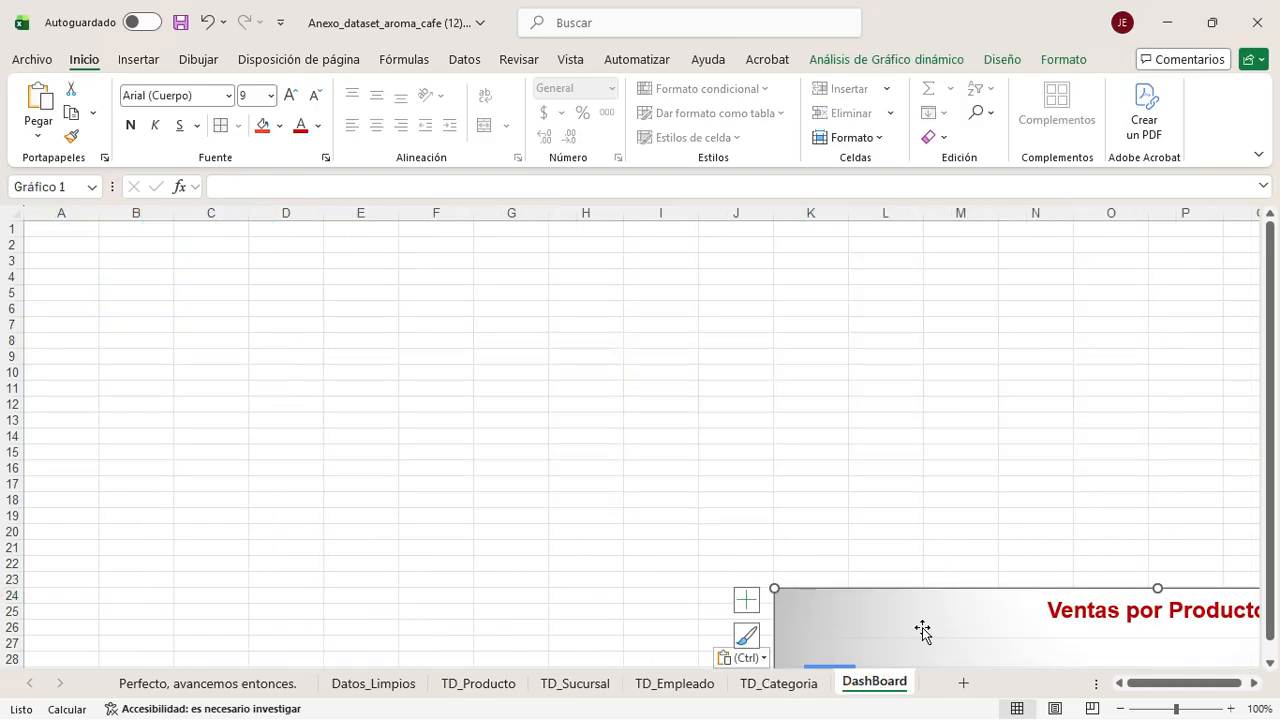
{"action": "left_click_drag", "start_coordinate": [920, 629], "coordinate": [200, 297]}
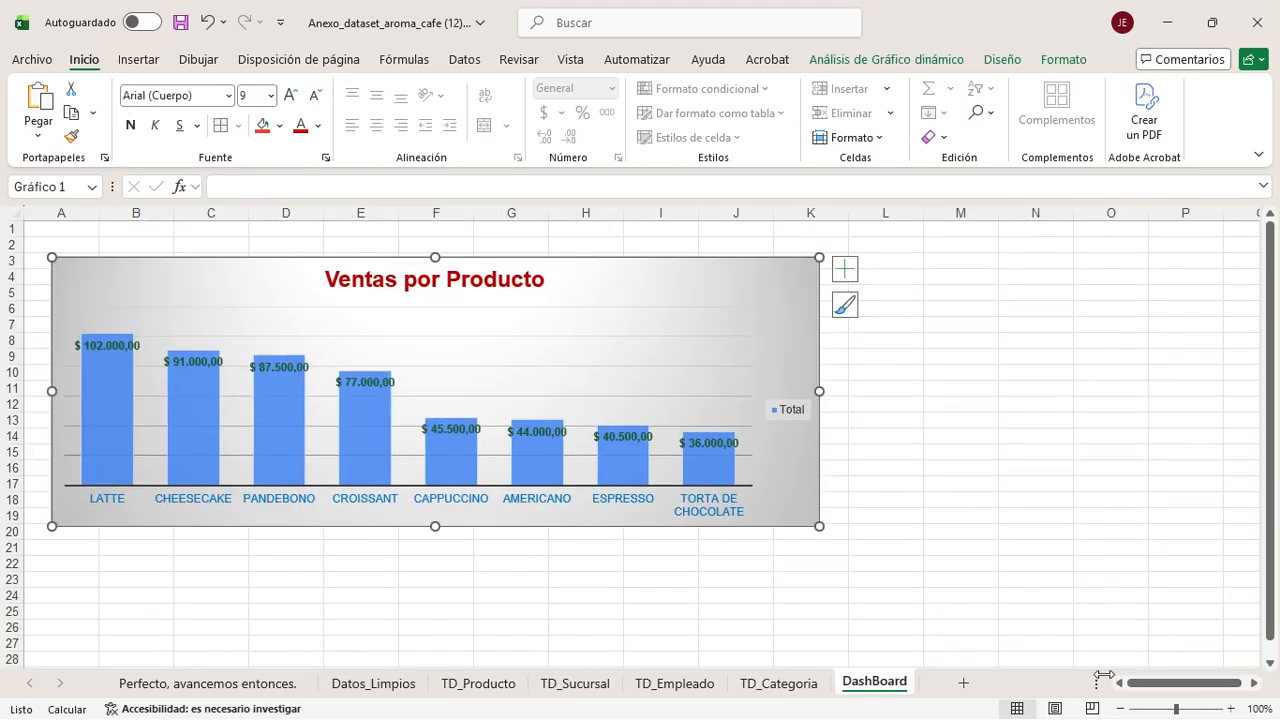
Step: Reduce the DashBoard sheet's zoom to 60% and move the product chart so its upper-left corner sits at about cell C5
{"action": "scroll", "coordinate": [1114, 603], "scroll_direction": "down", "scroll_amount": 4}
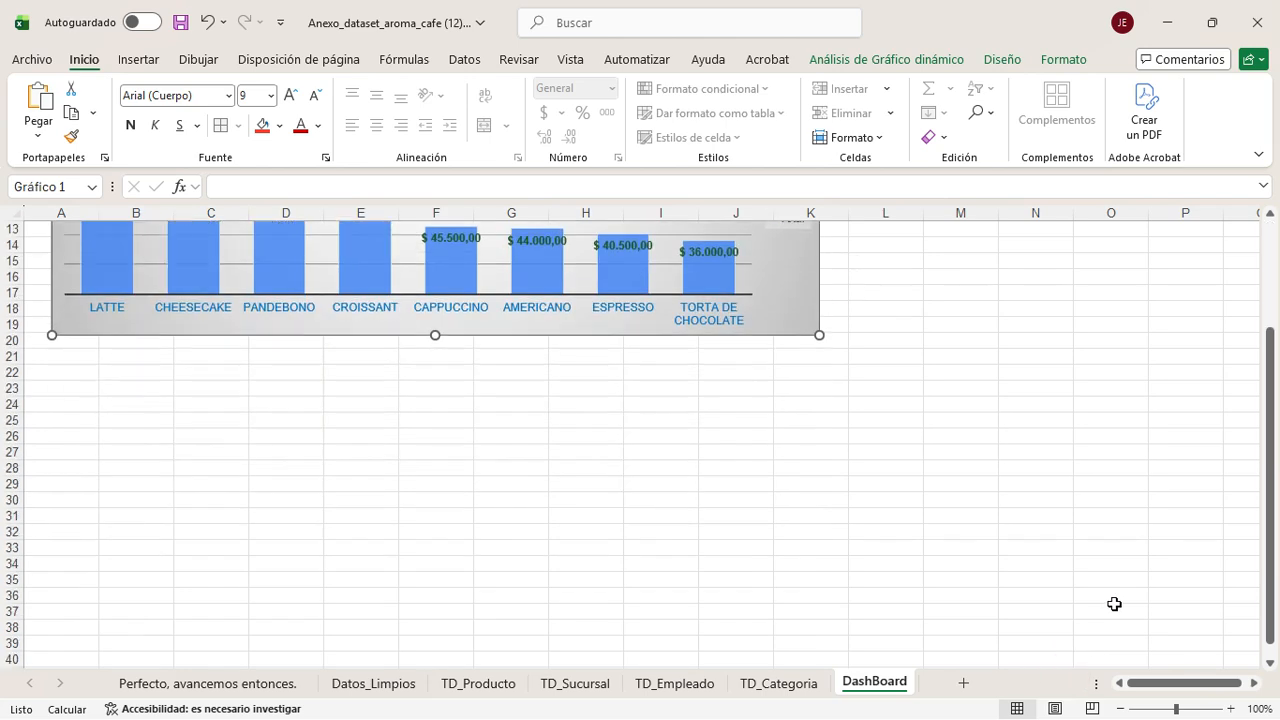
{"action": "scroll", "coordinate": [1114, 603], "scroll_direction": "up", "scroll_amount": 2}
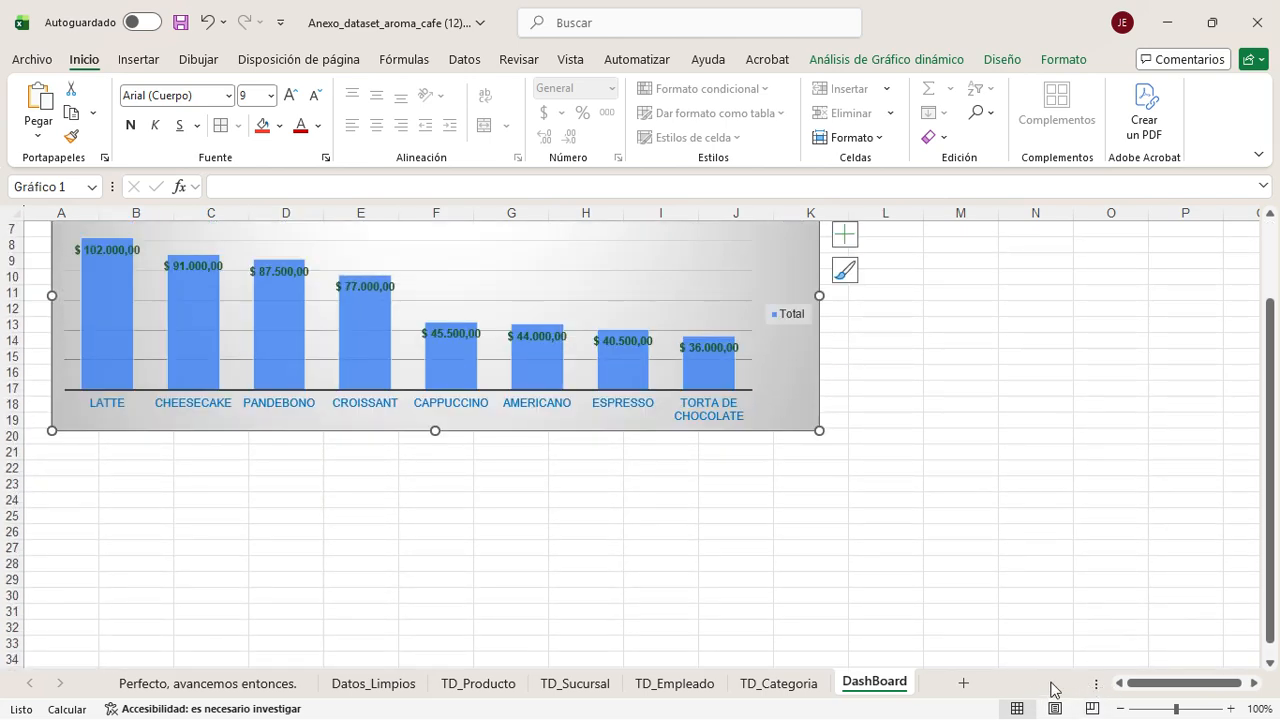
{"action": "left_click_drag", "start_coordinate": [1094, 683], "coordinate": [1024, 683]}
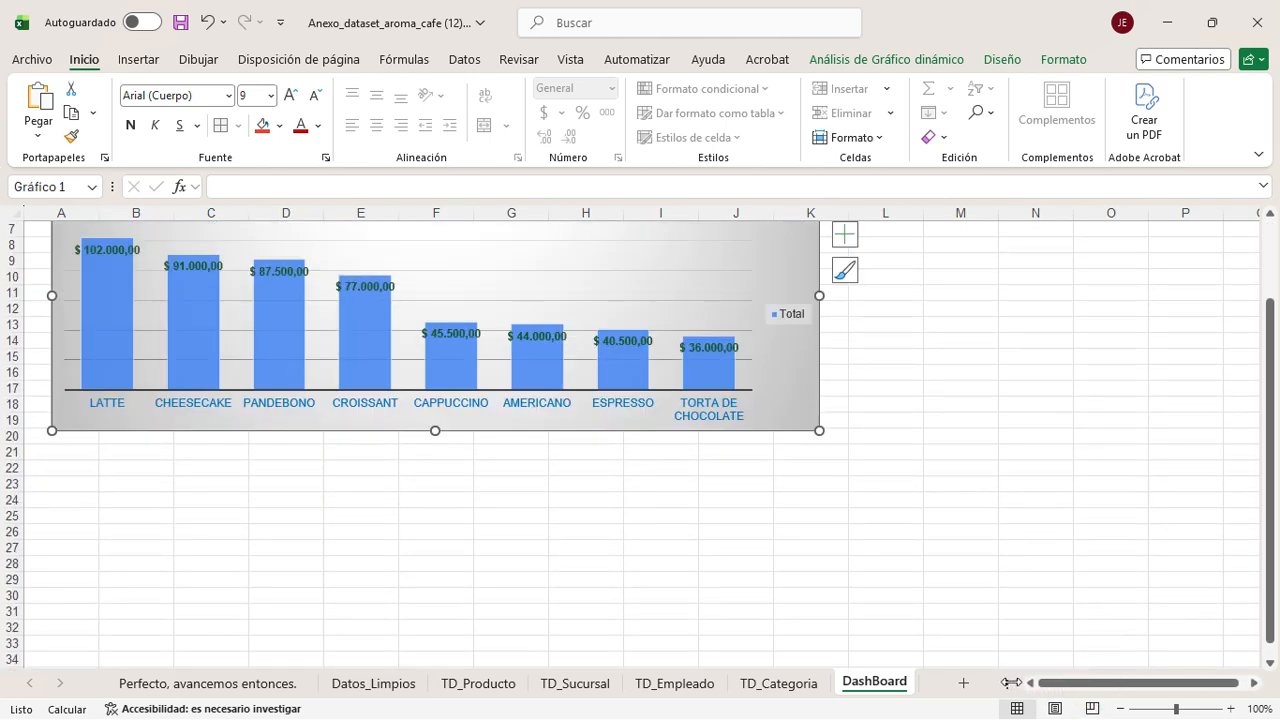
{"action": "scroll", "coordinate": [1125, 553], "scroll_direction": "down", "scroll_amount": 1}
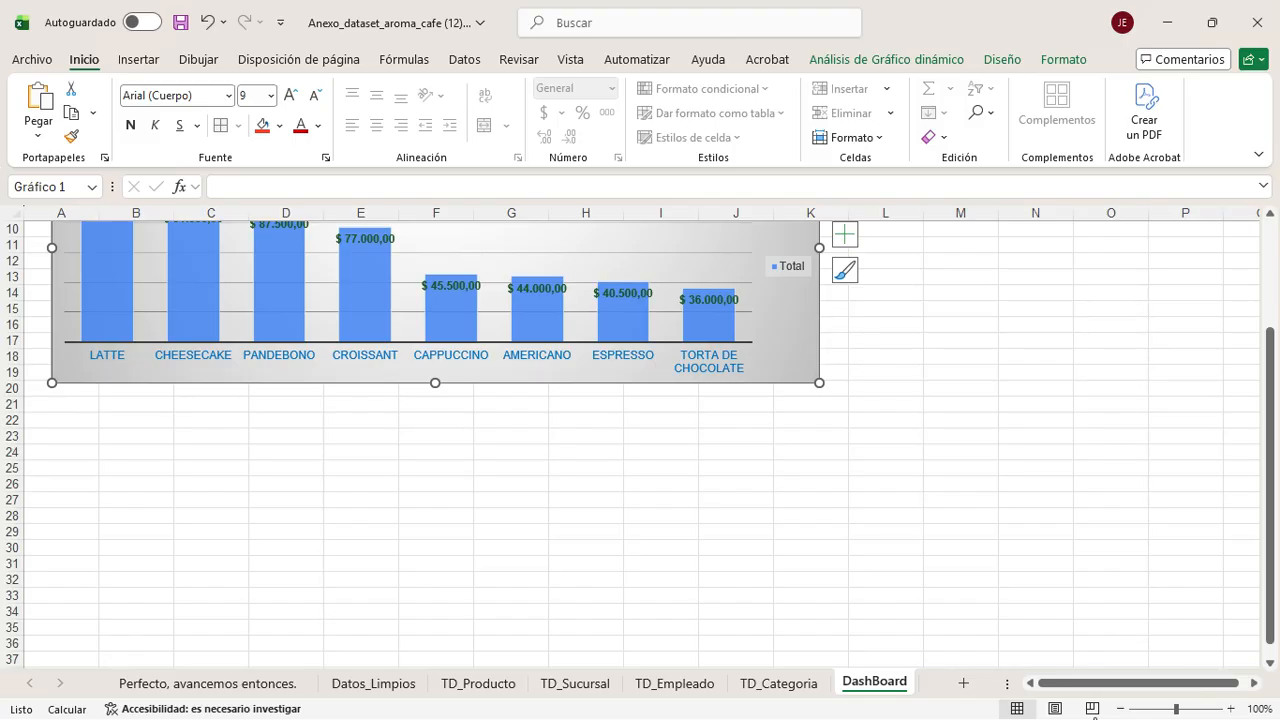
{"action": "left_click", "coordinate": [1096, 717]}
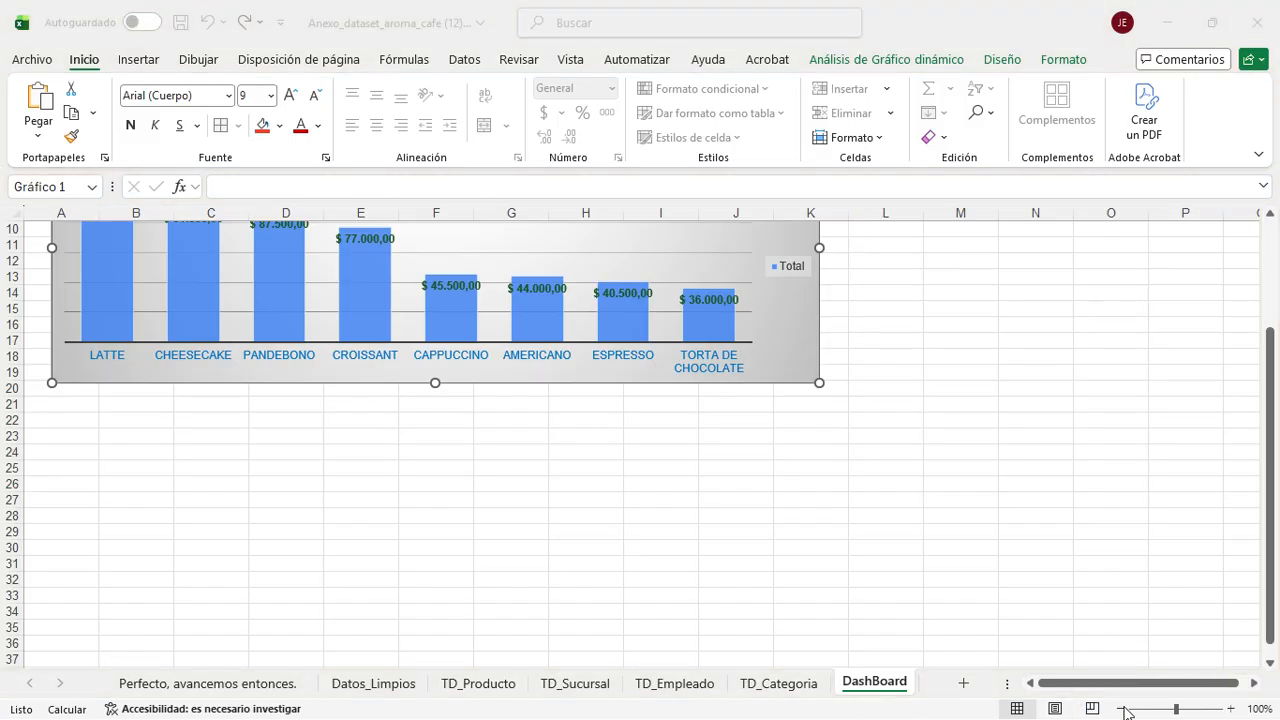
{"action": "left_click", "coordinate": [1122, 708]}
{"action": "left_click", "coordinate": [1122, 708]}
{"action": "left_click", "coordinate": [1122, 708]}
{"action": "left_click", "coordinate": [1122, 708]}
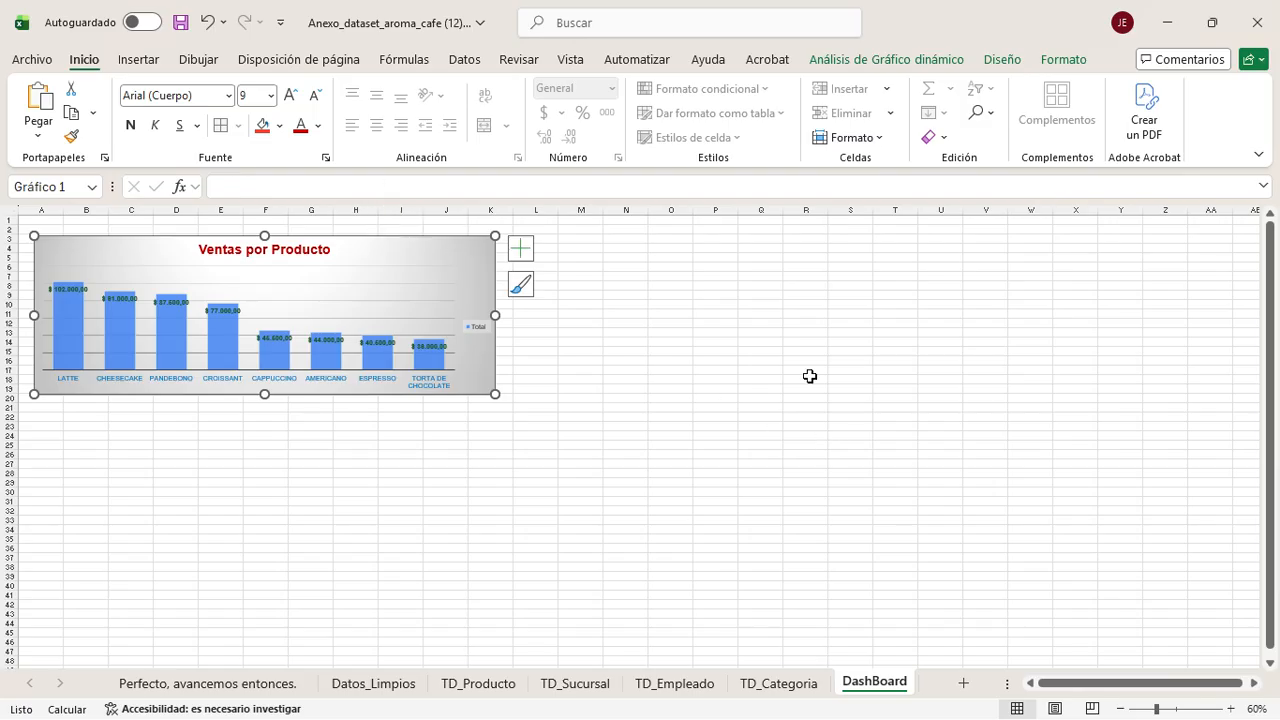
{"action": "left_click_drag", "start_coordinate": [366, 234], "coordinate": [438, 256]}
{"action": "left_click", "coordinate": [845, 379]}
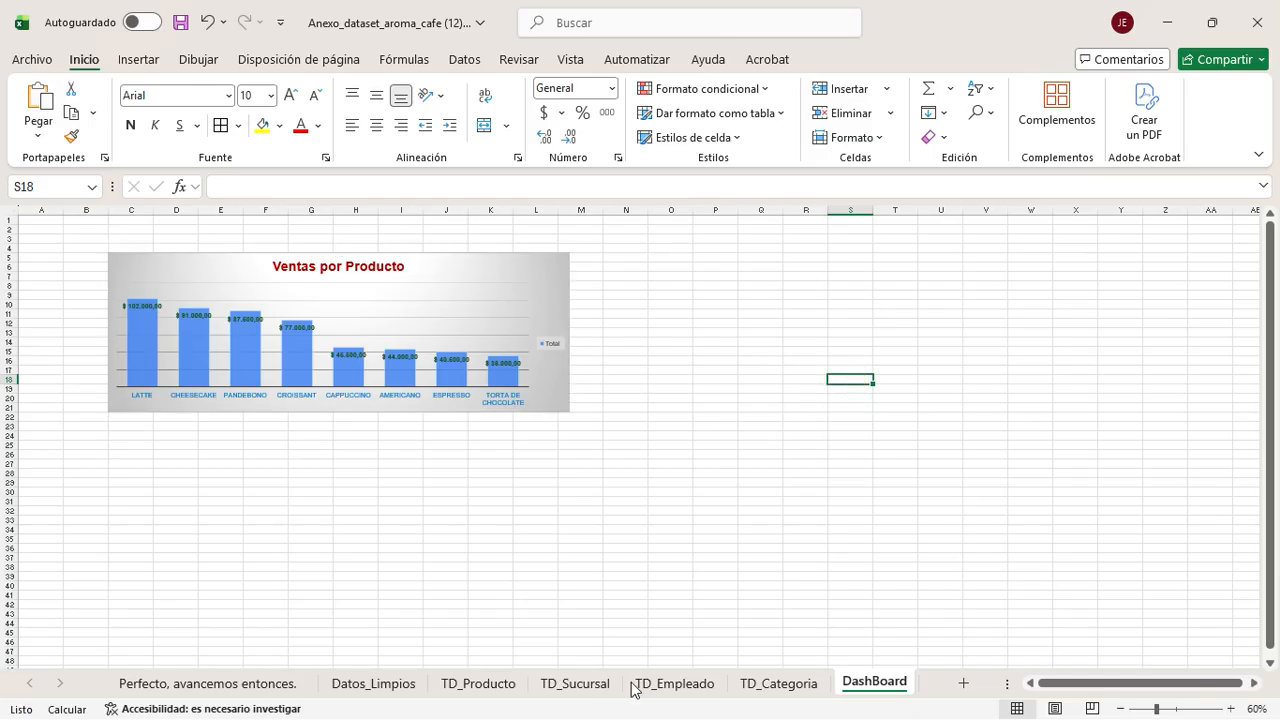
Step: On the TD_Sucursal sheet, apply the grey-gradient chart style with data labels inside the bars to the branch chart
{"action": "left_click", "coordinate": [565, 681]}
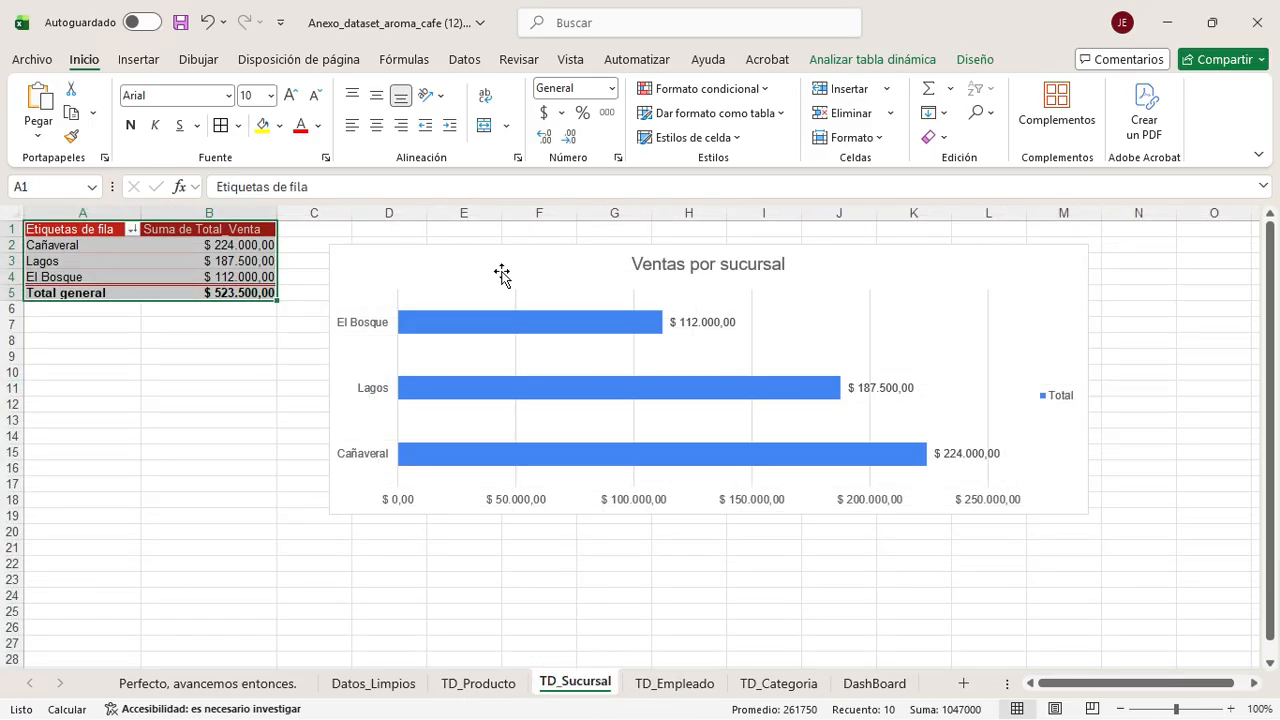
{"action": "left_click", "coordinate": [499, 255]}
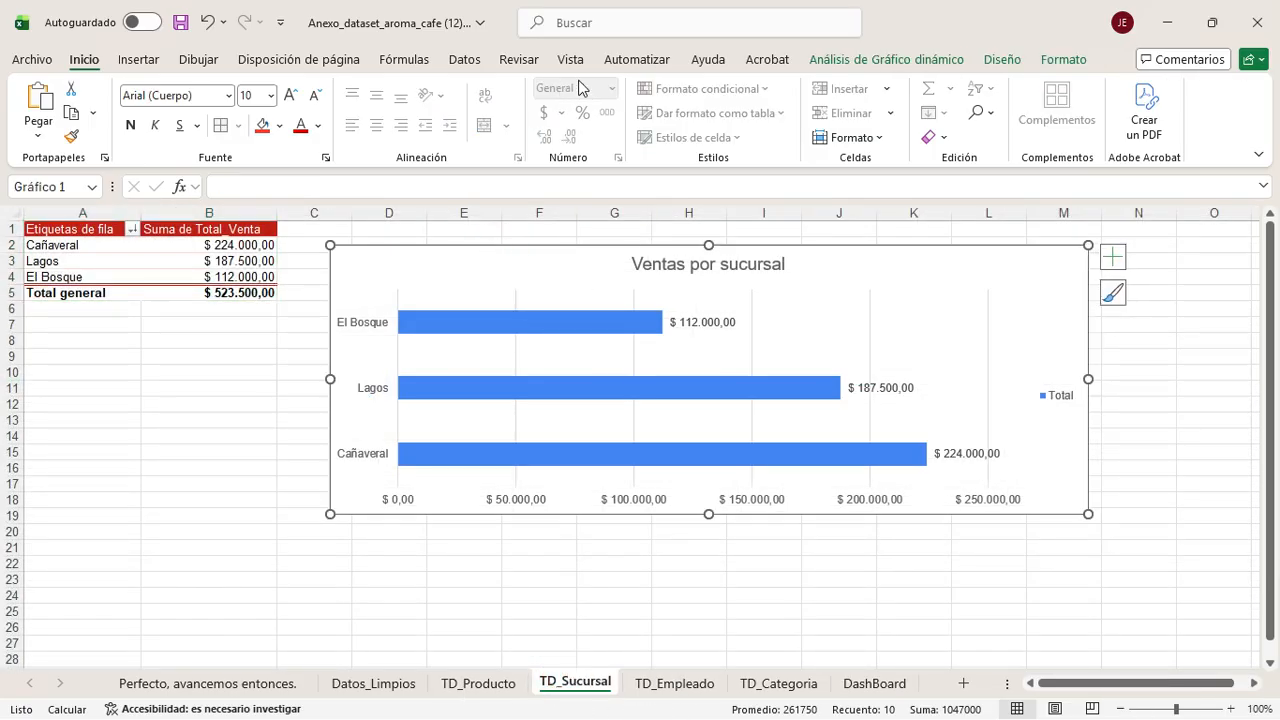
{"action": "left_click", "coordinate": [1118, 306]}
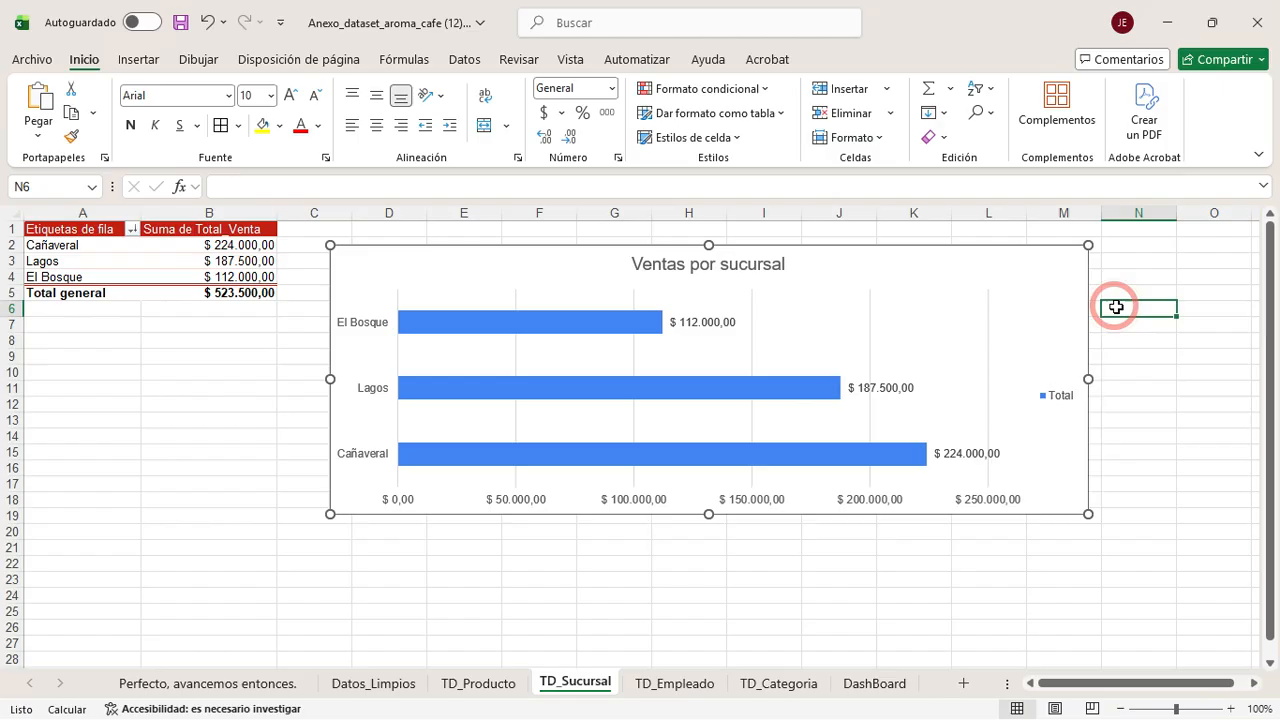
{"action": "left_click", "coordinate": [997, 314]}
{"action": "left_click", "coordinate": [1116, 293]}
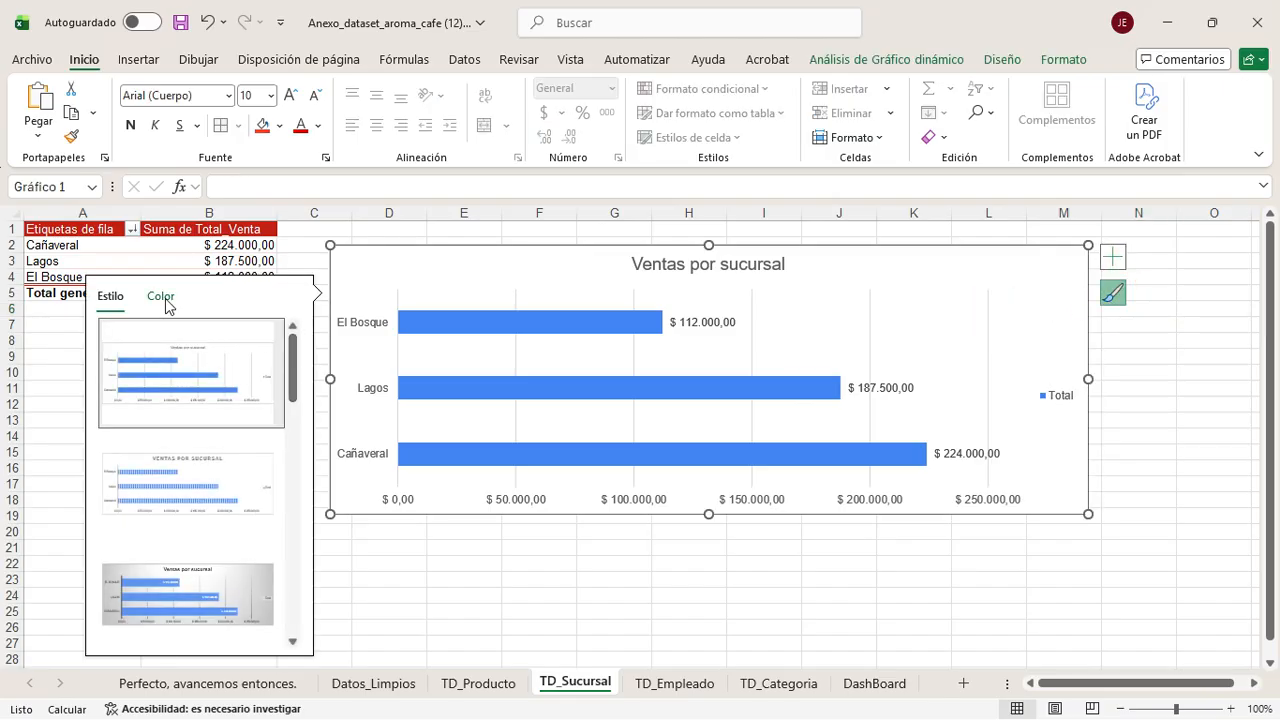
{"action": "left_click", "coordinate": [186, 606]}
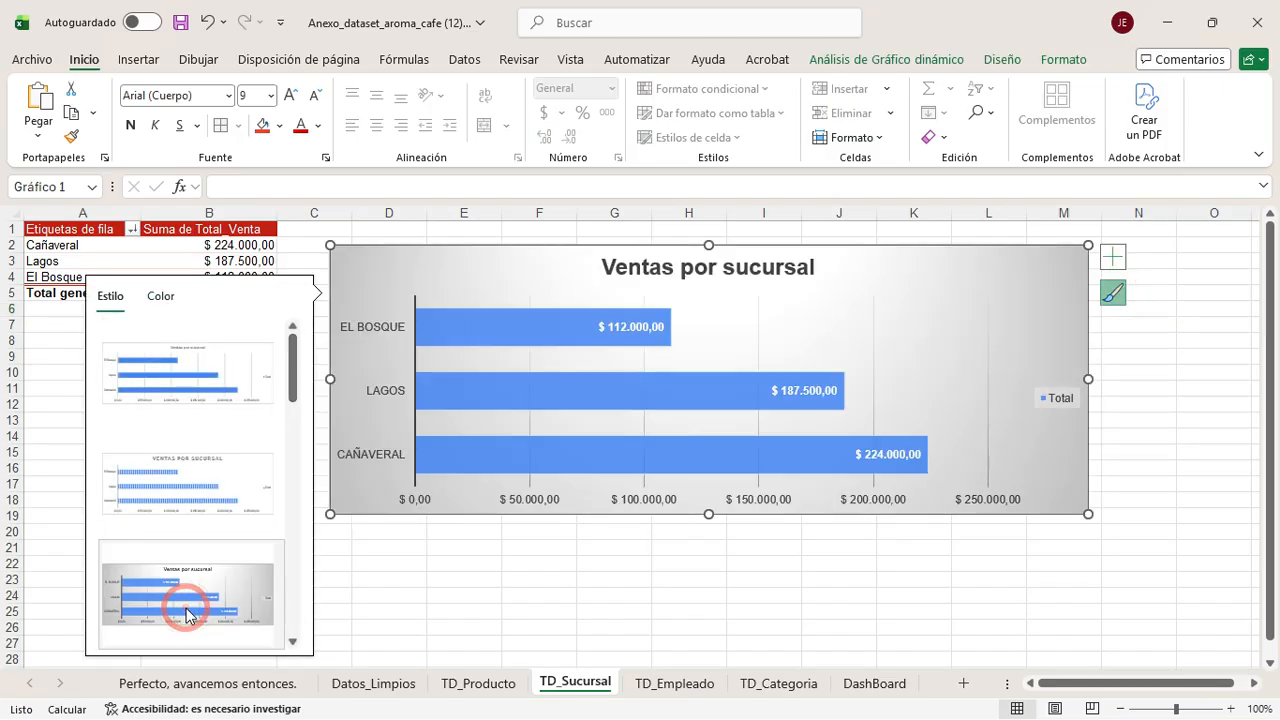
Step: Recolor the branch chart's bars with the monochromatic red palette
{"action": "left_click", "coordinate": [158, 296]}
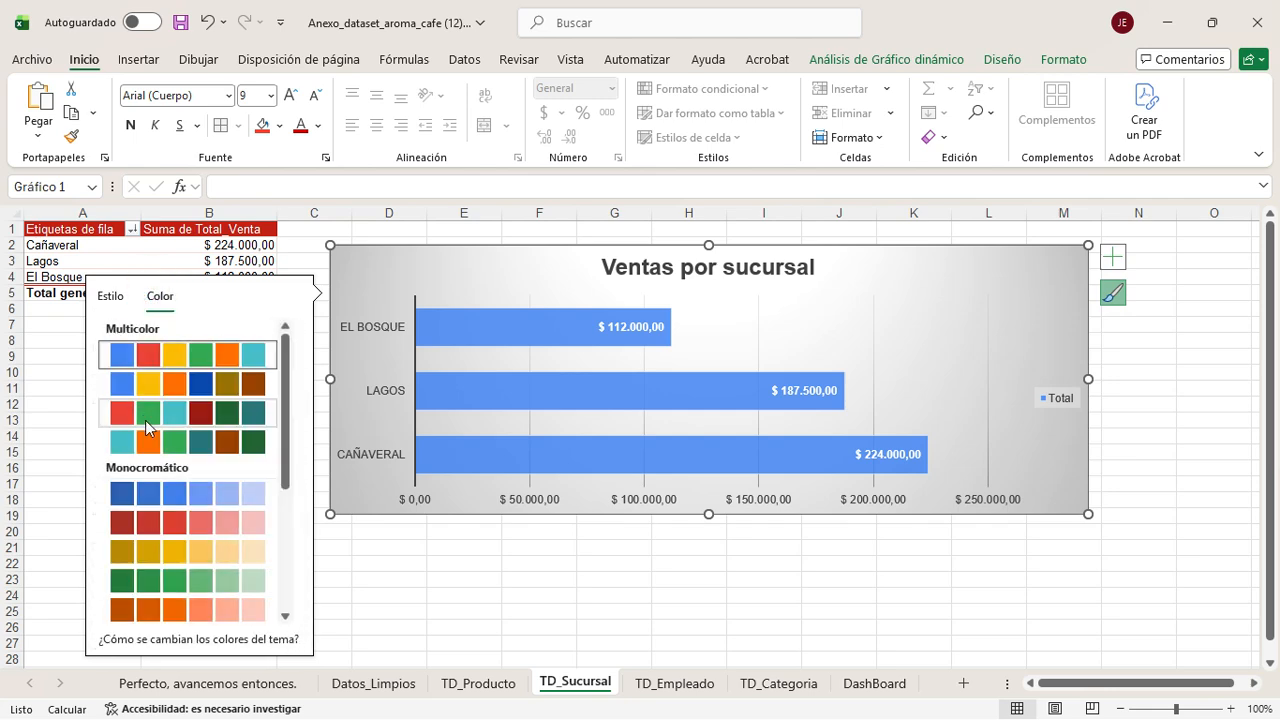
{"action": "left_click", "coordinate": [135, 523]}
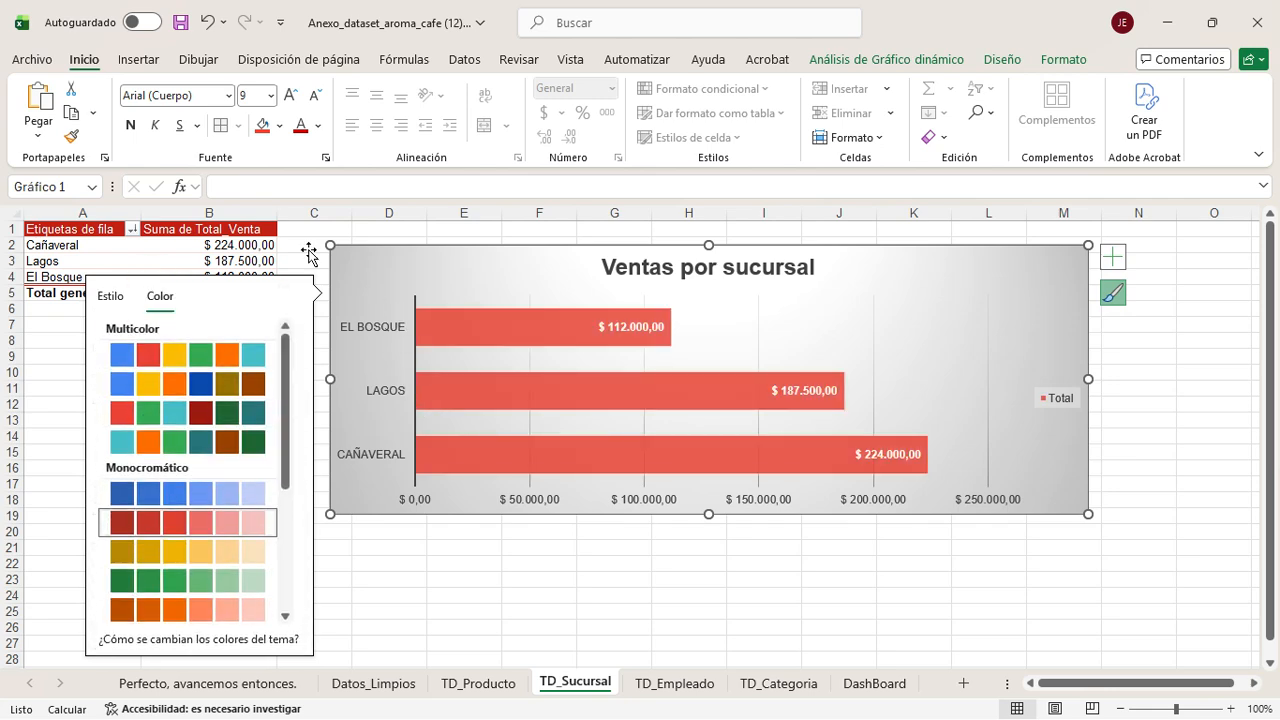
{"action": "left_click", "coordinate": [546, 624]}
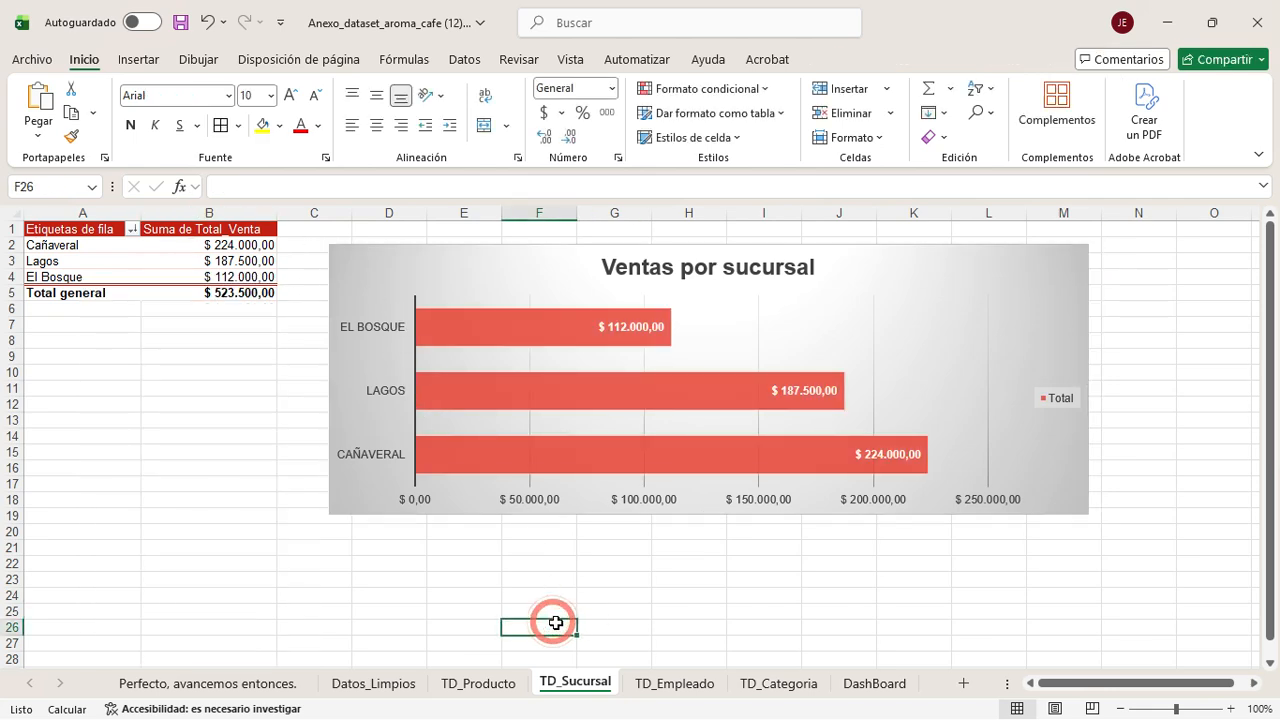
Step: Color the branch chart's title standard red and its category axis labels the second-darkest theme green
{"action": "left_click", "coordinate": [652, 278]}
{"action": "left_click", "coordinate": [318, 125]}
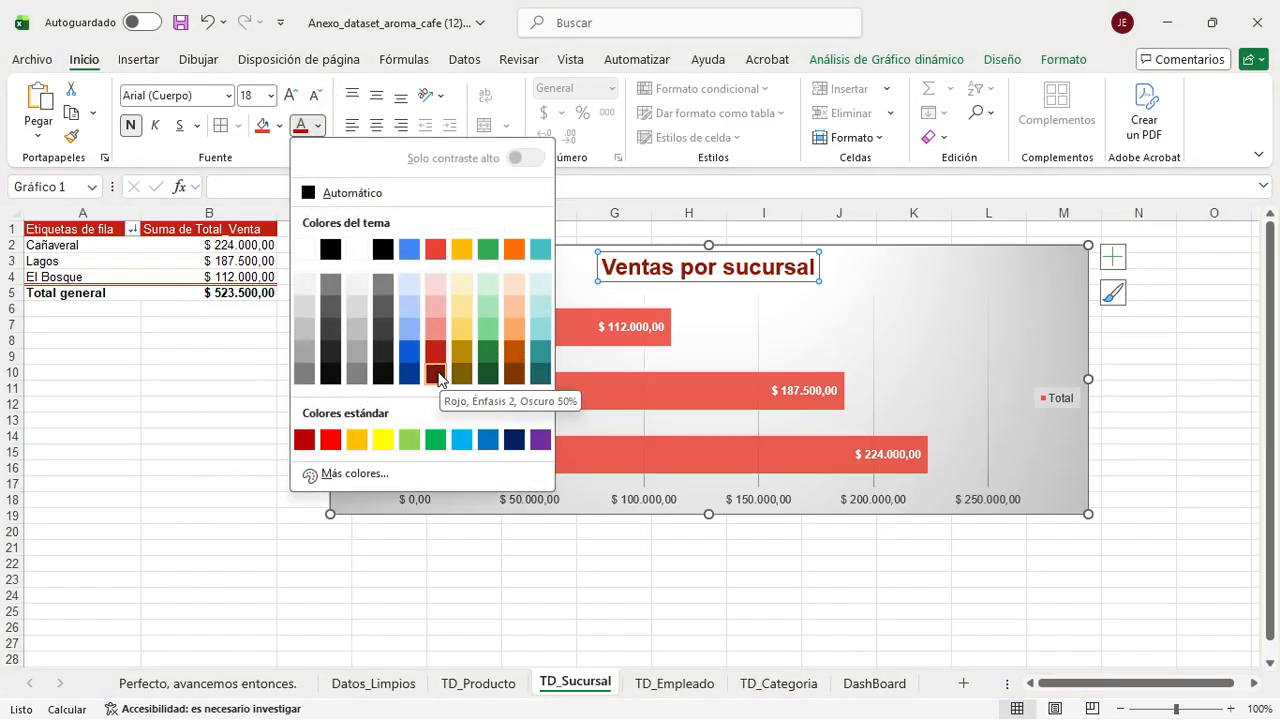
{"action": "left_click", "coordinate": [331, 440]}
{"action": "left_click", "coordinate": [385, 330]}
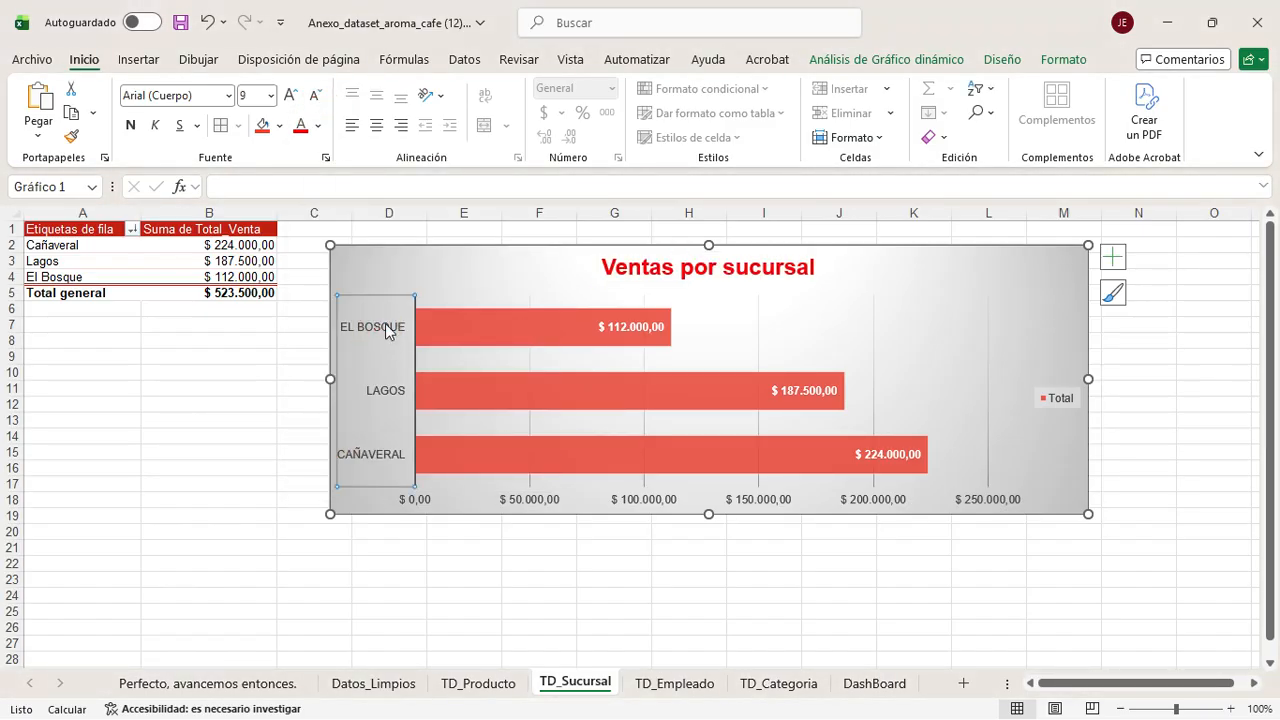
{"action": "left_click", "coordinate": [318, 126]}
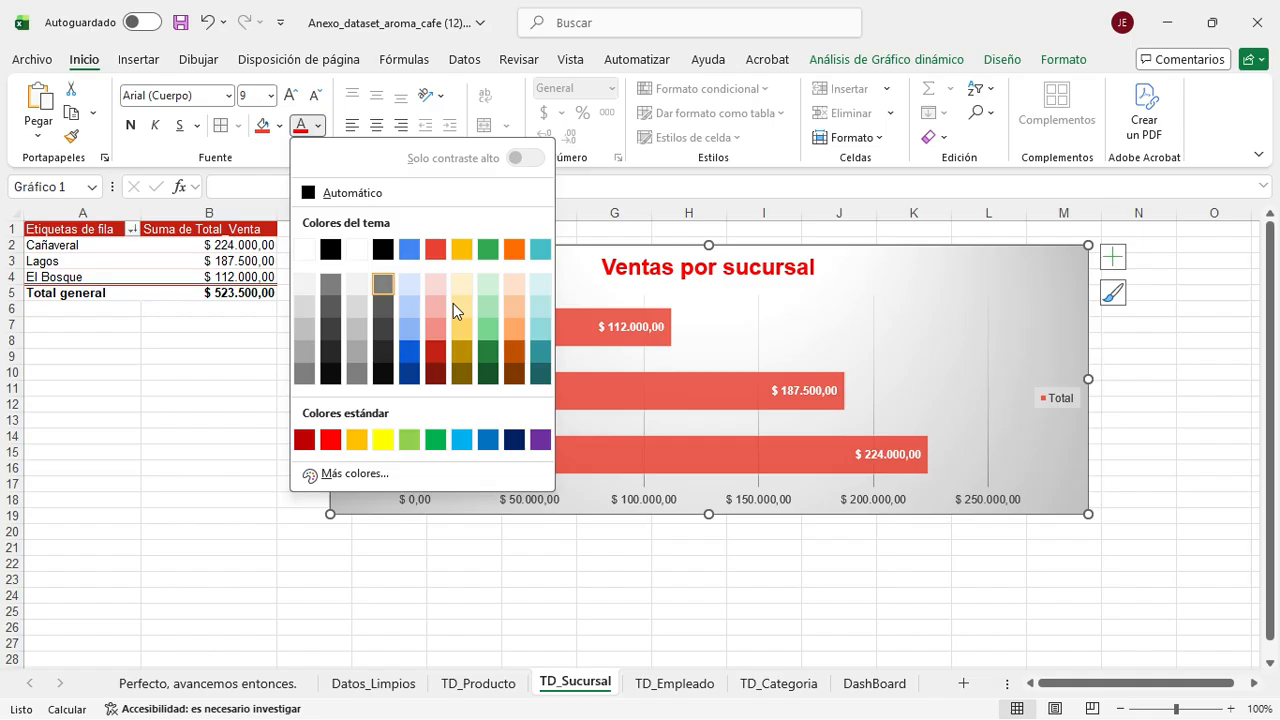
{"action": "left_click", "coordinate": [484, 355]}
Step: Color the branch chart's value axis labels the darkest theme blue and its data labels the darkest theme green
{"action": "left_click", "coordinate": [634, 496]}
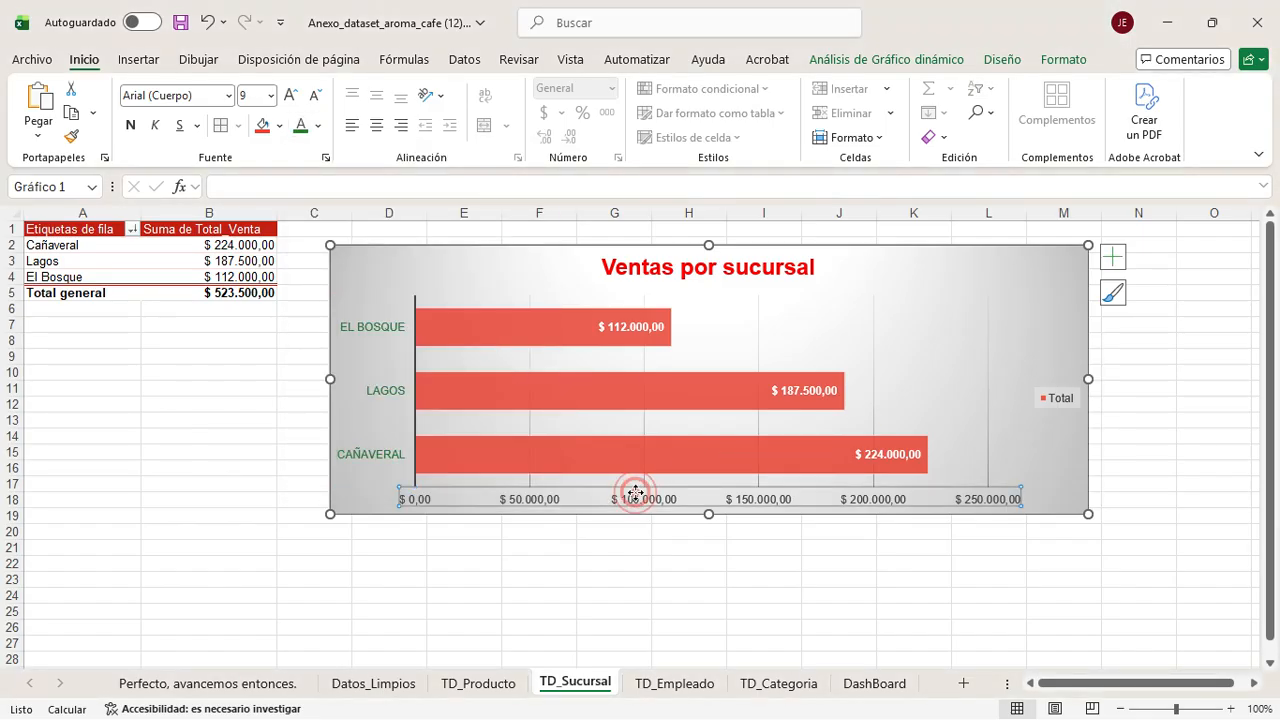
{"action": "left_click", "coordinate": [318, 126]}
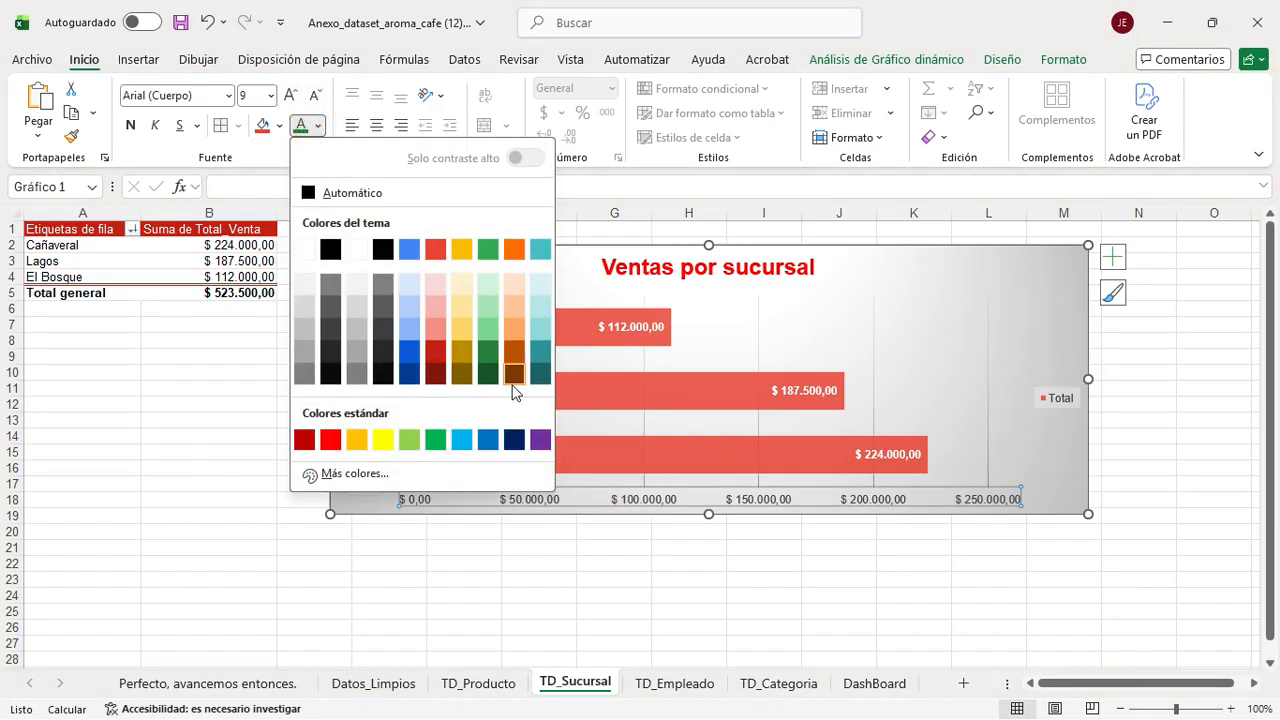
{"action": "left_click", "coordinate": [409, 373]}
{"action": "left_click", "coordinate": [785, 386]}
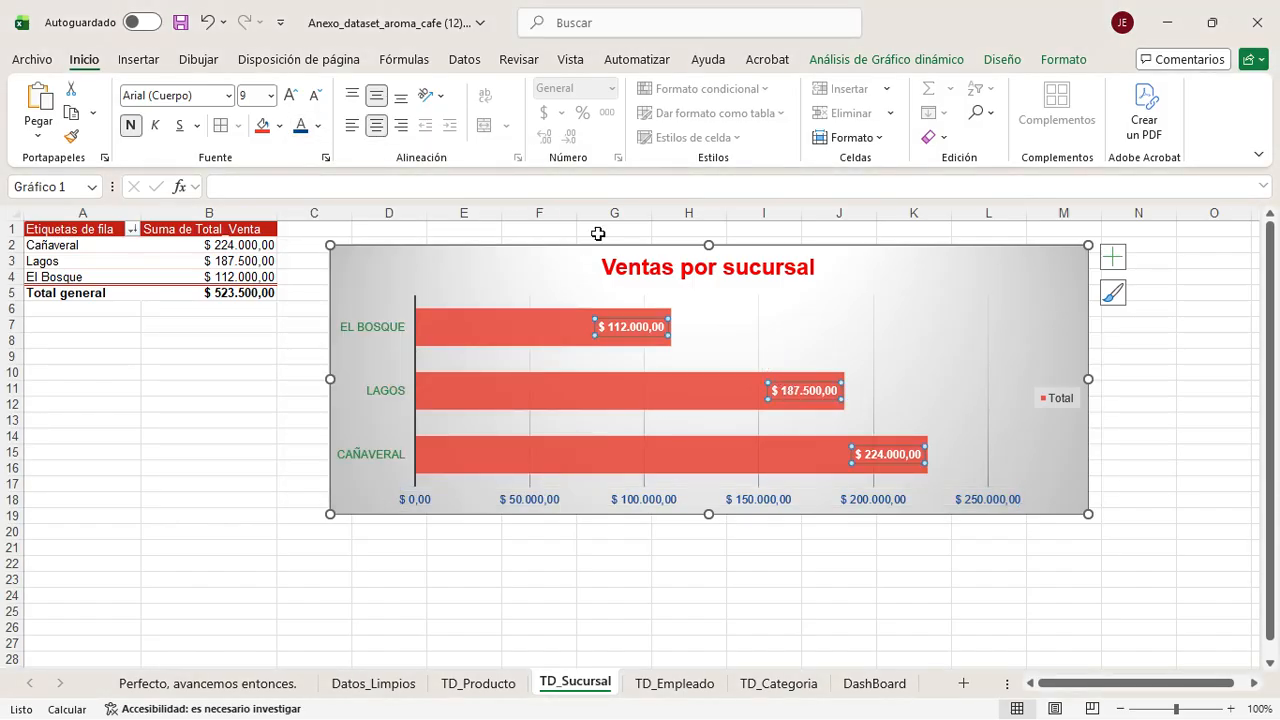
{"action": "left_click", "coordinate": [317, 125]}
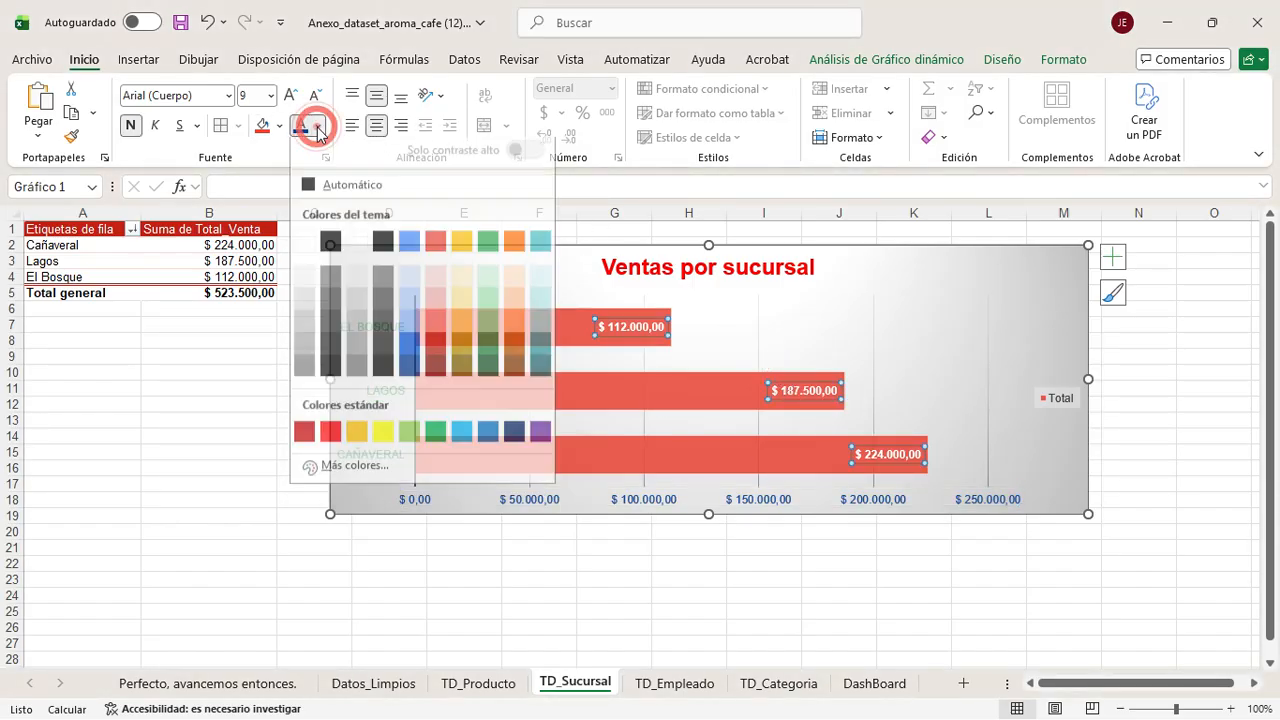
{"action": "left_click", "coordinate": [488, 375]}
{"action": "left_click", "coordinate": [1009, 537]}
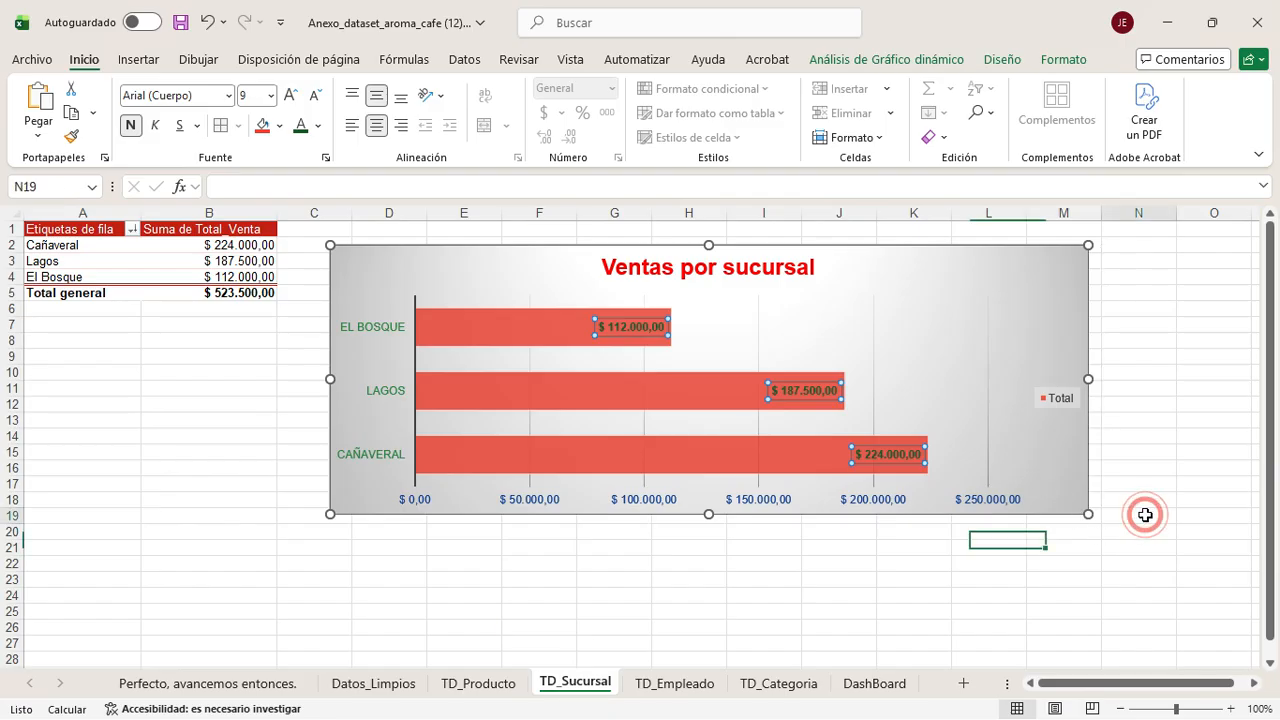
{"action": "left_click", "coordinate": [1143, 514]}
Step: Copy the branch chart to the DashBoard sheet and place it below the product chart, with its upper-left corner at about cell C25
{"action": "left_click", "coordinate": [527, 248]}
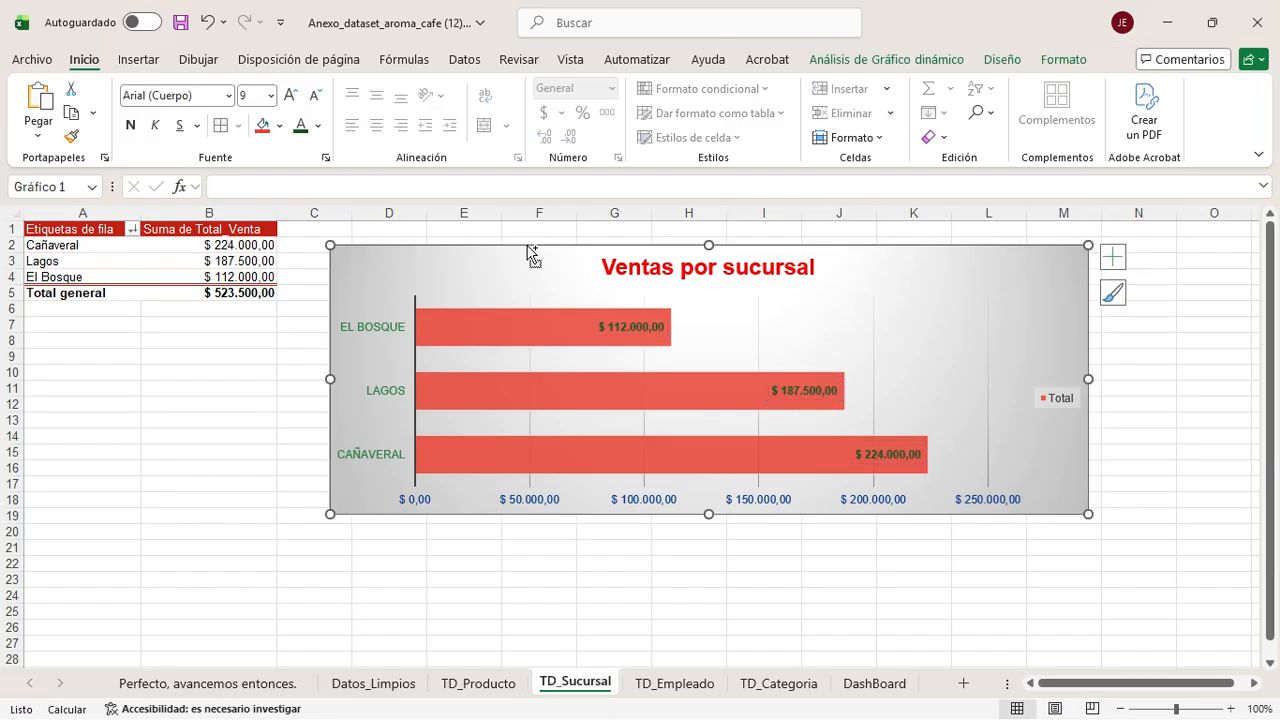
{"action": "left_click", "coordinate": [855, 692]}
{"action": "key", "text": "ctrl+v"}
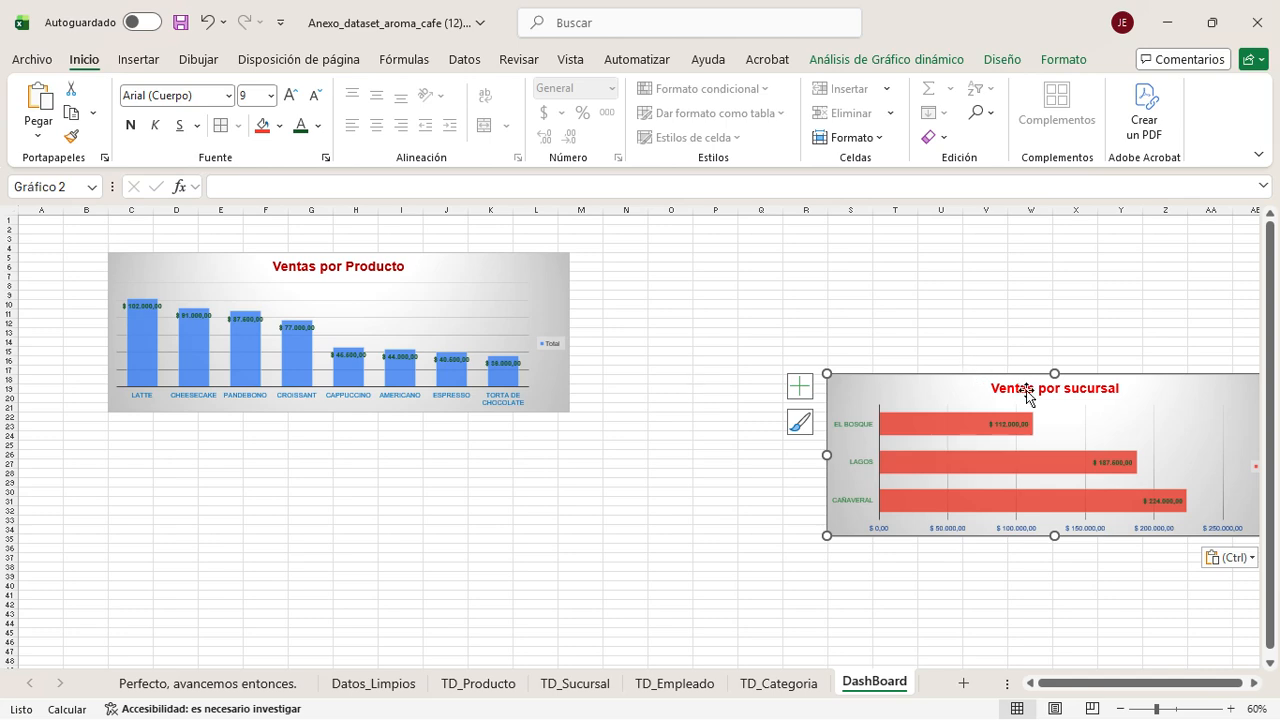
{"action": "left_click_drag", "start_coordinate": [1027, 395], "coordinate": [229, 465]}
{"action": "left_click_drag", "start_coordinate": [565, 527], "coordinate": [570, 526]}
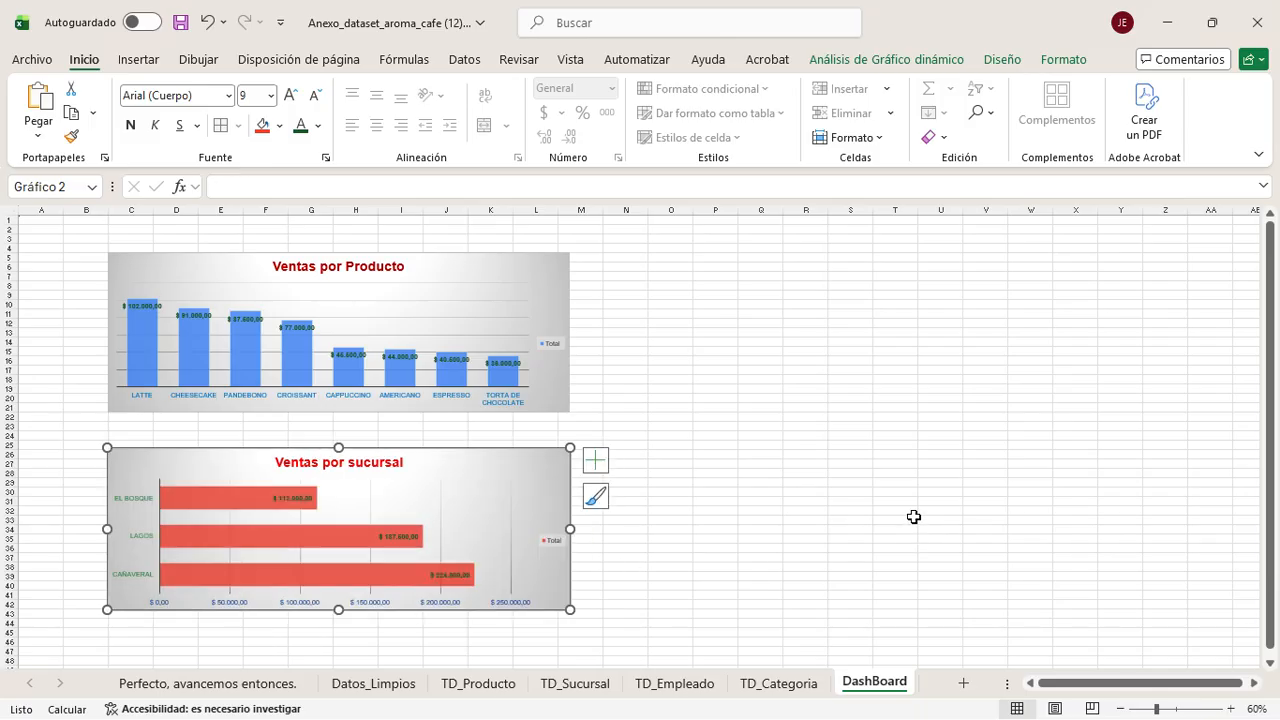
{"action": "left_click", "coordinate": [913, 517]}
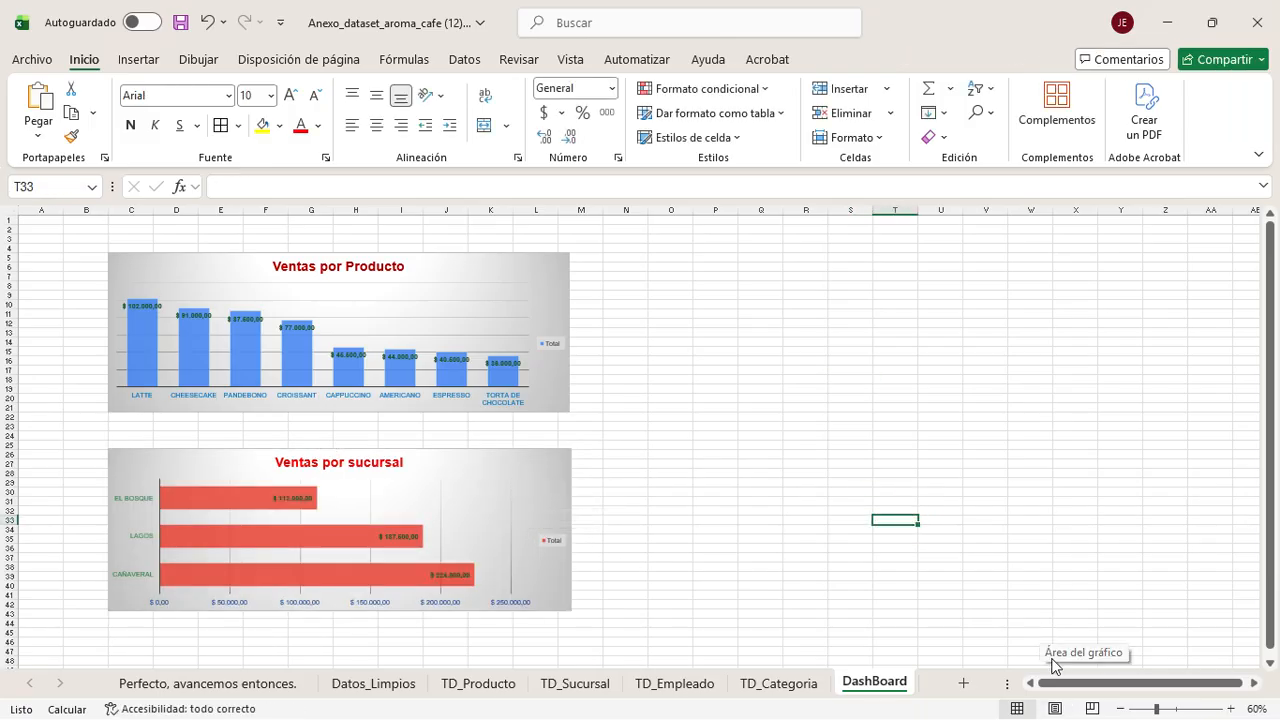
Step: On the TD_Empleado sheet, apply the white chart style with a bold black title and gradient-shaded columns to the employee chart
{"action": "left_click", "coordinate": [710, 686]}
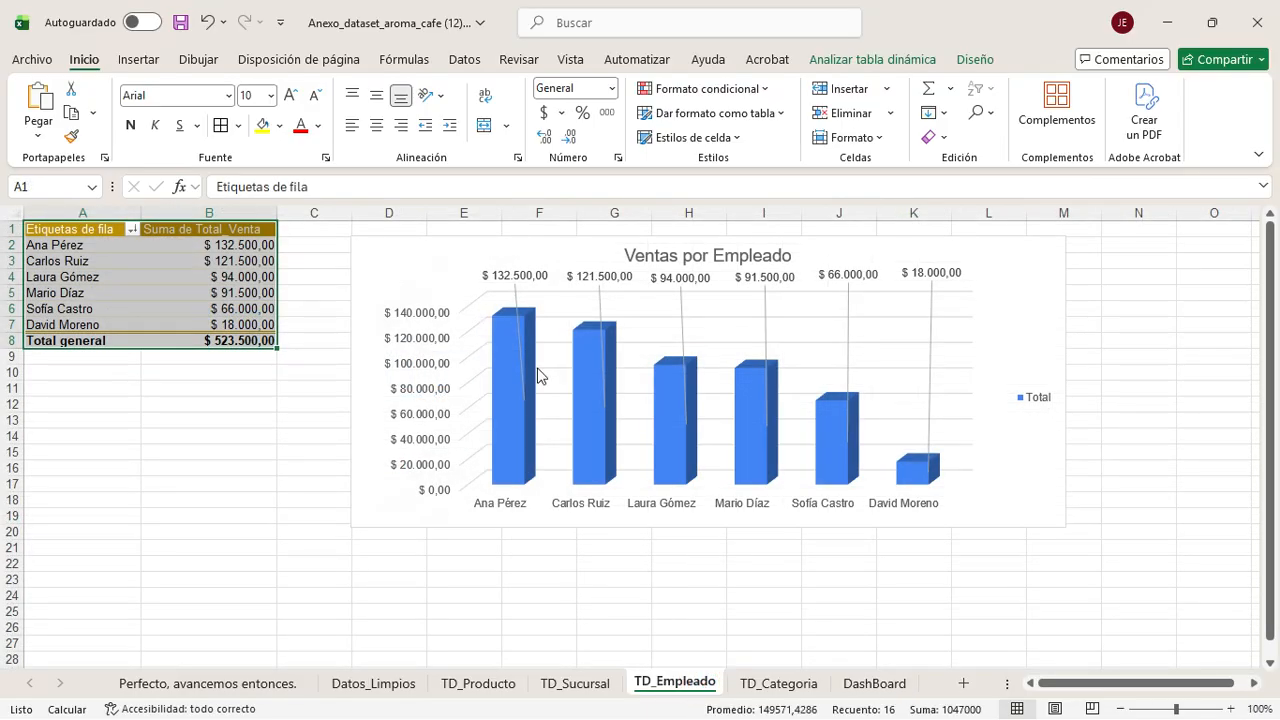
{"action": "left_click", "coordinate": [397, 262]}
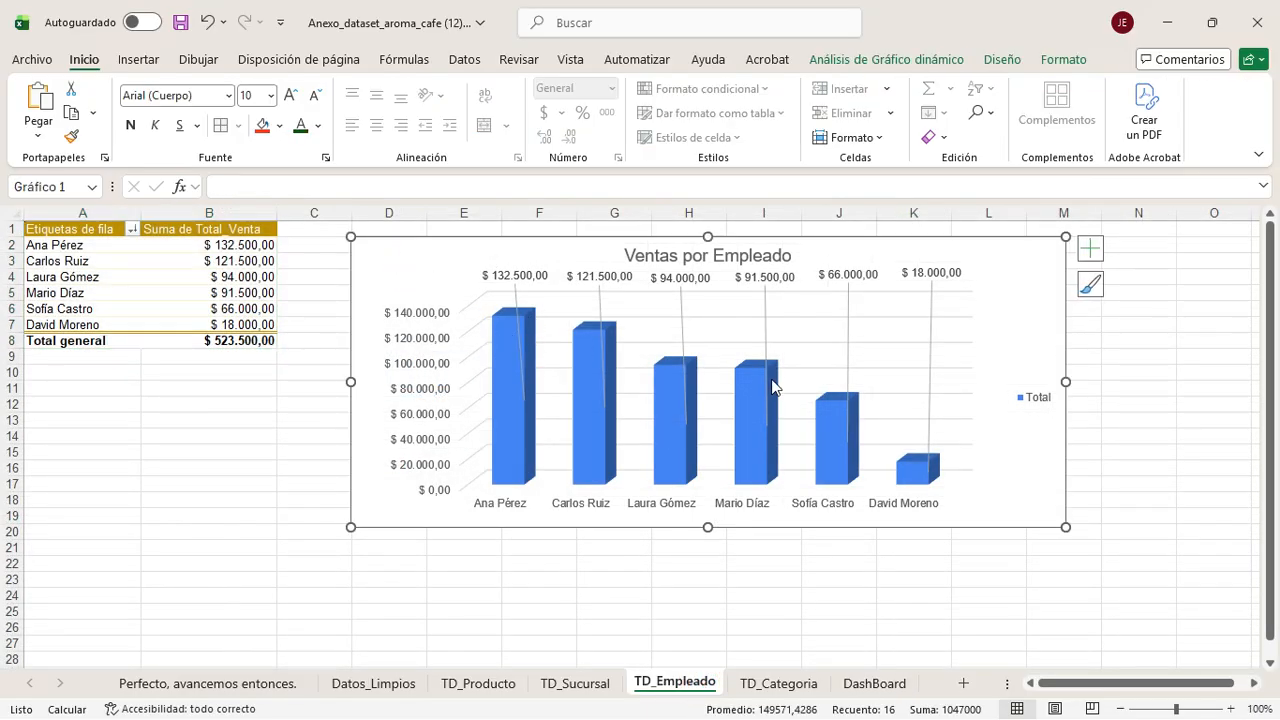
{"action": "left_click", "coordinate": [1090, 285]}
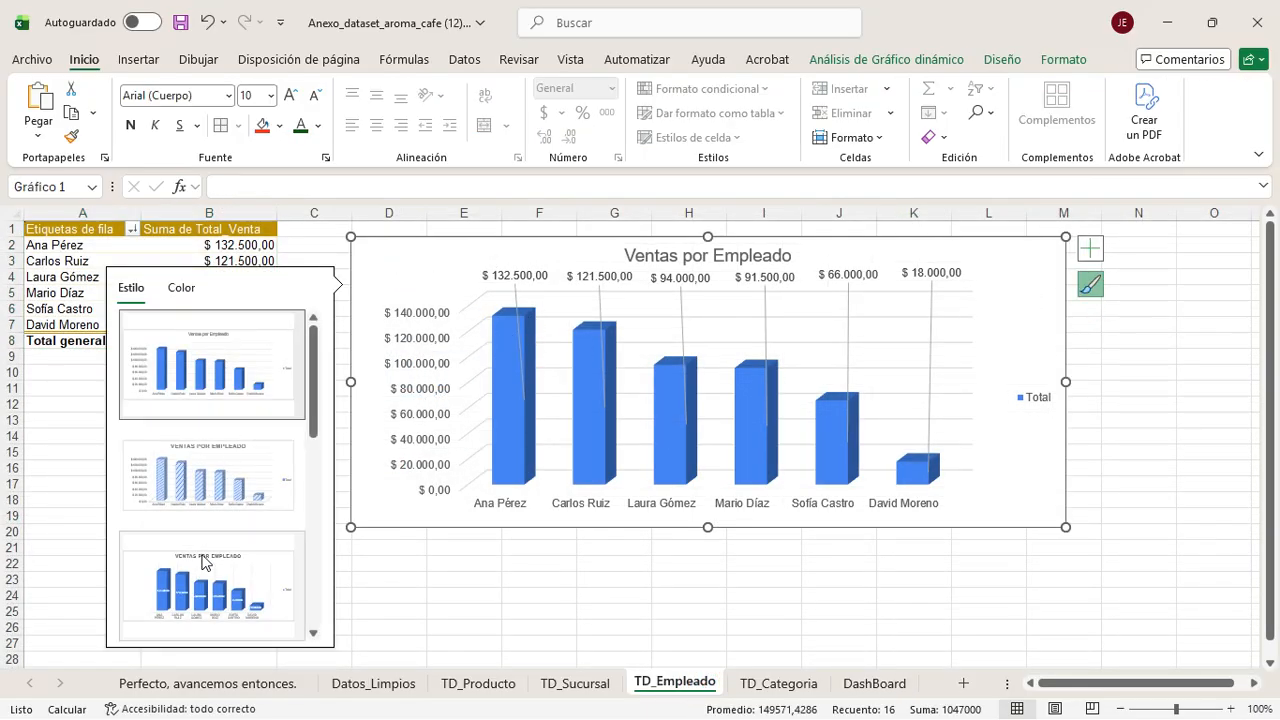
{"action": "scroll", "coordinate": [190, 395], "scroll_direction": "down", "scroll_amount": 2}
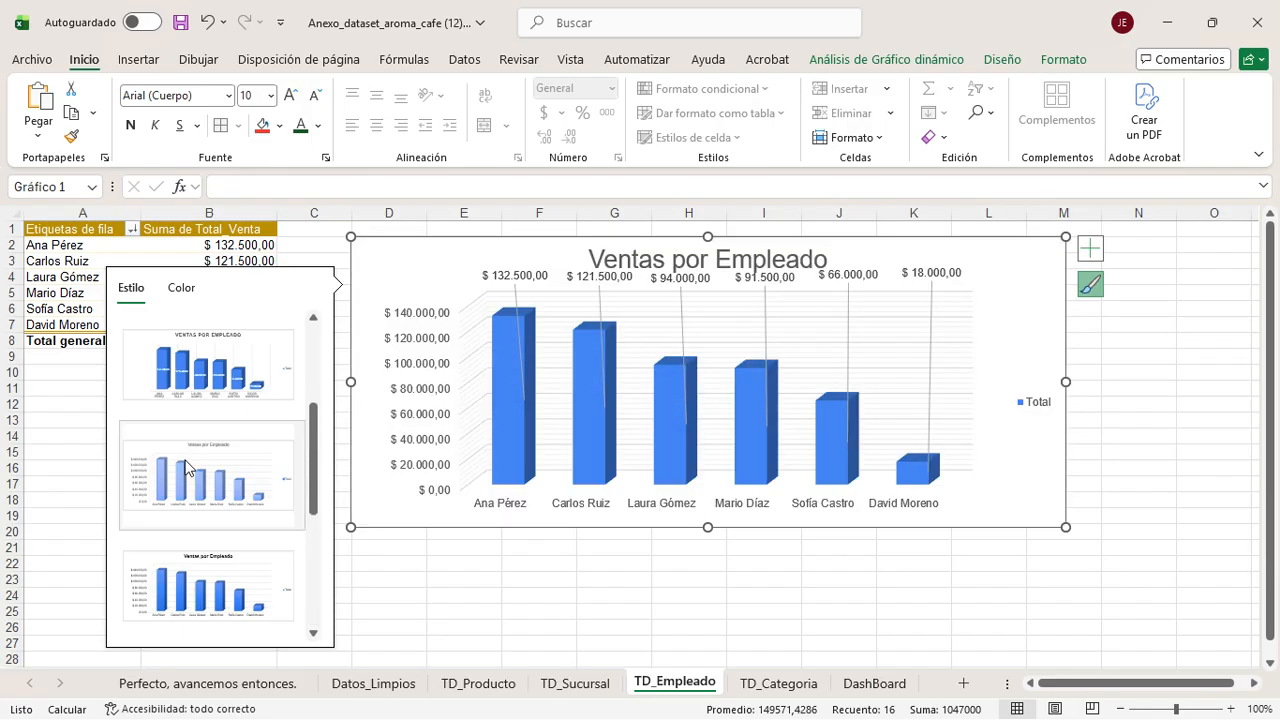
{"action": "scroll", "coordinate": [200, 470], "scroll_direction": "down", "scroll_amount": 1}
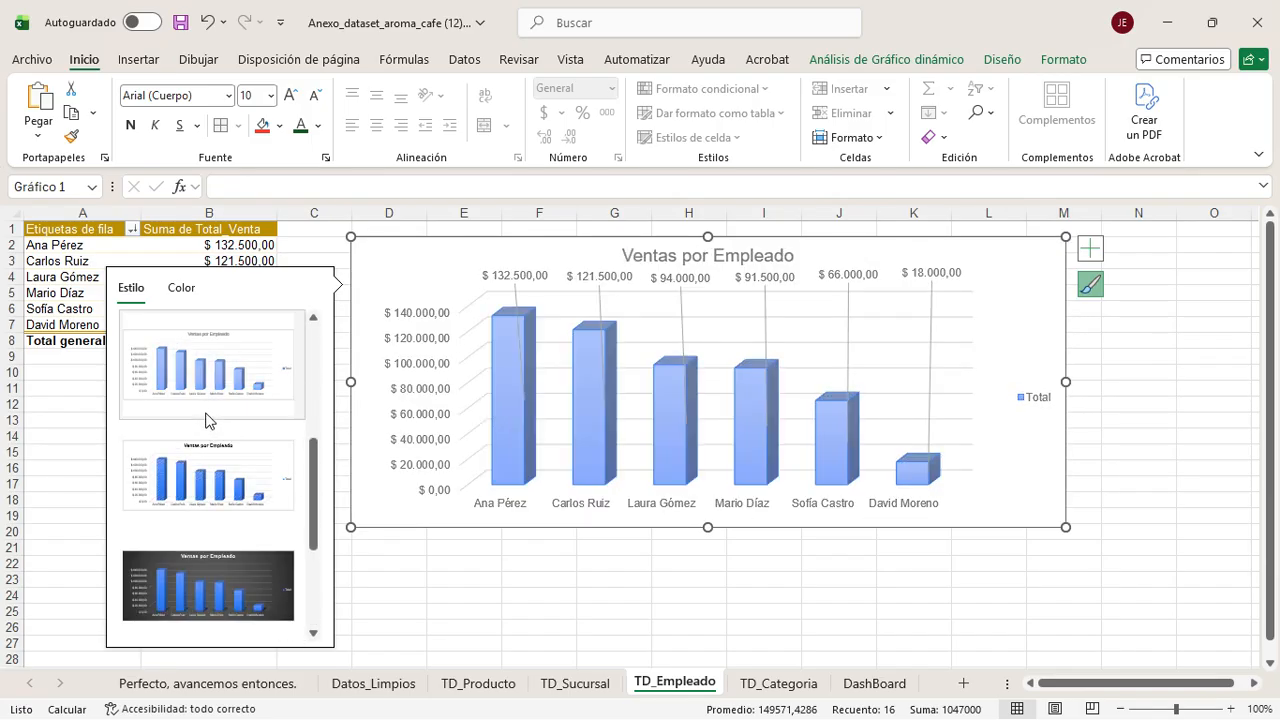
{"action": "scroll", "coordinate": [318, 495], "scroll_direction": "down", "scroll_amount": 2}
{"action": "left_click", "coordinate": [314, 491]}
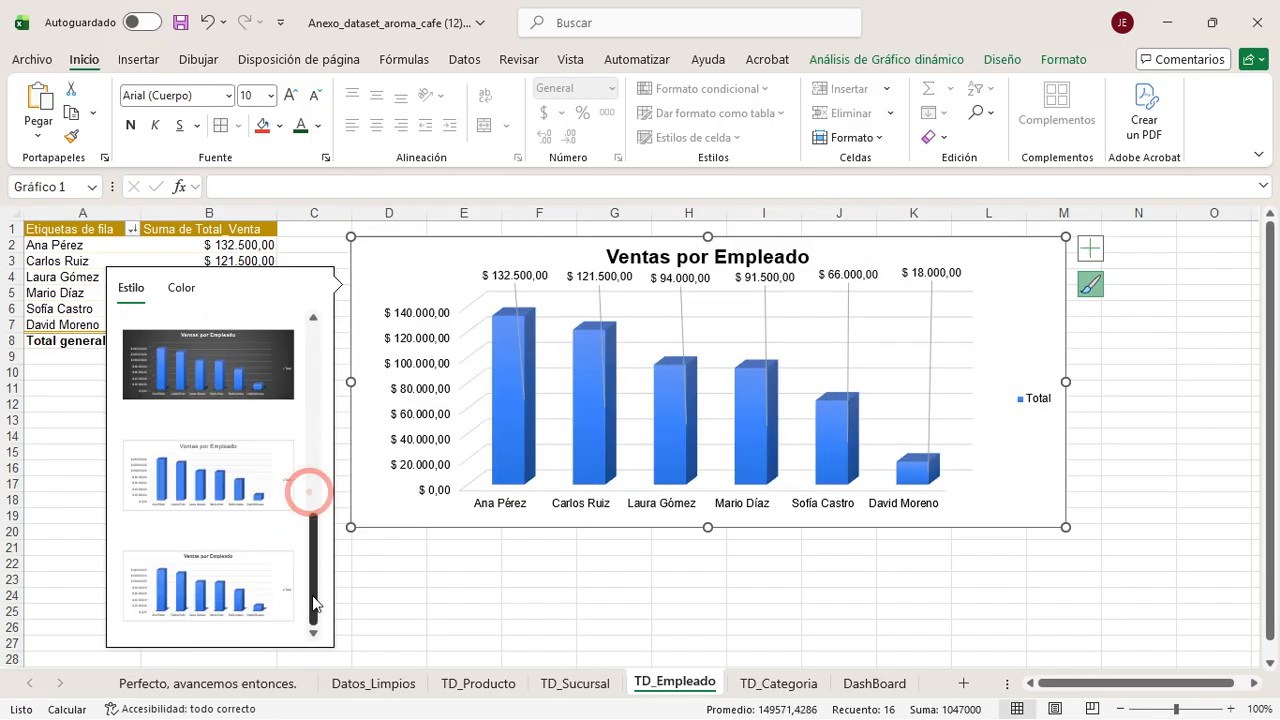
{"action": "left_click_drag", "start_coordinate": [314, 491], "coordinate": [338, 362]}
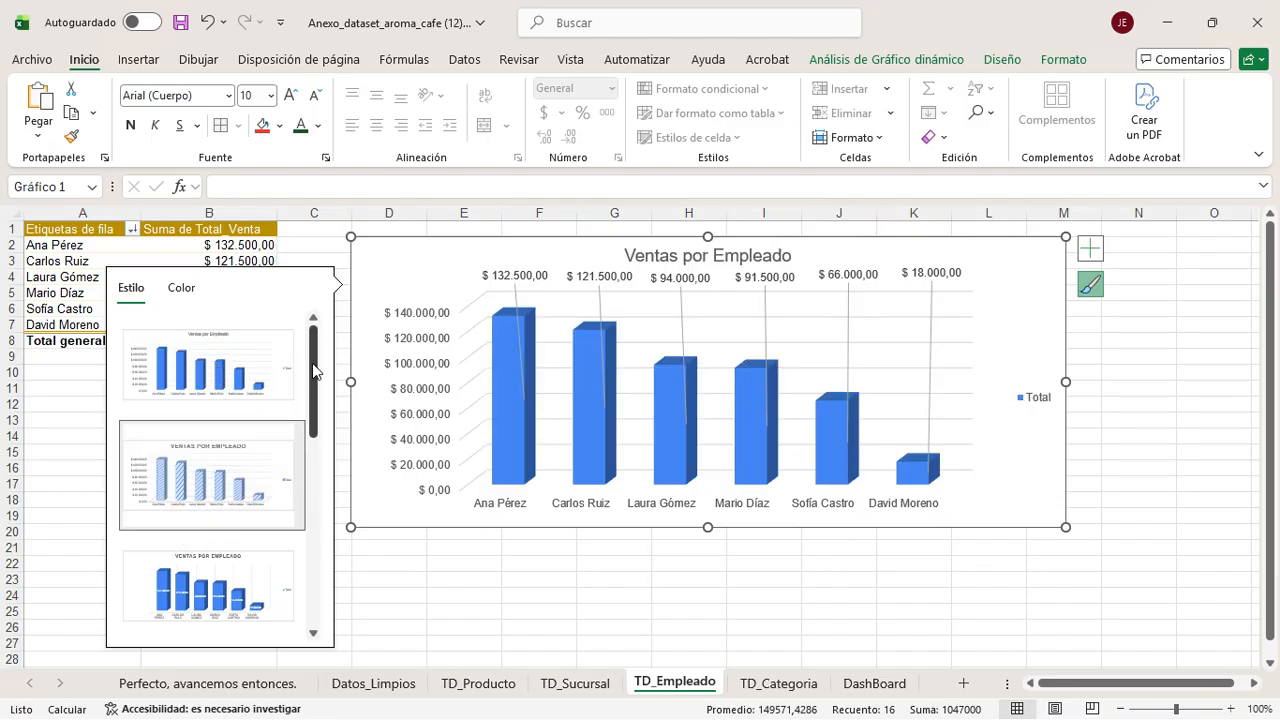
{"action": "left_click_drag", "start_coordinate": [313, 370], "coordinate": [314, 508]}
{"action": "left_click", "coordinate": [232, 373]}
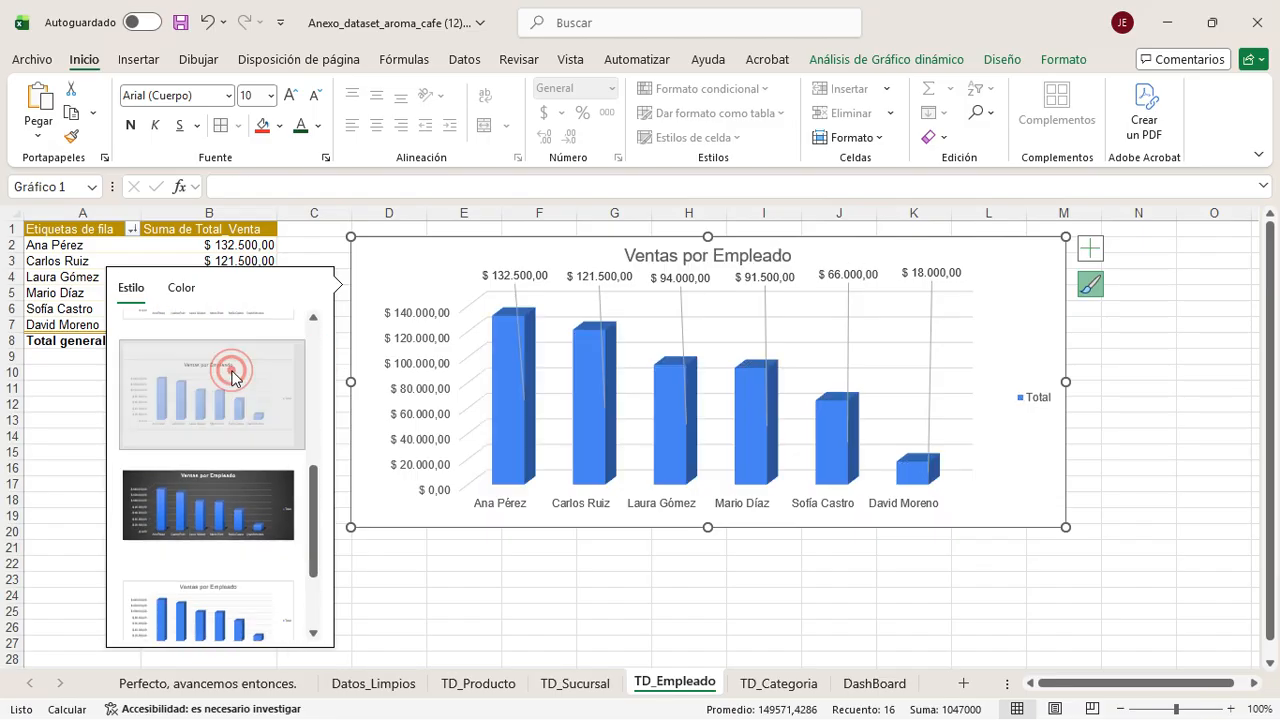
{"action": "left_click", "coordinate": [716, 550]}
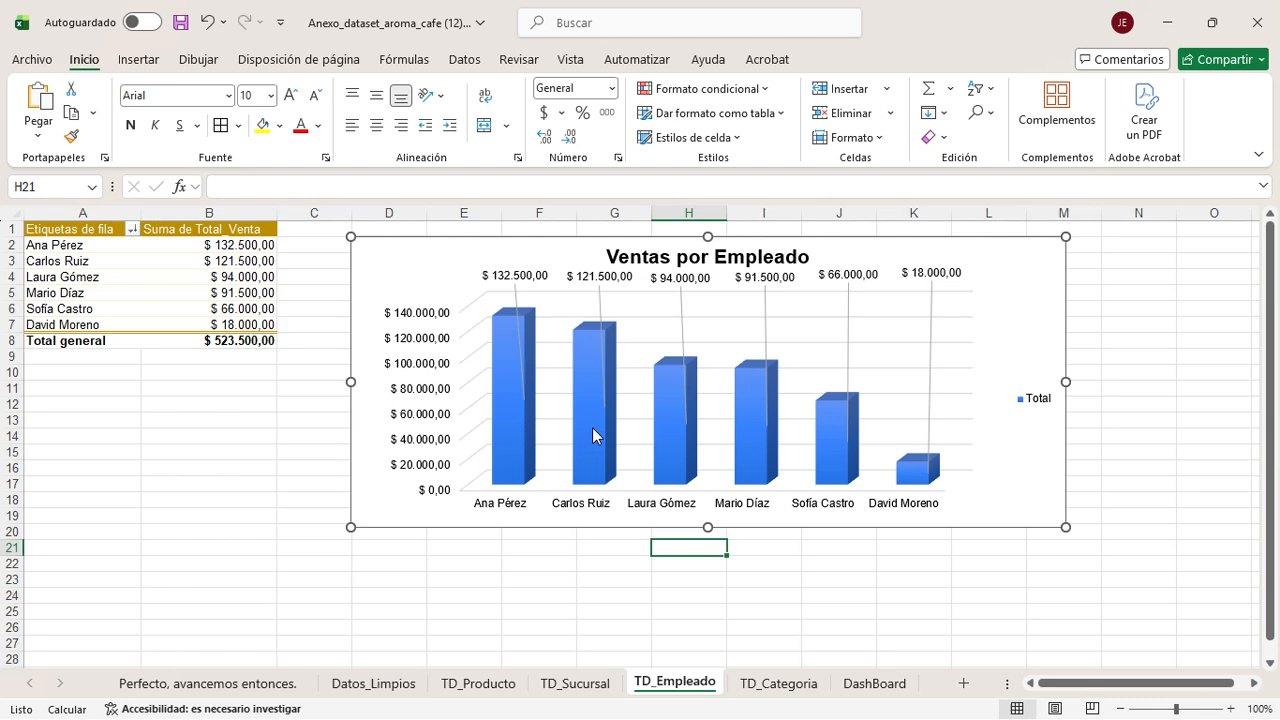
Step: Recolor the employee chart's columns with the monochromatic yellow palette
{"action": "left_click", "coordinate": [442, 272]}
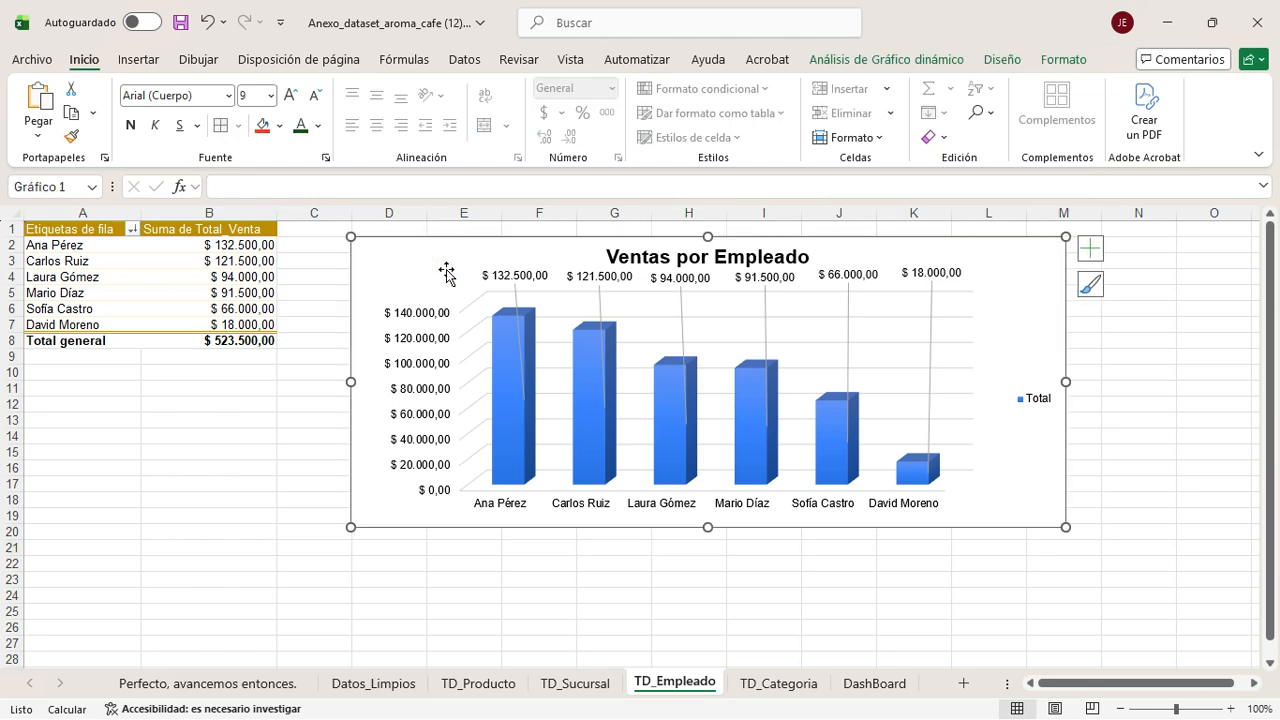
{"action": "left_click", "coordinate": [1090, 285]}
{"action": "left_click", "coordinate": [180, 287]}
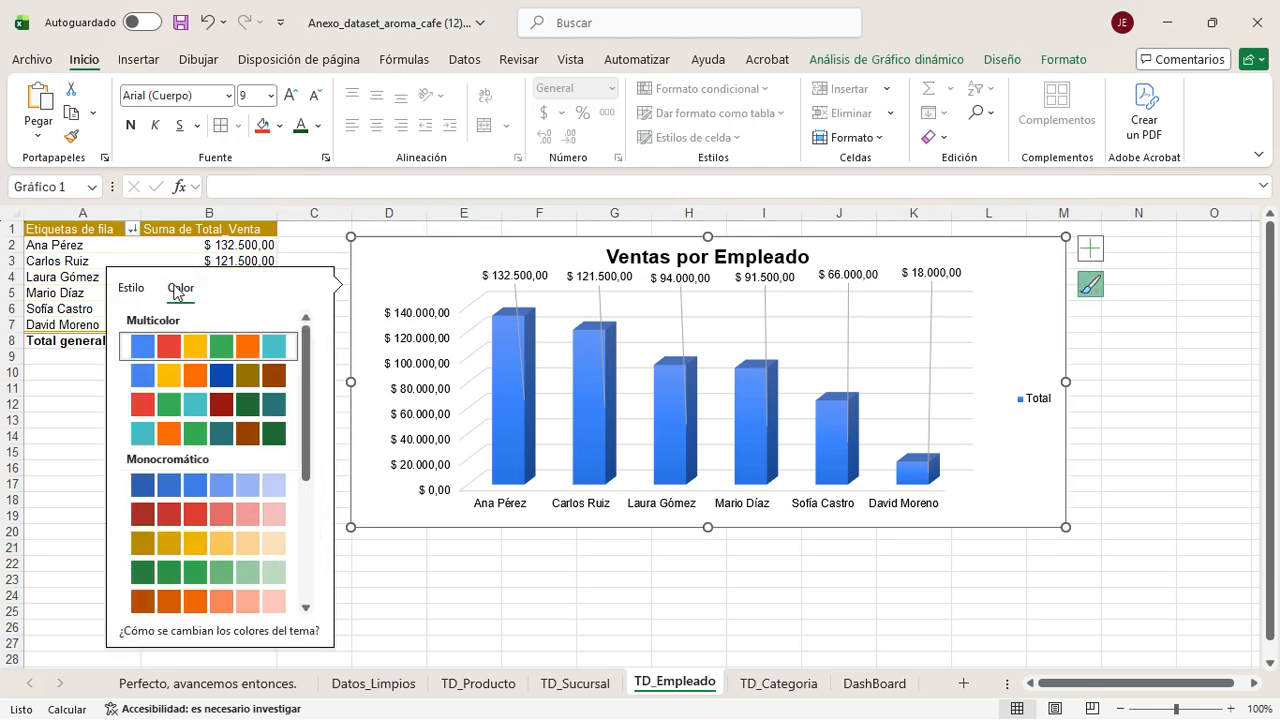
{"action": "left_click", "coordinate": [139, 545]}
{"action": "left_click", "coordinate": [455, 611]}
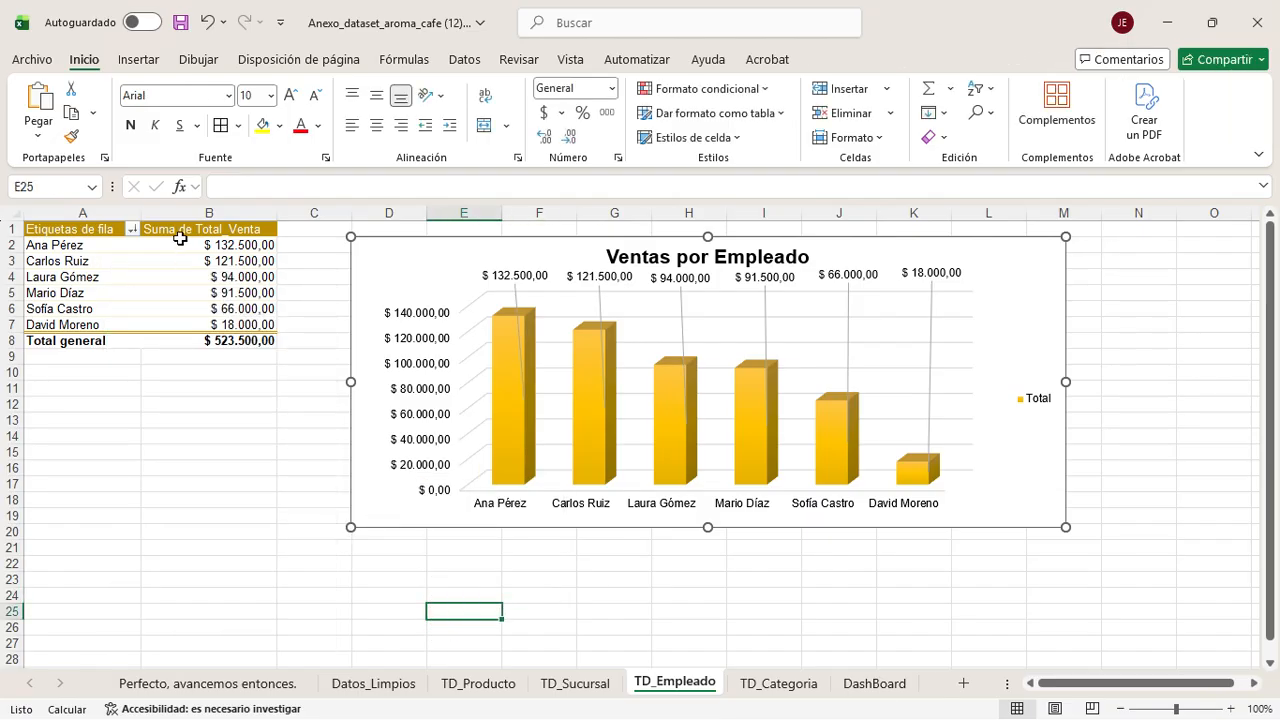
Step: Color the employee chart's title the darkest theme yellow
{"action": "left_click", "coordinate": [672, 249]}
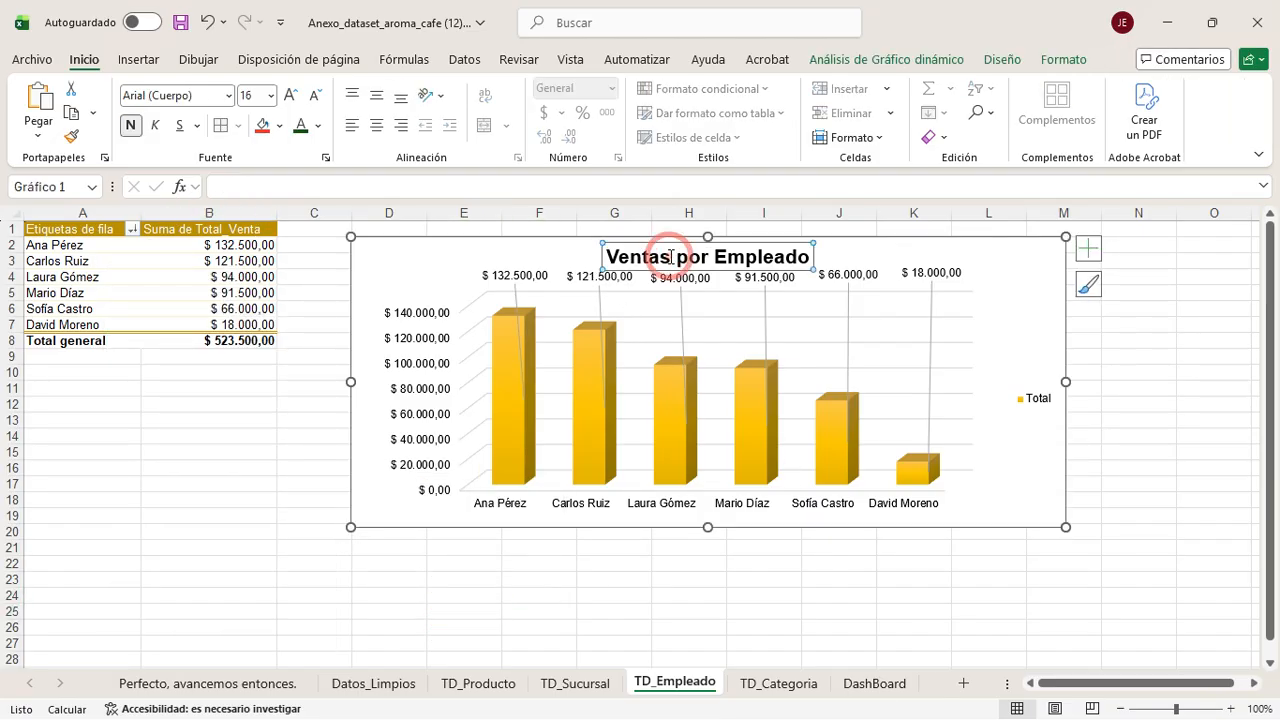
{"action": "left_click", "coordinate": [321, 130]}
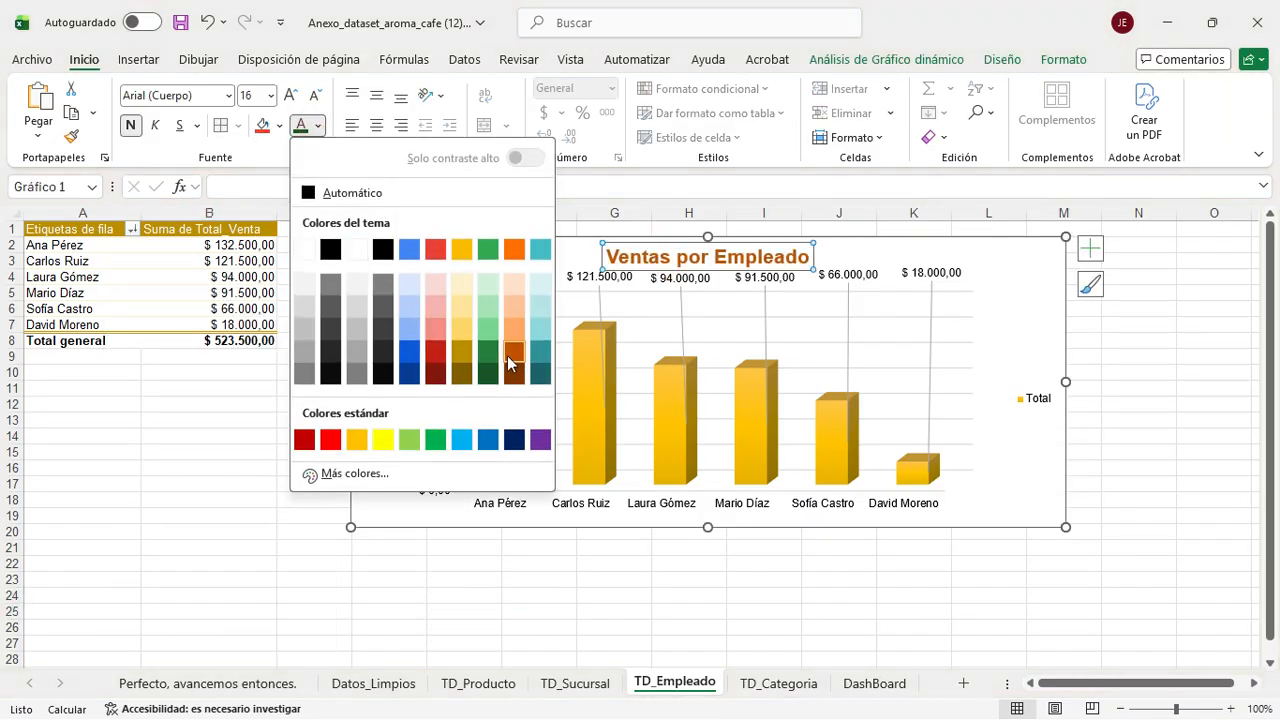
{"action": "left_click", "coordinate": [461, 370]}
{"action": "left_click", "coordinate": [420, 348]}
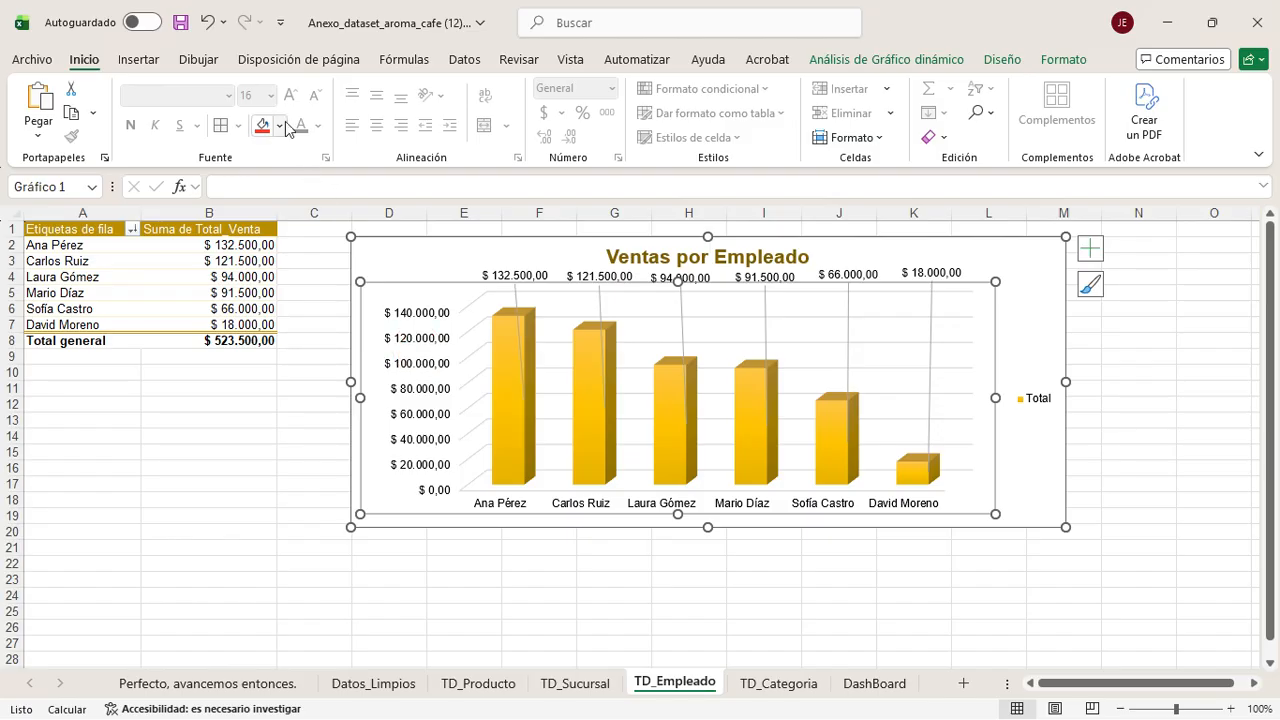
Step: Color the employee chart's value axis labels dark theme yellow and its category axis labels dark theme green
{"action": "left_click", "coordinate": [405, 412]}
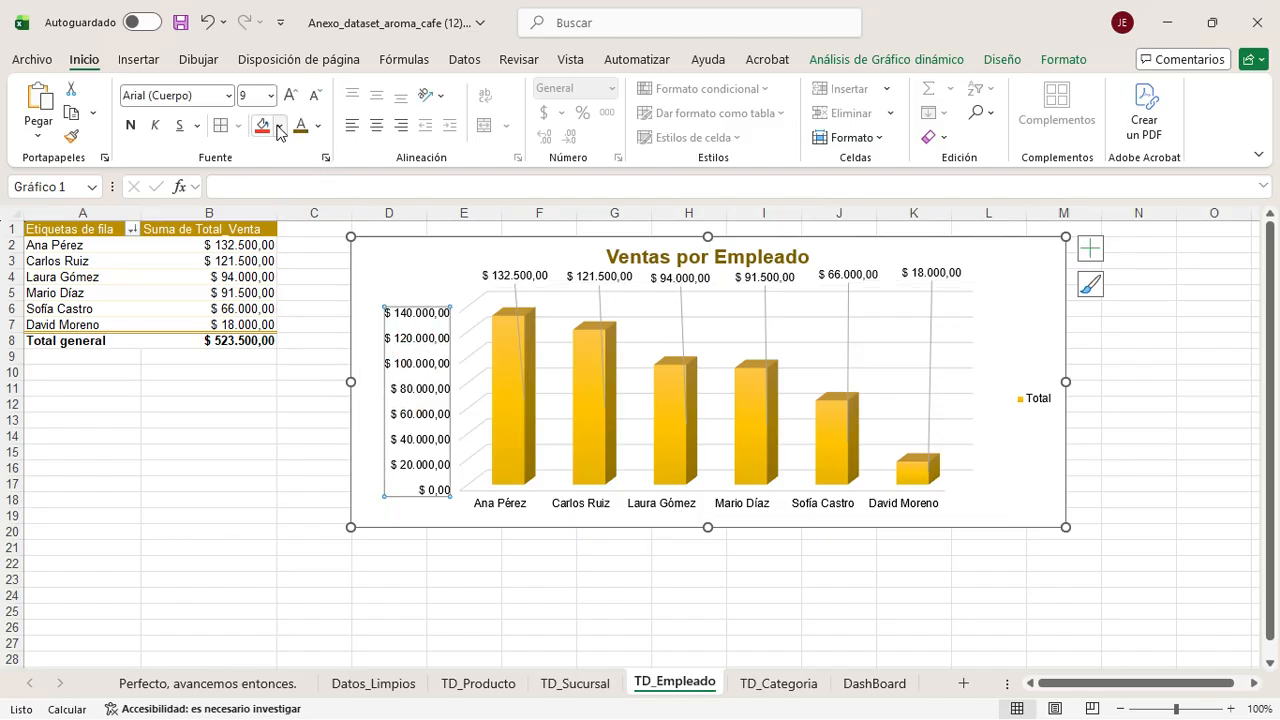
{"action": "left_click", "coordinate": [318, 126]}
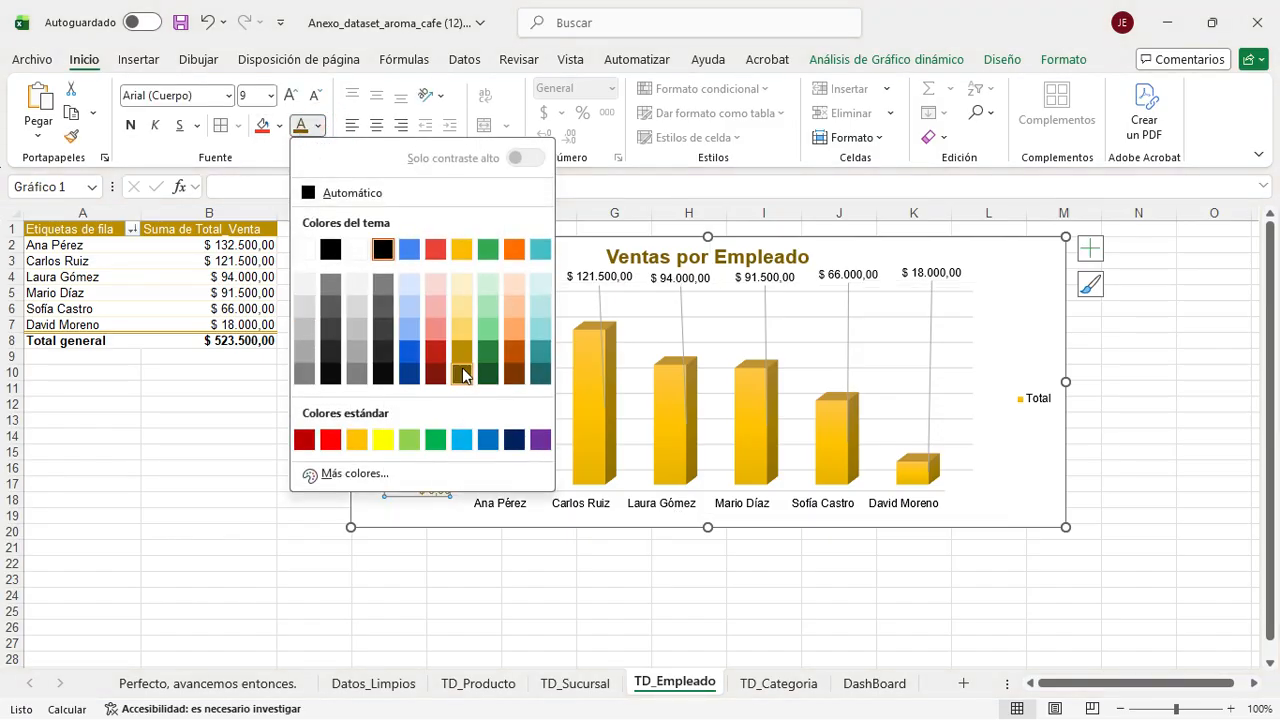
{"action": "left_click", "coordinate": [462, 370]}
{"action": "left_click", "coordinate": [521, 507]}
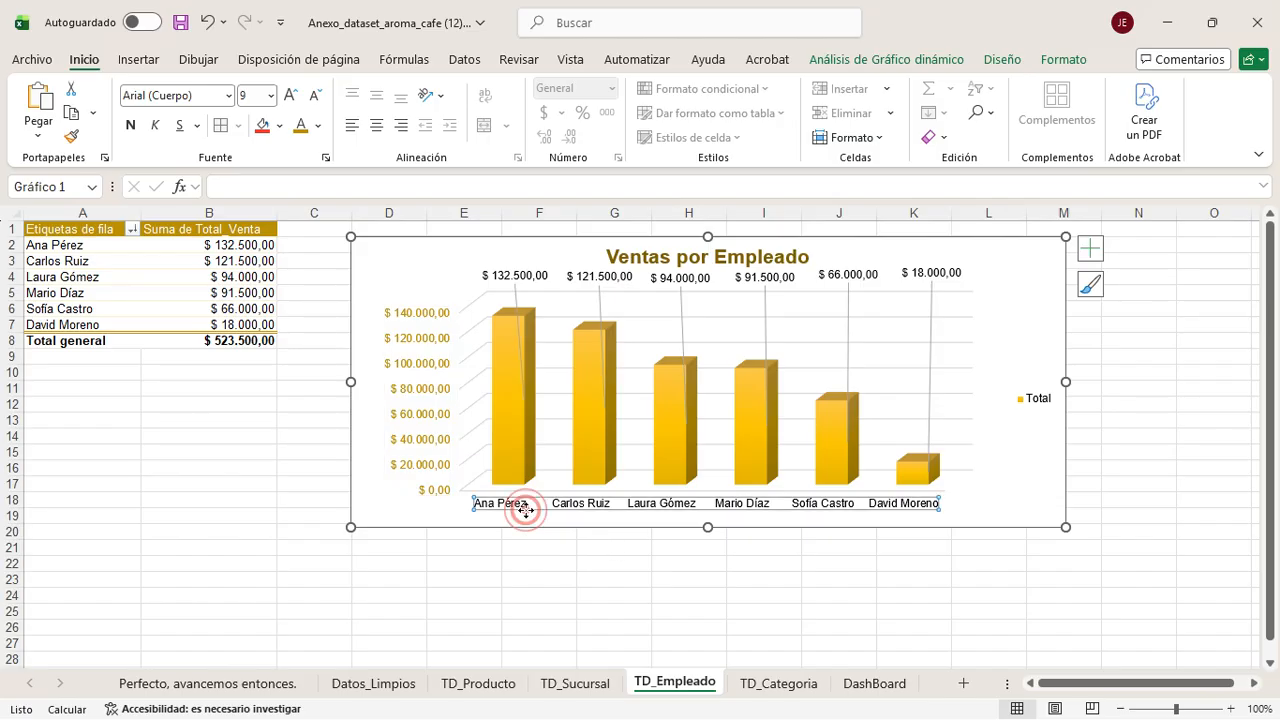
{"action": "left_click", "coordinate": [320, 128]}
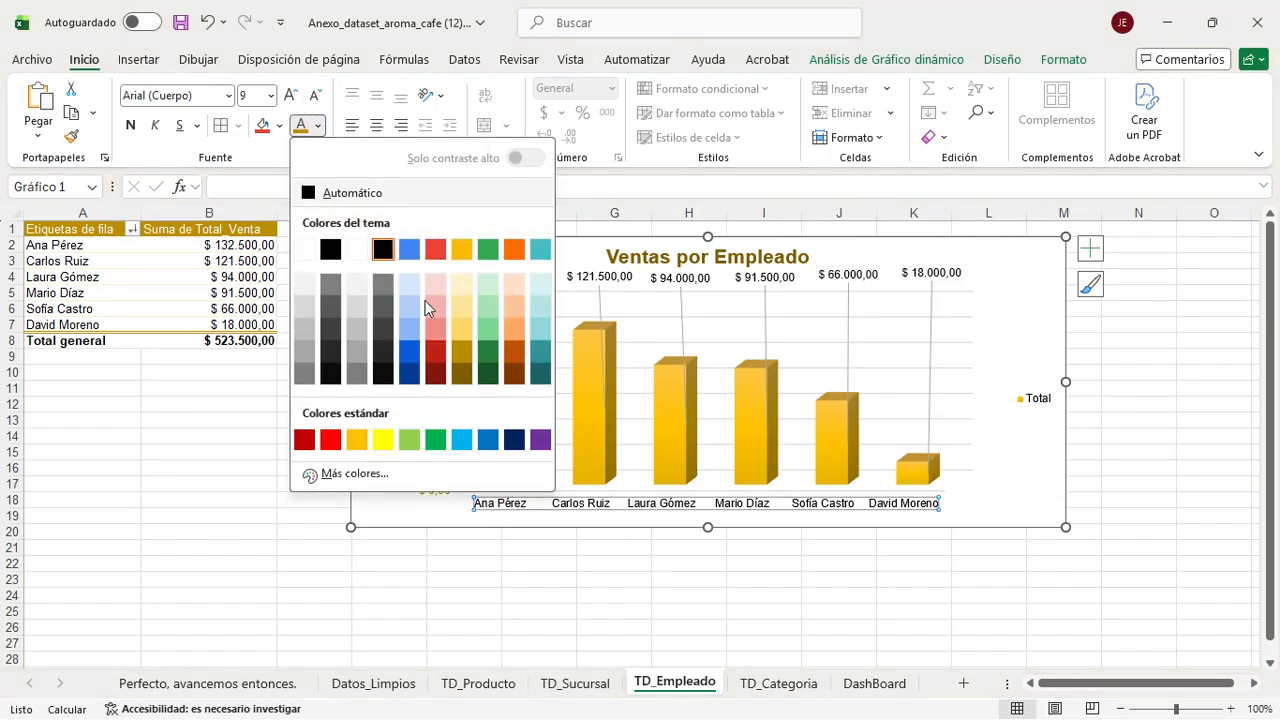
{"action": "left_click", "coordinate": [512, 362]}
Step: Color all data labels of the employee chart dark theme red
{"action": "left_click", "coordinate": [728, 282]}
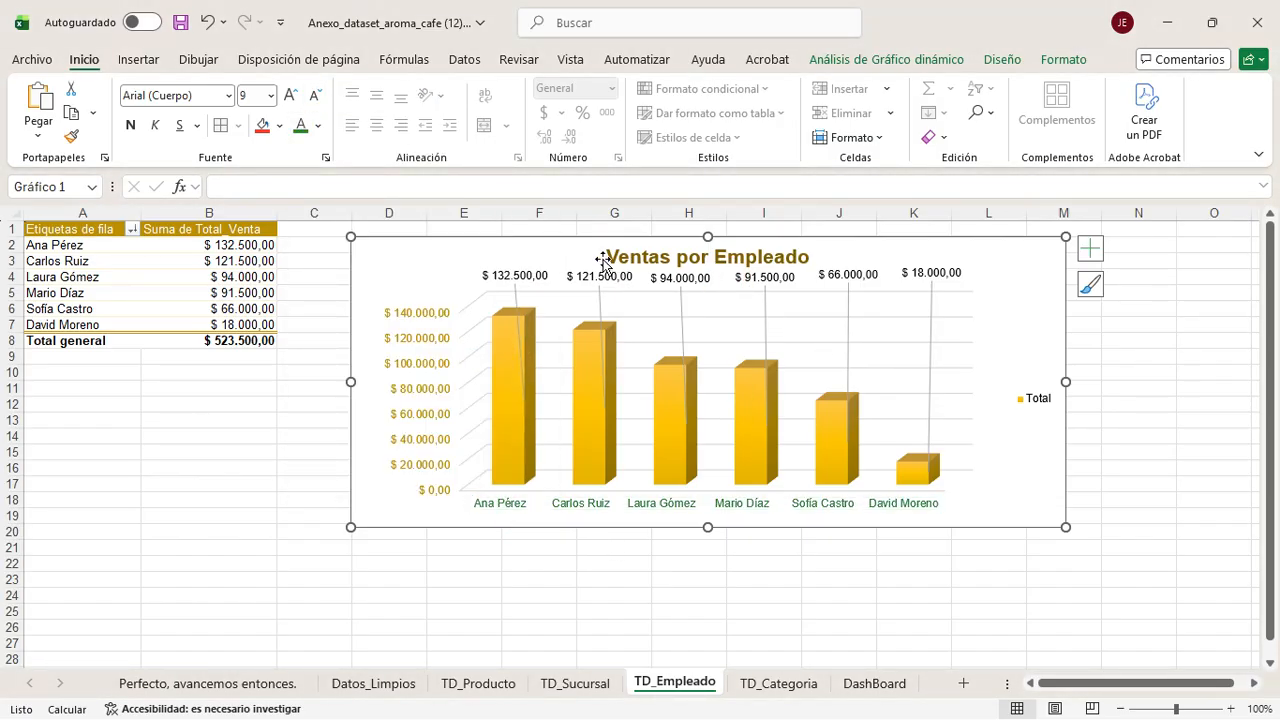
{"action": "left_click", "coordinate": [665, 283]}
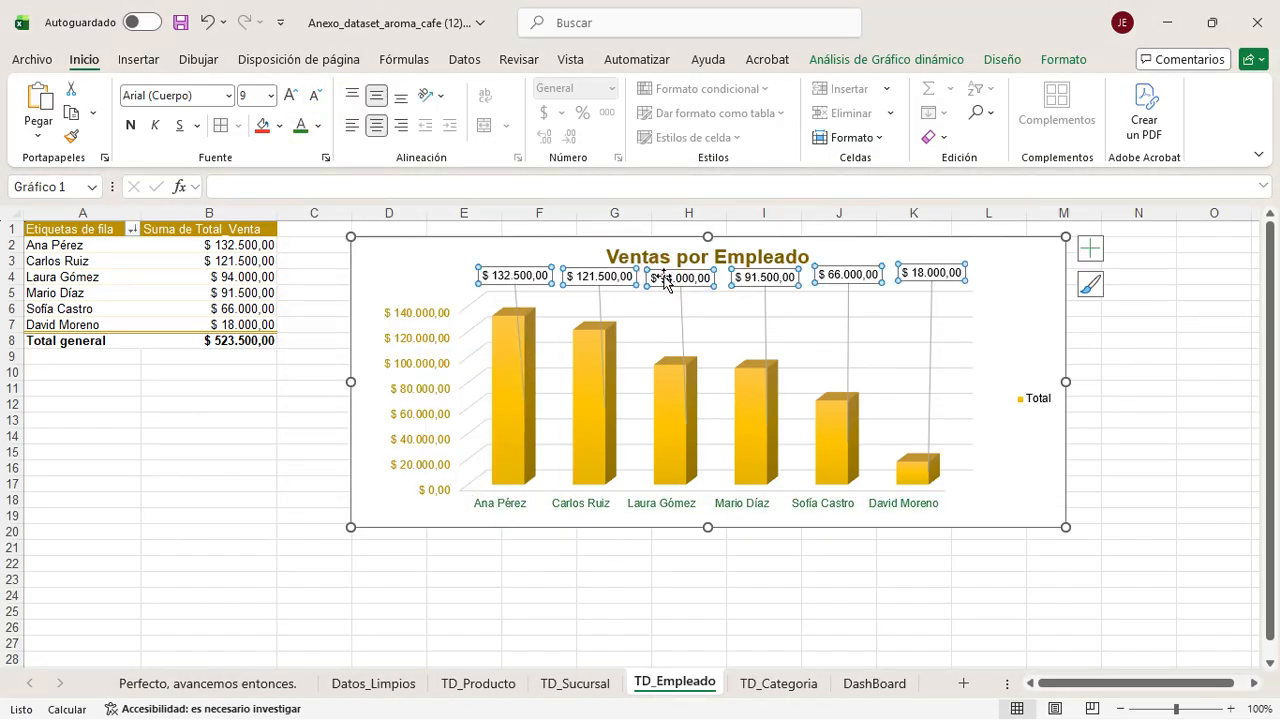
{"action": "left_click", "coordinate": [320, 129]}
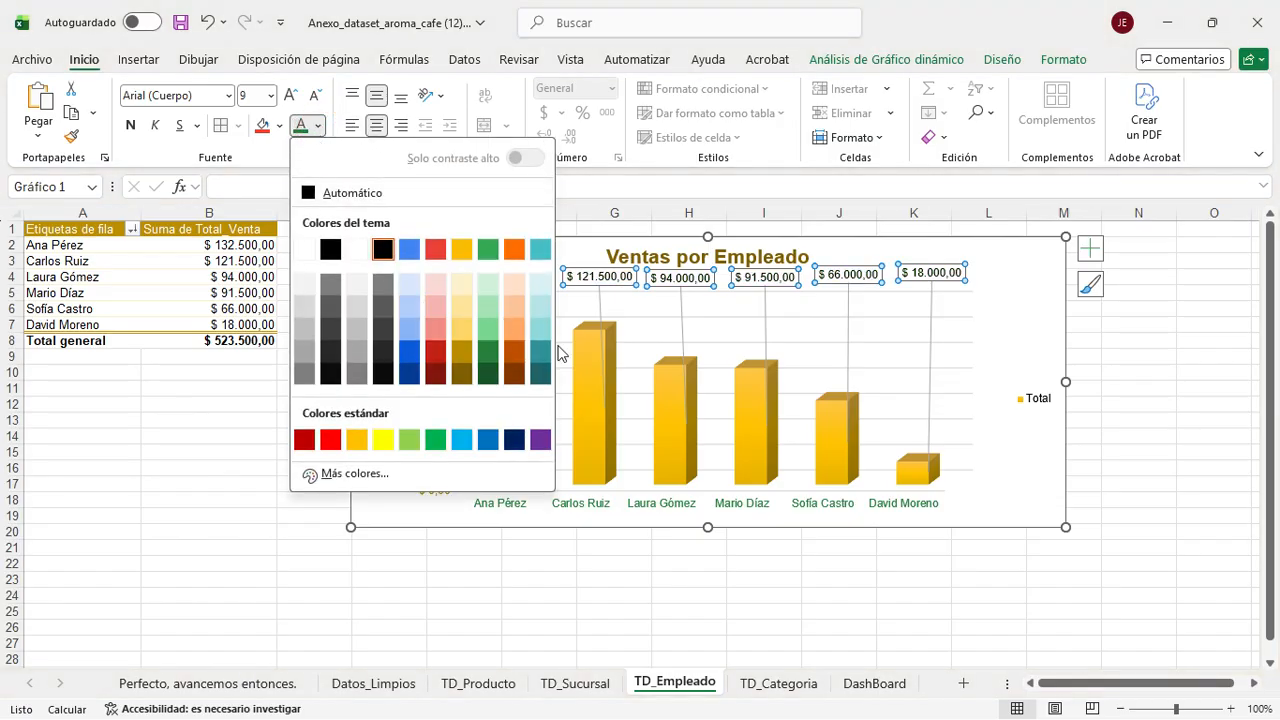
{"action": "left_click", "coordinate": [437, 352]}
{"action": "left_click", "coordinate": [1000, 508]}
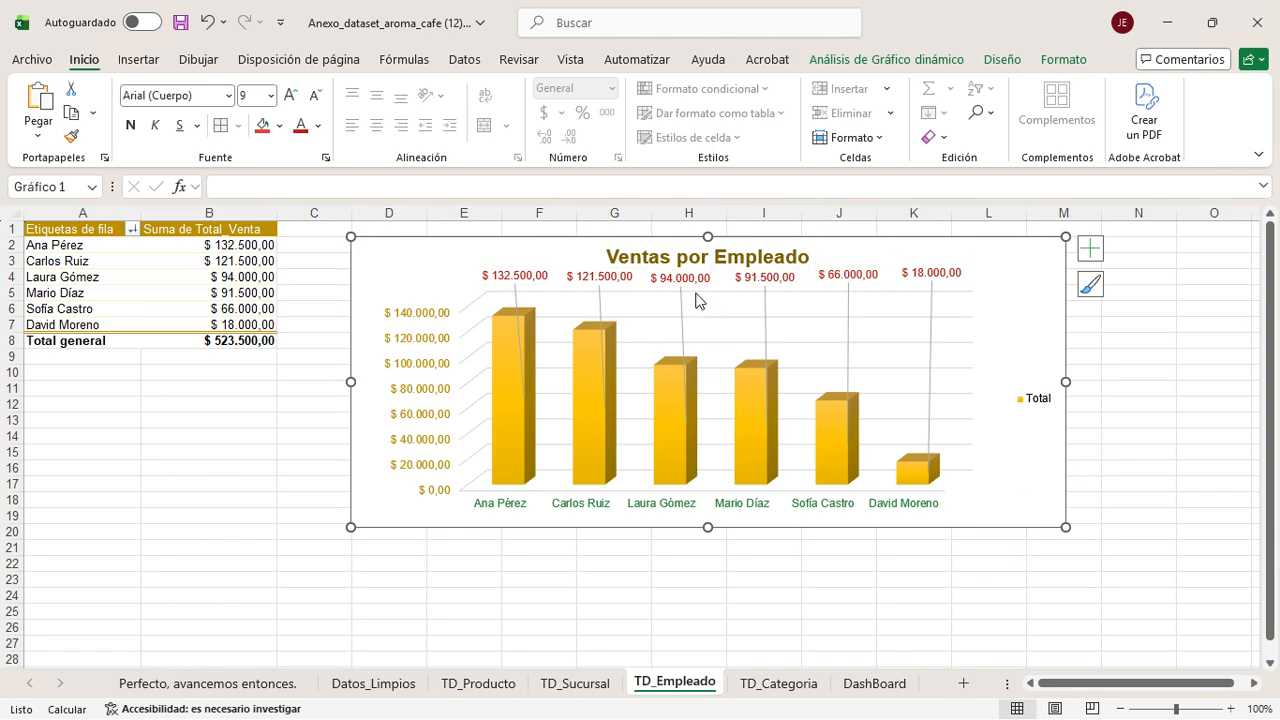
Step: Copy the employee chart to the DashBoard sheet and place it beside the product chart, with its upper-left corner at about cell P9
{"action": "left_click", "coordinate": [594, 248]}
{"action": "left_click", "coordinate": [851, 690]}
{"action": "key", "text": "ctrl+v"}
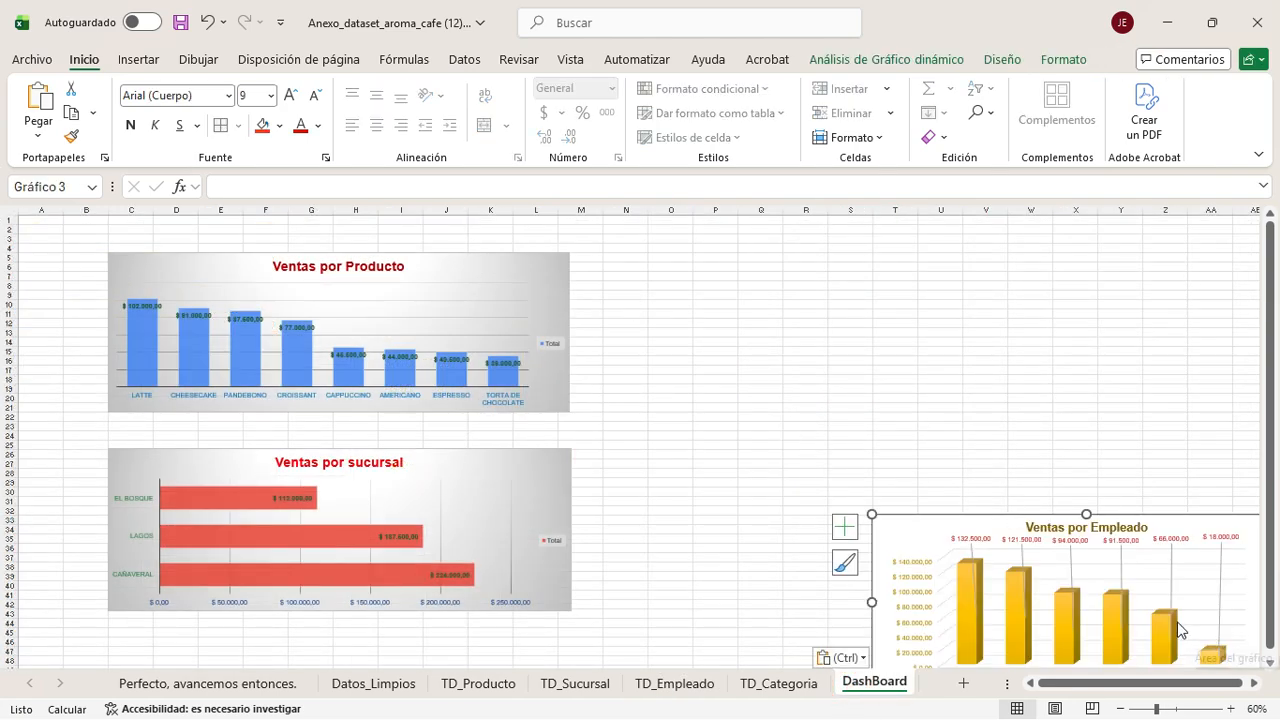
{"action": "left_click_drag", "start_coordinate": [891, 517], "coordinate": [715, 298]}
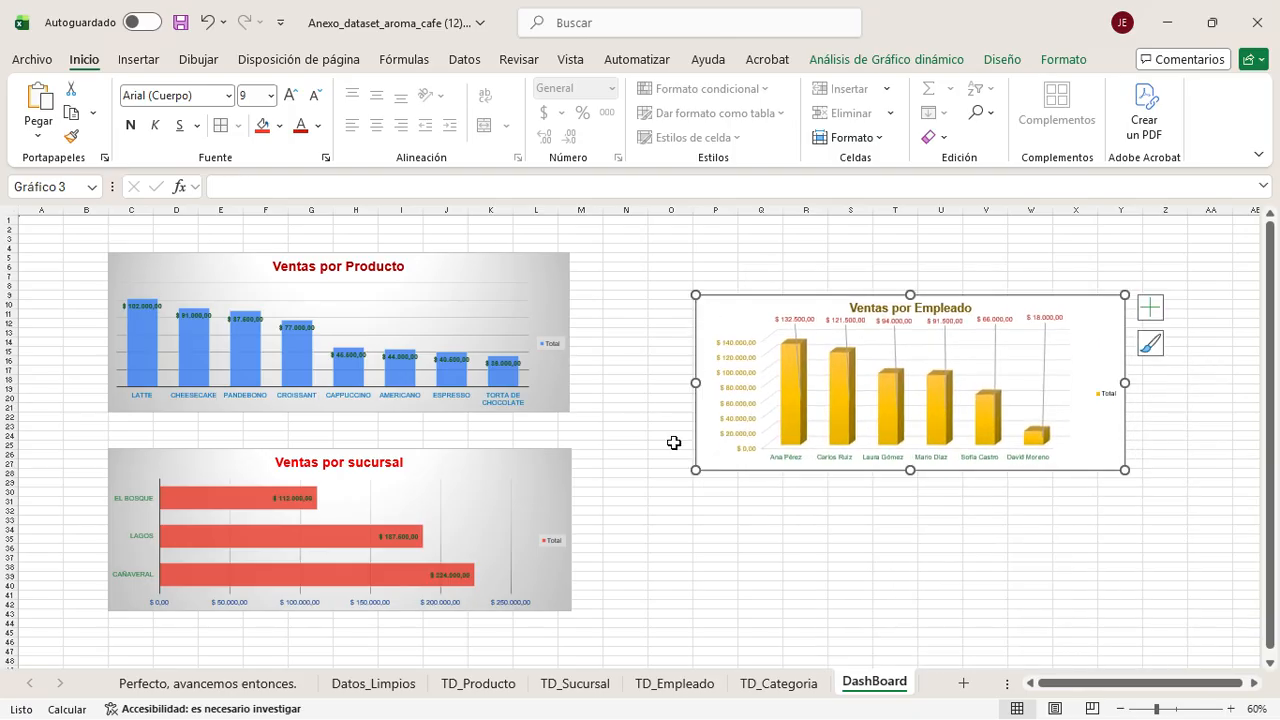
Step: Preview alternative chart styles for the employee chart on the TD_Empleado sheet, then check the TD_Categoria sheet
{"action": "left_click", "coordinate": [597, 692]}
{"action": "left_click", "coordinate": [707, 688]}
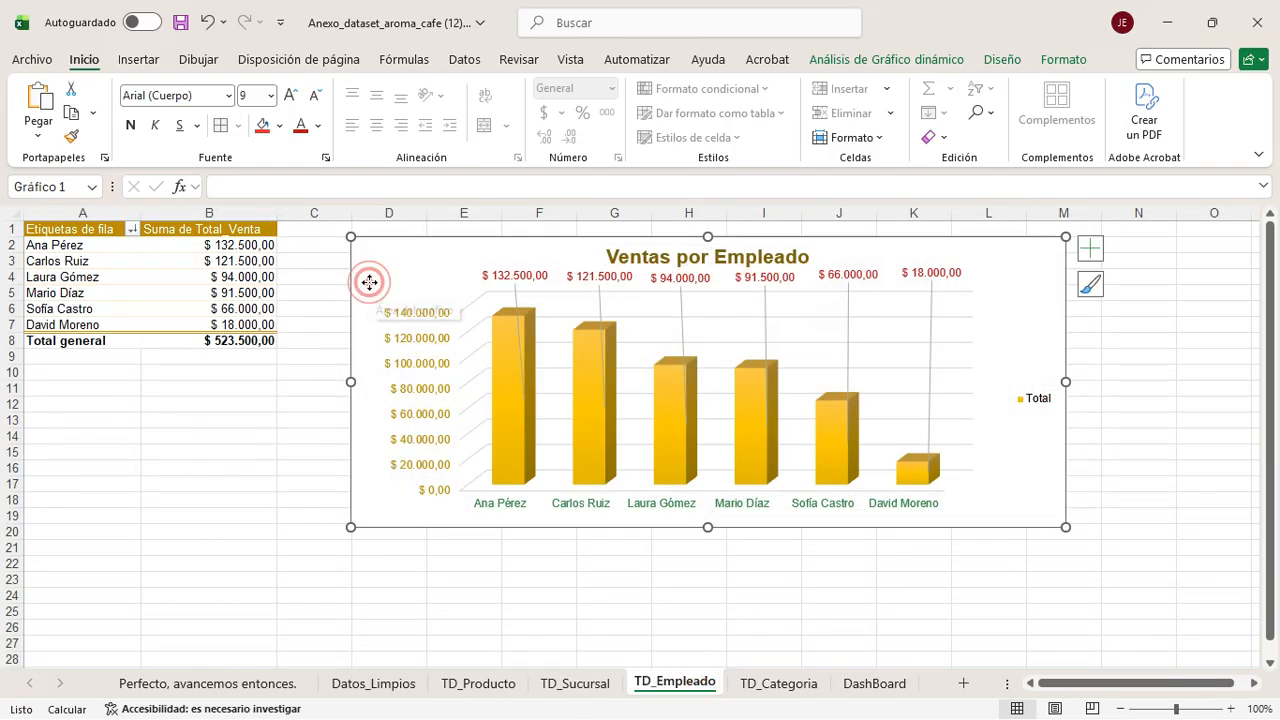
{"action": "left_click", "coordinate": [366, 281]}
{"action": "left_click", "coordinate": [1089, 288]}
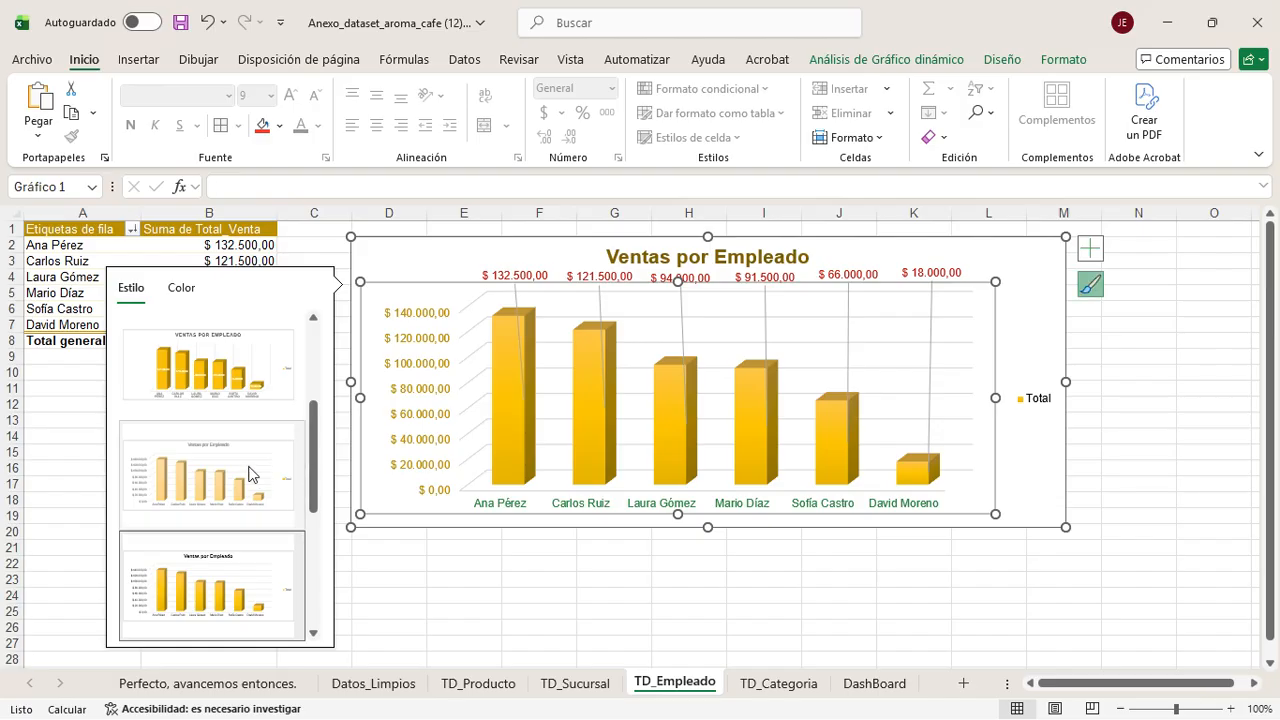
{"action": "scroll", "coordinate": [214, 345], "scroll_direction": "down", "scroll_amount": 4}
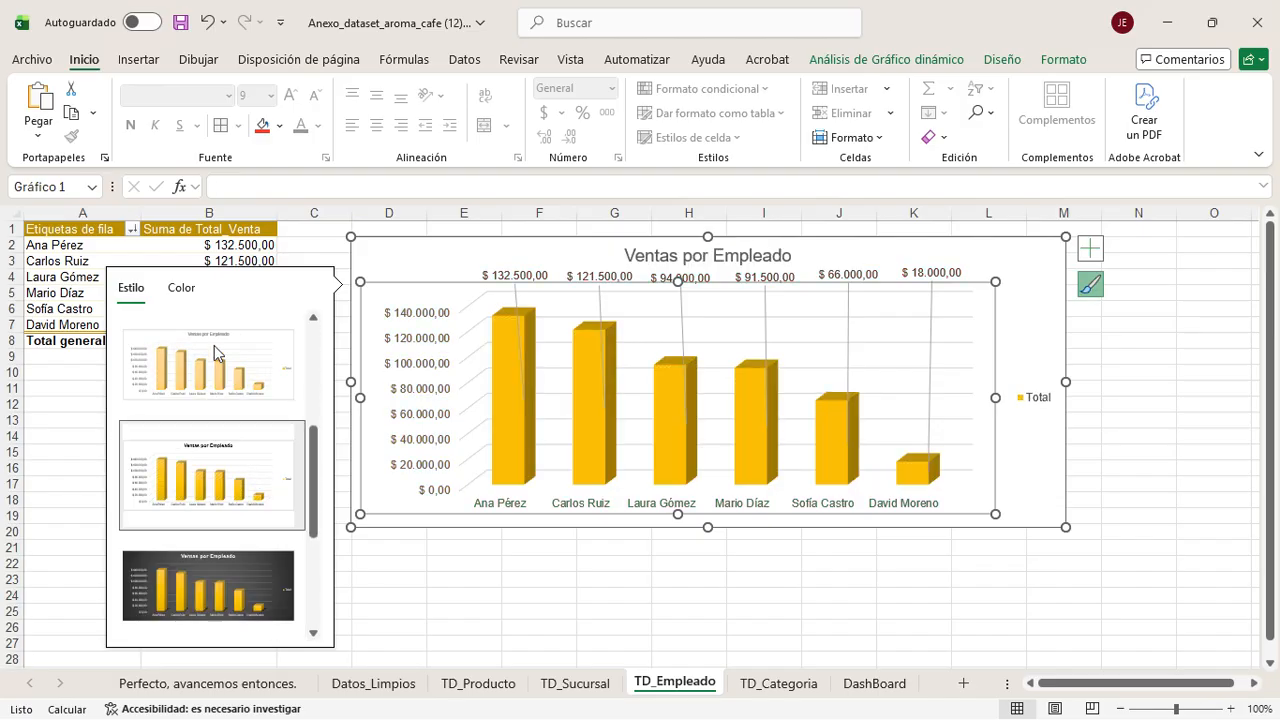
{"action": "scroll", "coordinate": [211, 347], "scroll_direction": "up", "scroll_amount": 4}
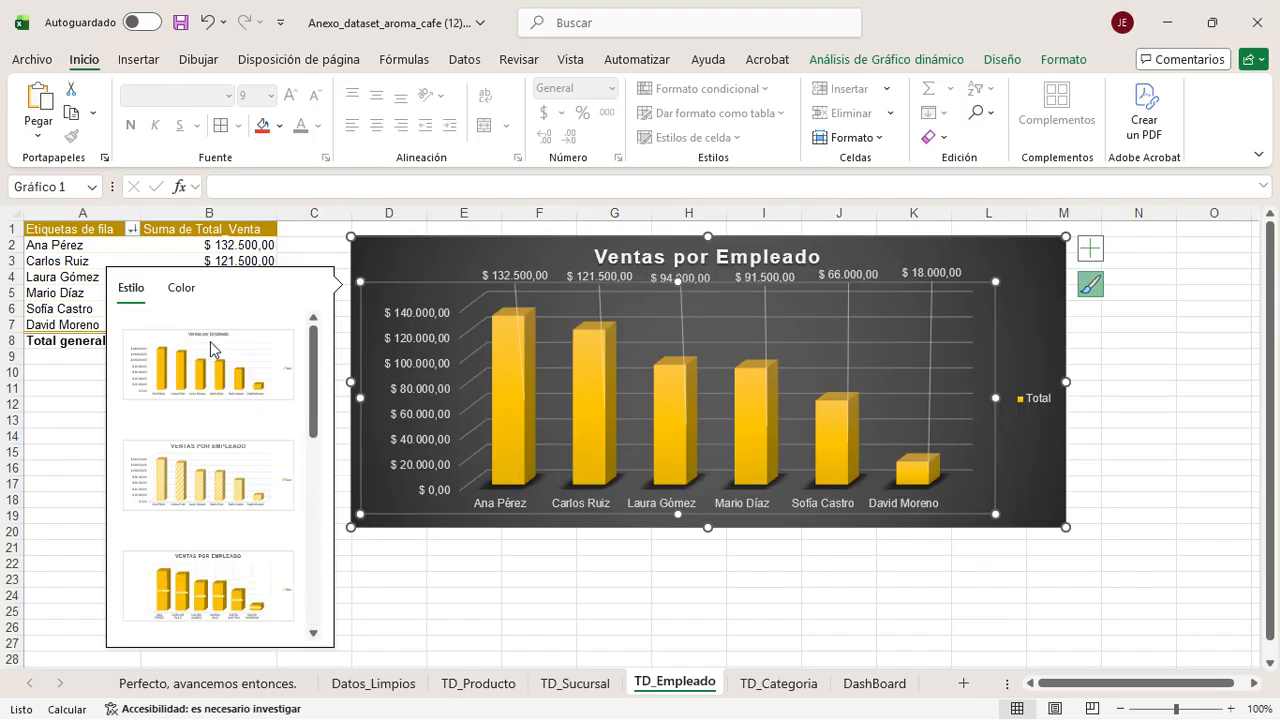
{"action": "scroll", "coordinate": [211, 343], "scroll_direction": "down", "scroll_amount": 3}
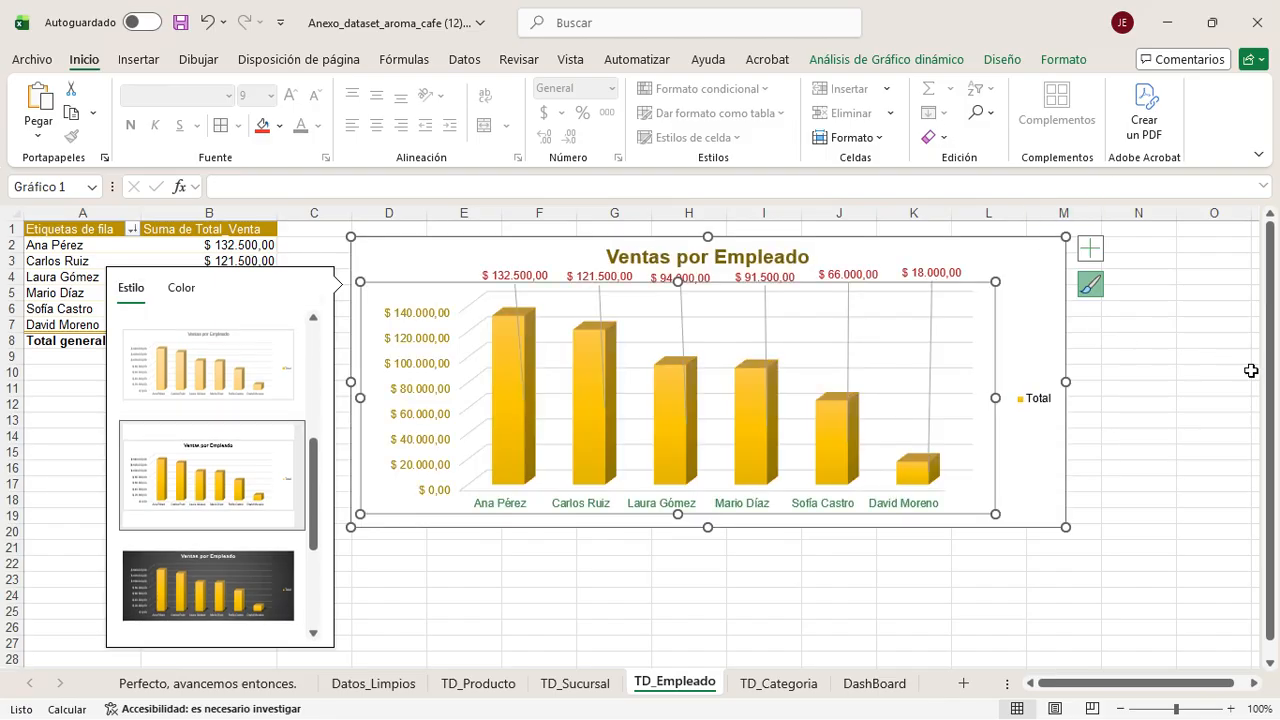
{"action": "left_click", "coordinate": [1251, 370]}
{"action": "left_click", "coordinate": [777, 685]}
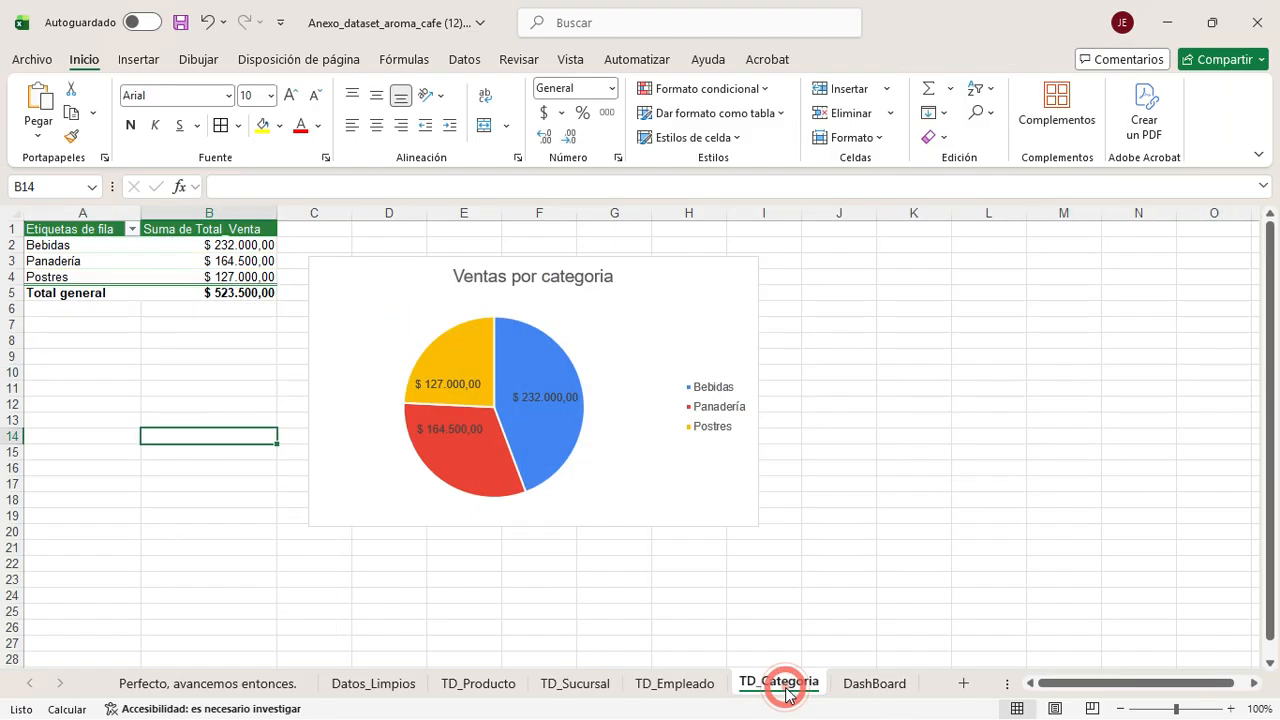
Step: On DashBoard, match the employee chart's height to the product chart, widen it slightly and align it level with that chart, spanning about Q5 to AA21
{"action": "left_click", "coordinate": [862, 684]}
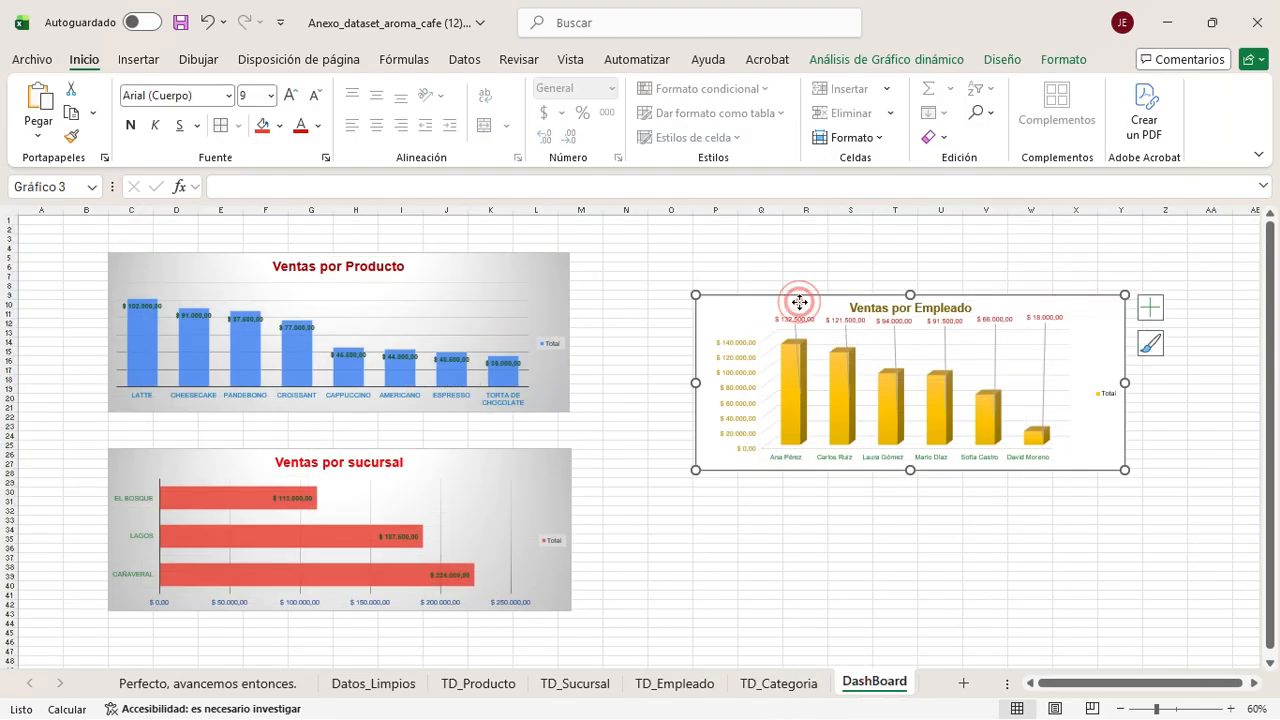
{"action": "left_click_drag", "start_coordinate": [800, 297], "coordinate": [751, 257]}
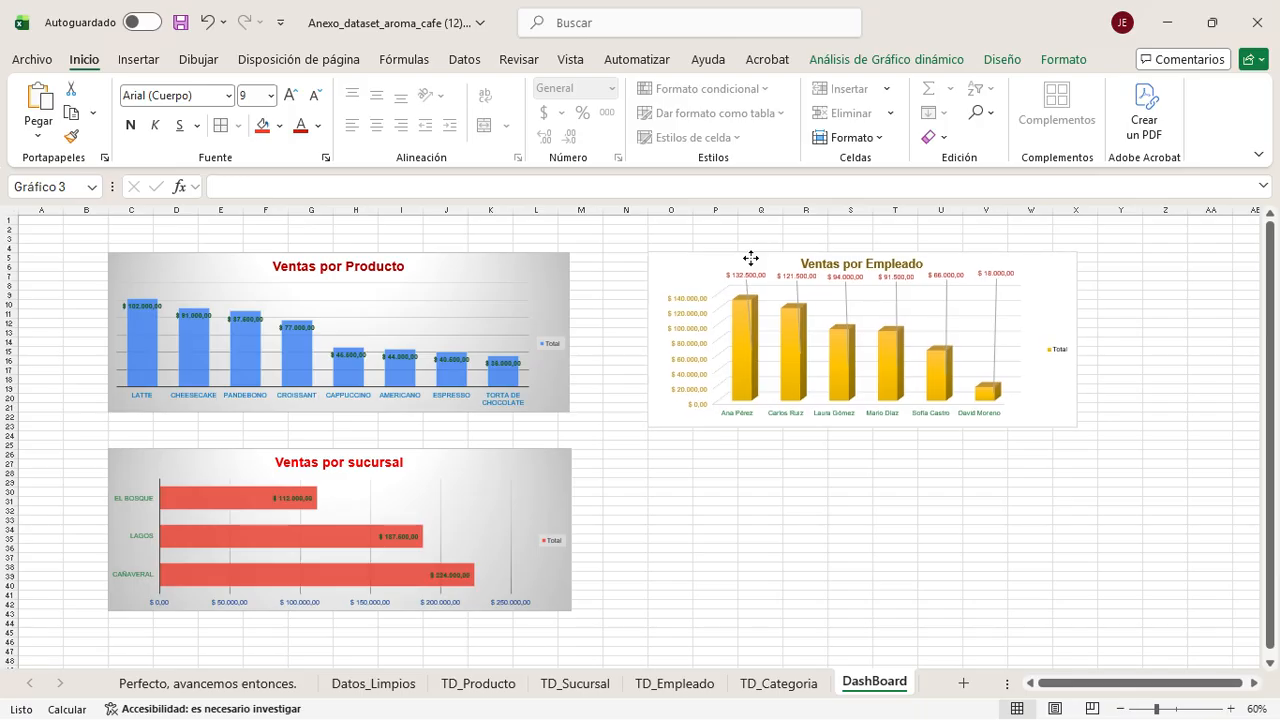
{"action": "left_click_drag", "start_coordinate": [862, 426], "coordinate": [862, 412]}
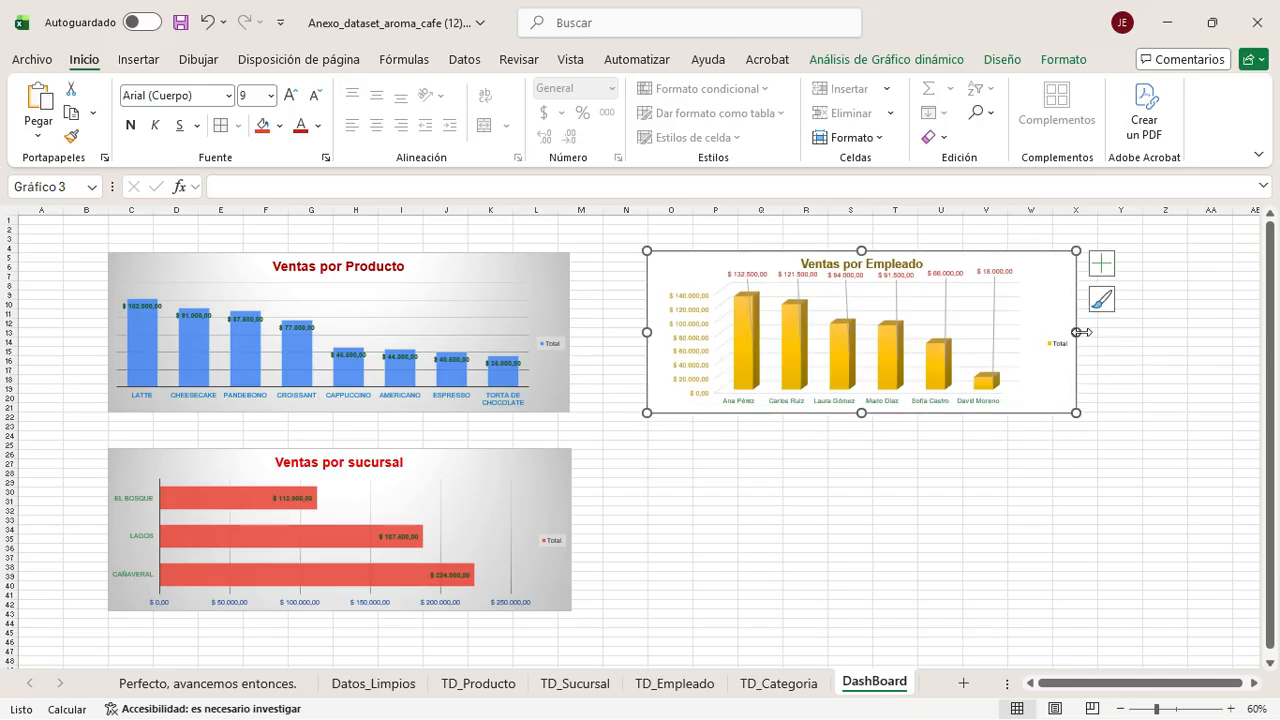
{"action": "left_click_drag", "start_coordinate": [1078, 332], "coordinate": [1098, 332]}
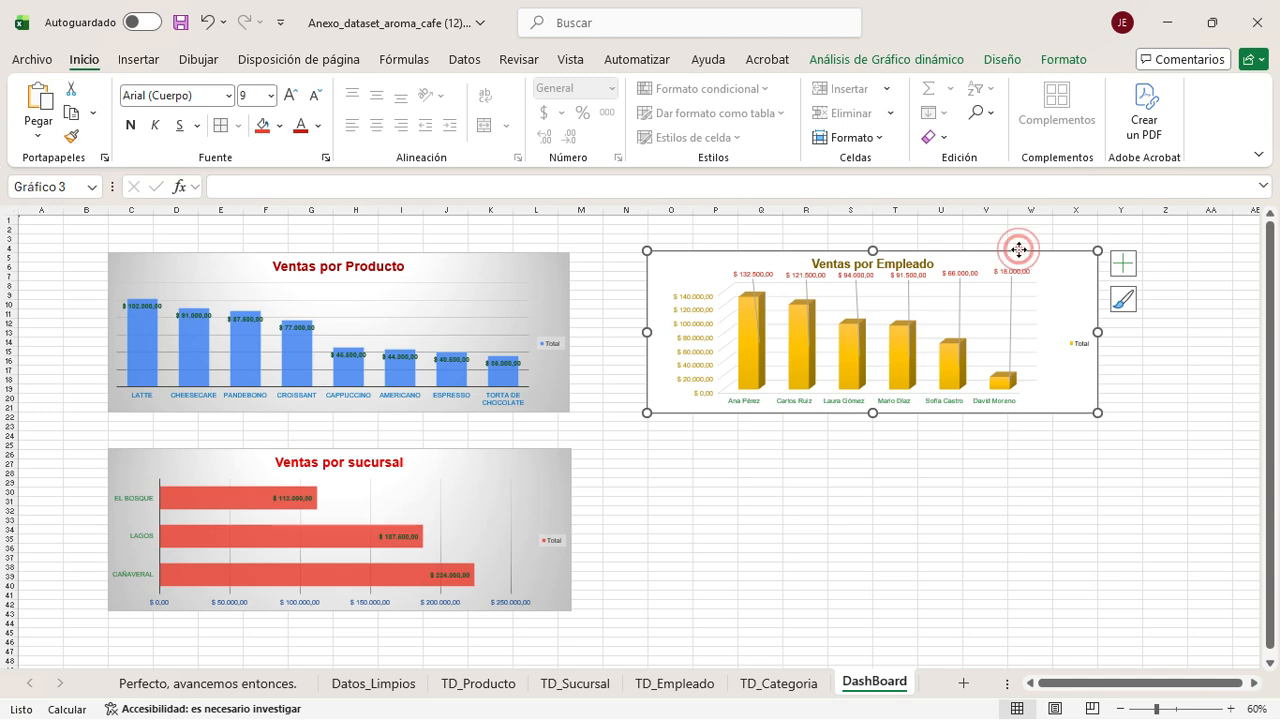
{"action": "left_click_drag", "start_coordinate": [1018, 249], "coordinate": [1140, 255]}
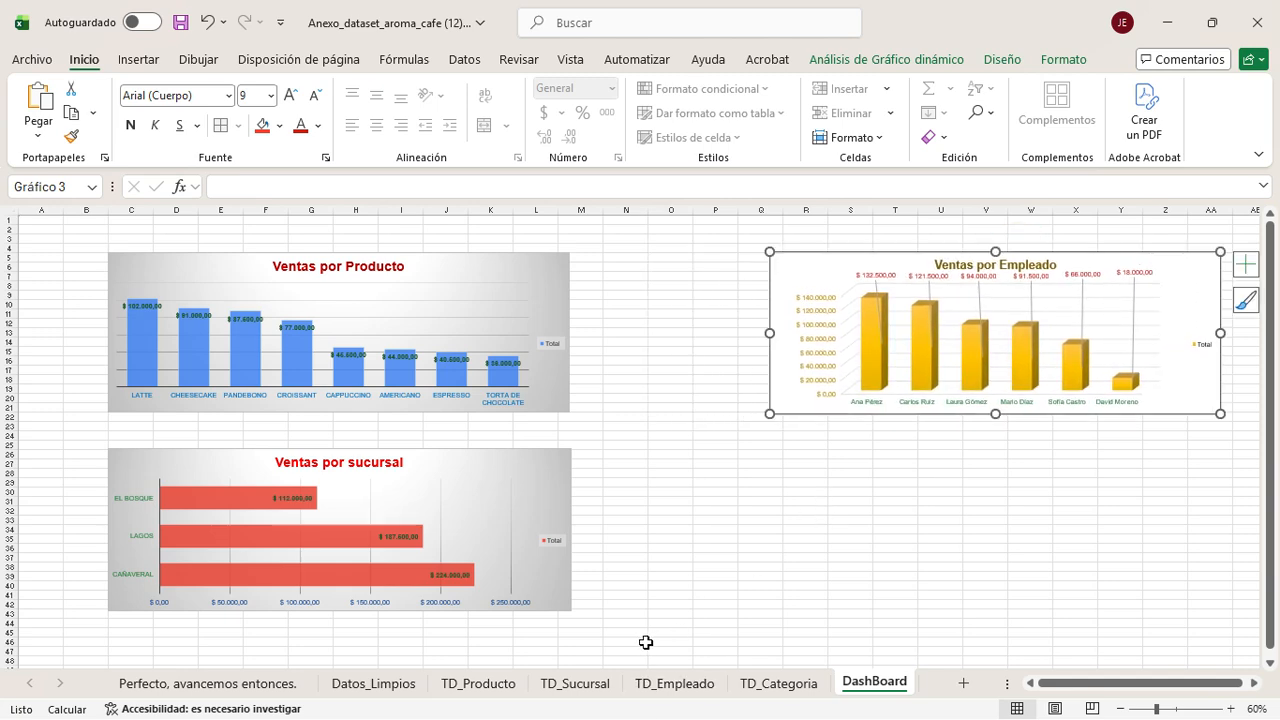
Step: On the TD_Categoria sheet, apply the gray gradient style with a bold title and dark value-and-percentage labels to the category pie chart
{"action": "left_click", "coordinate": [779, 684]}
{"action": "left_click", "coordinate": [391, 286]}
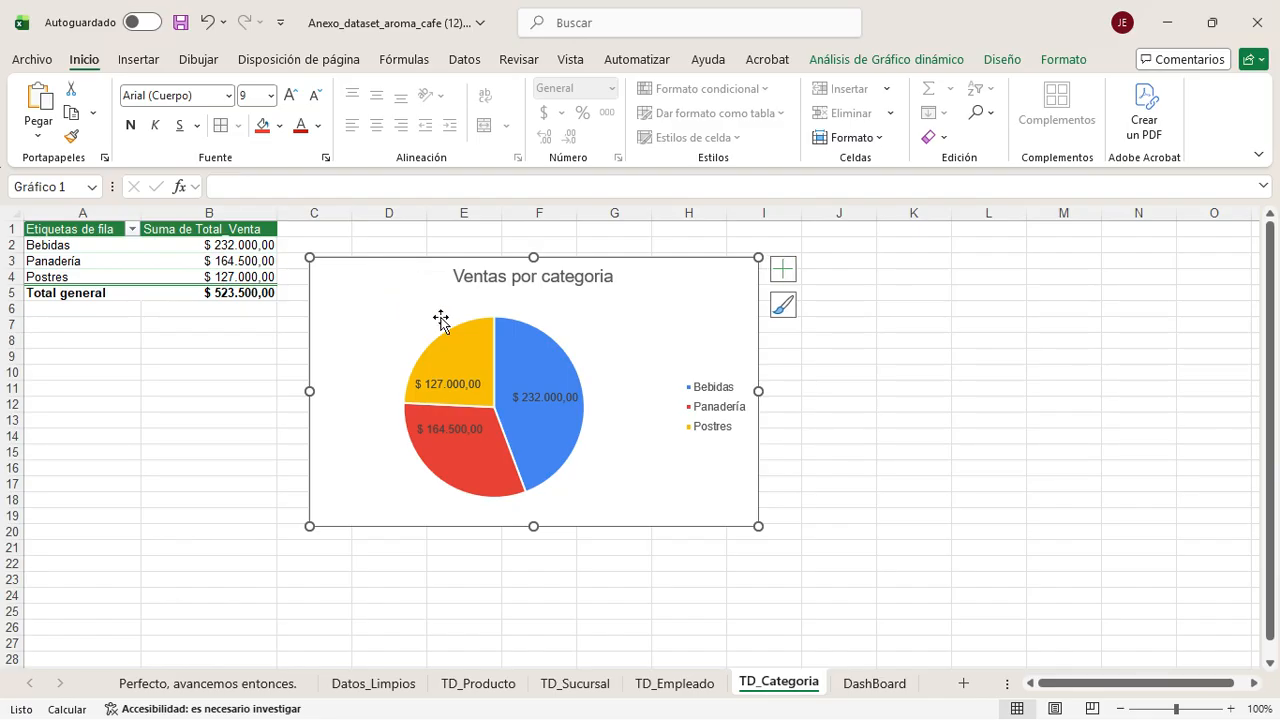
{"action": "left_click", "coordinate": [791, 323]}
{"action": "left_click", "coordinate": [754, 297]}
{"action": "left_click", "coordinate": [782, 306]}
{"action": "scroll", "coordinate": [940, 440], "scroll_direction": "down", "scroll_amount": 3}
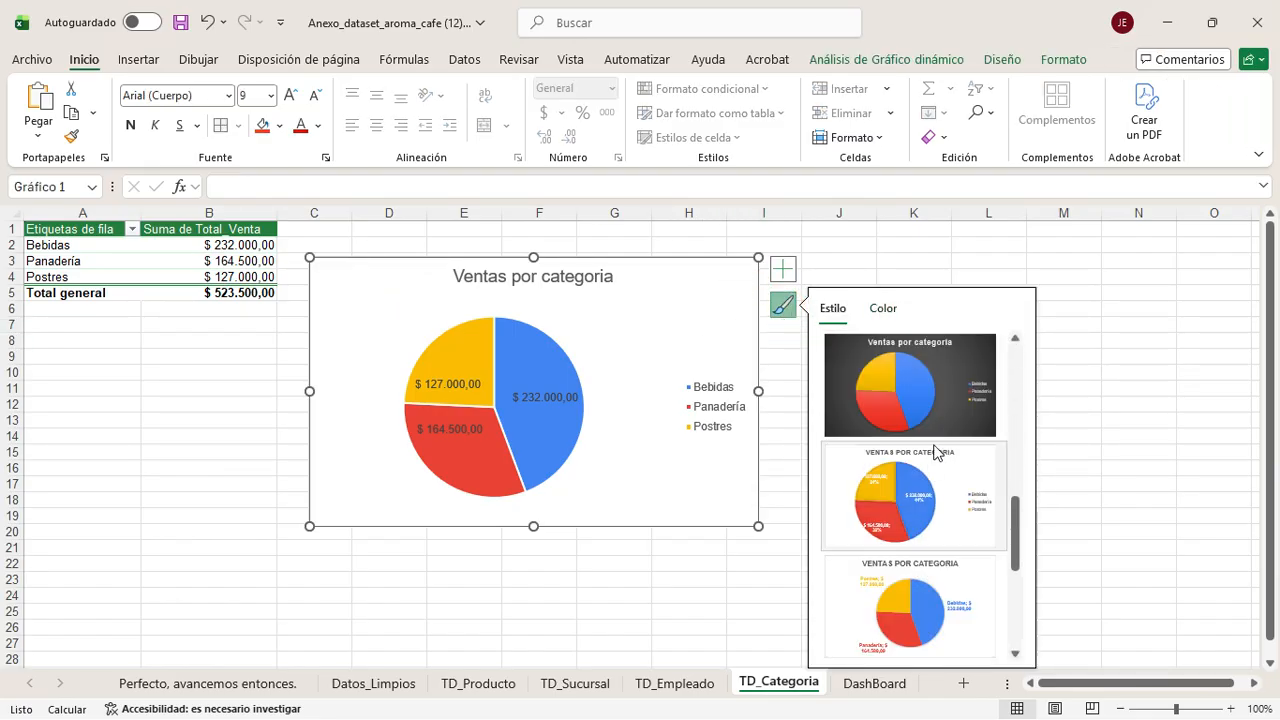
{"action": "scroll", "coordinate": [975, 520], "scroll_direction": "up", "scroll_amount": 3}
{"action": "left_click", "coordinate": [940, 600]}
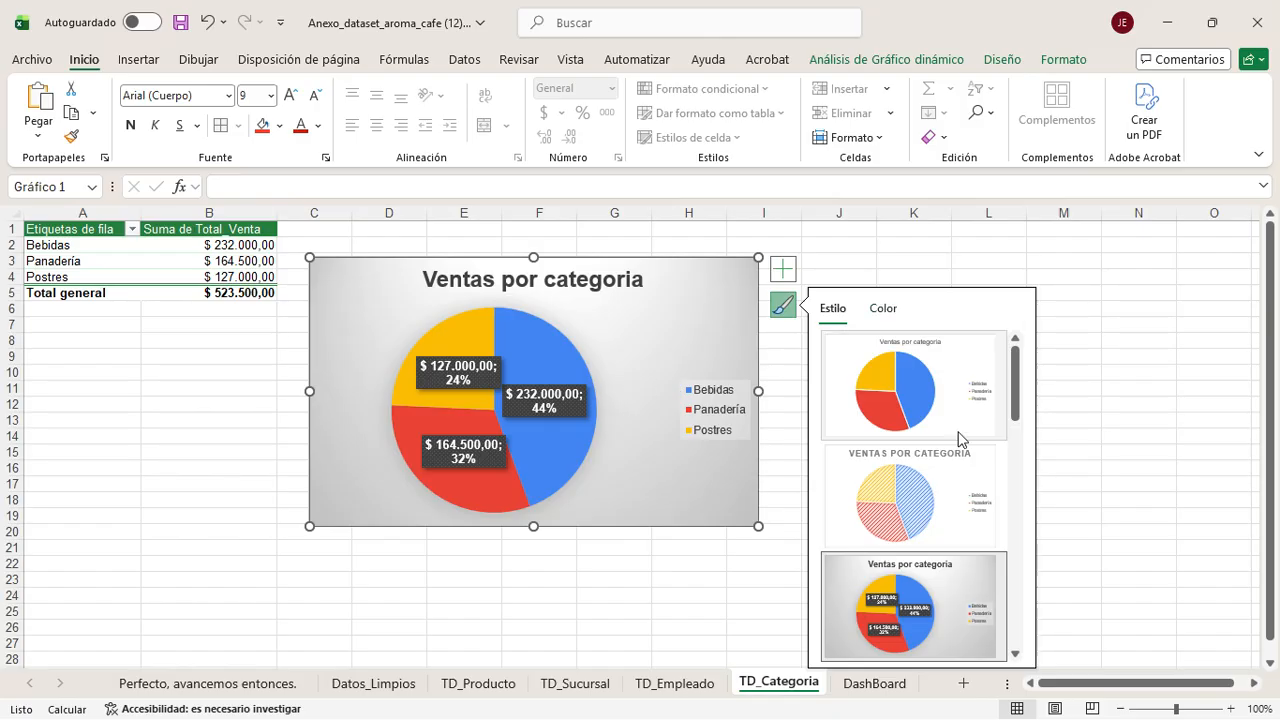
Step: Recolor the category pie chart with the monochromatic green palette running from light to dark
{"action": "left_click", "coordinate": [882, 310]}
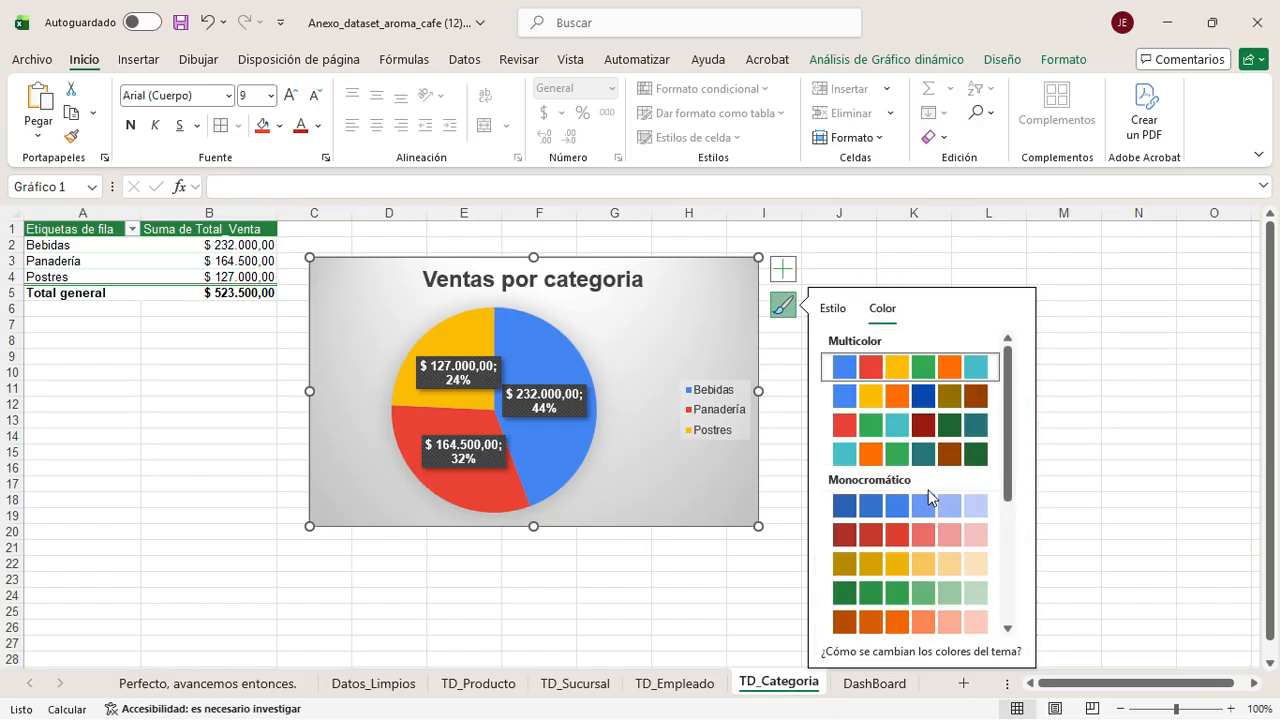
{"action": "scroll", "coordinate": [932, 475], "scroll_direction": "down", "scroll_amount": 3}
{"action": "scroll", "coordinate": [892, 492], "scroll_direction": "up", "scroll_amount": 2}
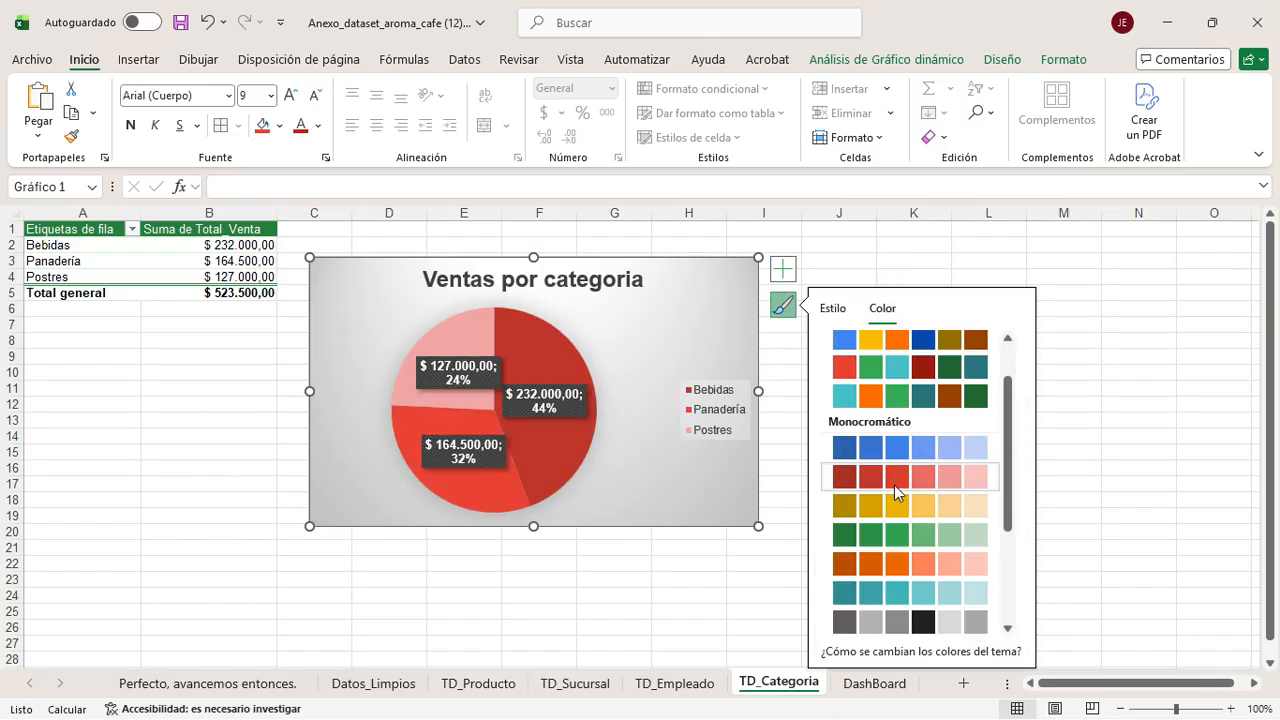
{"action": "scroll", "coordinate": [900, 485], "scroll_direction": "up", "scroll_amount": 1}
{"action": "scroll", "coordinate": [890, 530], "scroll_direction": "down", "scroll_amount": 5}
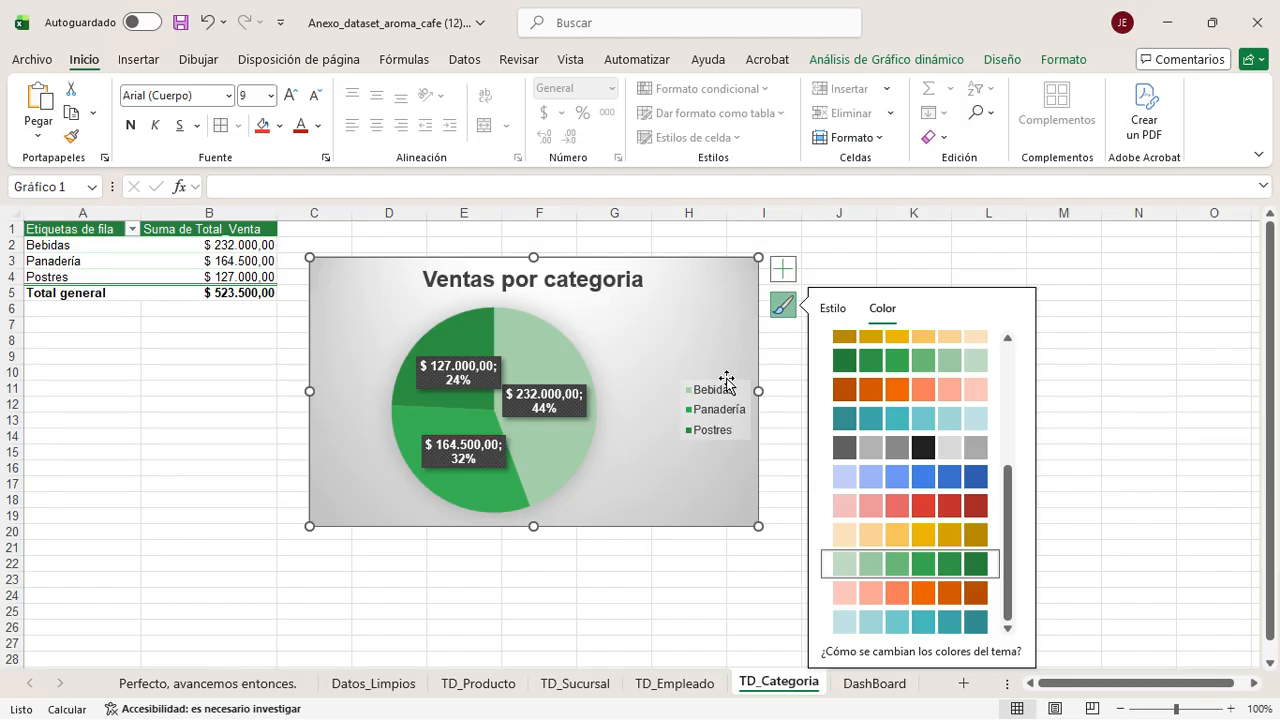
Step: Copy the category pie chart to the DashBoard sheet as a separate chart
{"action": "left_click", "coordinate": [680, 339]}
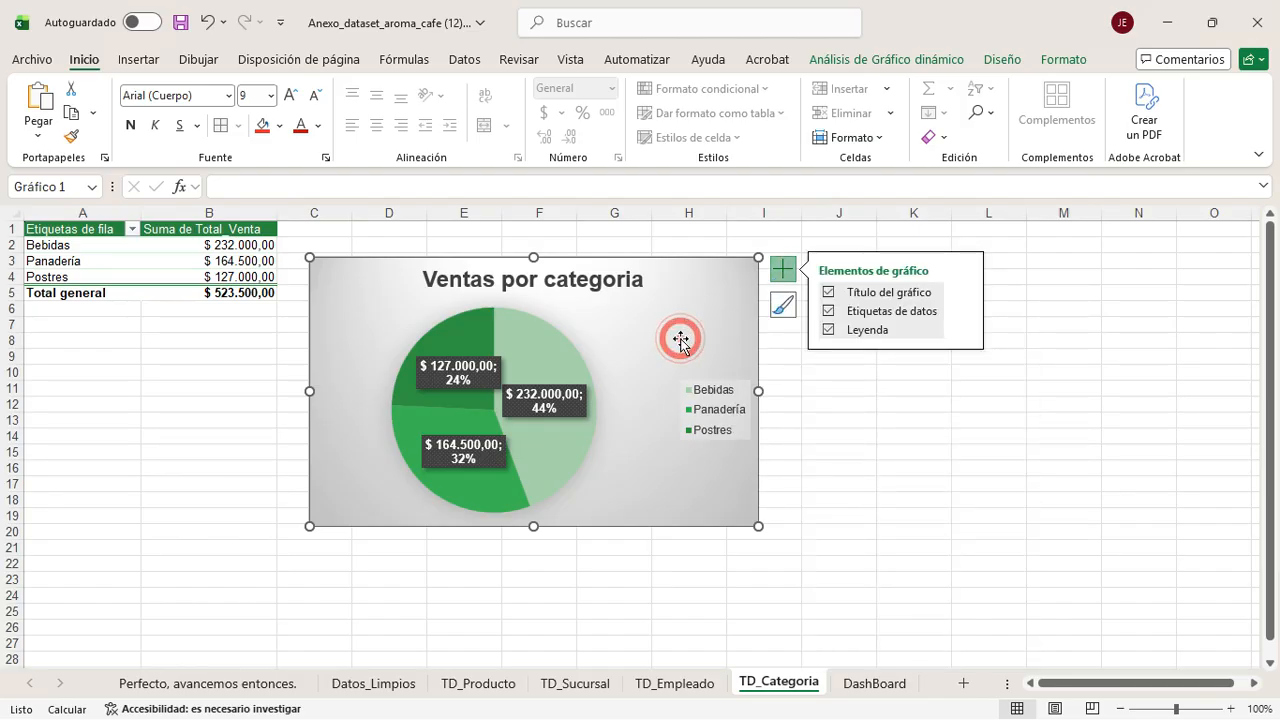
{"action": "left_click", "coordinate": [872, 683]}
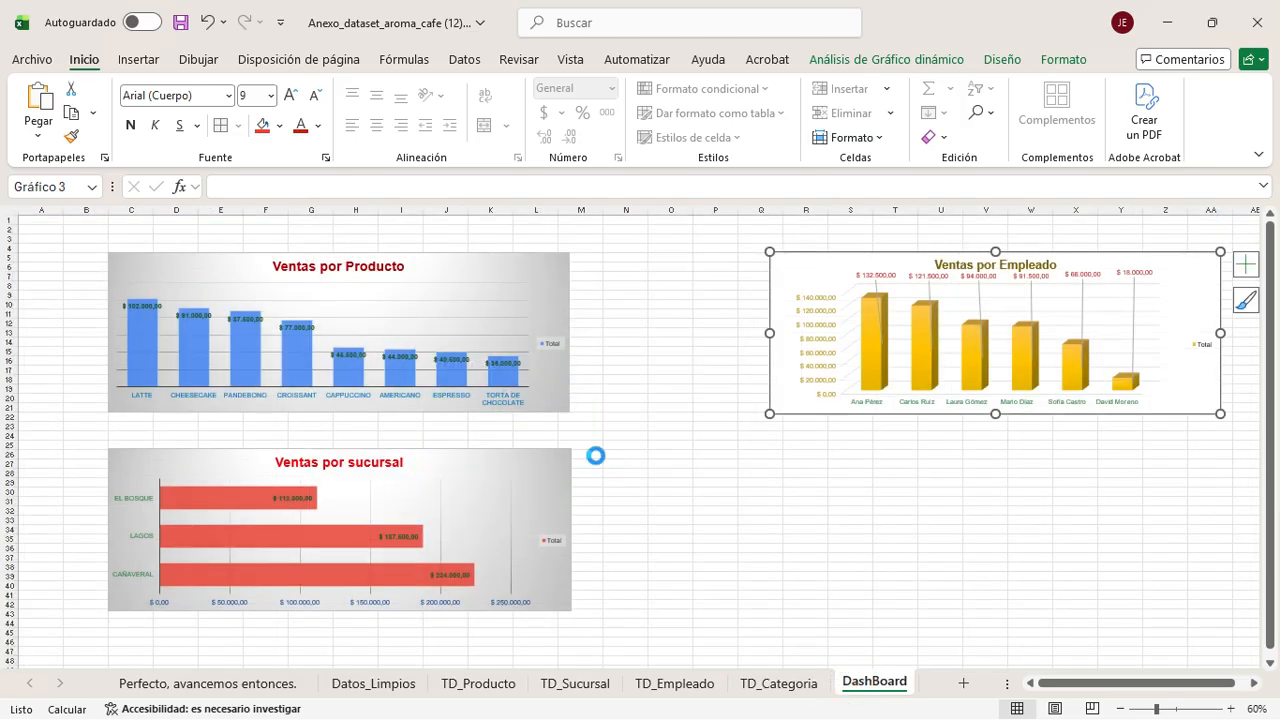
{"action": "left_click", "coordinate": [1027, 364]}
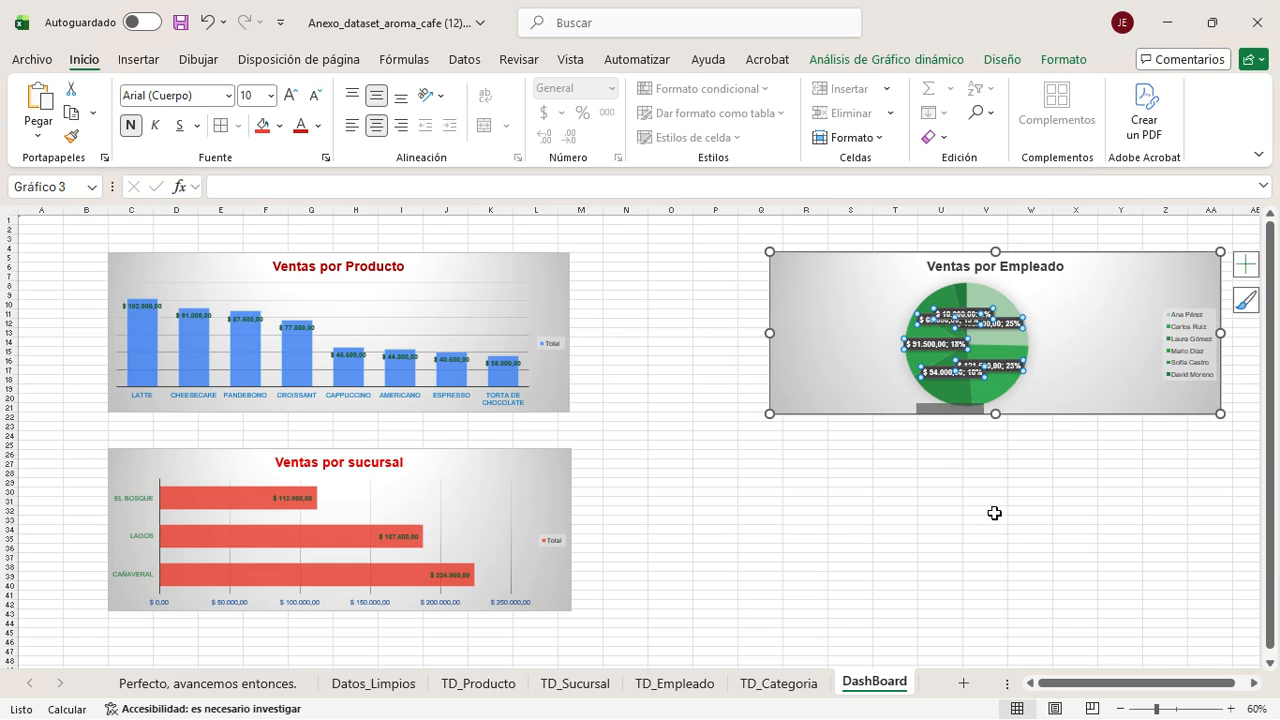
{"action": "left_click", "coordinate": [938, 545]}
{"action": "key", "text": "ctrl+v"}
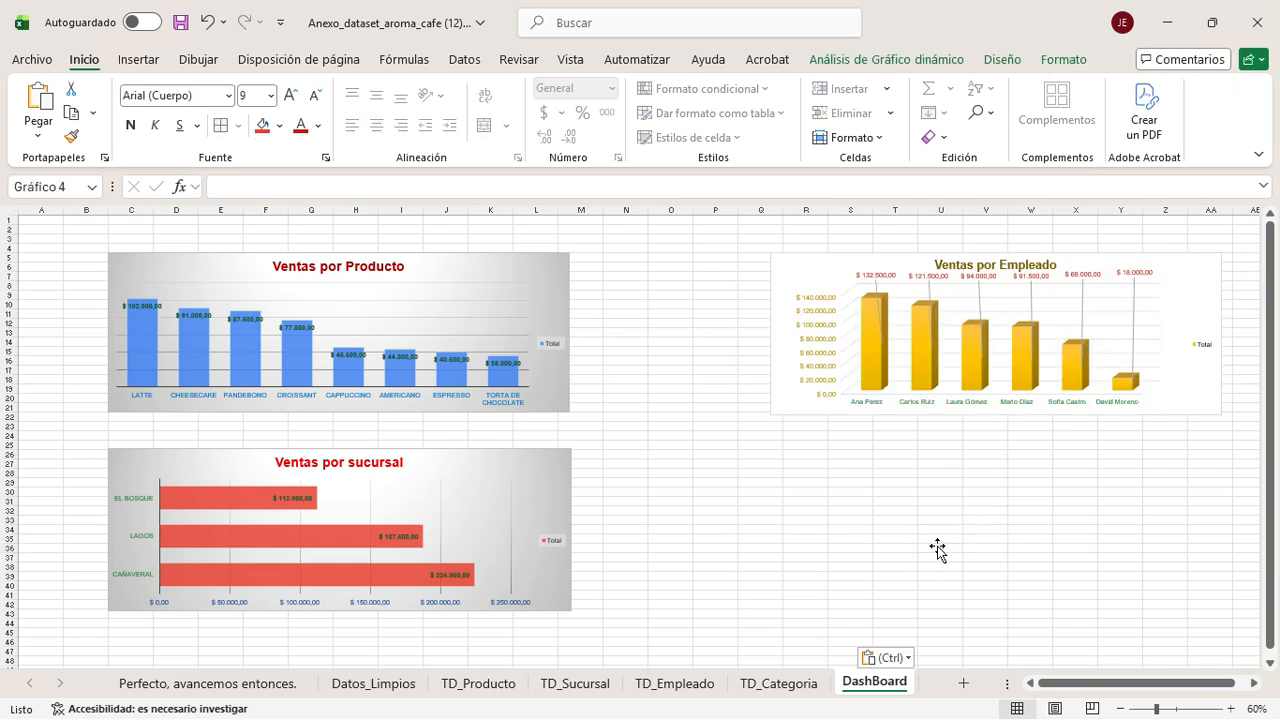
Step: Widen the category chart and center it below the employee chart, with its upper-left corner at about cell S25
{"action": "left_click_drag", "start_coordinate": [949, 561], "coordinate": [800, 465]}
{"action": "left_click_drag", "start_coordinate": [1040, 525], "coordinate": [1100, 523]}
{"action": "left_click_drag", "start_coordinate": [986, 486], "coordinate": [1050, 490]}
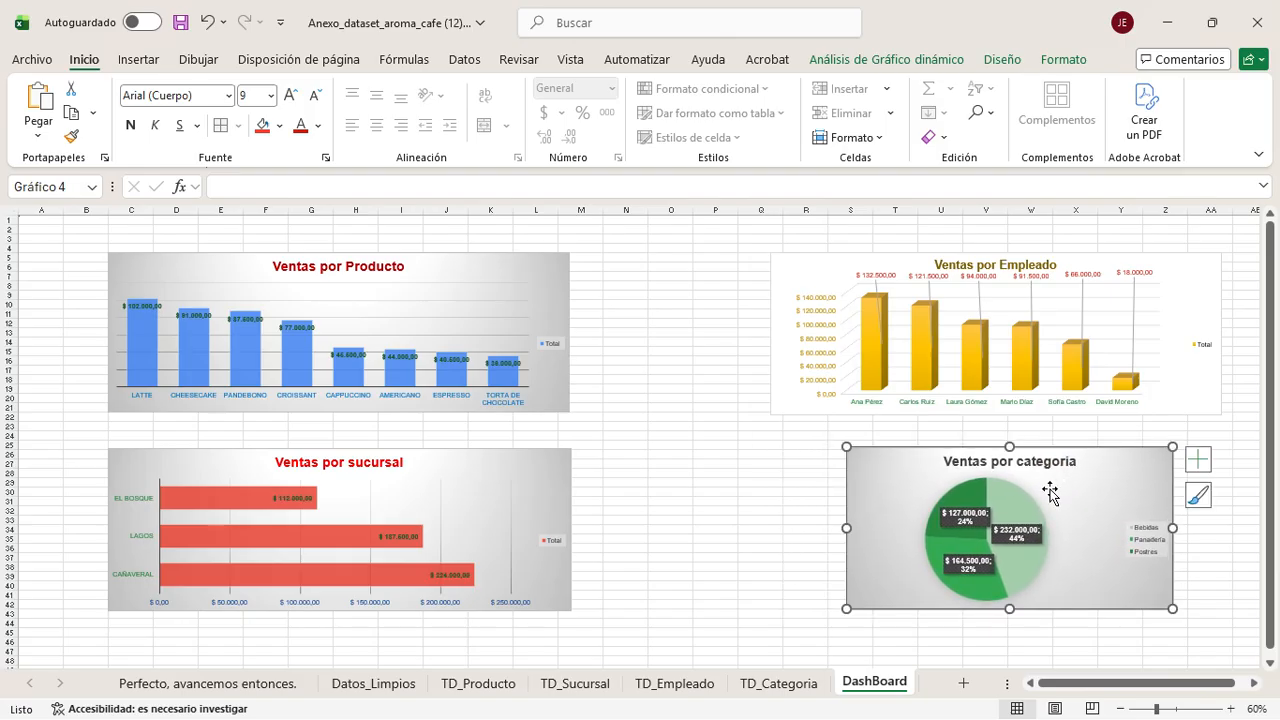
{"action": "left_click", "coordinate": [614, 302]}
Step: Hide every row from 48 down to the end of the DashBoard sheet
{"action": "scroll", "coordinate": [366, 274], "scroll_direction": "down", "scroll_amount": 7}
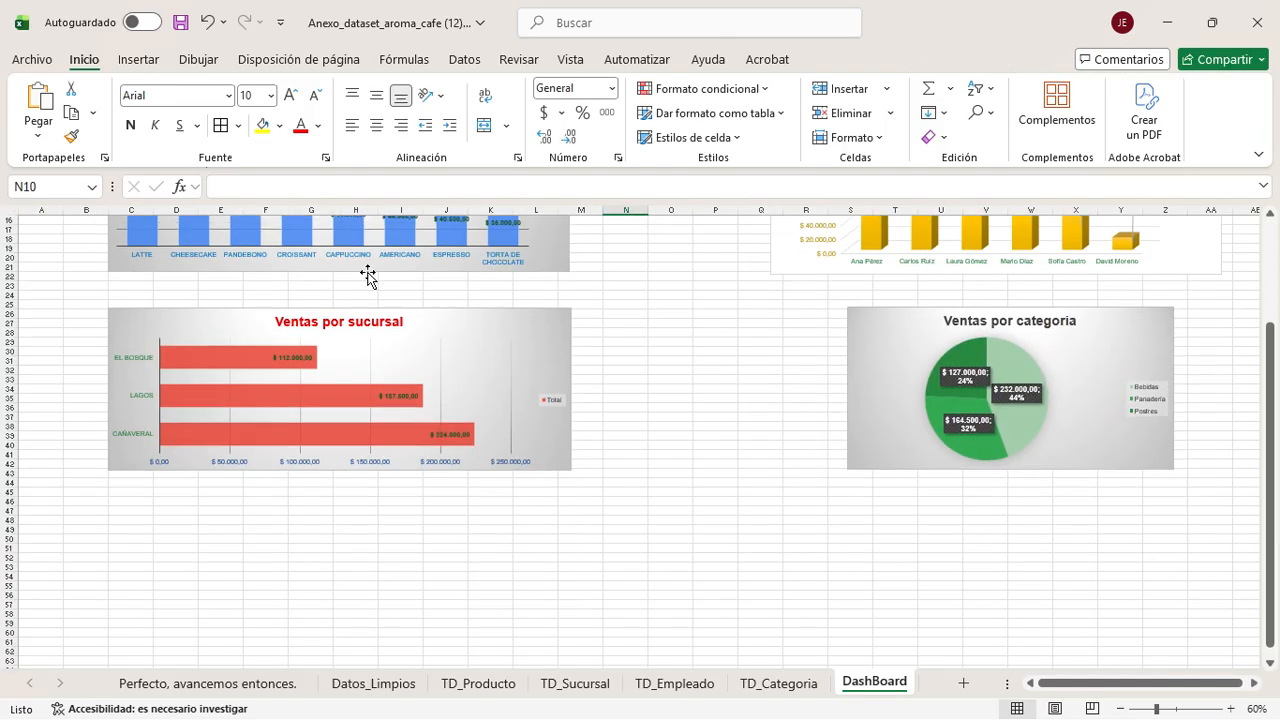
{"action": "left_click", "coordinate": [8, 463]}
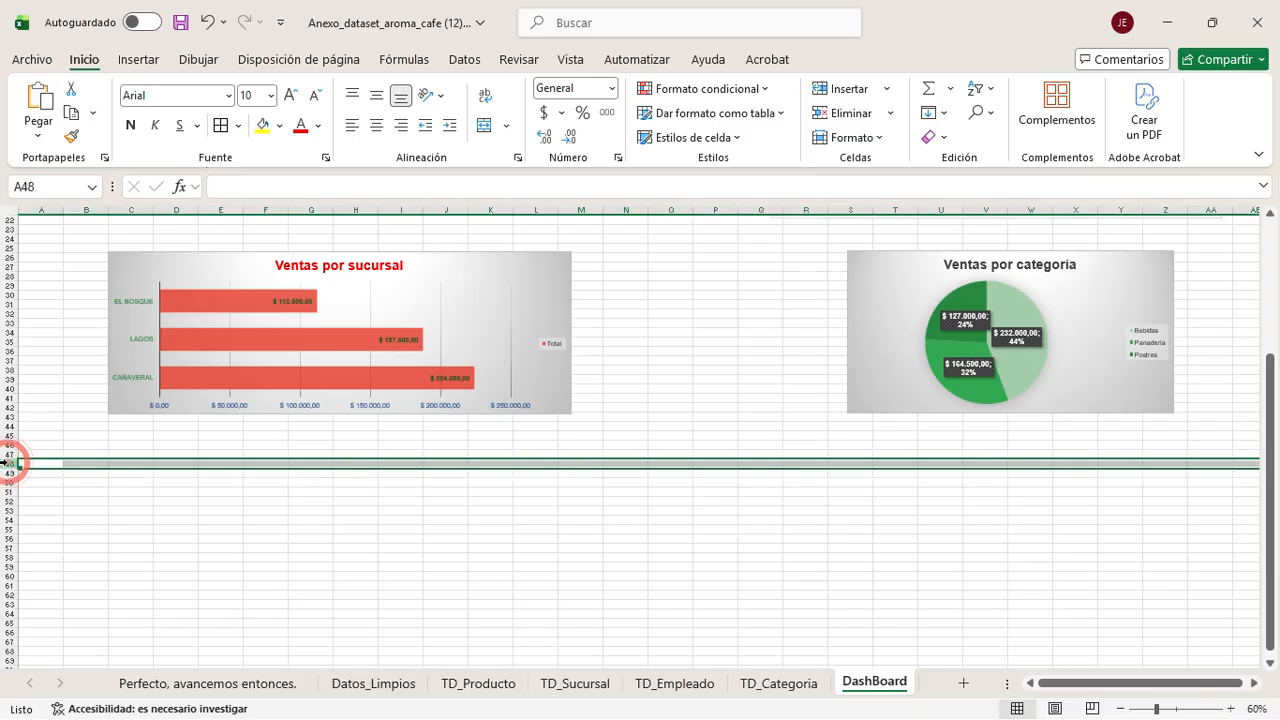
{"action": "left_click_drag", "start_coordinate": [8, 463], "coordinate": [8, 472]}
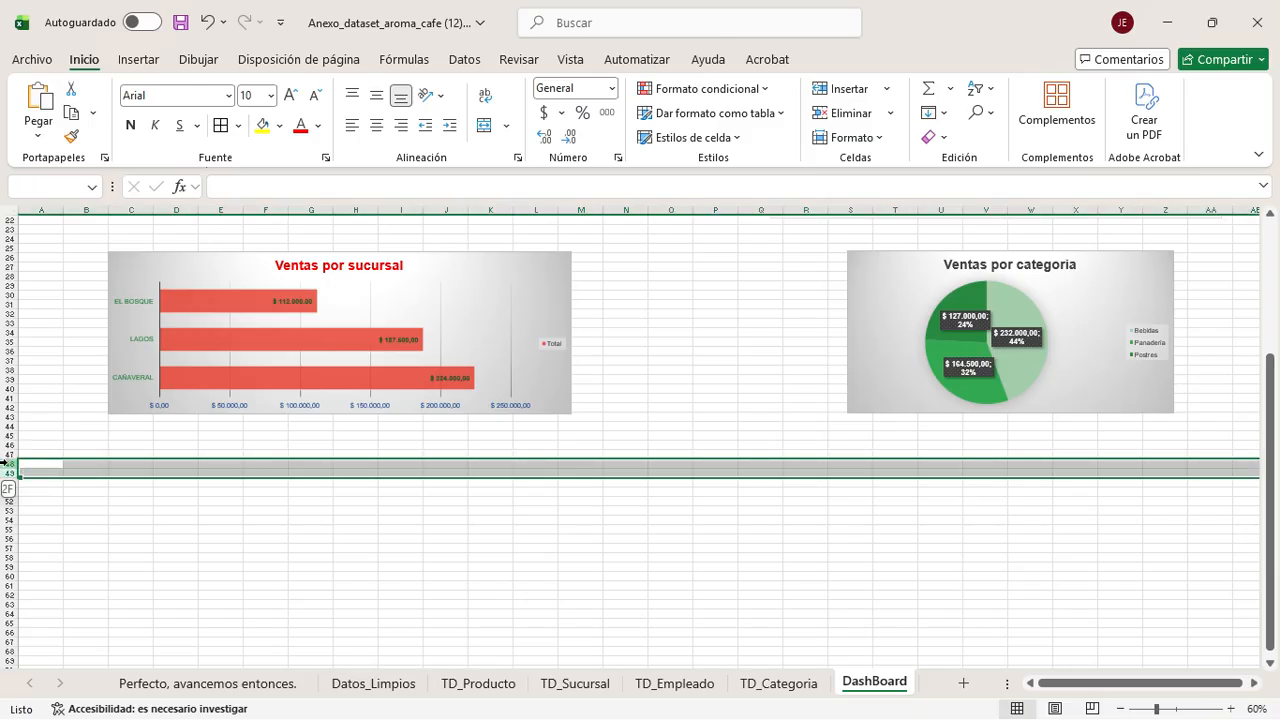
{"action": "key", "text": "ctrl+shift+Down"}
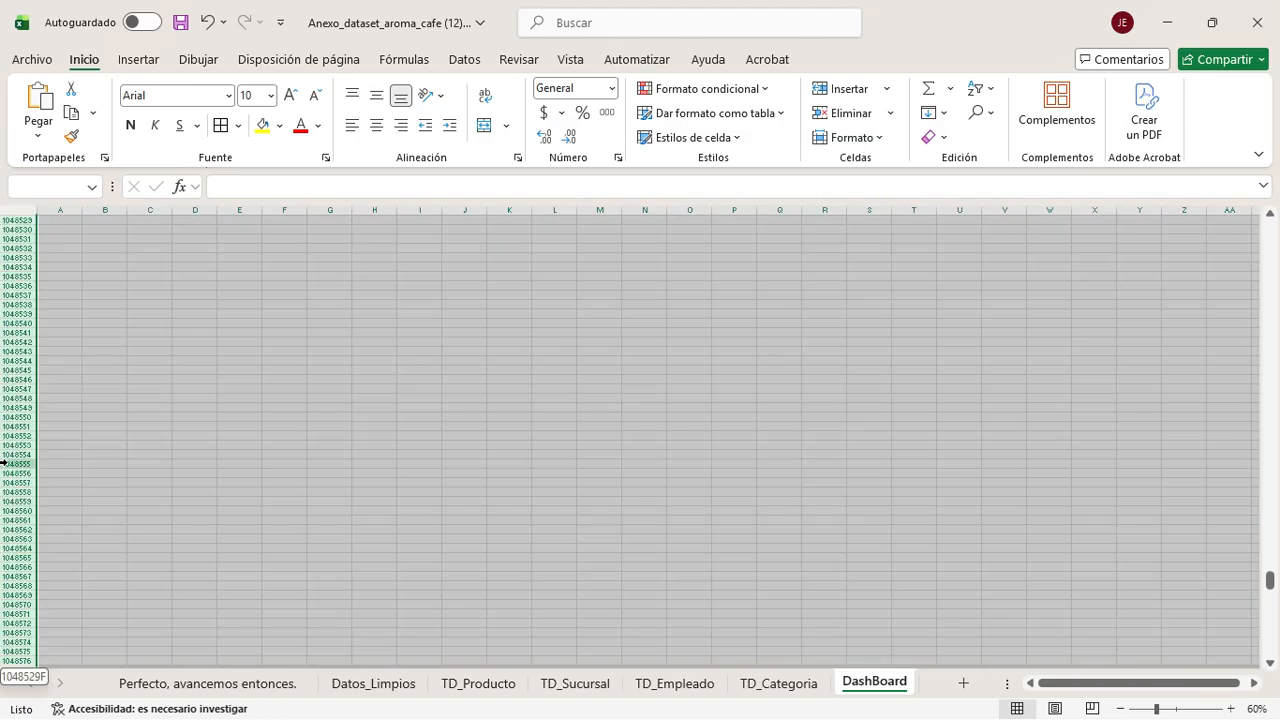
{"action": "right_click", "coordinate": [4, 463]}
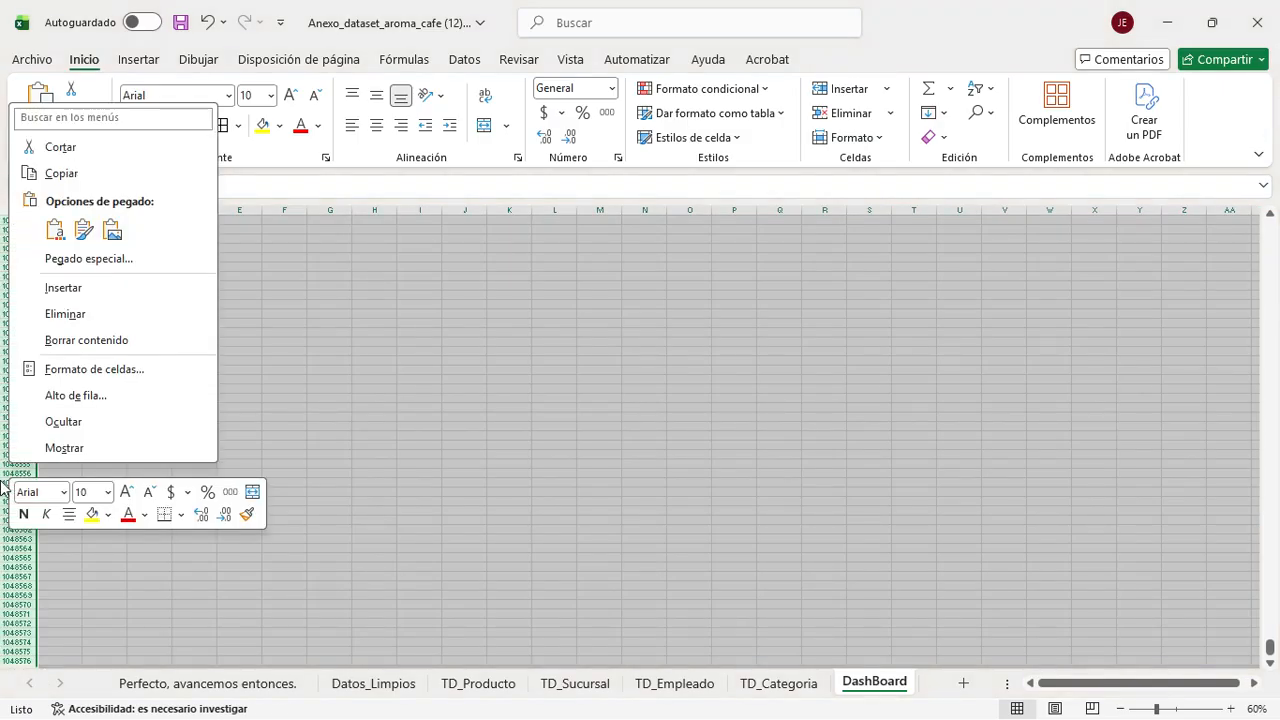
{"action": "left_click", "coordinate": [58, 421]}
Step: Hide every column from AB through the last column of the DashBoard sheet
{"action": "scroll", "coordinate": [1041, 591], "scroll_direction": "up", "scroll_amount": 3}
{"action": "left_click_drag", "start_coordinate": [1135, 683], "coordinate": [1141, 683]}
{"action": "left_click_drag", "start_coordinate": [1236, 215], "coordinate": [1251, 285]}
{"action": "key", "text": "ctrl+shift+Right"}
{"action": "right_click", "coordinate": [1034, 366]}
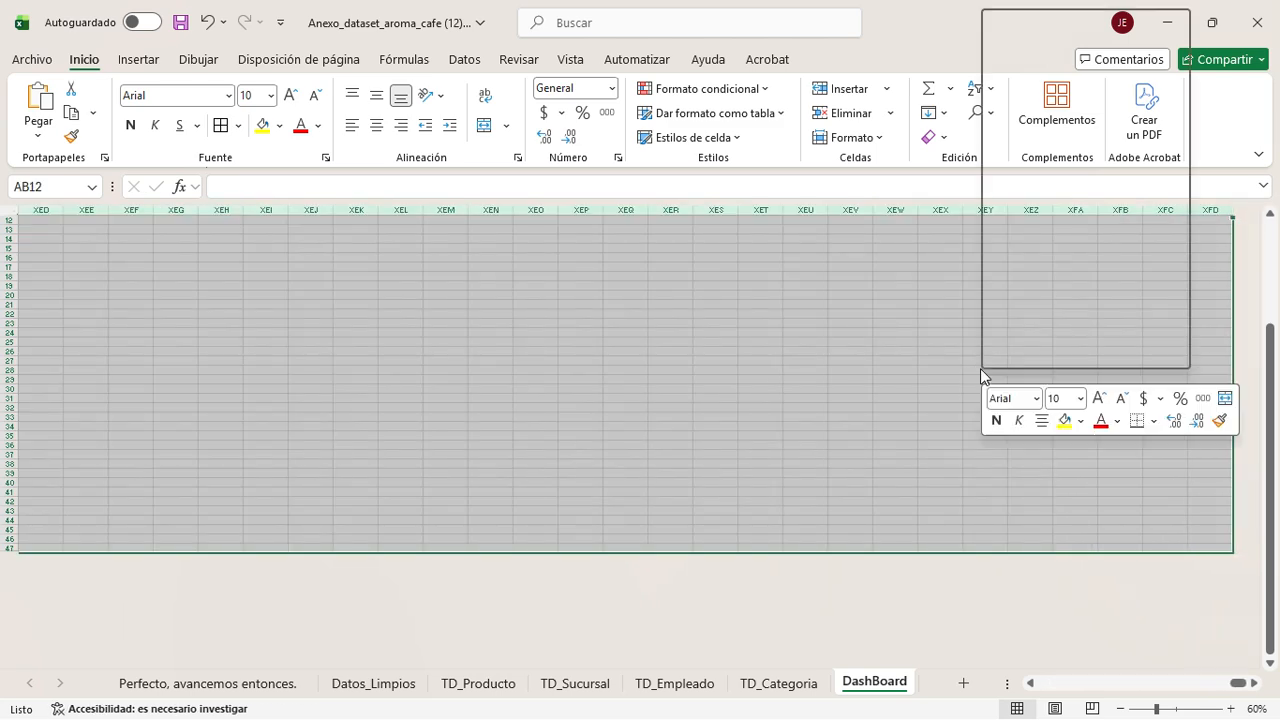
{"action": "left_click", "coordinate": [1034, 328]}
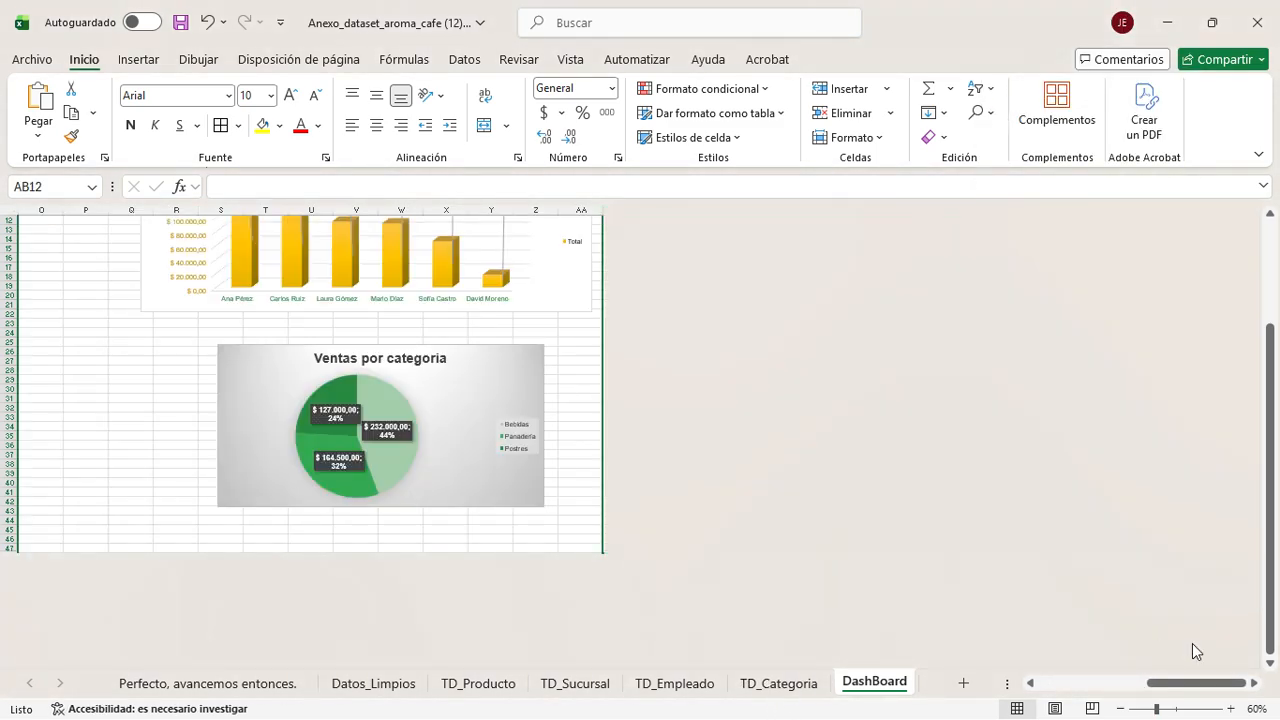
Step: Turn off the gridlines on the DashBoard sheet
{"action": "left_click_drag", "start_coordinate": [1195, 683], "coordinate": [840, 703]}
{"action": "scroll", "coordinate": [474, 485], "scroll_direction": "up", "scroll_amount": 4}
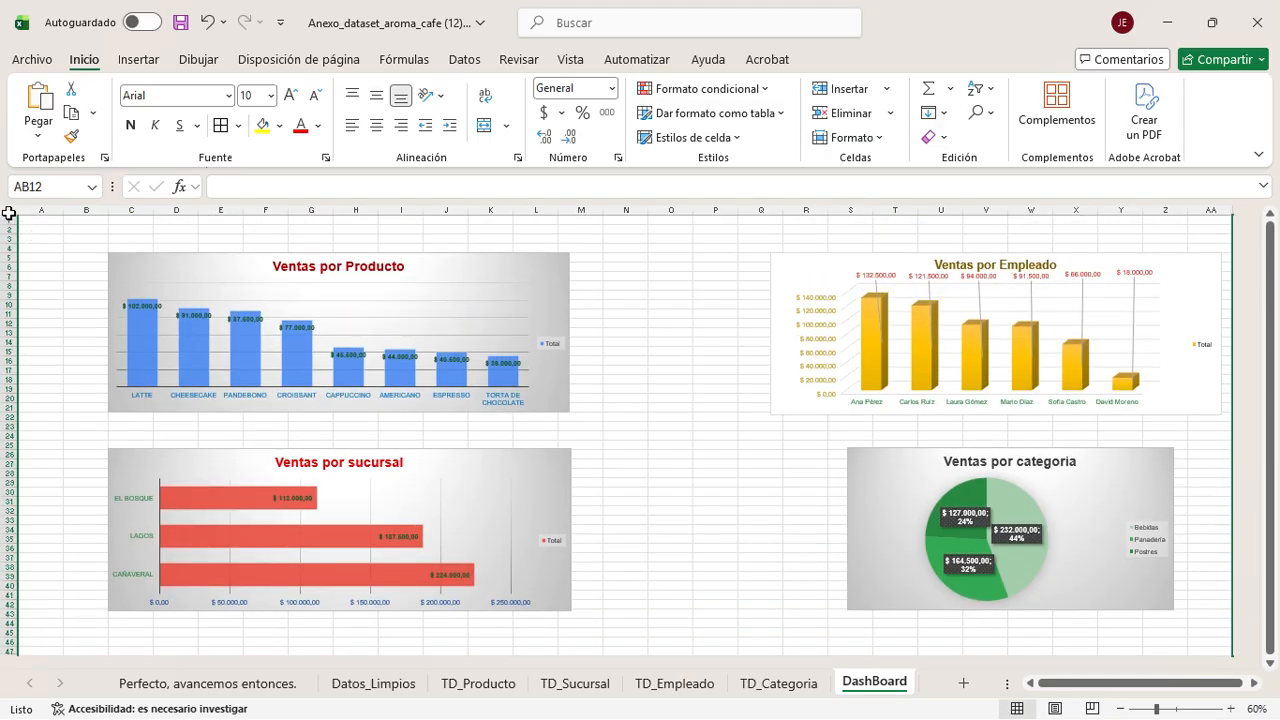
{"action": "left_click", "coordinate": [8, 213]}
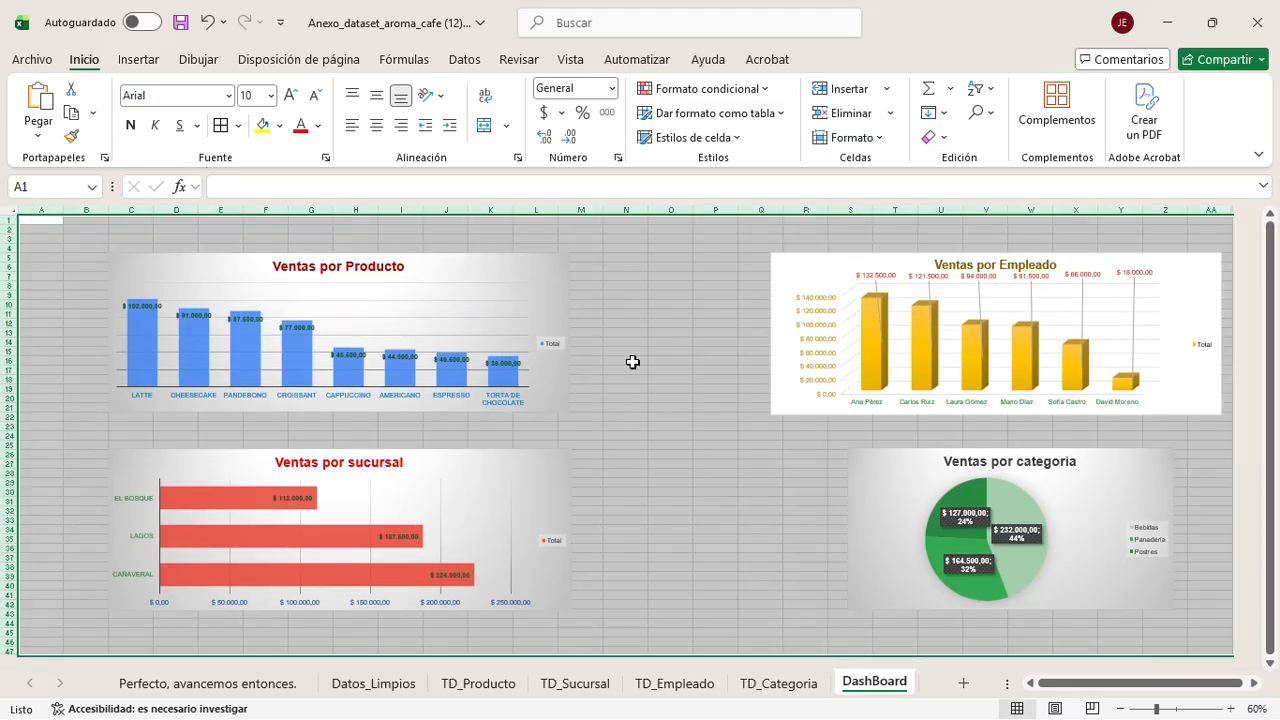
{"action": "left_click", "coordinate": [572, 62]}
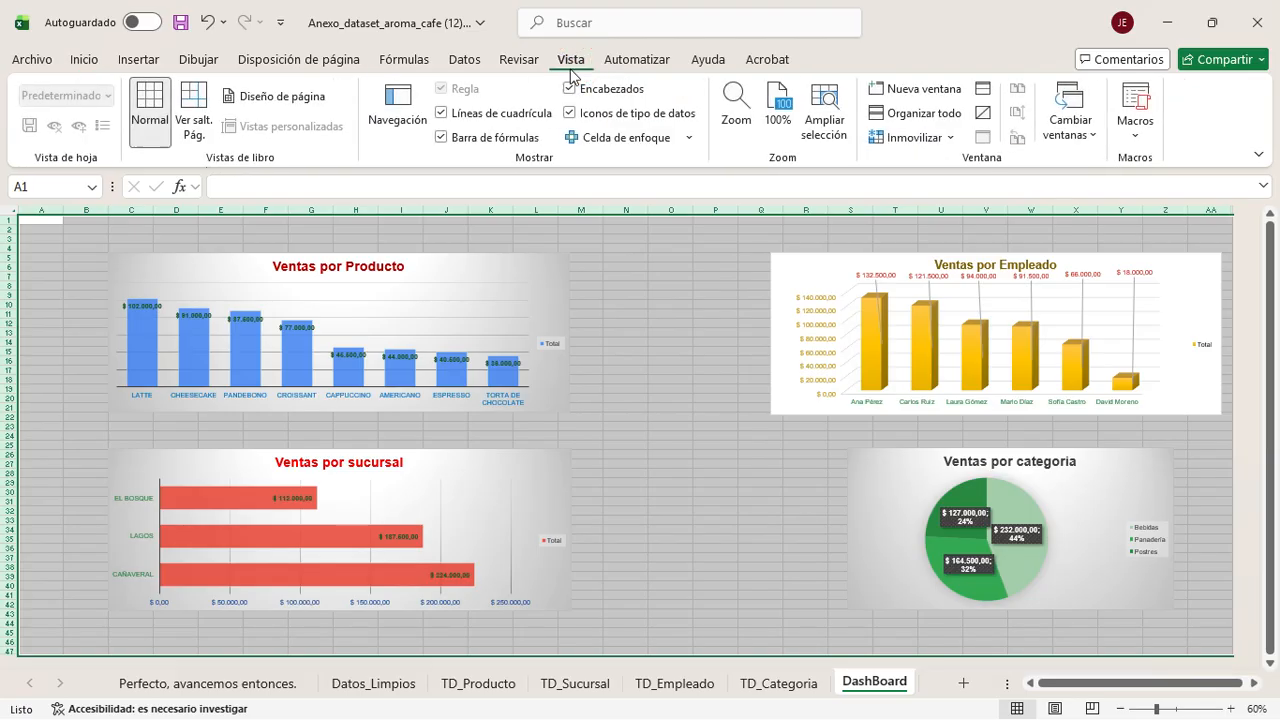
{"action": "left_click", "coordinate": [456, 116]}
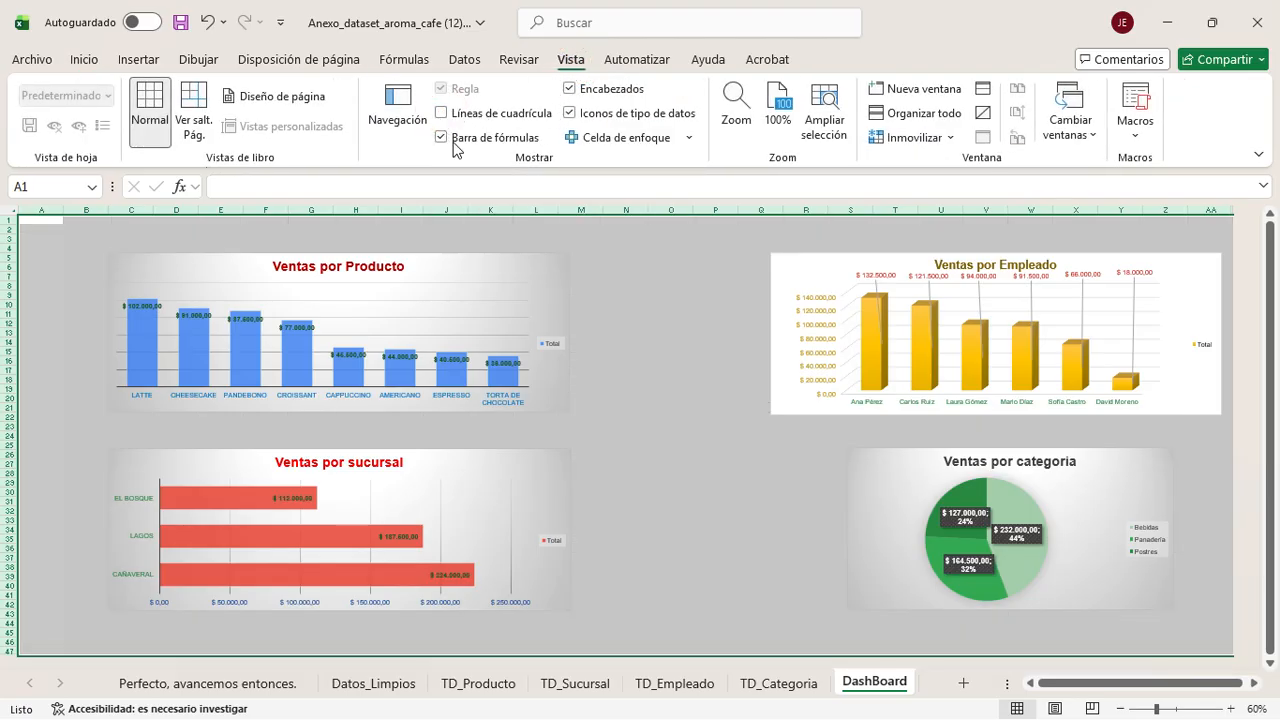
{"action": "left_click", "coordinate": [677, 406]}
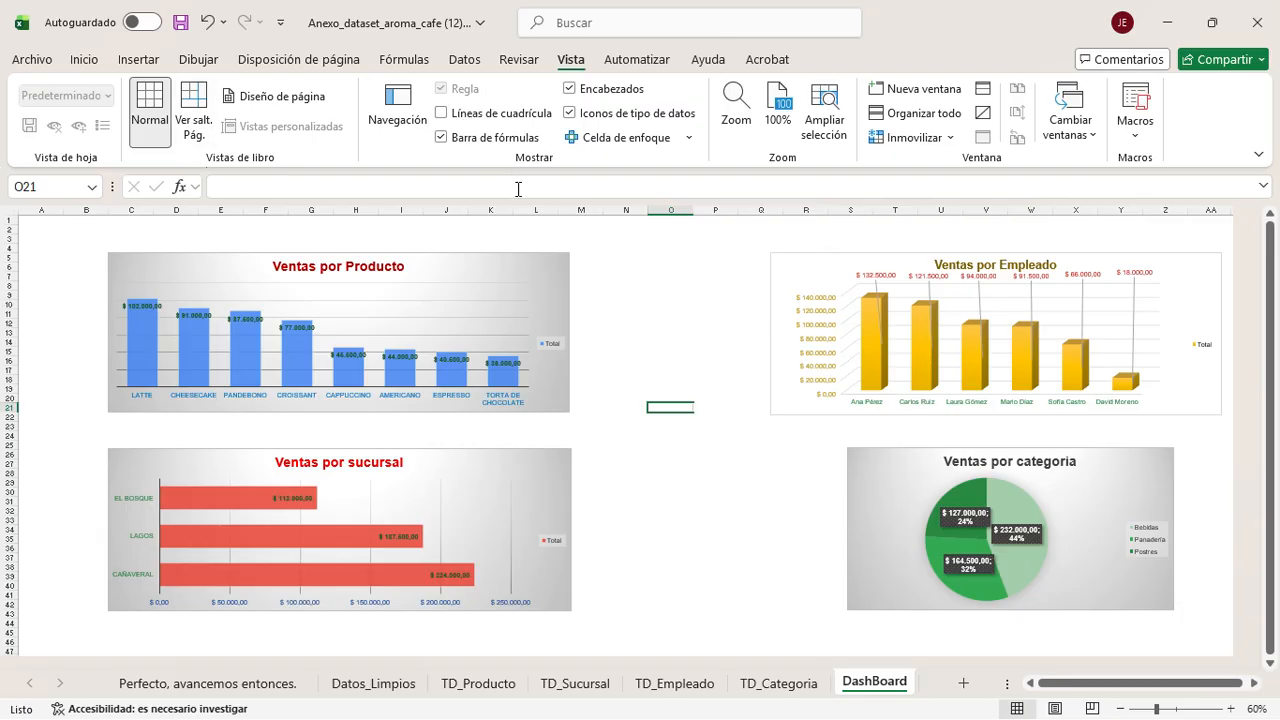
Step: Try a black background fill on all cells of the DashBoard sheet
{"action": "left_click", "coordinate": [84, 59]}
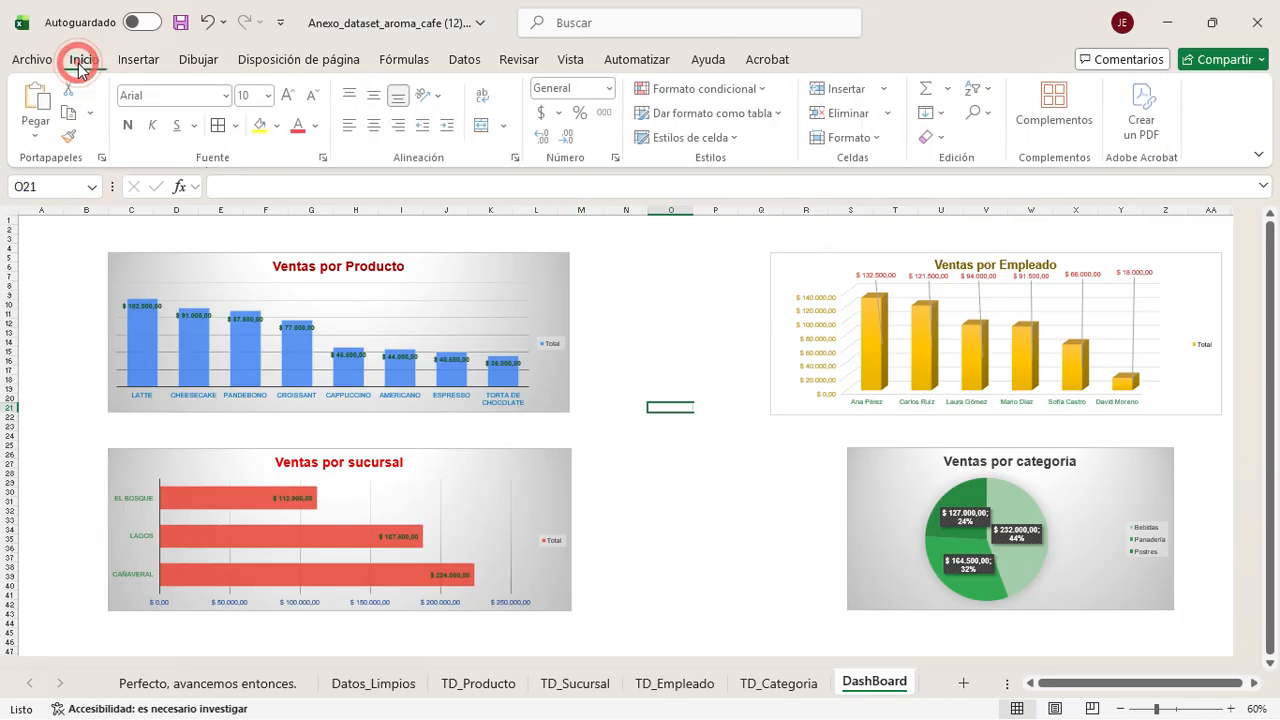
{"action": "left_click", "coordinate": [280, 125]}
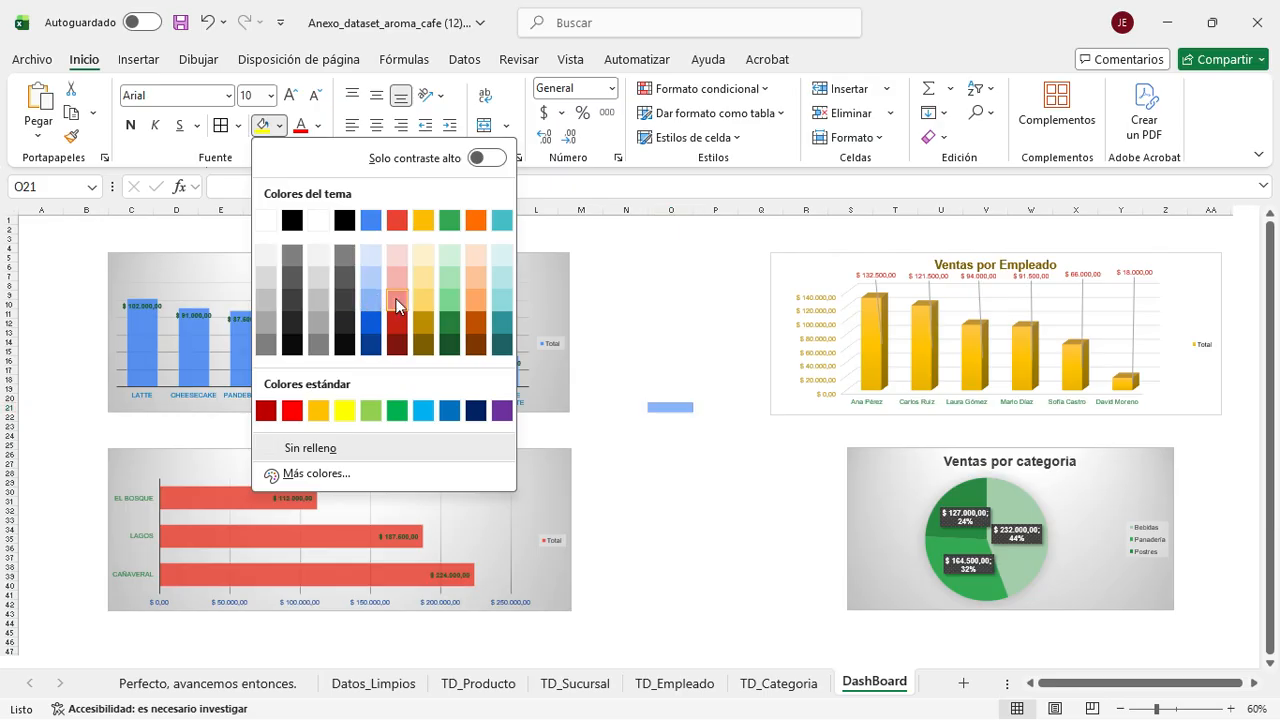
{"action": "left_click", "coordinate": [9, 213]}
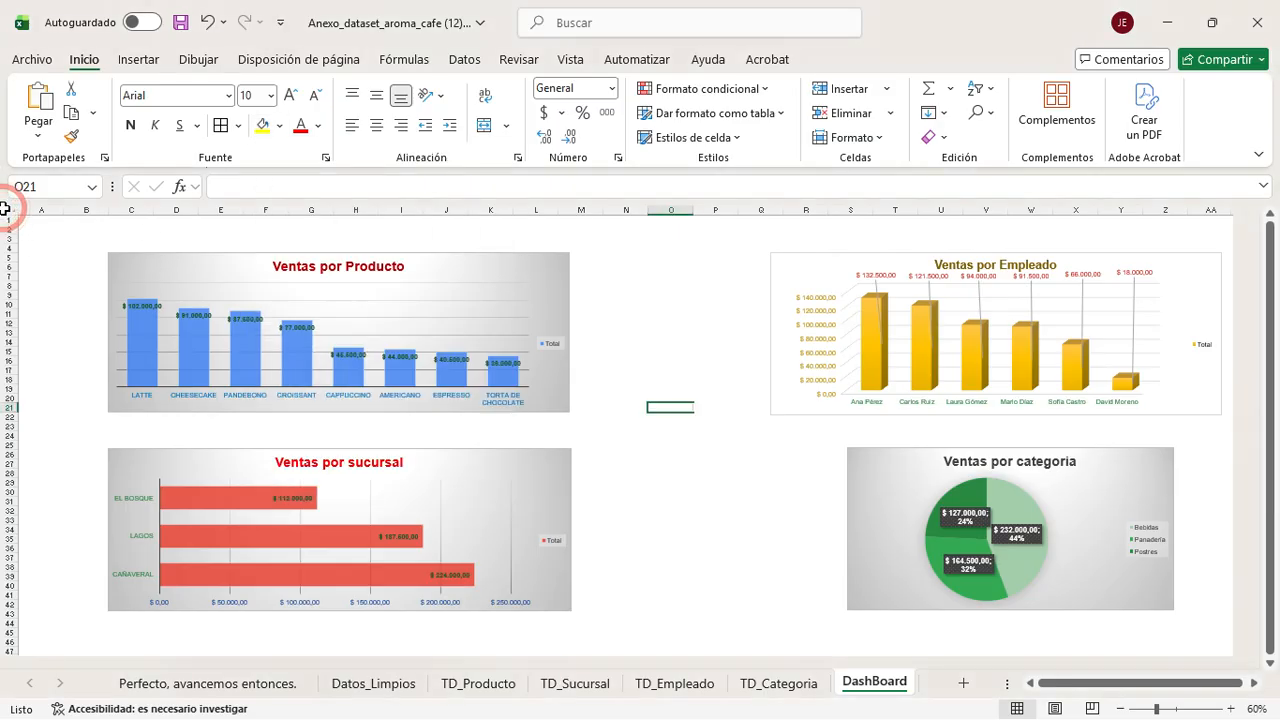
{"action": "left_click", "coordinate": [9, 213]}
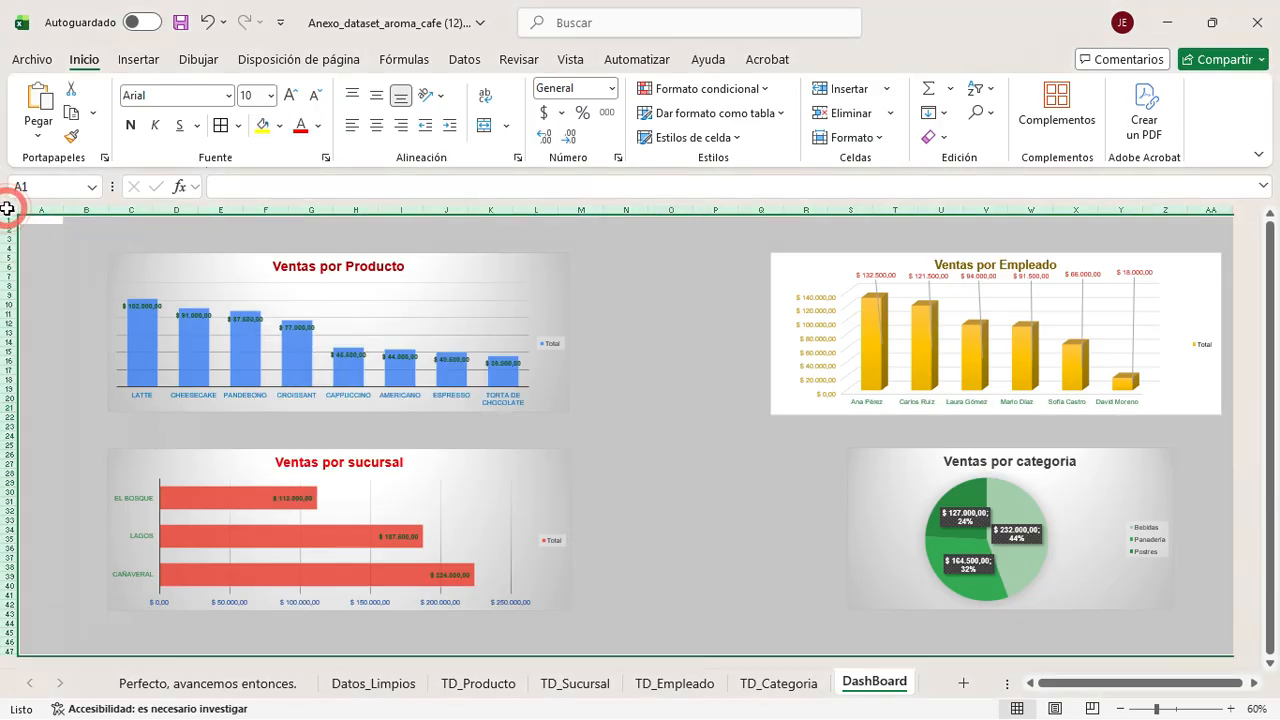
{"action": "left_click", "coordinate": [280, 125]}
{"action": "left_click", "coordinate": [287, 216]}
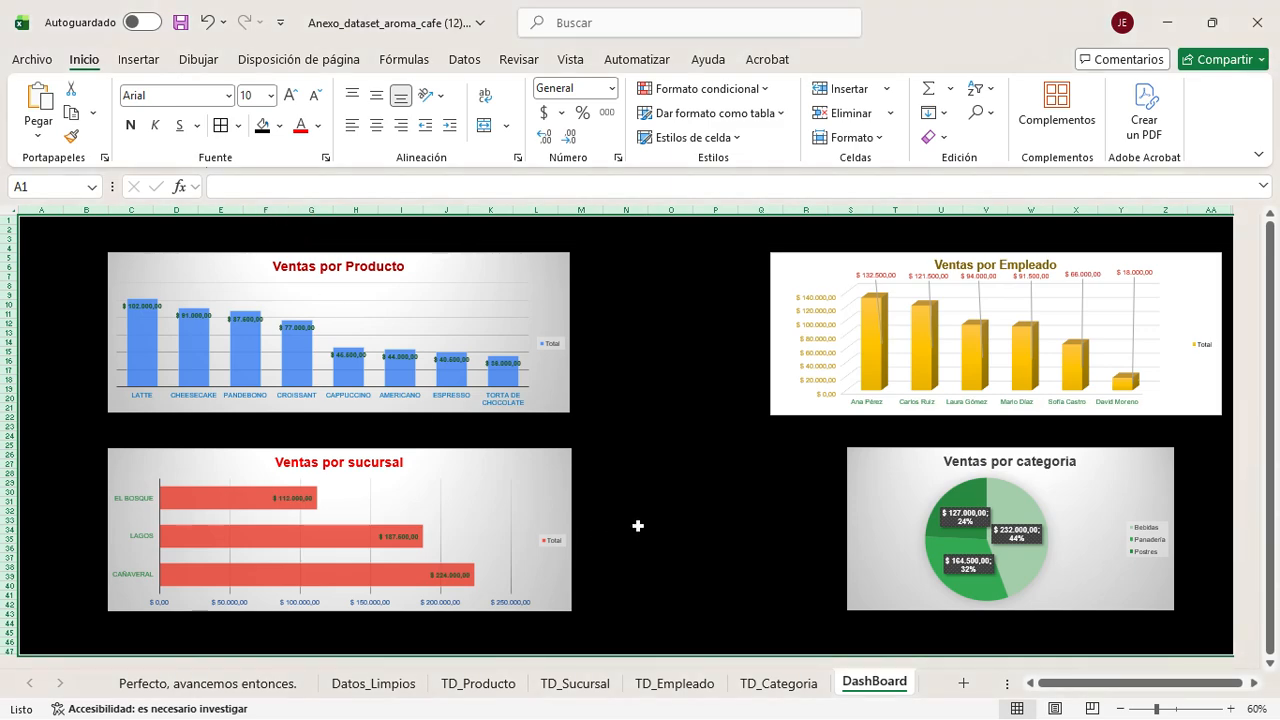
Step: Set the background fill of all DashBoard cells to the white theme color and deselect the sheet
{"action": "left_click", "coordinate": [280, 125]}
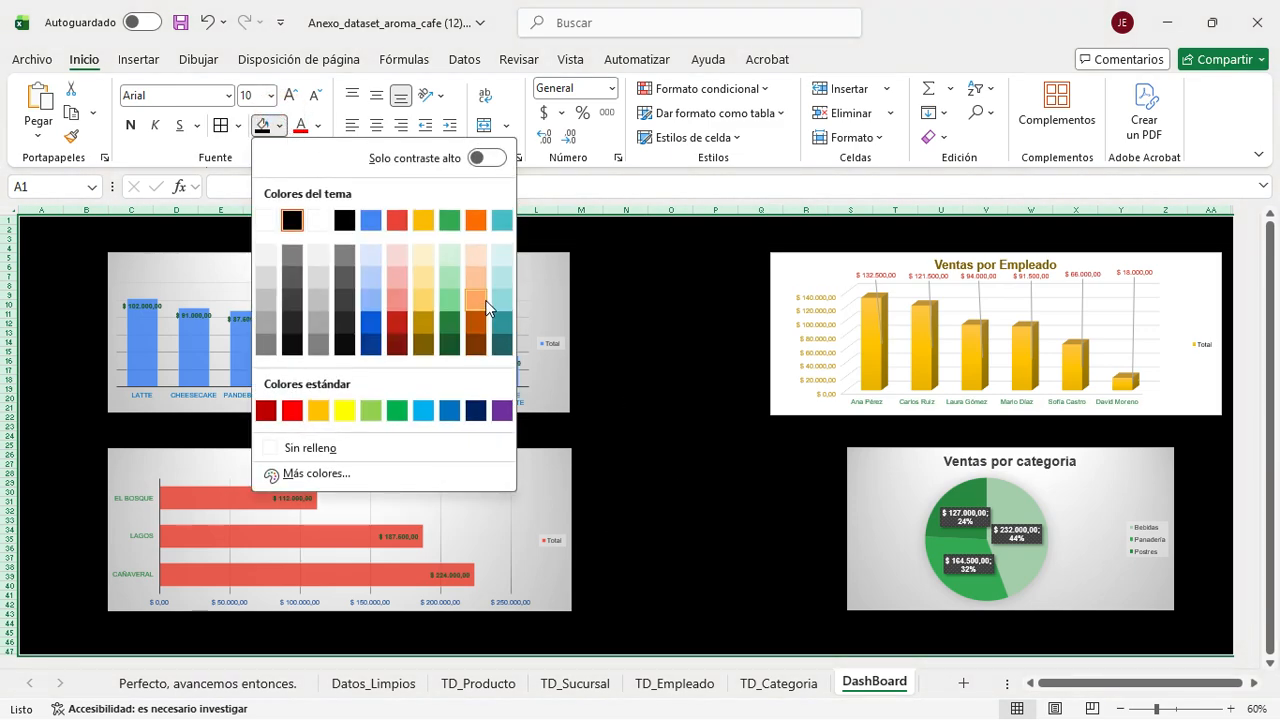
{"action": "left_click", "coordinate": [315, 219]}
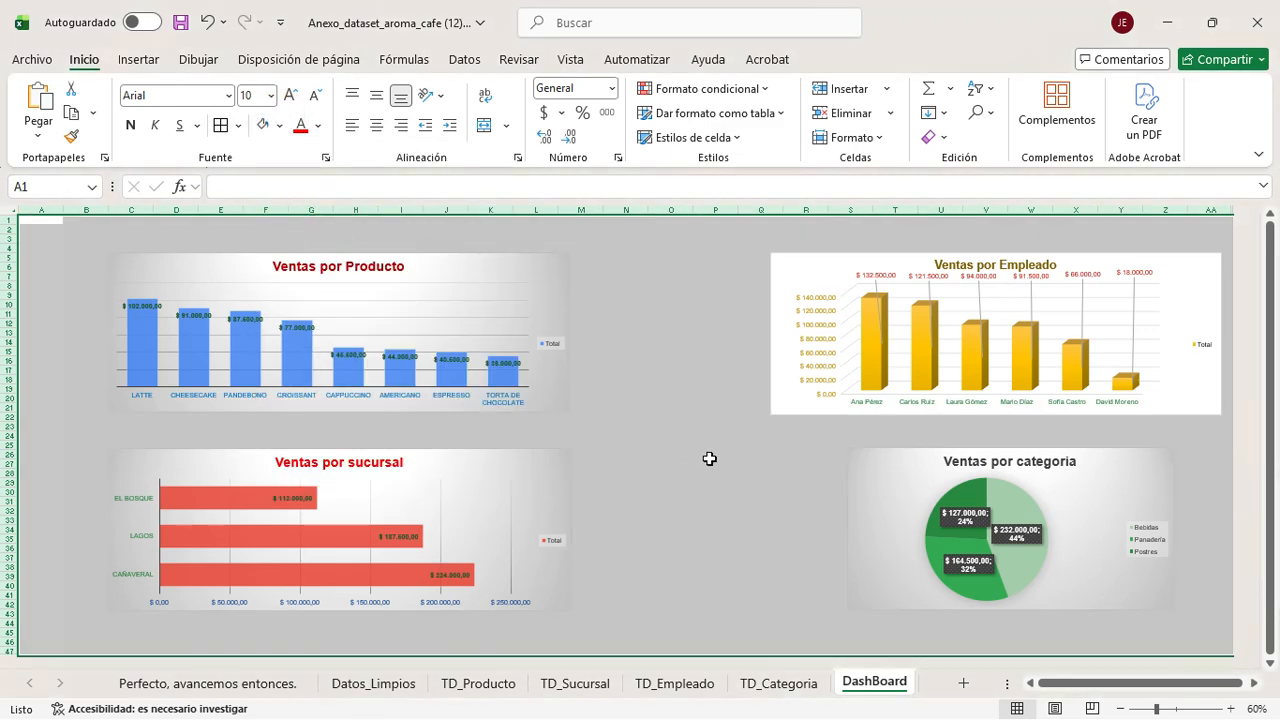
{"action": "left_click", "coordinate": [707, 454]}
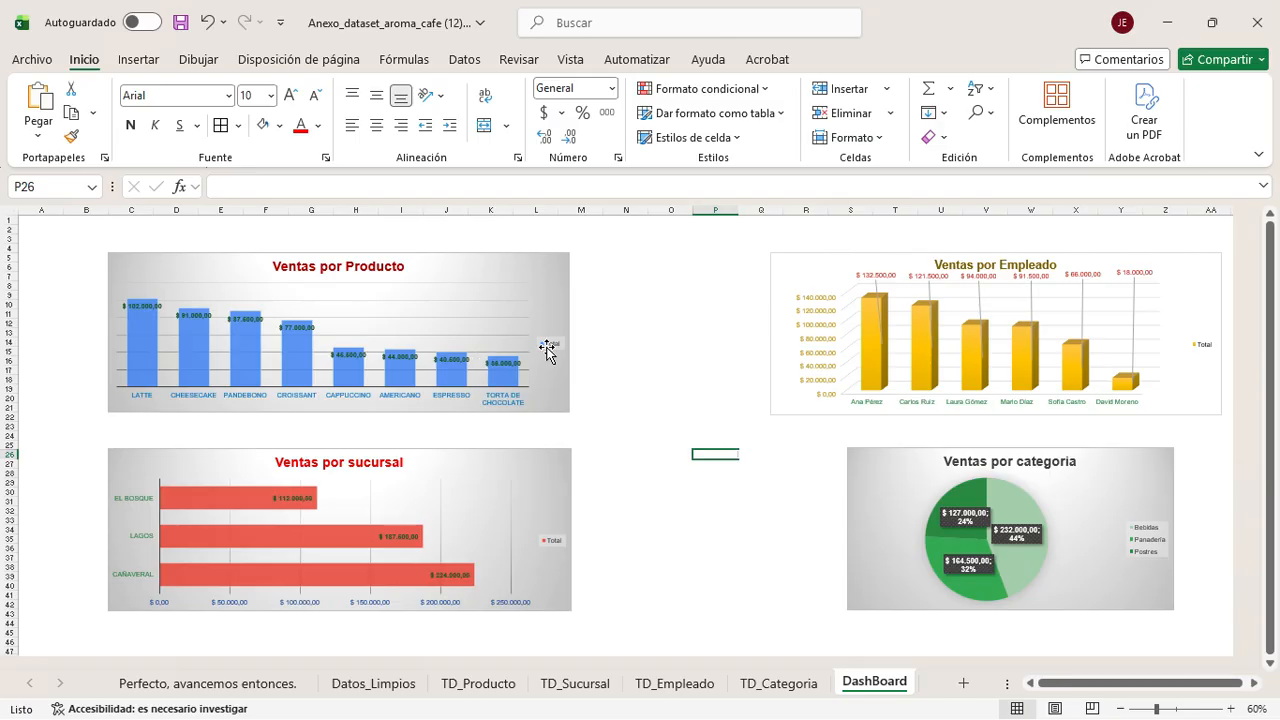